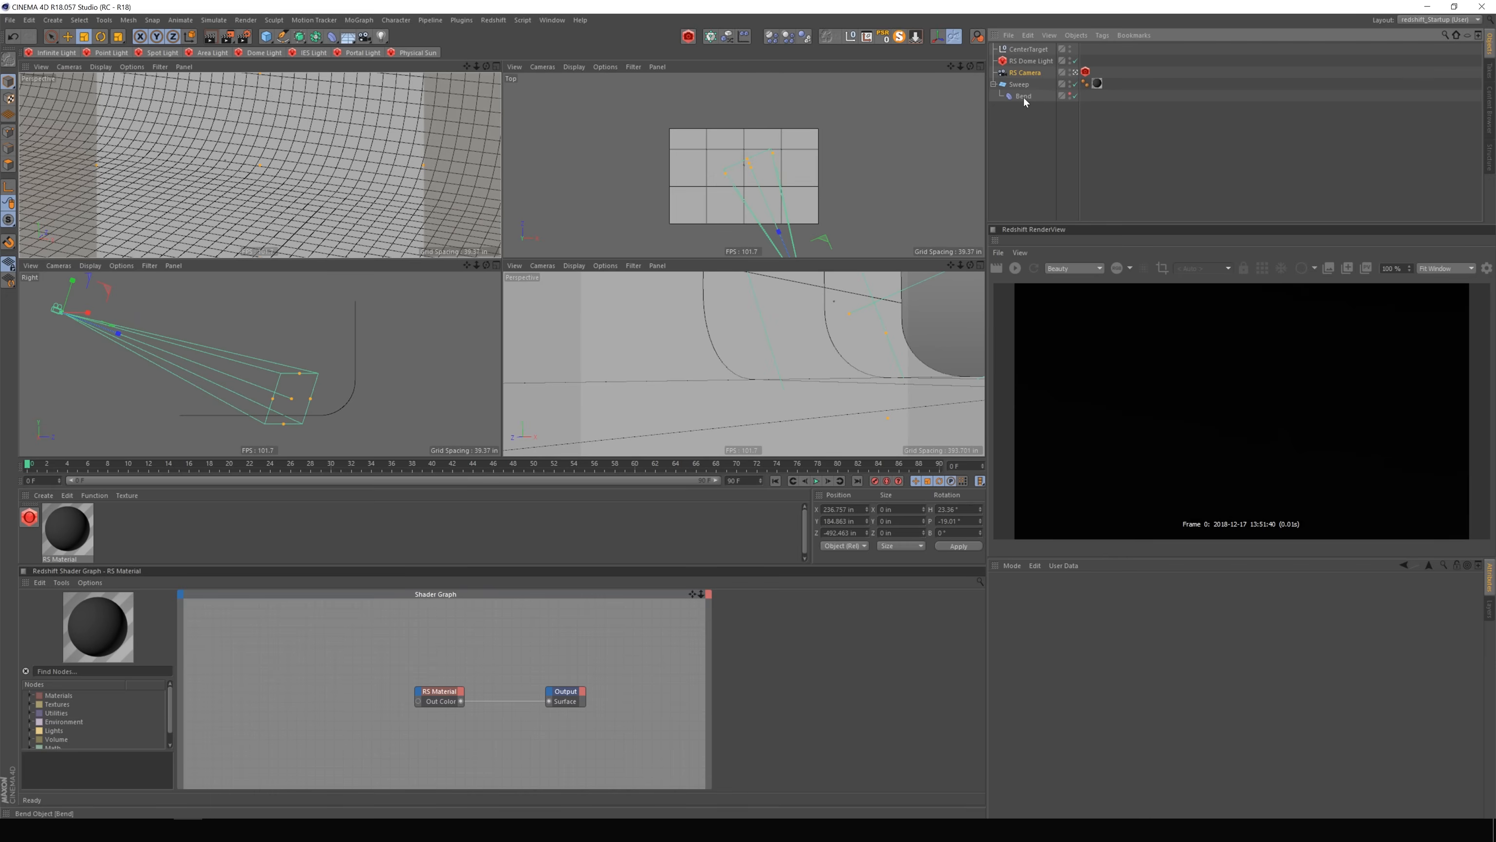
Examine the settings of the camera, dome light, centre target and existing backdrop material, and render the empty scene.
left_click(993, 85)
left_click(1028, 72)
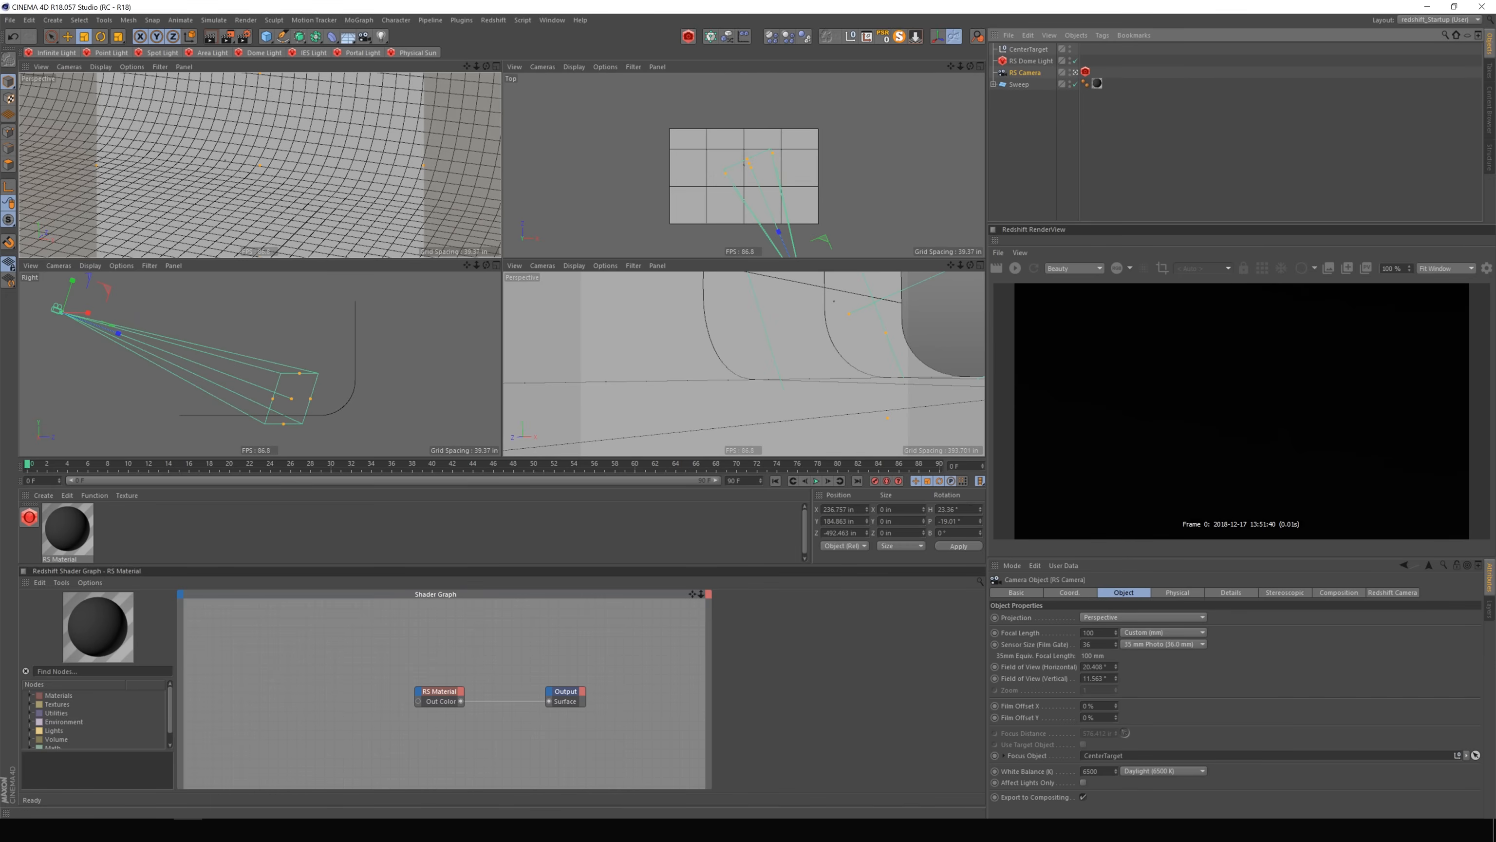
left_click(1094, 632)
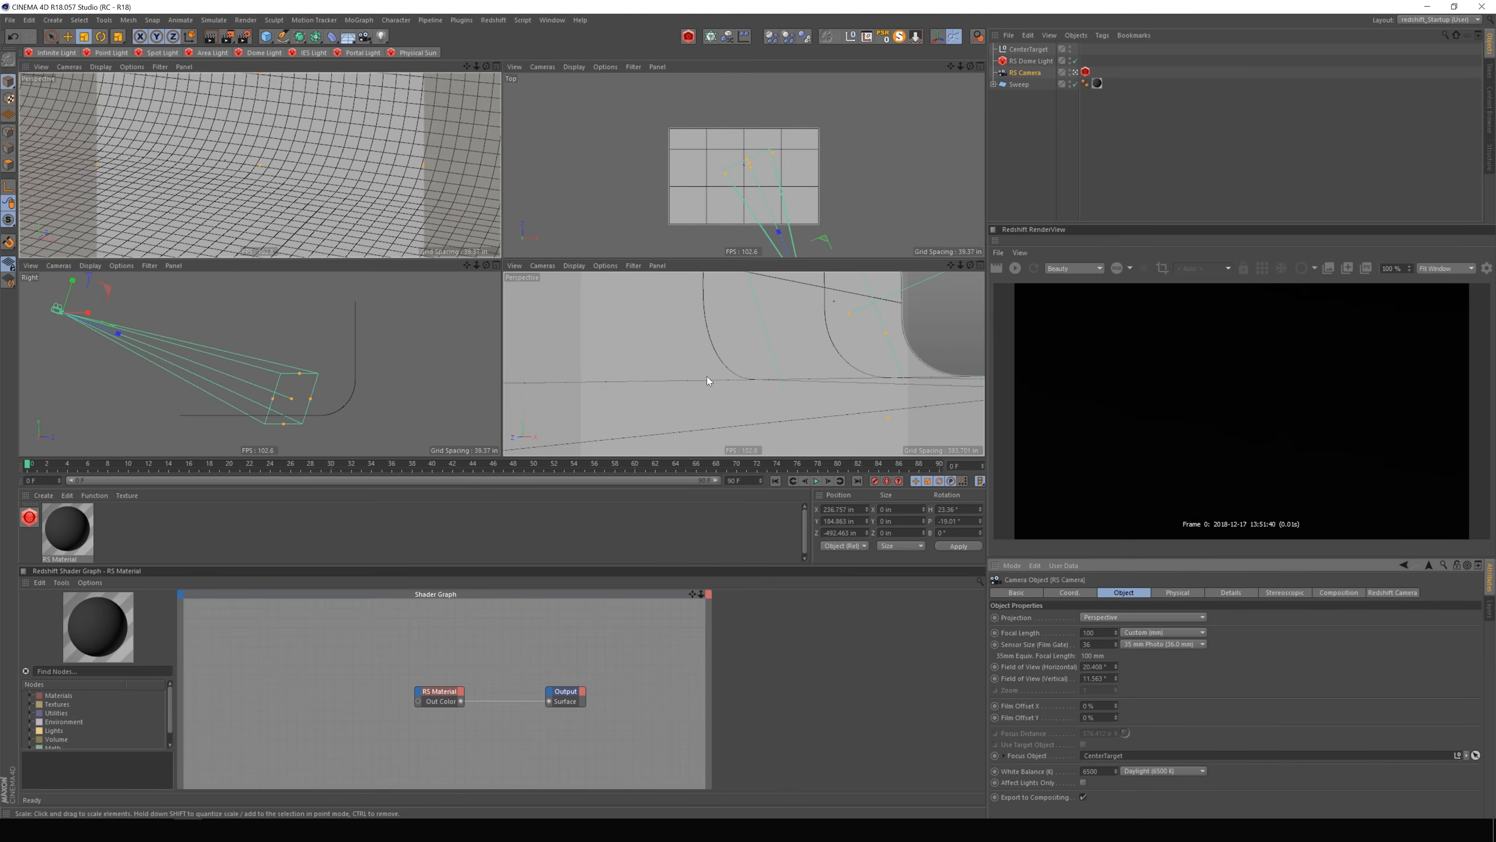
left_click(1031, 61)
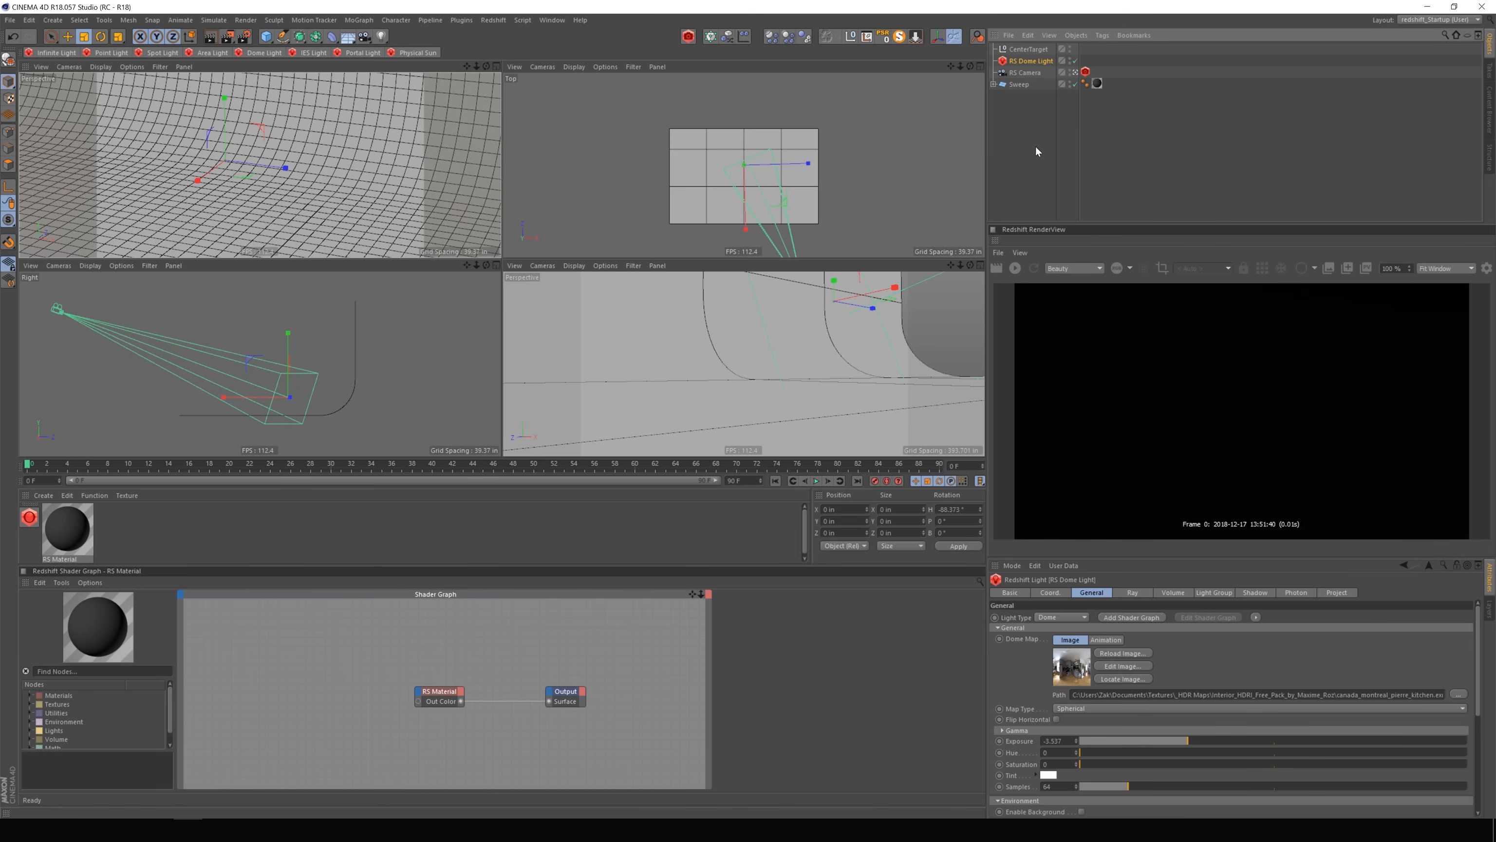
left_click(1019, 268)
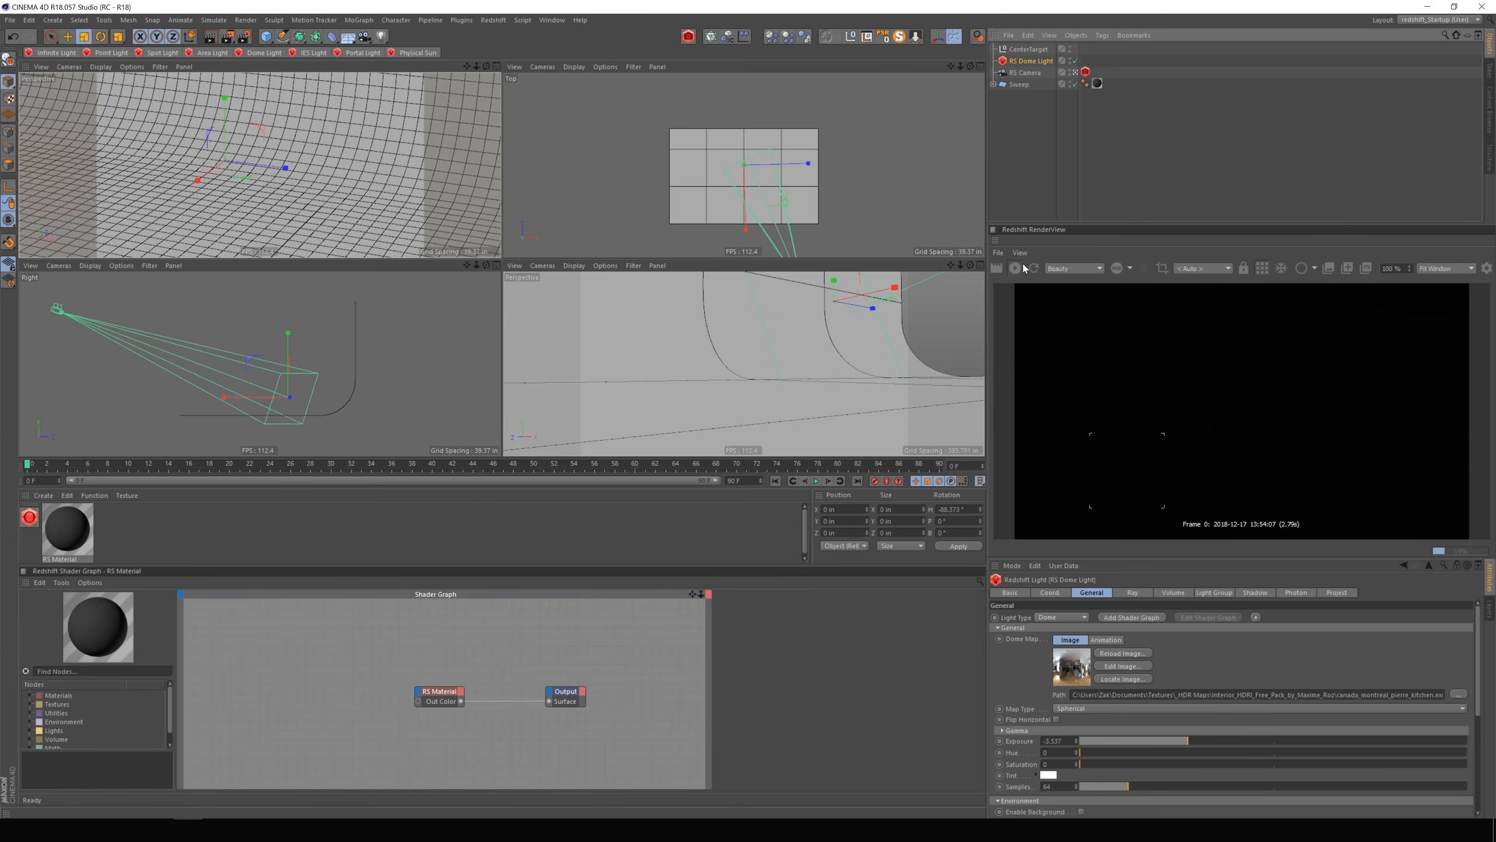
left_click(1032, 50)
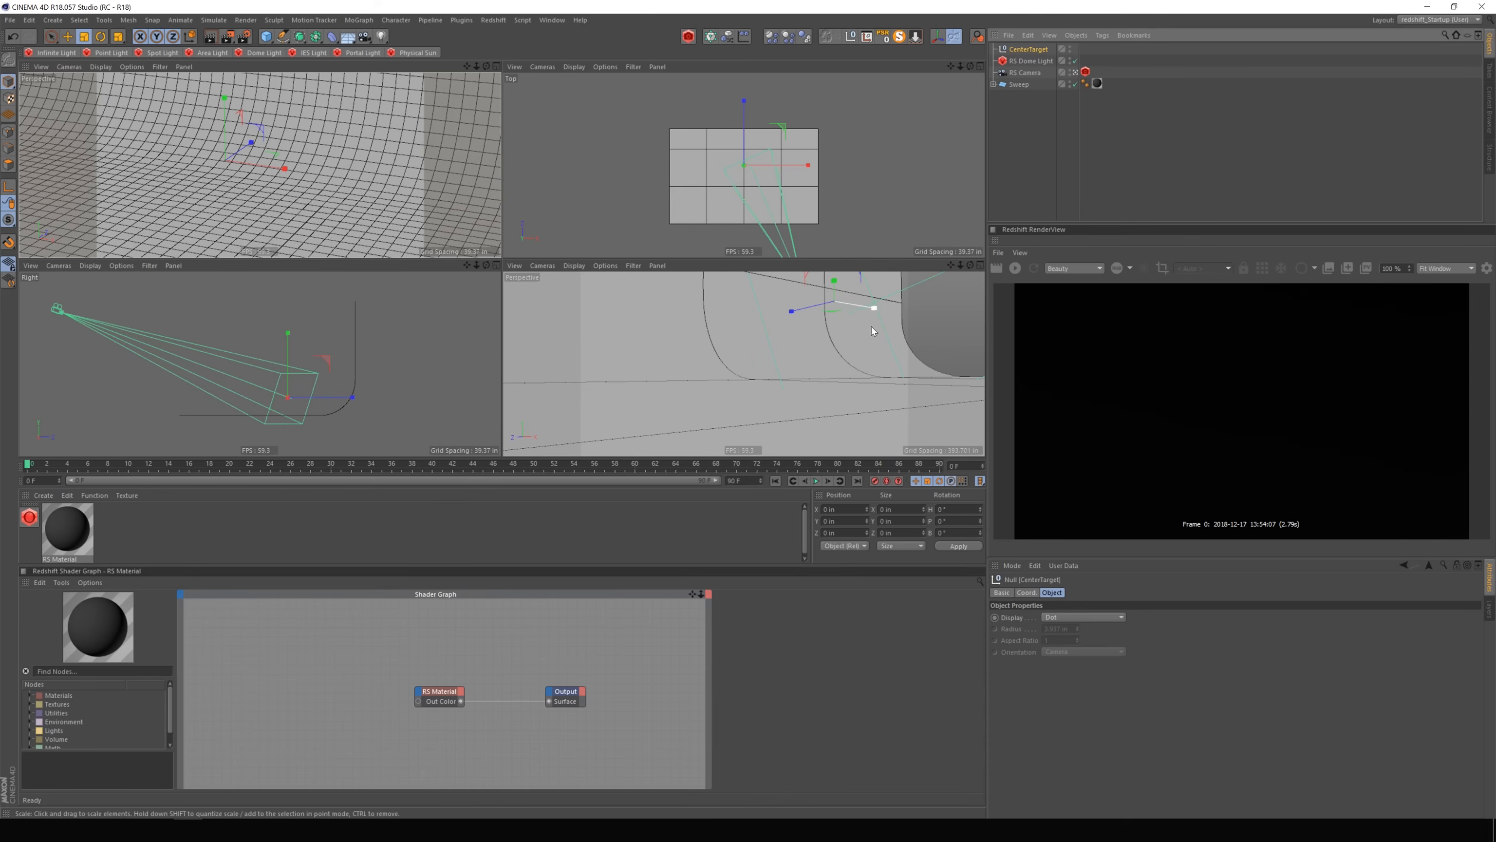
left_click(82, 557)
left_click(462, 691)
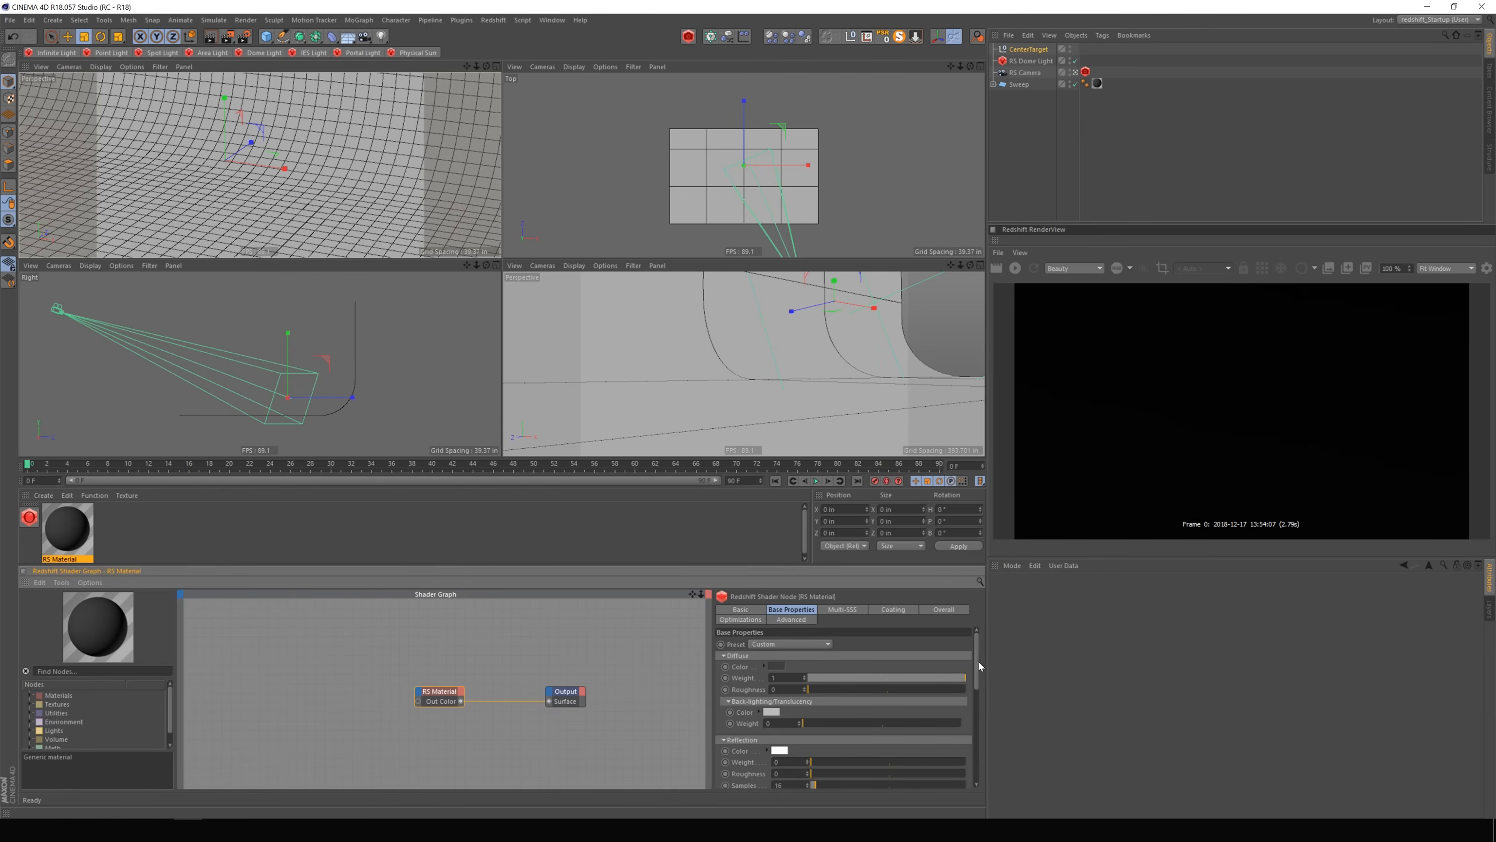
mouse_move(979, 664)
left_mouse_down()
mouse_move(977, 709)
mouse_move(978, 692)
left_mouse_up()
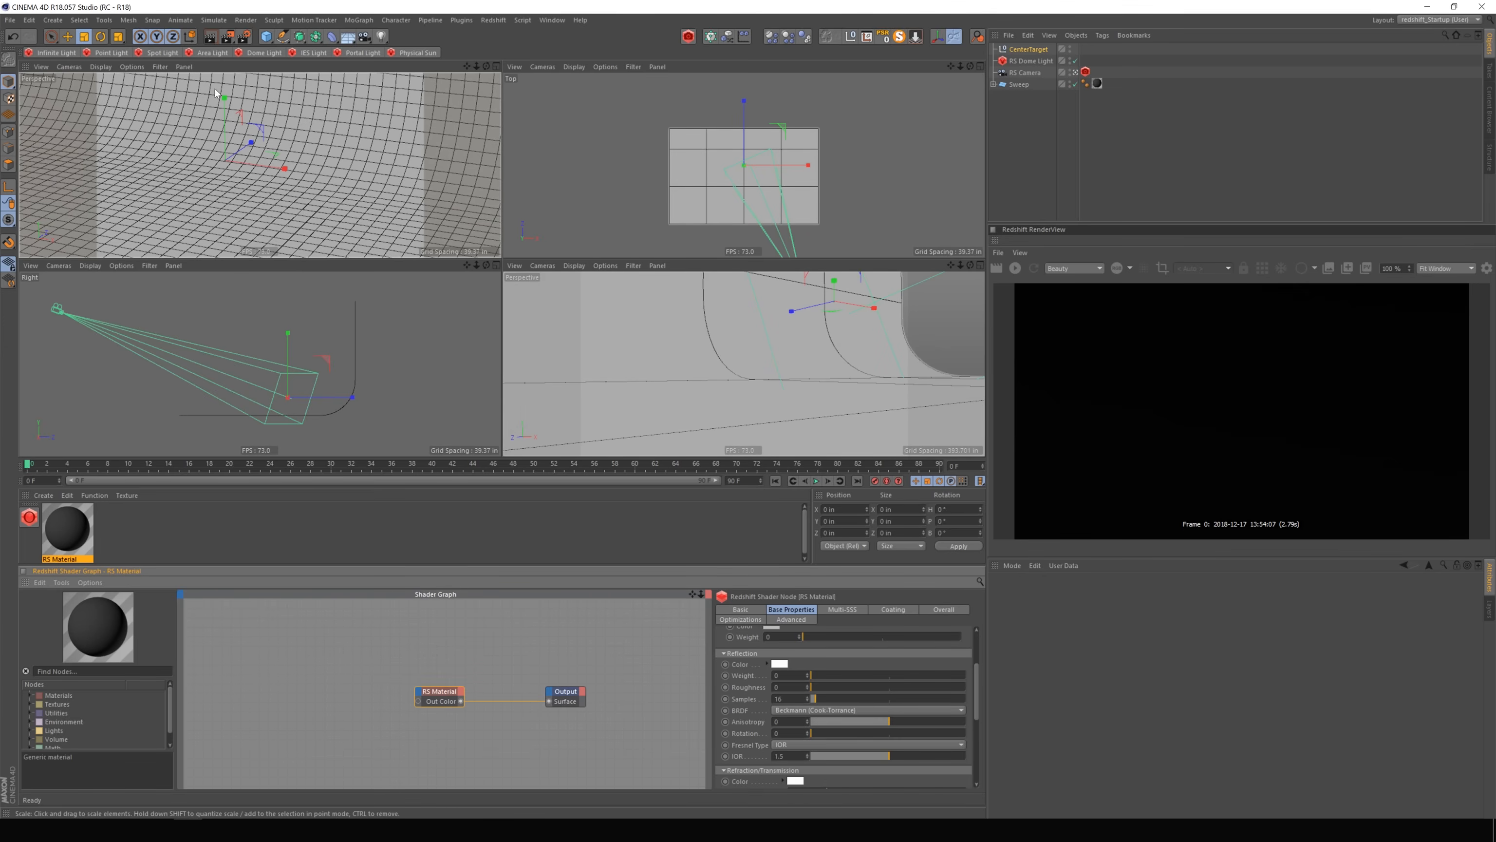
Inspect the Redshift render settings, including sampling, the GI engines and the list of AOVs.
left_click(244, 36)
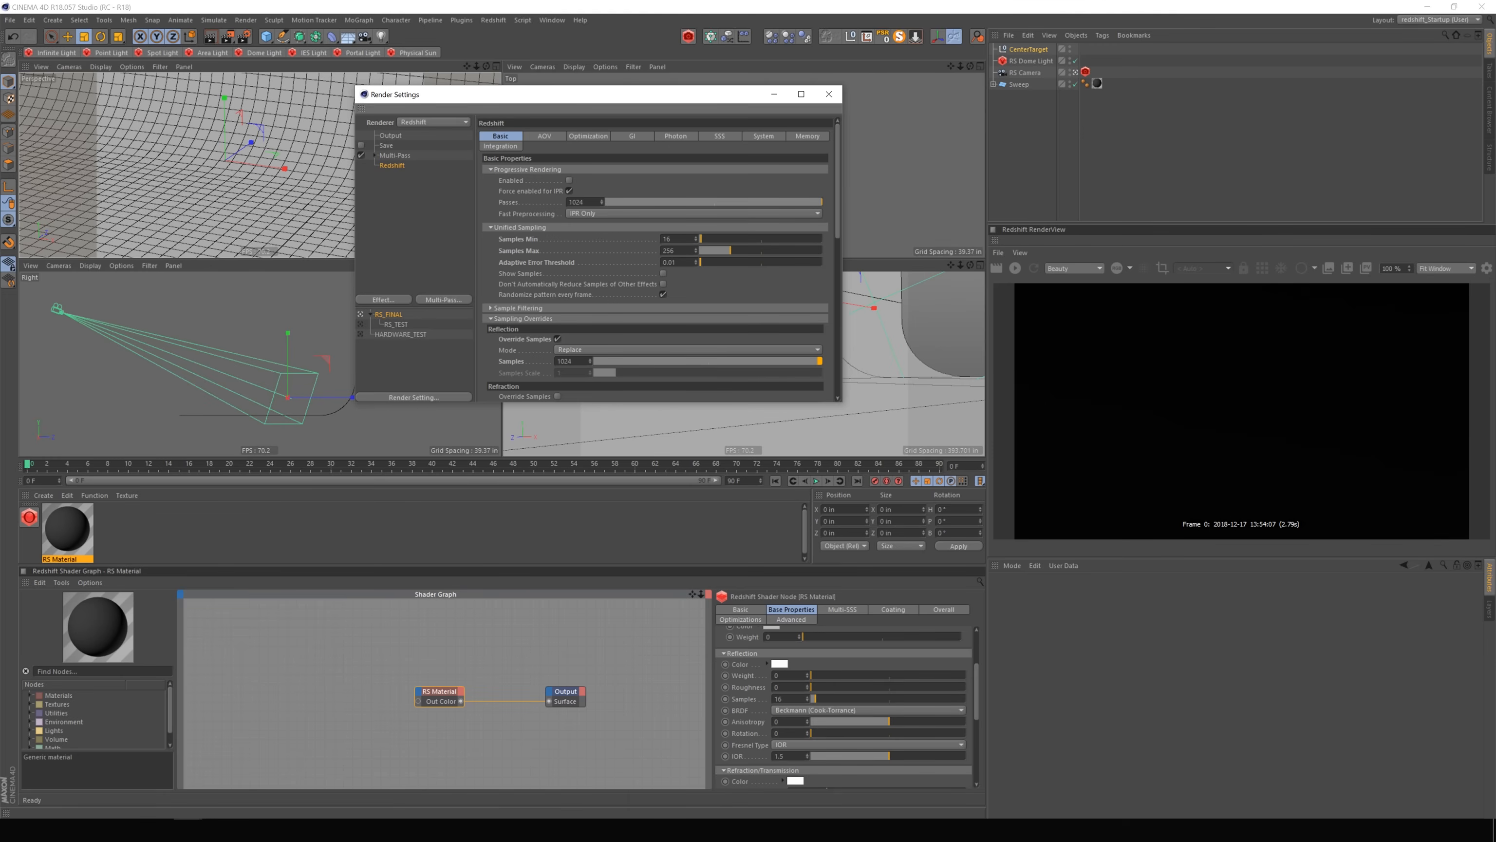
left_click(633, 136)
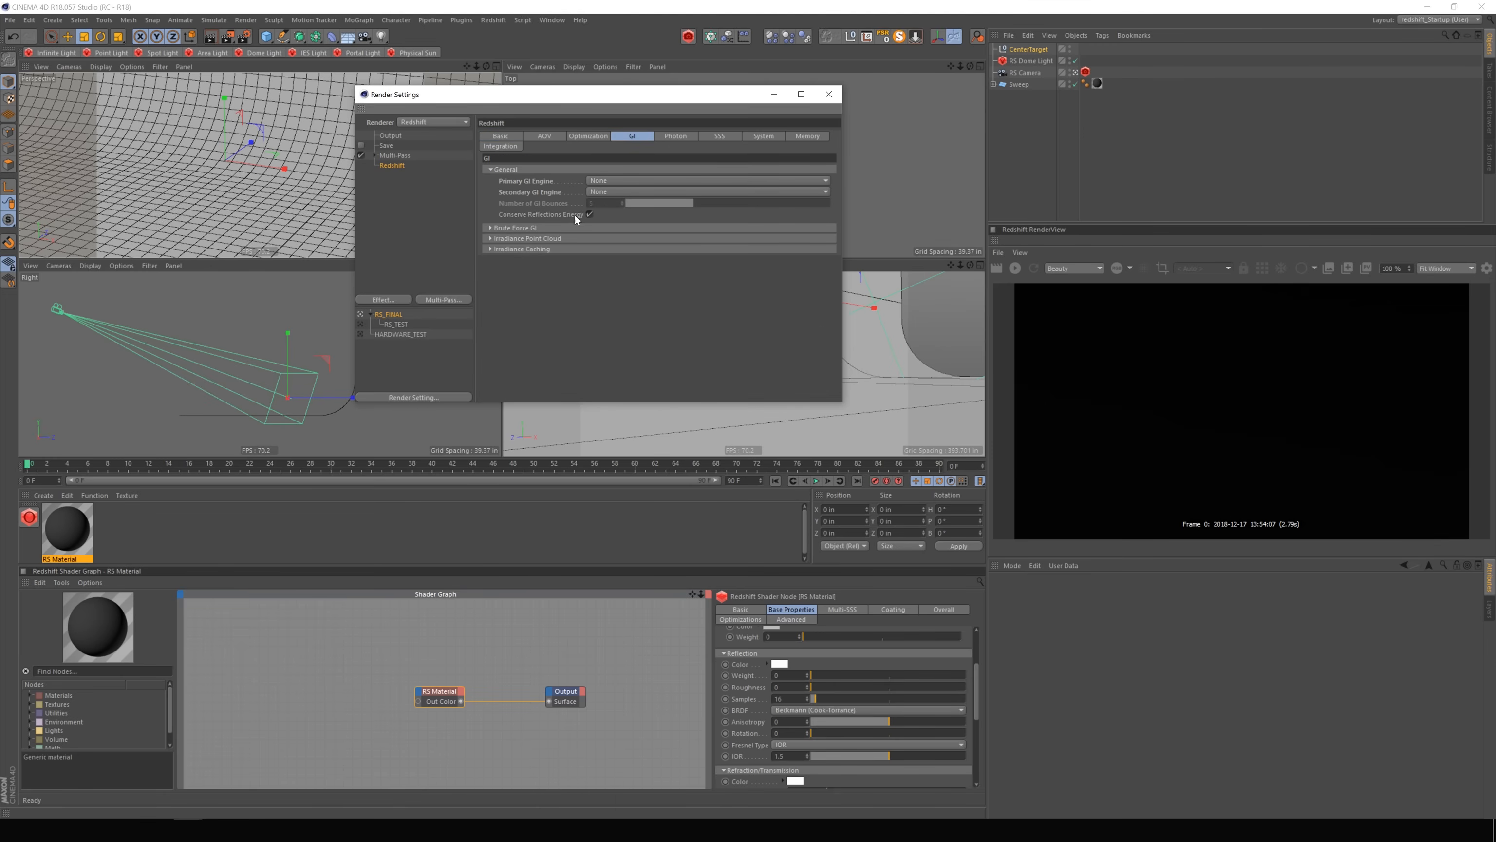
left_click(533, 137)
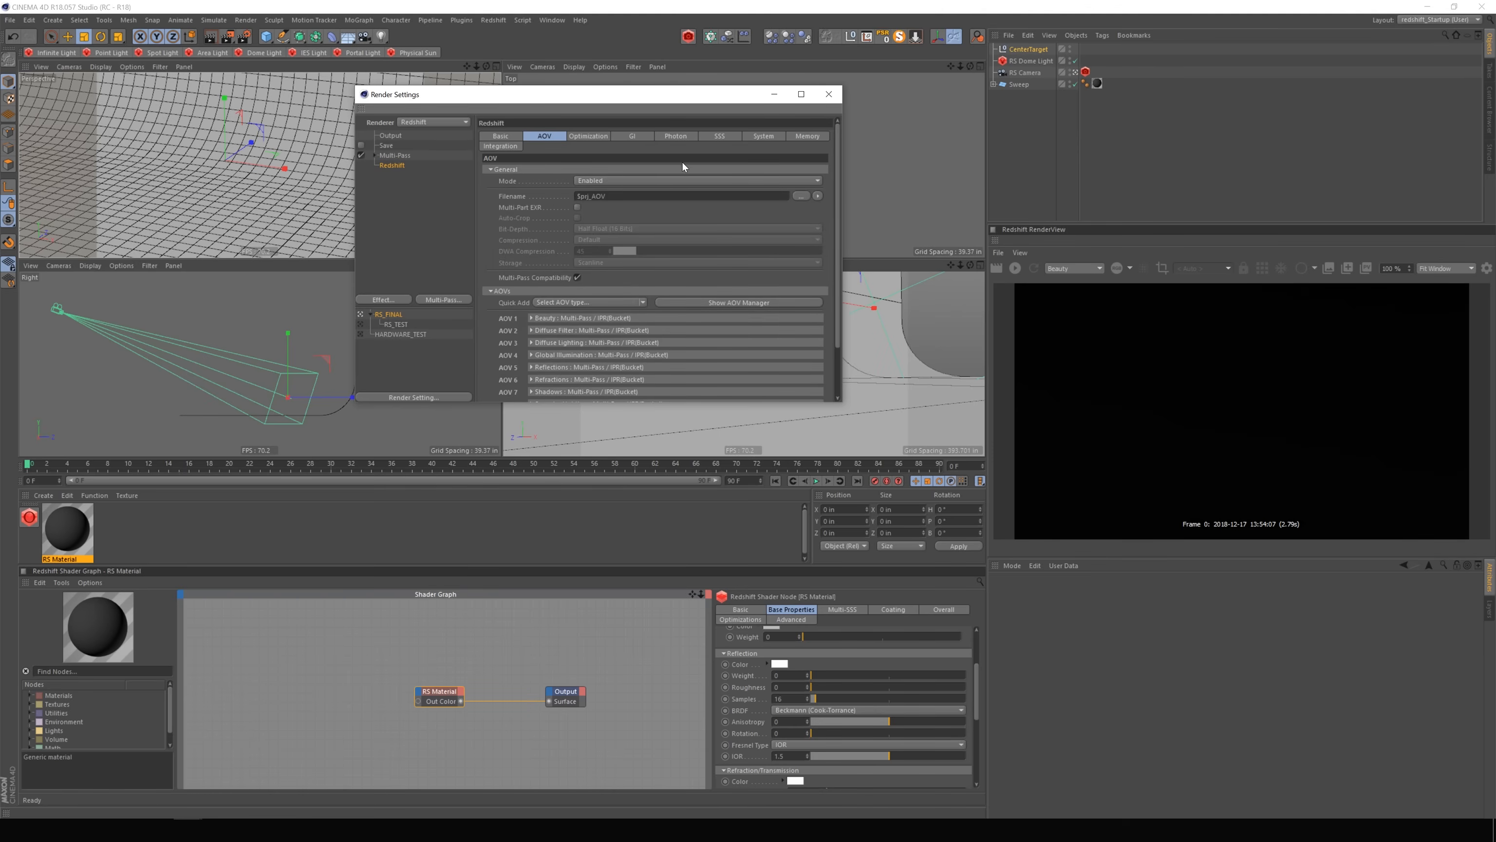
left_click_drag(837, 263, 839, 315)
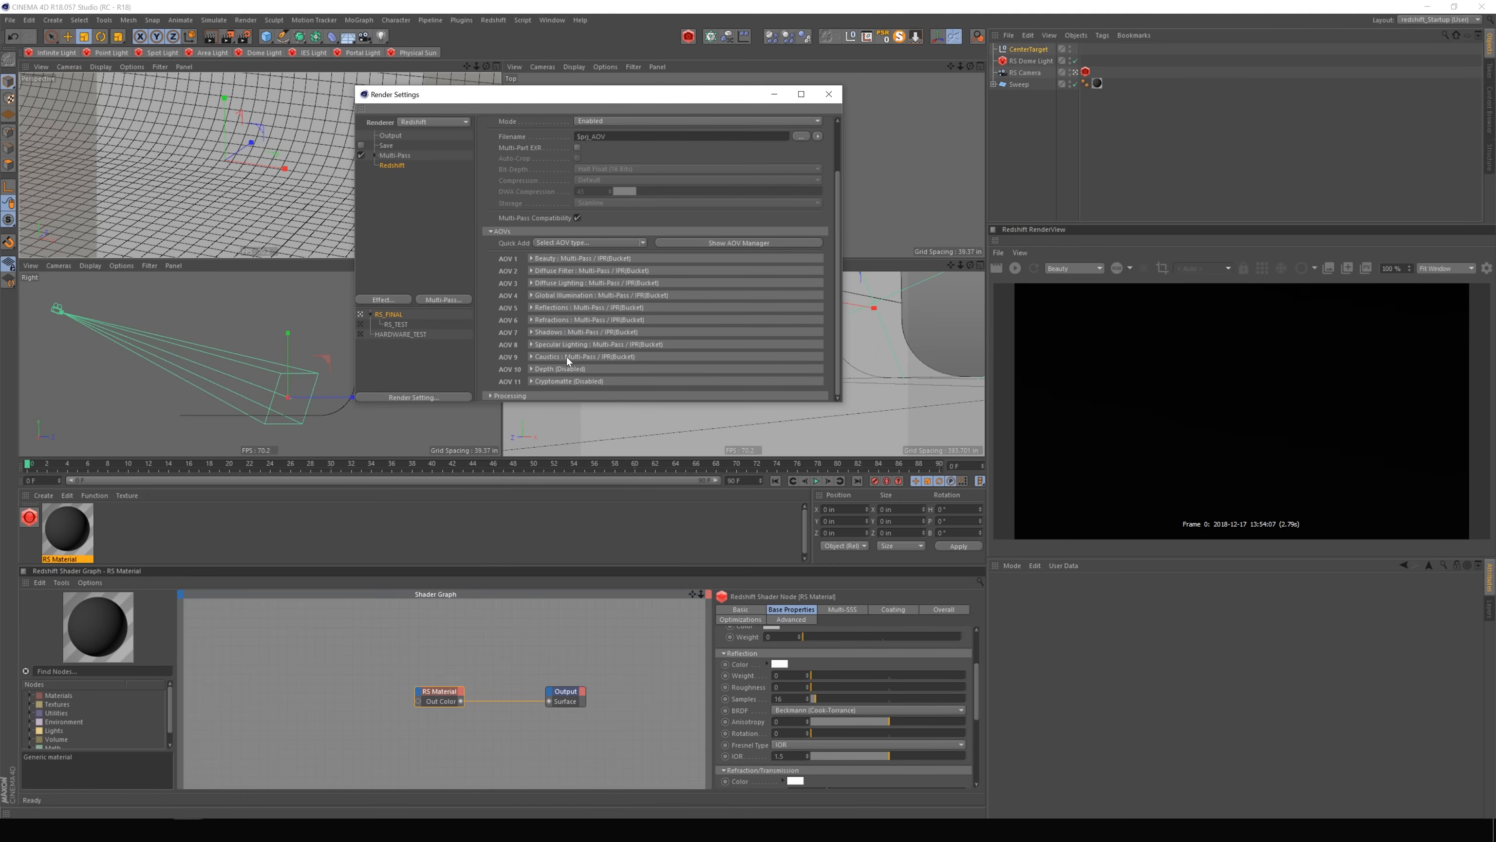
left_click(829, 94)
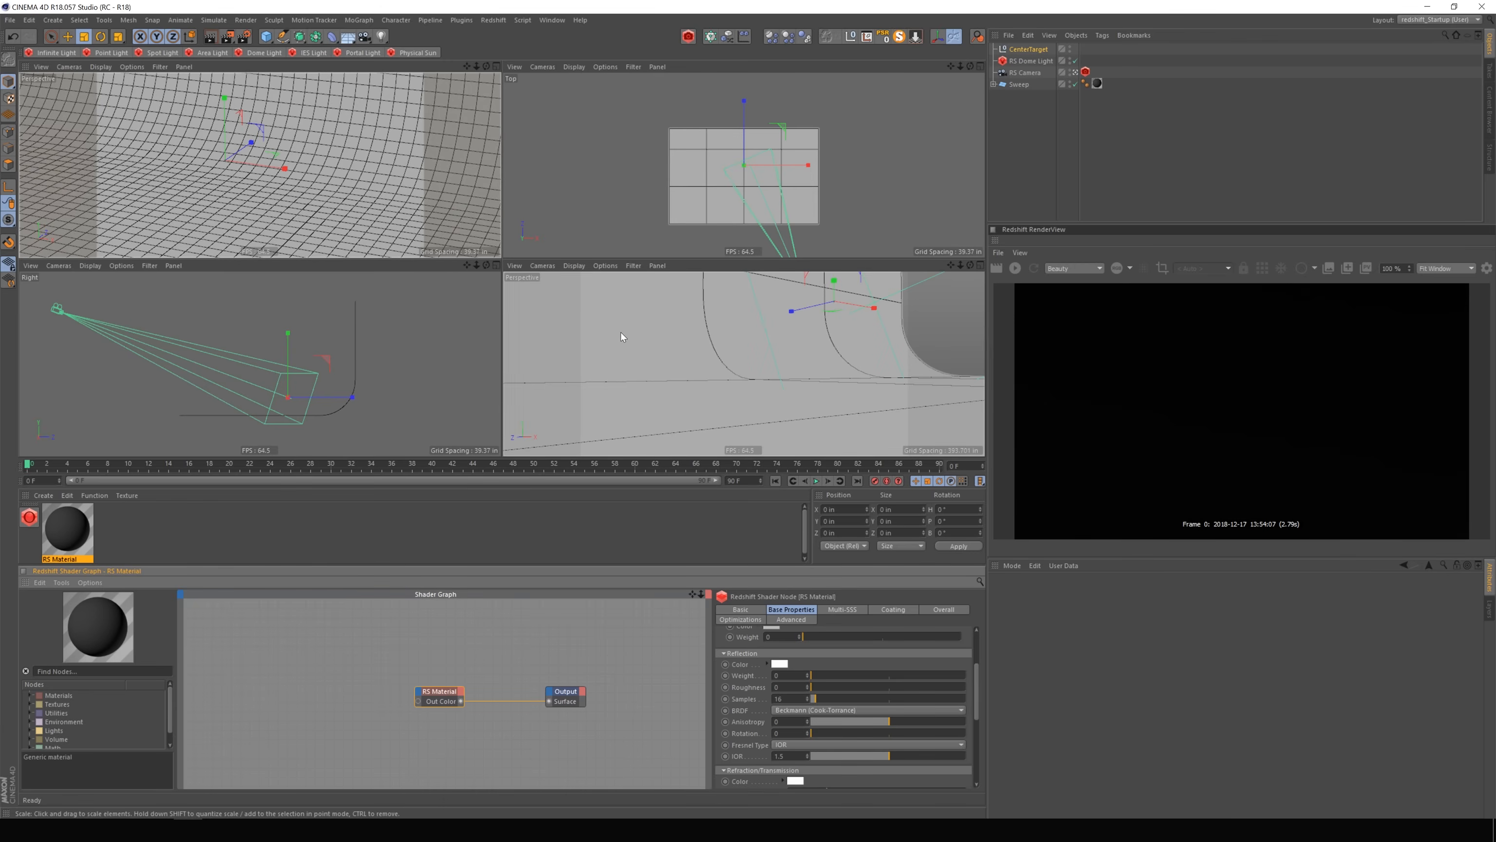
Add a cylinder with its caps filleted at a 1.874 in radius, and assign it a new Redshift material.
left_click(269, 37)
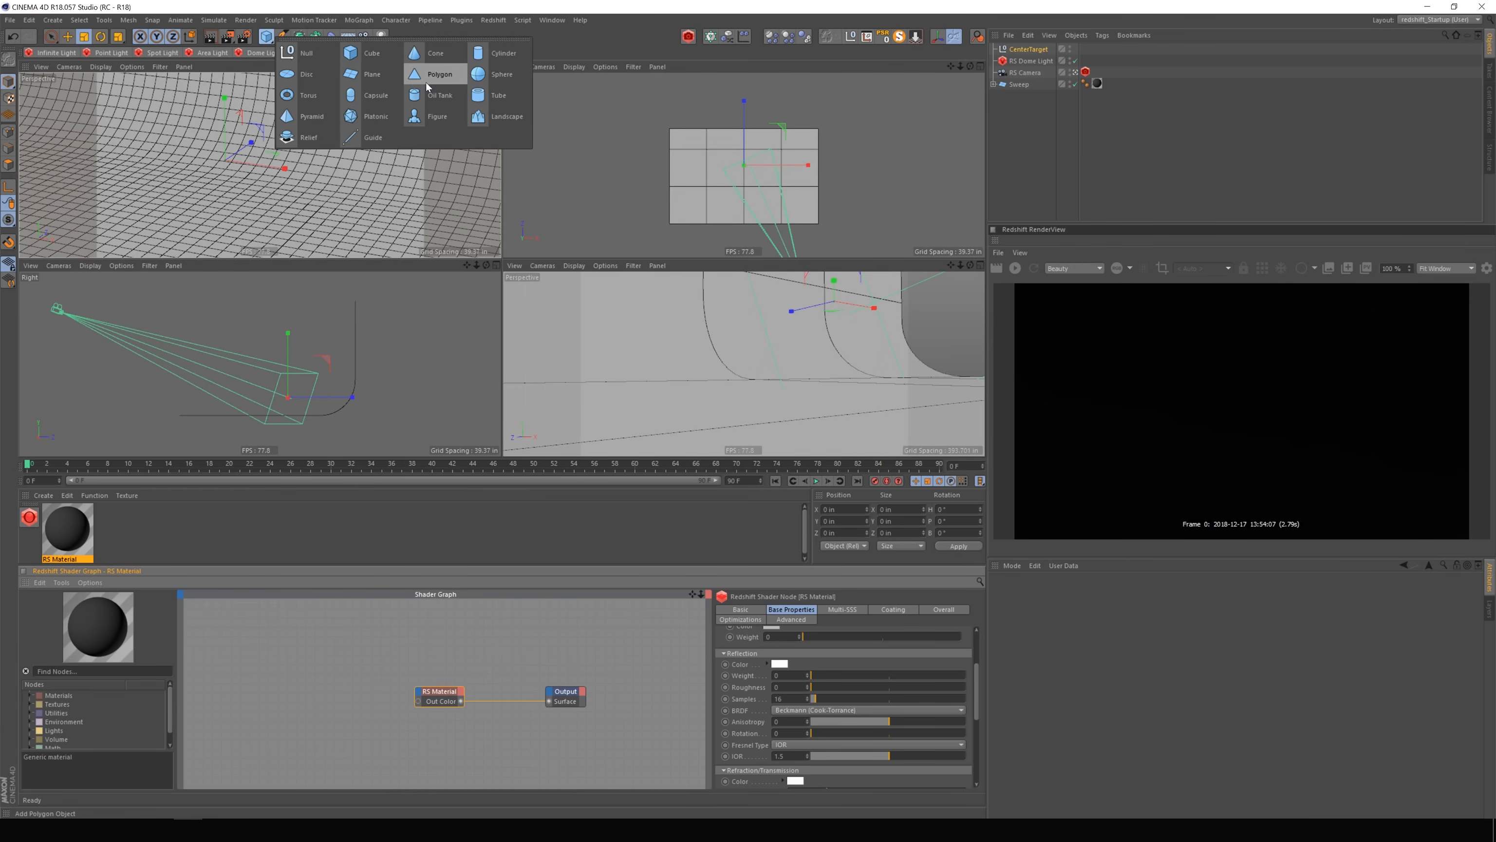
left_click(484, 54)
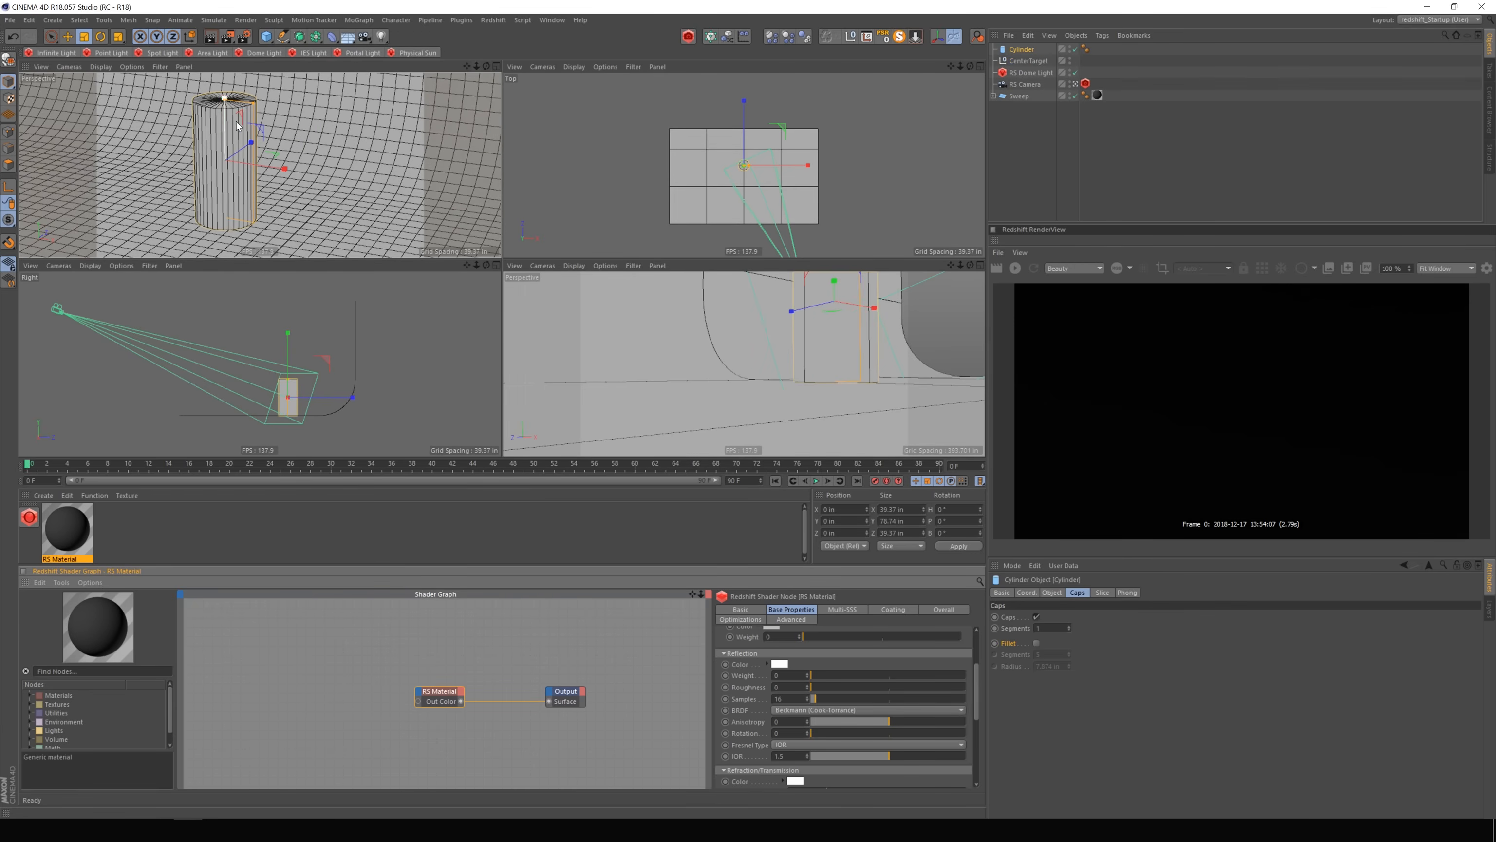
left_click(1037, 643)
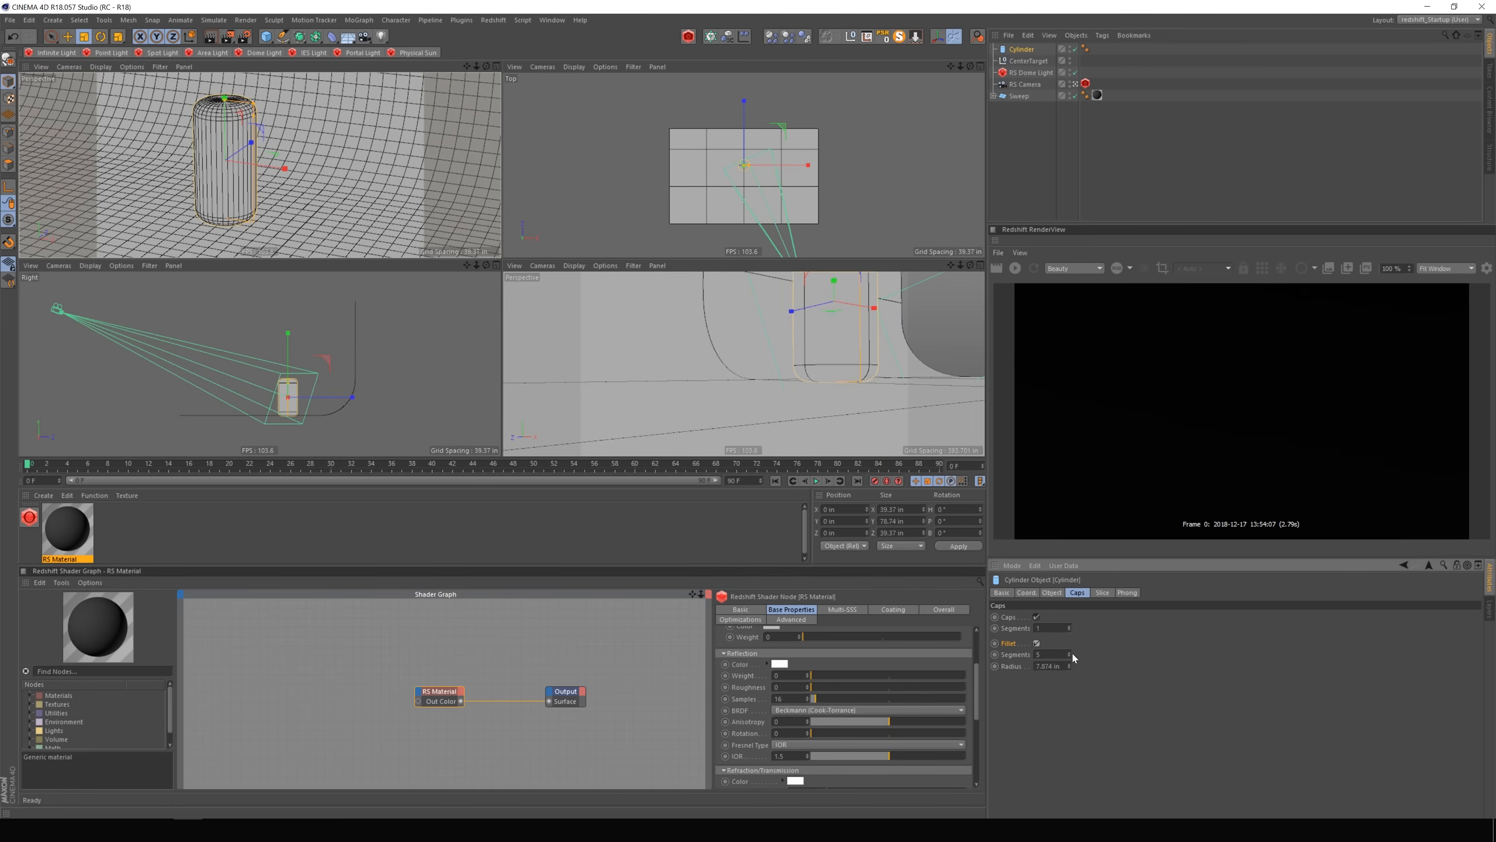
left_click_drag(1069, 664, 1072, 669)
left_click(1072, 668)
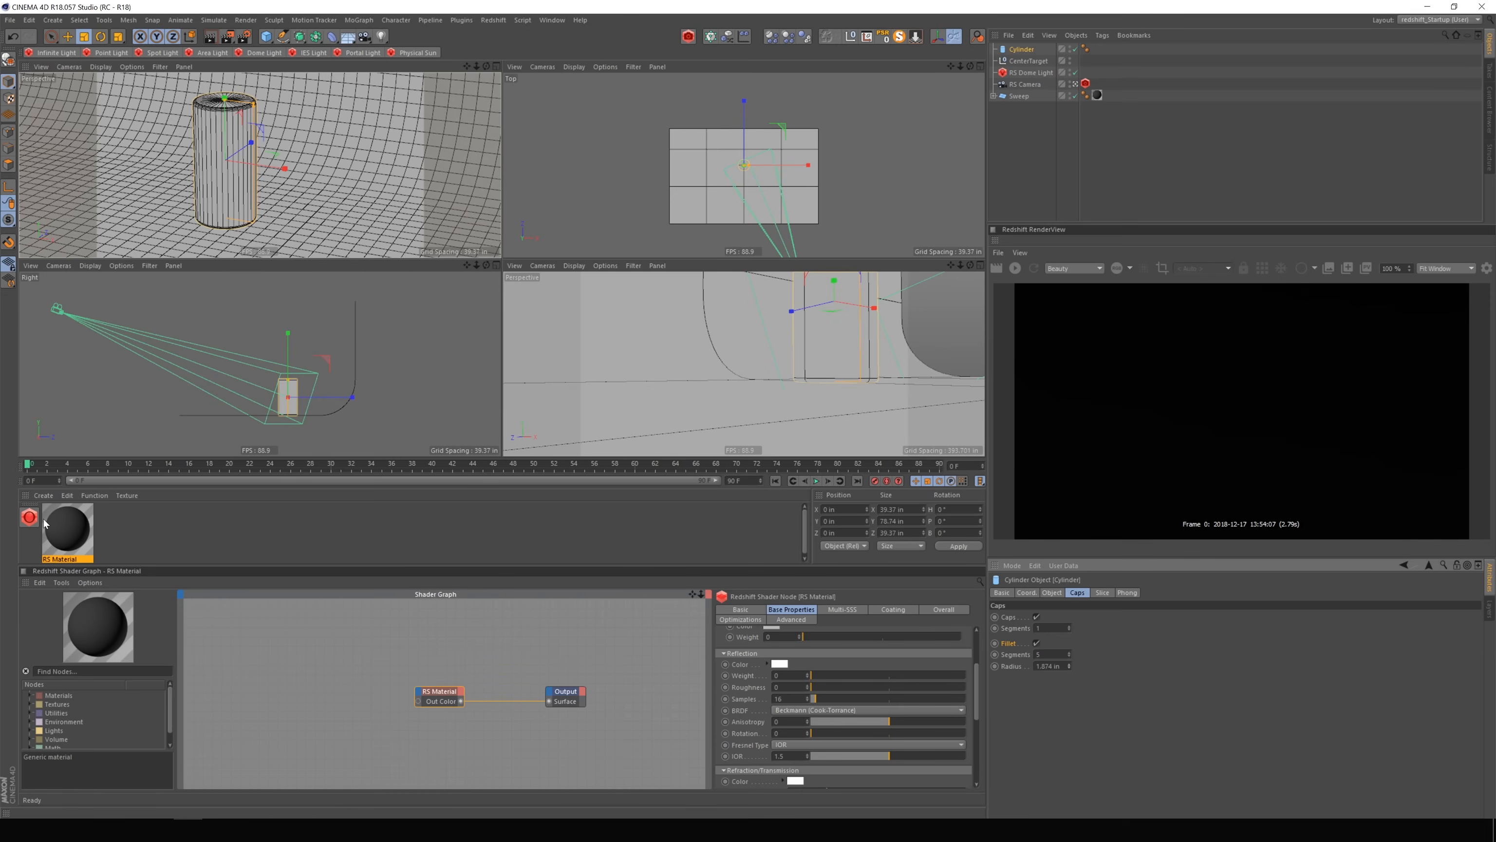
left_click(30, 518)
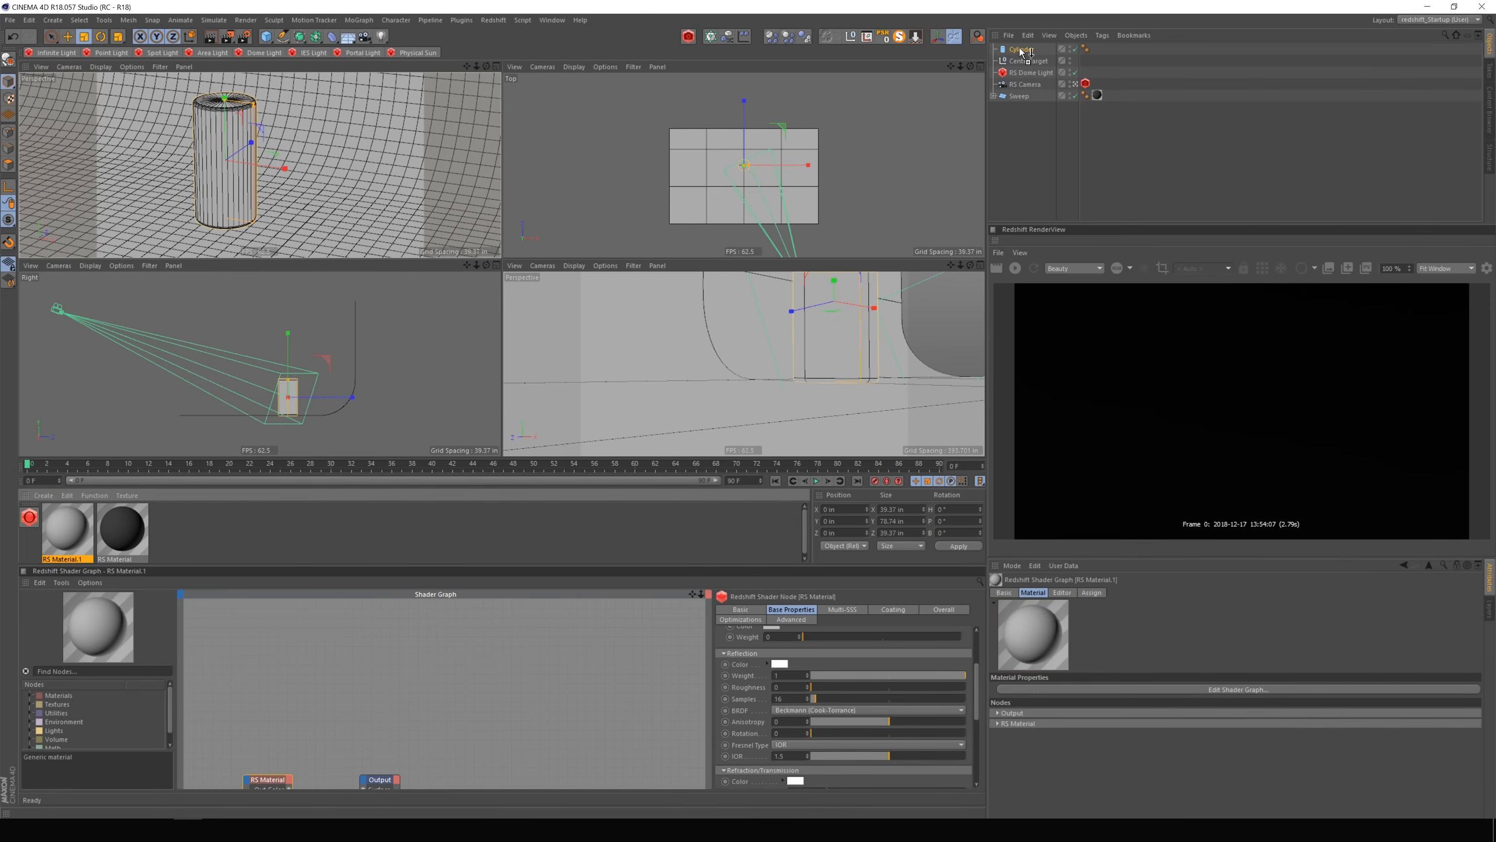
left_click_drag(1022, 52, 1024, 53)
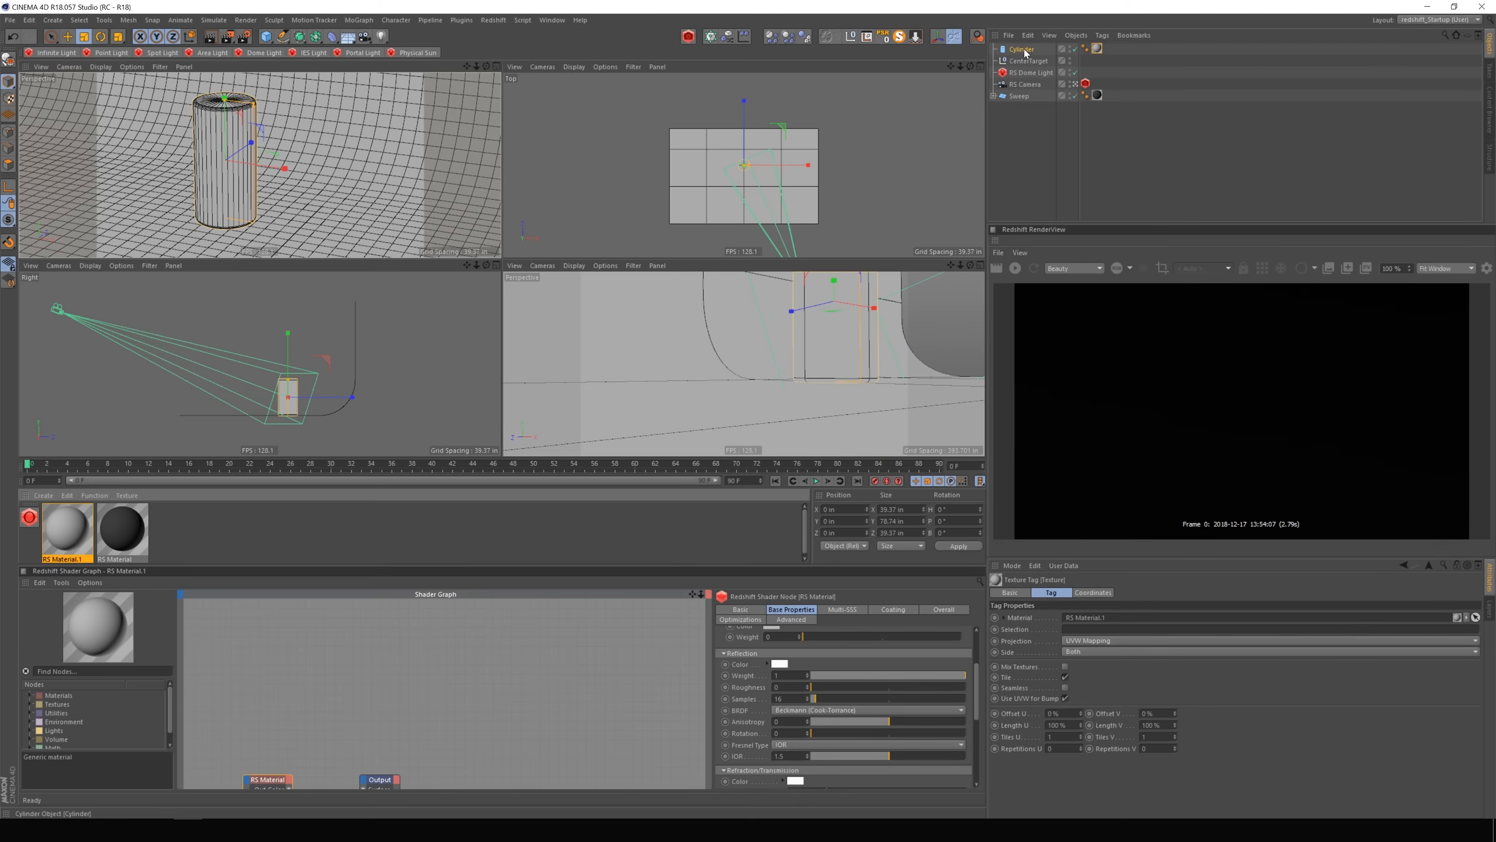
Add a Redshift spot light and give it a Target tag aimed at CenterTarget.
left_click(160, 54)
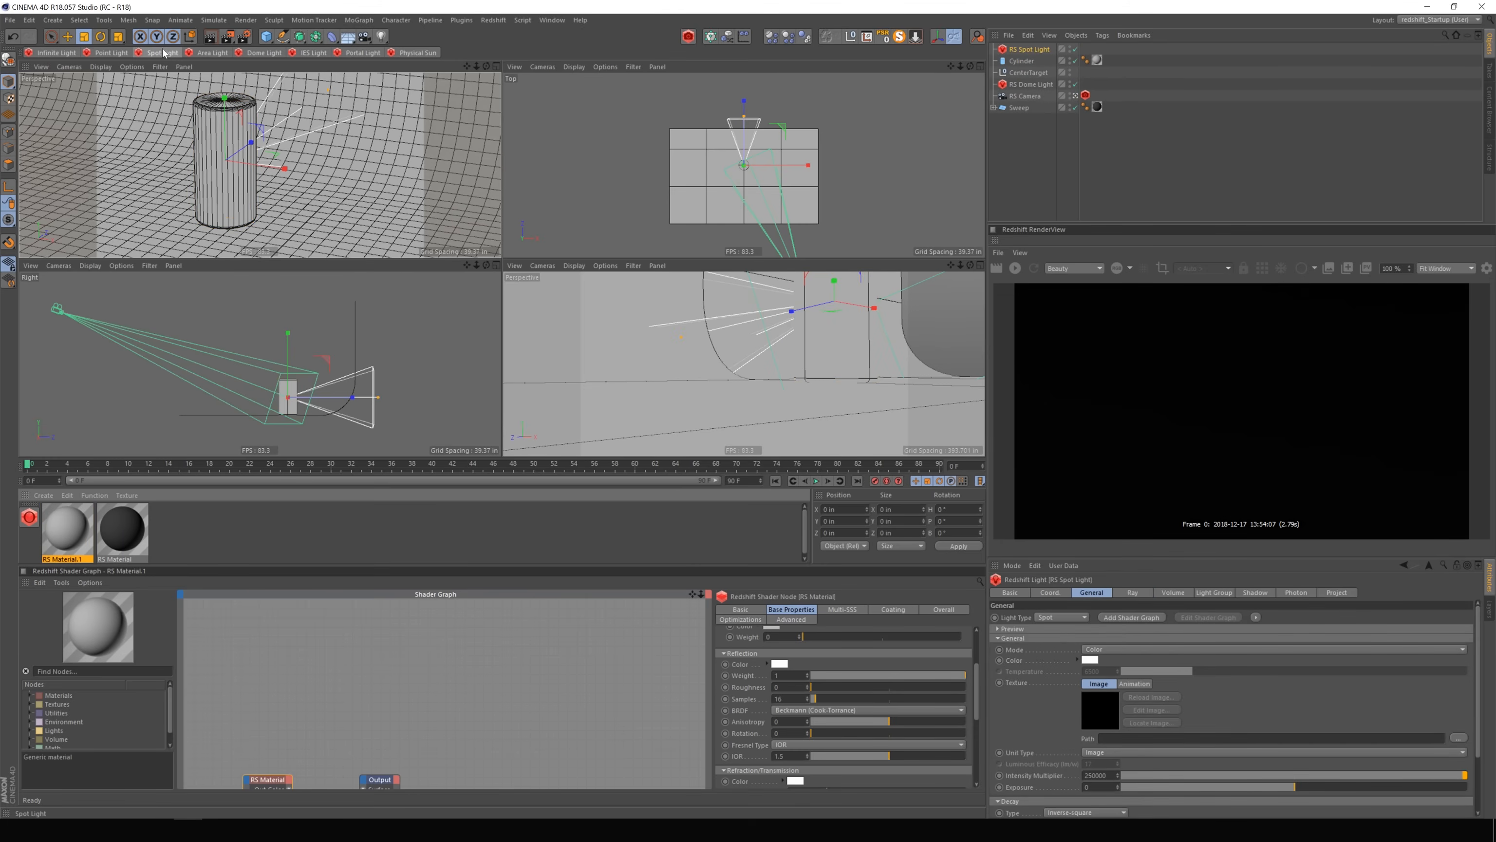
right_click(1025, 51)
mouse_move(1054, 57)
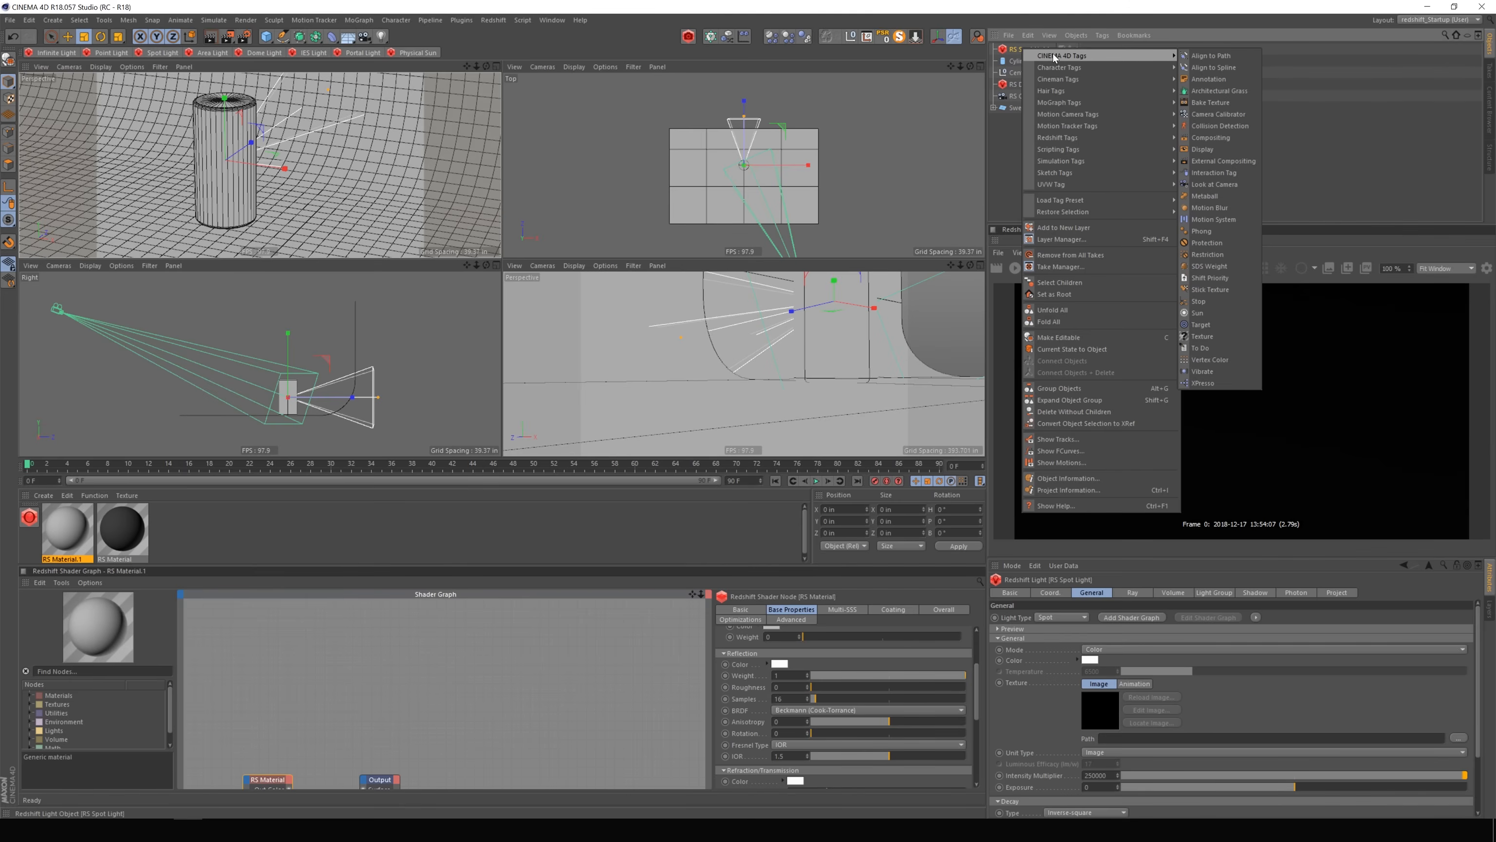
left_click(1202, 324)
left_click_drag(1027, 73, 1057, 619)
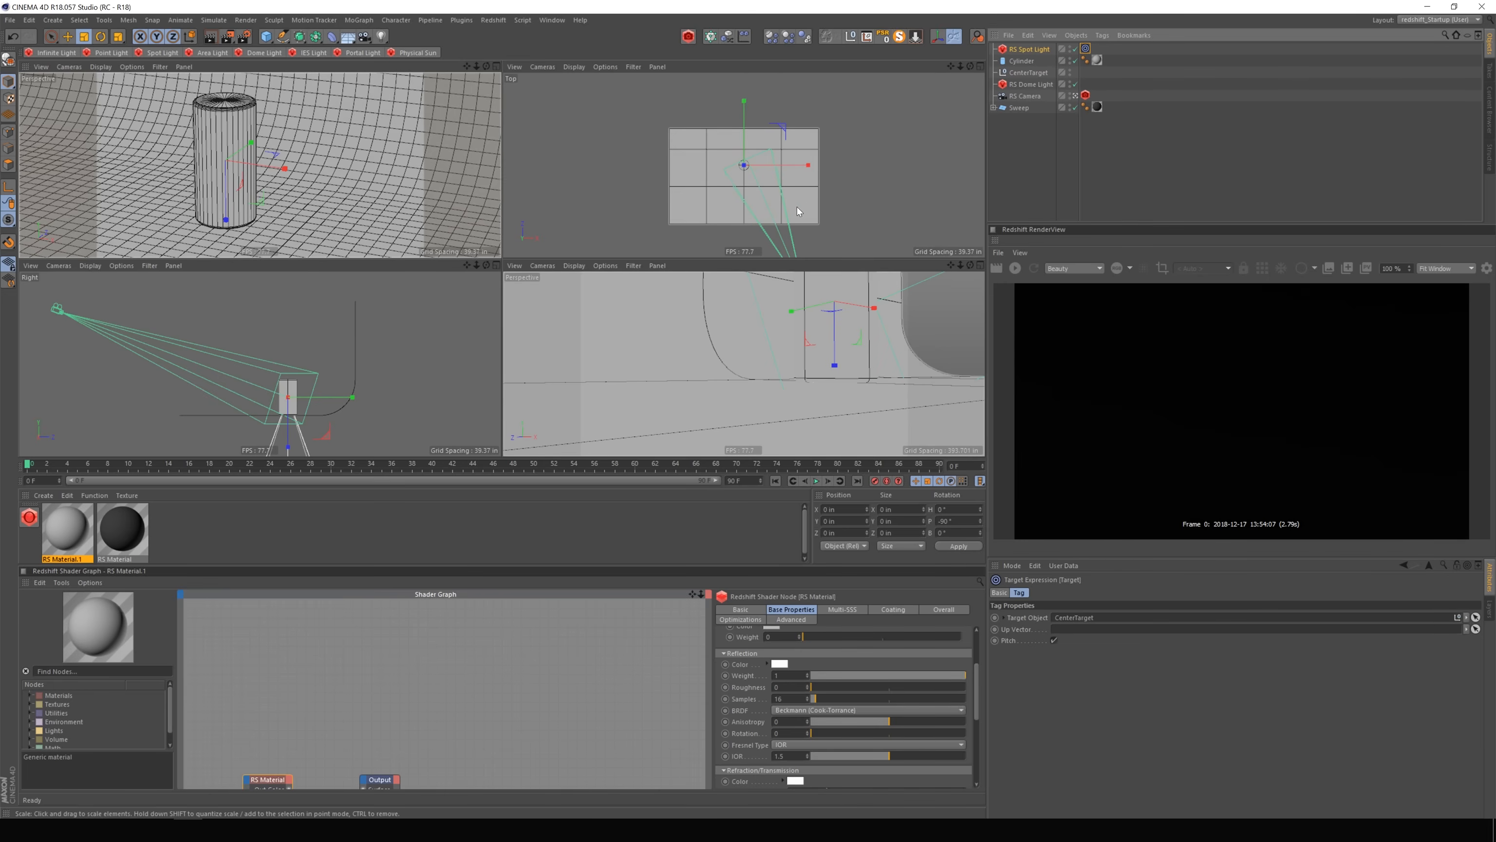
Position the spot light about 121 in high, in front of and to one side of the cylinder, with the preview render running.
key("e")
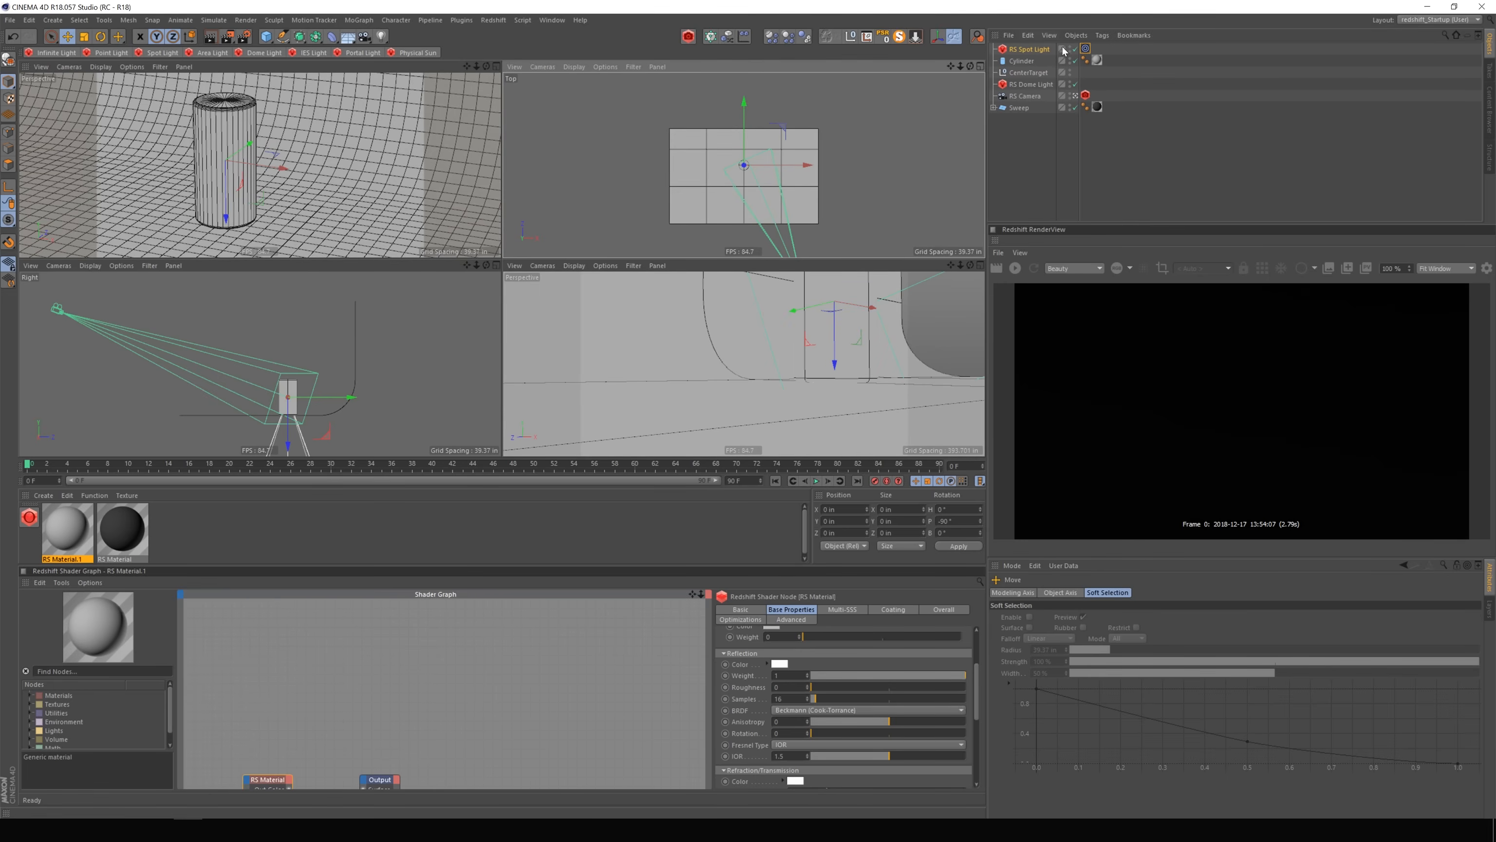
left_click(1038, 50)
left_click_drag(243, 148, 120, 8)
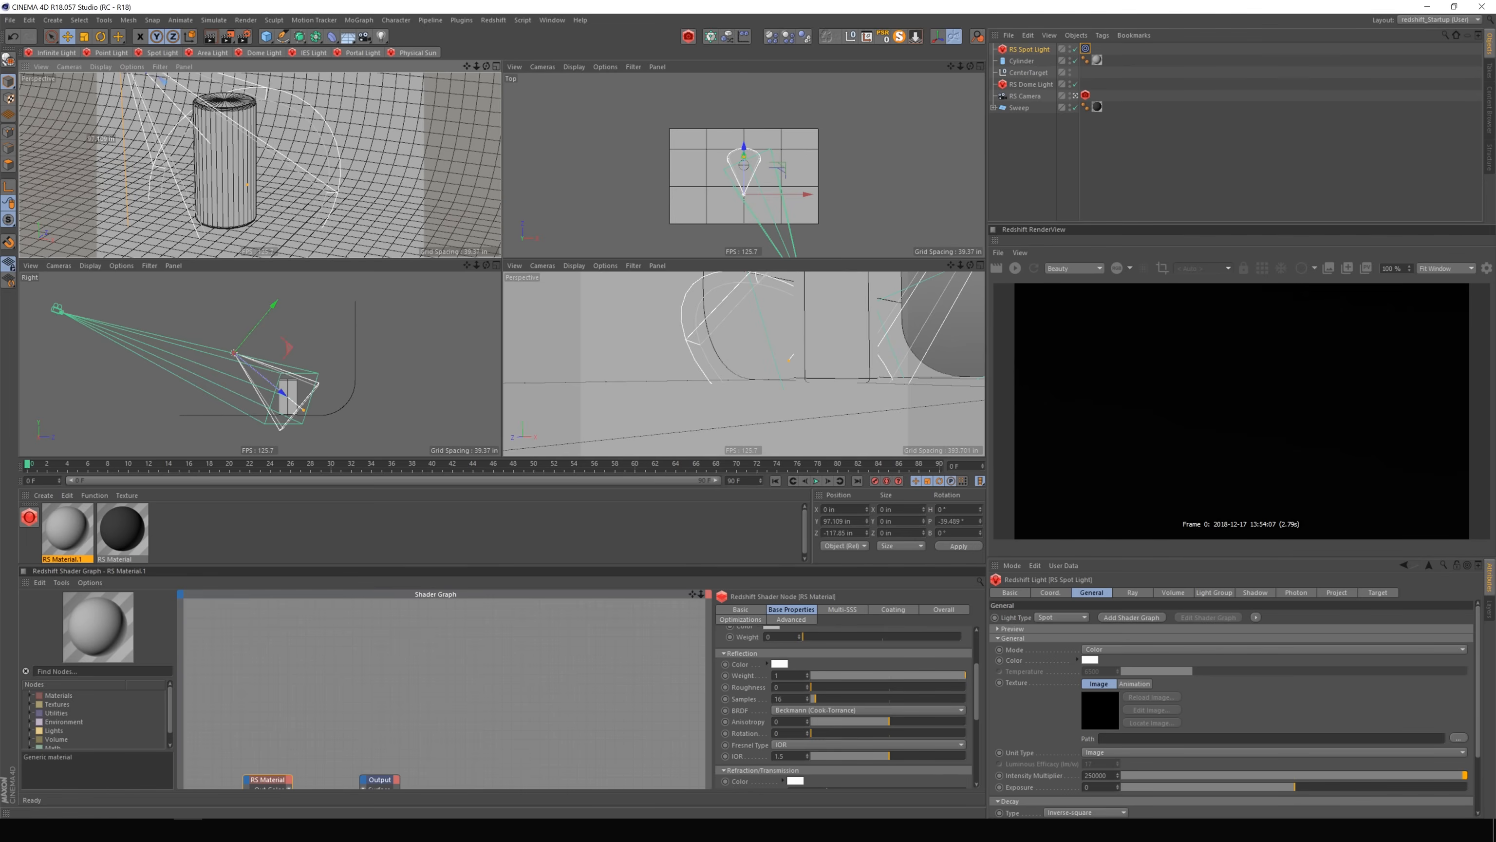
mouse_move(793, 198)
left_mouse_down()
mouse_move(763, 189)
mouse_move(795, 187)
left_mouse_up()
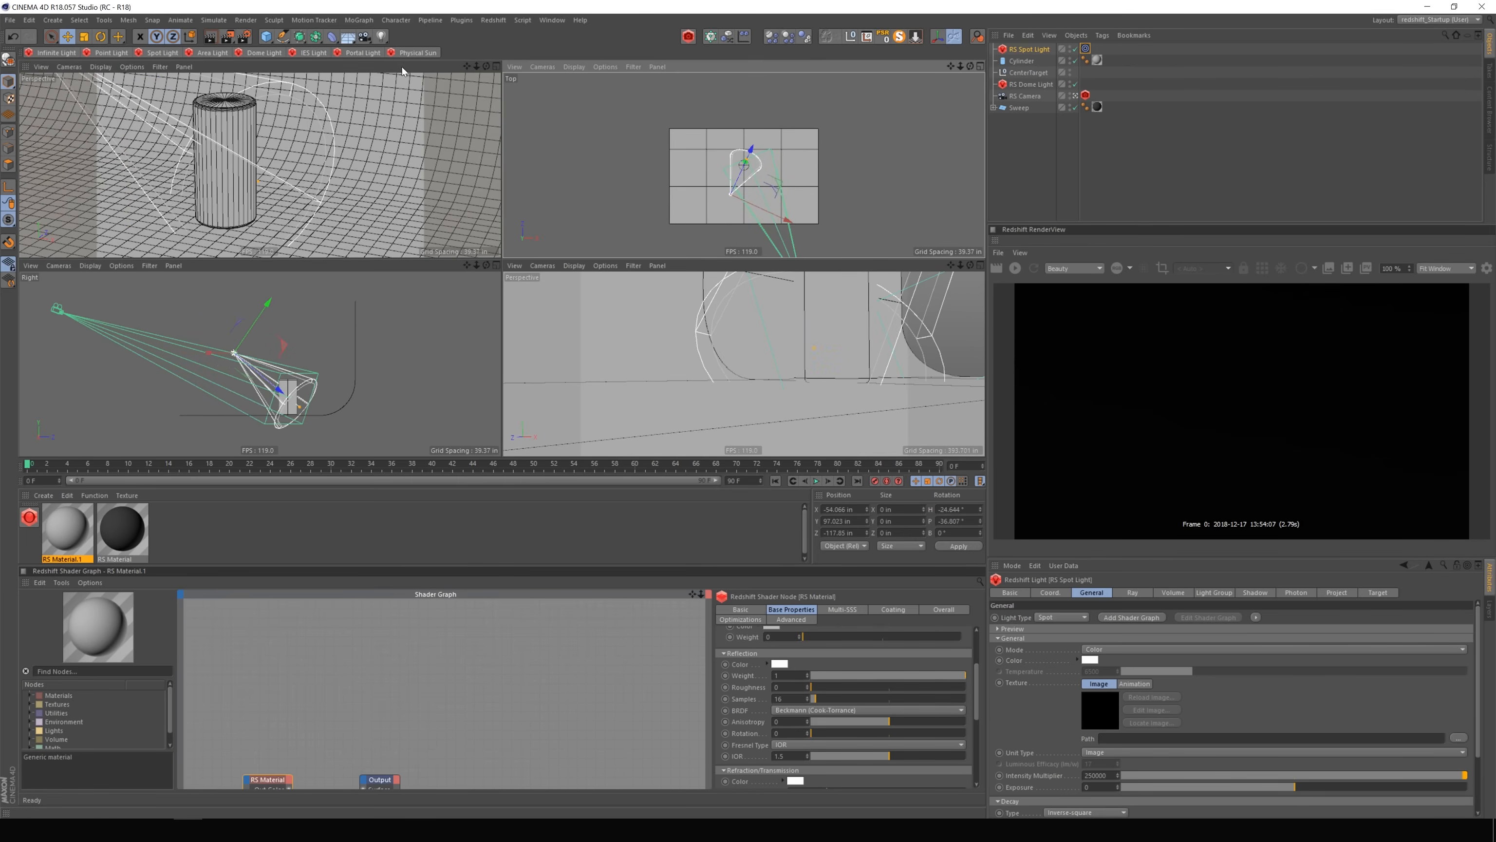
left_click(1014, 269)
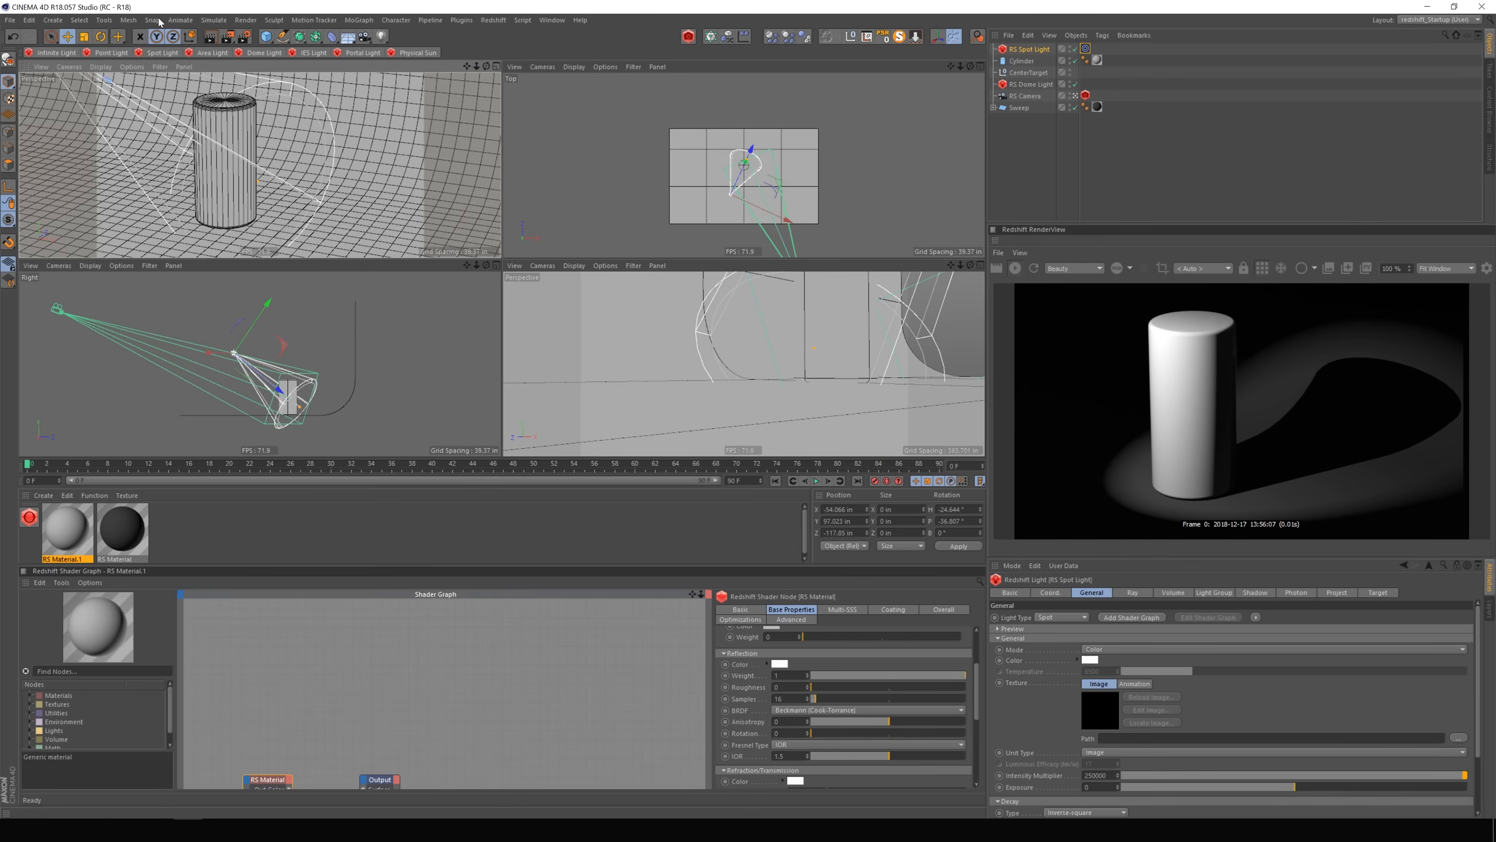
left_click_drag(262, 317, 273, 300)
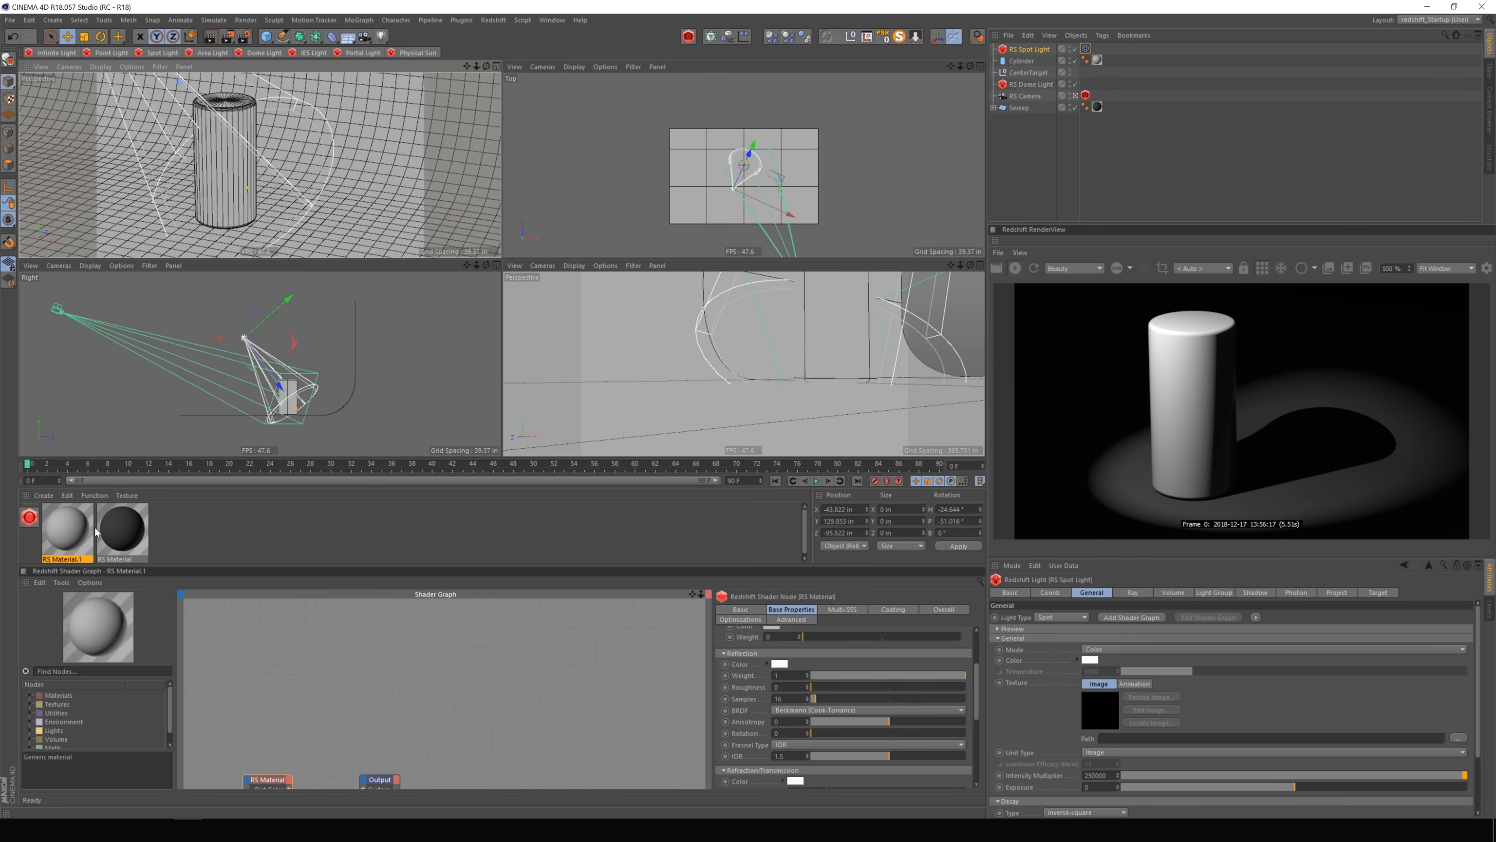
Apply the Glass preset to the cylinder's material.
left_click(70, 535)
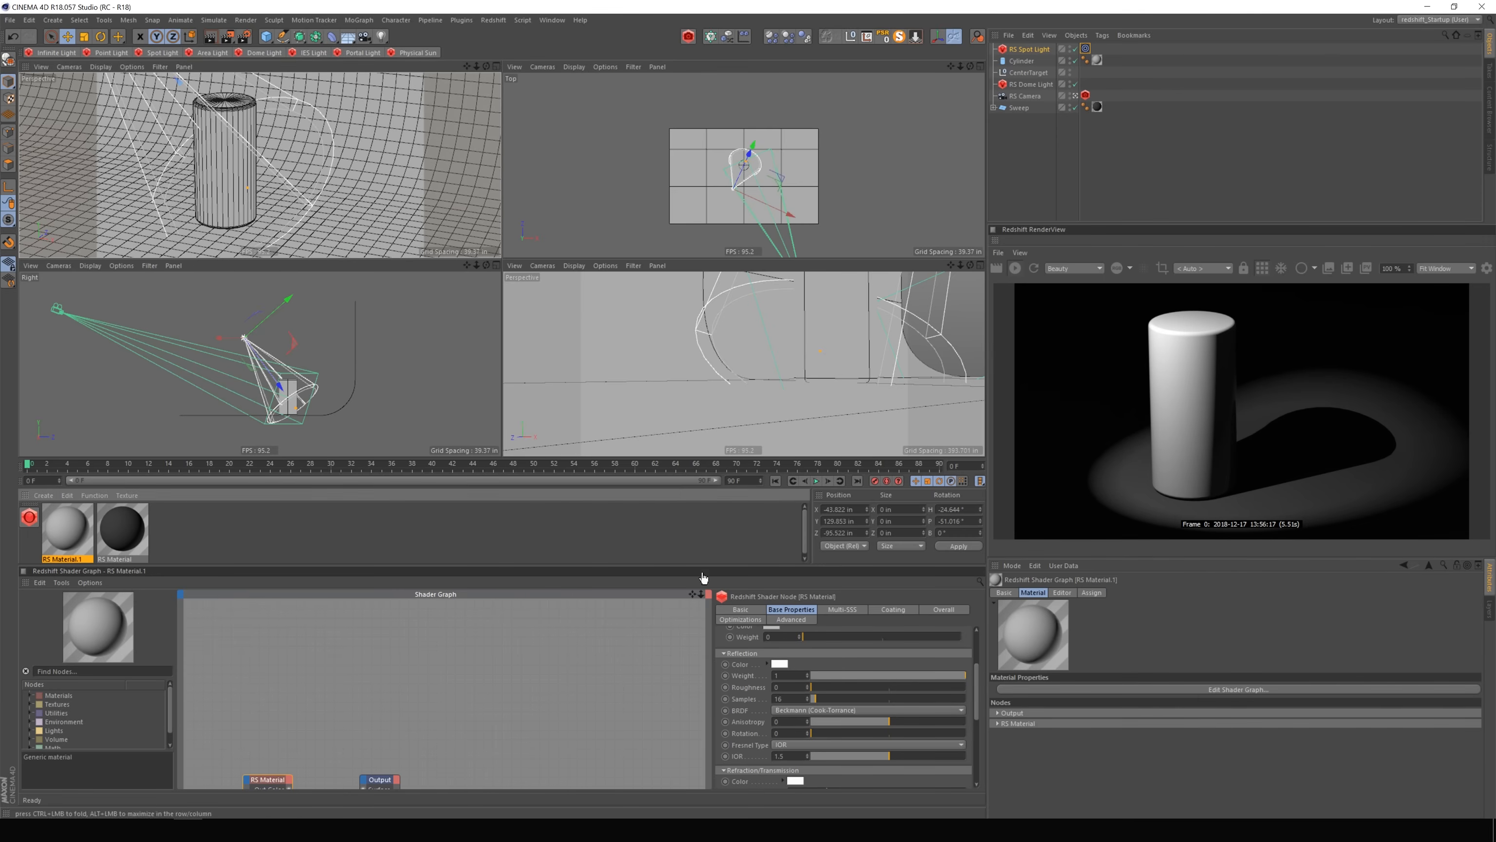
left_click_drag(694, 594, 803, 485)
left_click_drag(977, 694, 976, 656)
left_click(784, 643)
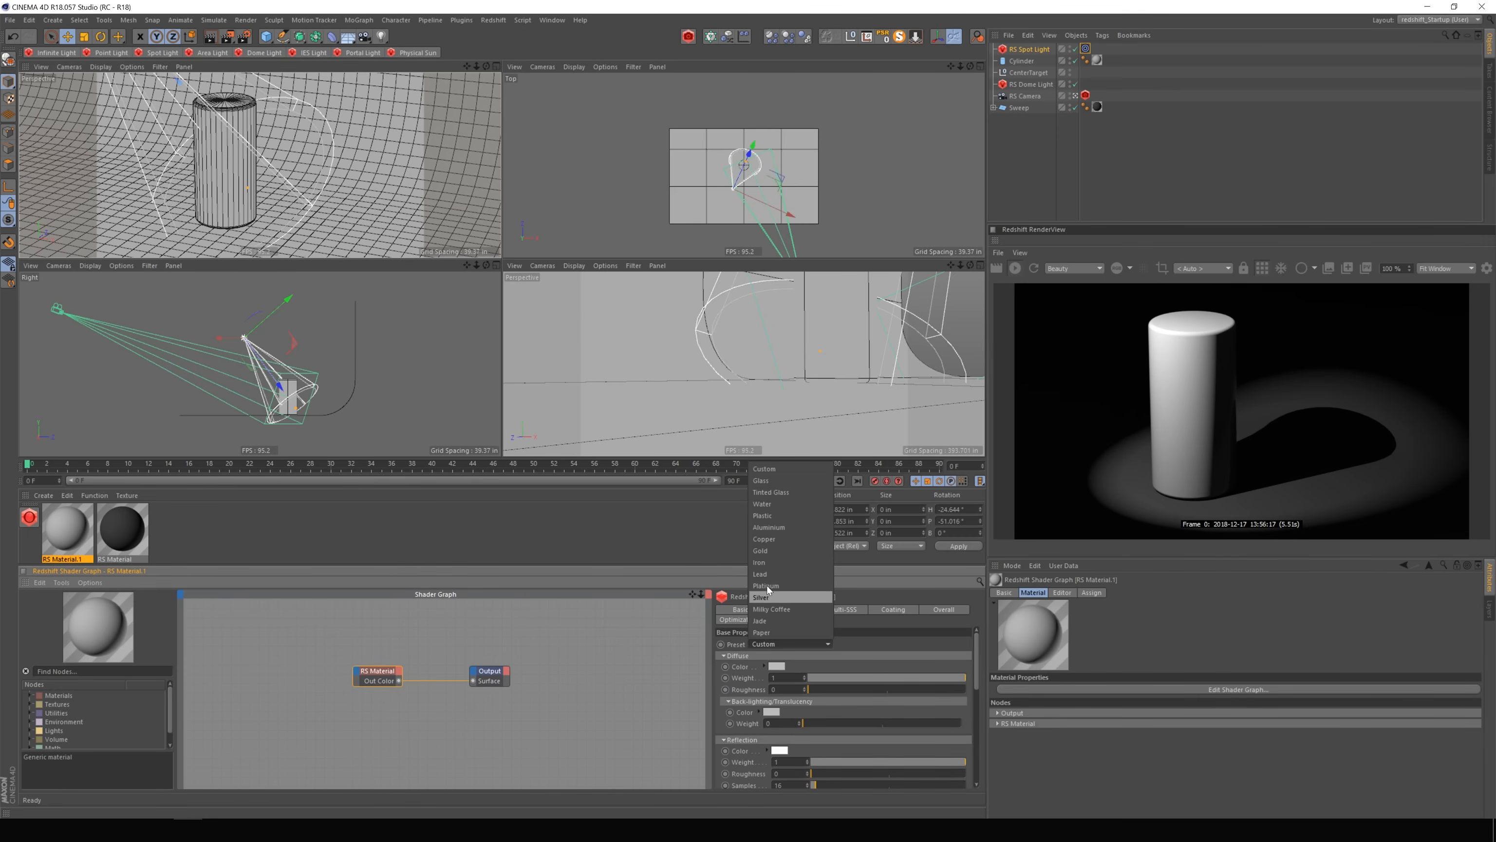
left_click(763, 480)
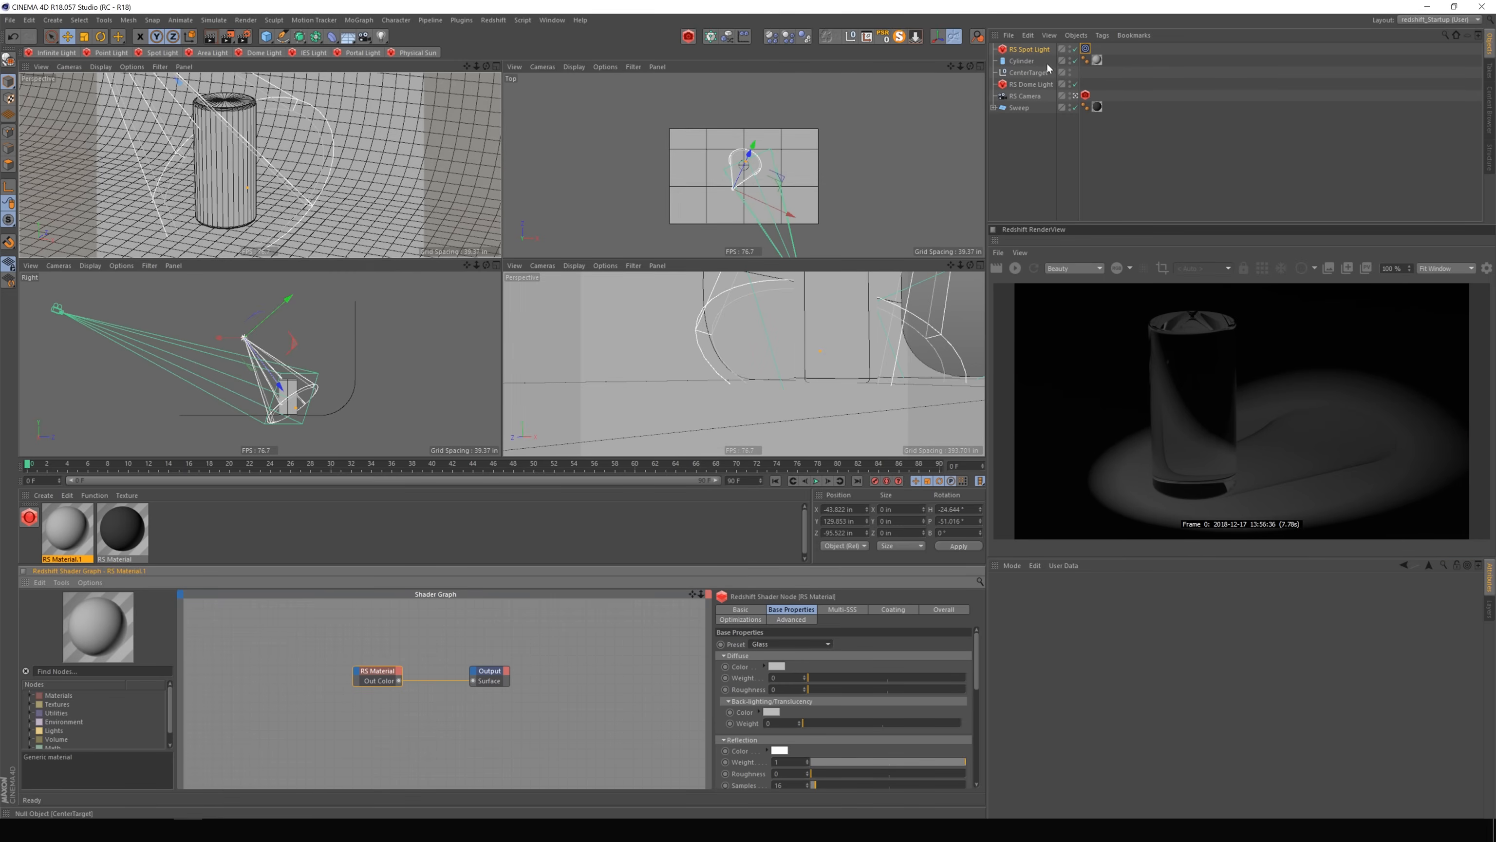
Give the cylinder a Redshift Object tag that overrides visibility and casts caustic photons, and restart the preview render.
left_click(1029, 60)
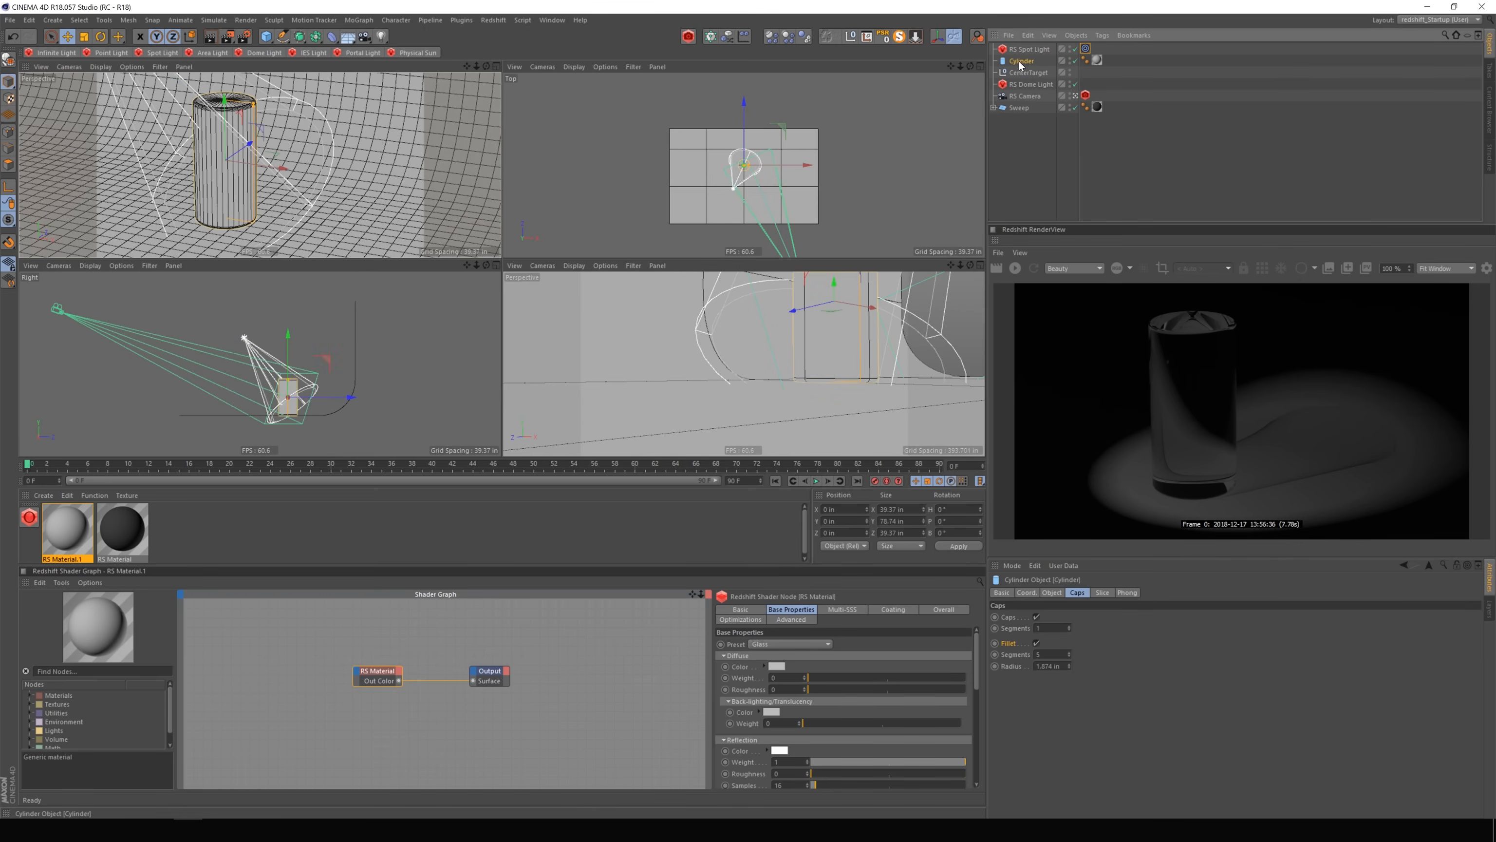
right_click(1021, 64)
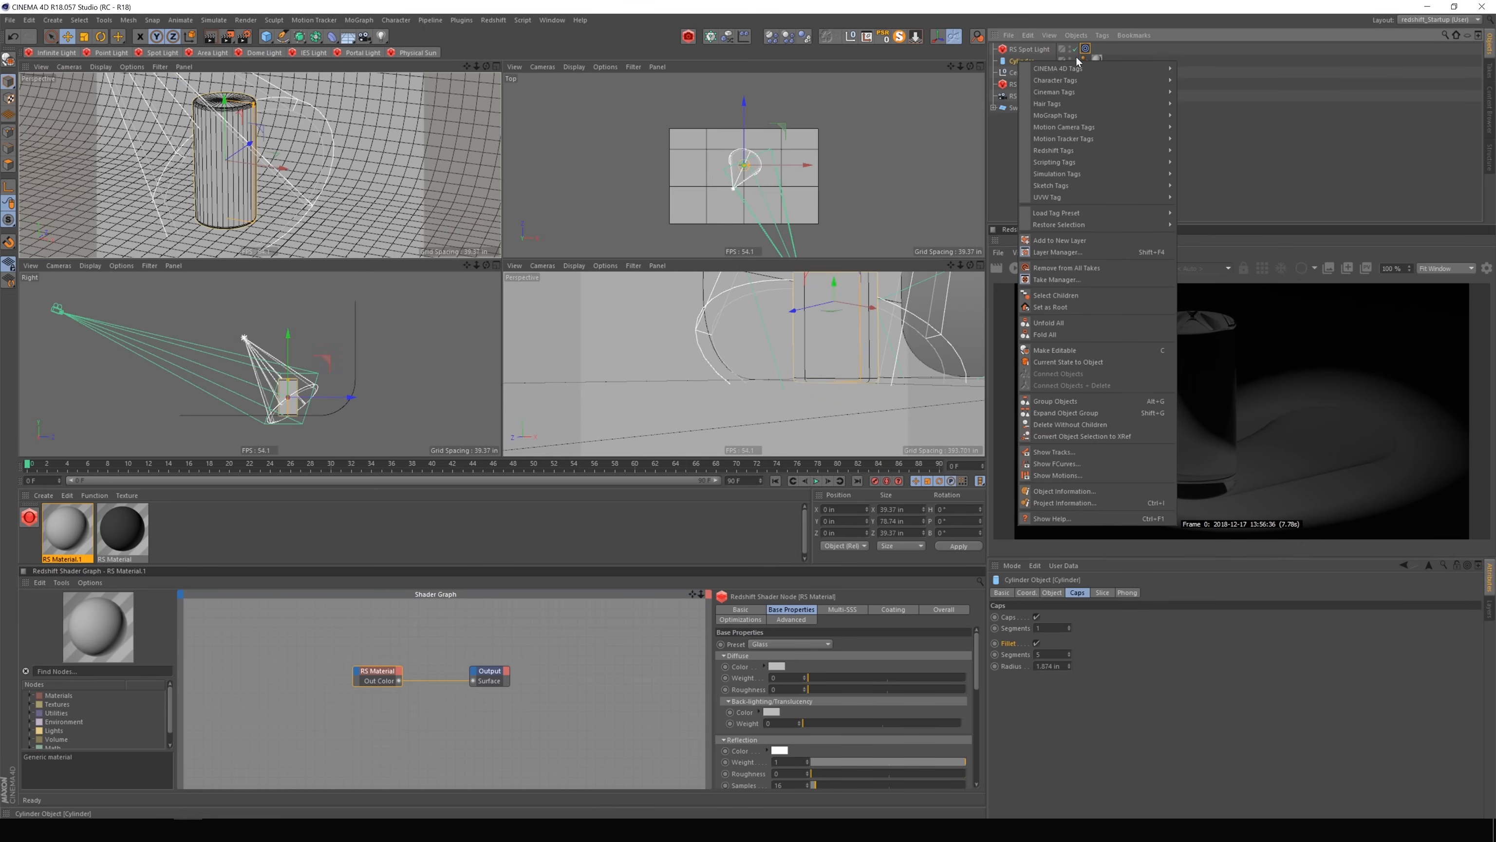
mouse_move(1061, 150)
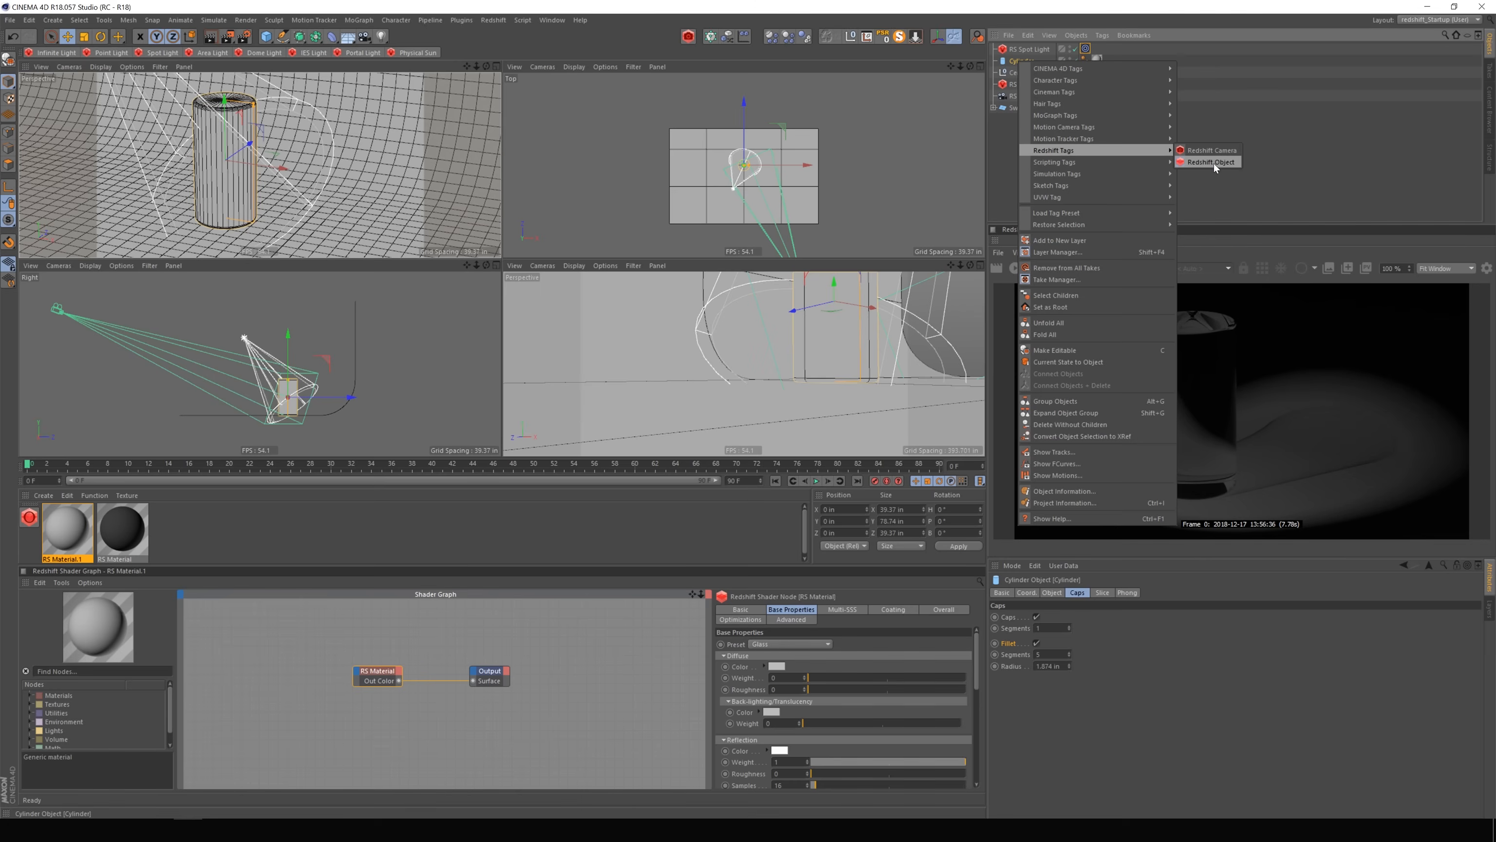
left_click(1205, 161)
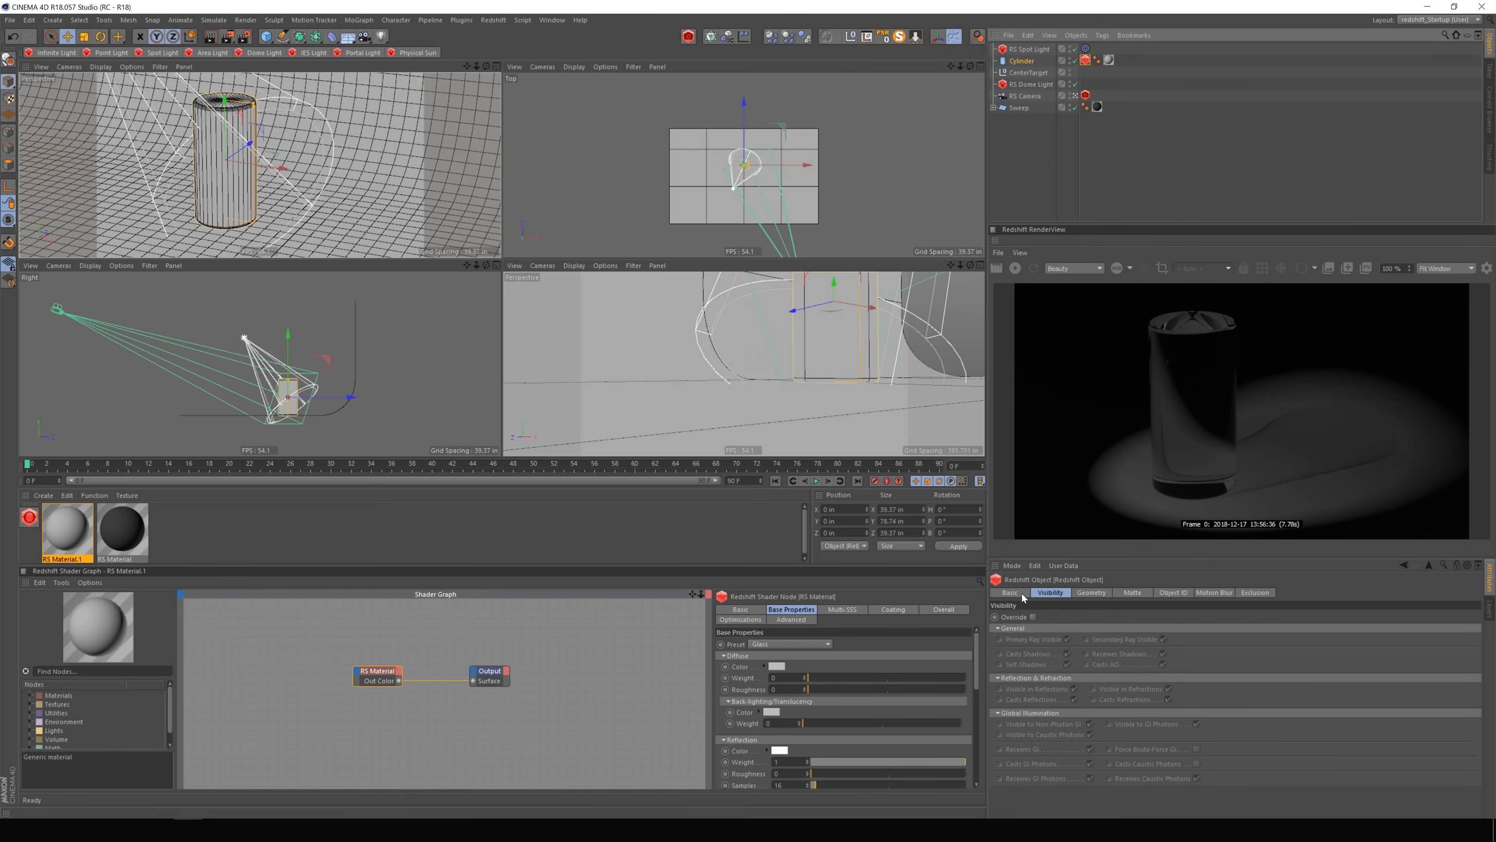
left_click(1033, 616)
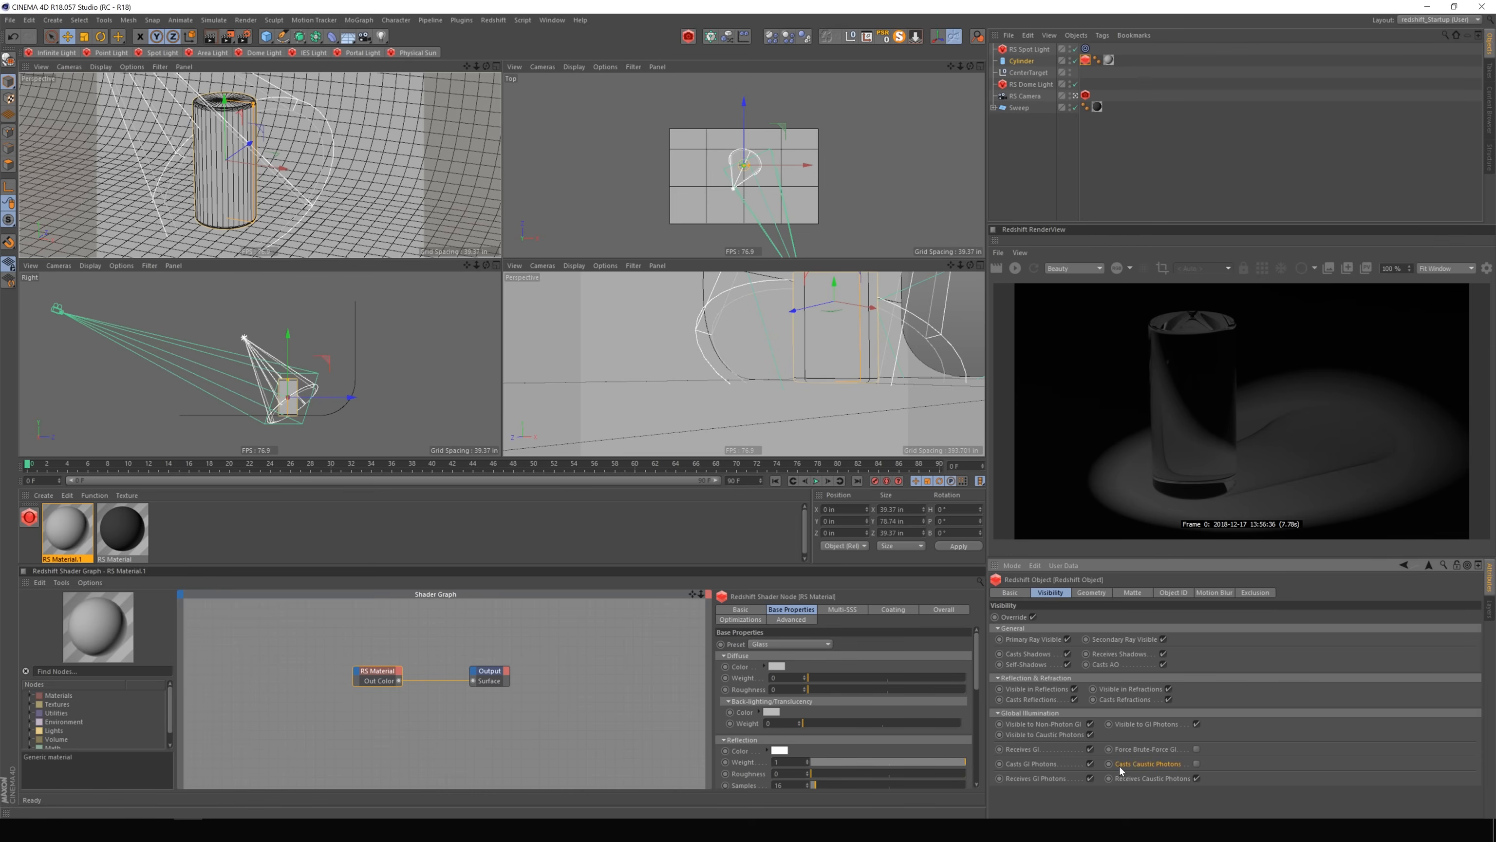
left_click(1196, 764)
left_click(1015, 269)
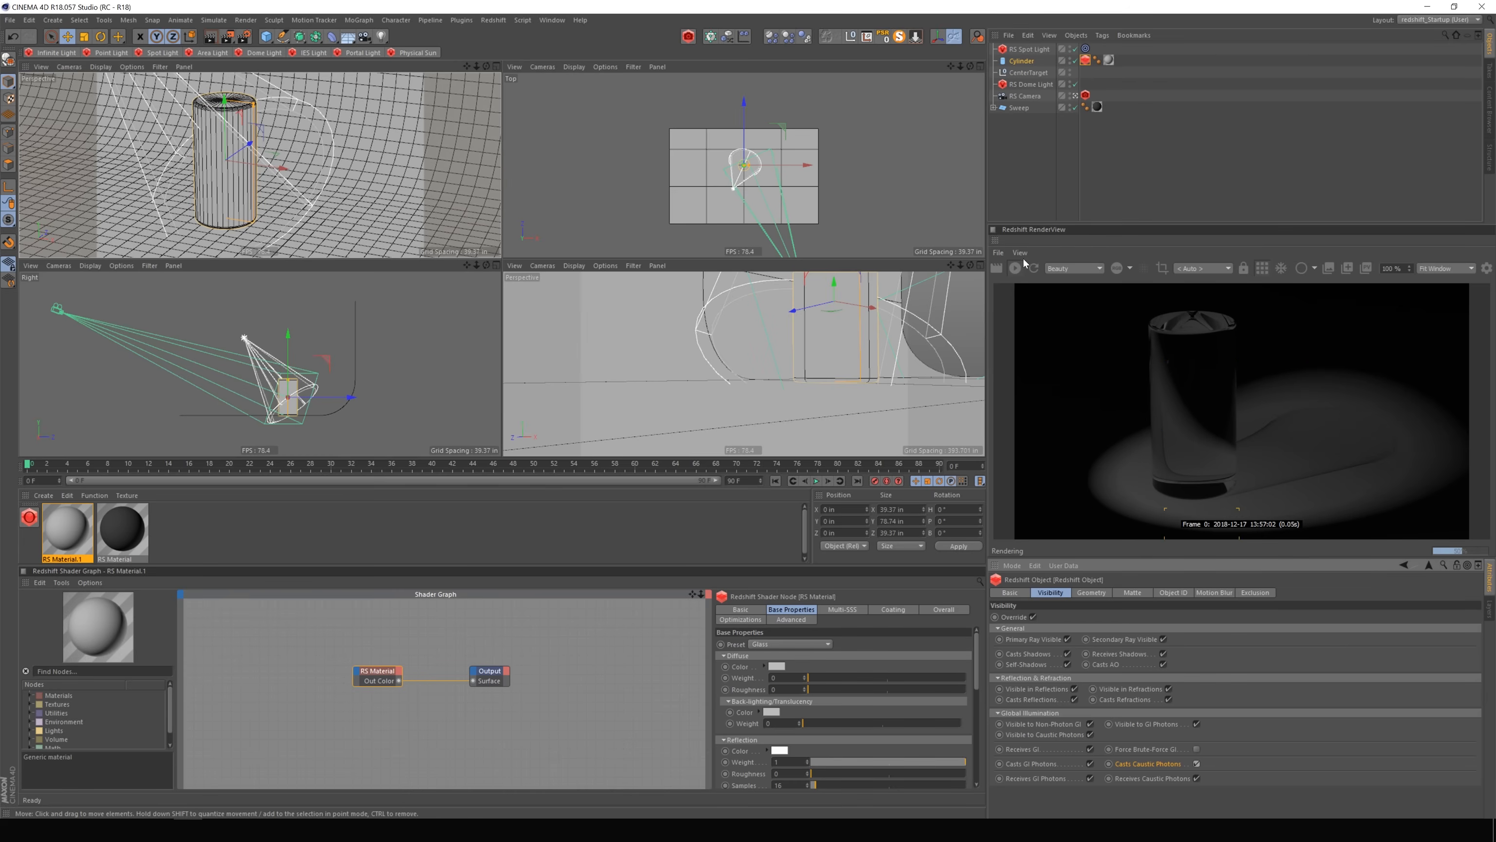
Make the spot light emit caustic photons and run the preview render to show the caustics.
left_click(1026, 51)
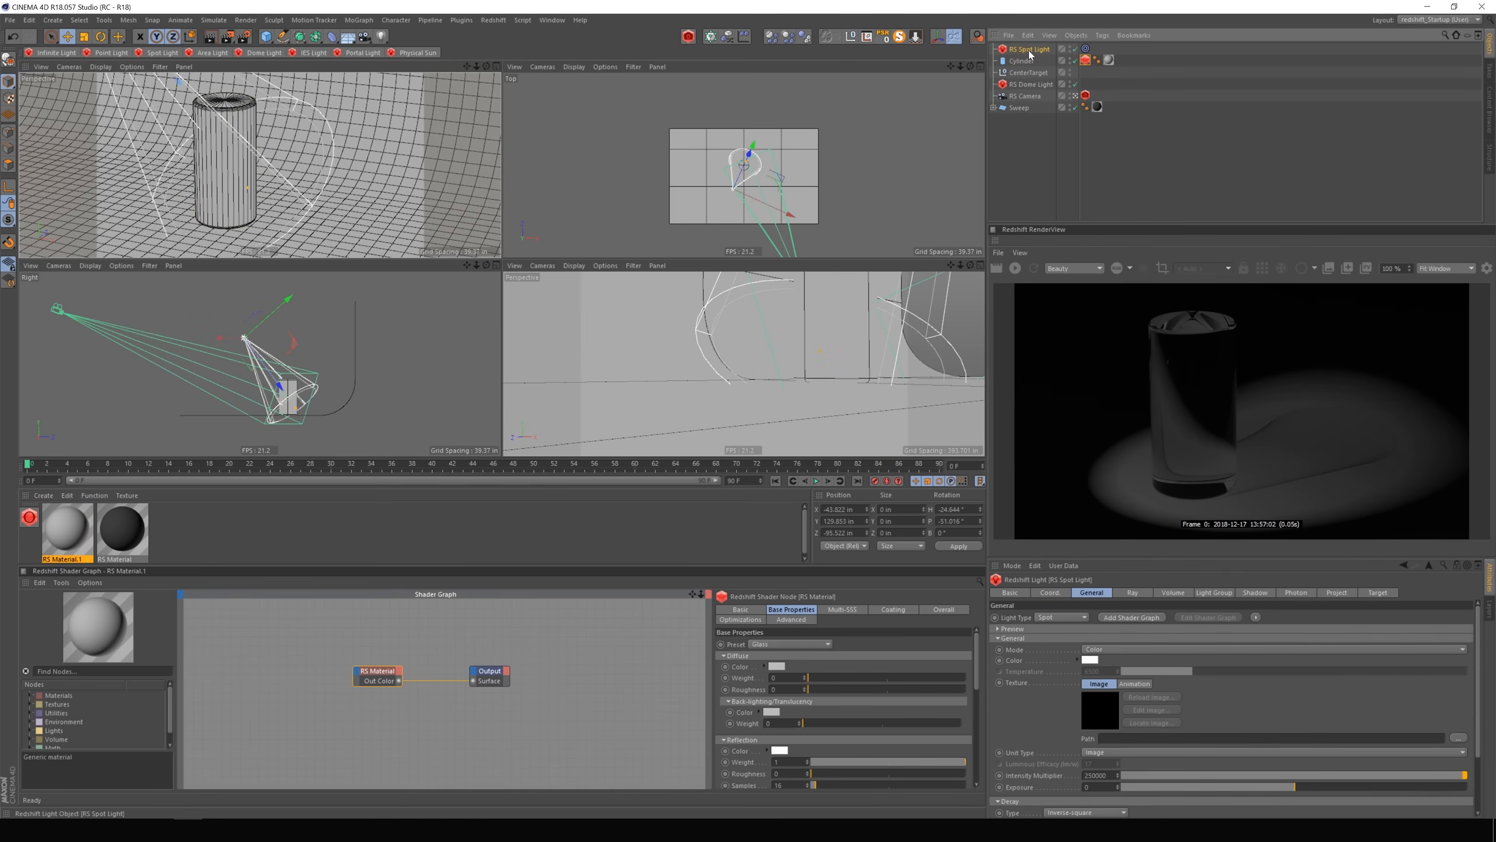
left_click(1299, 592)
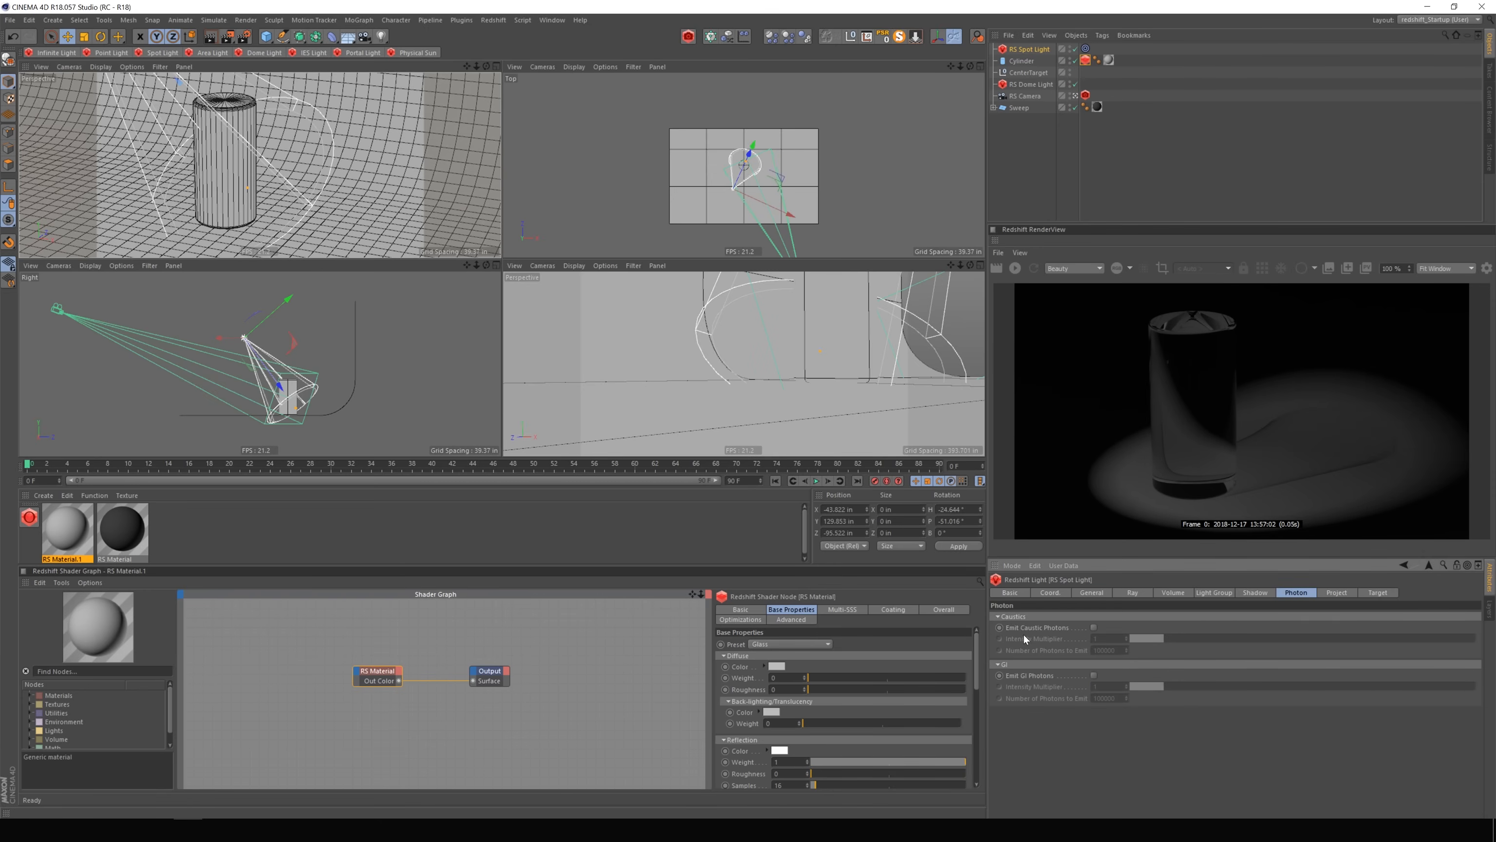
left_click(1093, 627)
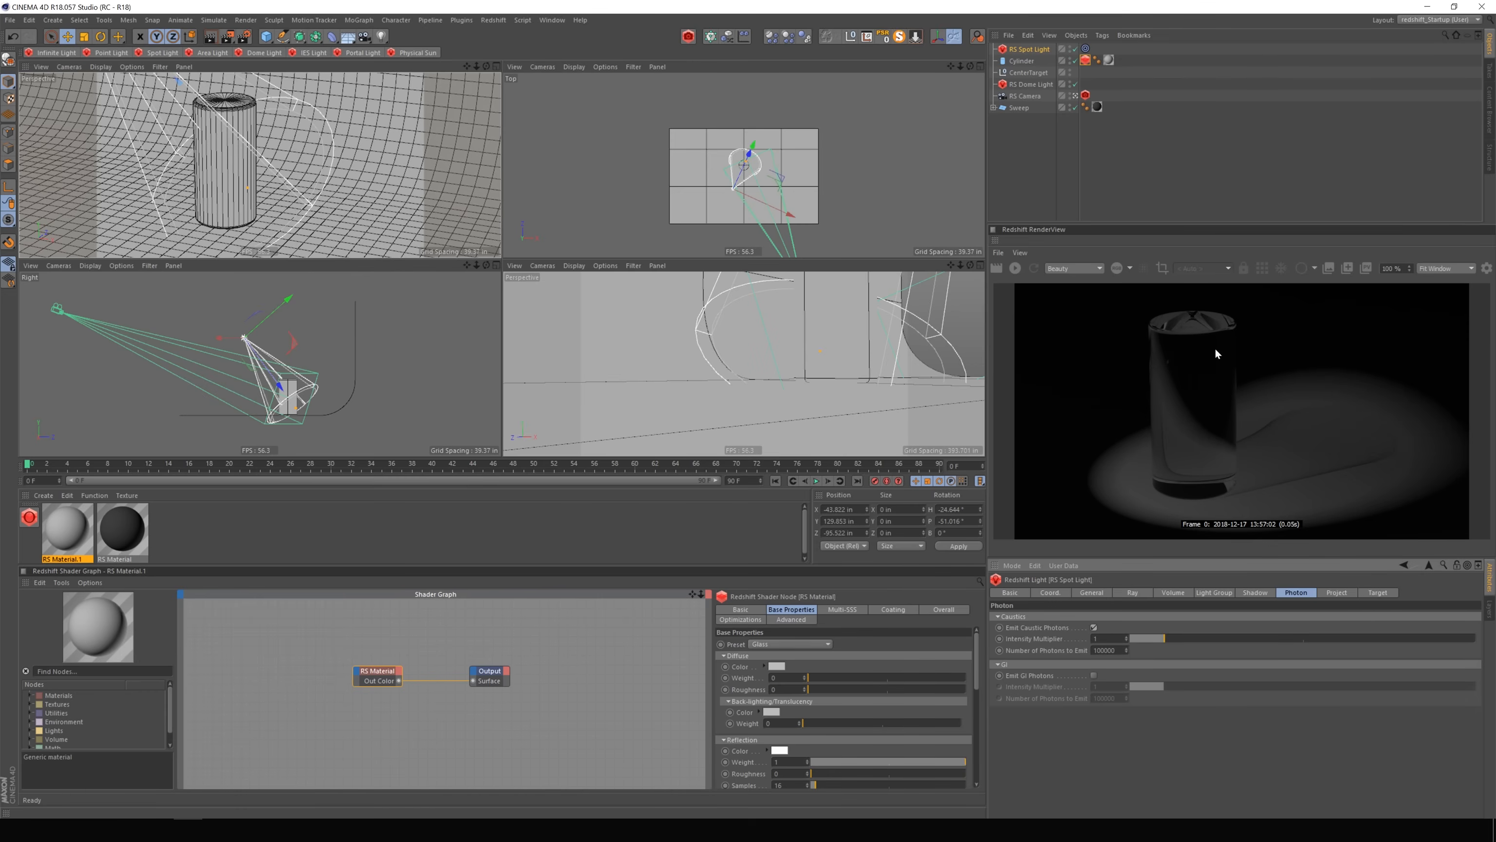
left_click(1015, 268)
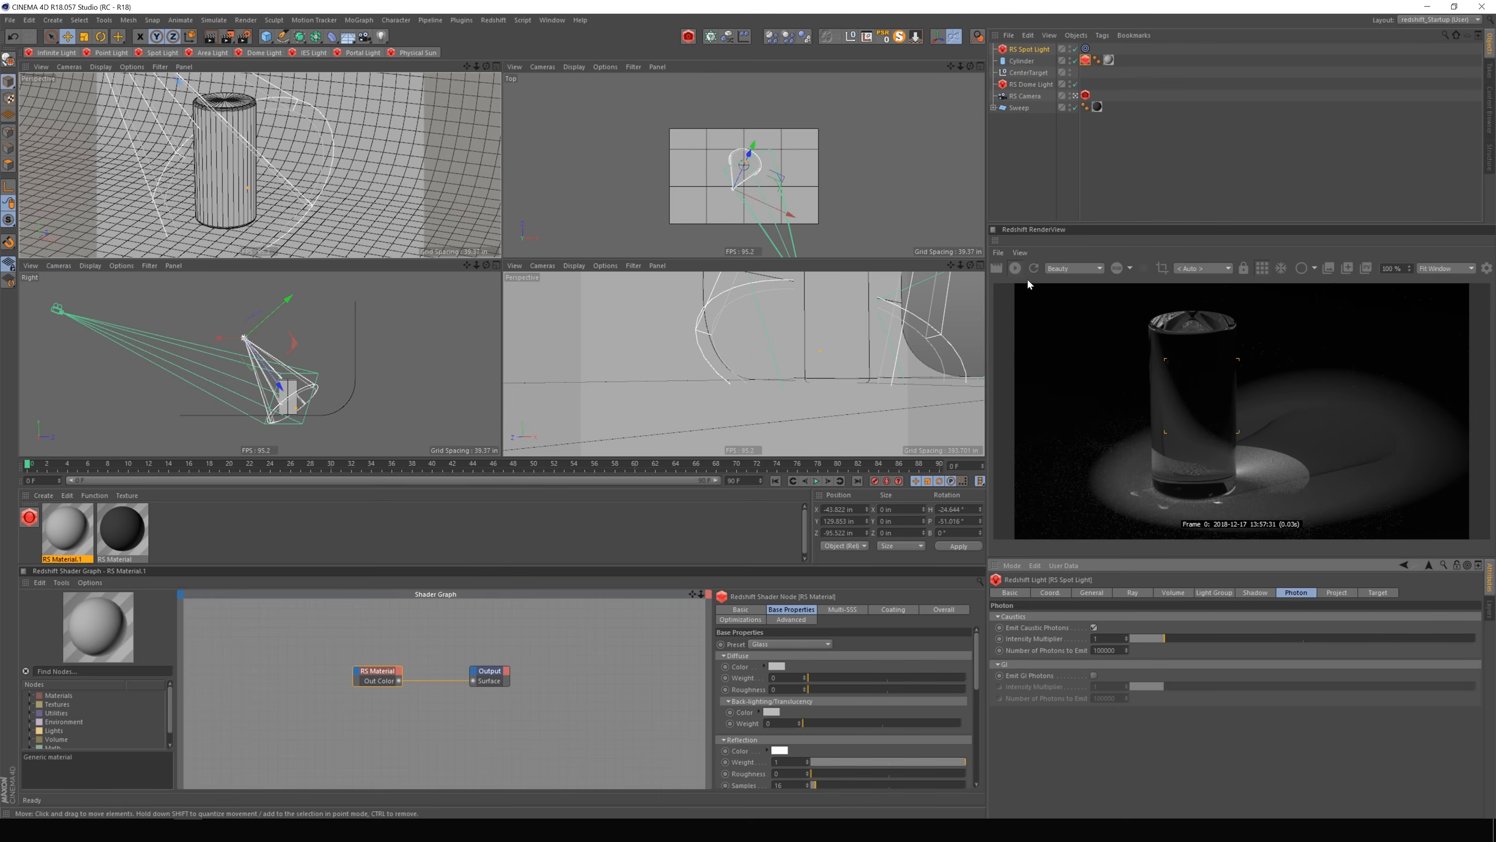
left_click(1016, 269)
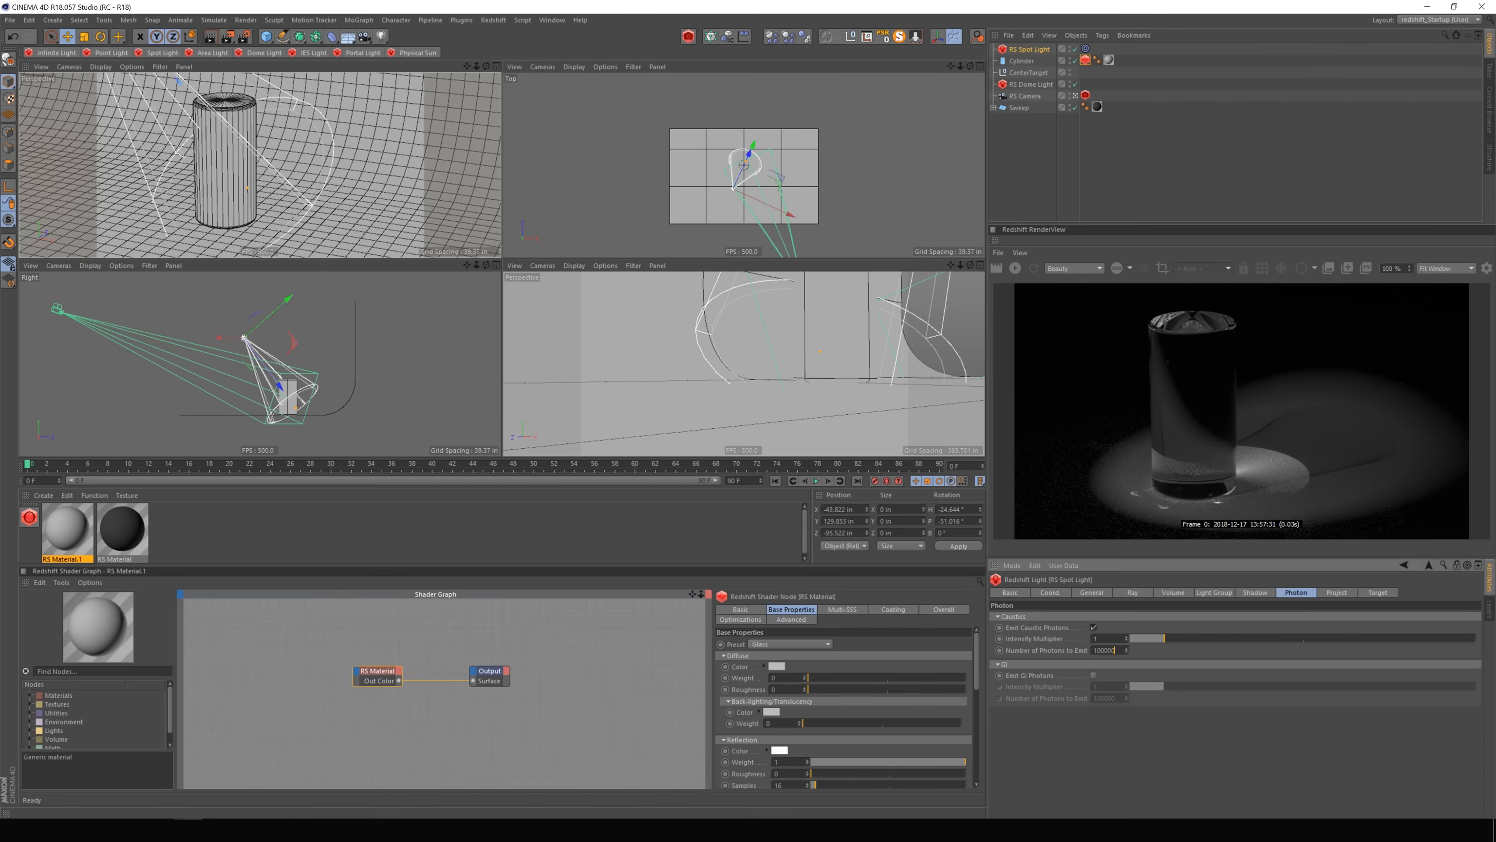
Send a snapshot of the current preview render to the Picture Viewer as a reference.
left_click(245, 37)
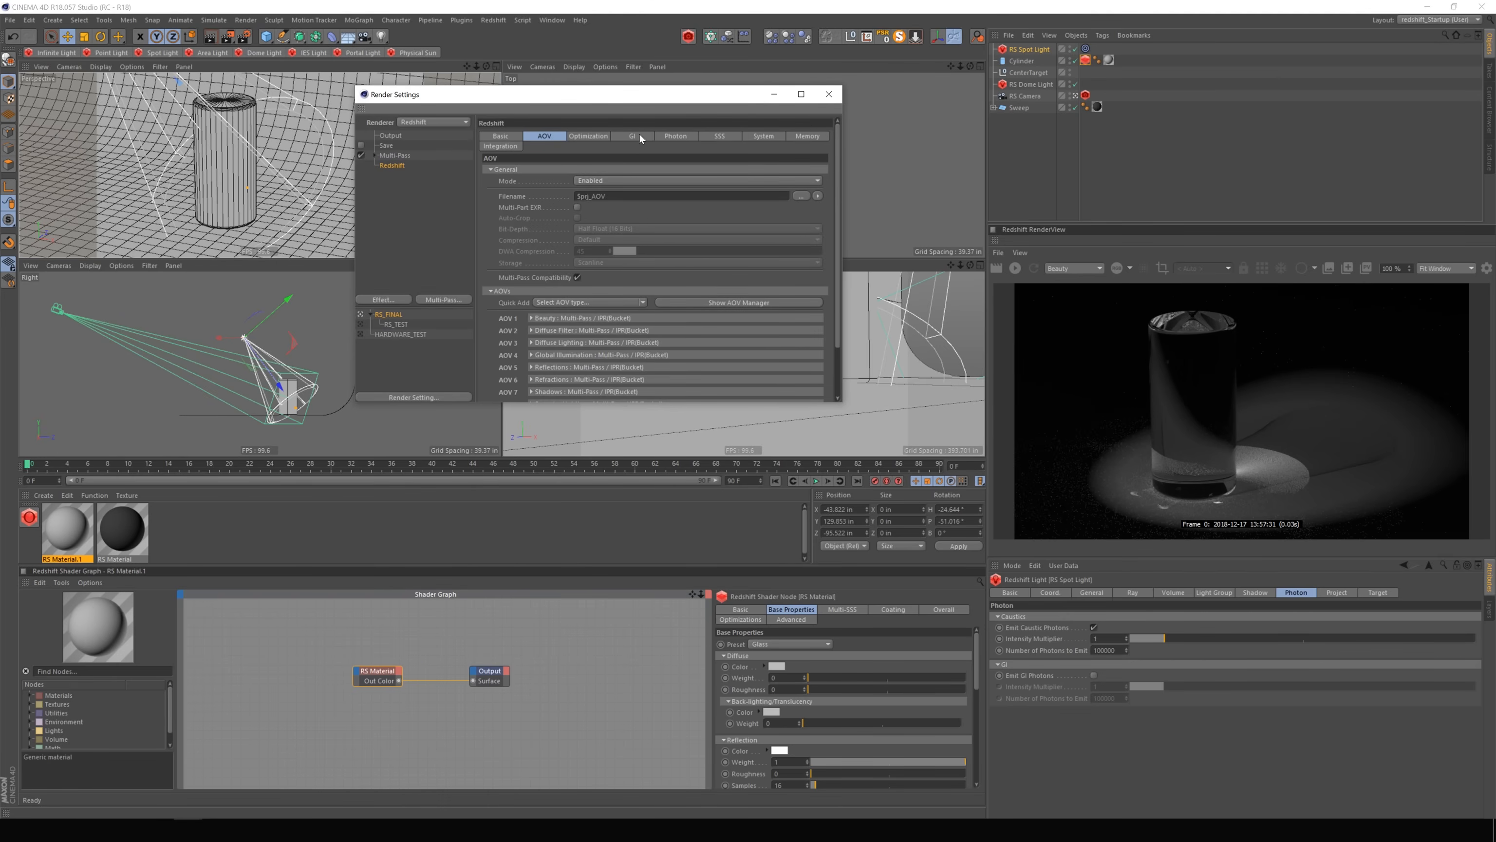
left_click(1366, 268)
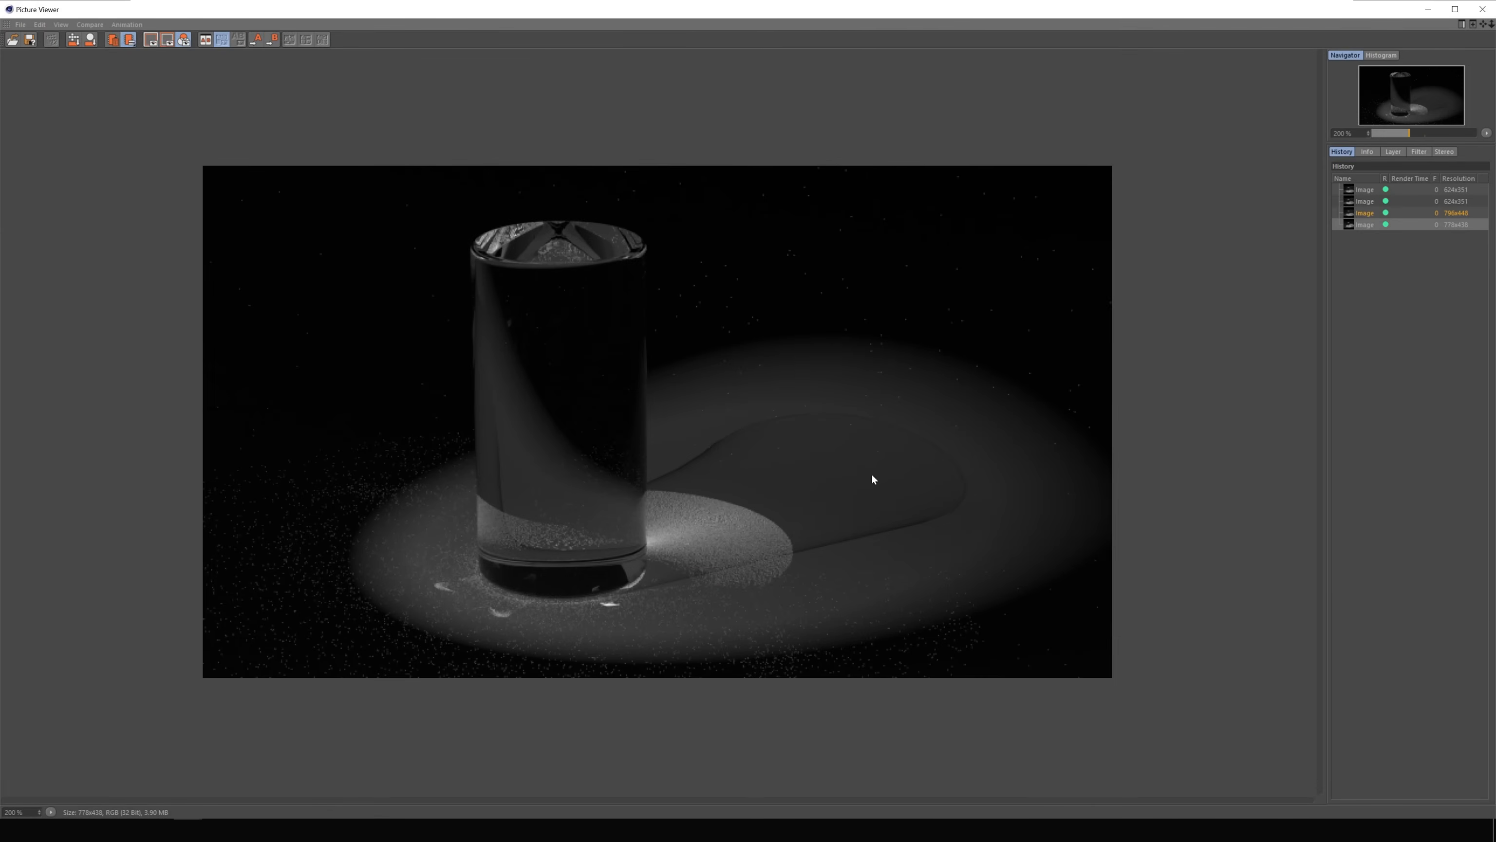
left_click(1437, 9)
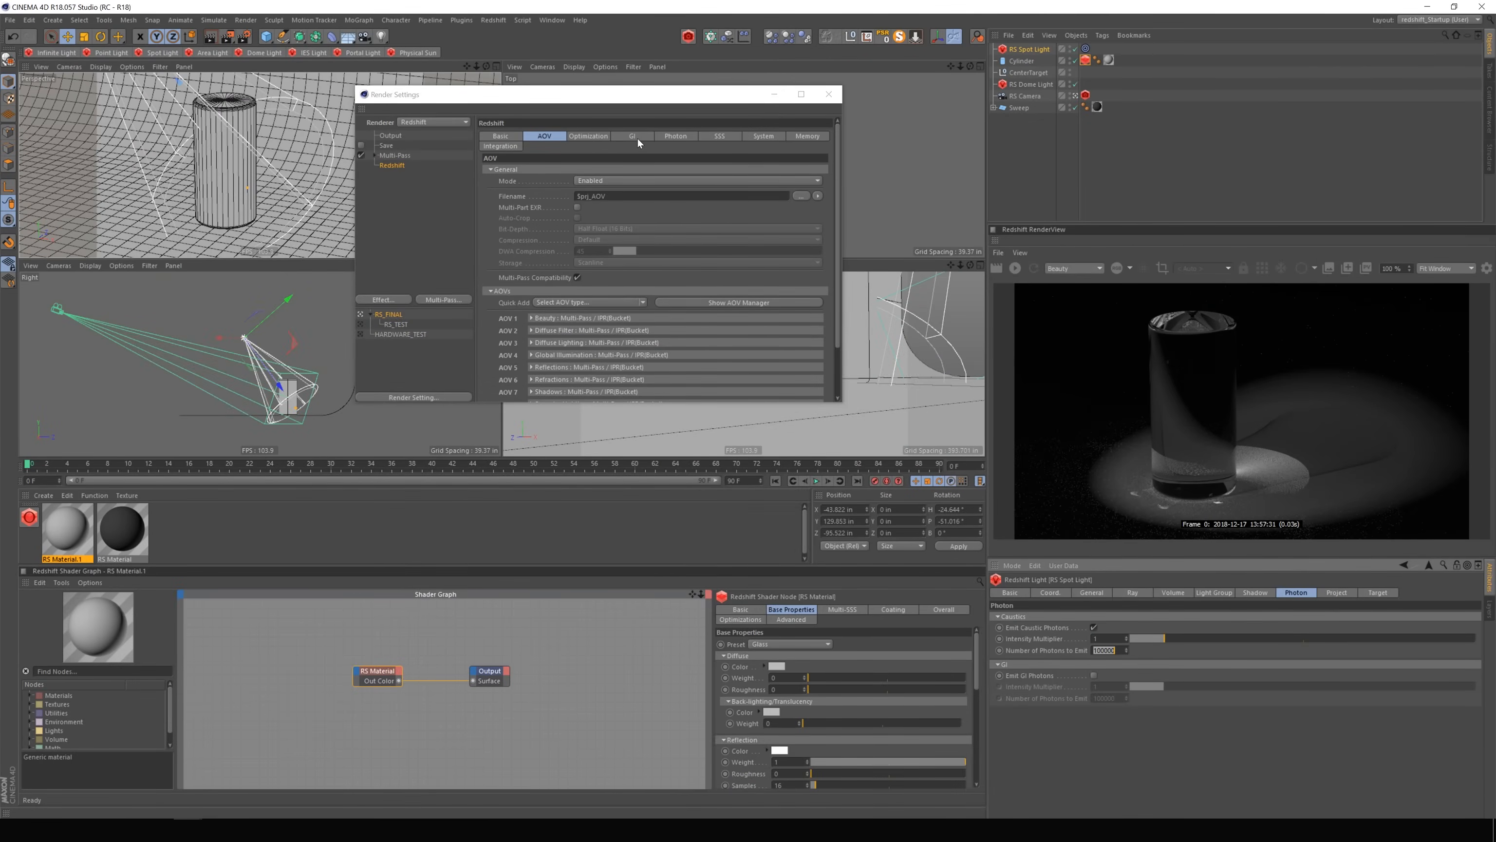
Set Redshift's Caustics Search Radius to 5 in the photon render settings and send the re-rendered preview to the Picture Viewer.
left_click(394, 166)
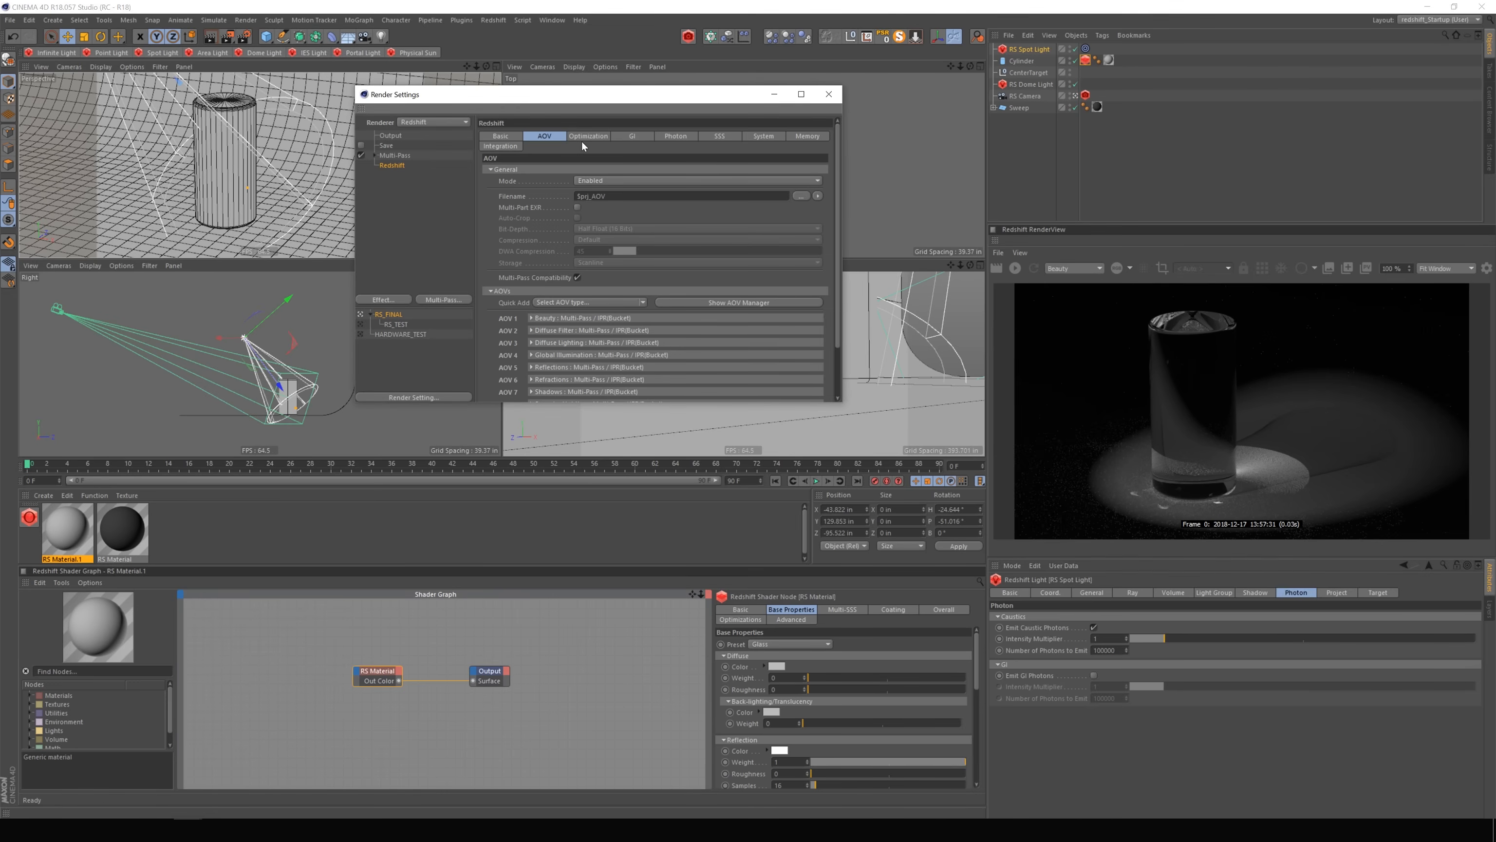
left_click(677, 136)
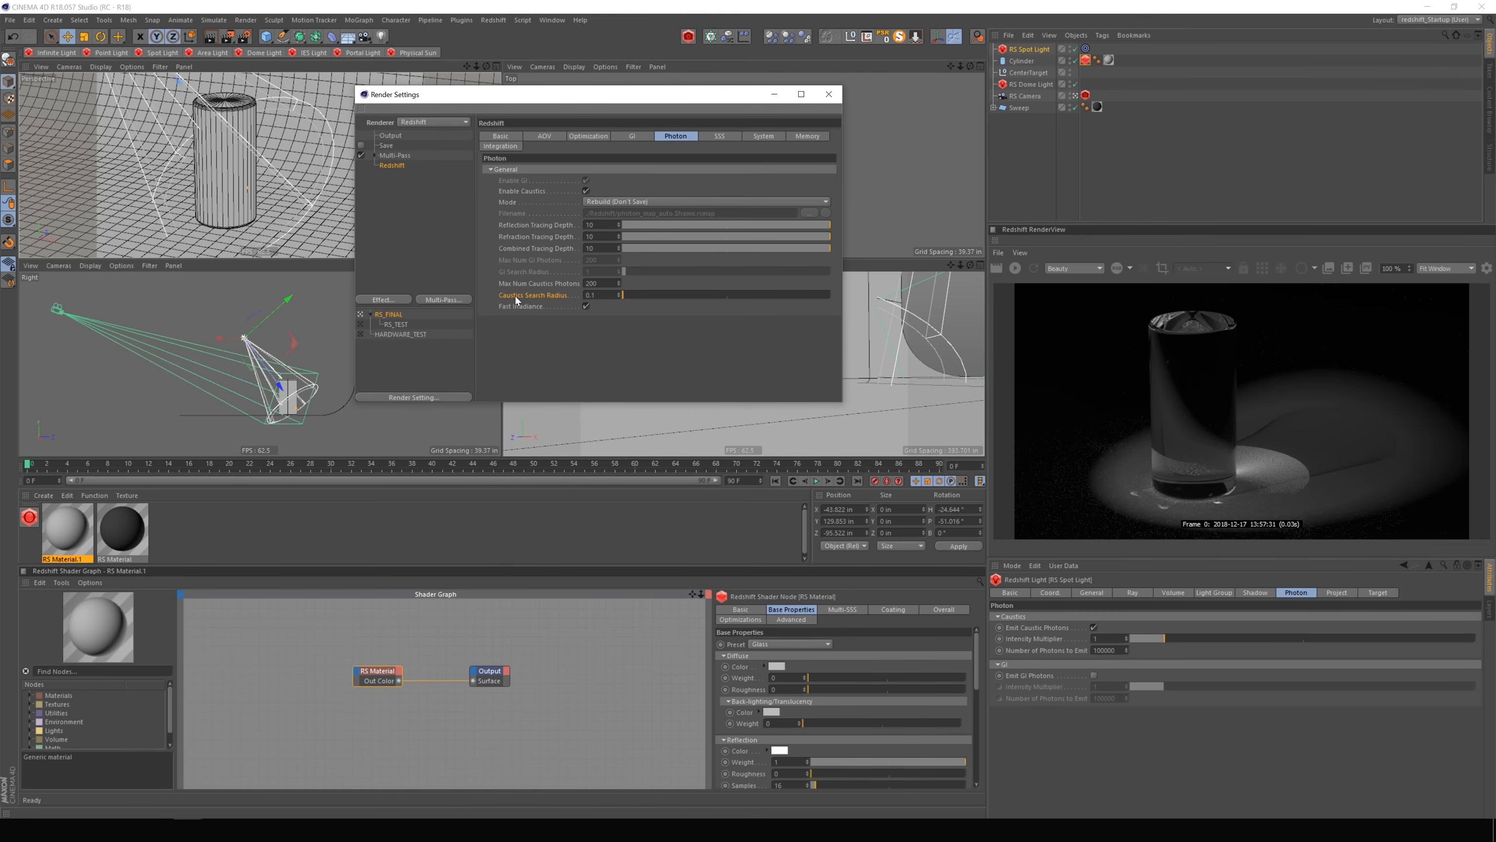
left_click_drag(597, 295, 534, 291)
type("5")
left_click(828, 94)
left_click(1015, 269)
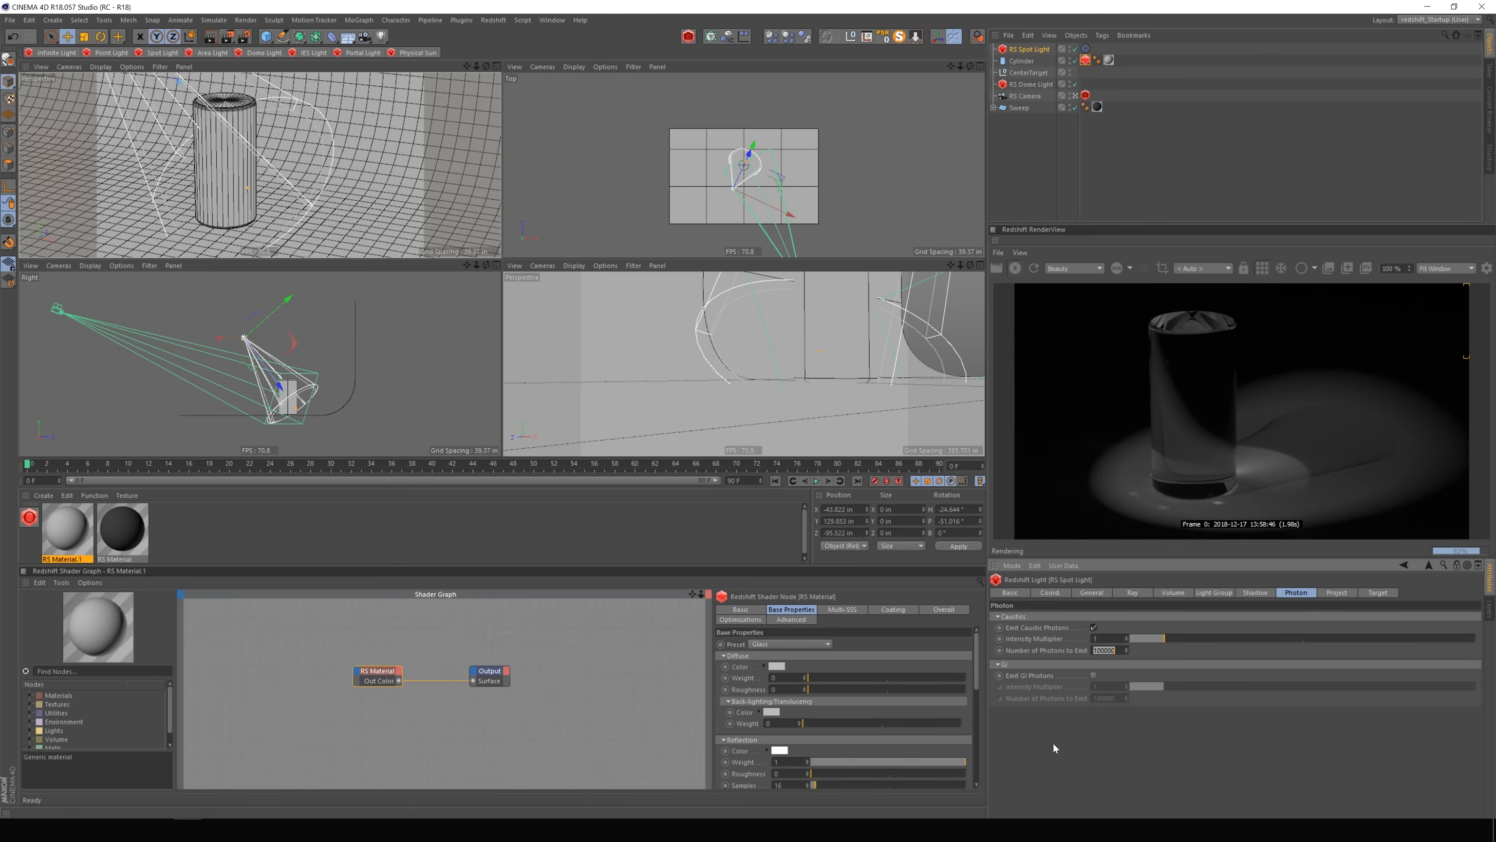
left_click(1366, 268)
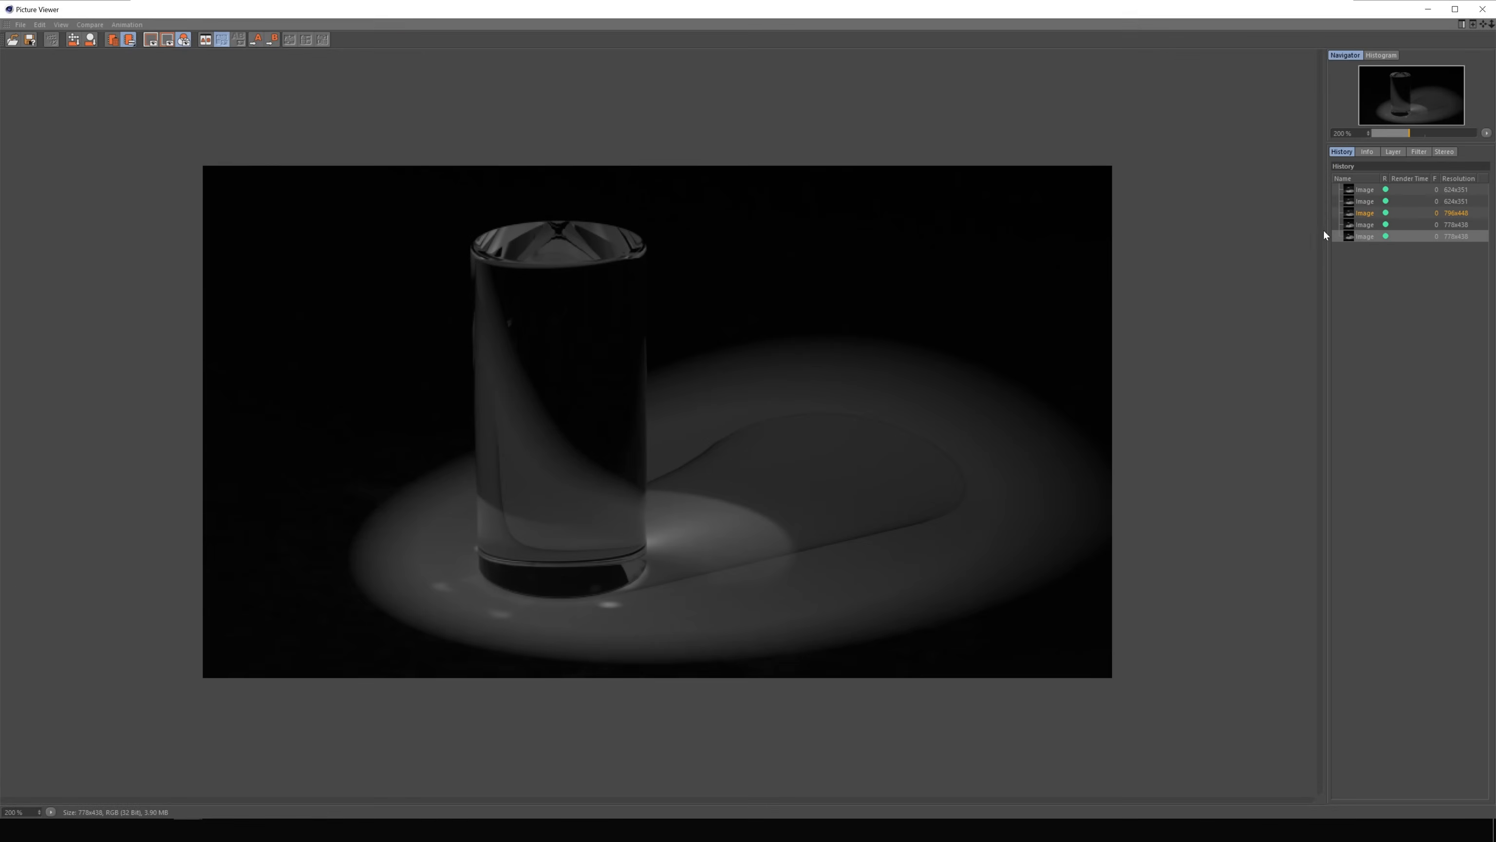
Compare the last two snapshots in the Picture Viewer, examining the caustics around the glass base at 400% zoom.
left_click(1367, 226)
left_click(1363, 237)
left_click(52, 812)
left_click(228, 596)
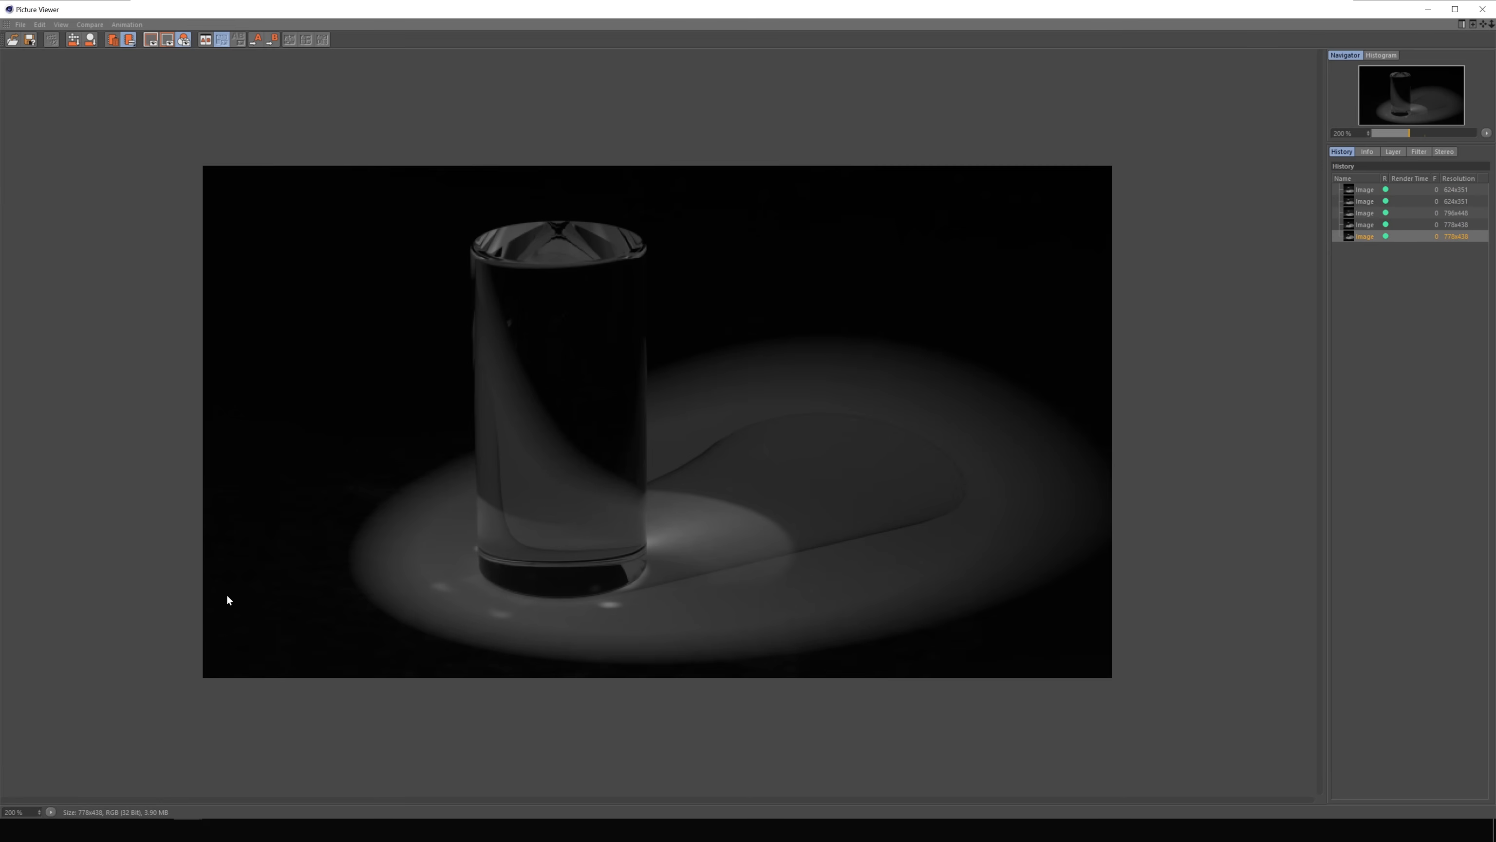
left_click(51, 812)
left_click(80, 773)
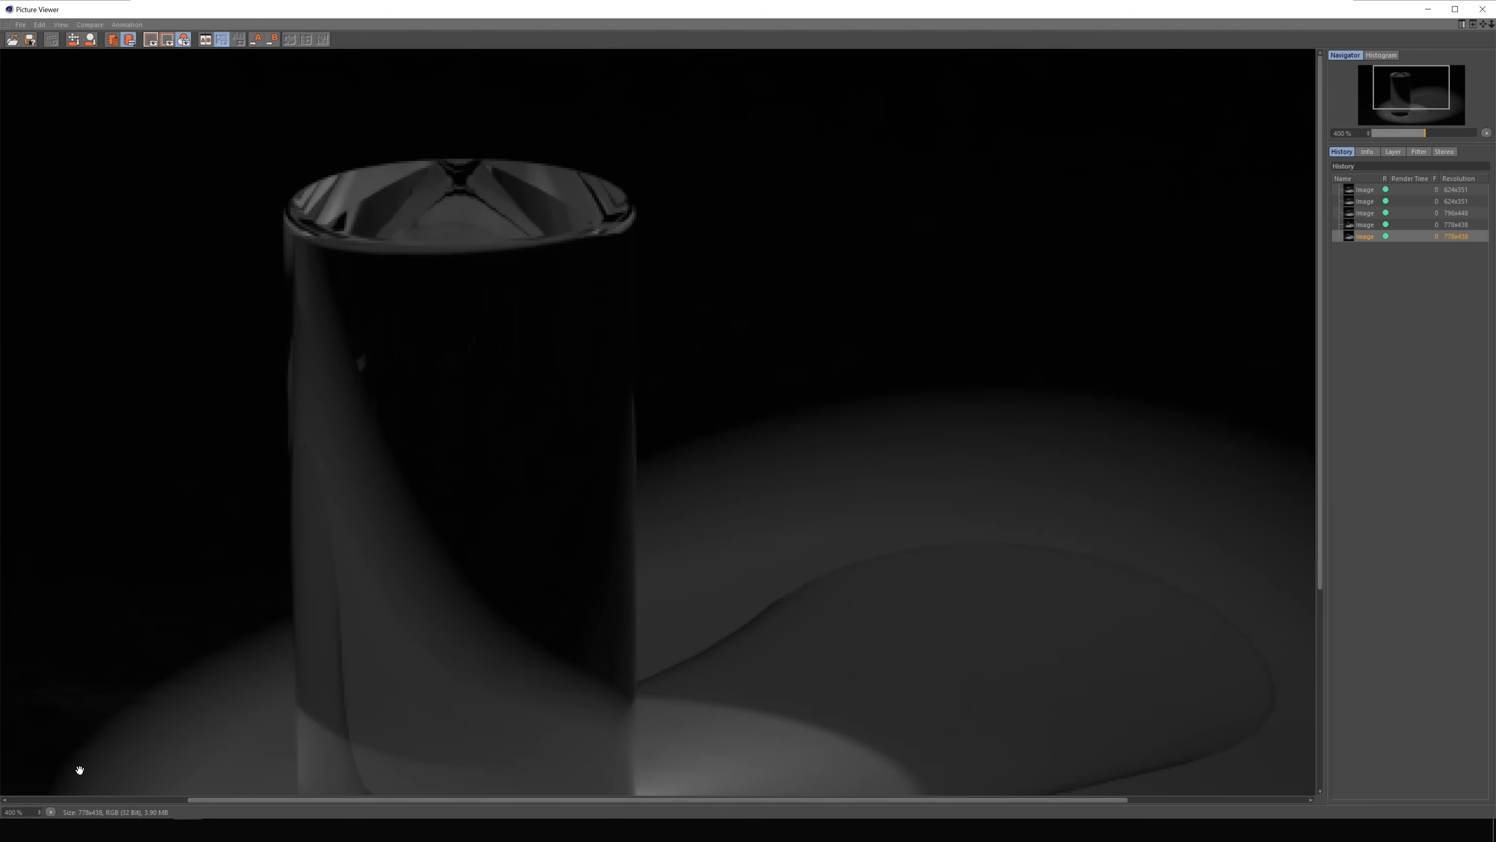
left_click_drag(264, 699, 645, 258)
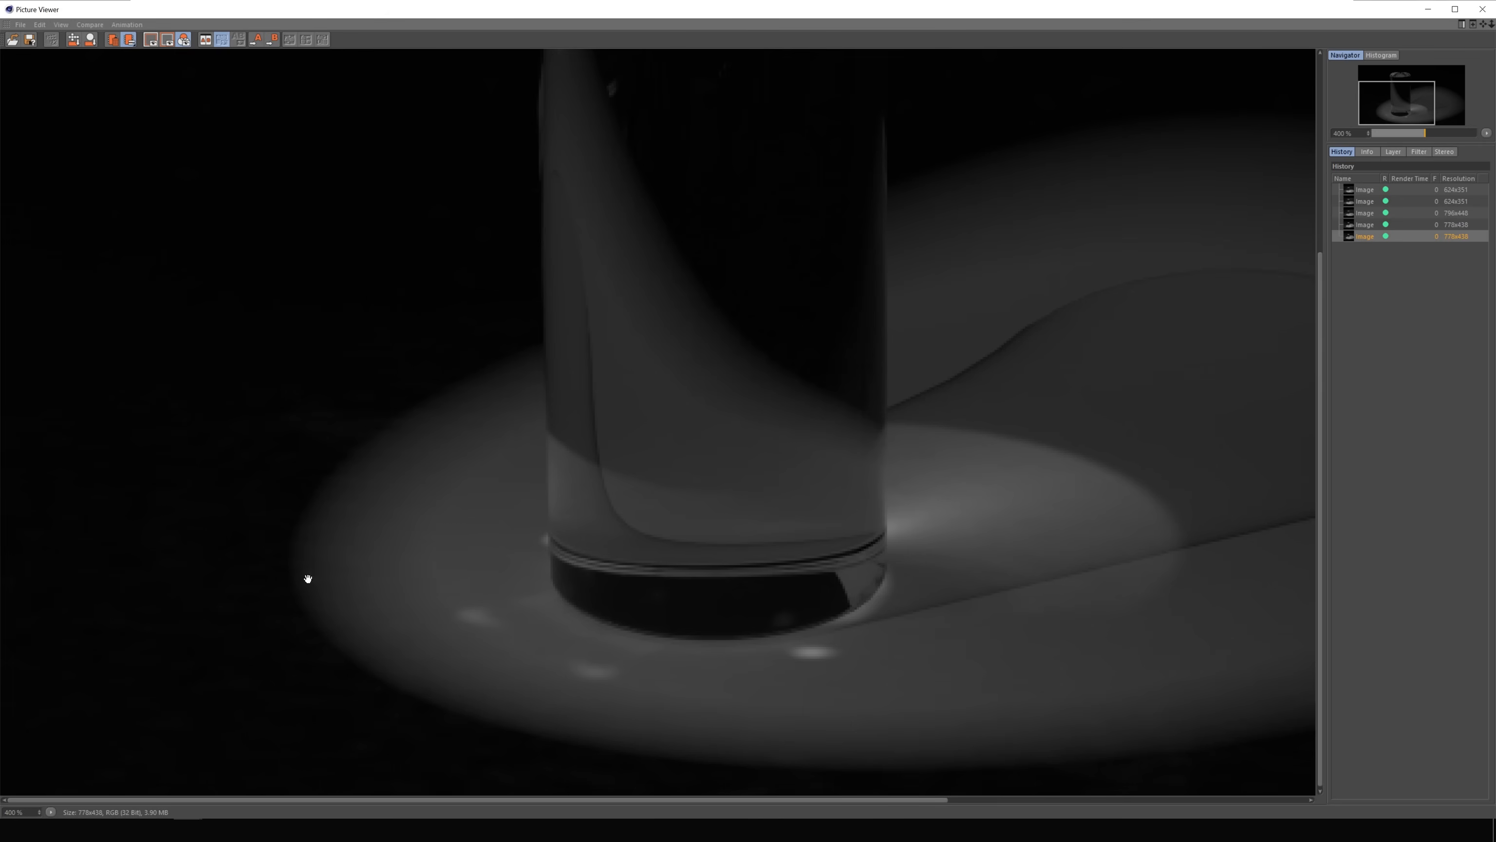
left_click(51, 811)
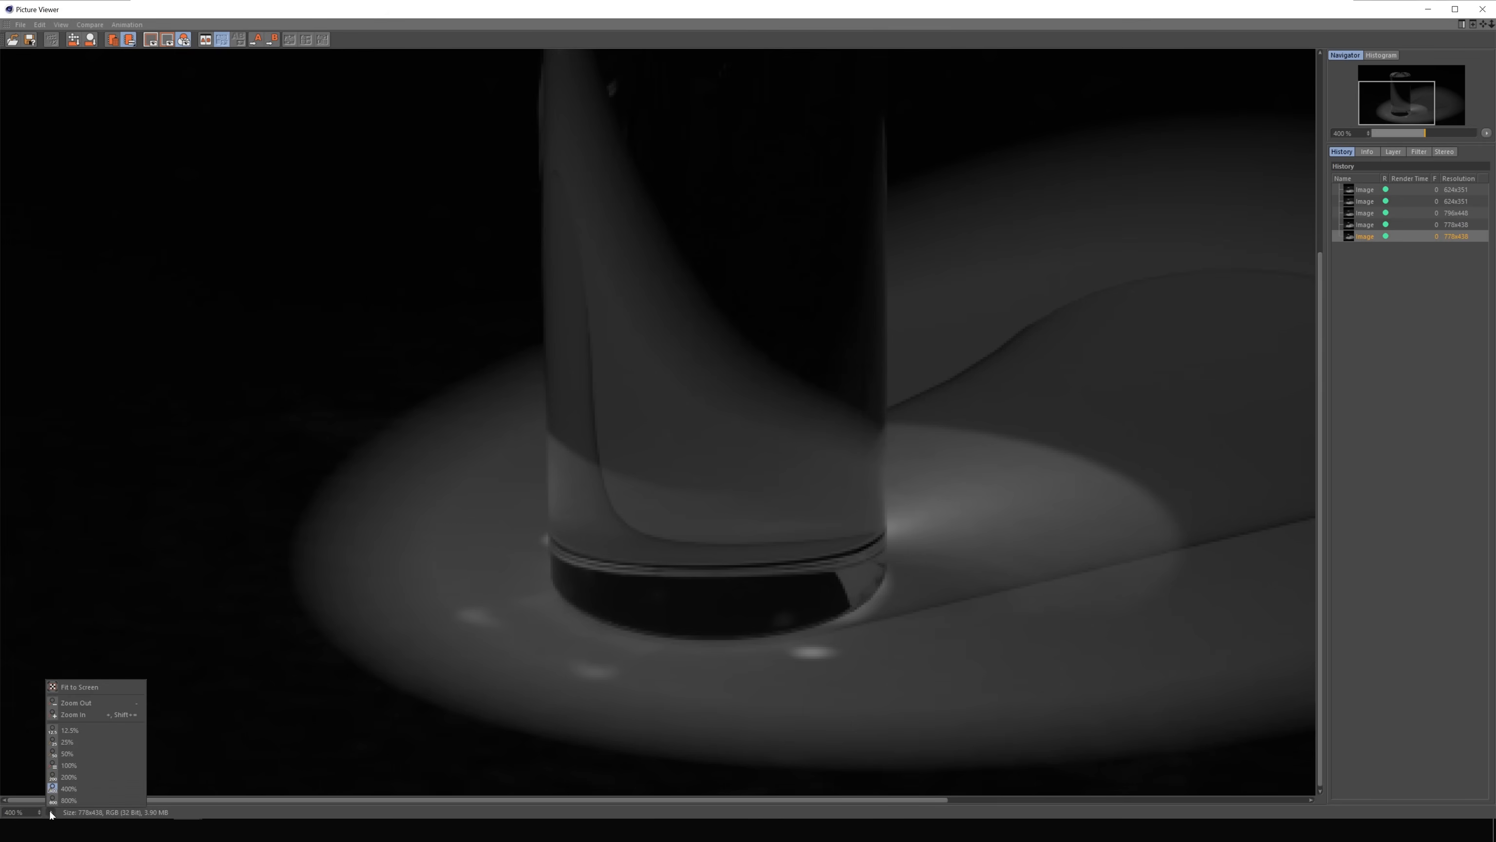
left_click(76, 765)
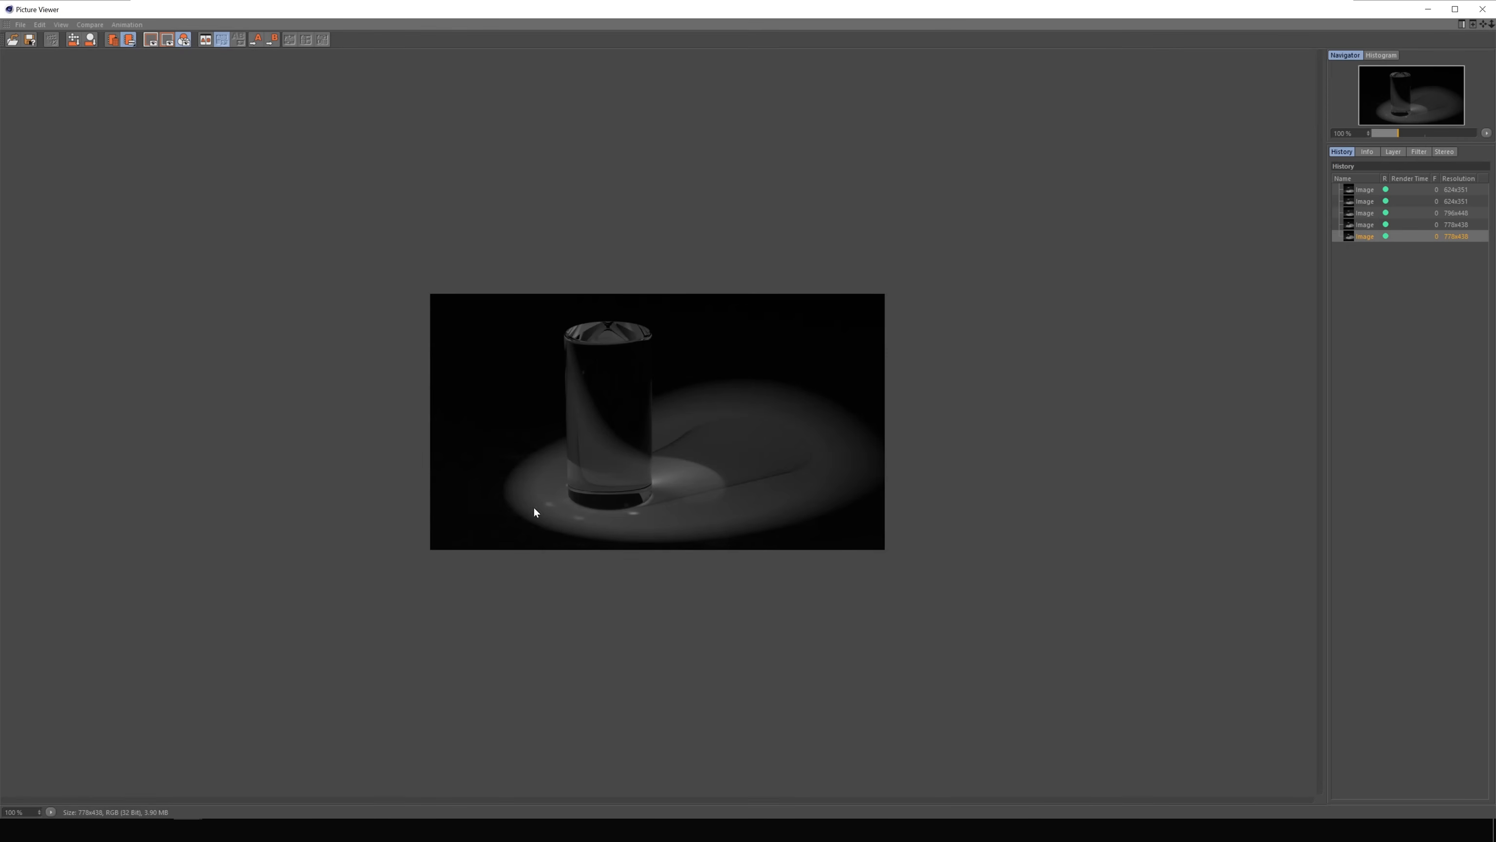
left_click(1355, 225)
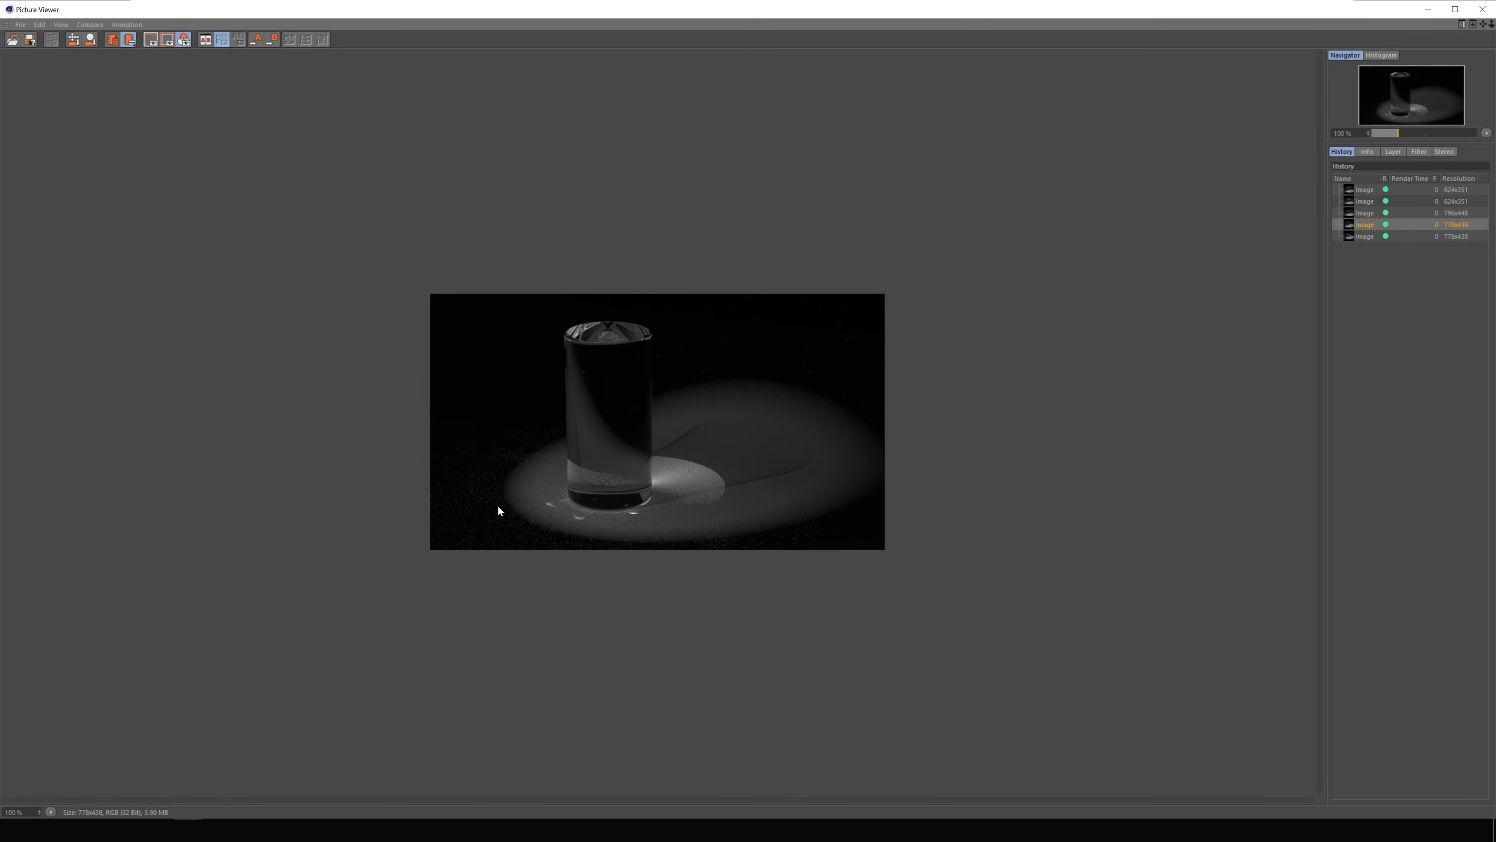
left_click(1367, 236)
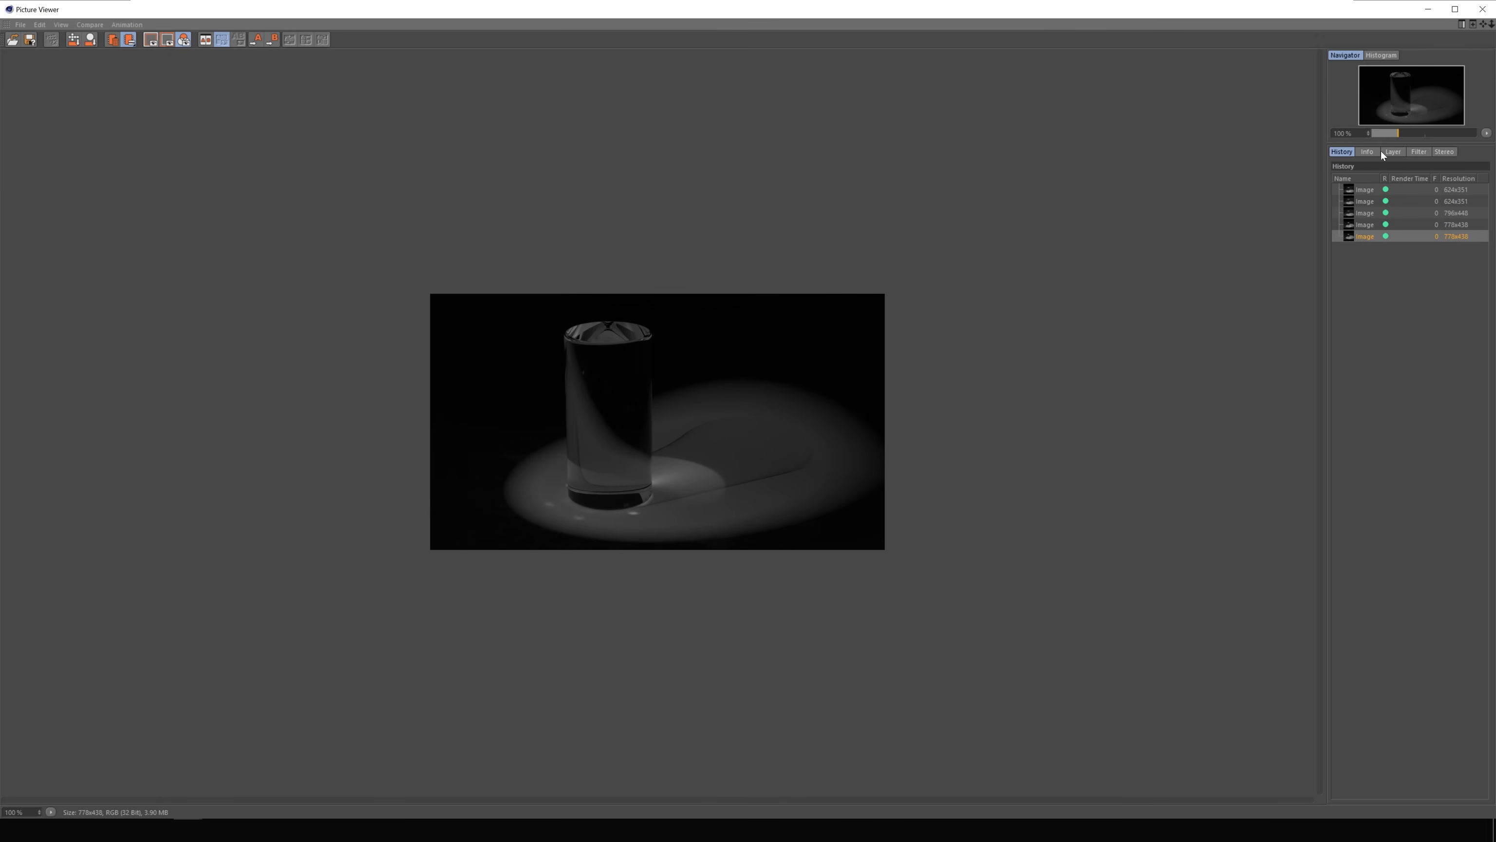
left_click(1428, 9)
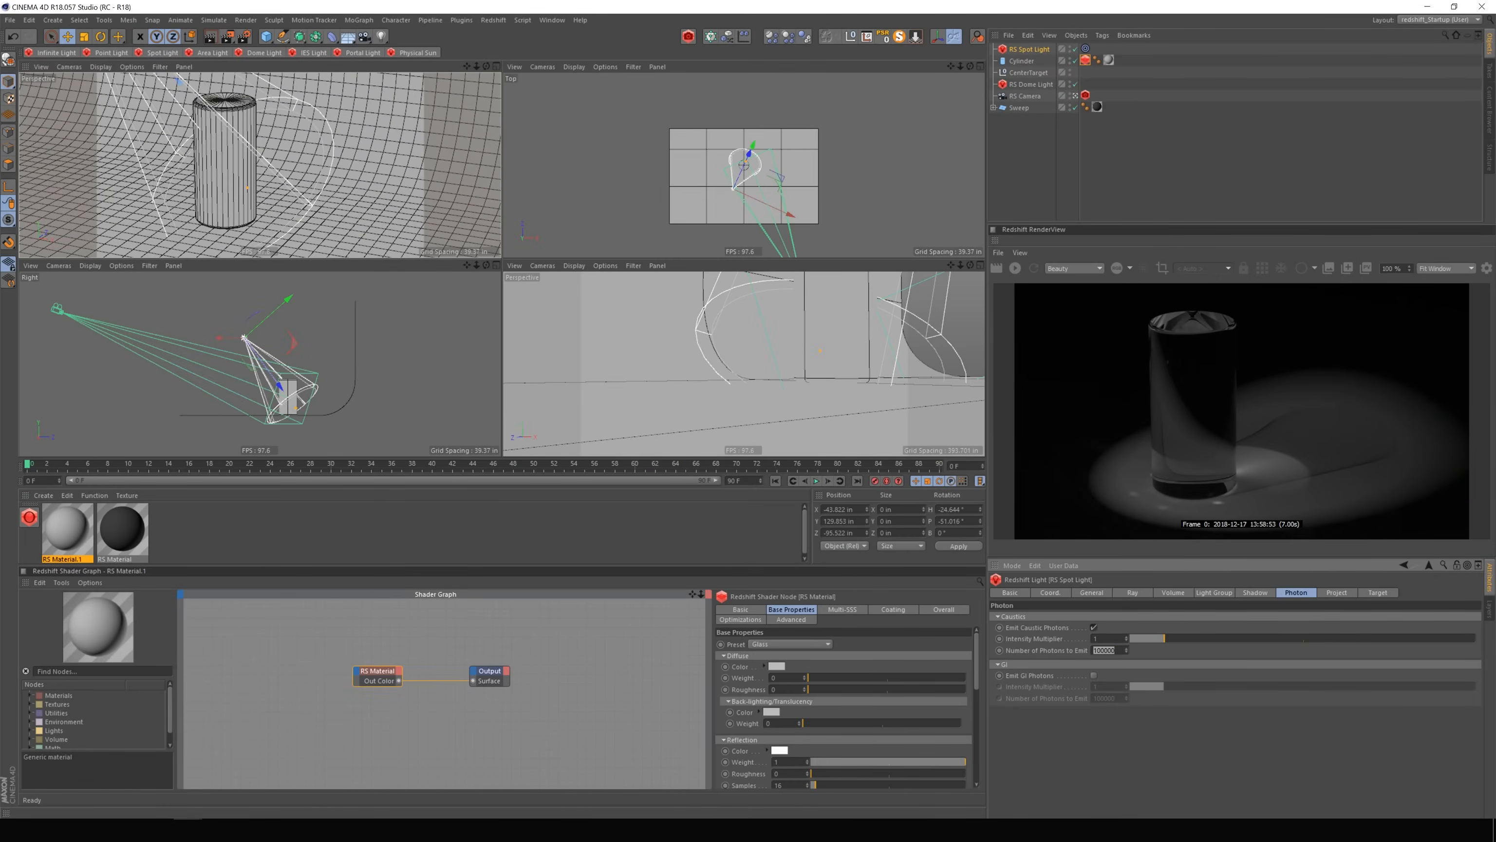
Reset the Caustics Search Radius to its default in Redshift's photon render settings.
left_click(1114, 651)
left_click(245, 36)
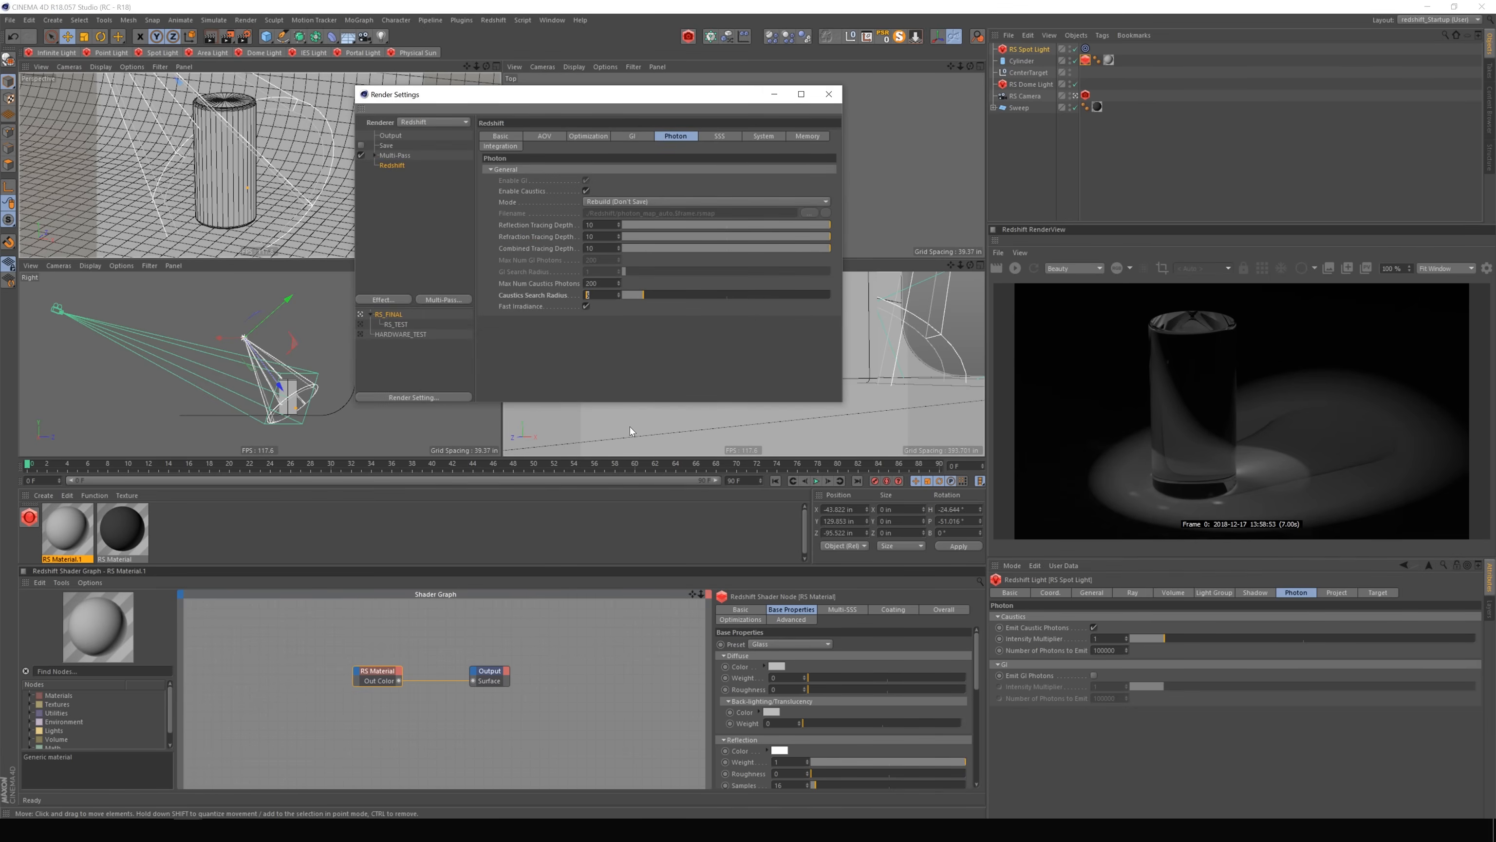
key("F1")
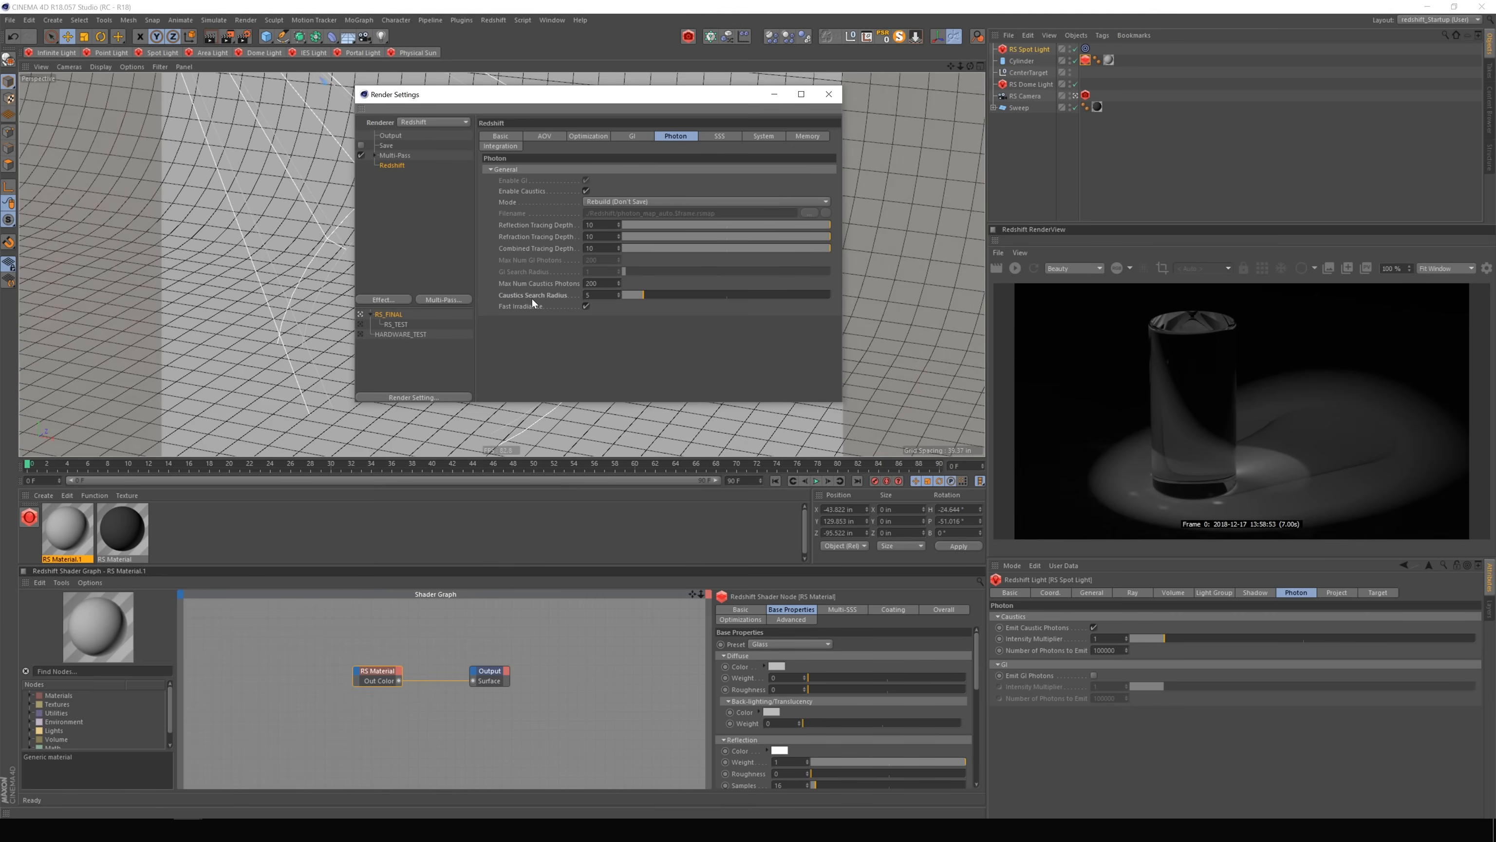
right_click(532, 298)
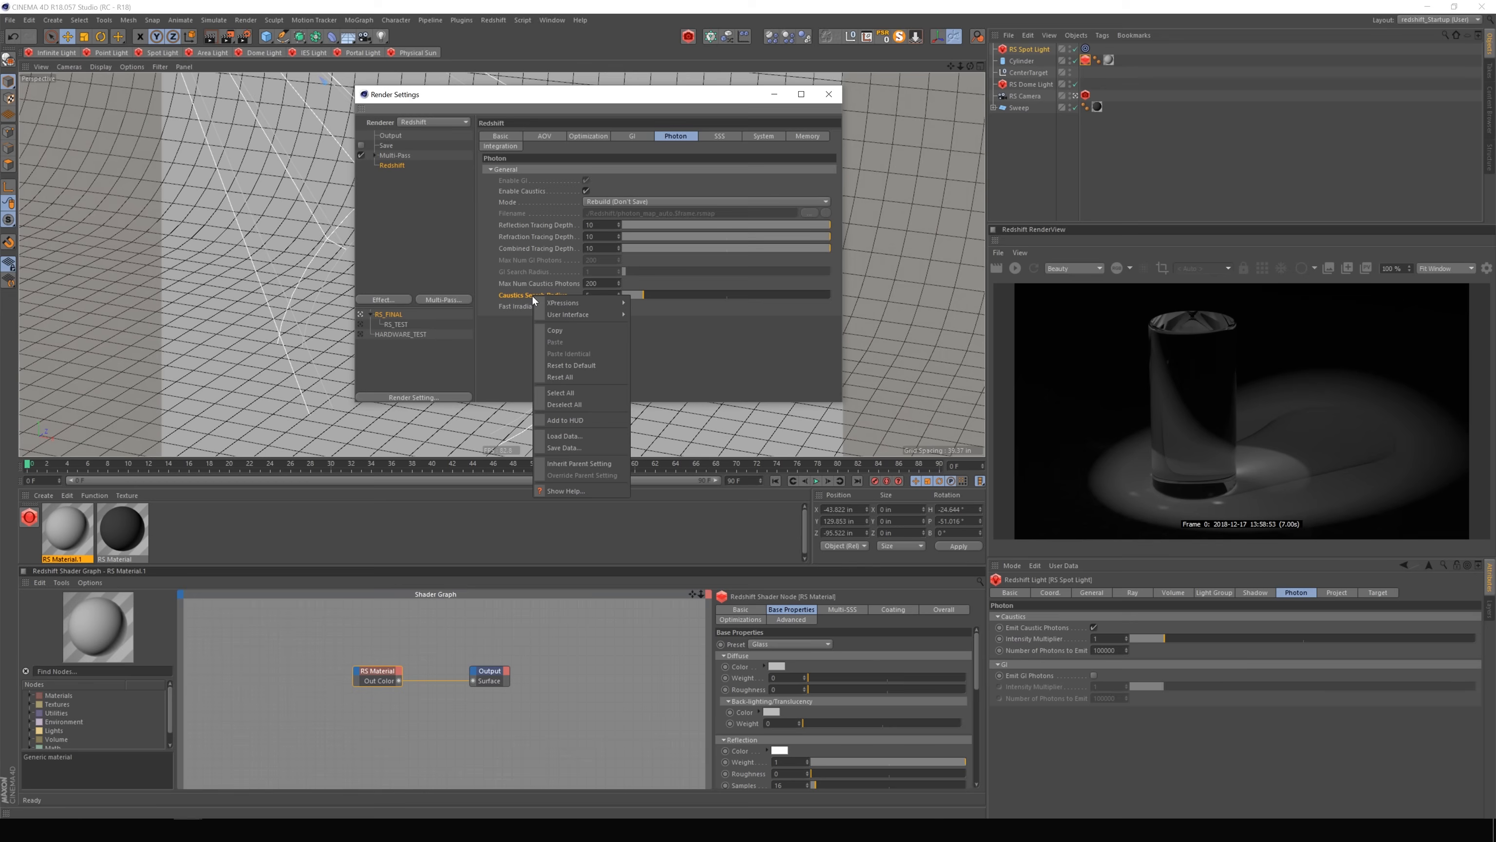
left_click(573, 365)
left_click(830, 95)
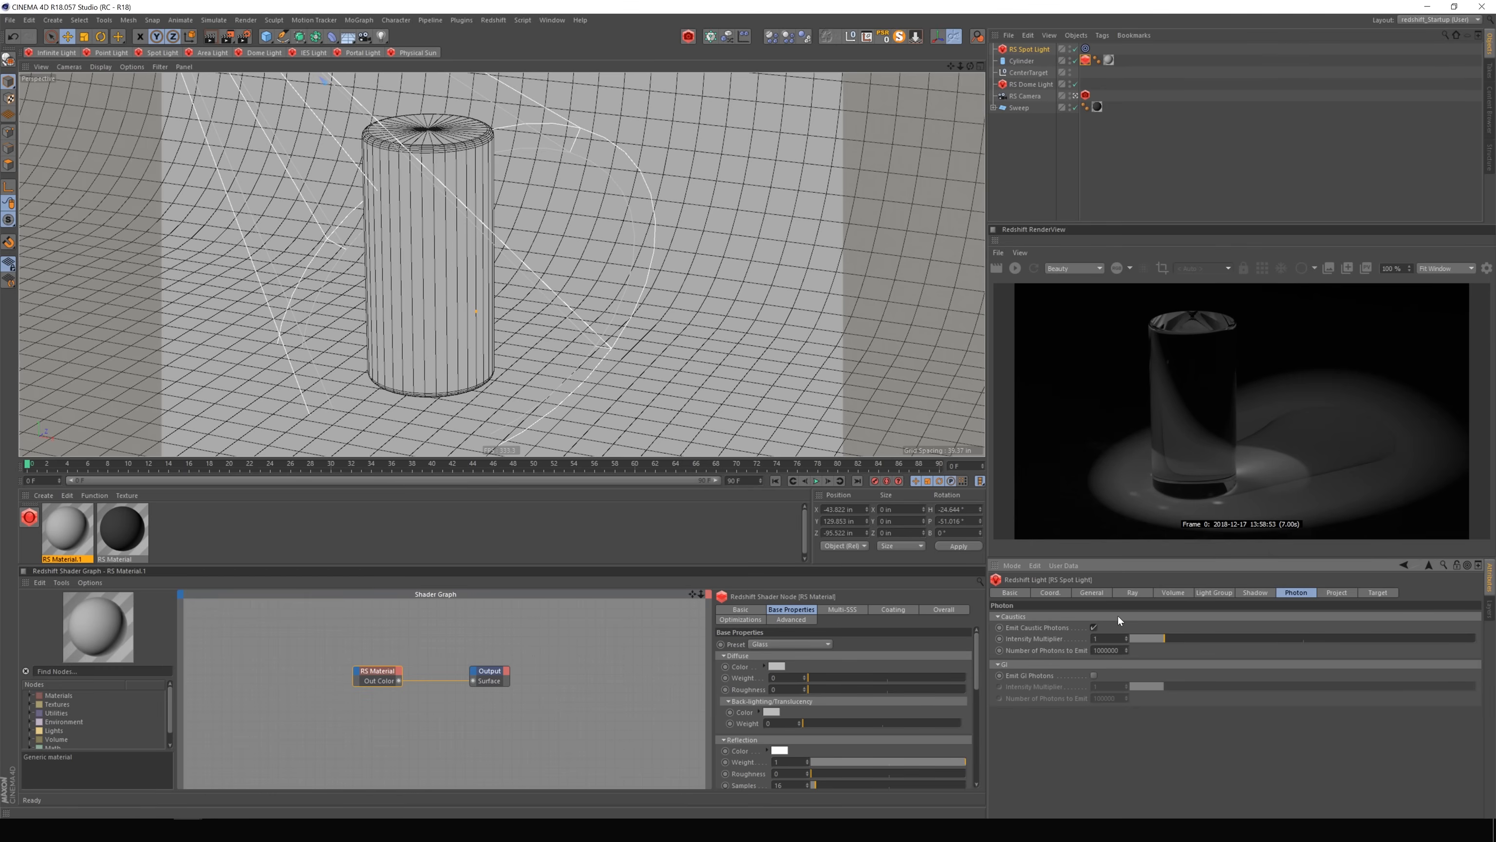
Set the spot light's number of caustic photons to emit to 1000000 and send the re-rendered preview to the Picture Viewer.
left_click(1013, 268)
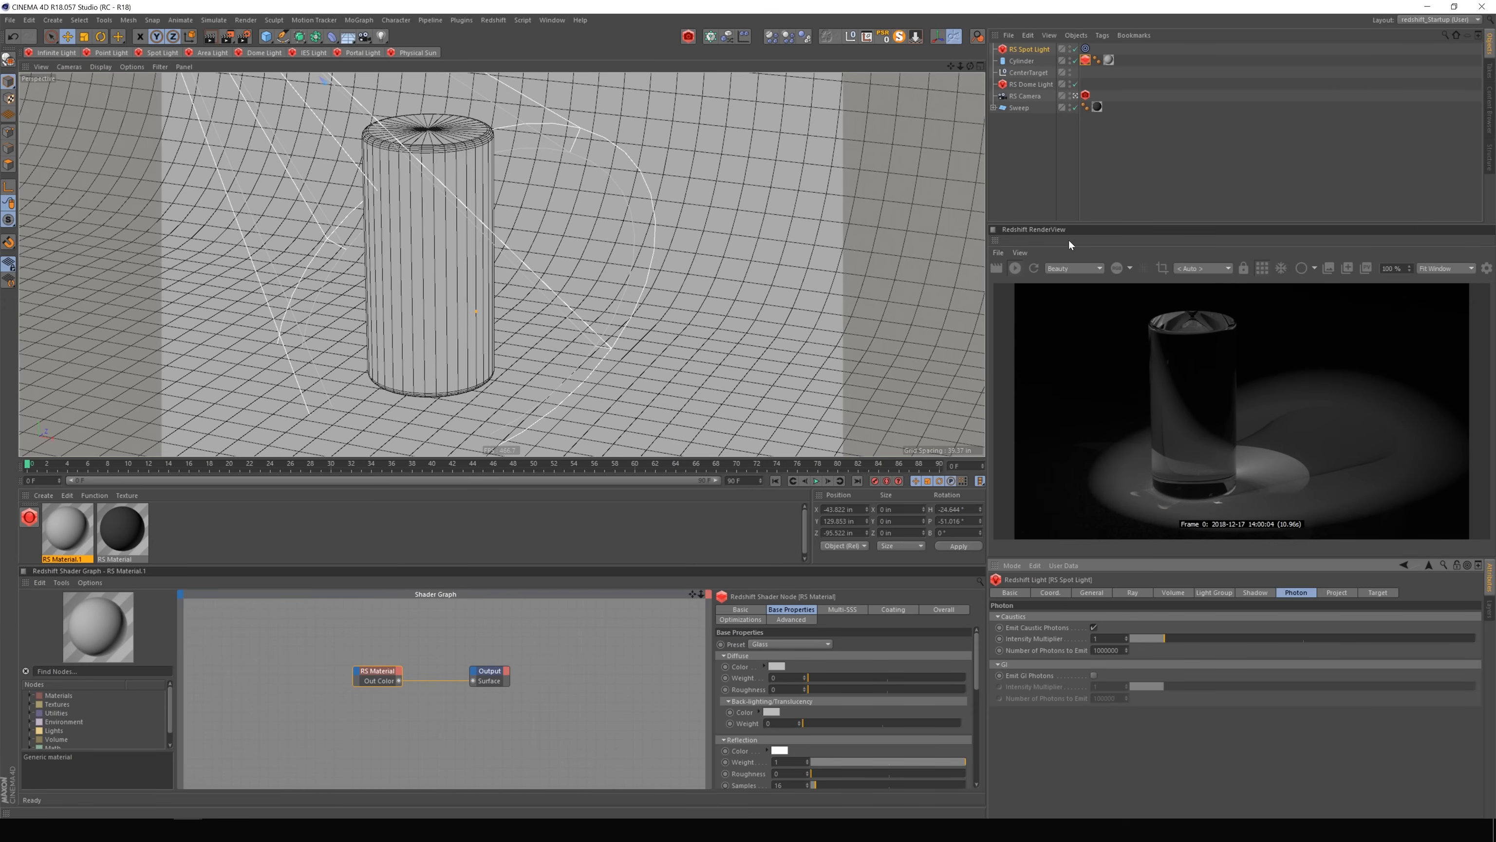
left_click(1367, 269)
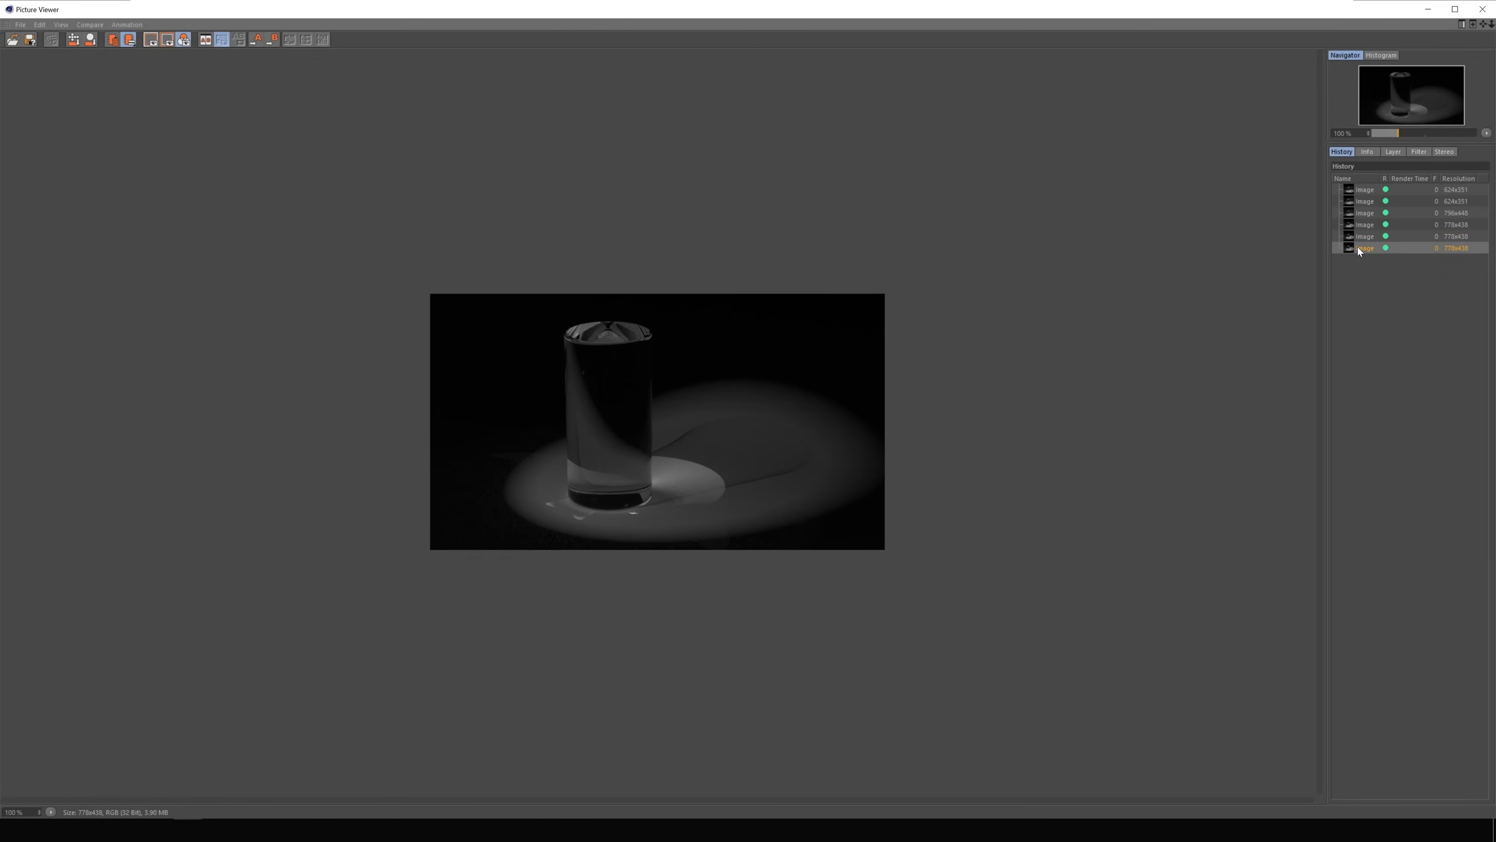
Compare the newest snapshot with the first default-radius snapshot at 200% zoom, checking the grain in the caustics.
left_click(51, 812)
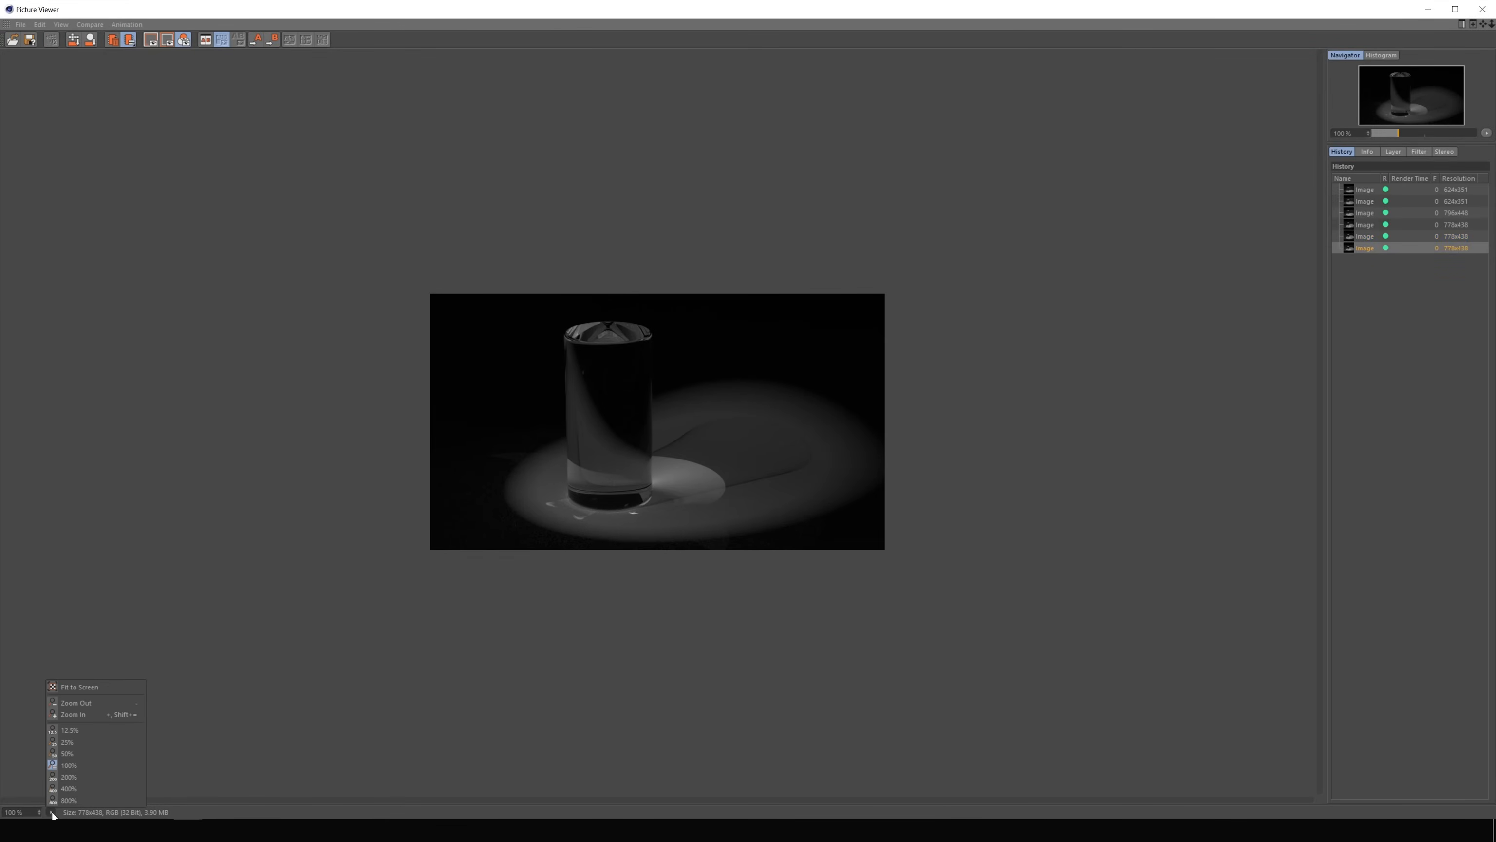
left_click(70, 782)
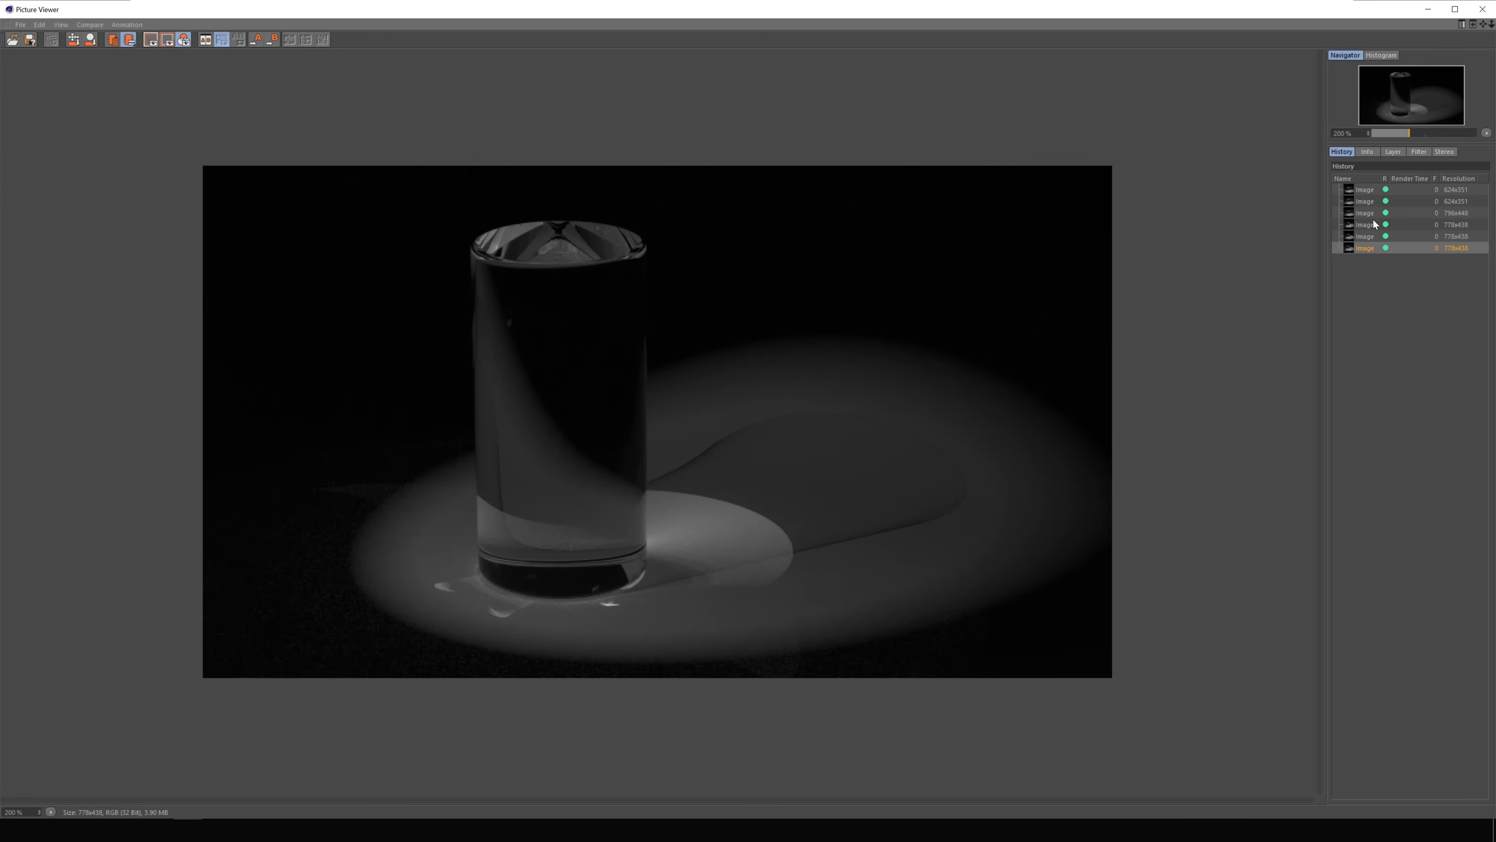
left_click(1359, 224)
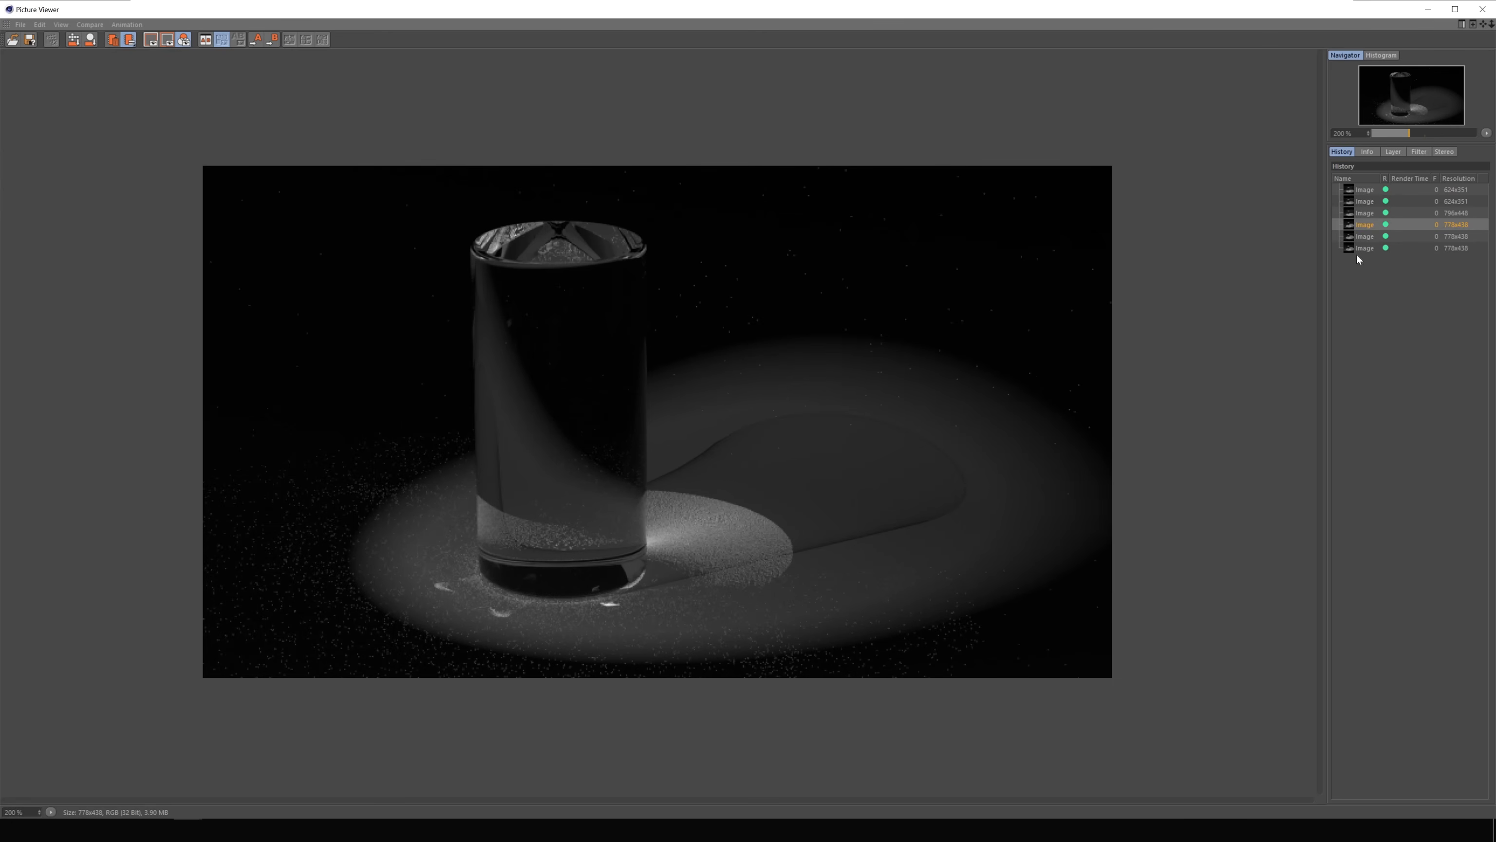
left_click(1361, 249)
left_click(1367, 223)
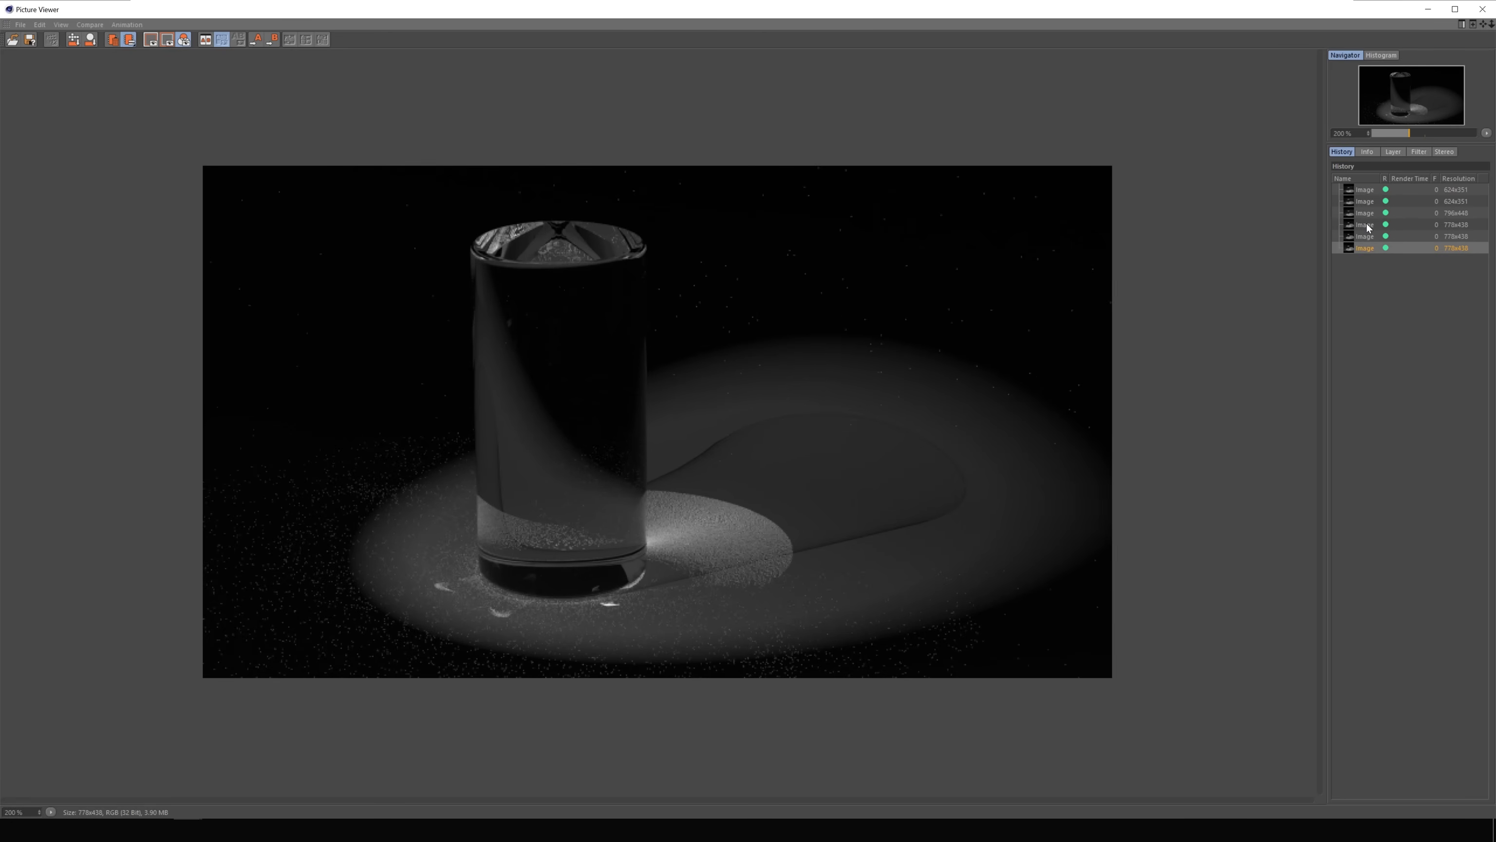
left_click(1360, 249)
left_click(1428, 9)
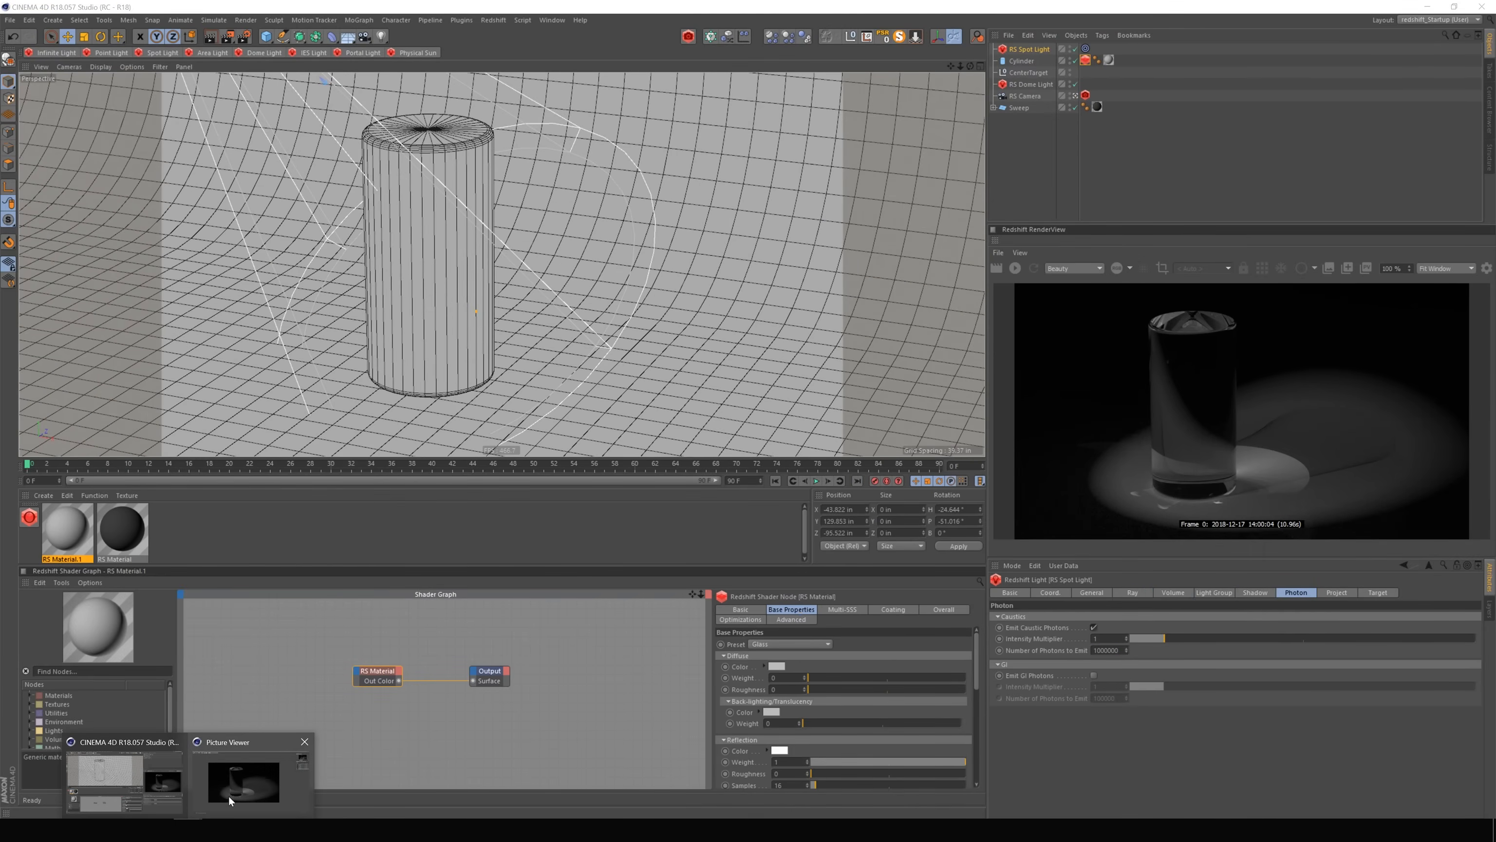
Set the spot light's number of caustic photons to emit to 10000000 and send the re-rendered preview to the Picture Viewer.
left_click(237, 746)
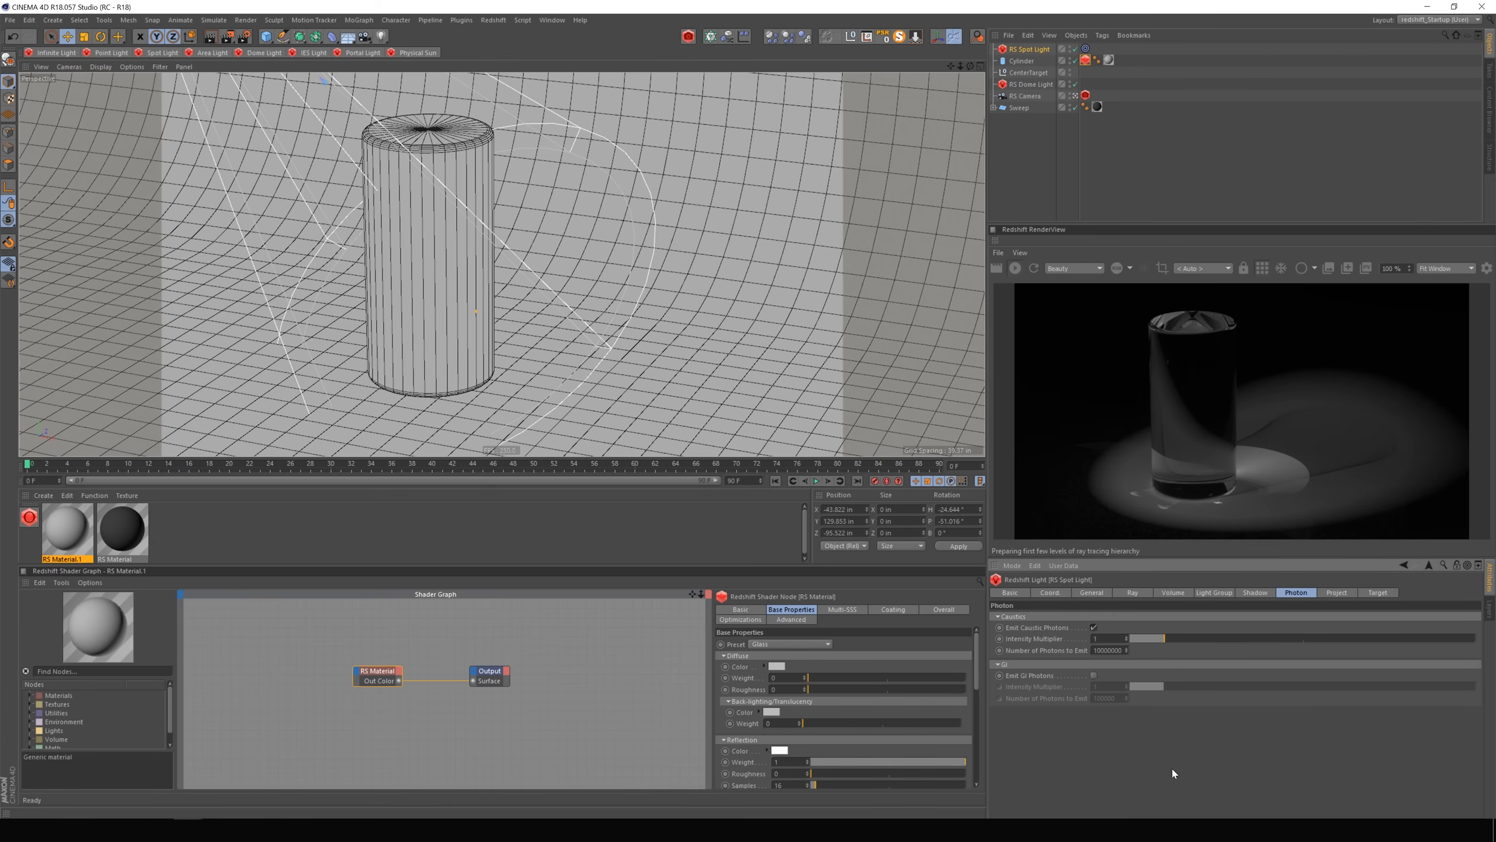
left_click(1015, 267)
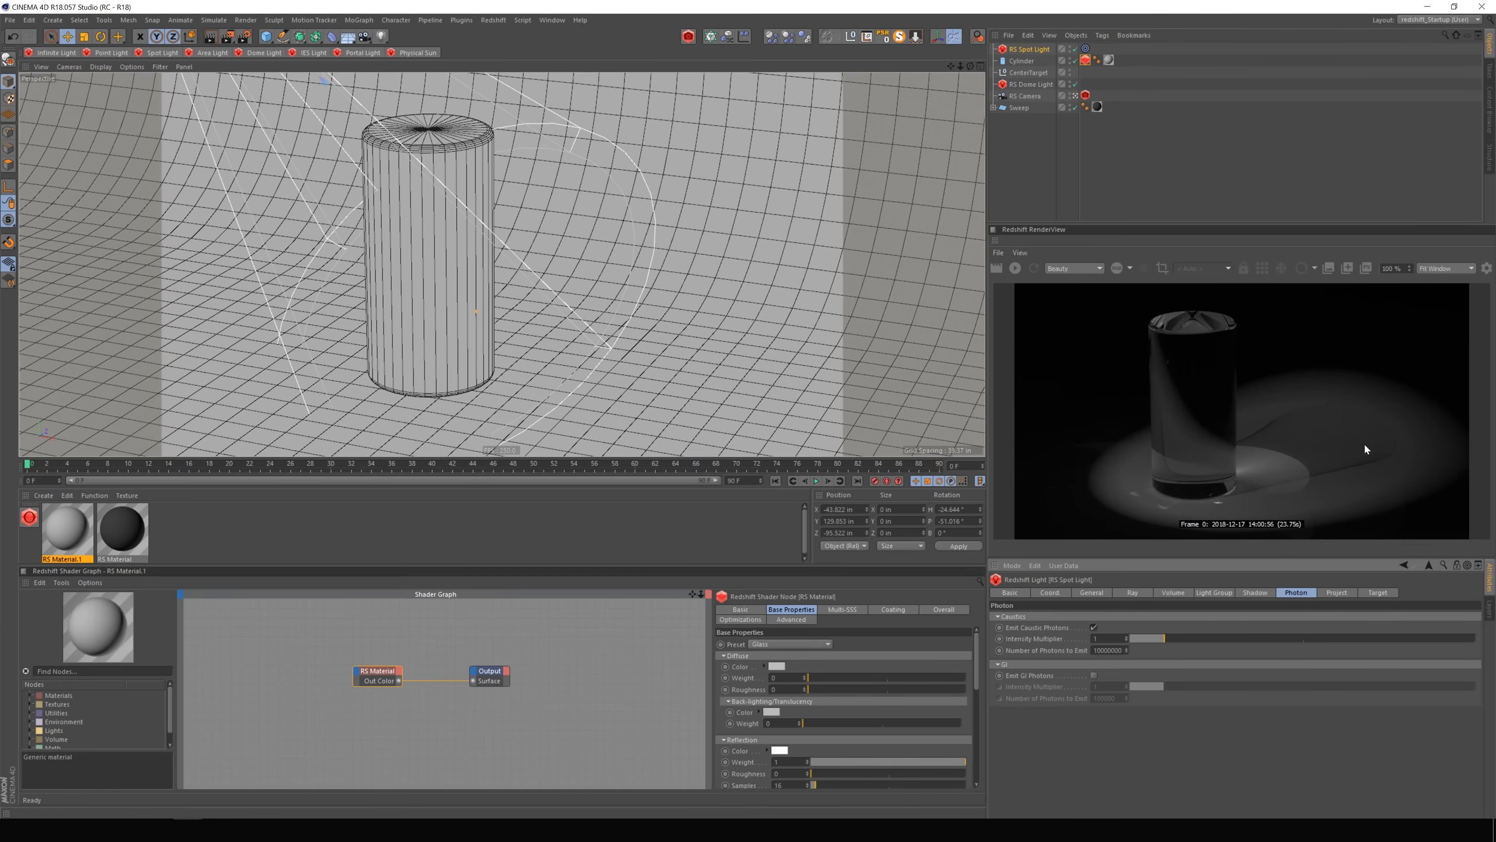
left_click(1366, 267)
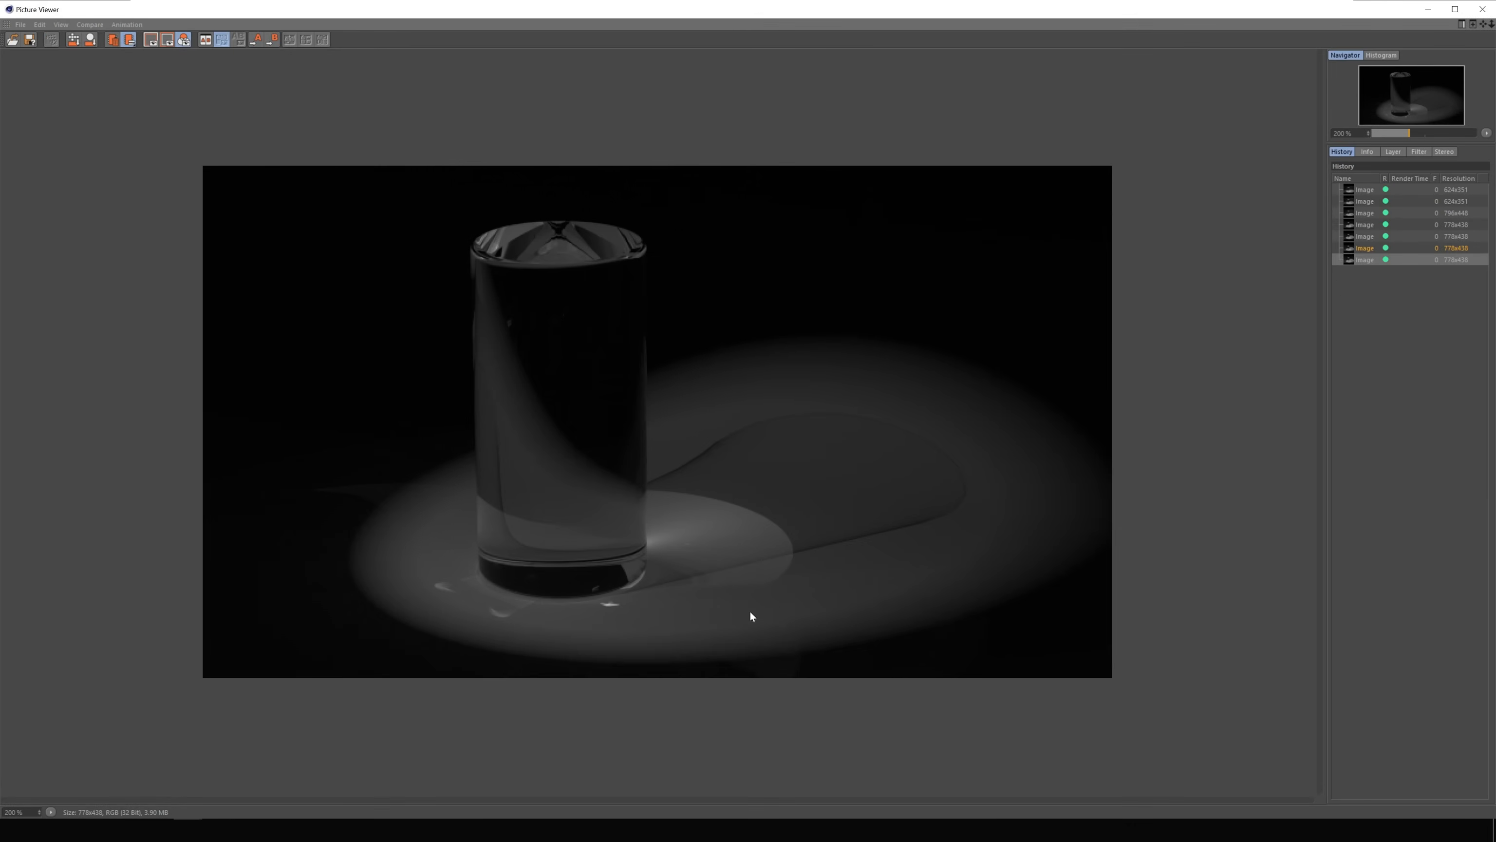
left_click(1428, 9)
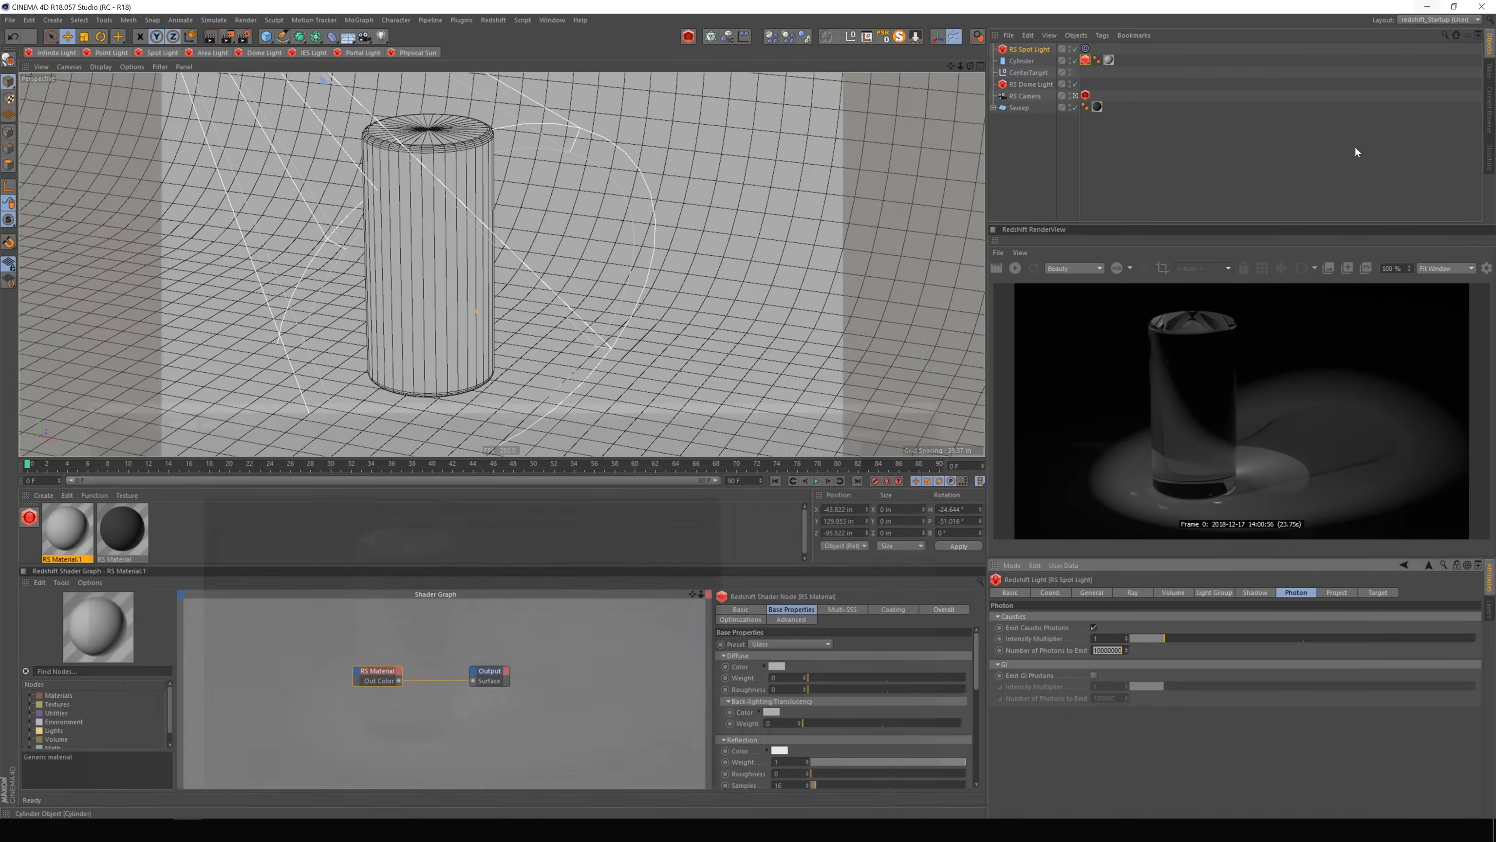
left_click(1099, 650)
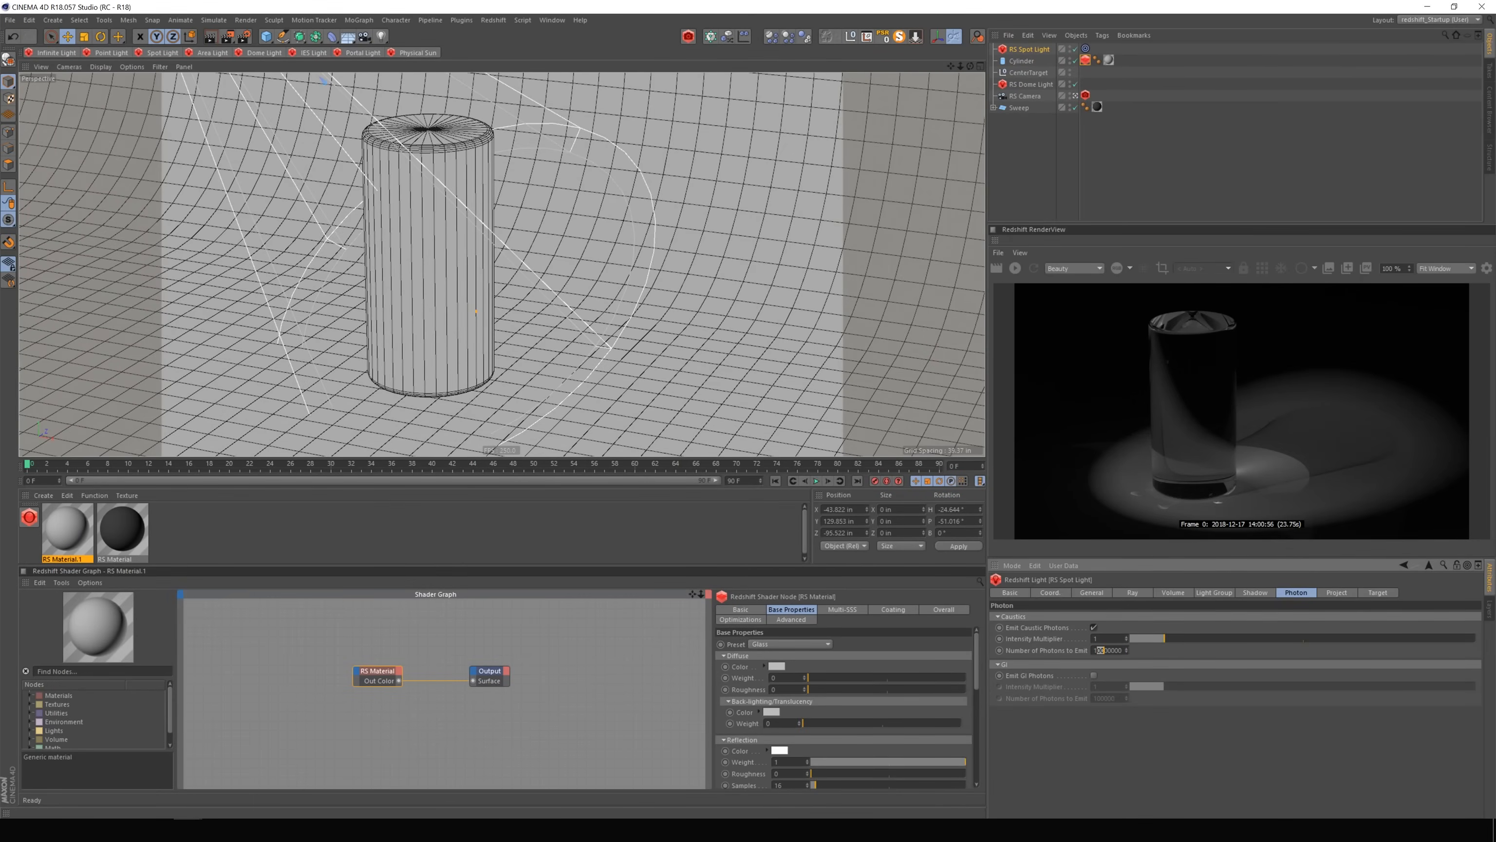
double_click(1107, 650)
left_click(1107, 650)
double_click(1108, 650)
left_click(1162, 651)
left_click(247, 38)
left_click(835, 93)
Compare the two newest snapshots in the Picture Viewer at 200% zoom, examining the noise around the caustics.
left_click(551, 20)
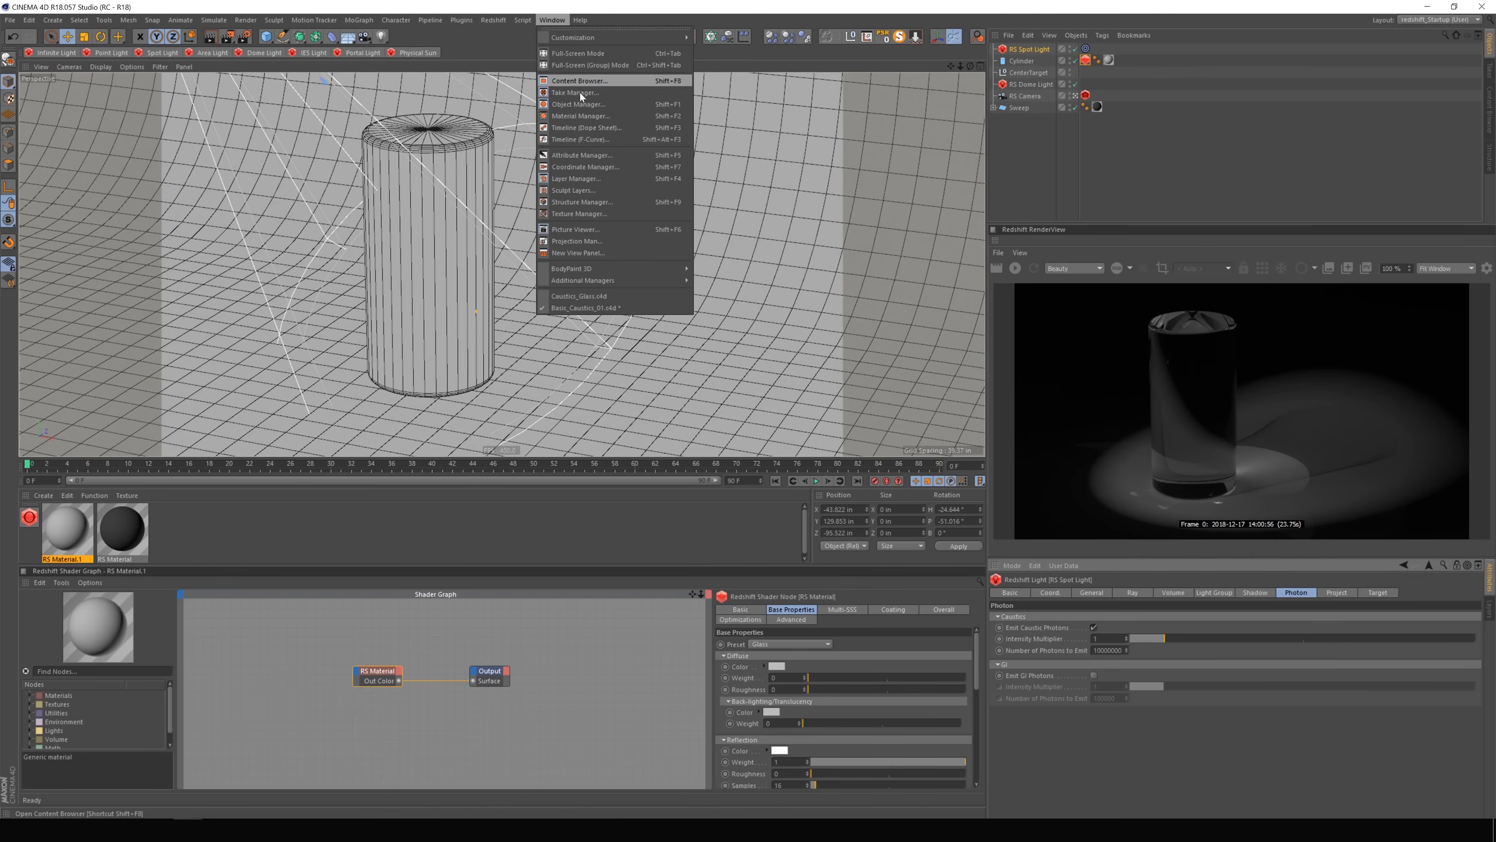
left_click(577, 229)
left_click(1106, 121)
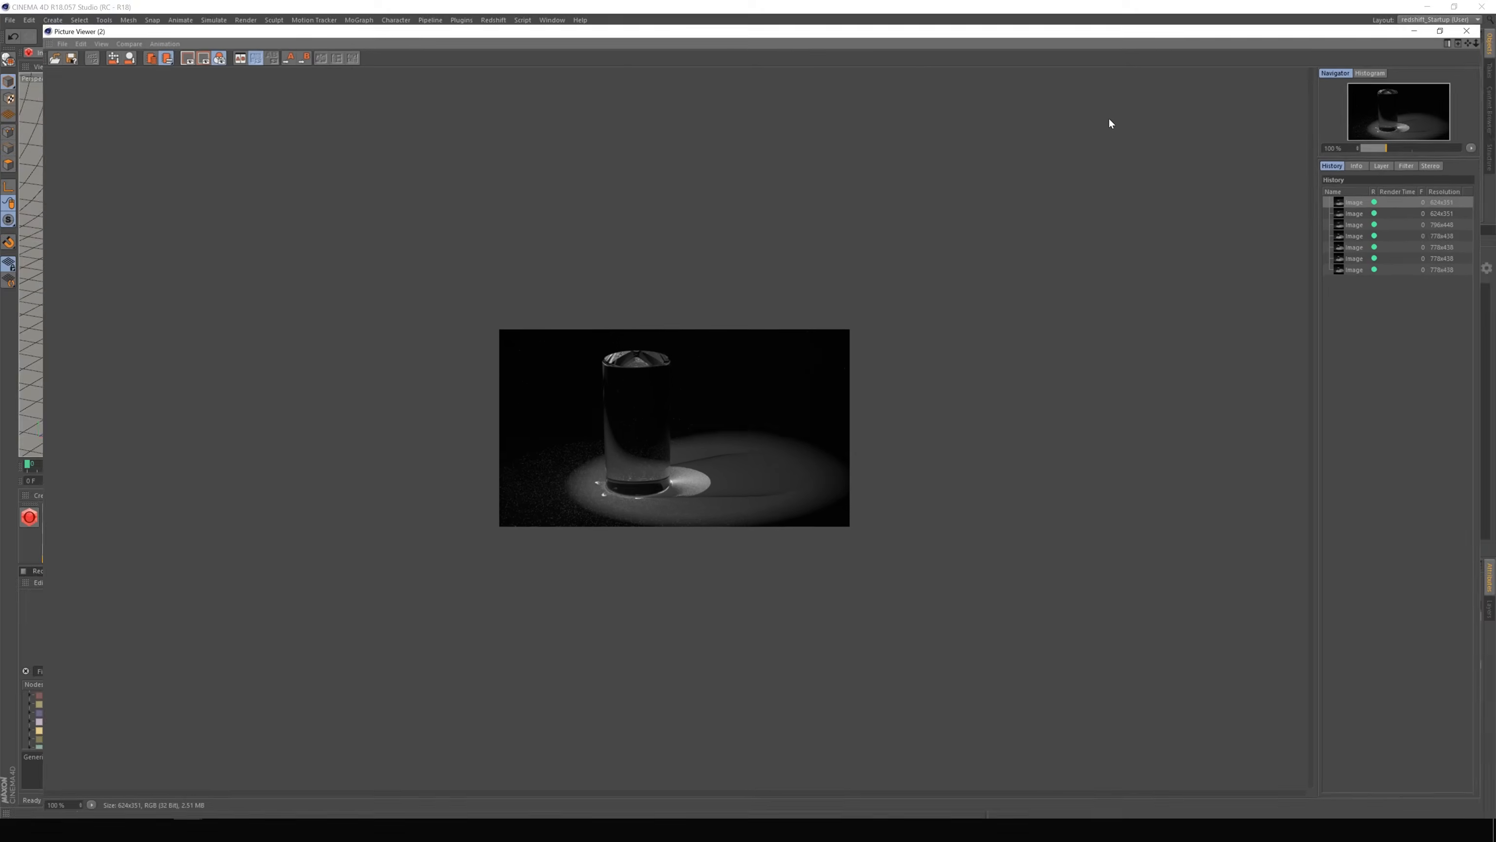
left_click(1362, 255)
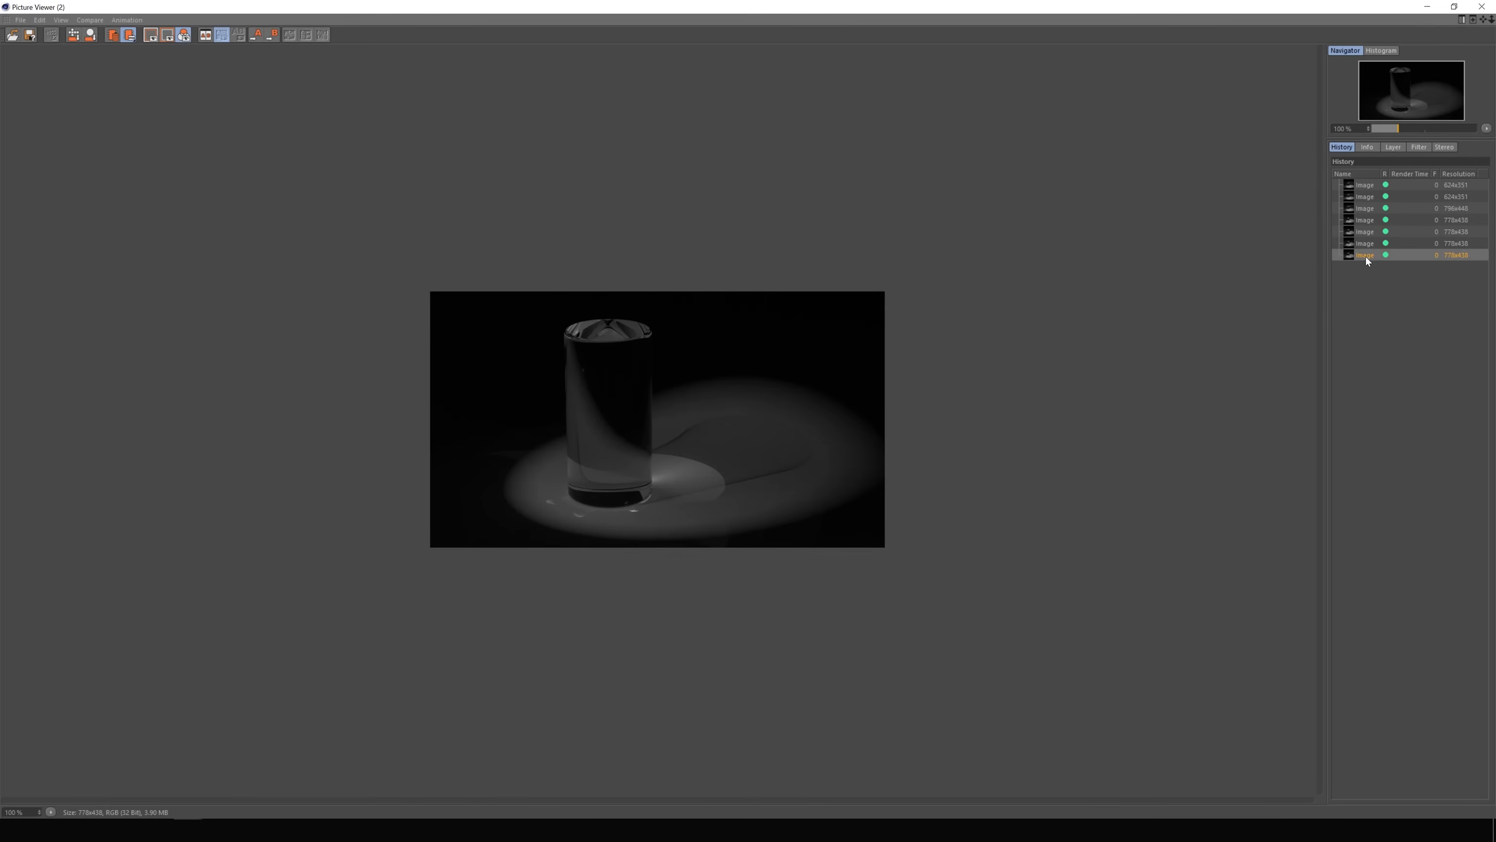
left_click(51, 812)
left_click(66, 775)
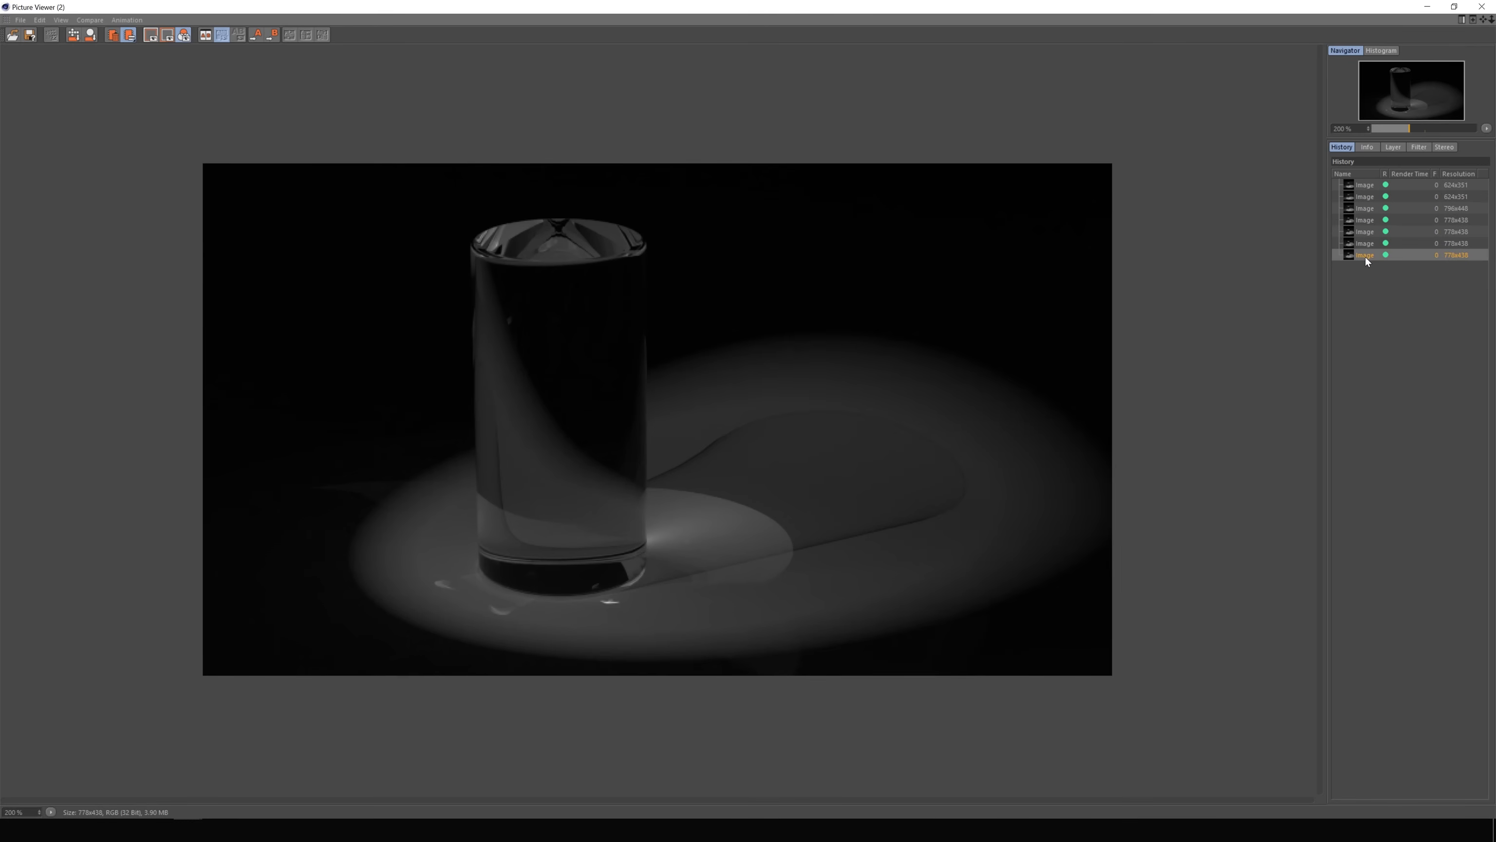
left_click(1364, 244)
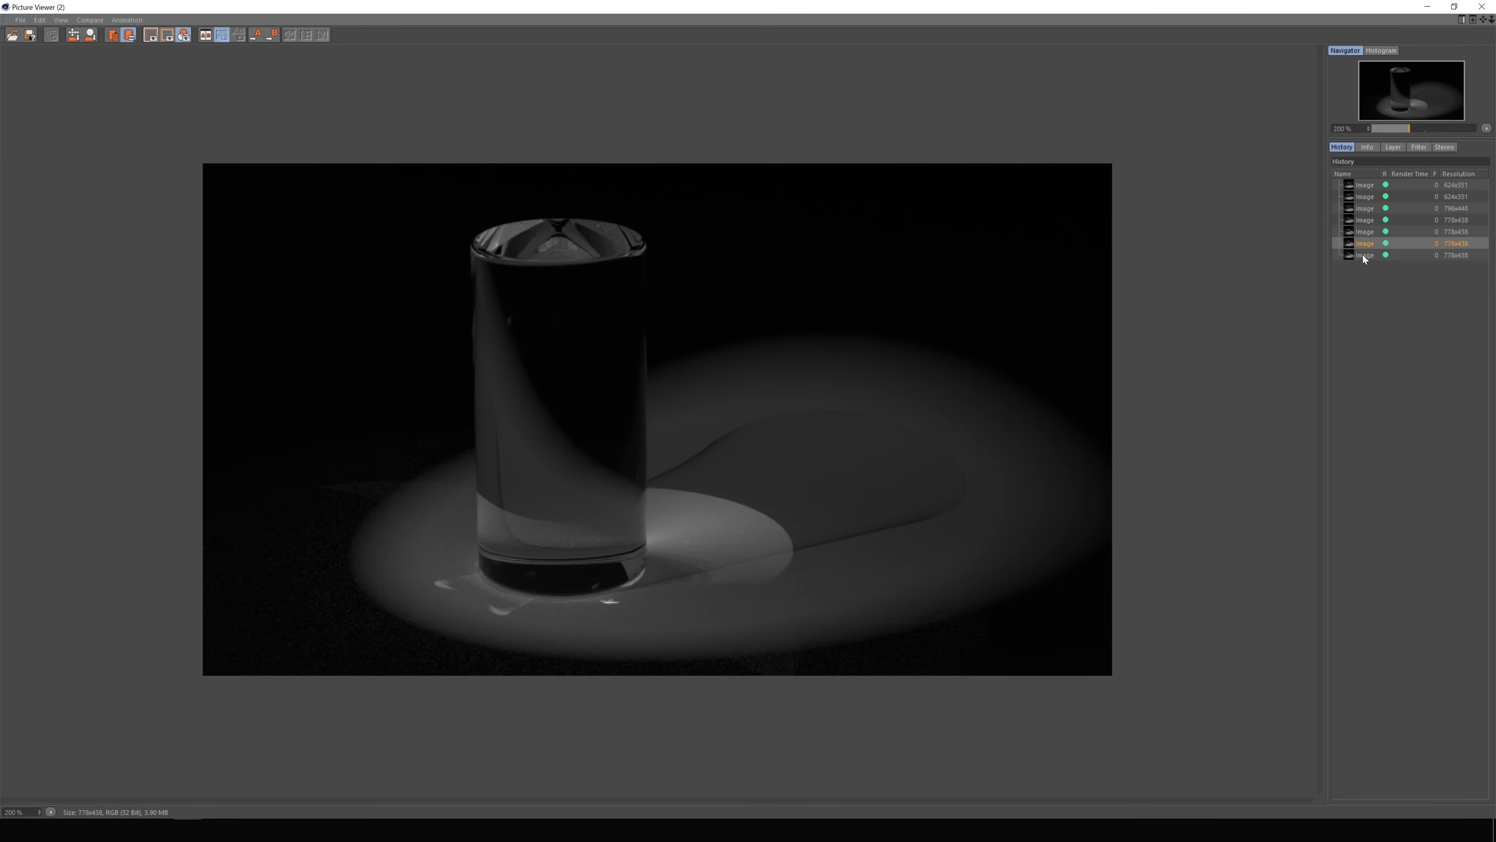
left_click(1360, 255)
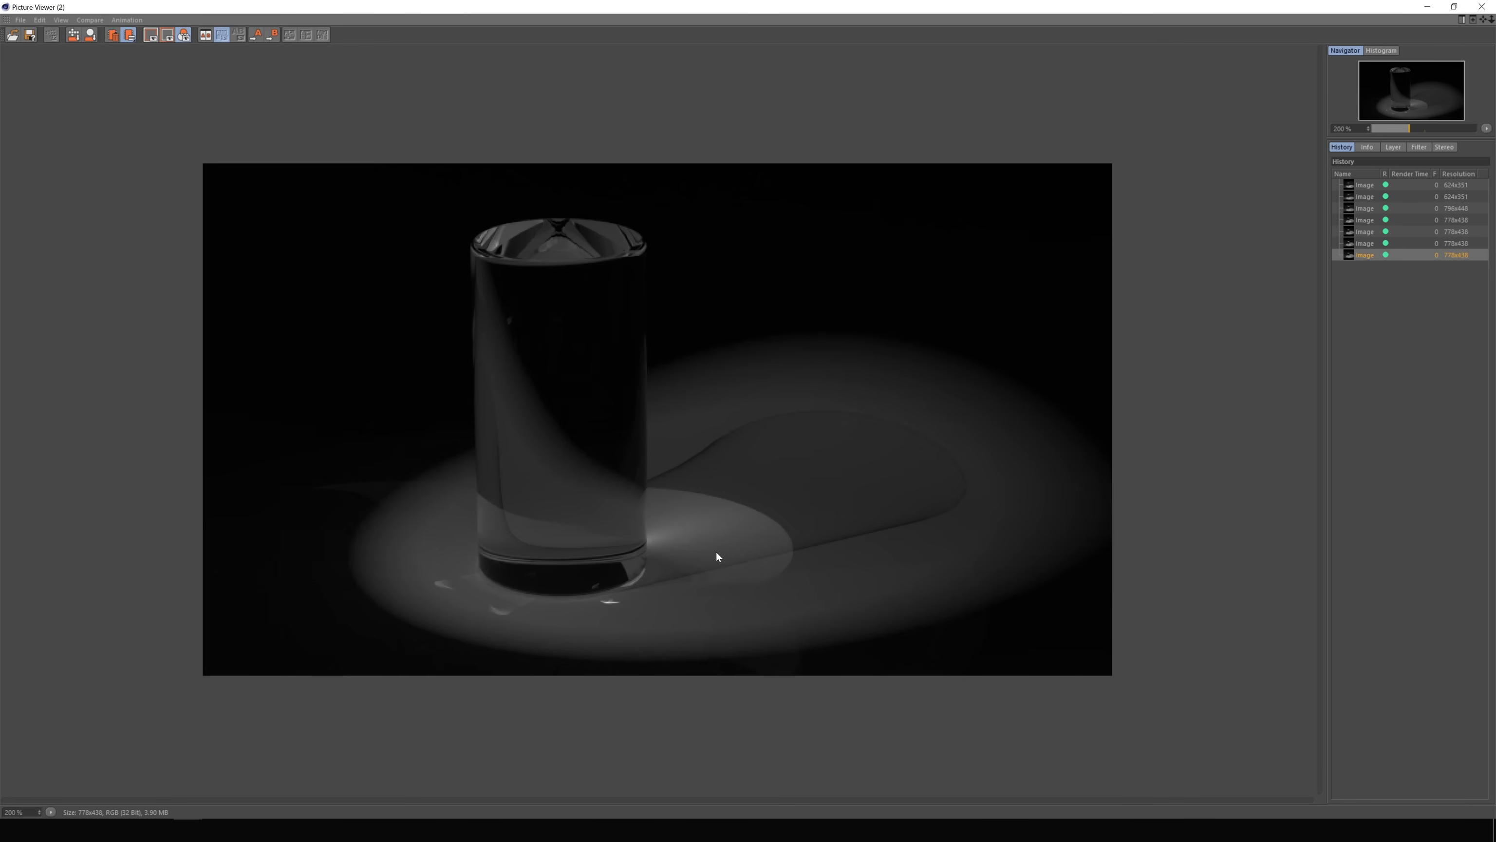
left_click(1482, 6)
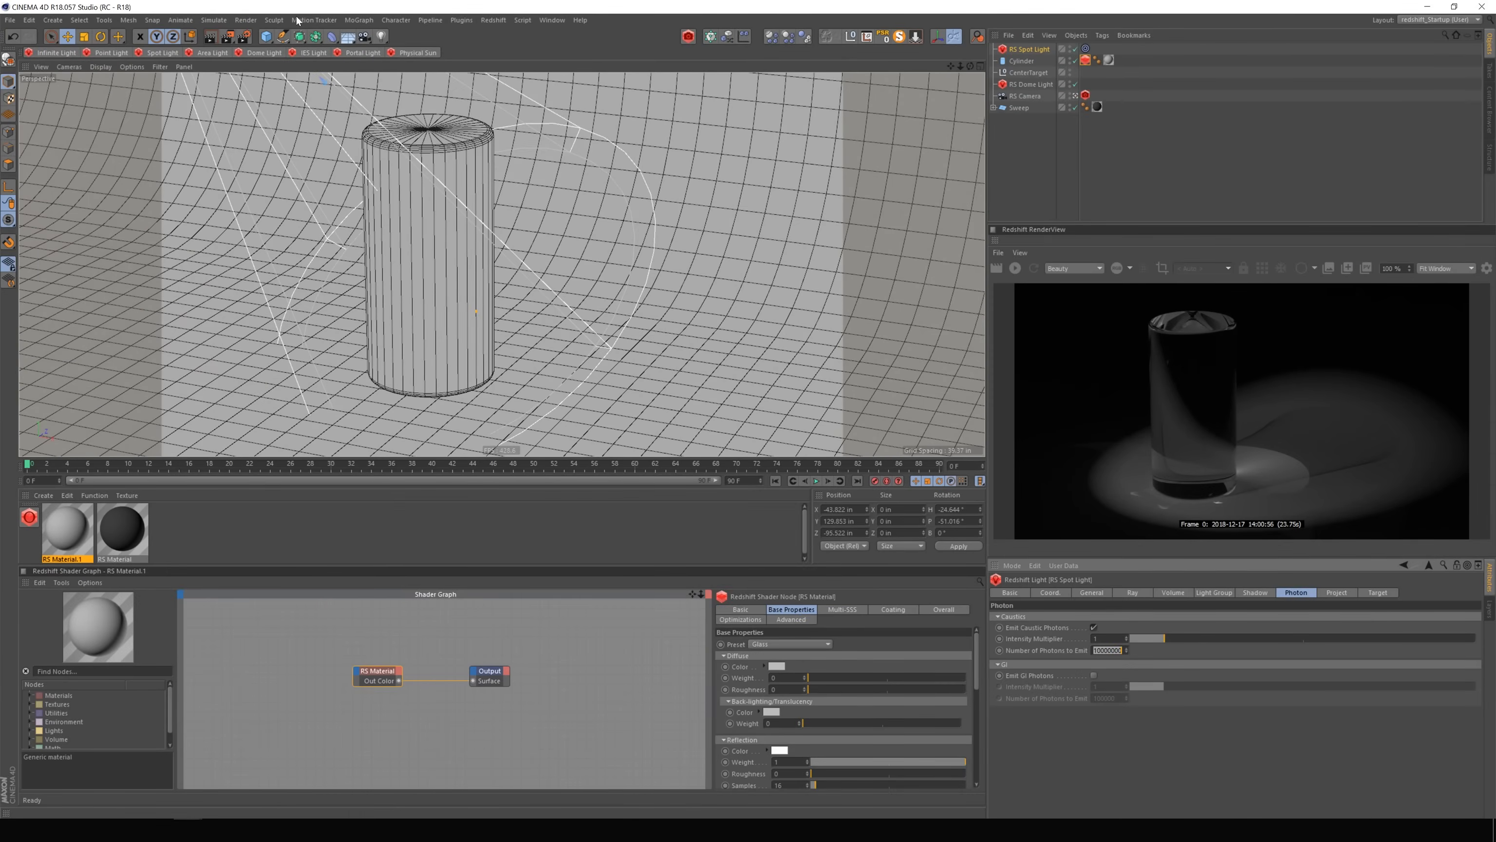
Set the Caustics Search Radius to 0.5 in Redshift's photon render settings and send the re-rendered preview to the Picture Viewer.
key("ctrl+b")
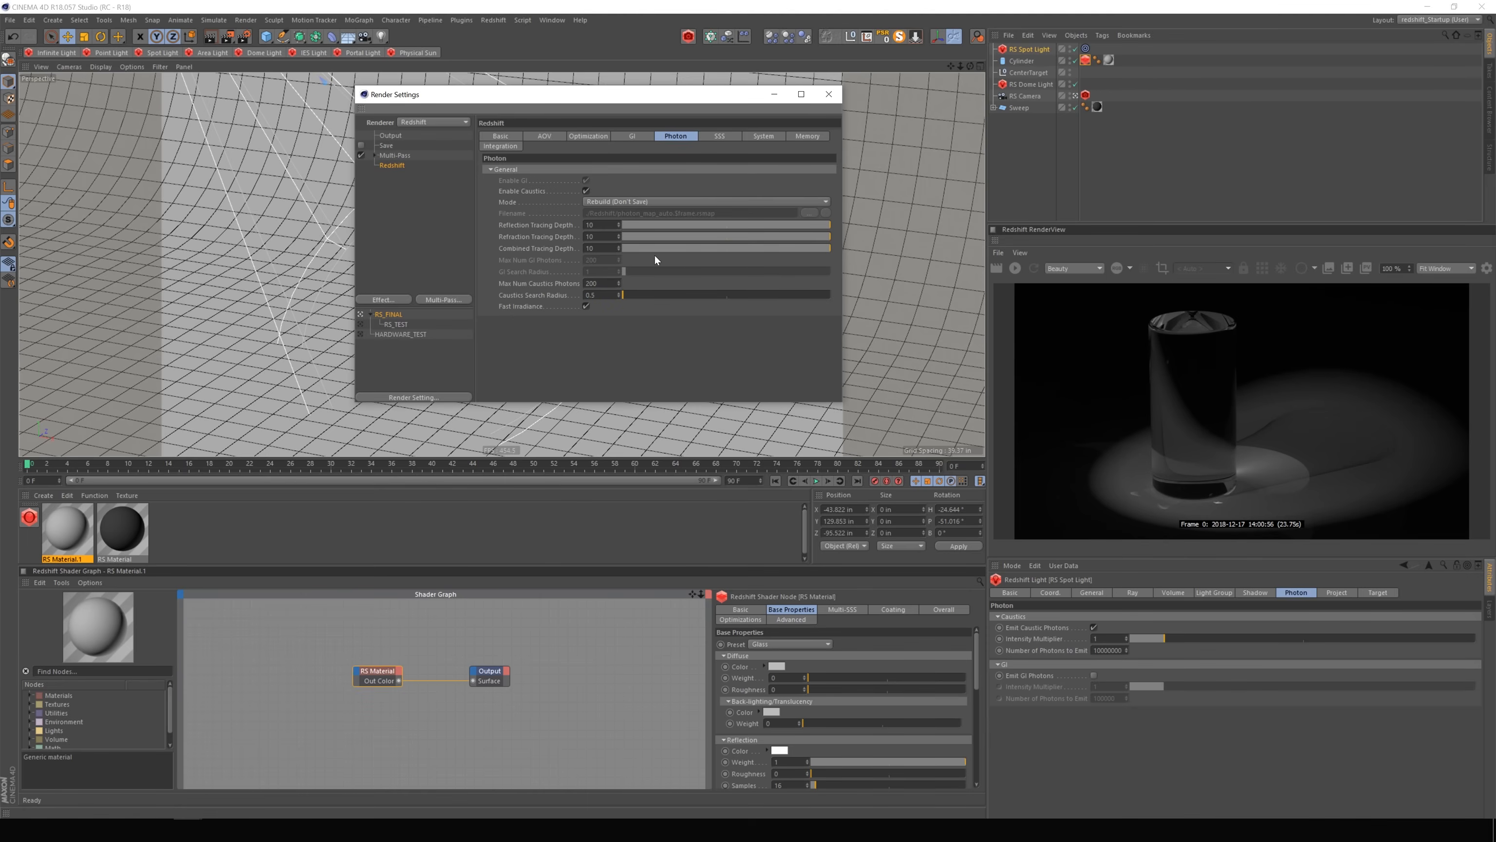
left_click(829, 95)
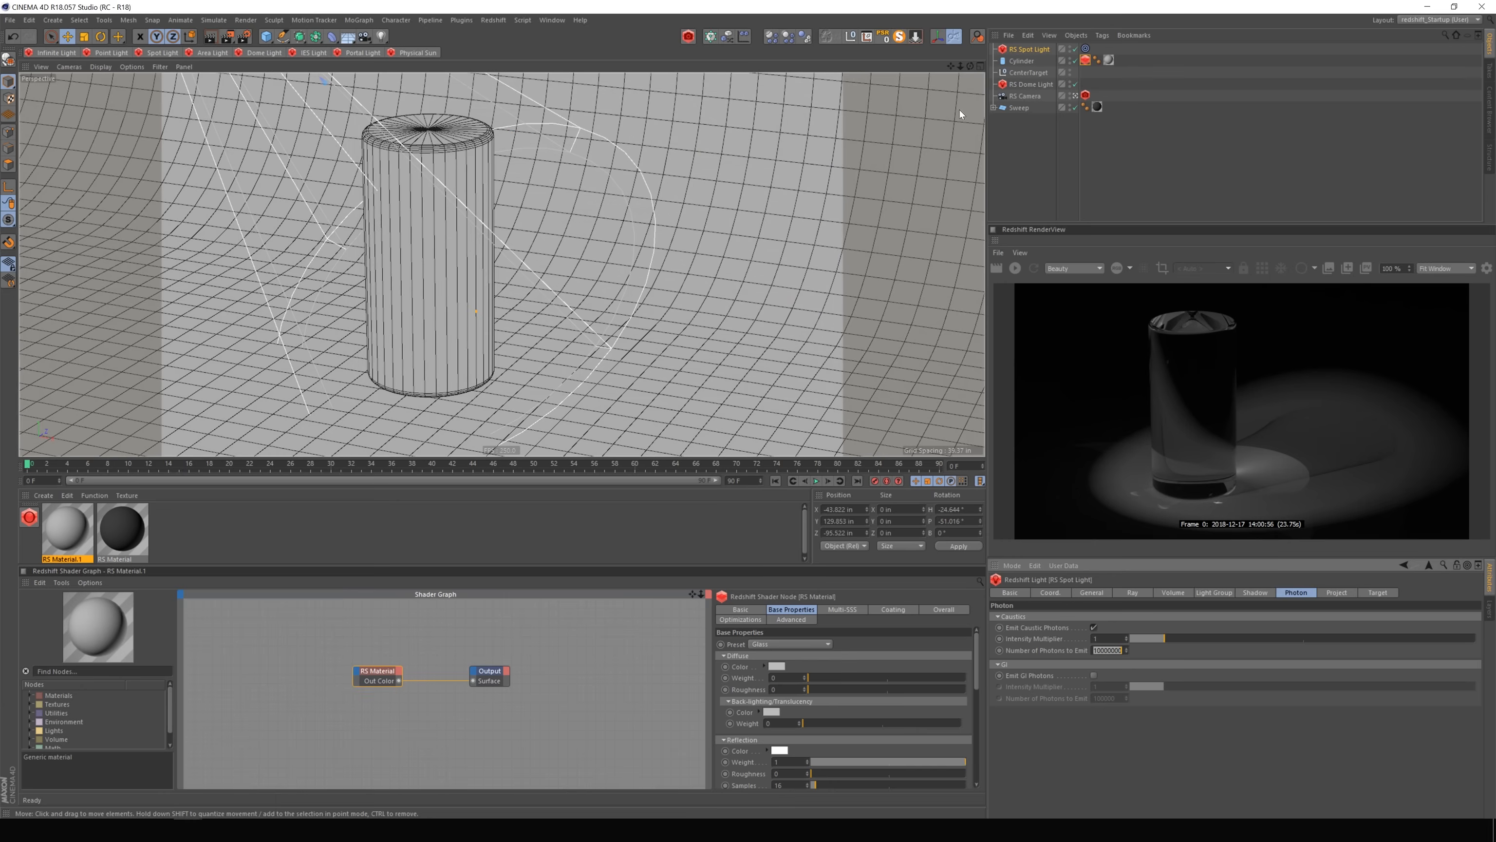
left_click(1016, 270)
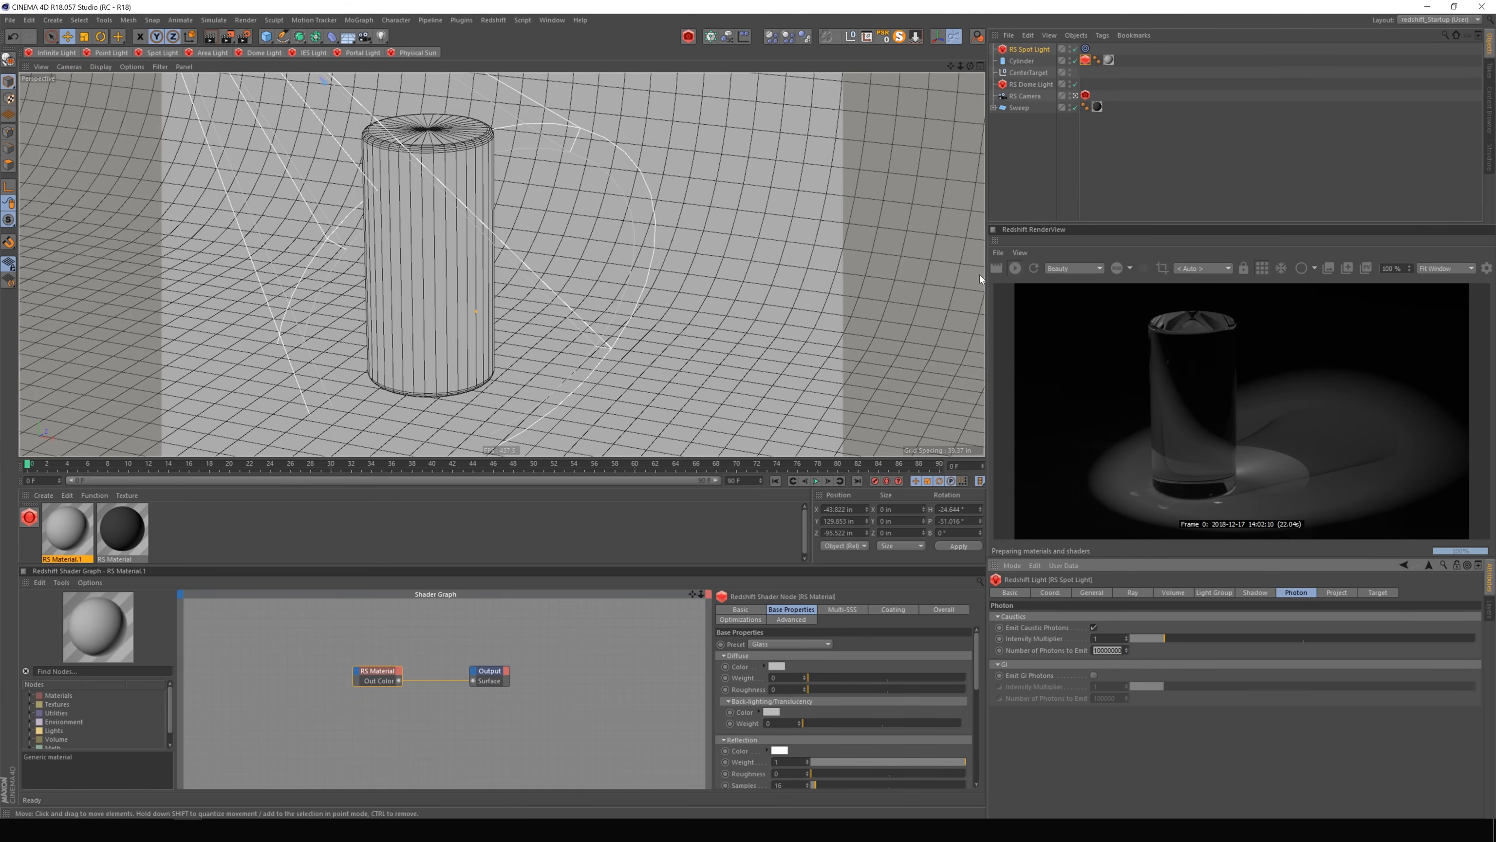
left_click(1016, 269)
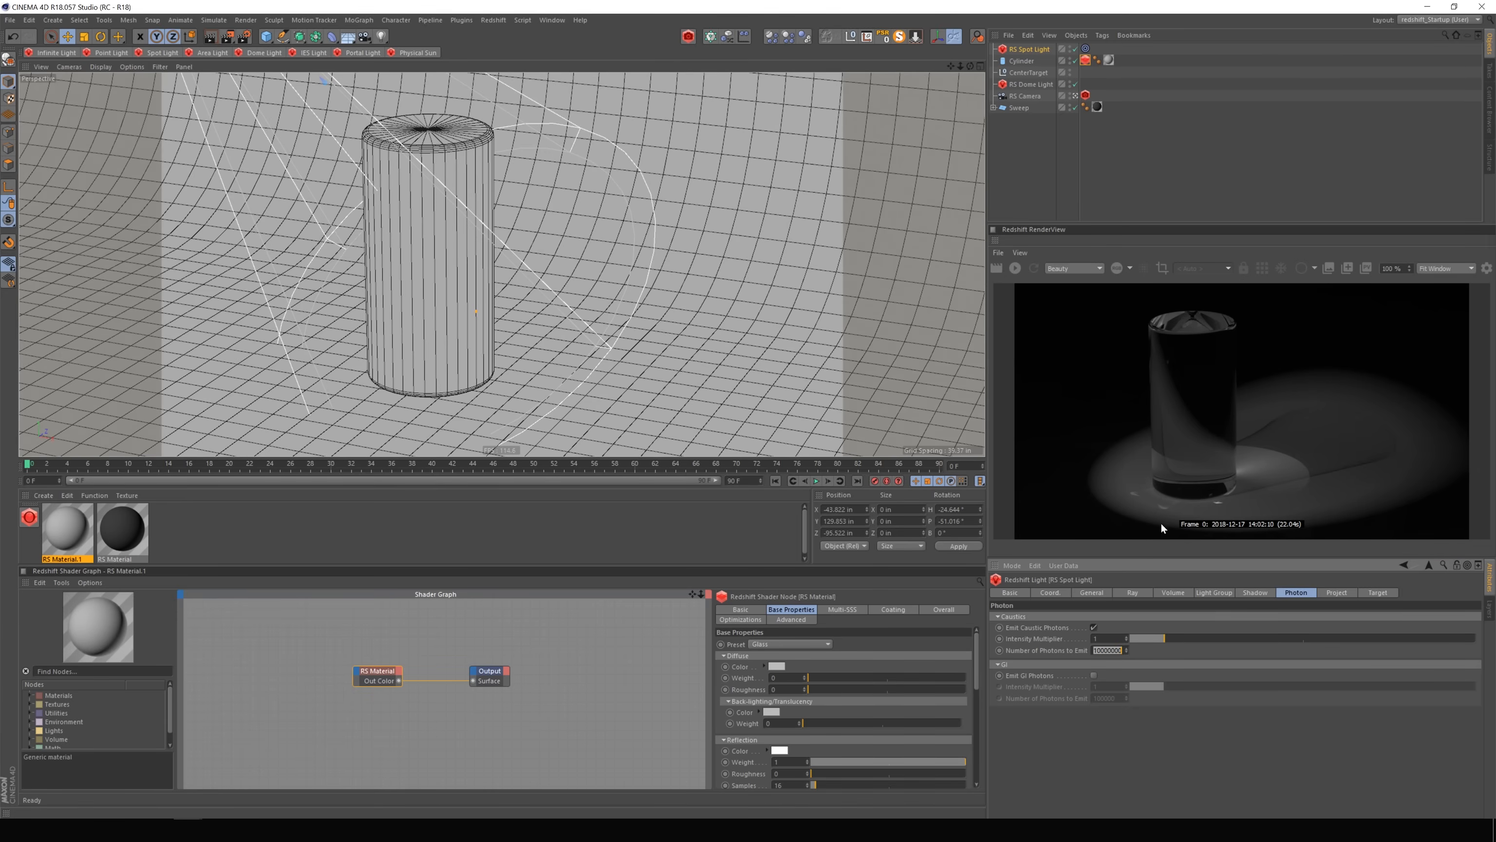
left_click(245, 37)
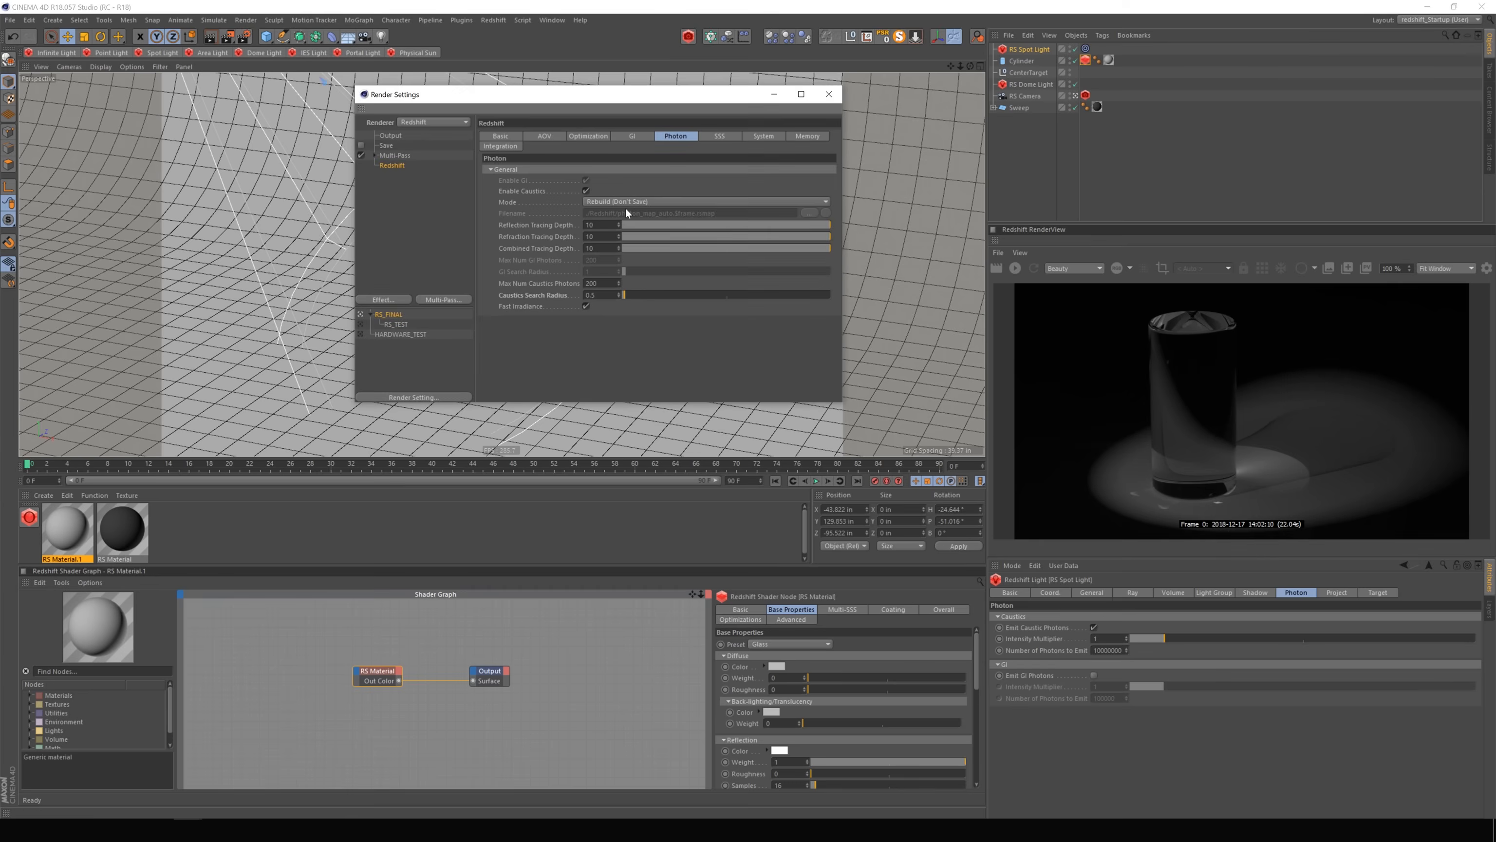
left_click(829, 94)
left_click(1367, 269)
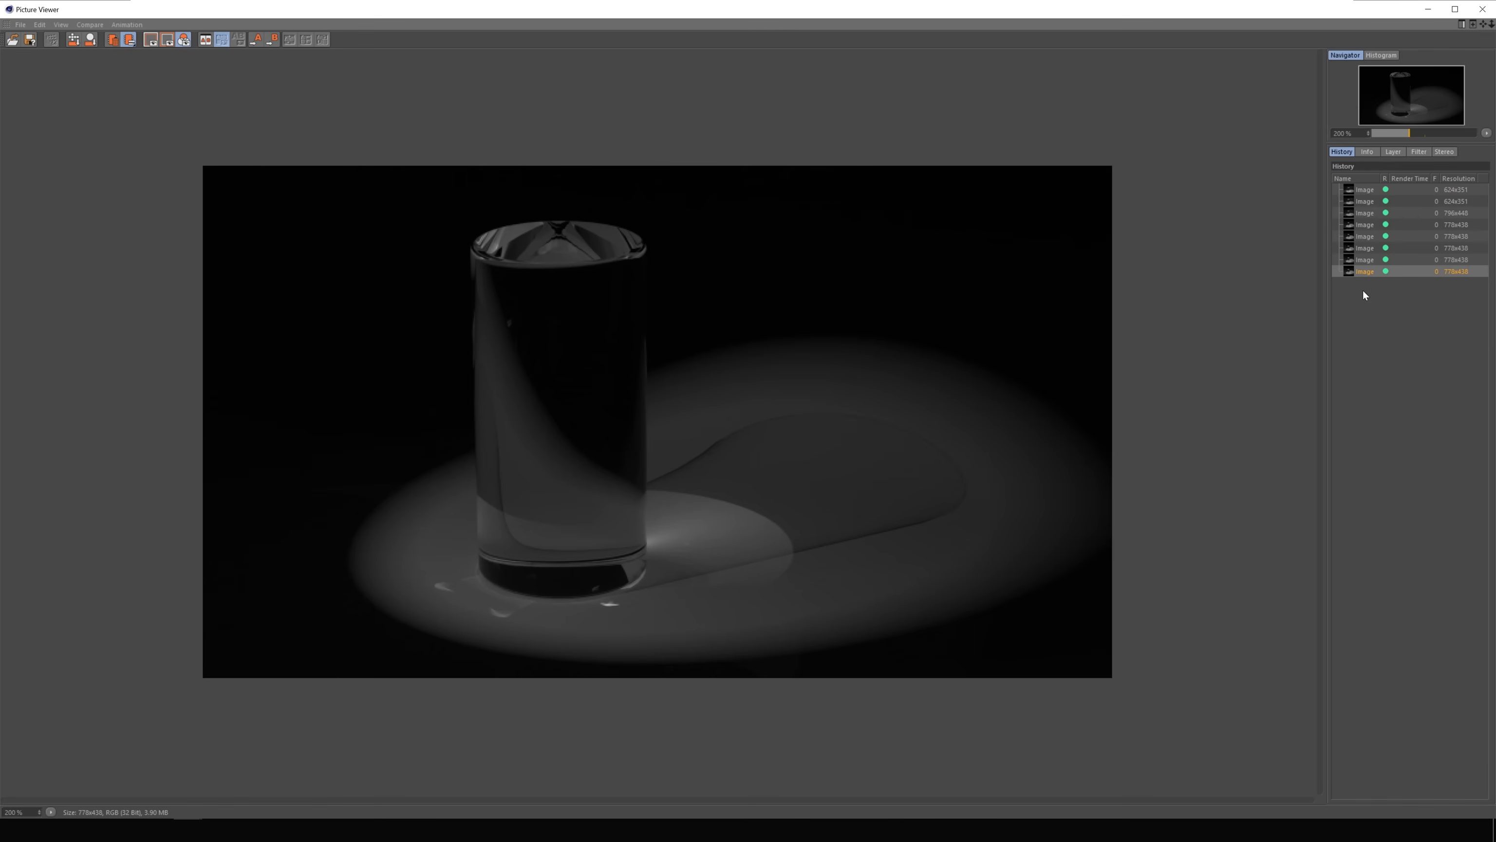
Compare the newest snapshot with the previous one at 200% and 100% zoom, examining the smoothness of the caustics.
left_click(1365, 260)
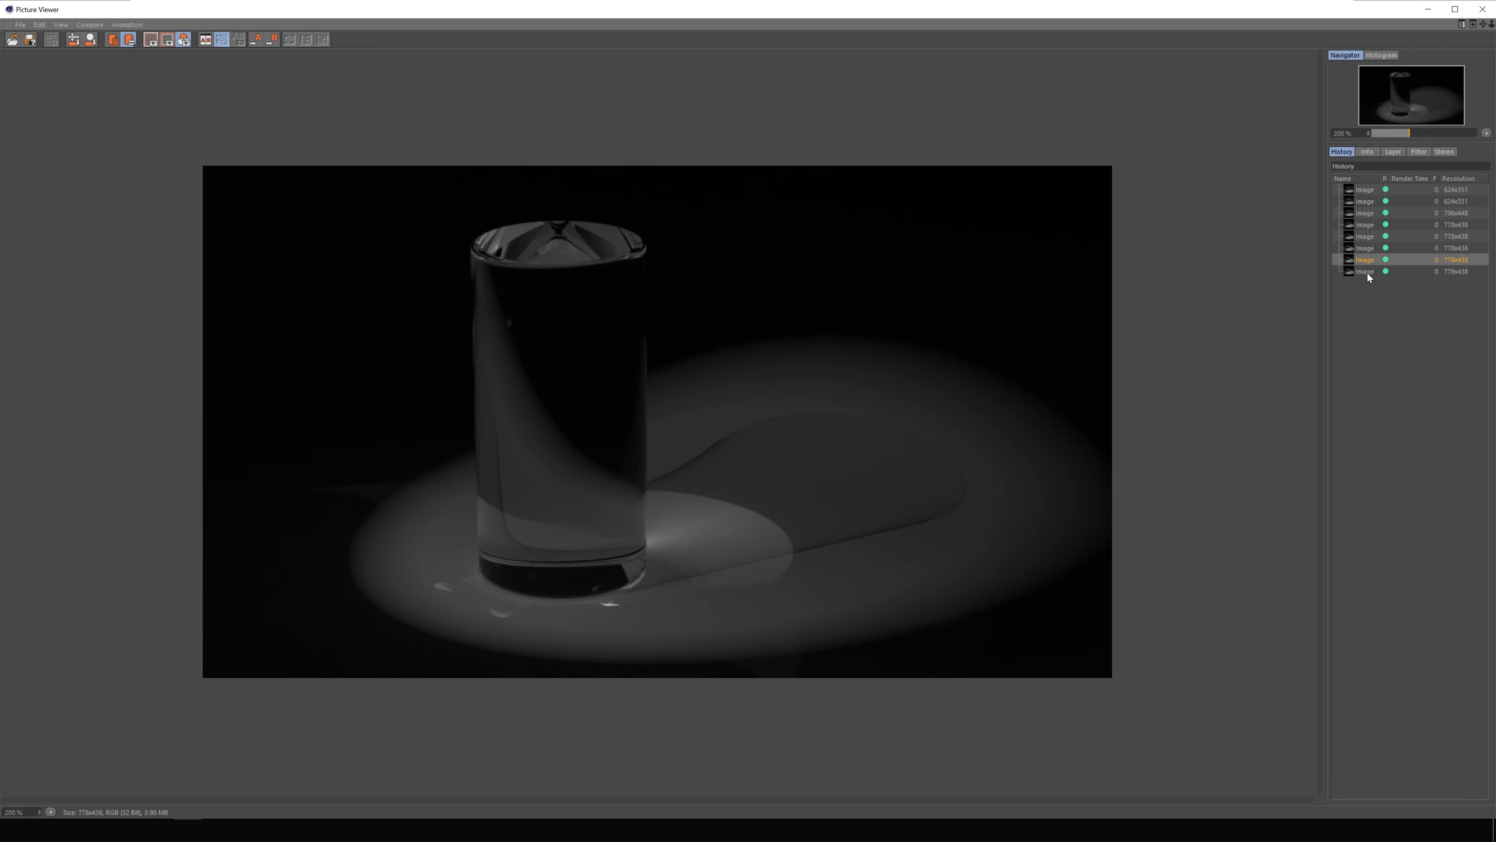
left_click(1366, 272)
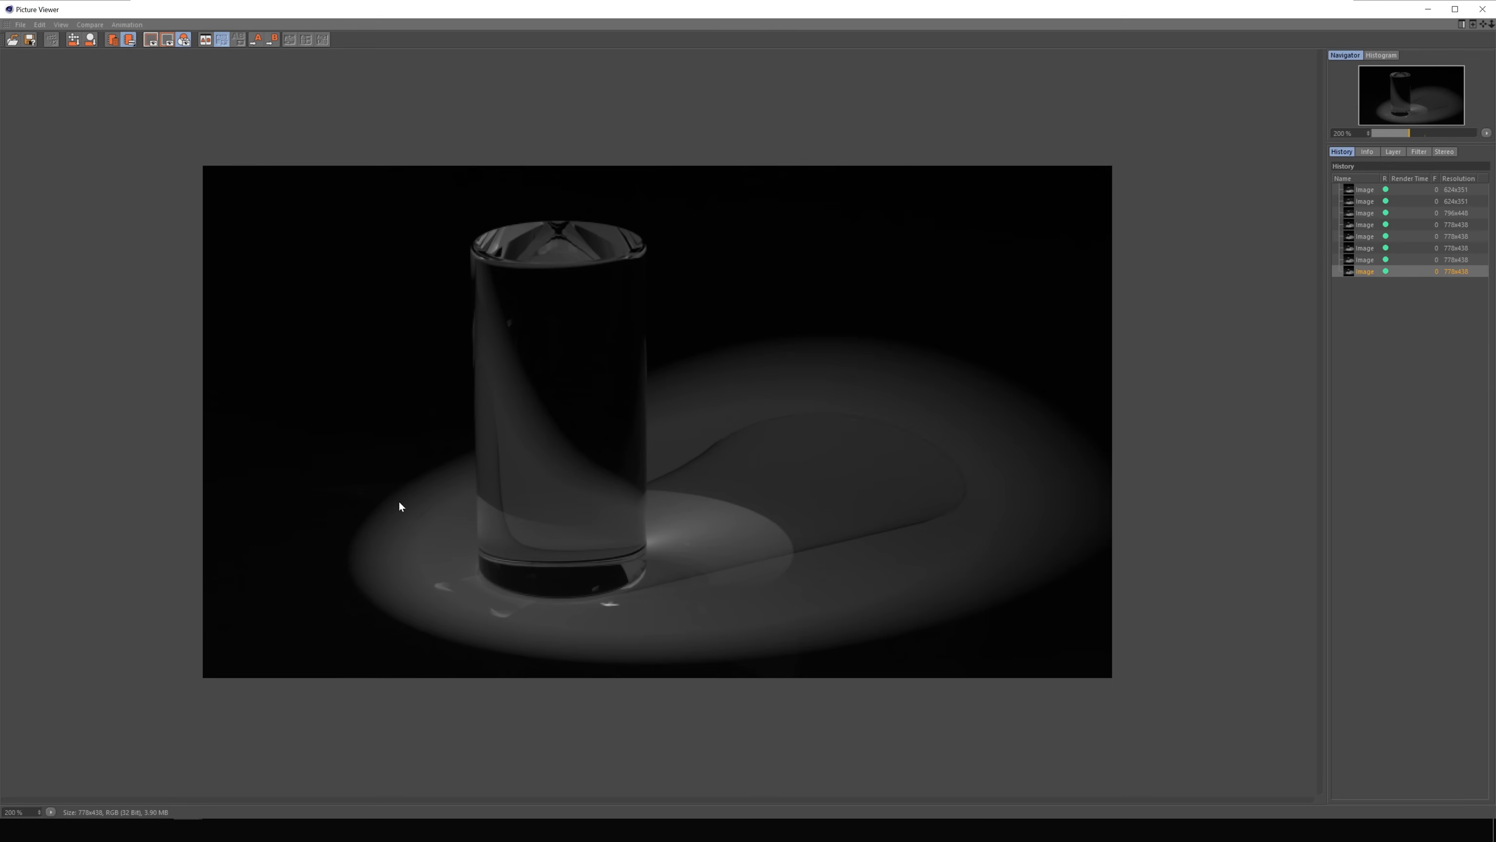
left_click(1373, 260)
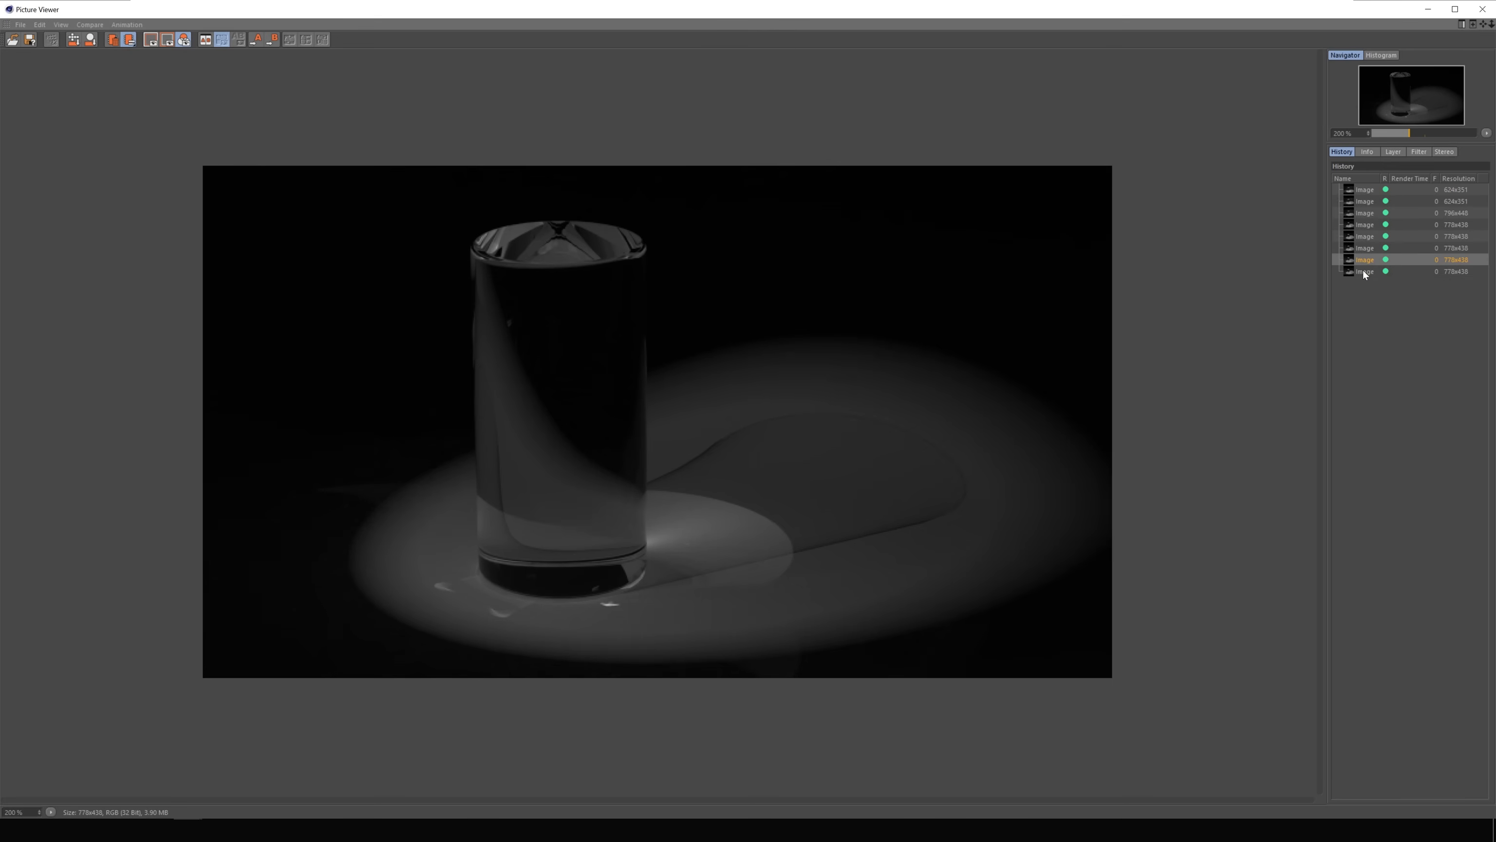
left_click(1363, 271)
left_click(39, 812)
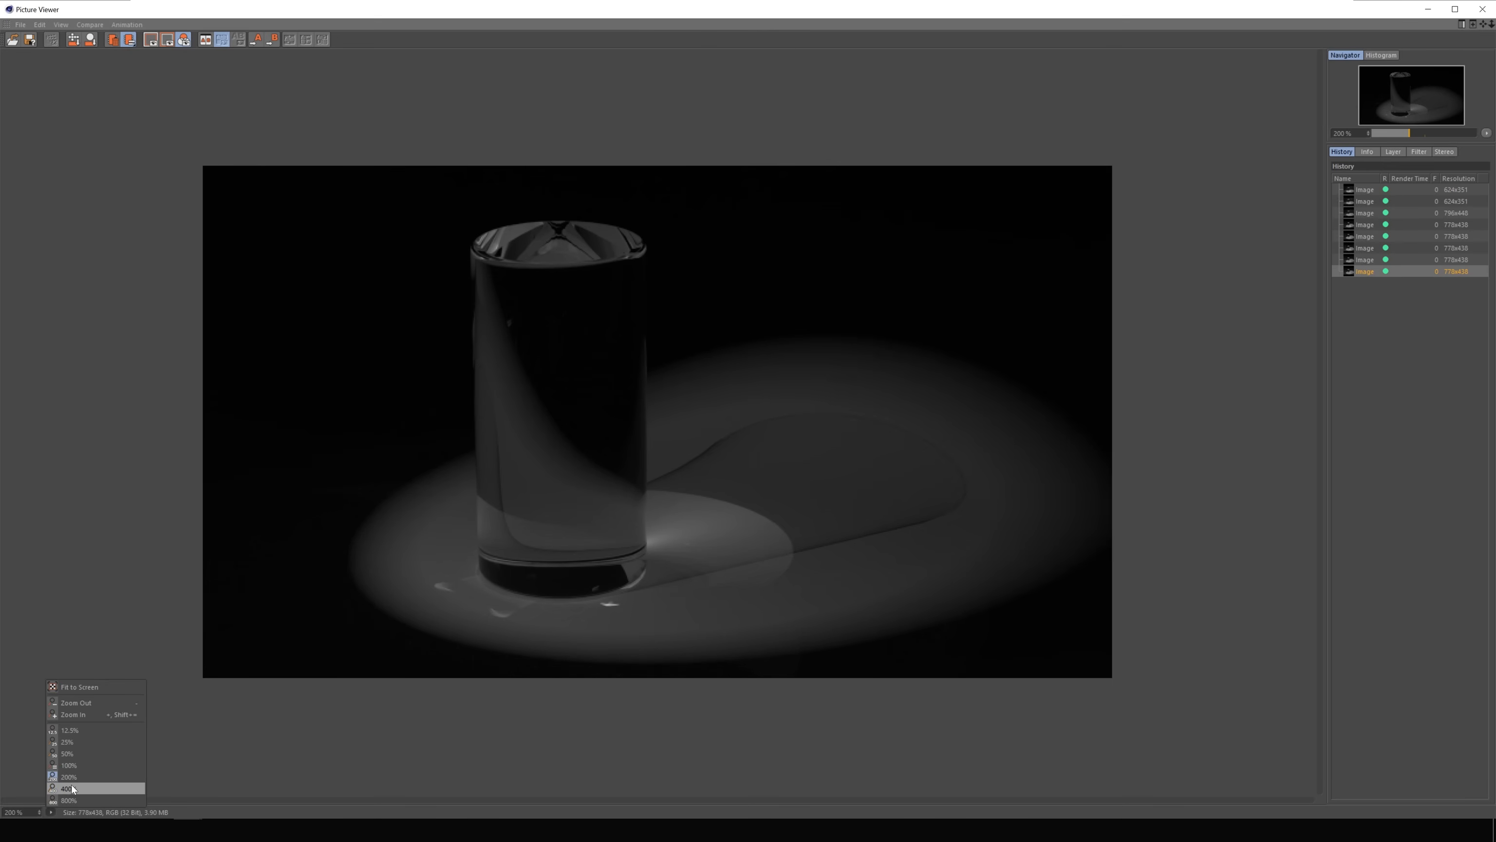
left_click(71, 765)
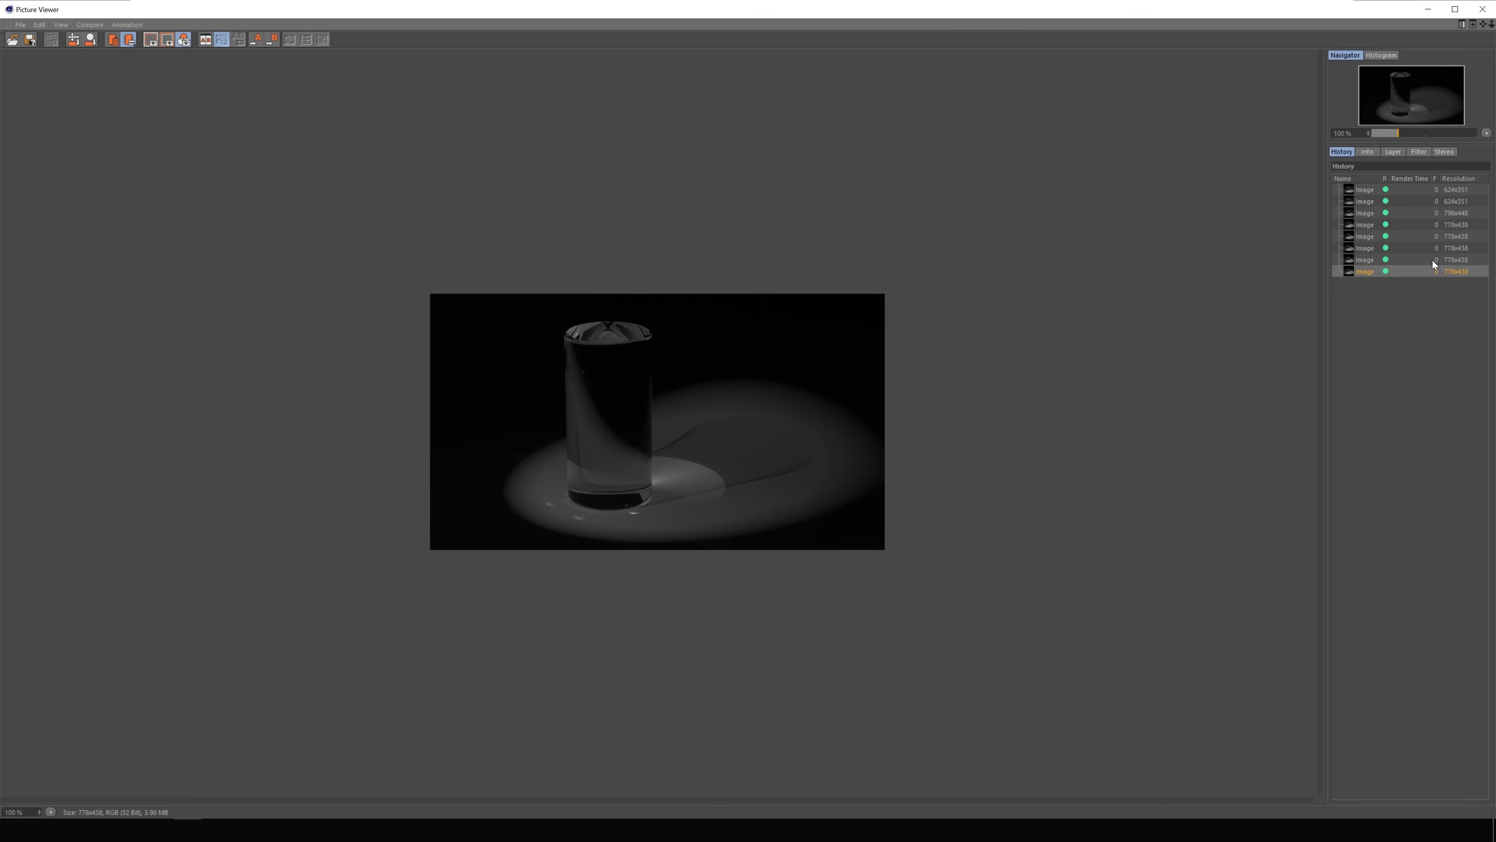
left_click(1366, 260)
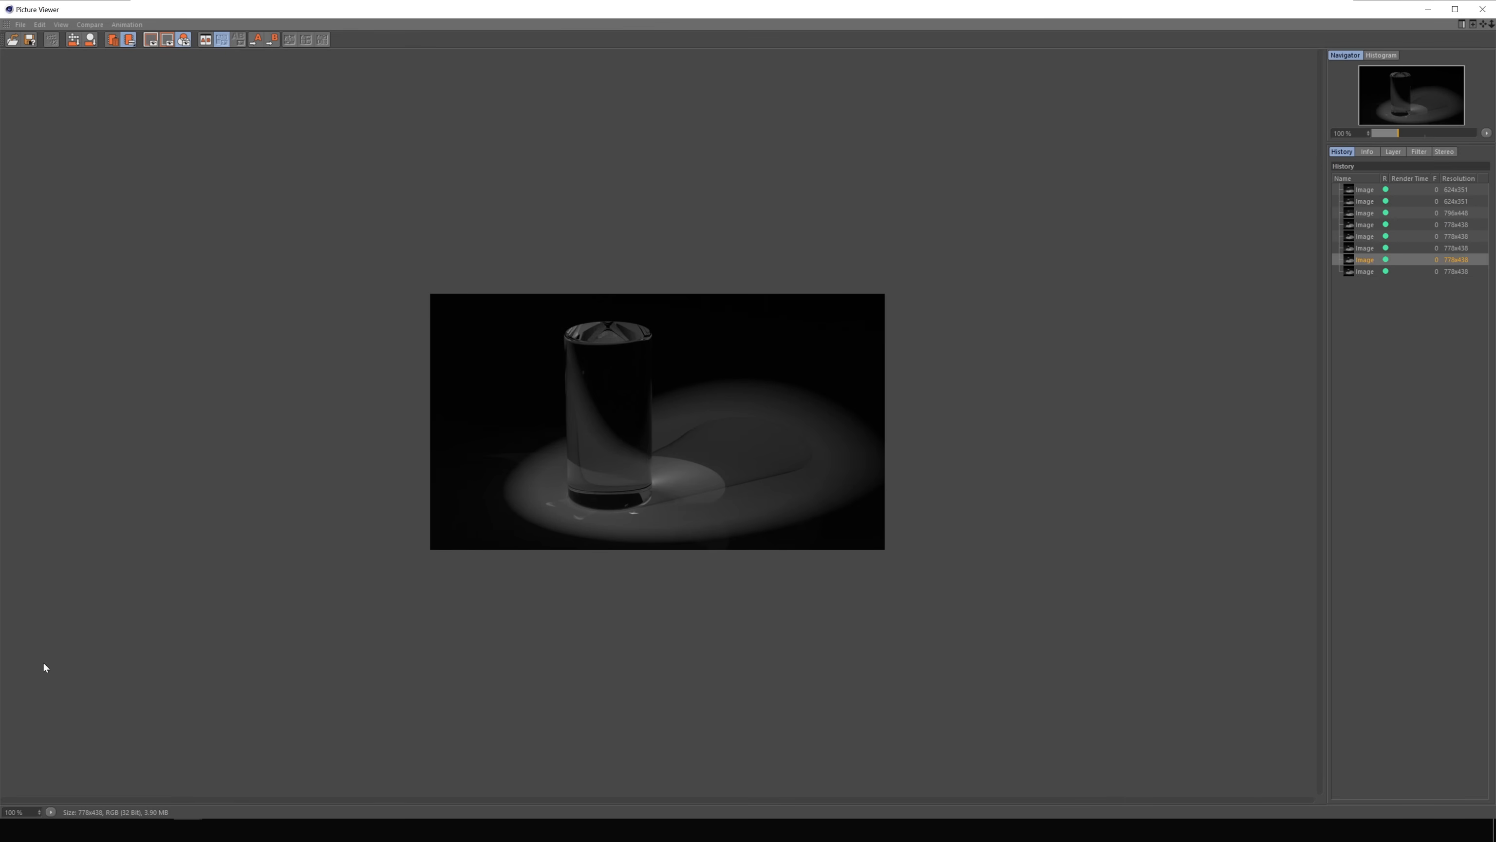
left_click(53, 815)
left_click(59, 771)
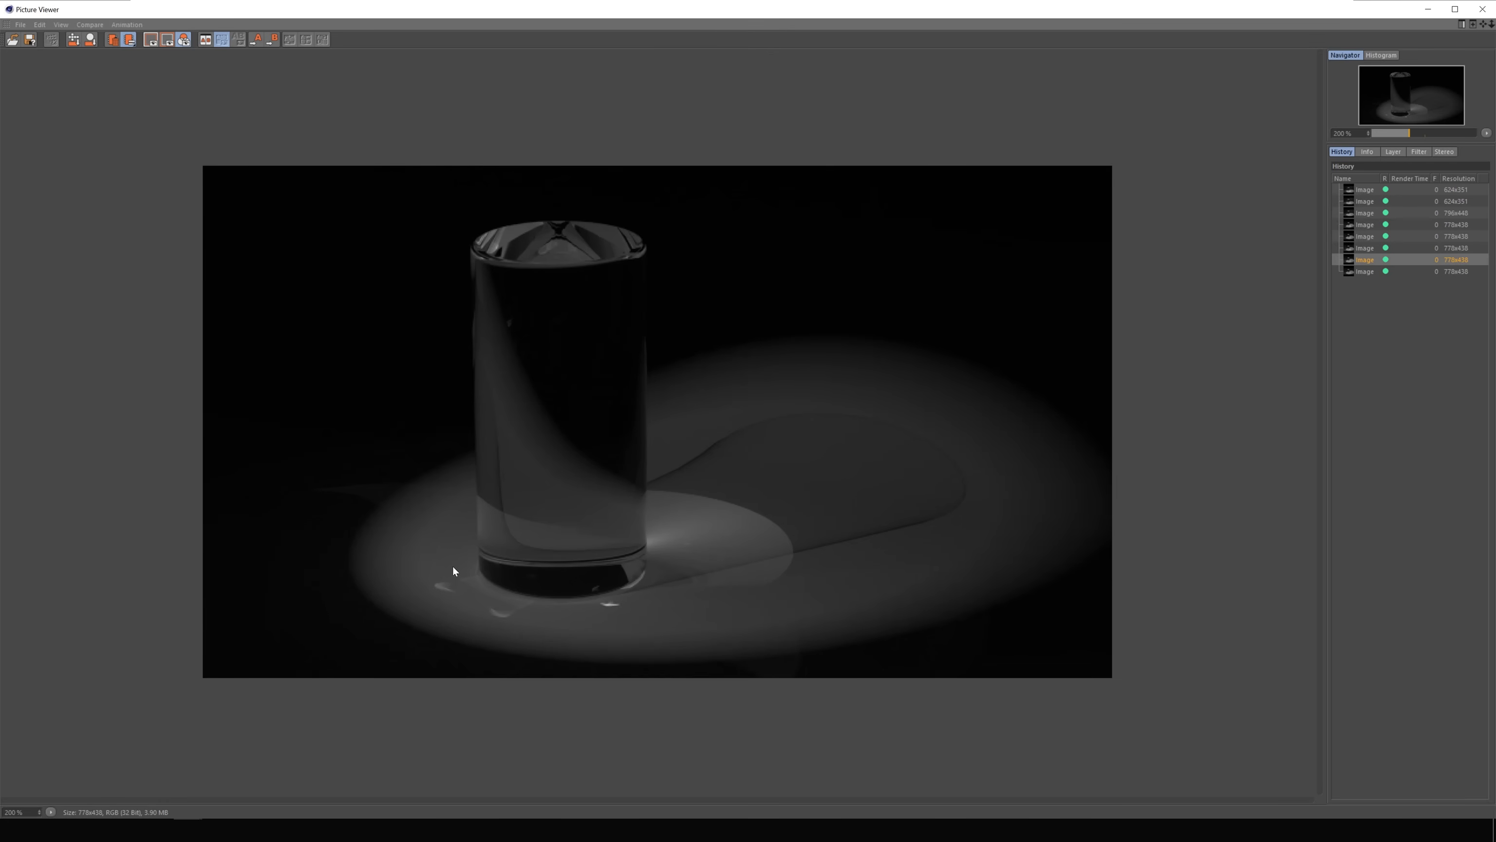
left_click(1482, 9)
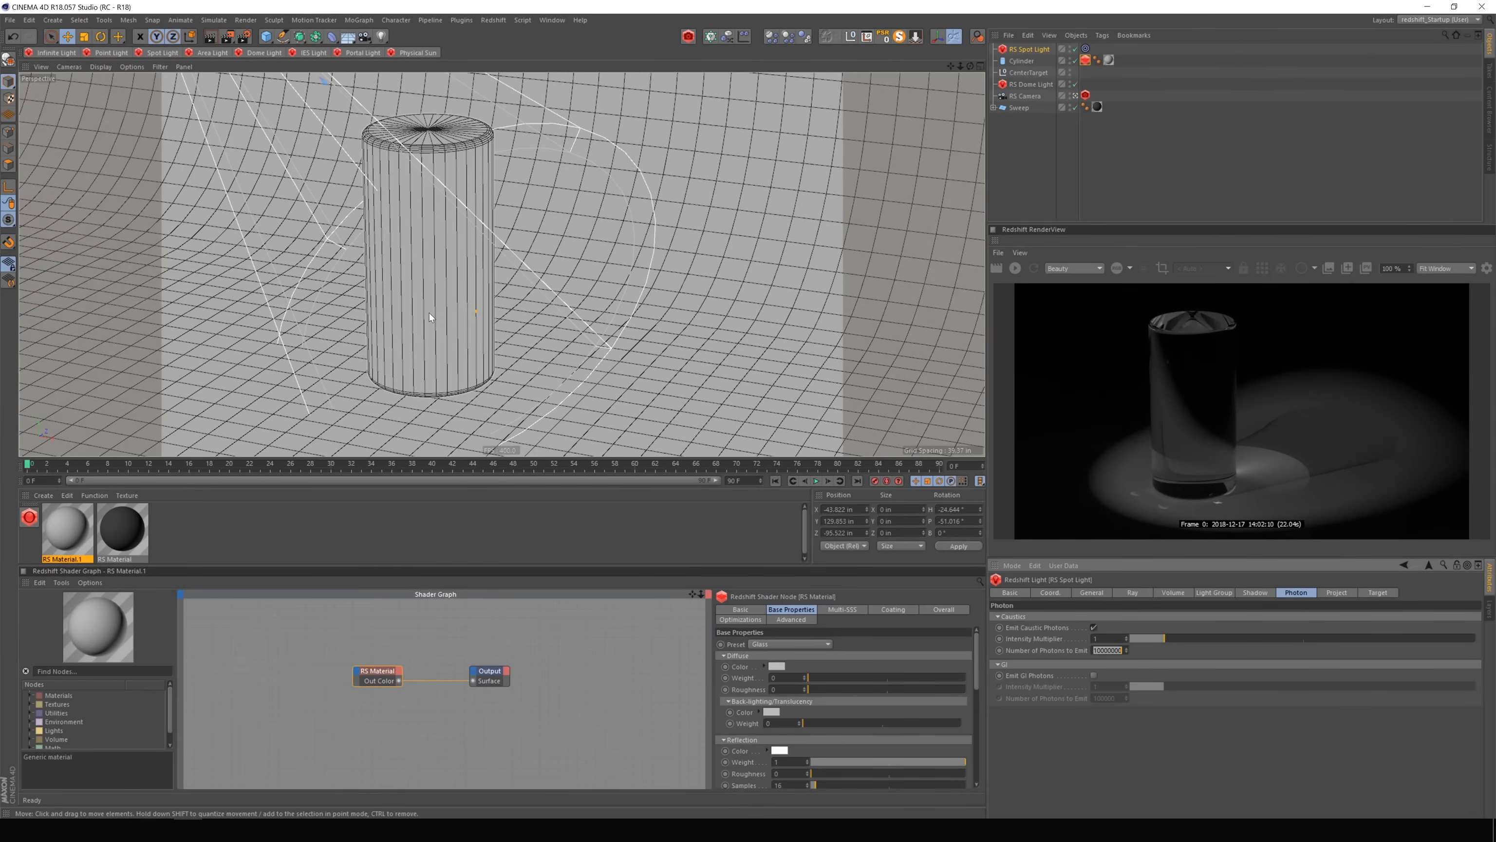
Override the cylinder's Redshift geometry: enable tessellation without Screen Space Adaptive, with minimum edge length 0 and maximum subdivisions 2.
left_click(1022, 61)
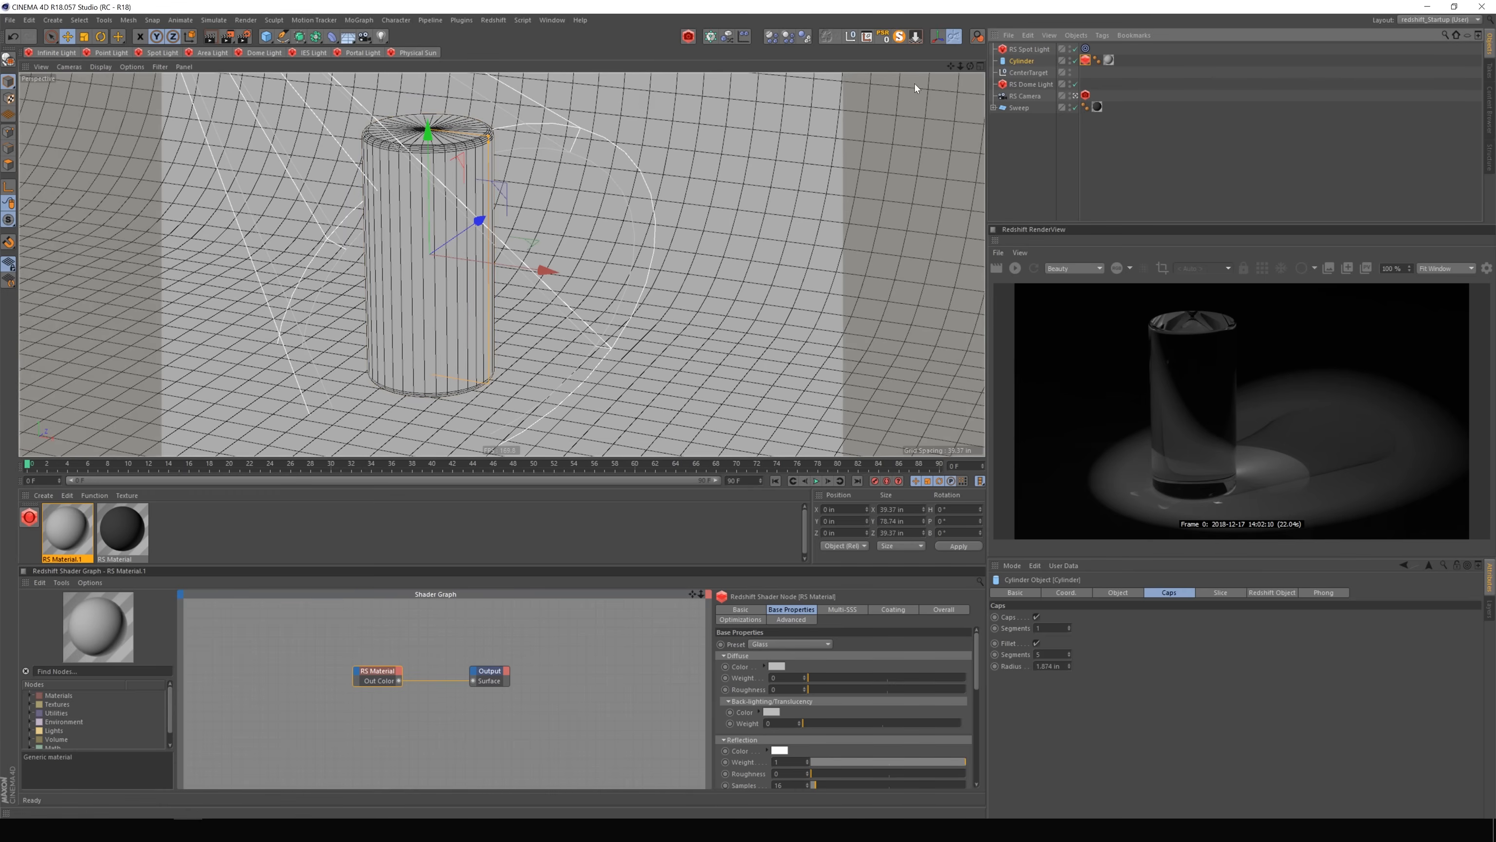
left_click(1086, 60)
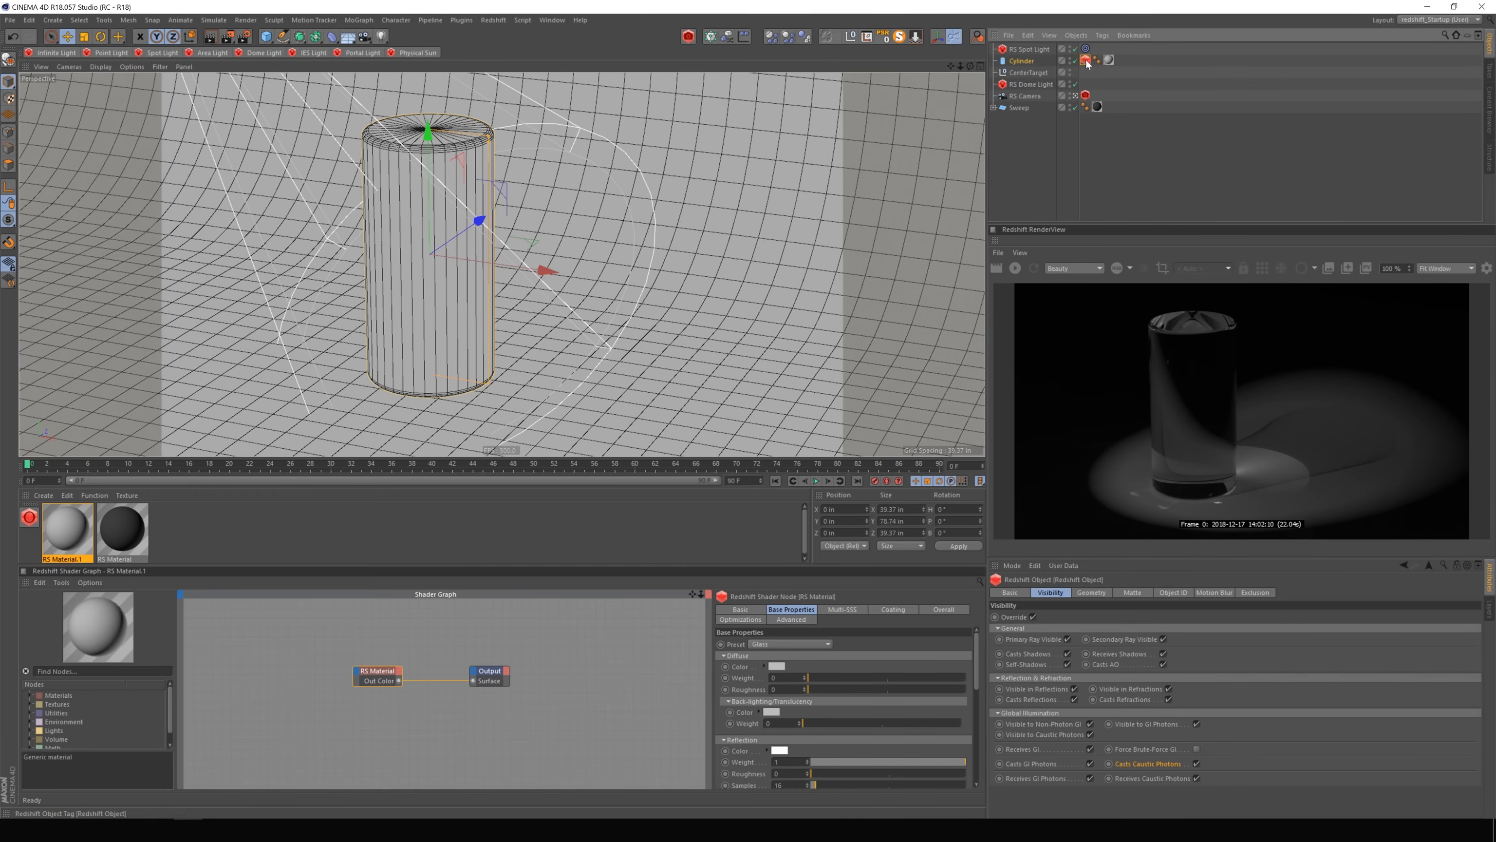
left_click(1094, 592)
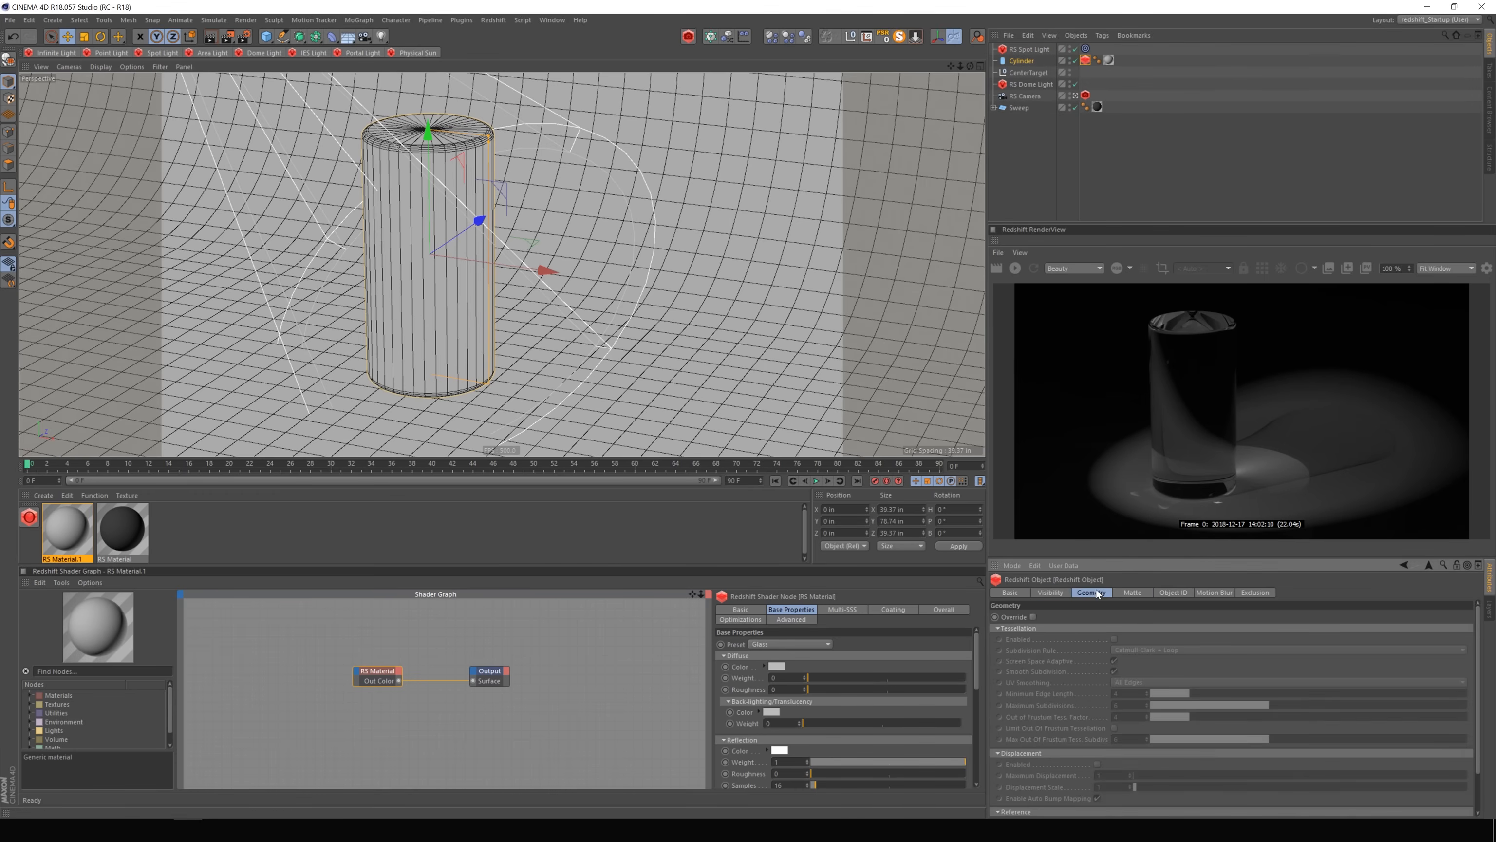
left_click(1033, 616)
left_click(1113, 638)
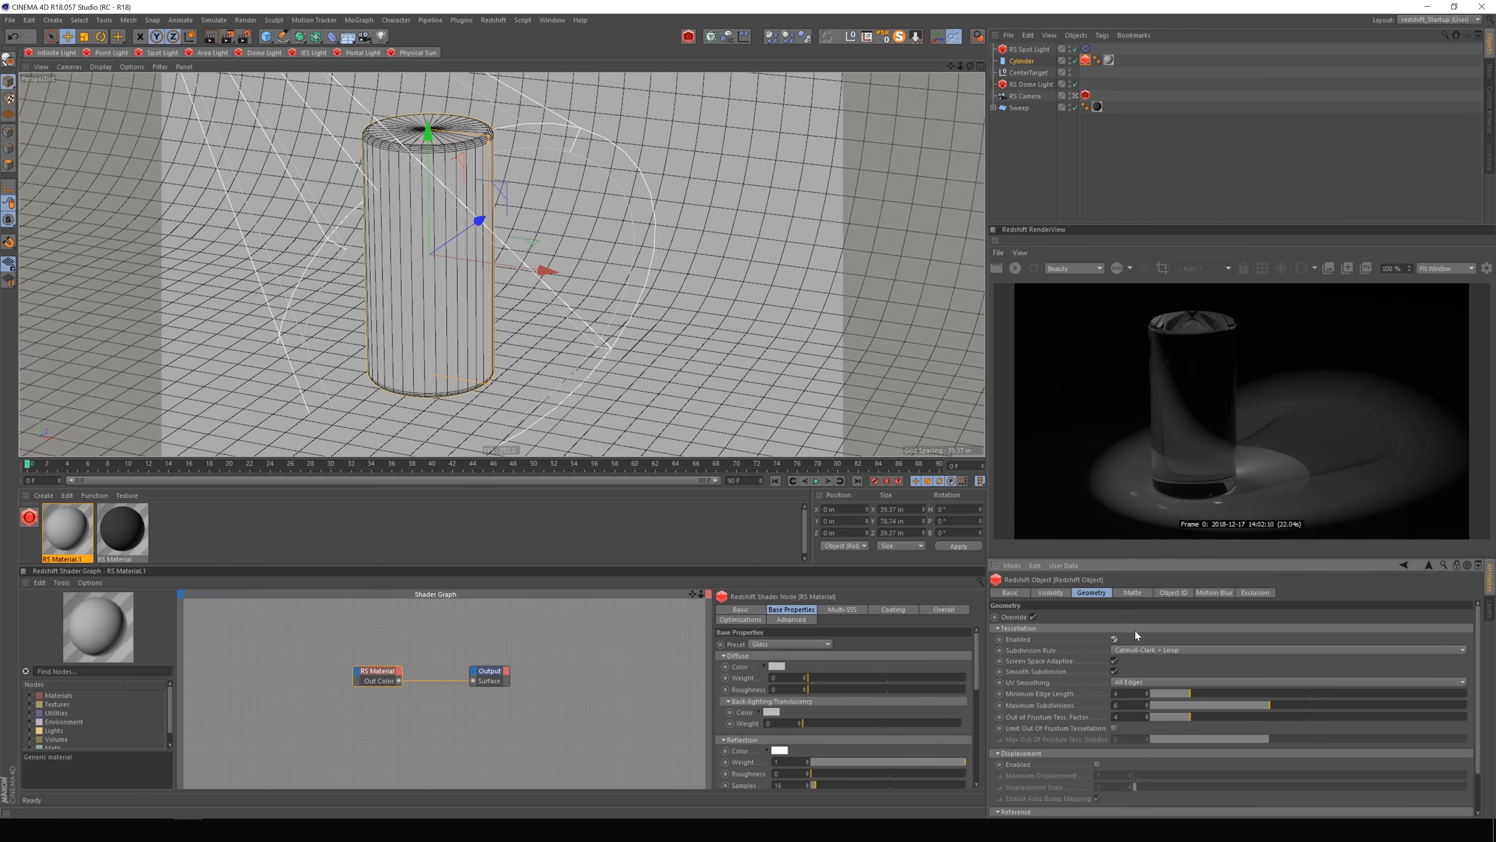
left_click(1114, 660)
type("2")
left_click_drag(1122, 705, 1081, 695)
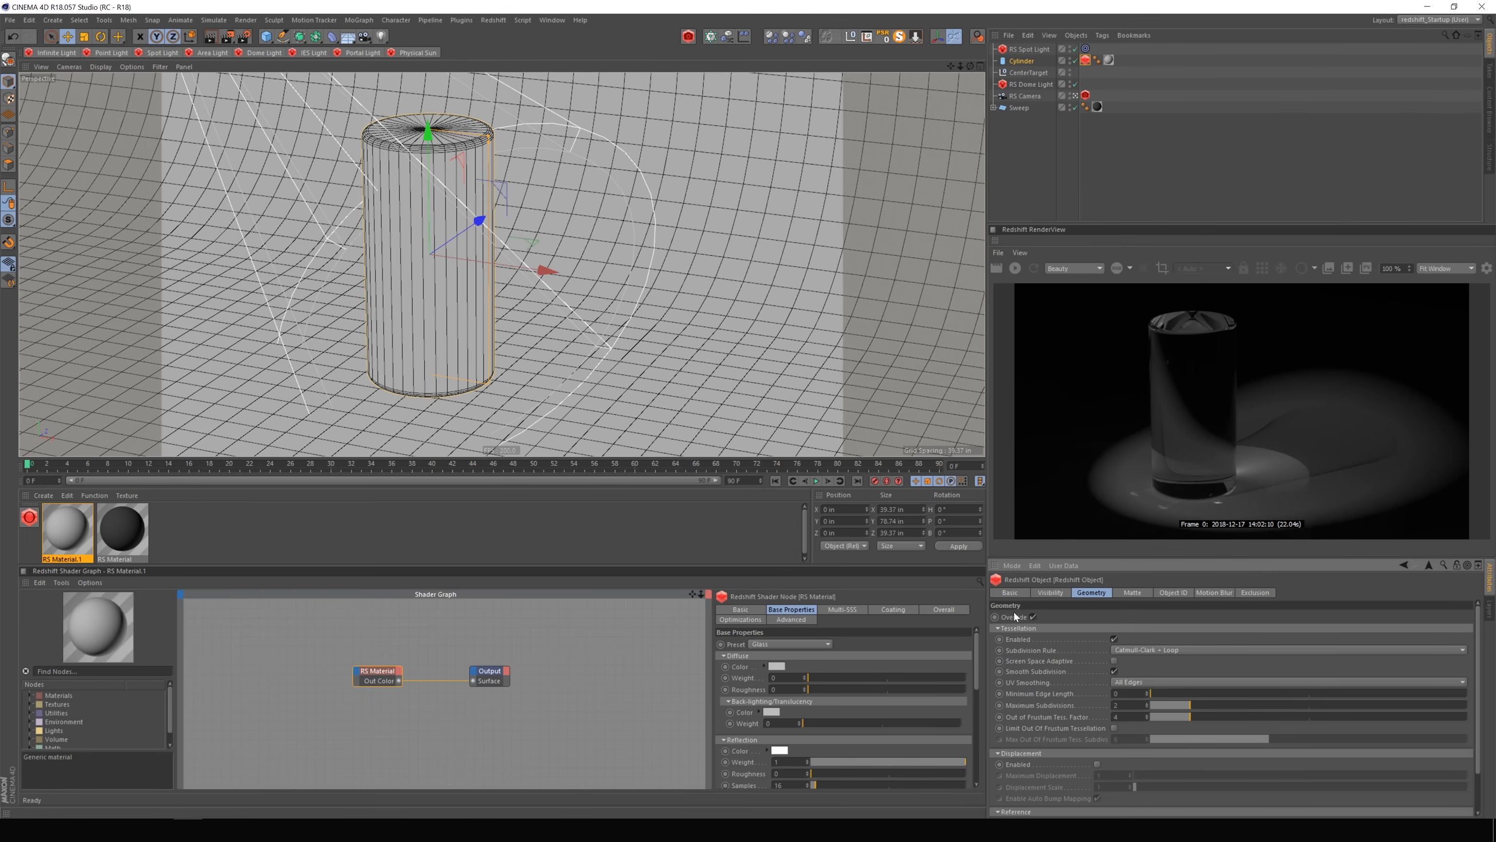
Re-render the preview with the tessellated cylinder and send it to the Picture Viewer.
left_click(1015, 269)
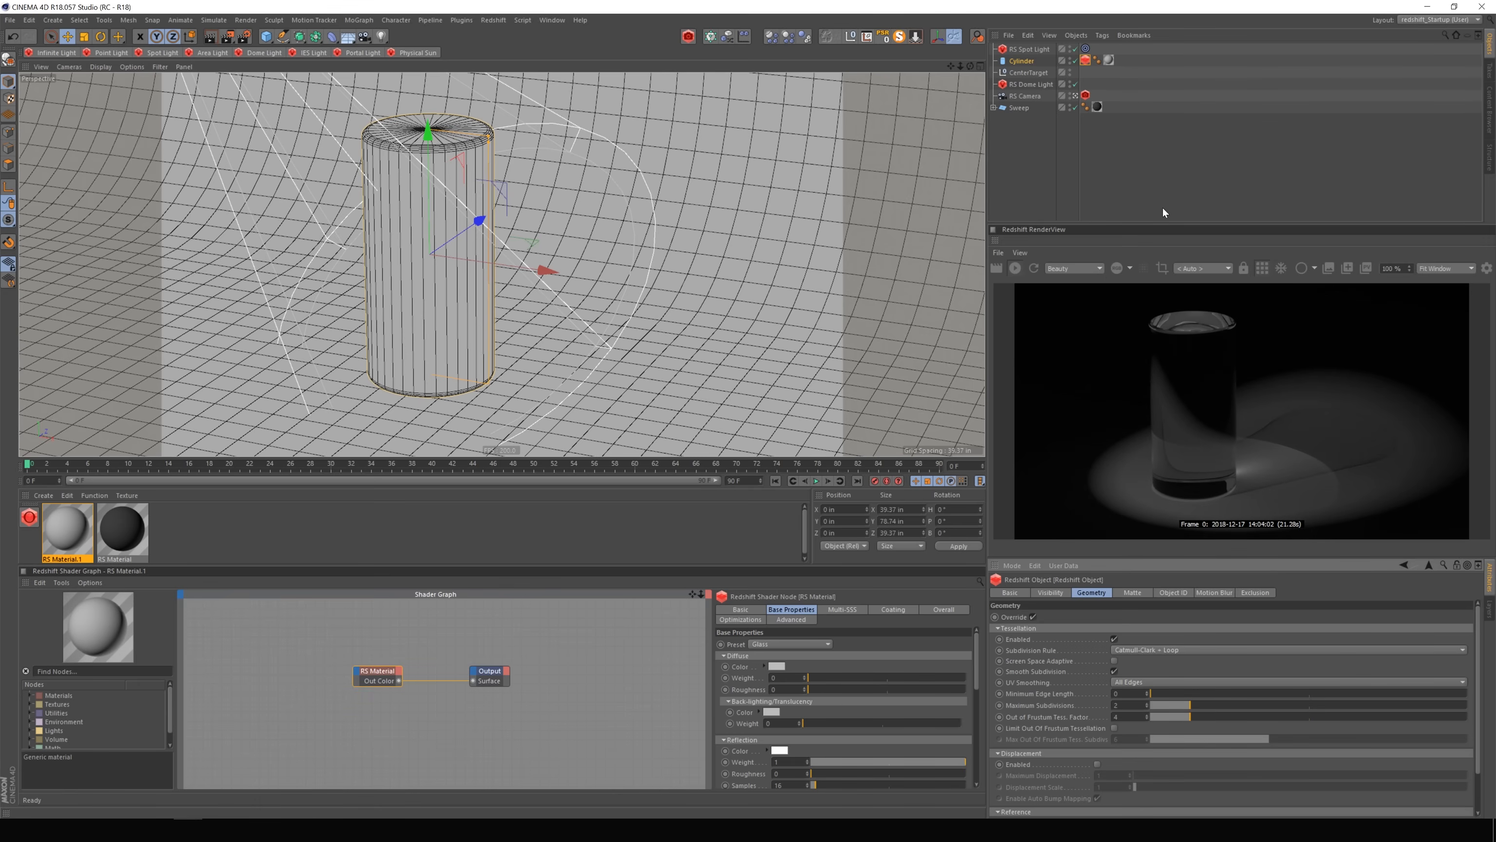
left_click(1031, 267)
left_click(1365, 268)
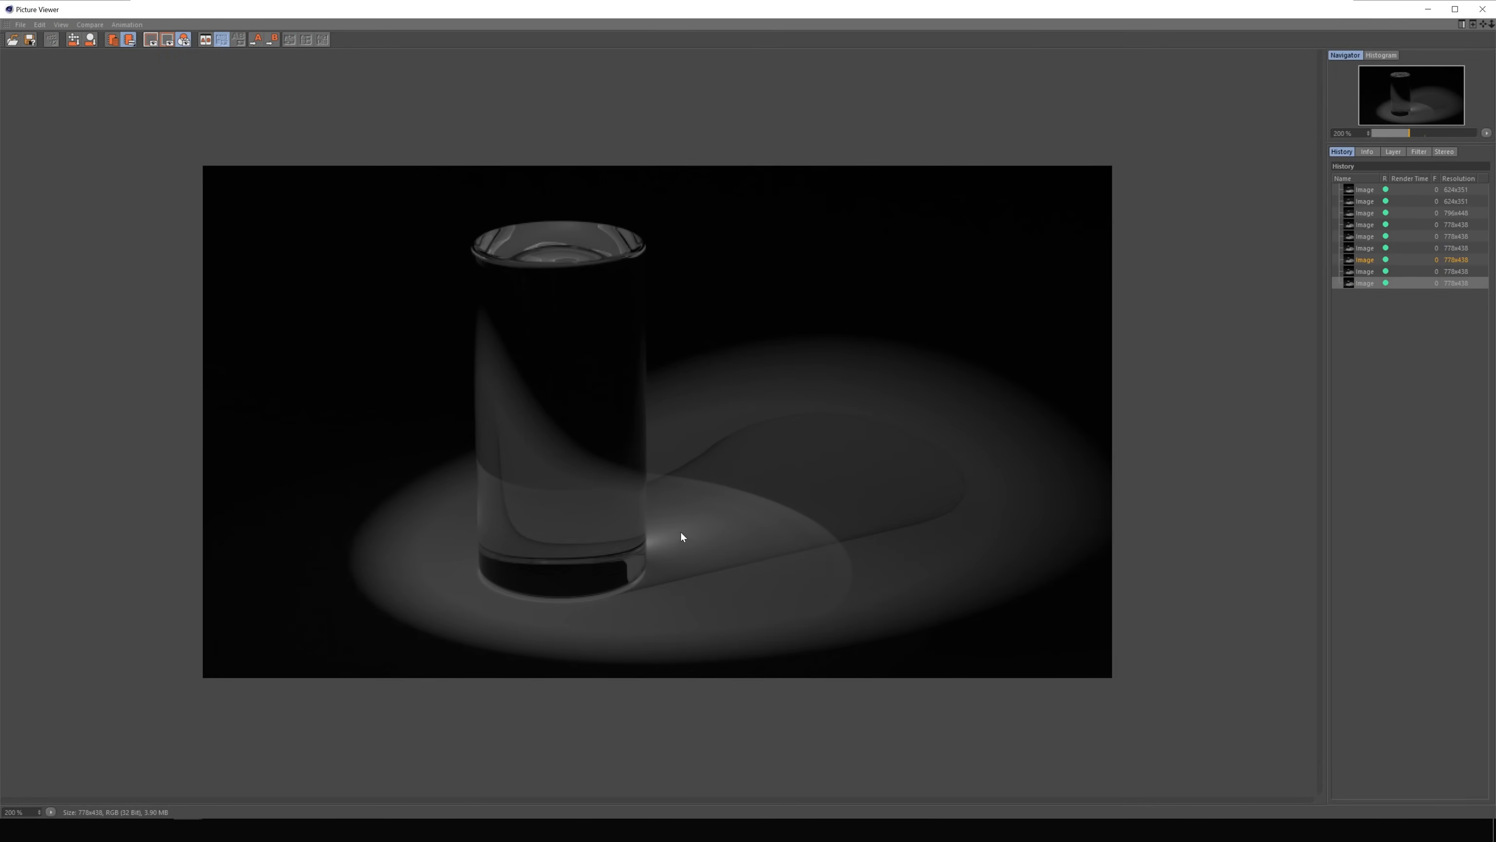
Compare the tessellated cylinder's snapshot with the previous one, examining the glass rim and the shape of the caustics.
left_click(1366, 272)
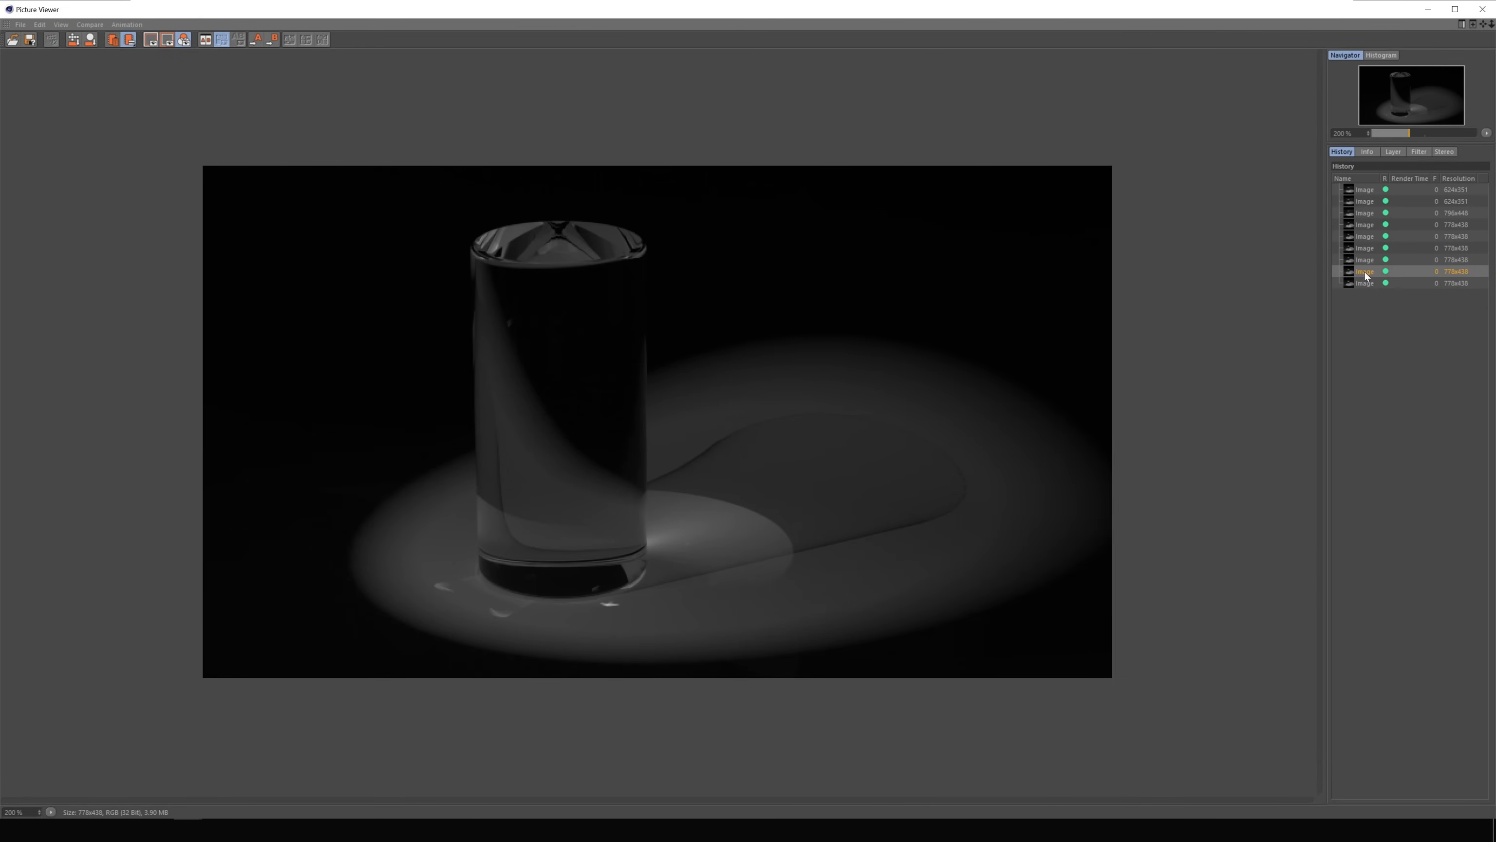
left_click(1366, 283)
left_click(1367, 273)
left_click(1367, 281)
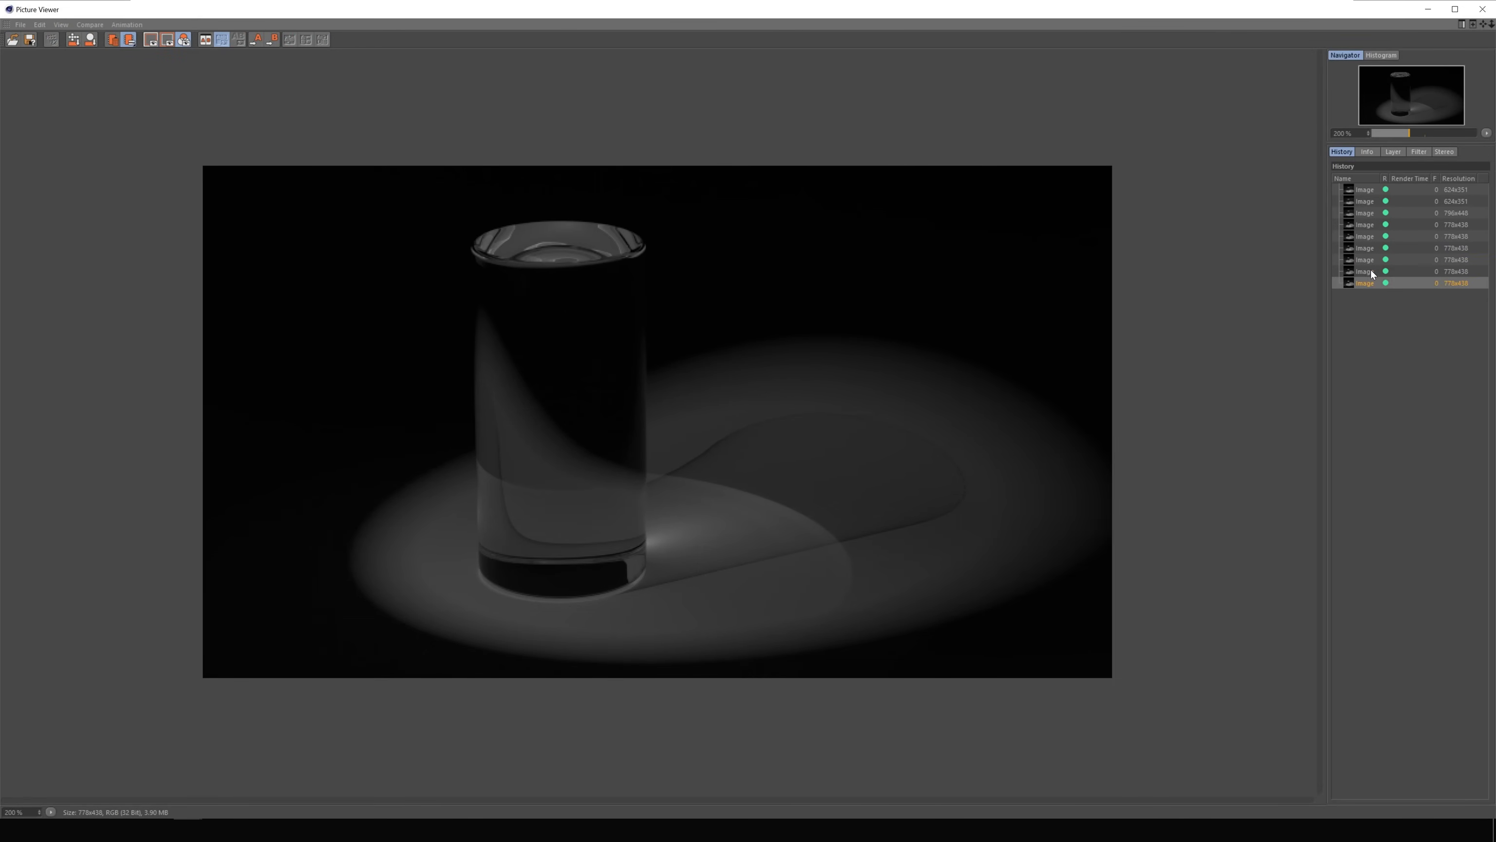
left_click(1373, 272)
left_click(1369, 281)
left_click(1375, 270)
left_click(1372, 280)
left_click(1362, 271)
left_click(1366, 282)
left_click(1366, 273)
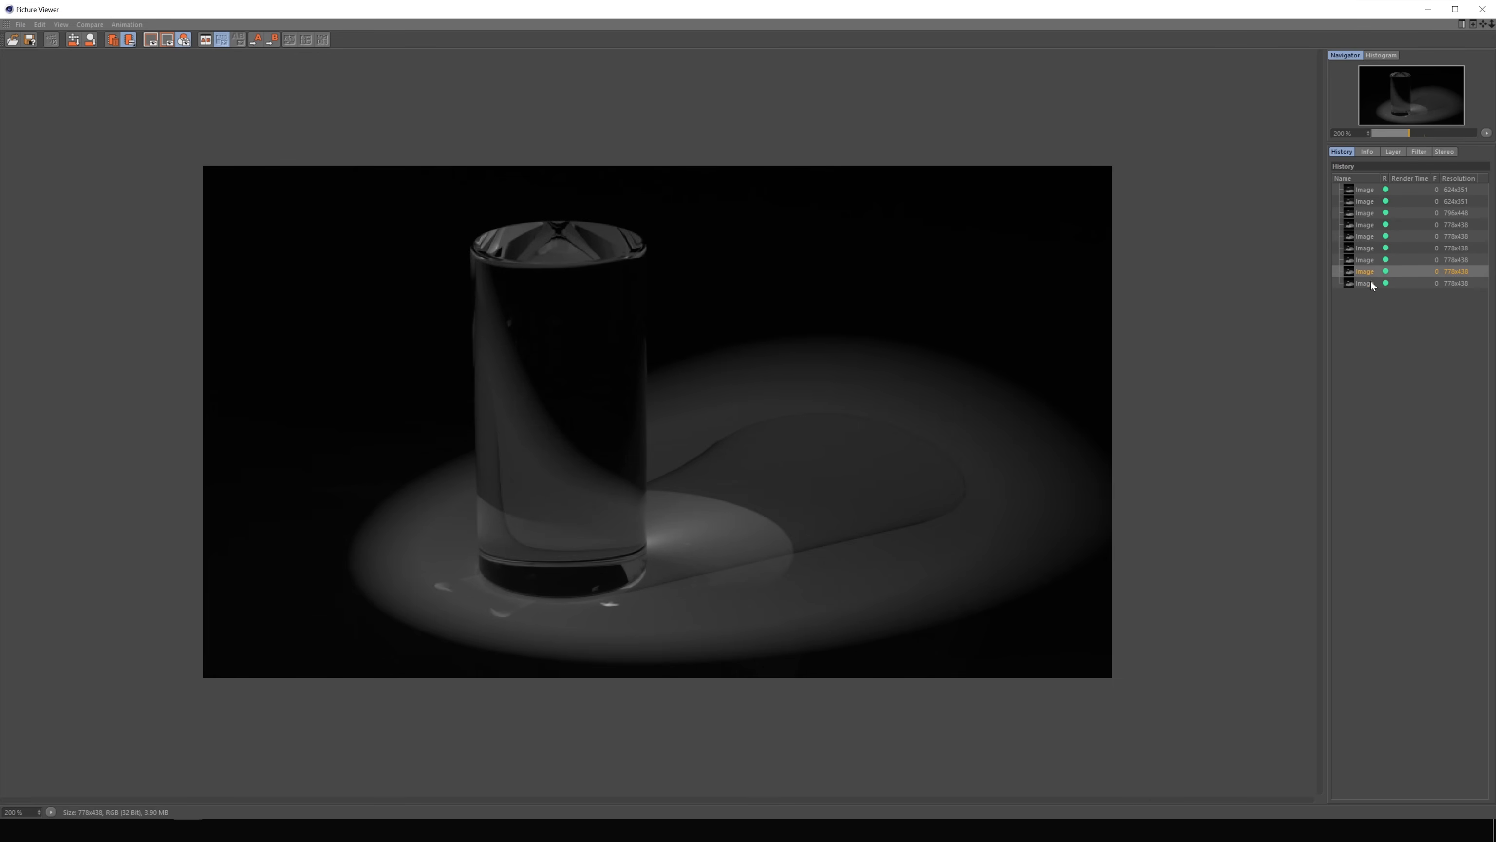
left_click(1370, 282)
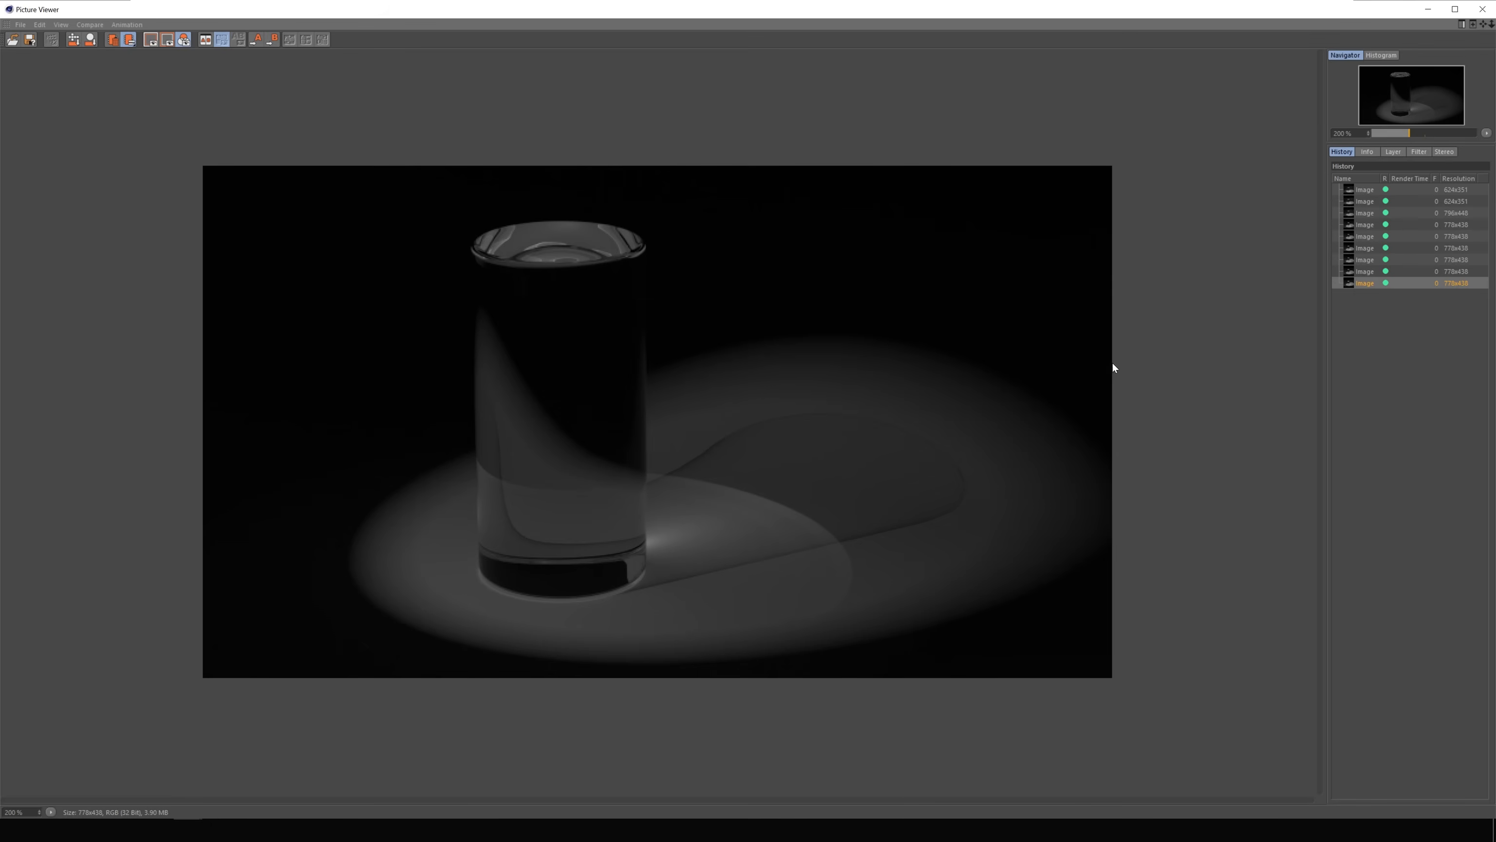
left_click(1364, 272)
left_click(1368, 283)
left_click(1482, 9)
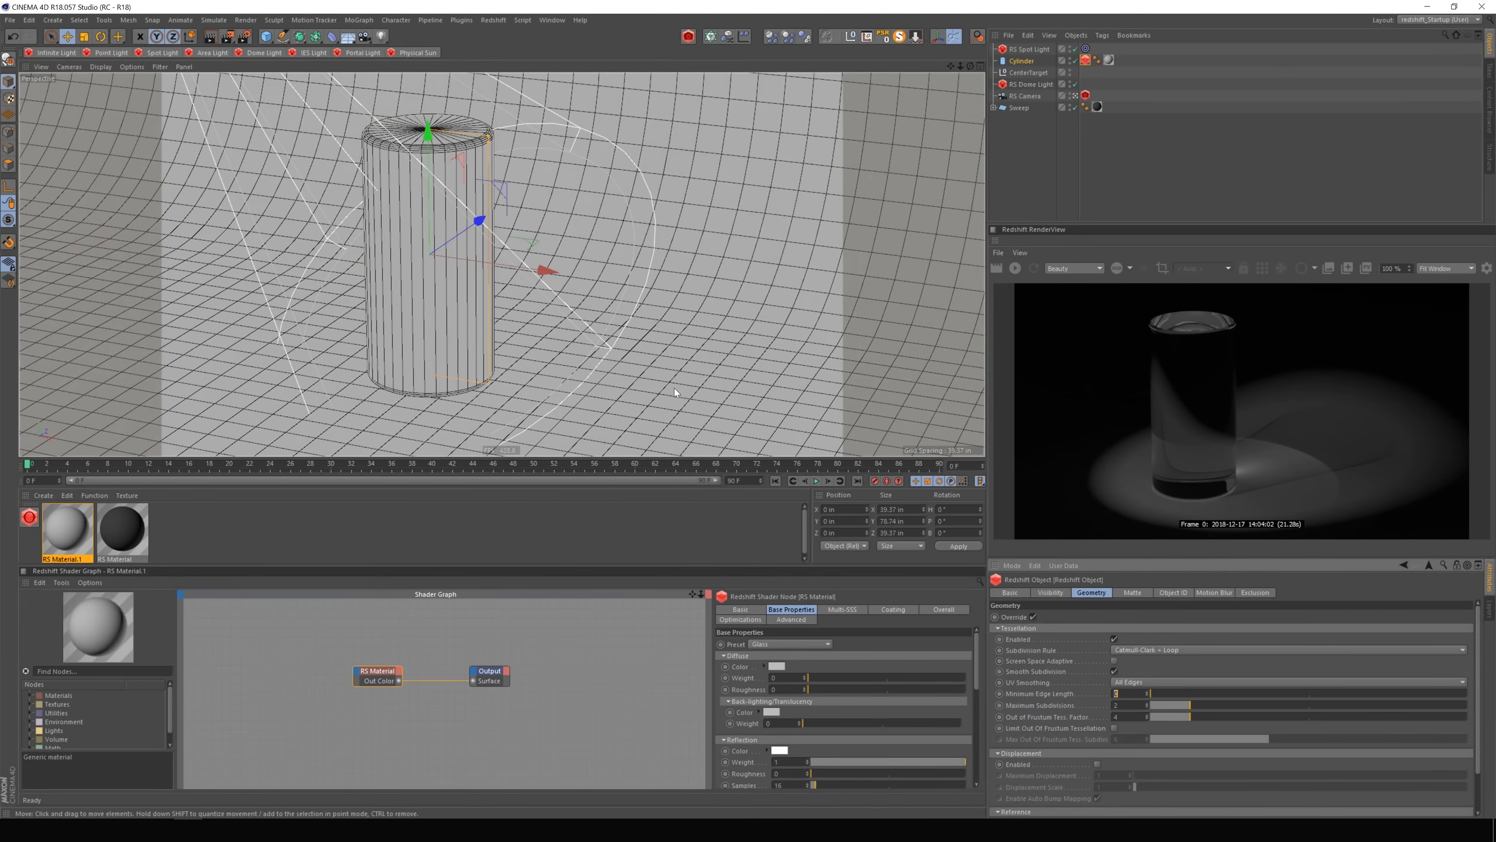
Rework the cylinder into an editable hollow glass by extruding its polygons to form the inner wall.
left_click(1023, 62)
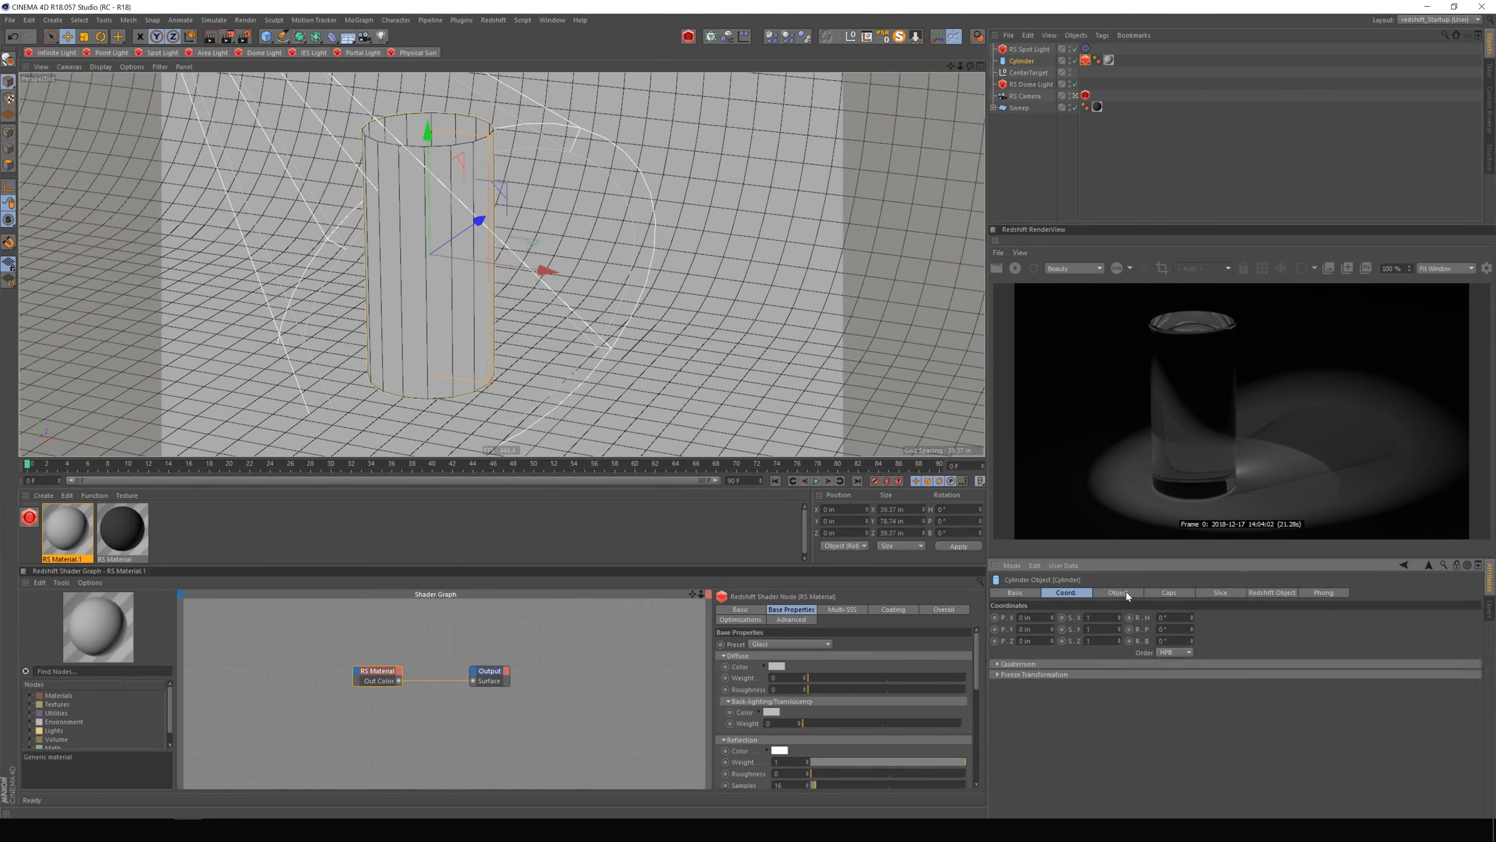
left_click(1125, 592)
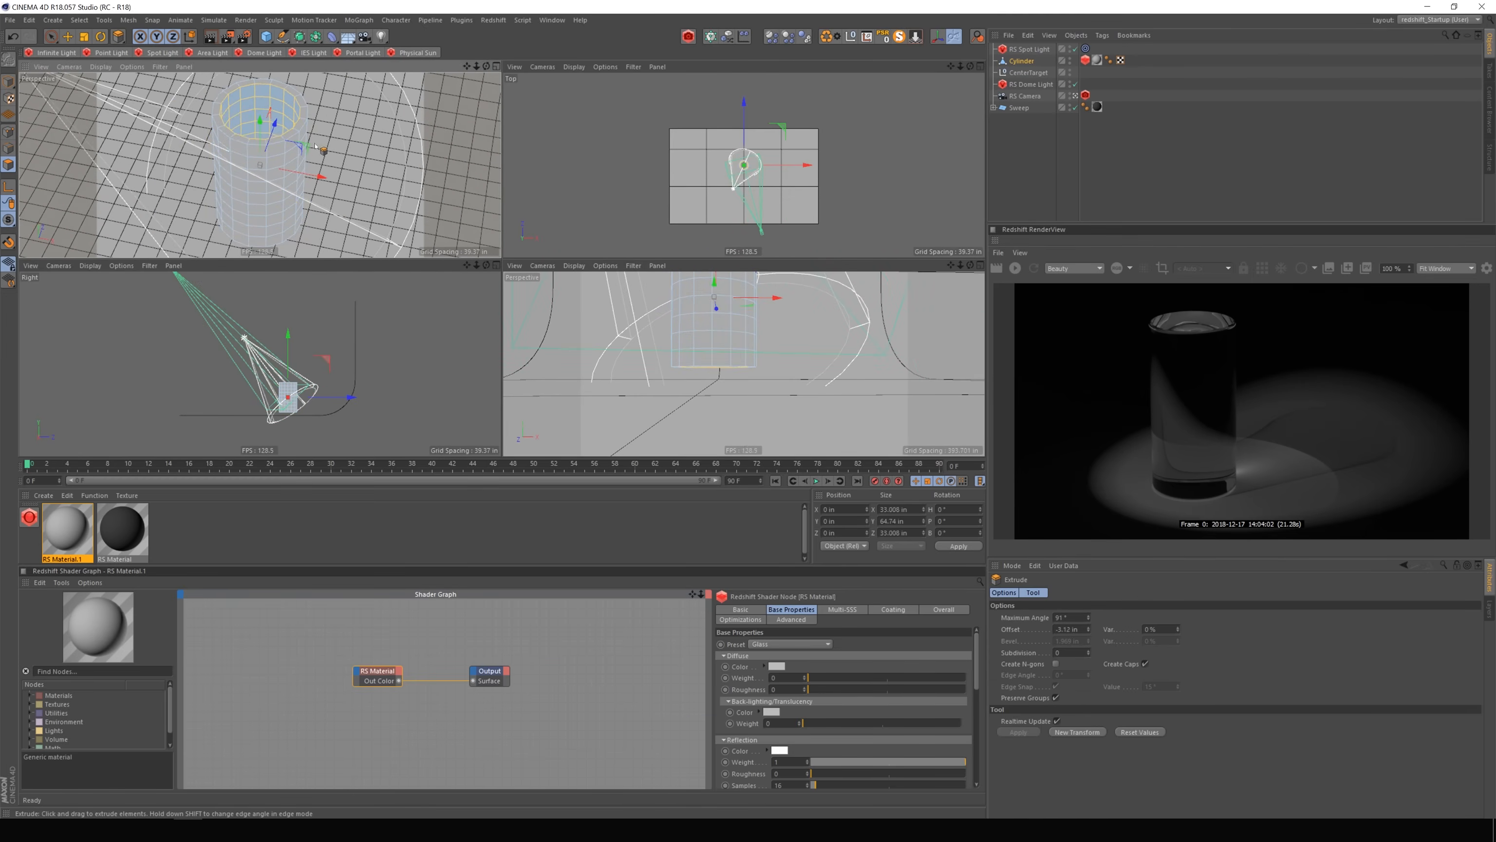
left_click_drag(487, 67, 486, 95)
key("ctrl+z")
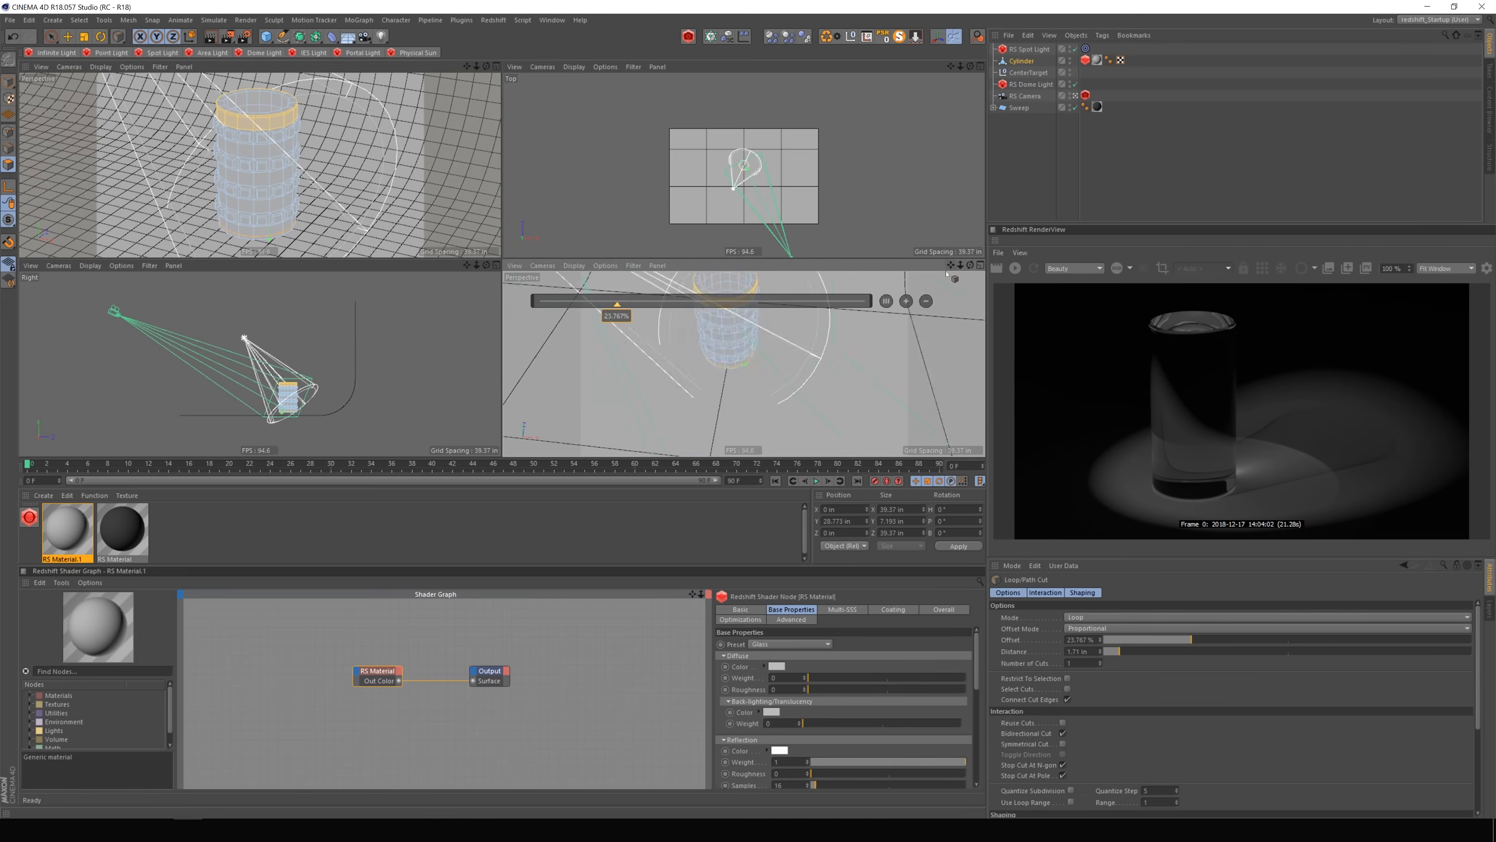
Add loop cuts and raised blocks in rings around the glass, and twist it with a Limited-mode Twist deformer.
key("m")
scroll(287, 413, "up", 20)
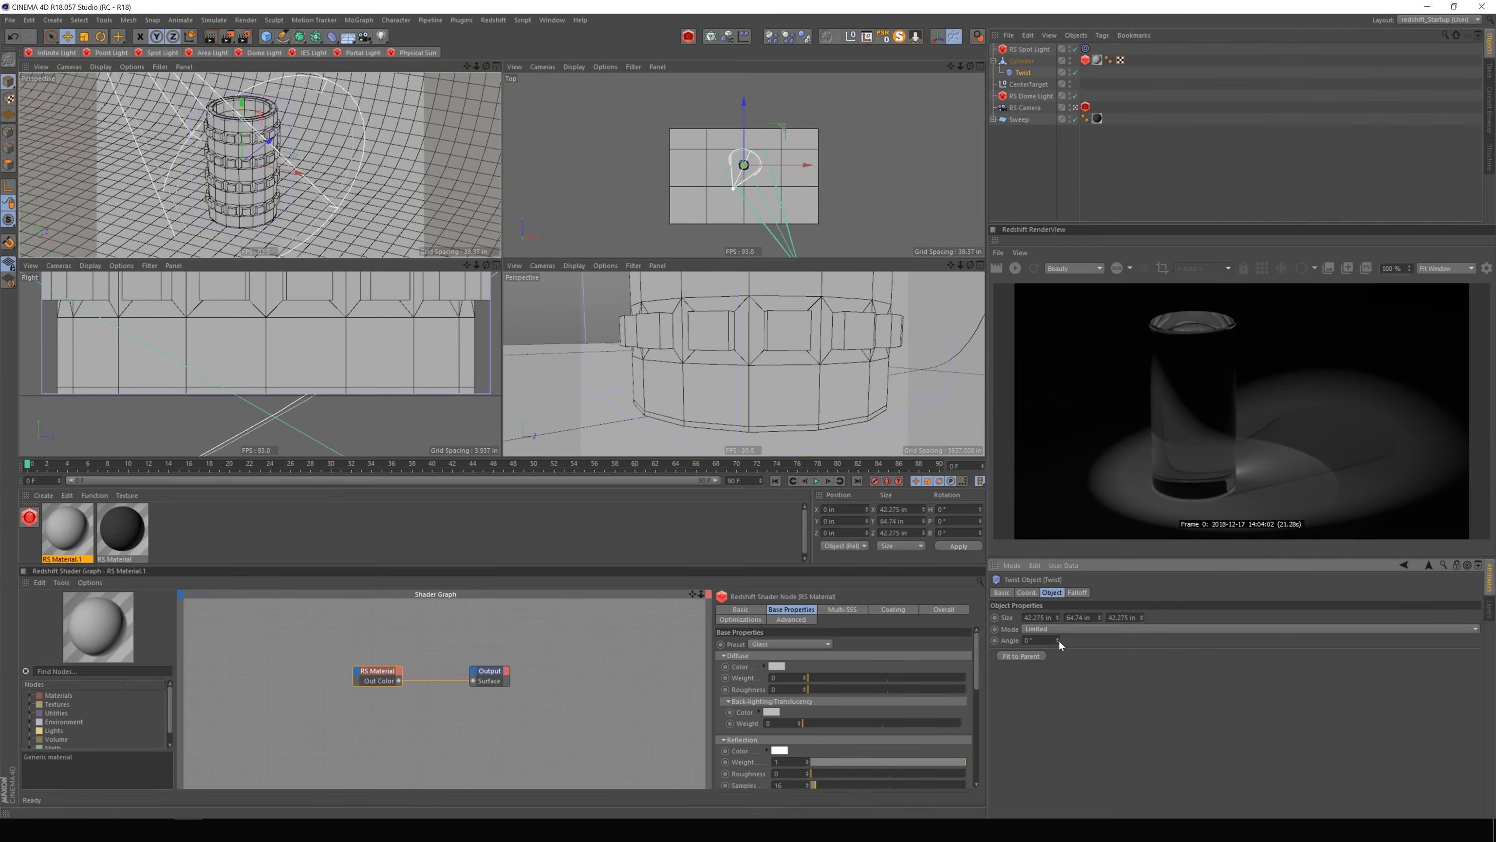
left_click_drag(1058, 640, 1212, 347)
left_click(1021, 60)
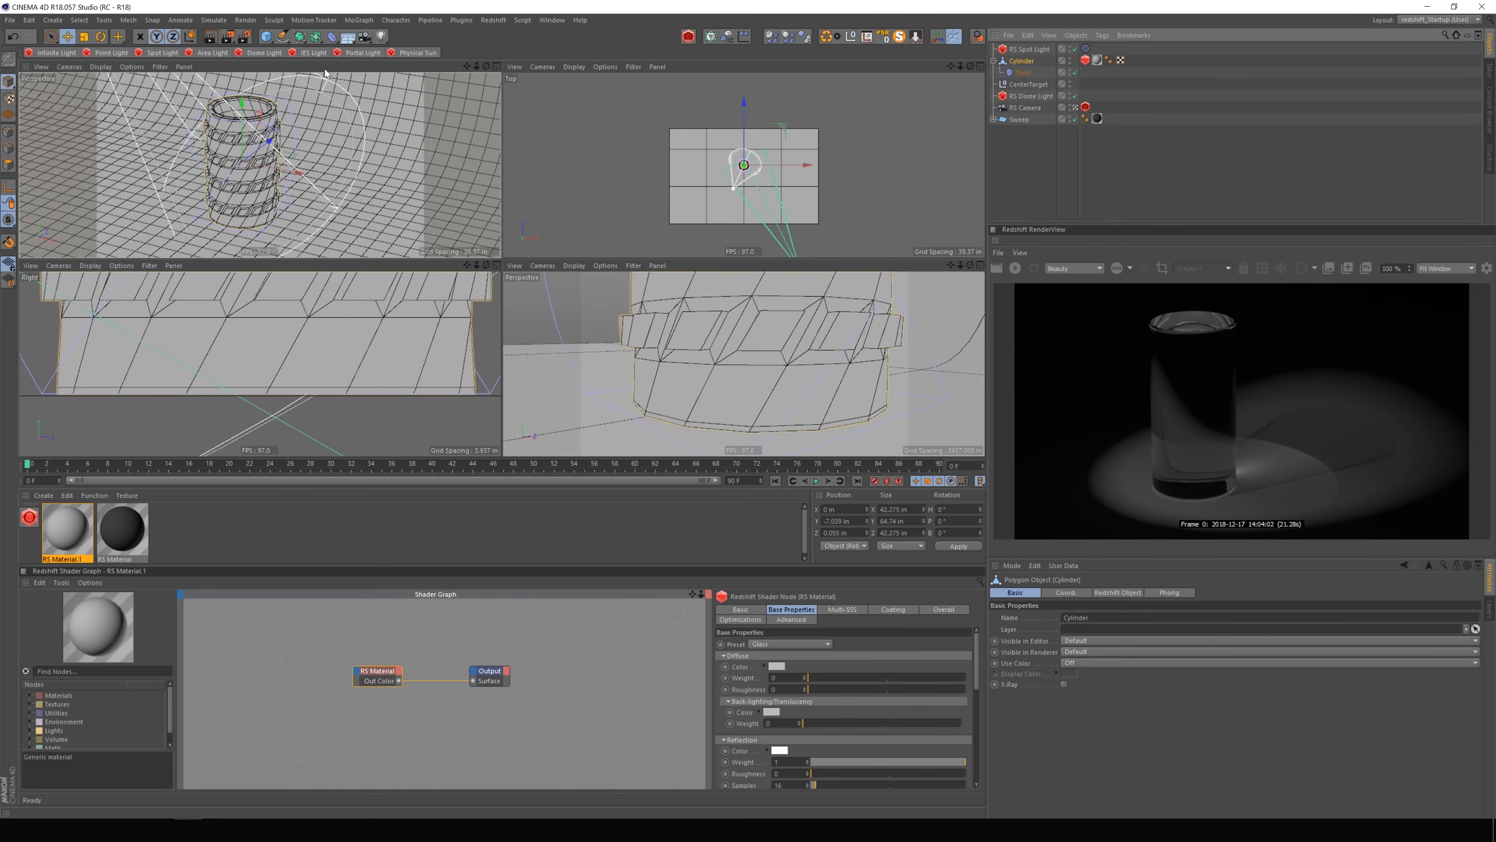
Render the twisted glass in the Redshift preview and send the result to the Picture Viewer.
left_click(1014, 268)
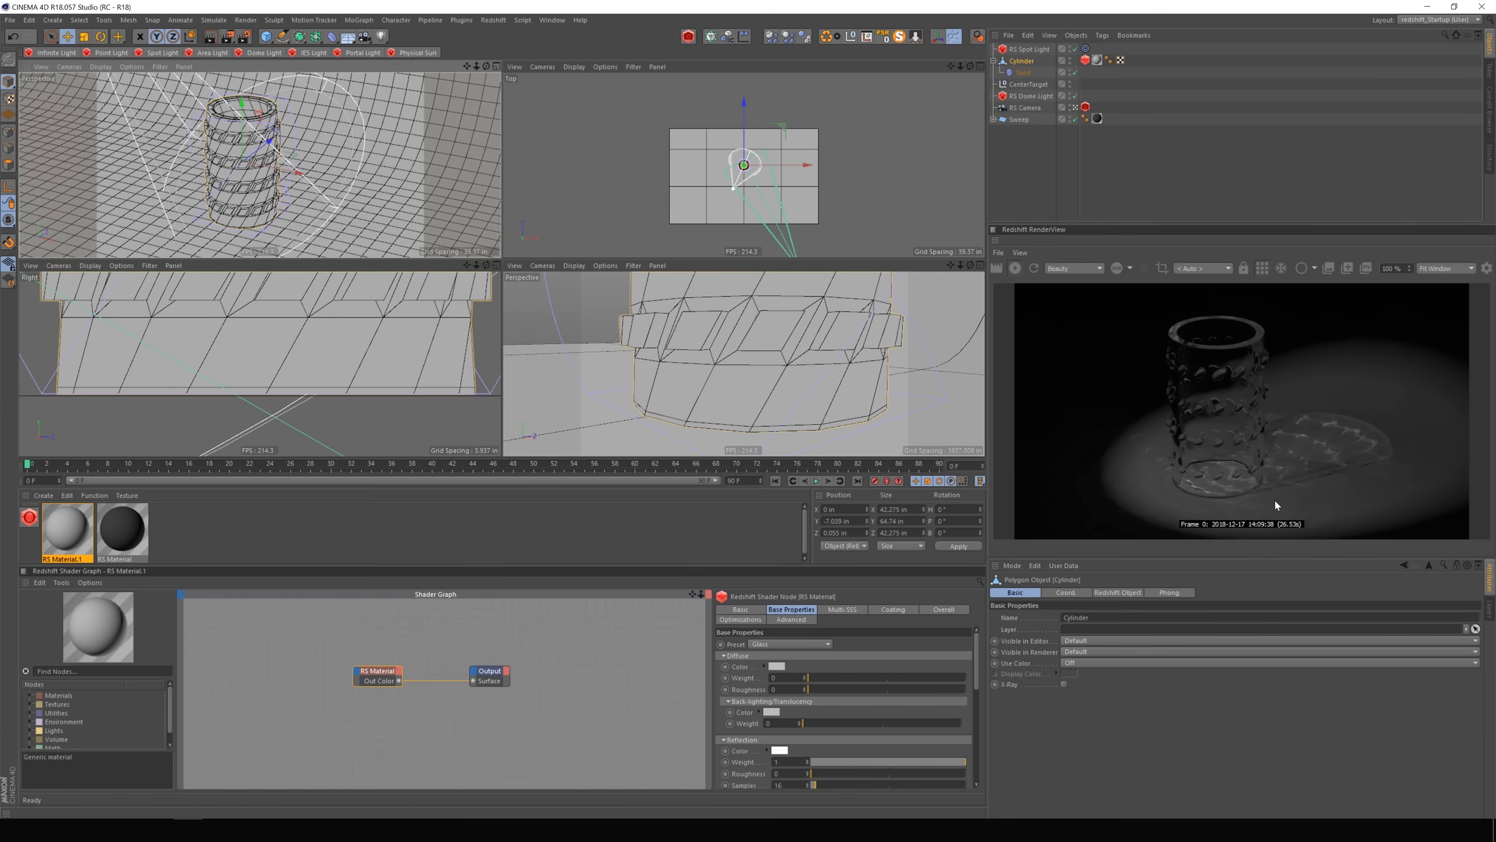
left_click(1014, 269)
left_click(1364, 269)
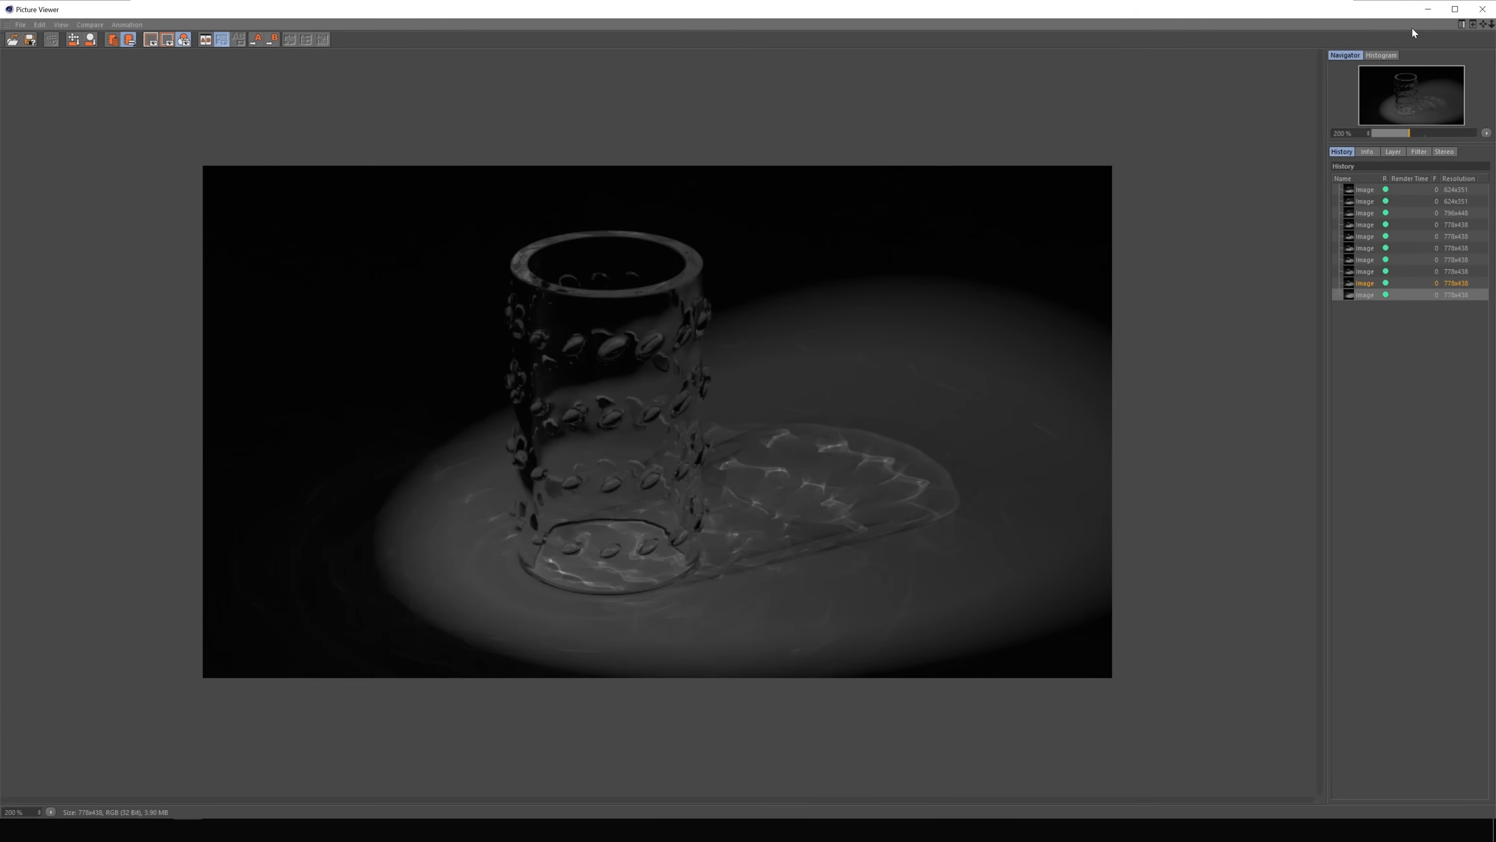
Reset the Caustics Search Radius to its default in the Redshift photon render settings.
left_click(1428, 9)
left_click(248, 37)
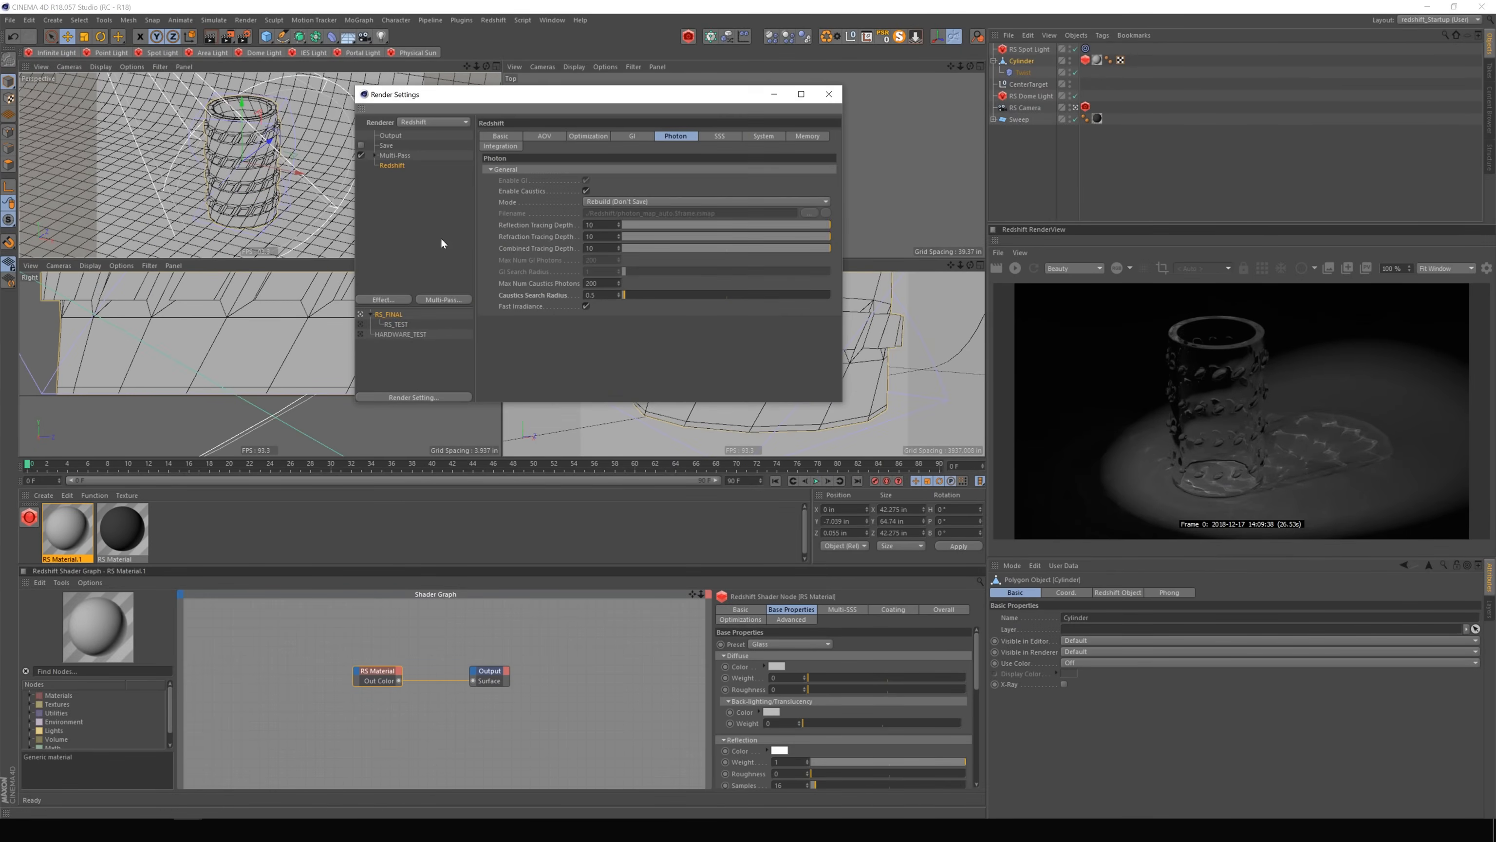
right_click(537, 295)
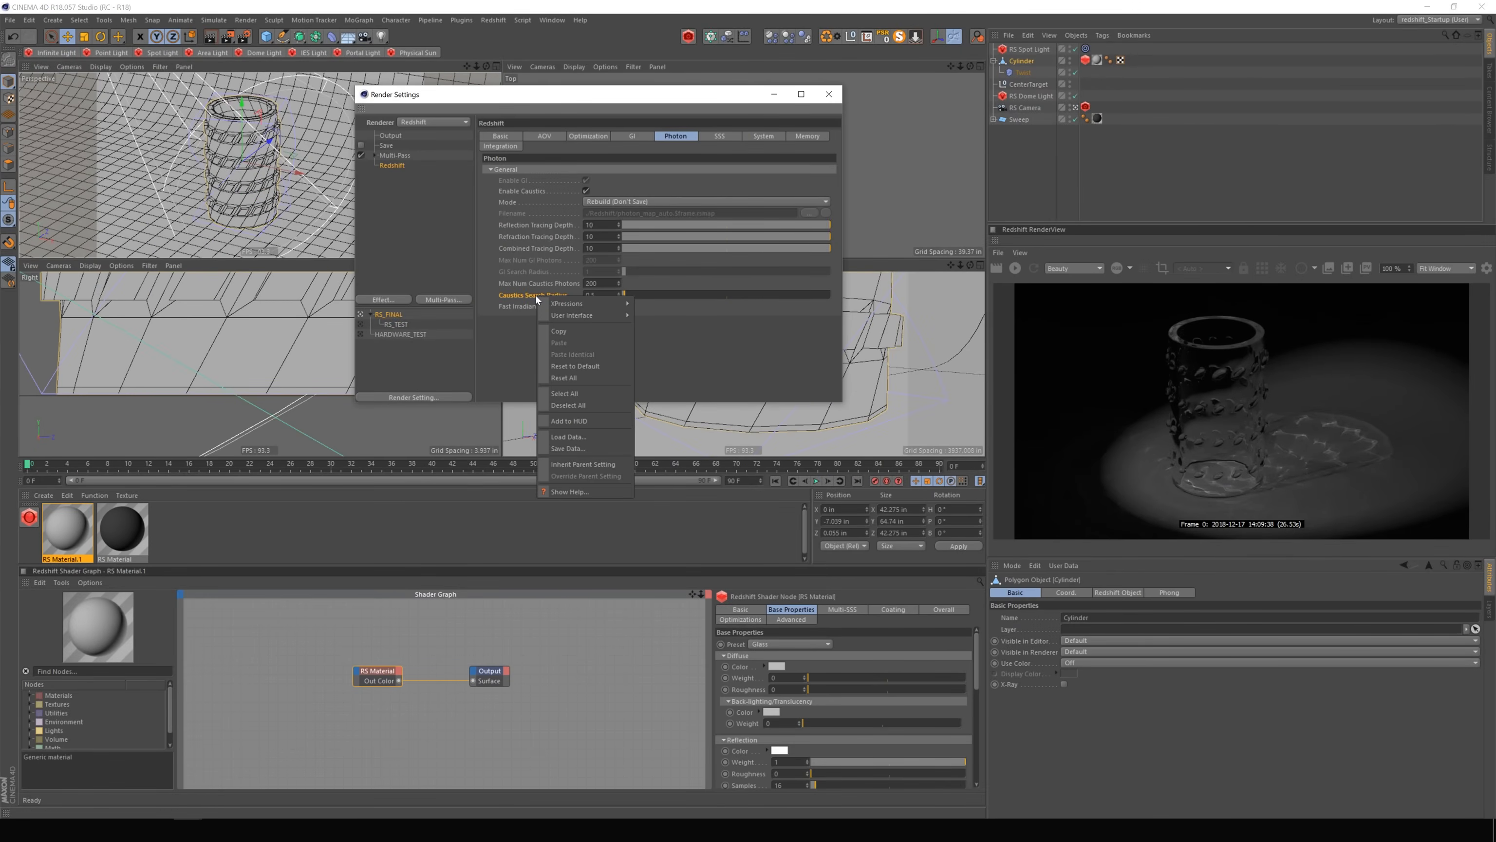
left_click(567, 365)
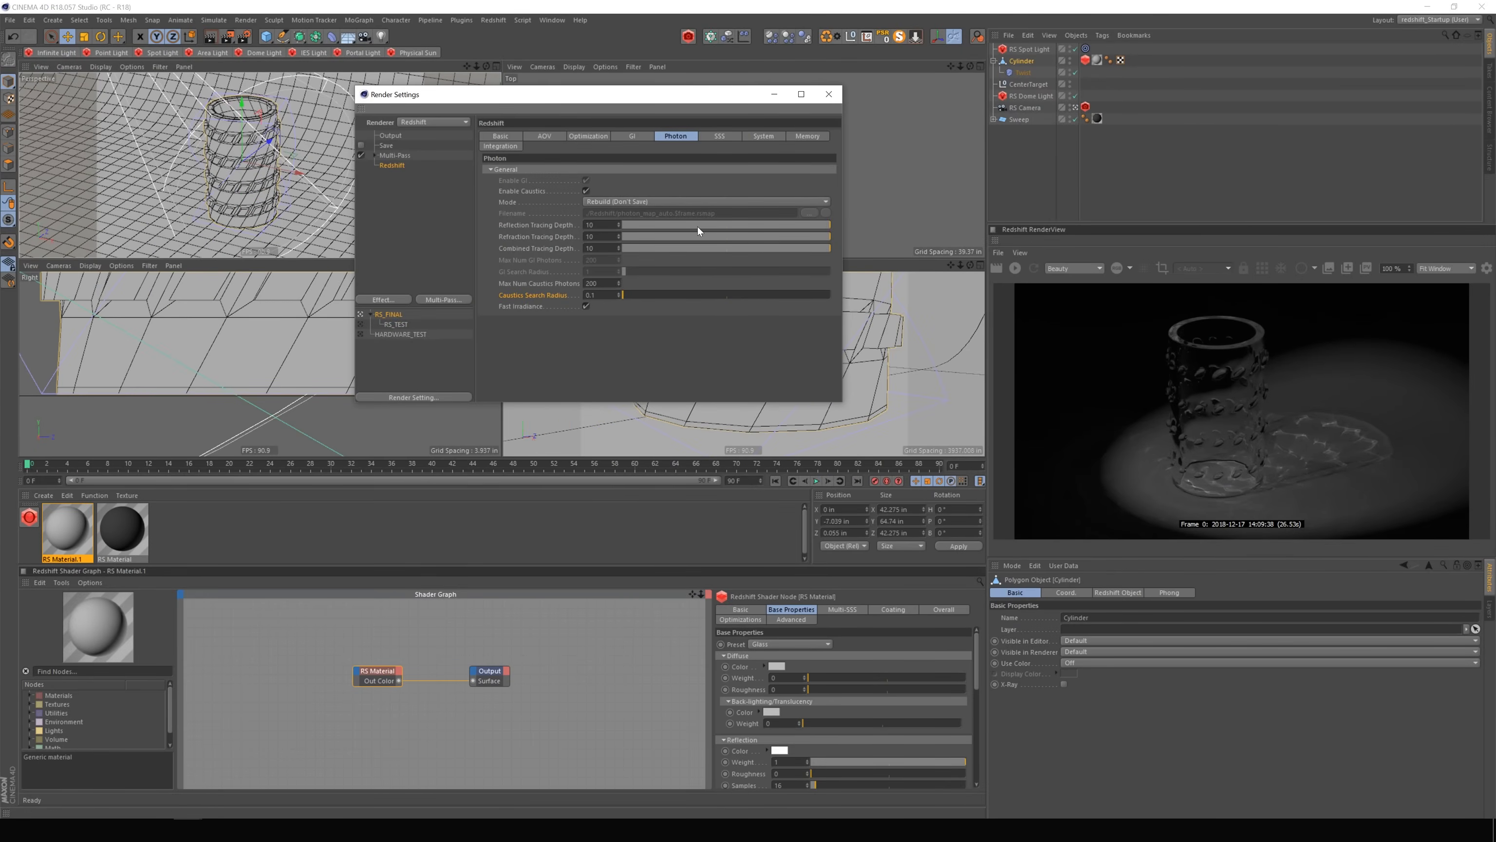
left_click(828, 95)
Set the spot light's caustics Intensity Multiplier to 3 and reframe the camera view to shift the glass sideways.
left_click(1029, 49)
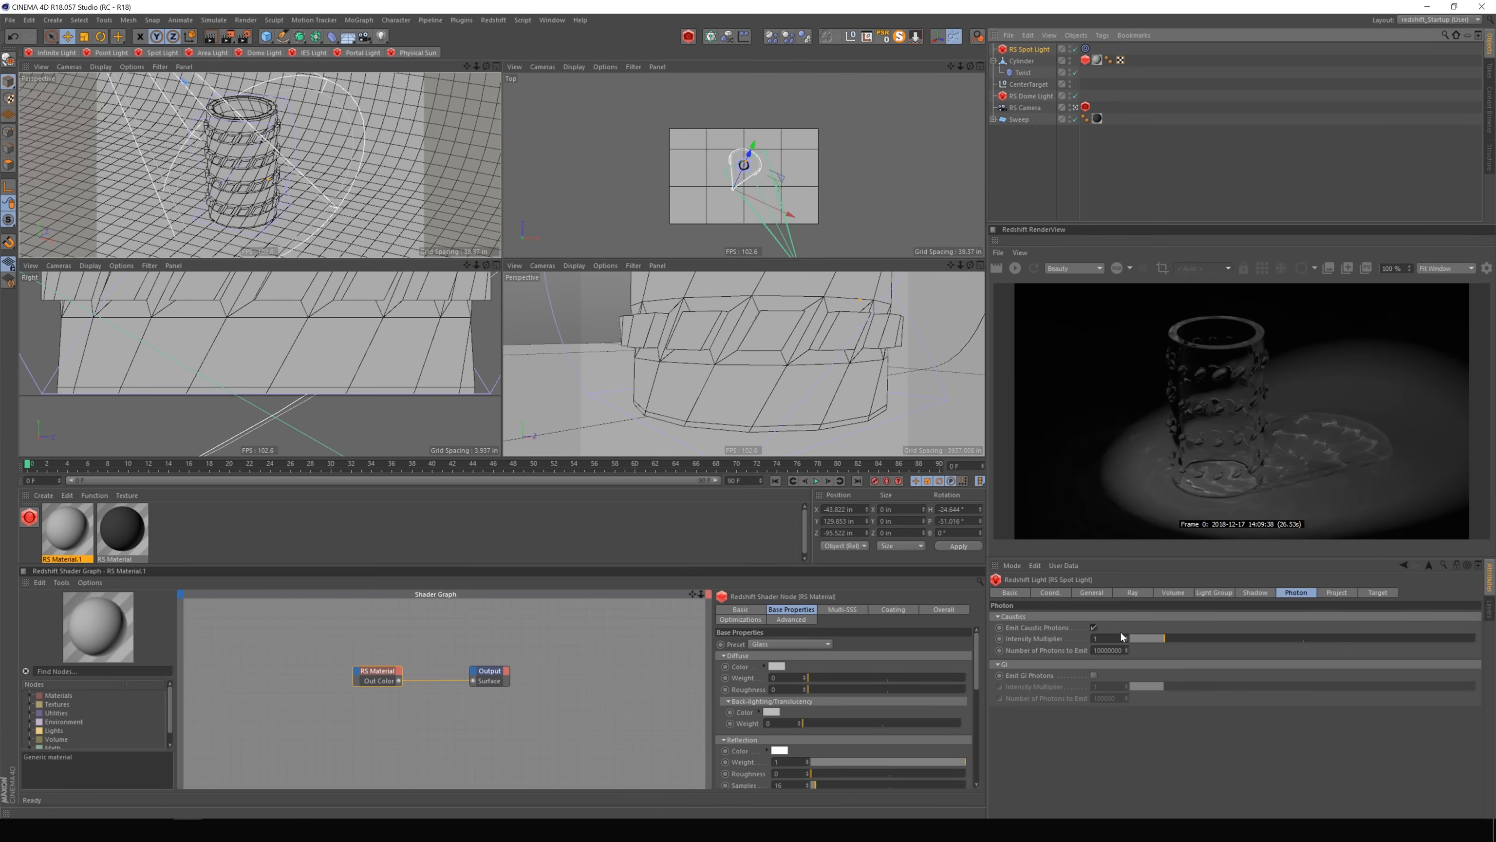
double_click(1101, 639)
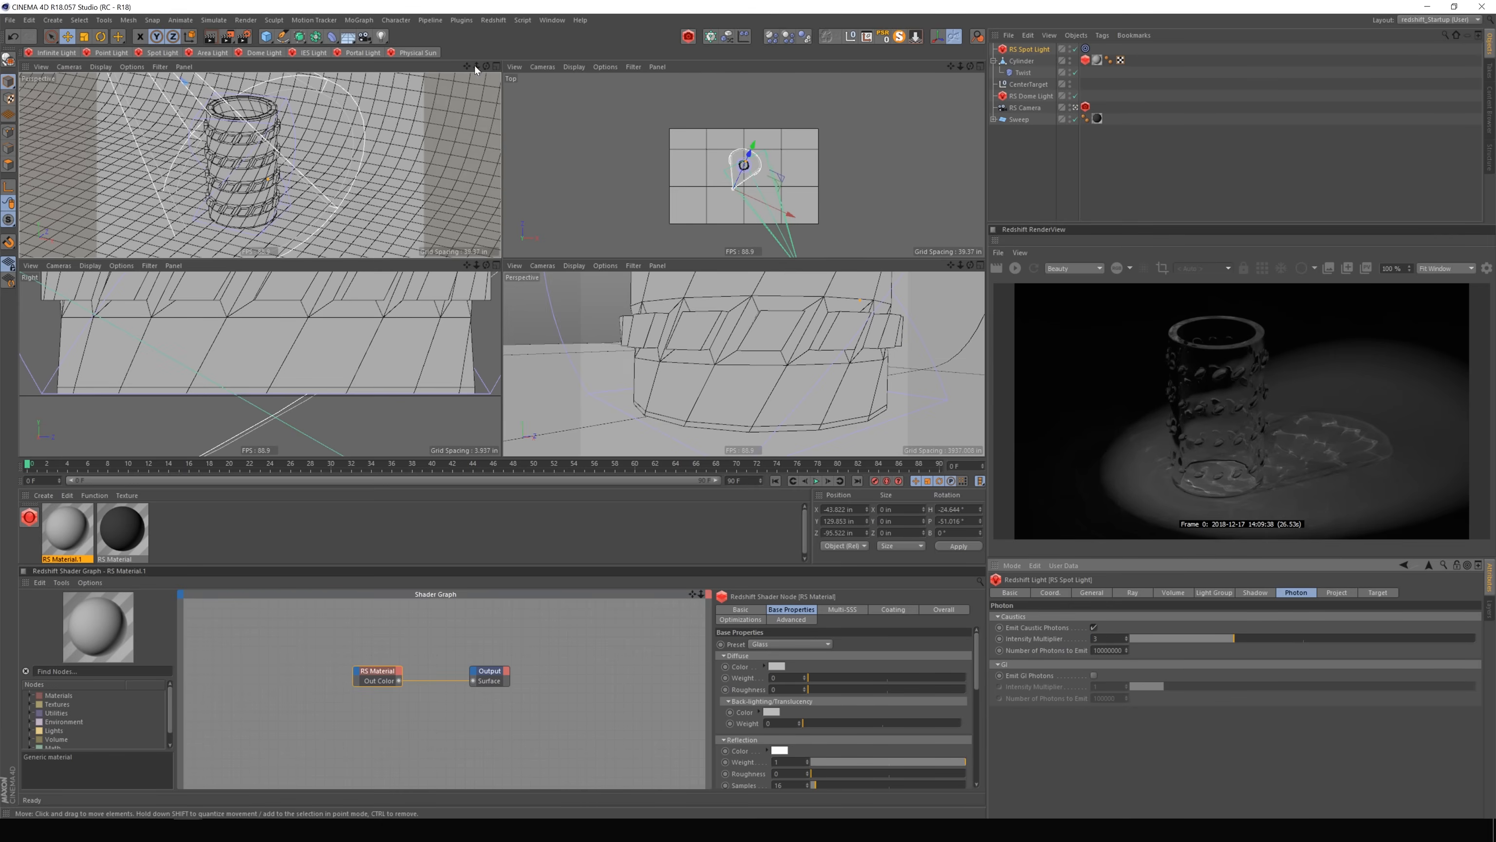
mouse_move(465, 65)
left_mouse_down()
mouse_move(439, 71)
mouse_move(467, 58)
left_mouse_up()
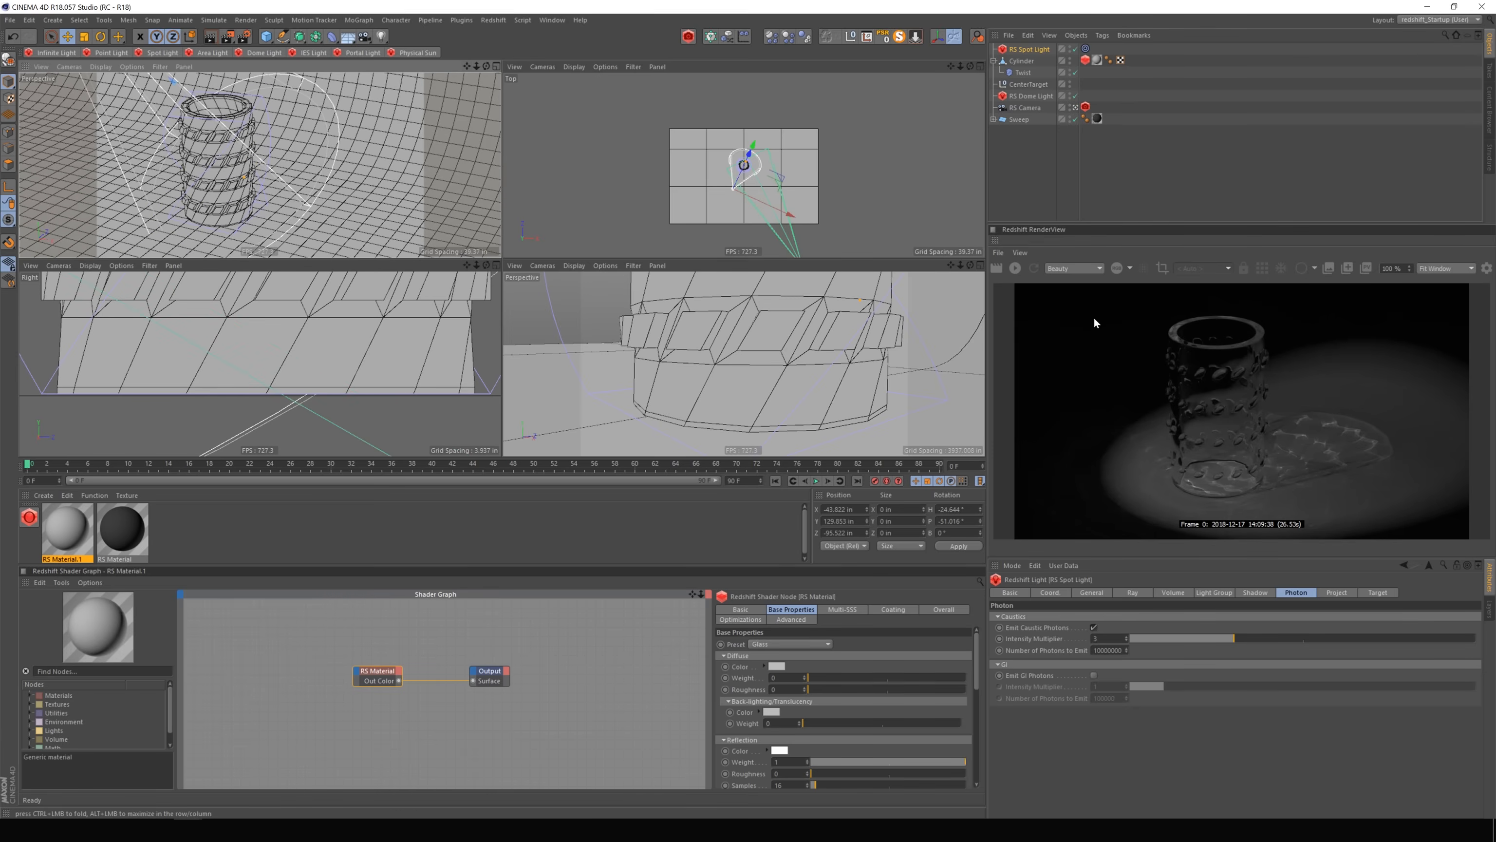
Re-render the reframed glass with the brighter caustics and send a snapshot to the Picture Viewer.
left_click(1013, 269)
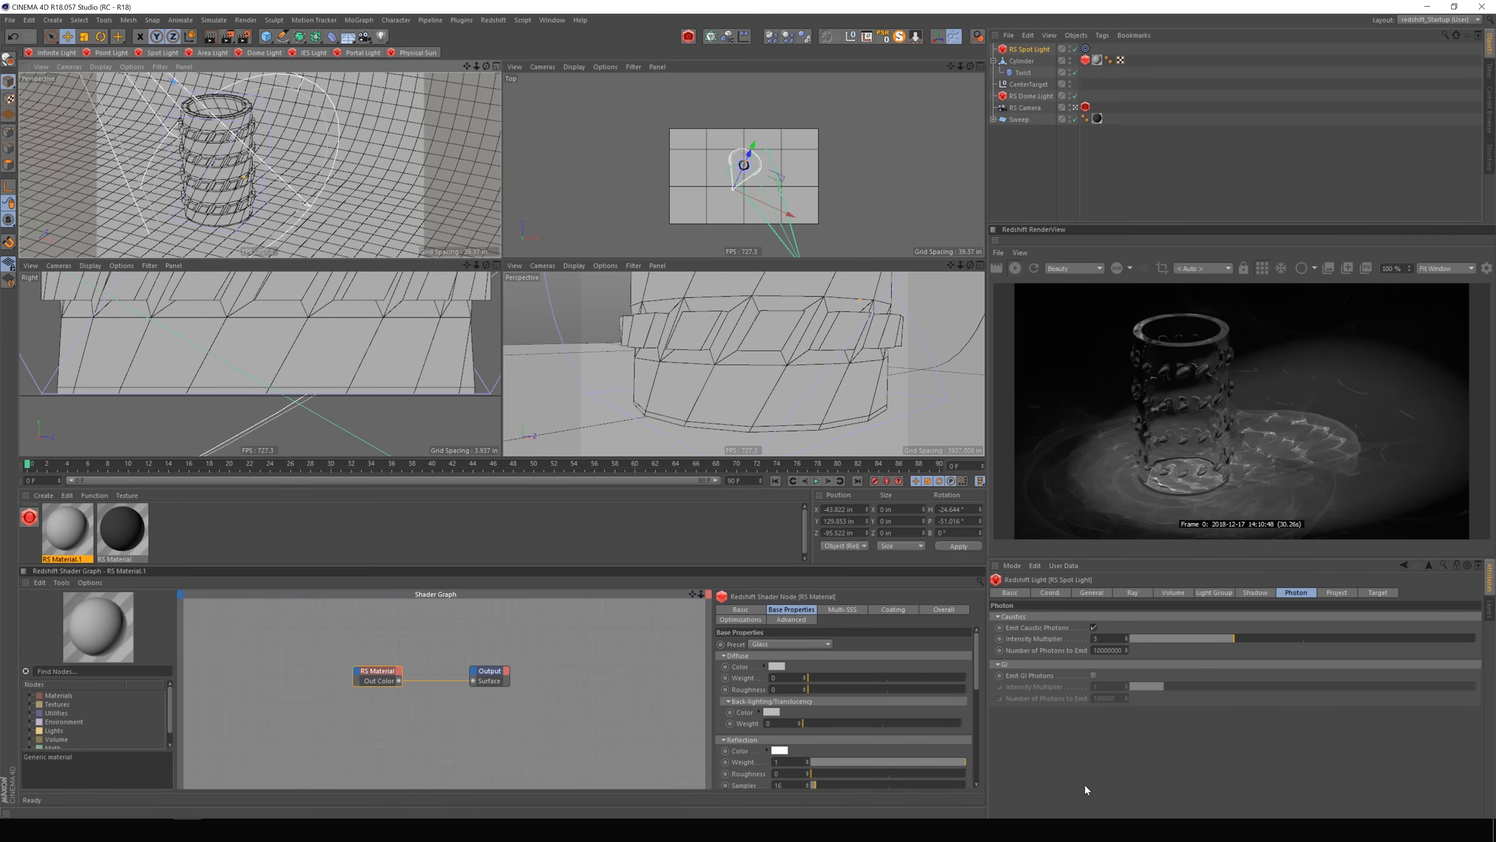
left_click(1015, 269)
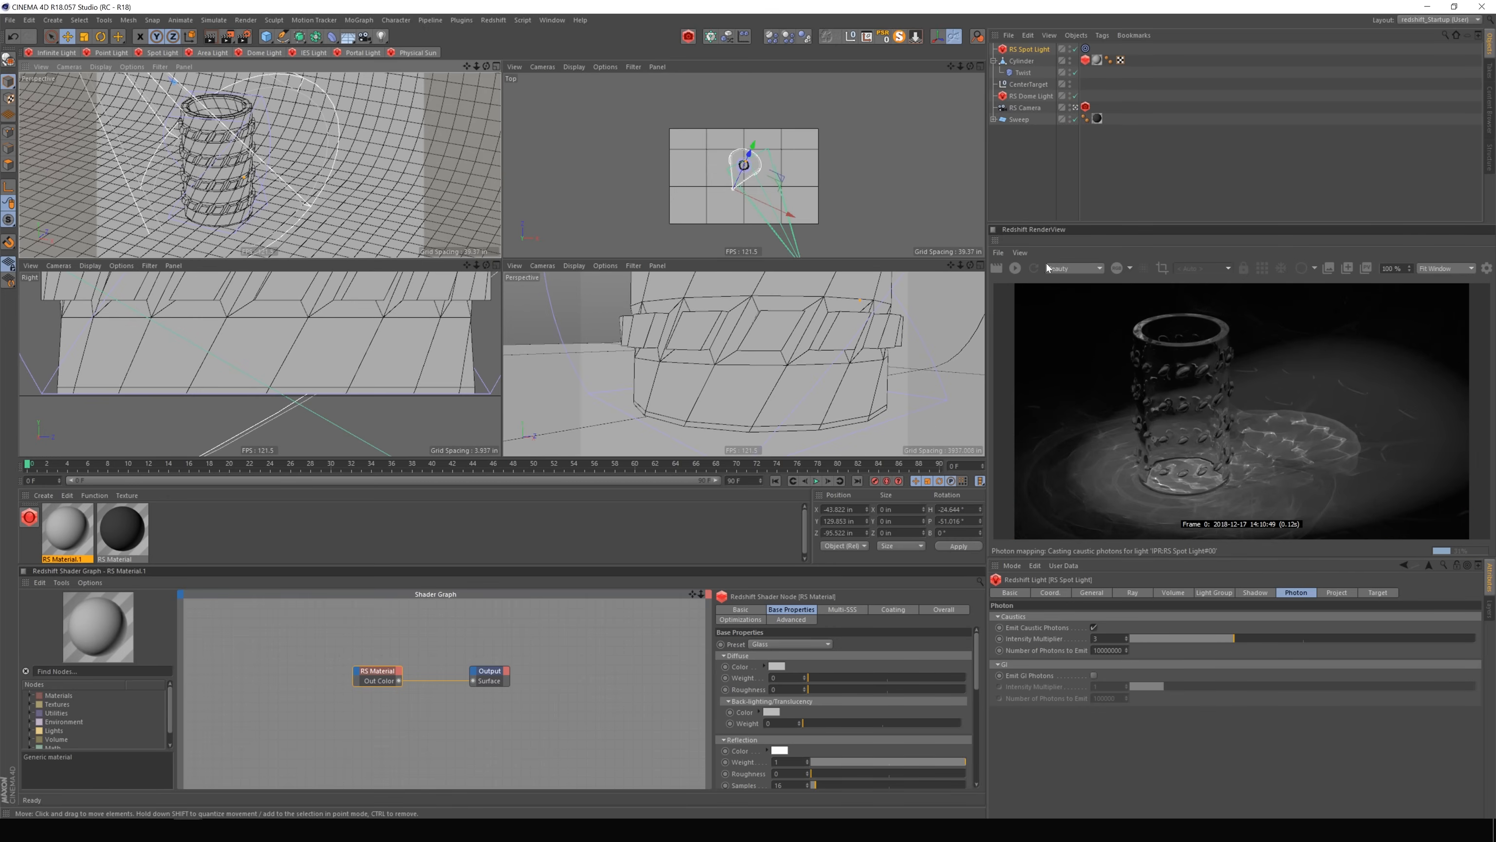
left_click(1366, 269)
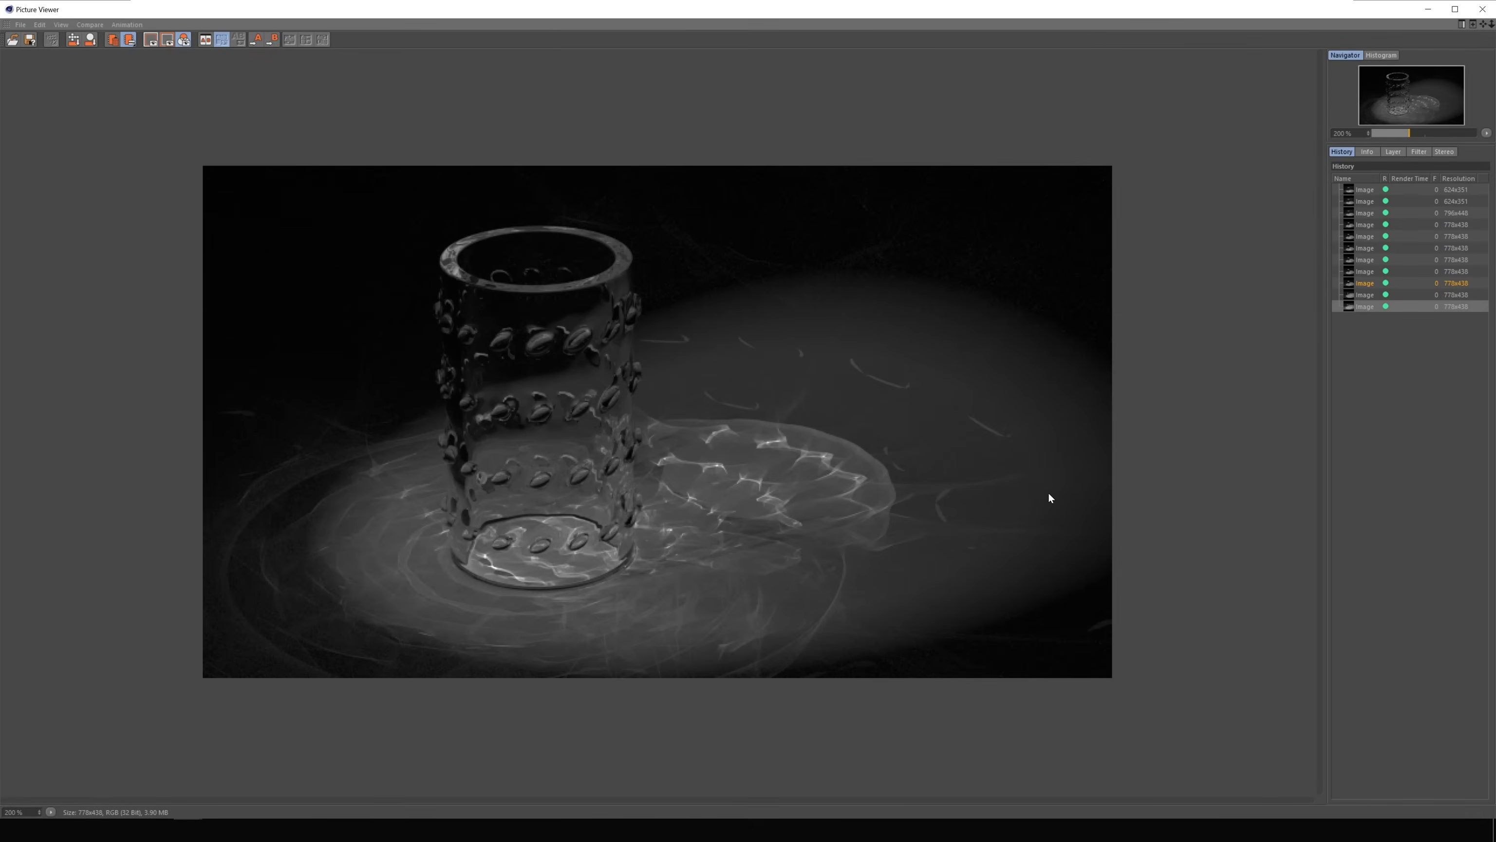
Compare the newest snapshot with the previous one at 100% zoom, then inspect its caustic detail at 200%.
left_click(1361, 308)
left_click(52, 811)
left_click(73, 768)
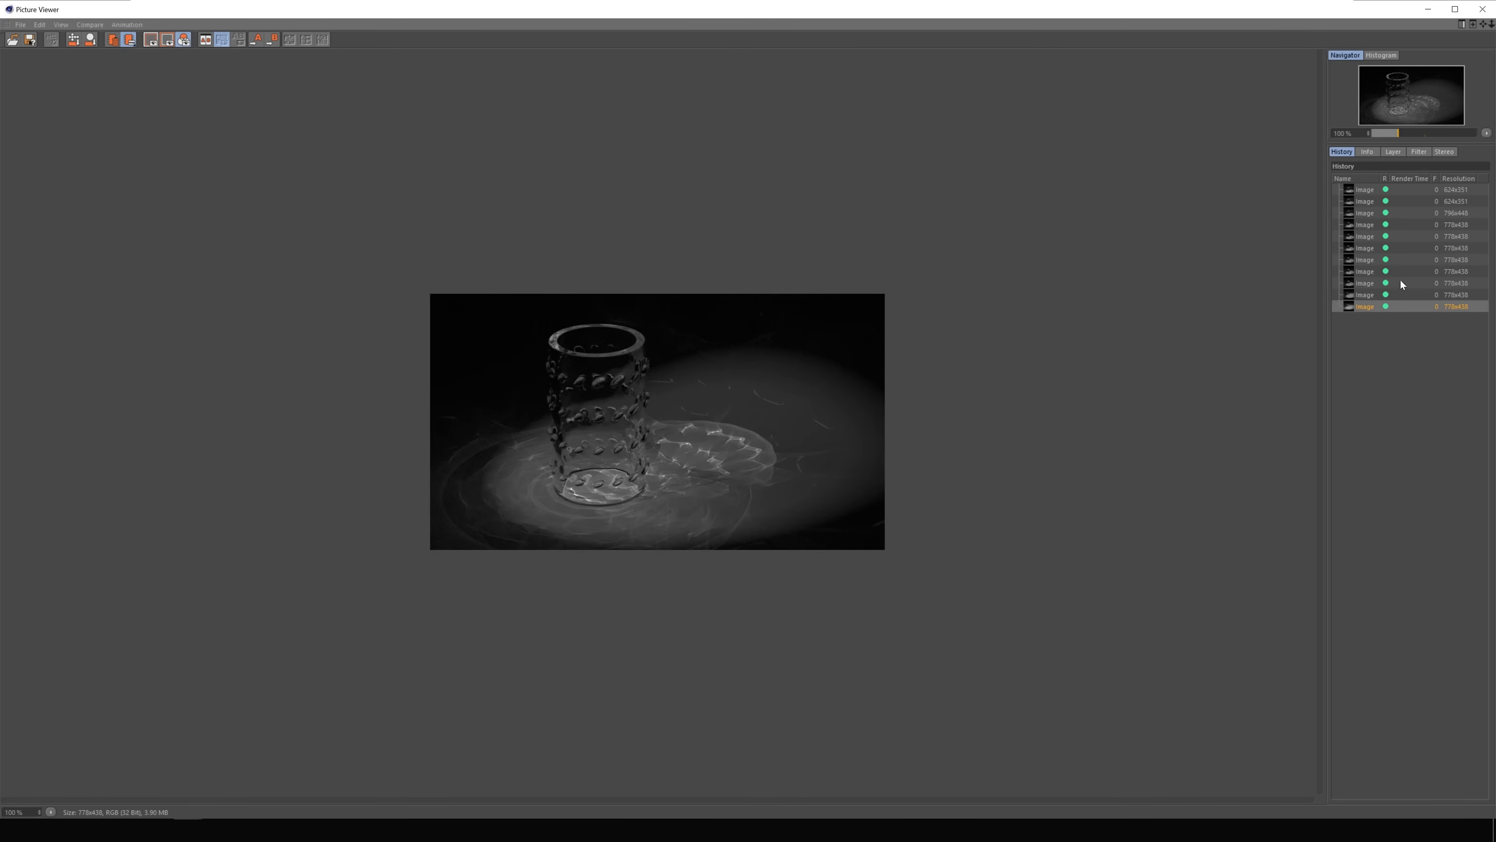
left_click(1366, 294)
left_click(1364, 307)
left_click(1364, 294)
left_click(1364, 304)
left_click(1370, 296)
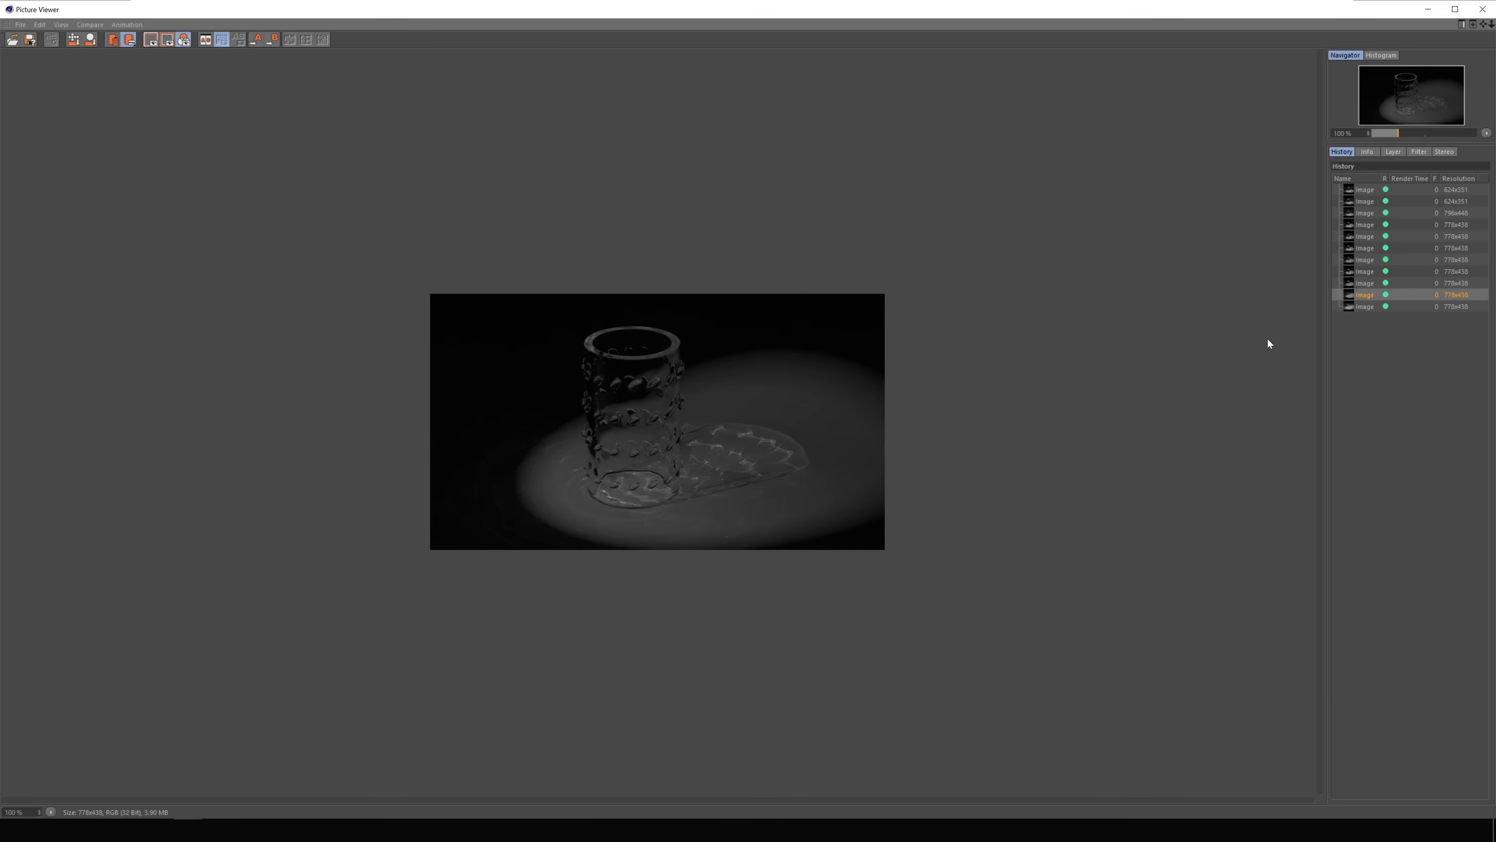
left_click(1363, 306)
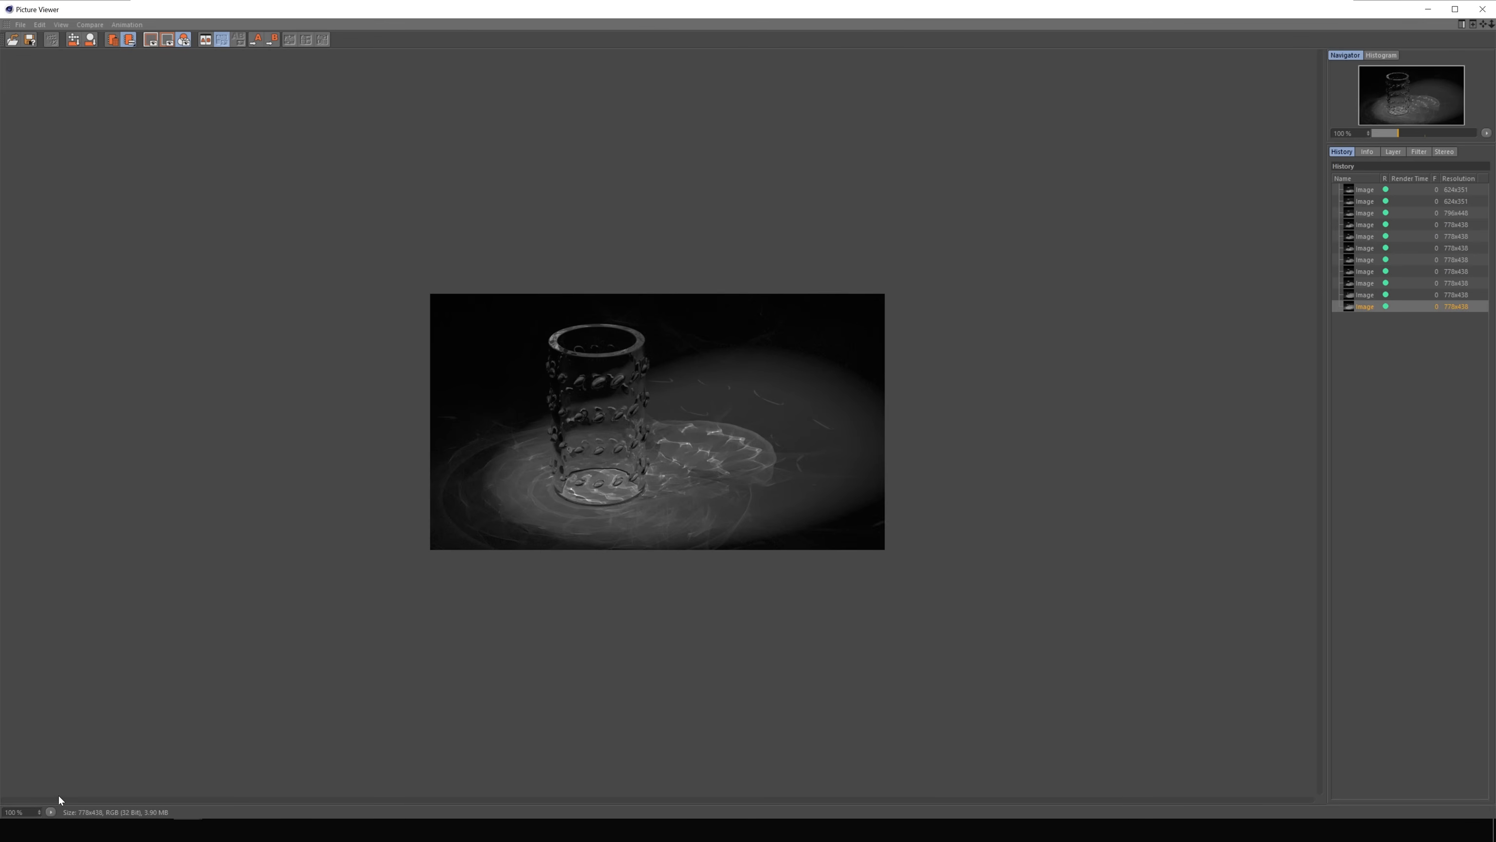
left_click(51, 811)
left_click(65, 777)
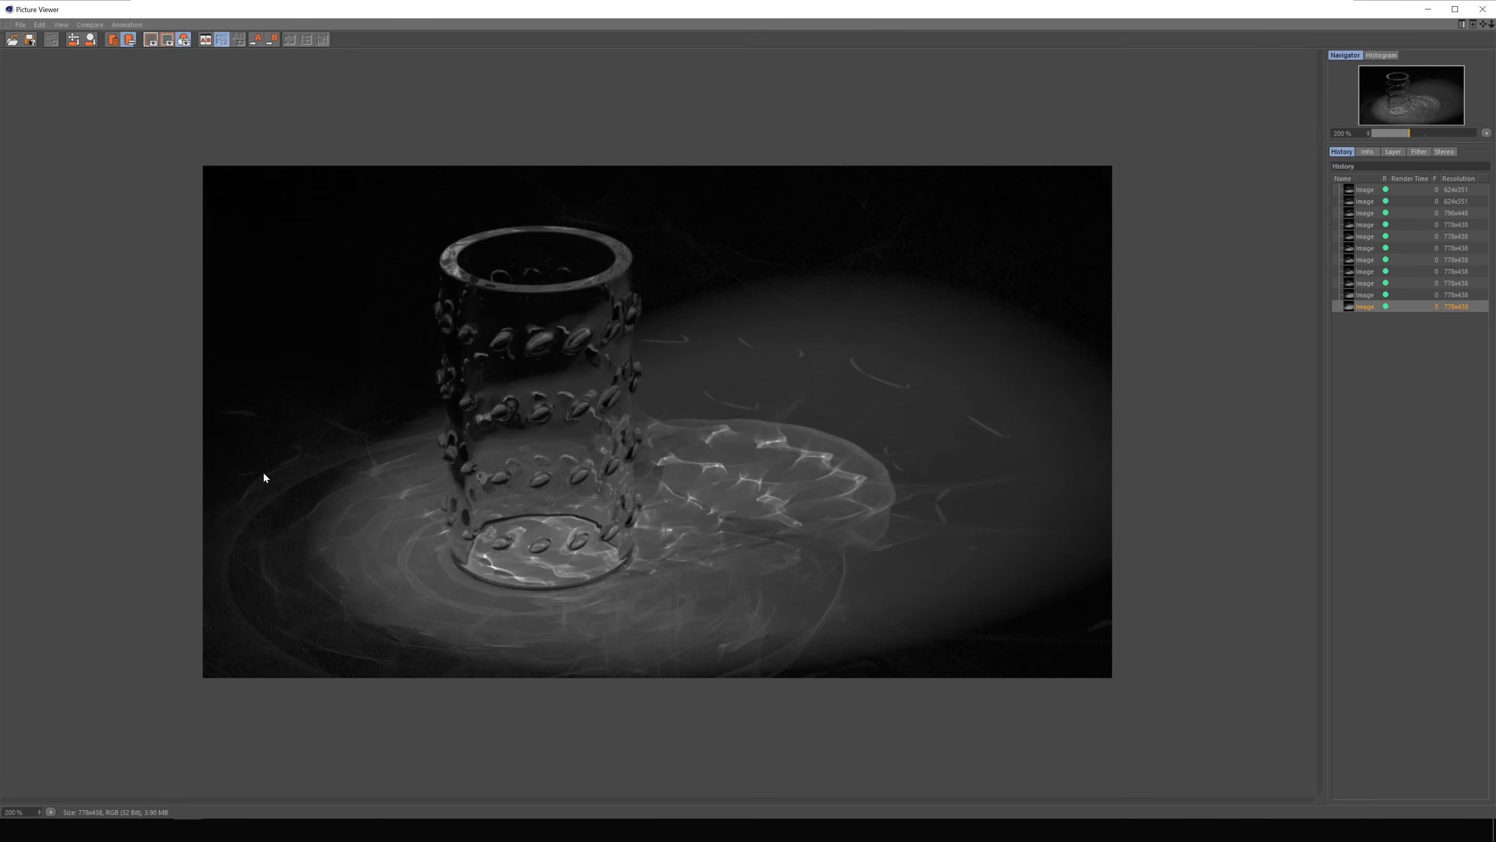
Set the spot light's caustics Intensity Multiplier to 2 and its Number of Photons to Emit to 20000000.
left_click(1428, 9)
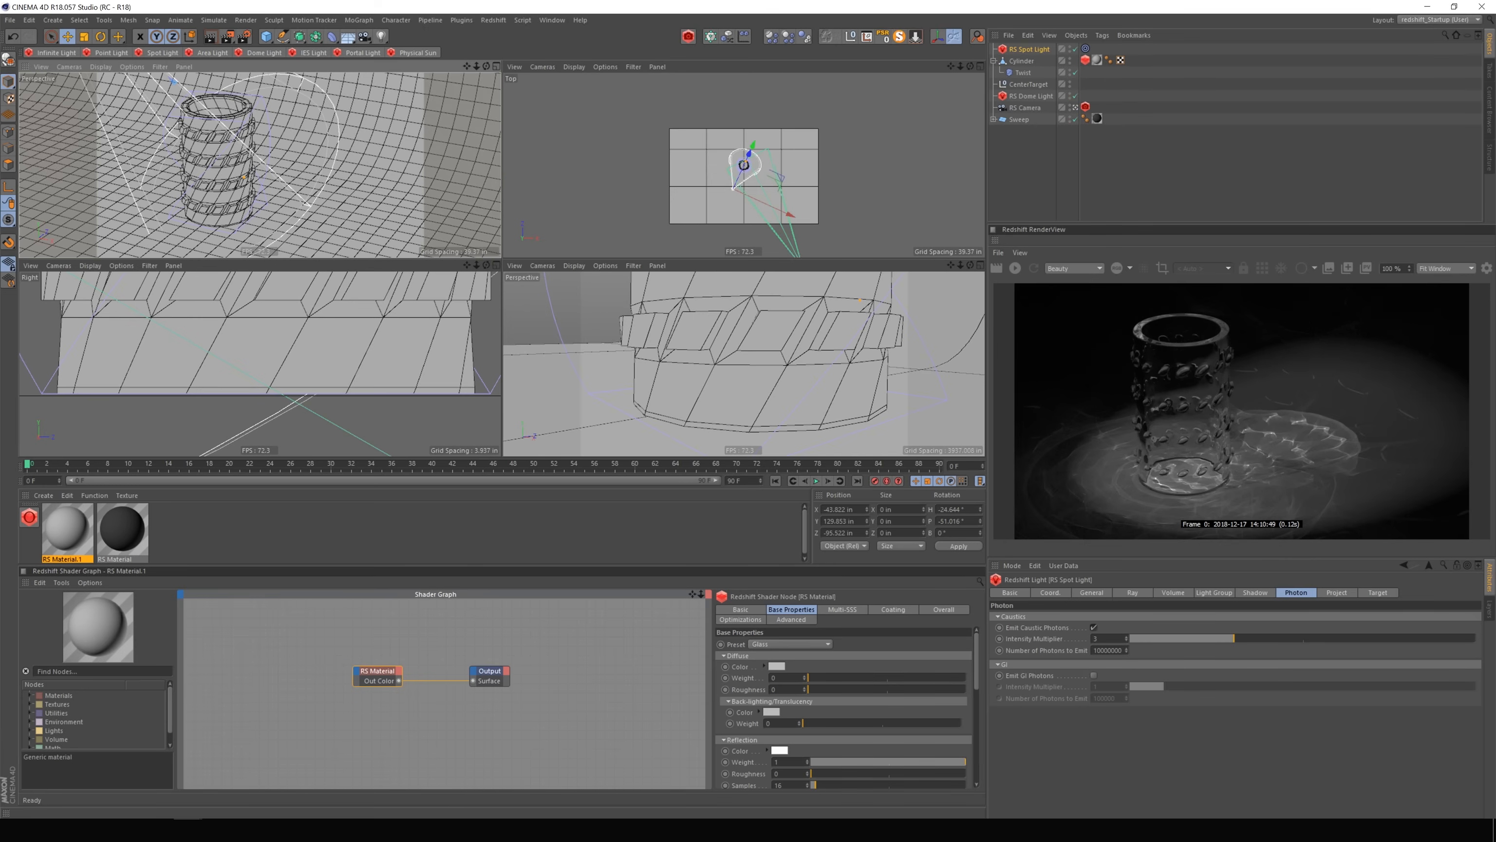
left_click(1095, 651)
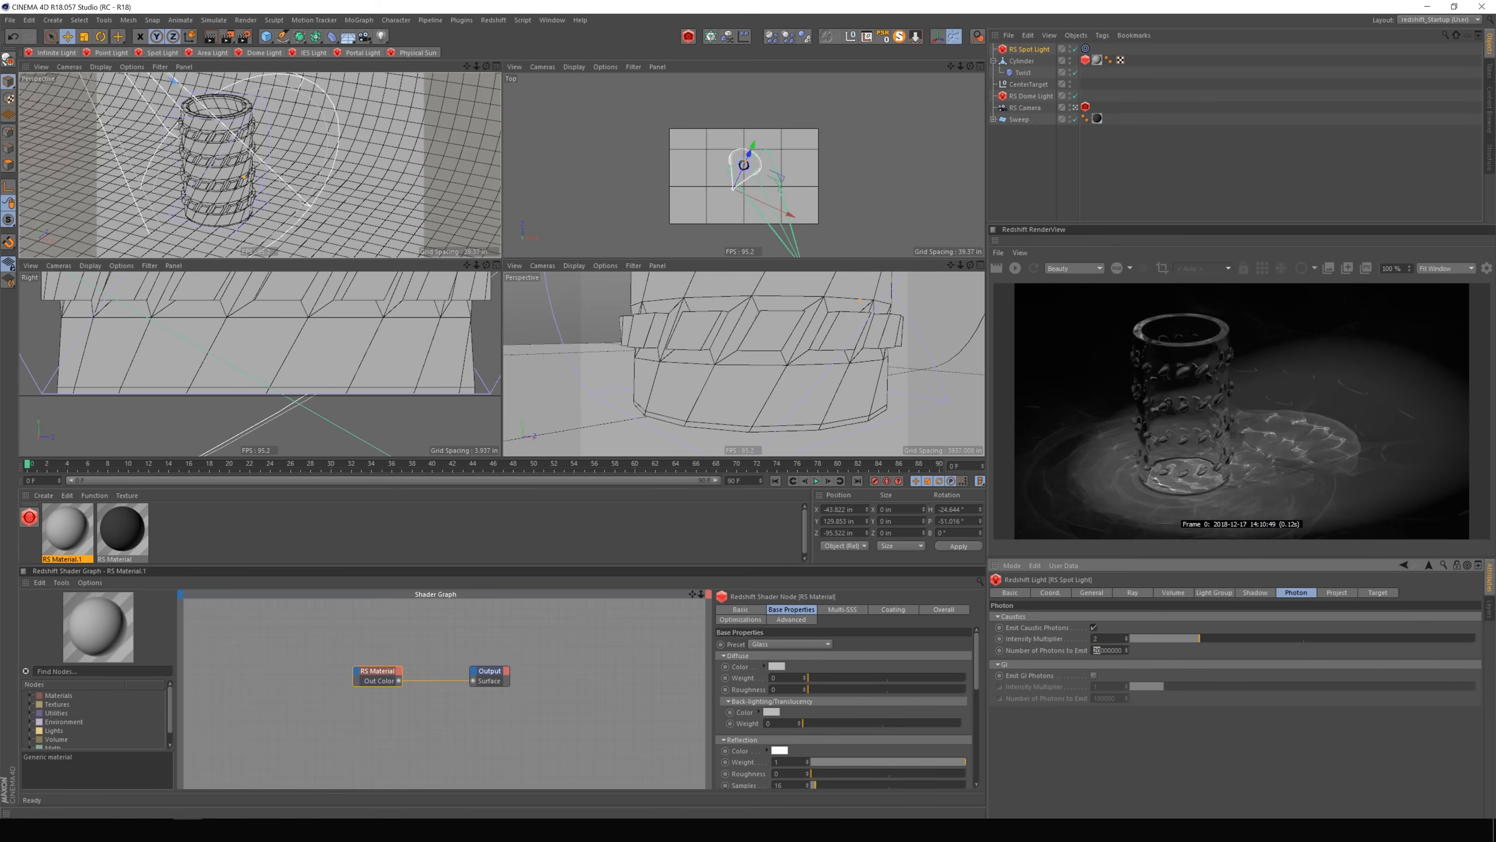
left_click_drag(1100, 650, 1107, 650)
Re-render the preview with the spot light's new photon settings and send it to the Picture Viewer.
left_click(1015, 268)
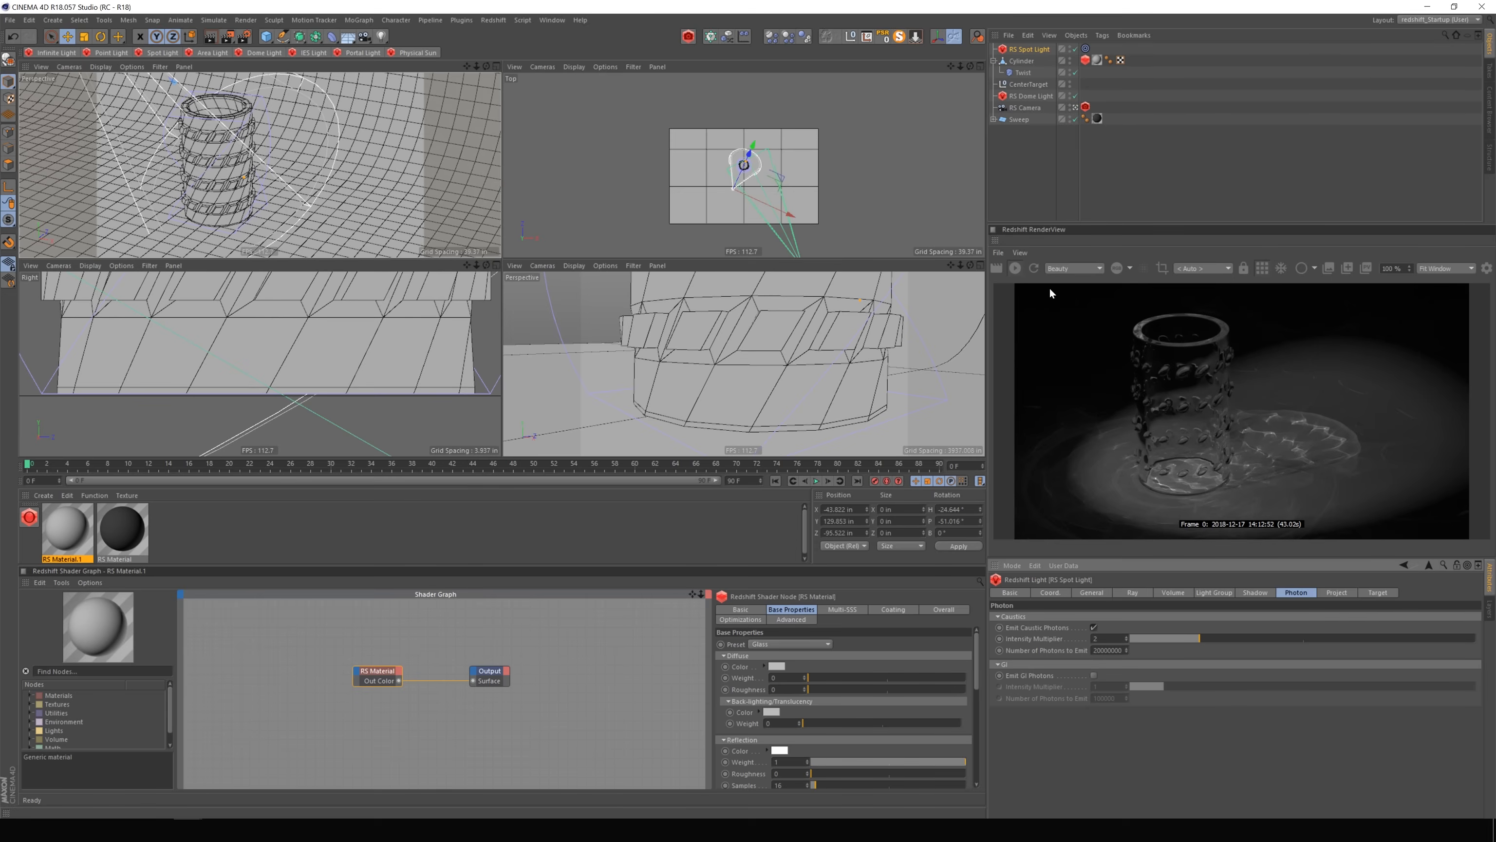
left_click(1016, 268)
left_click(1367, 269)
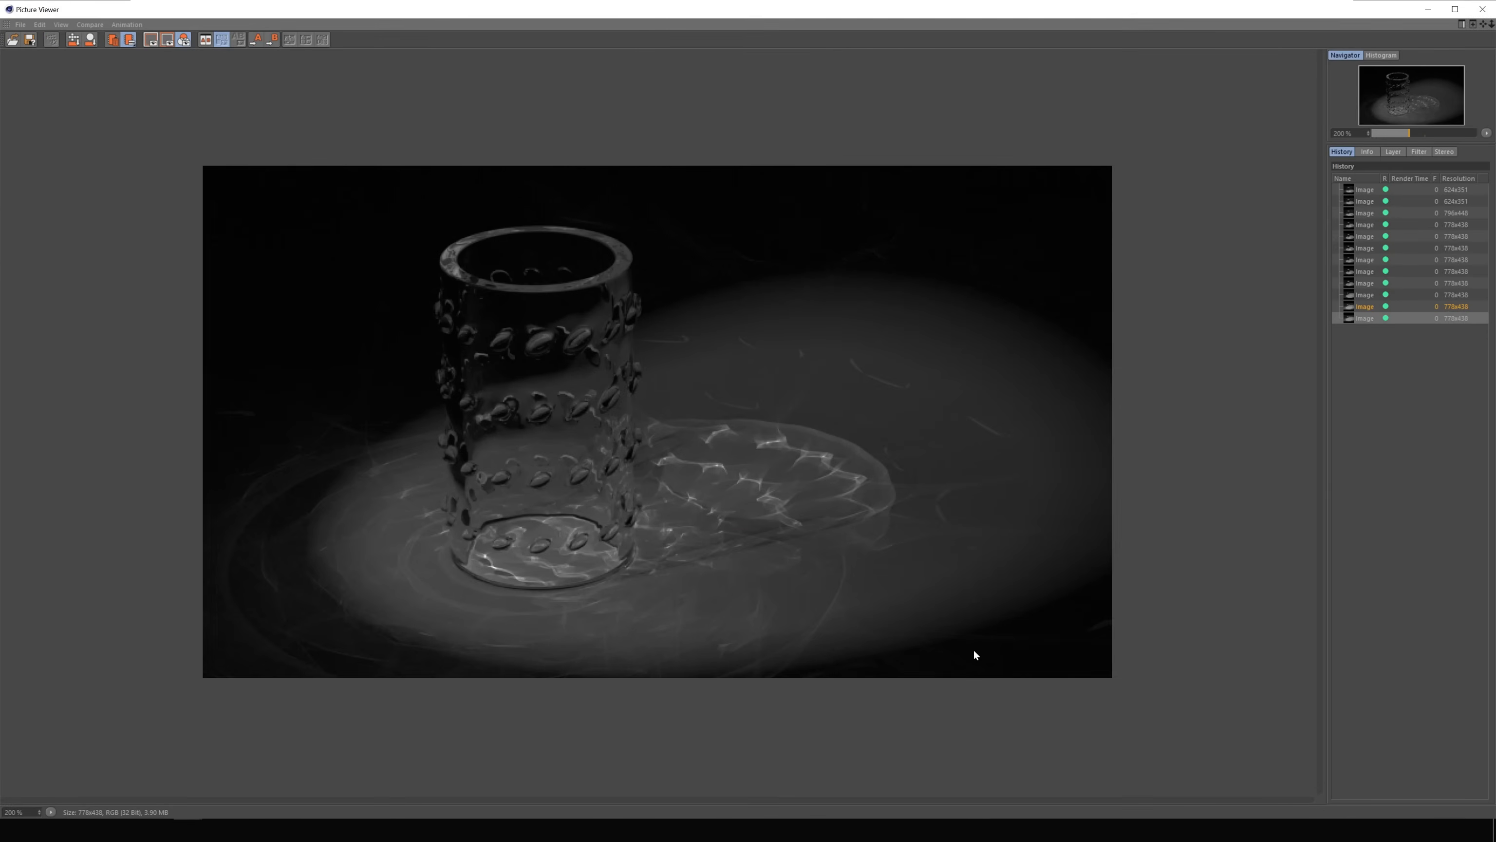
Compare the 20000000-photon snapshot with the previous one, examining the brightness and sharpness of the caustics.
left_click(1372, 306)
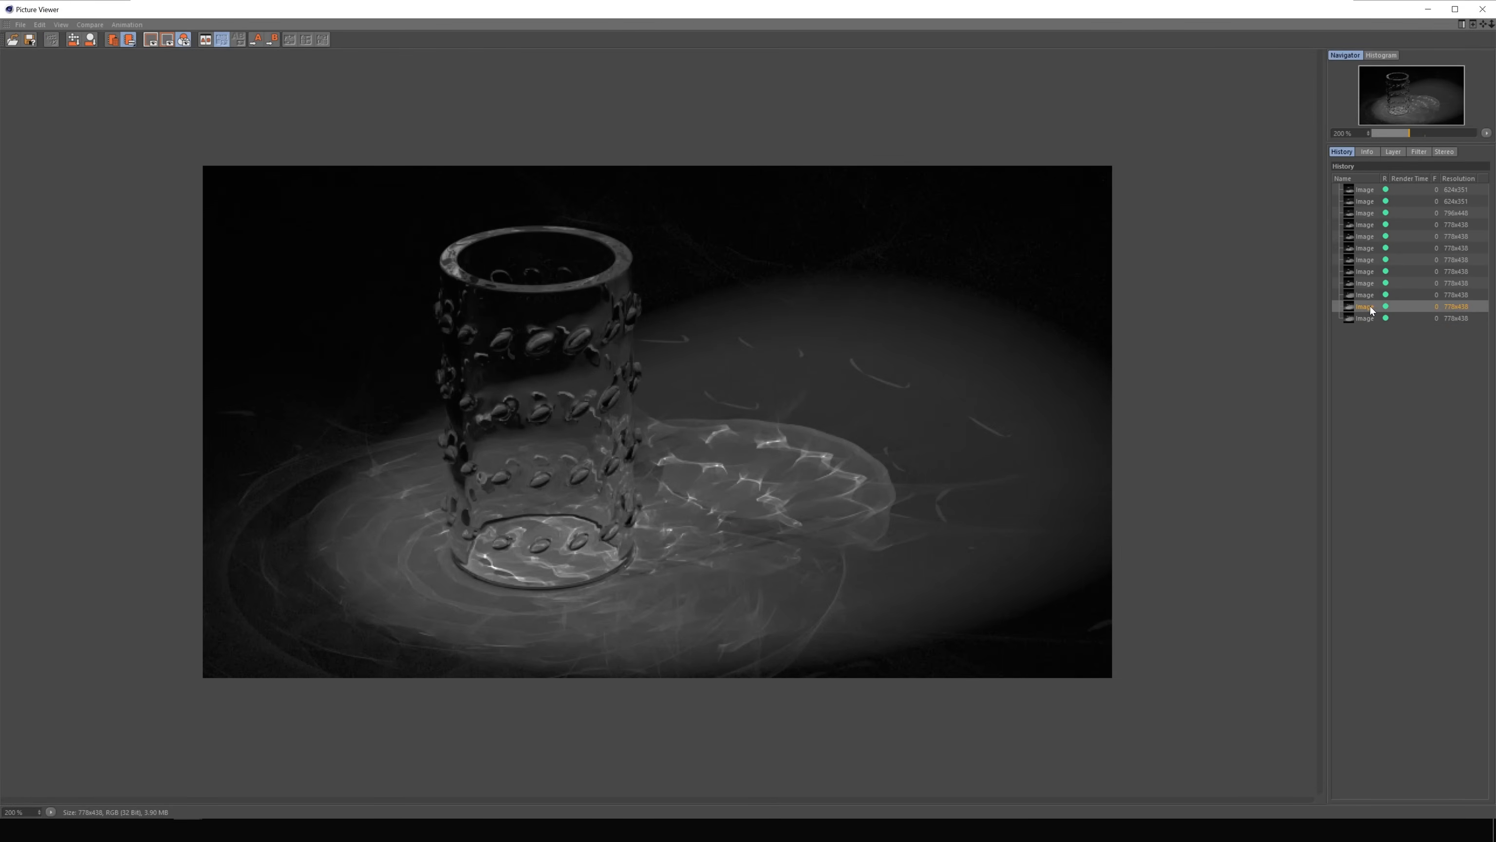
left_click(1366, 319)
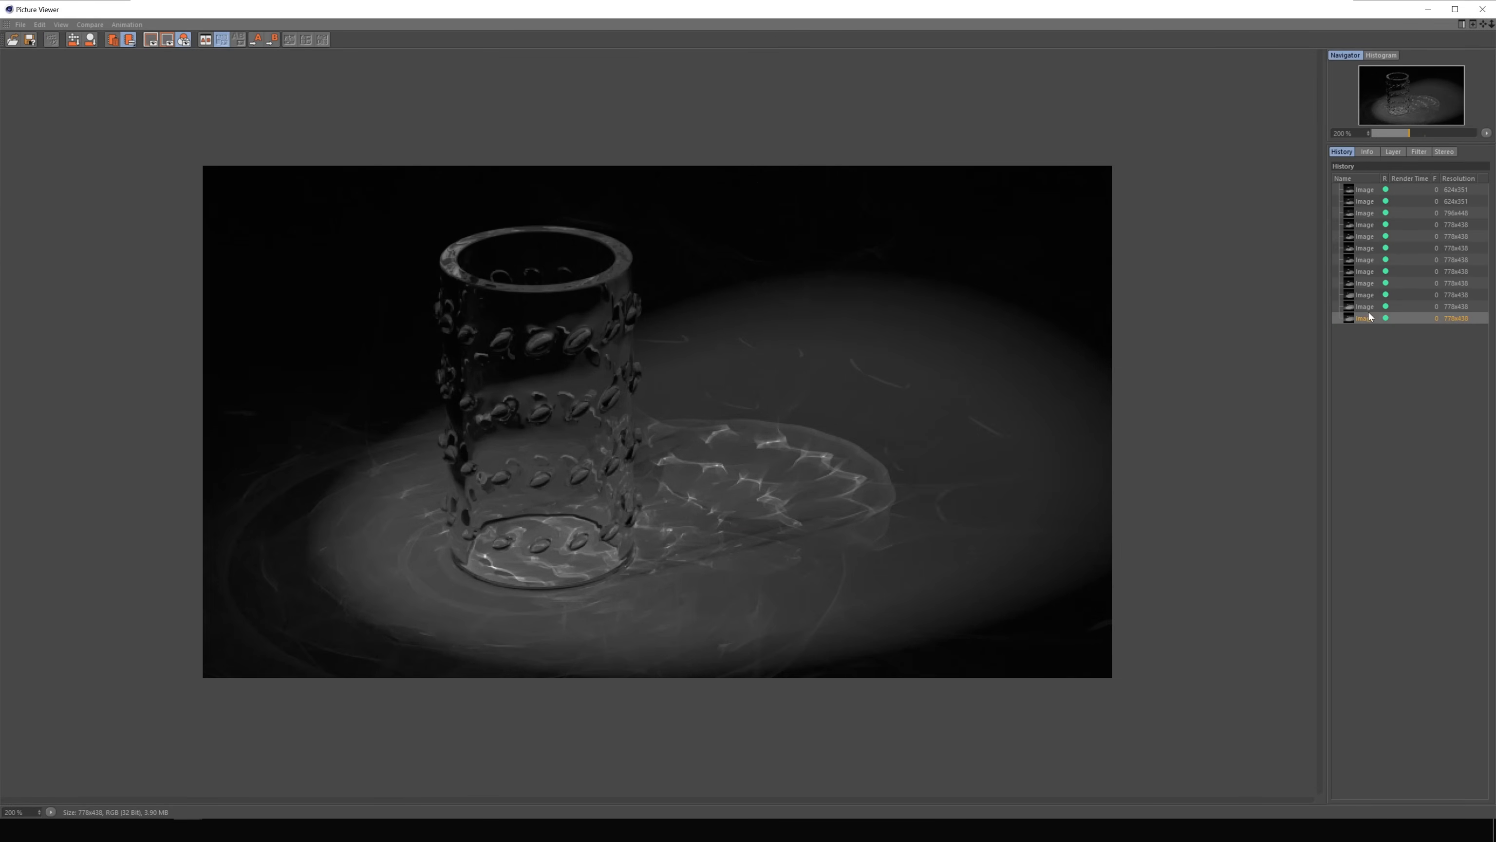
left_click(1366, 306)
left_click(1366, 318)
left_click(1372, 307)
left_click(1372, 318)
left_click(1373, 306)
left_click(1372, 318)
left_click(1405, 153)
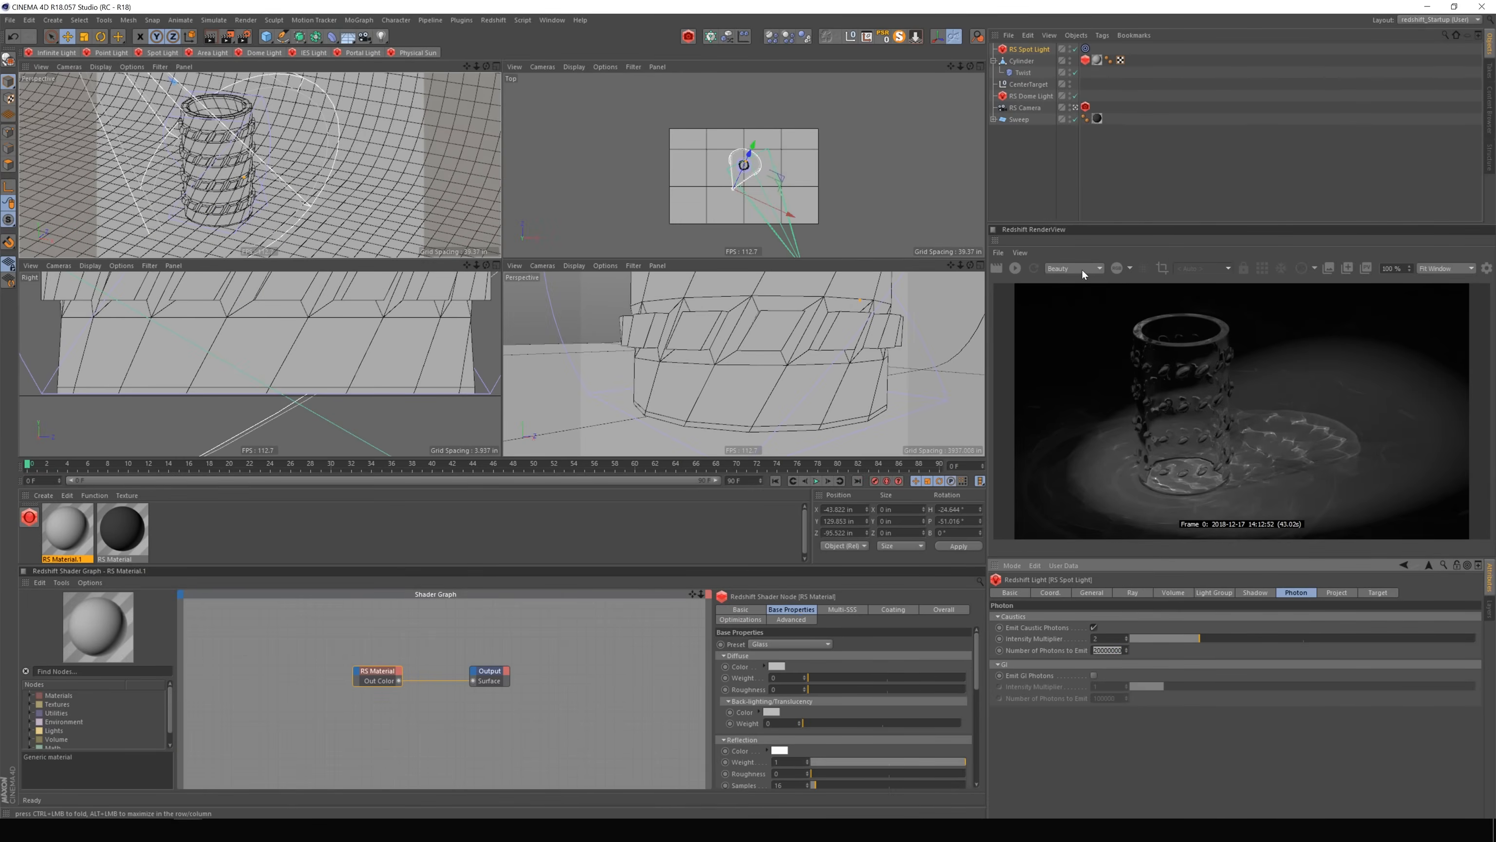
Display the Caustics pass in the render preview and adjust the Caustics Search Radius in the Redshift photon settings.
left_click(1098, 269)
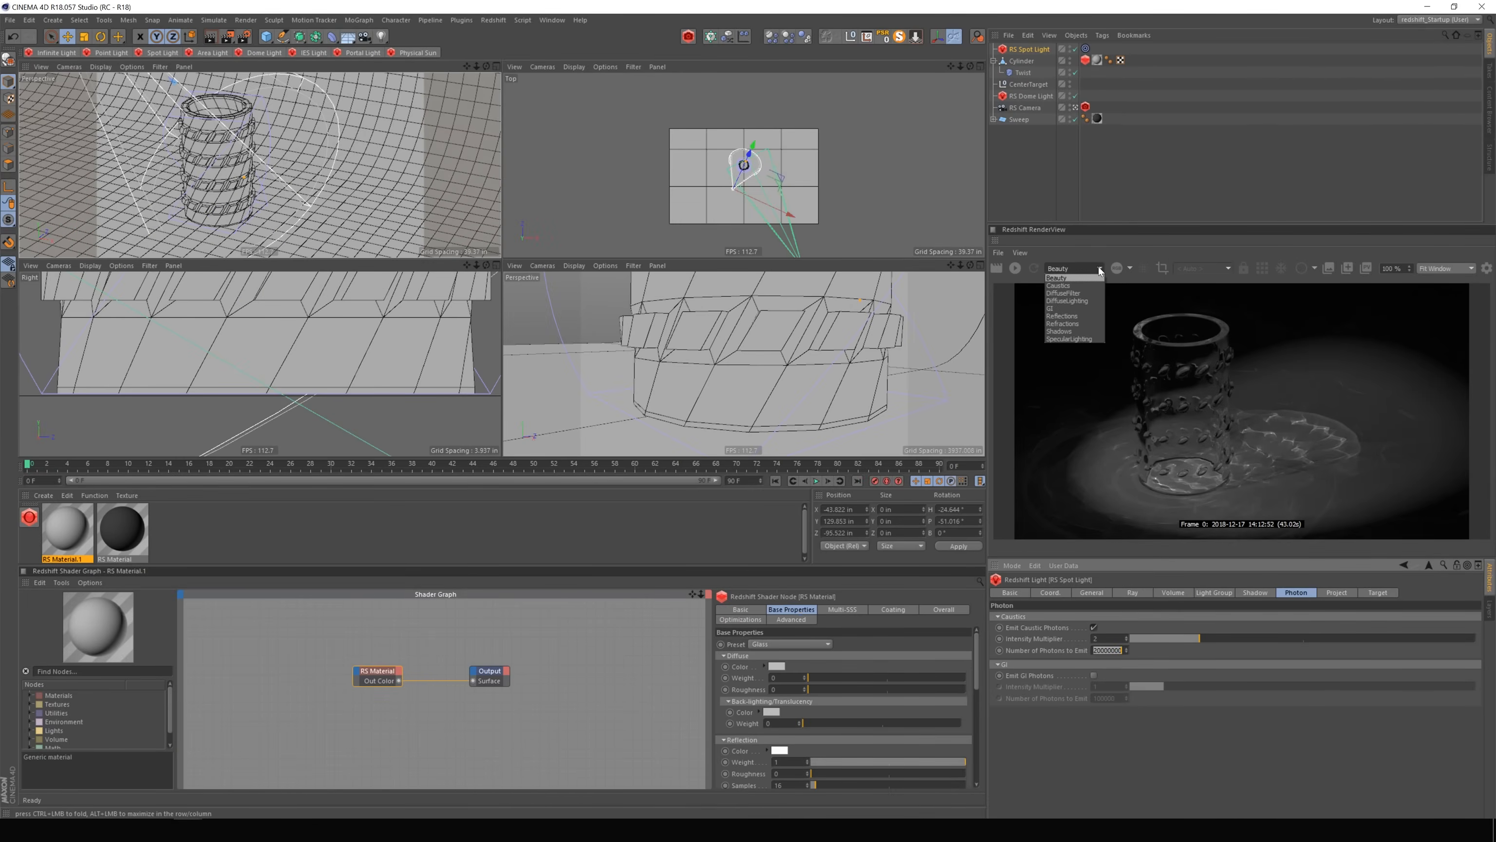
left_click(1064, 286)
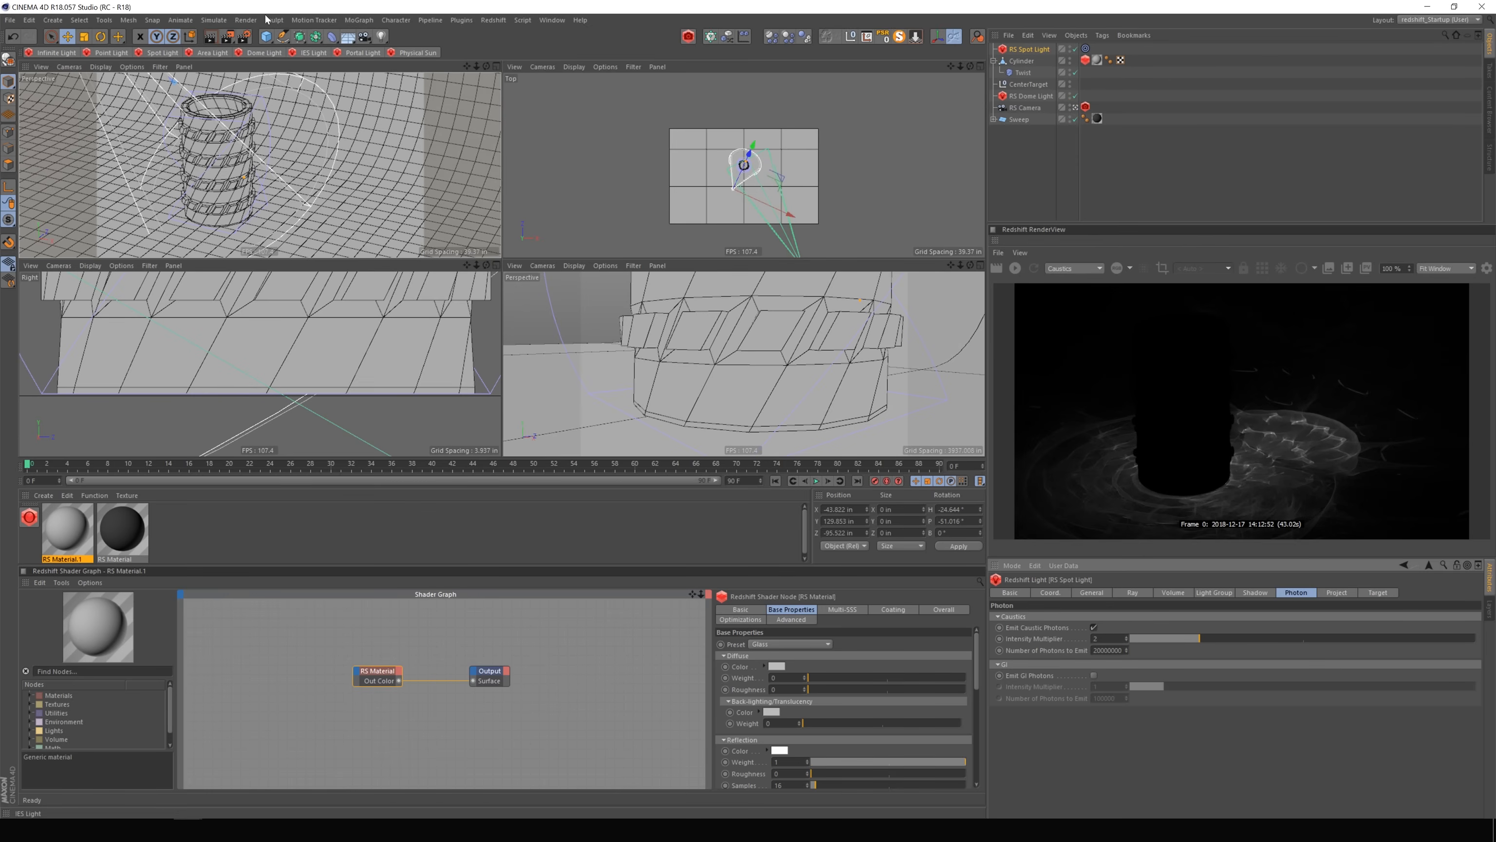
left_click(245, 36)
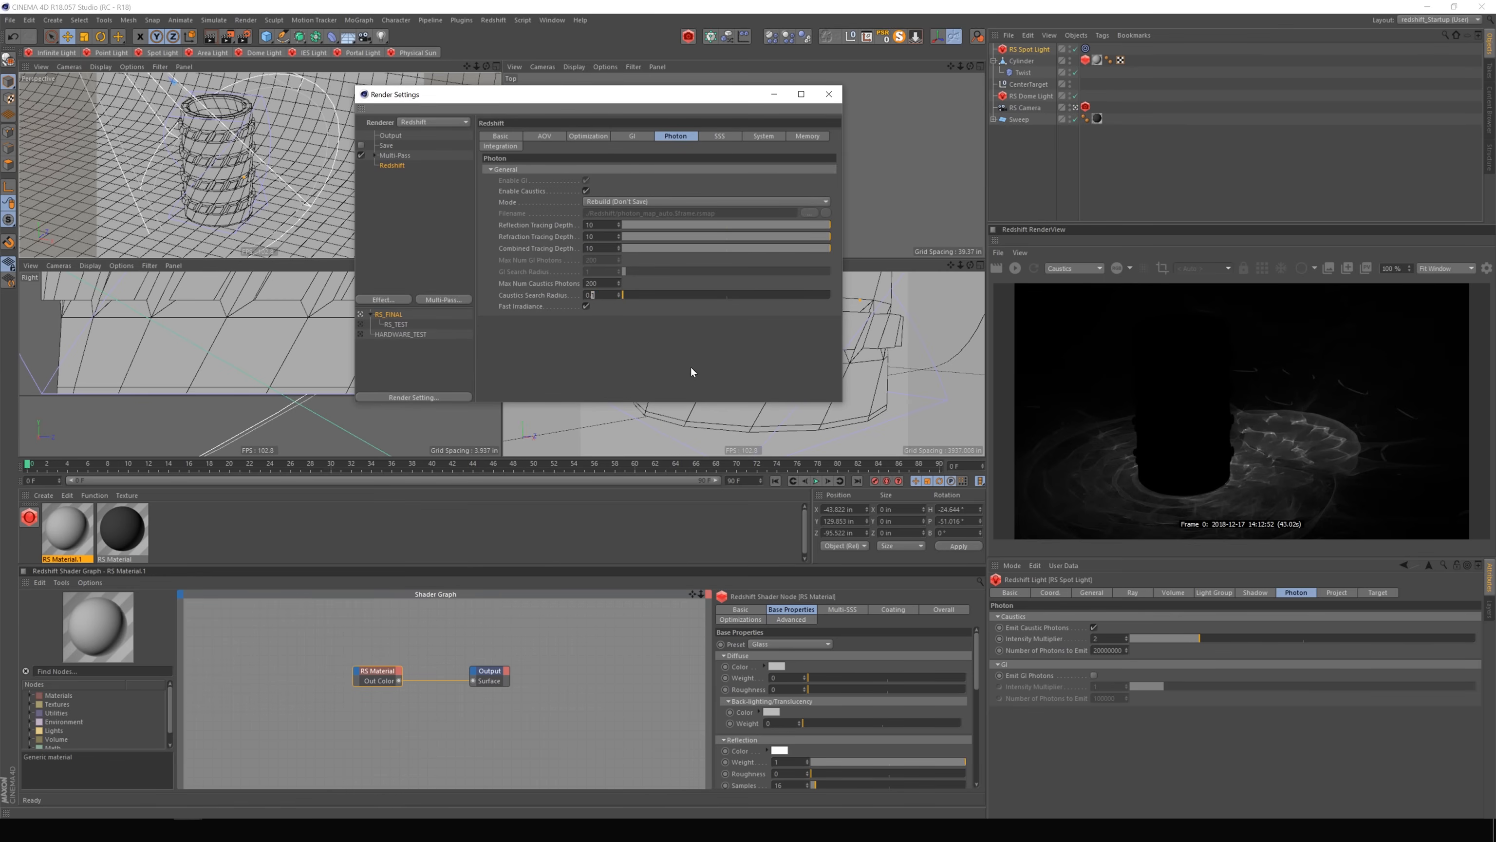
left_click(827, 95)
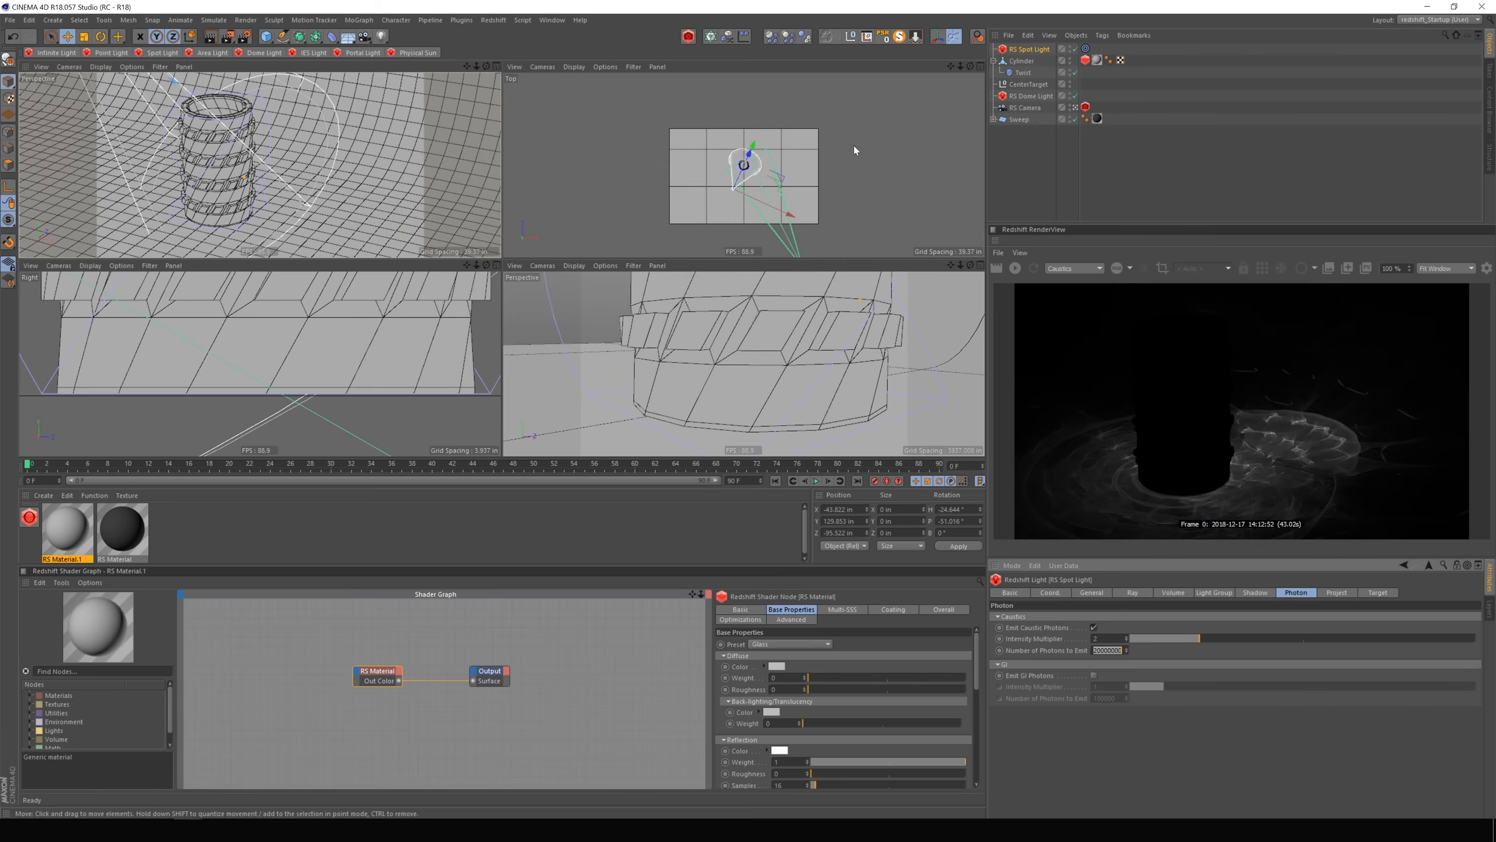
Return the preview to the Beauty pass, re-render it with the adjusted search radius and send it to the Picture Viewer.
left_click(1072, 268)
left_click(1063, 278)
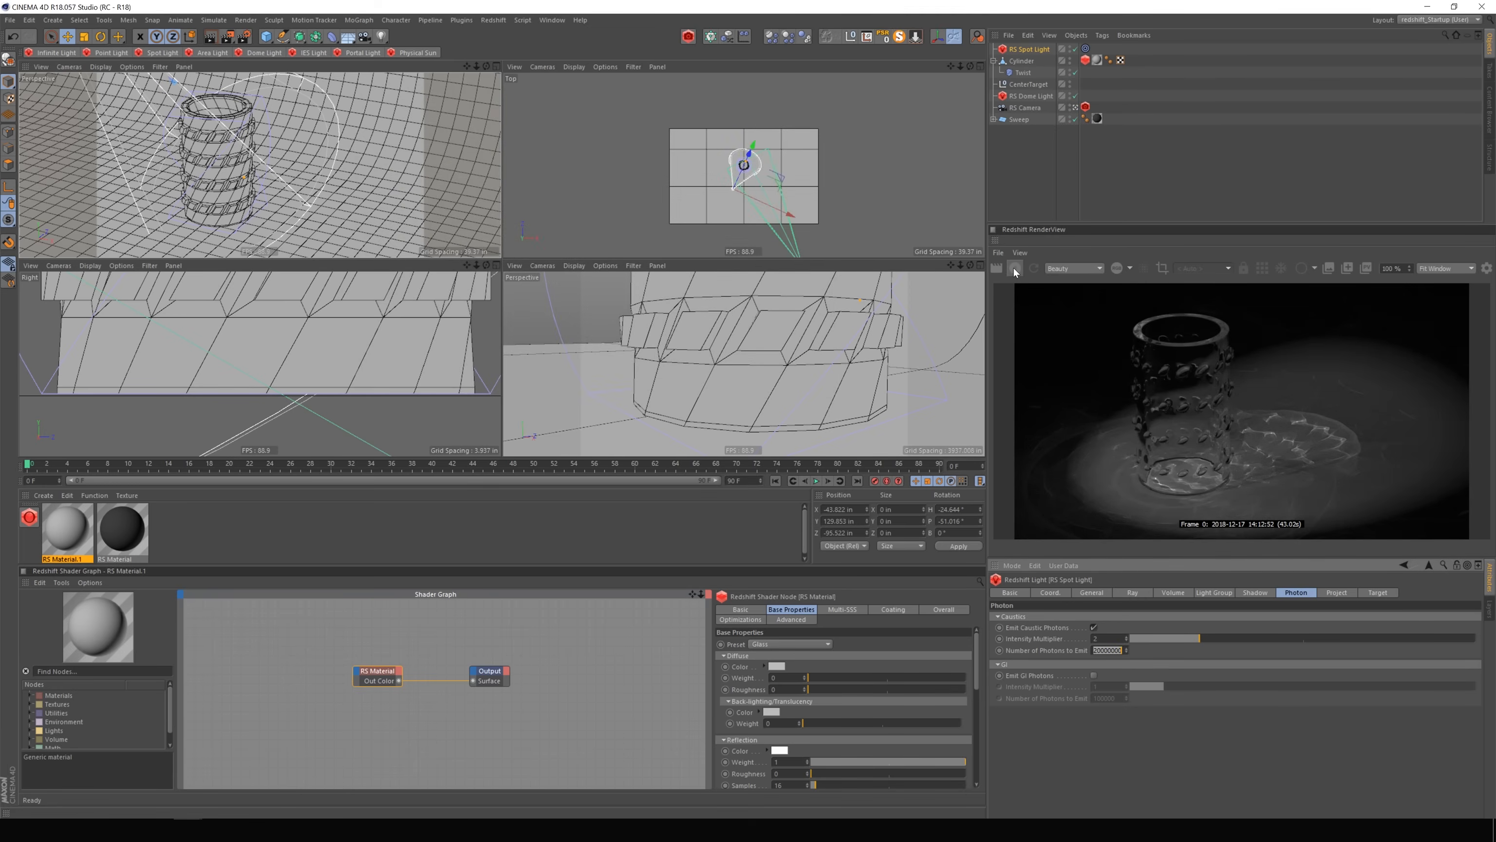
left_click(1015, 270)
left_click(1021, 274)
left_click(1366, 269)
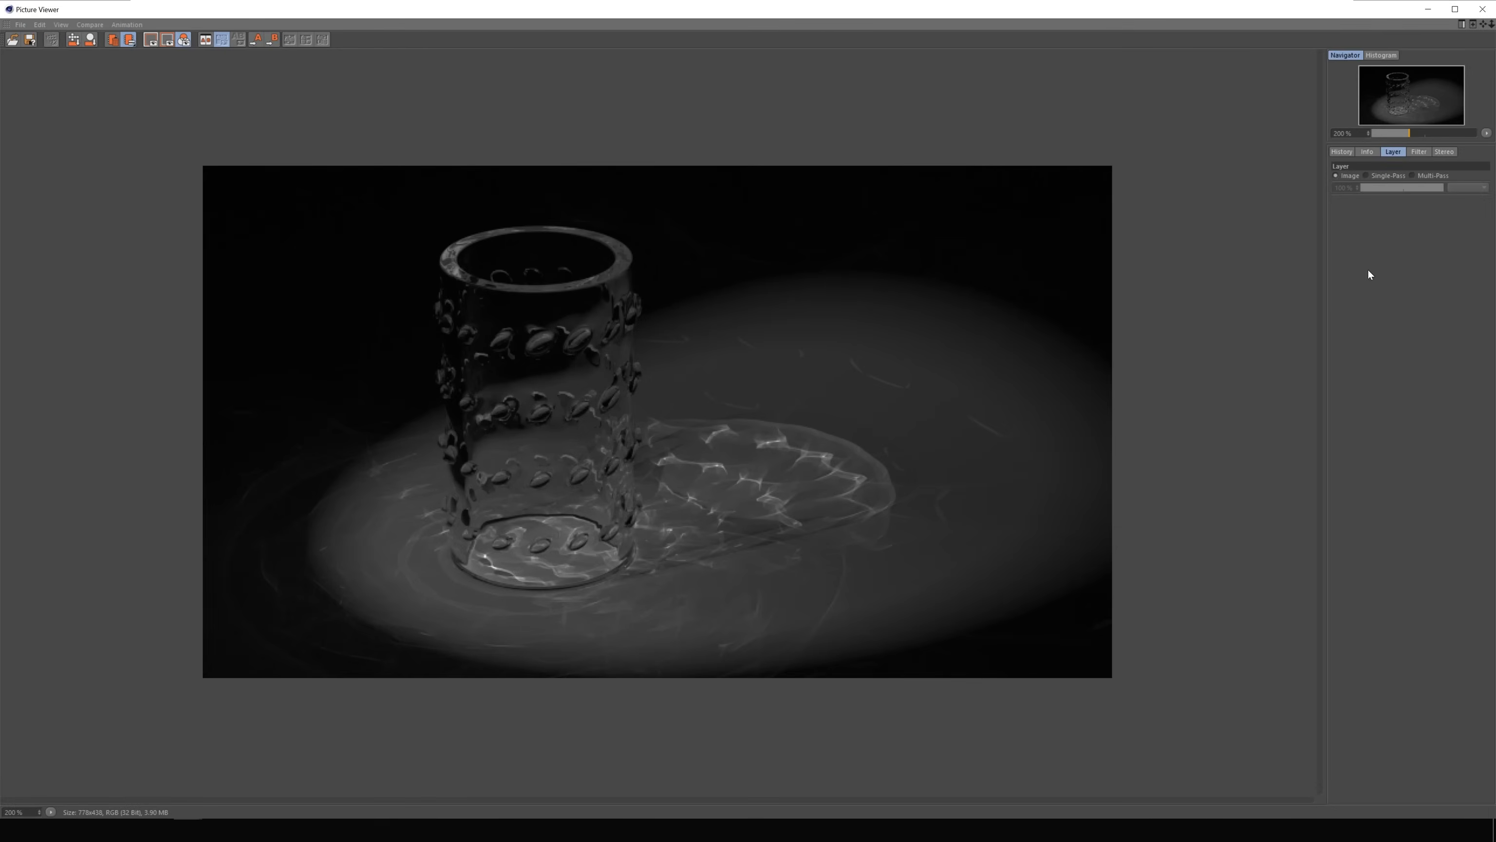
Compare the newest Picture Viewer snapshot with the previous one, examining how the search radius affects the caustics around the glass.
left_click(1342, 151)
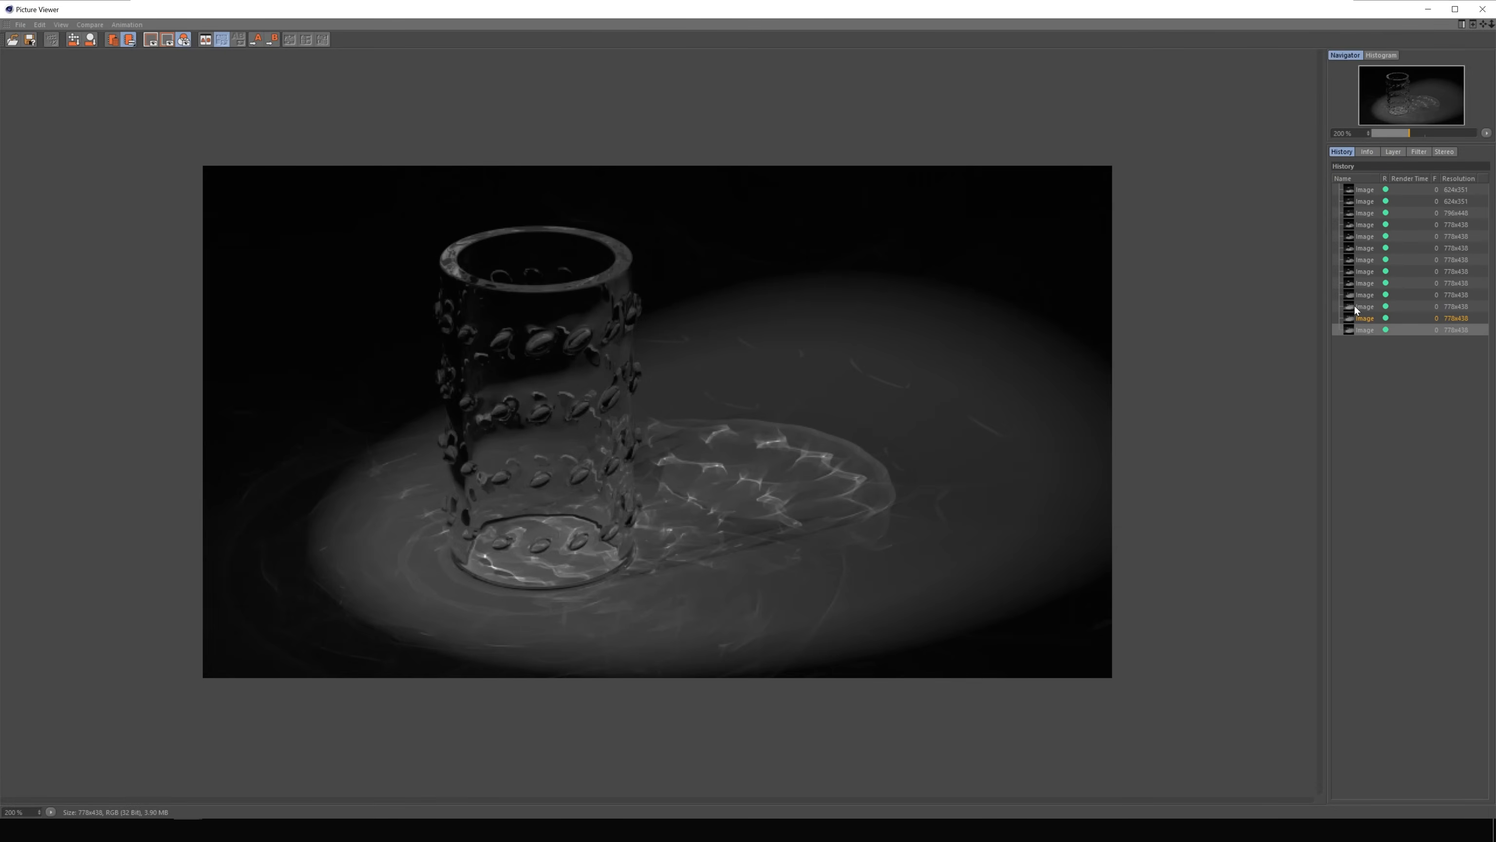
left_click(1366, 331)
left_click(1367, 318)
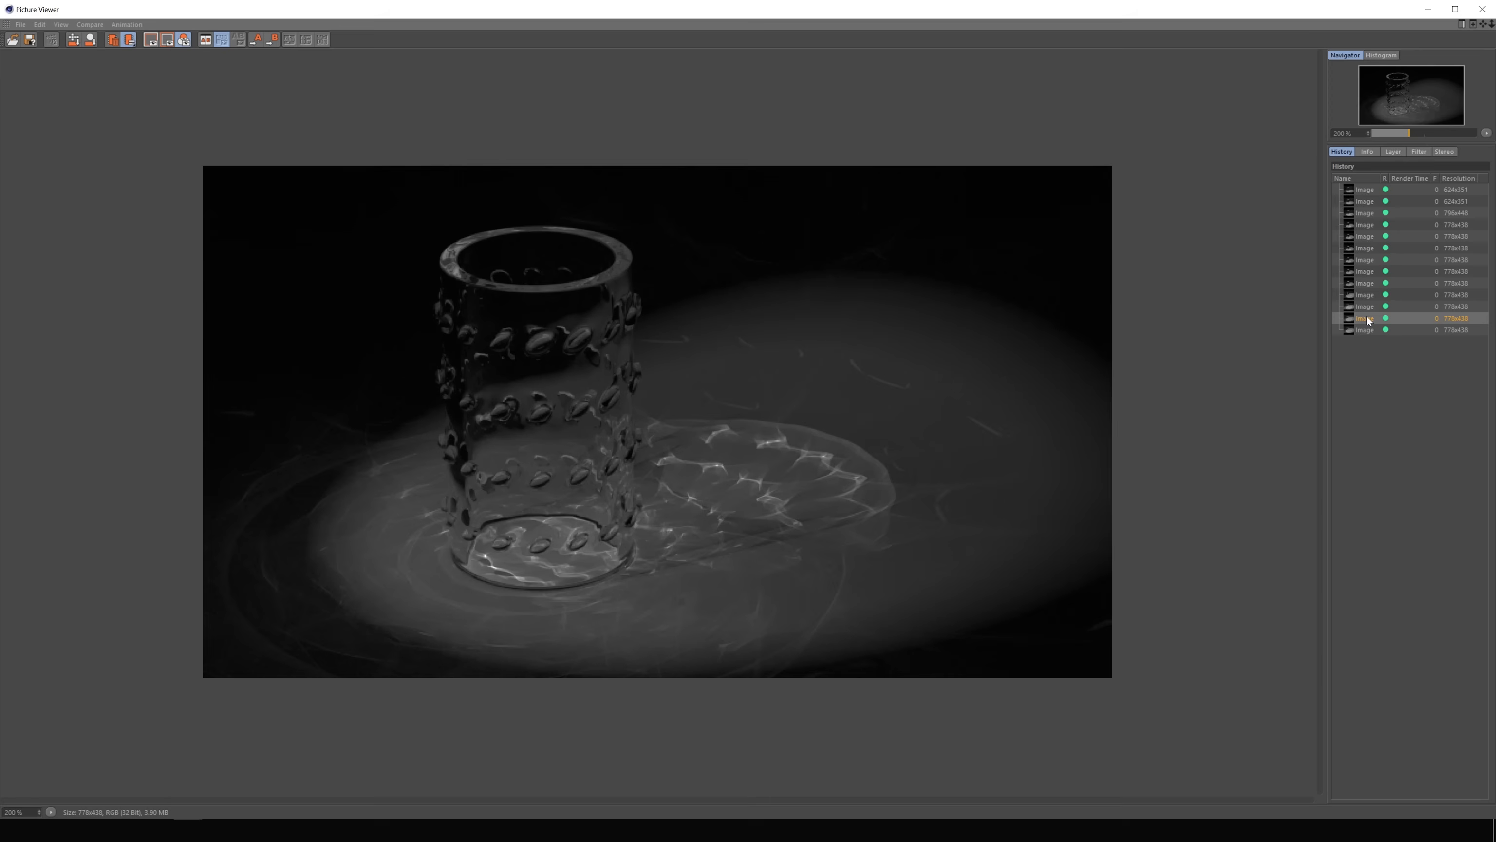
left_click(1367, 329)
left_click(1368, 318)
left_click(1369, 330)
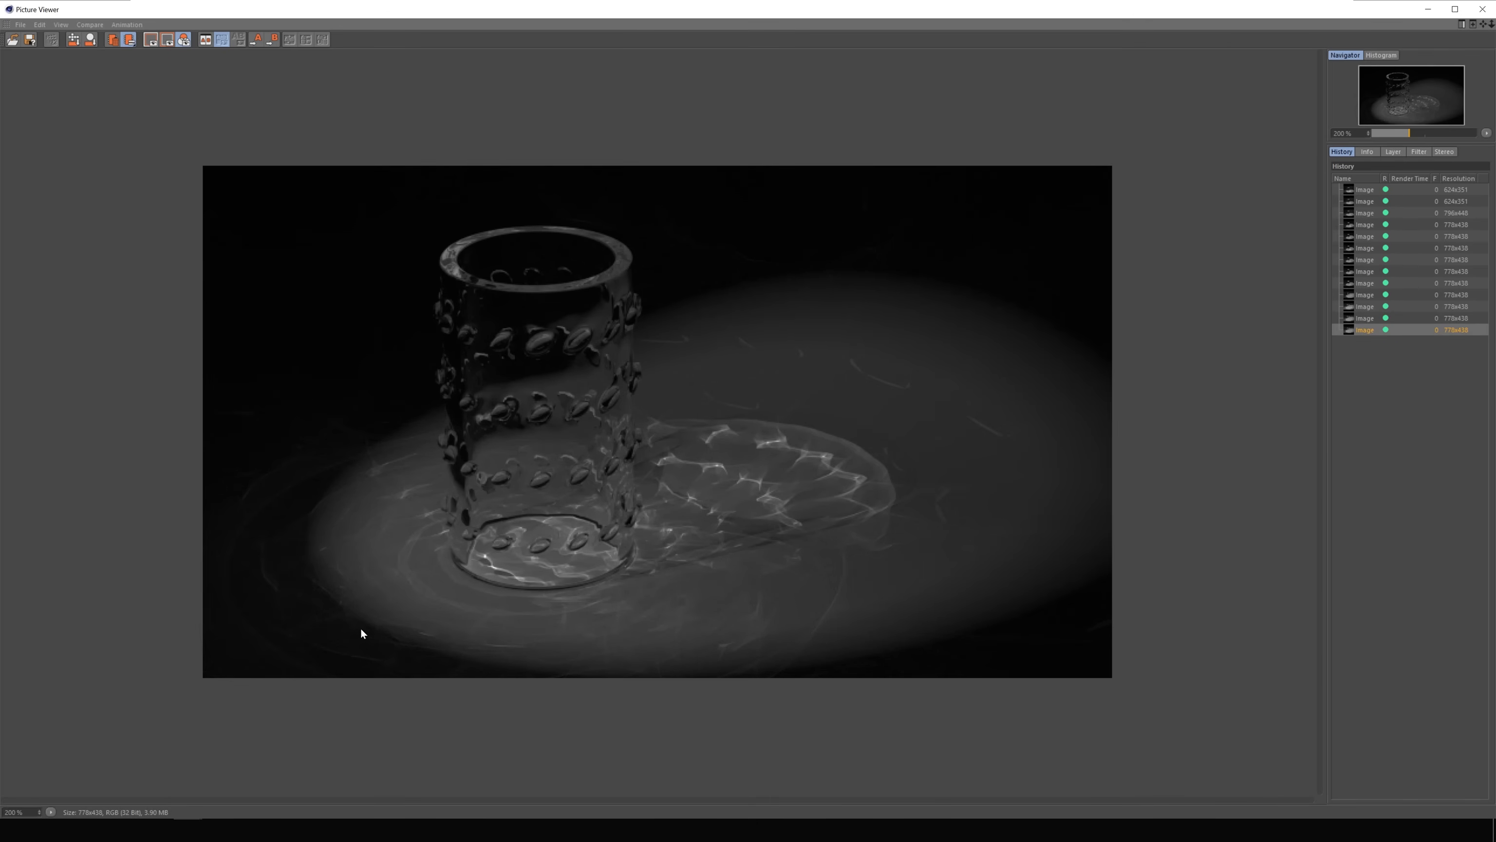
left_click(1358, 320)
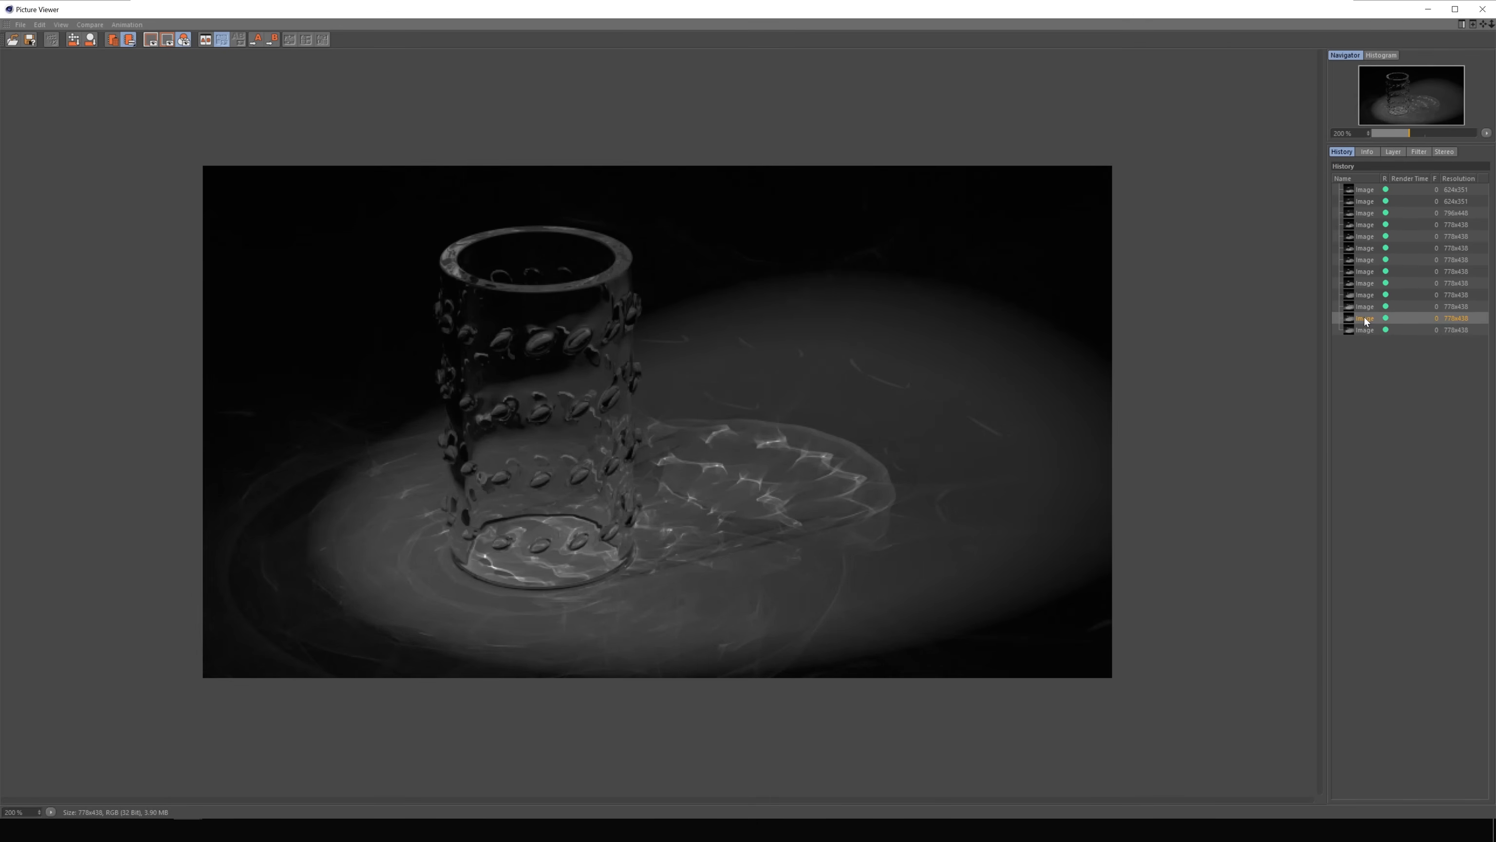
left_click(1366, 328)
left_click(1362, 322)
left_click(1366, 329)
left_click(1363, 321)
left_click(1367, 331)
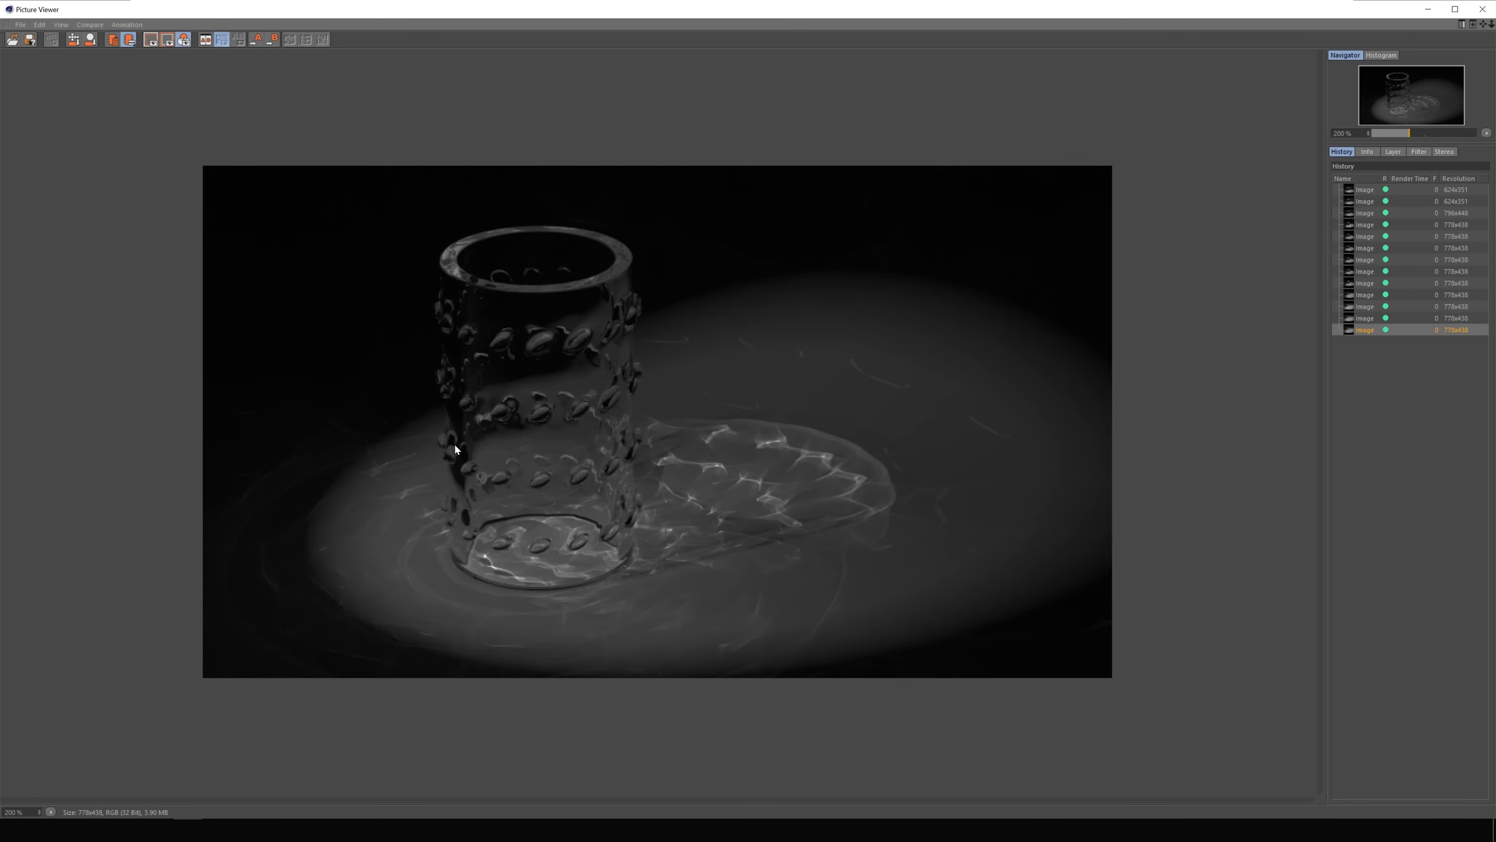
key("Up")
left_click(1362, 331)
left_click(1429, 9)
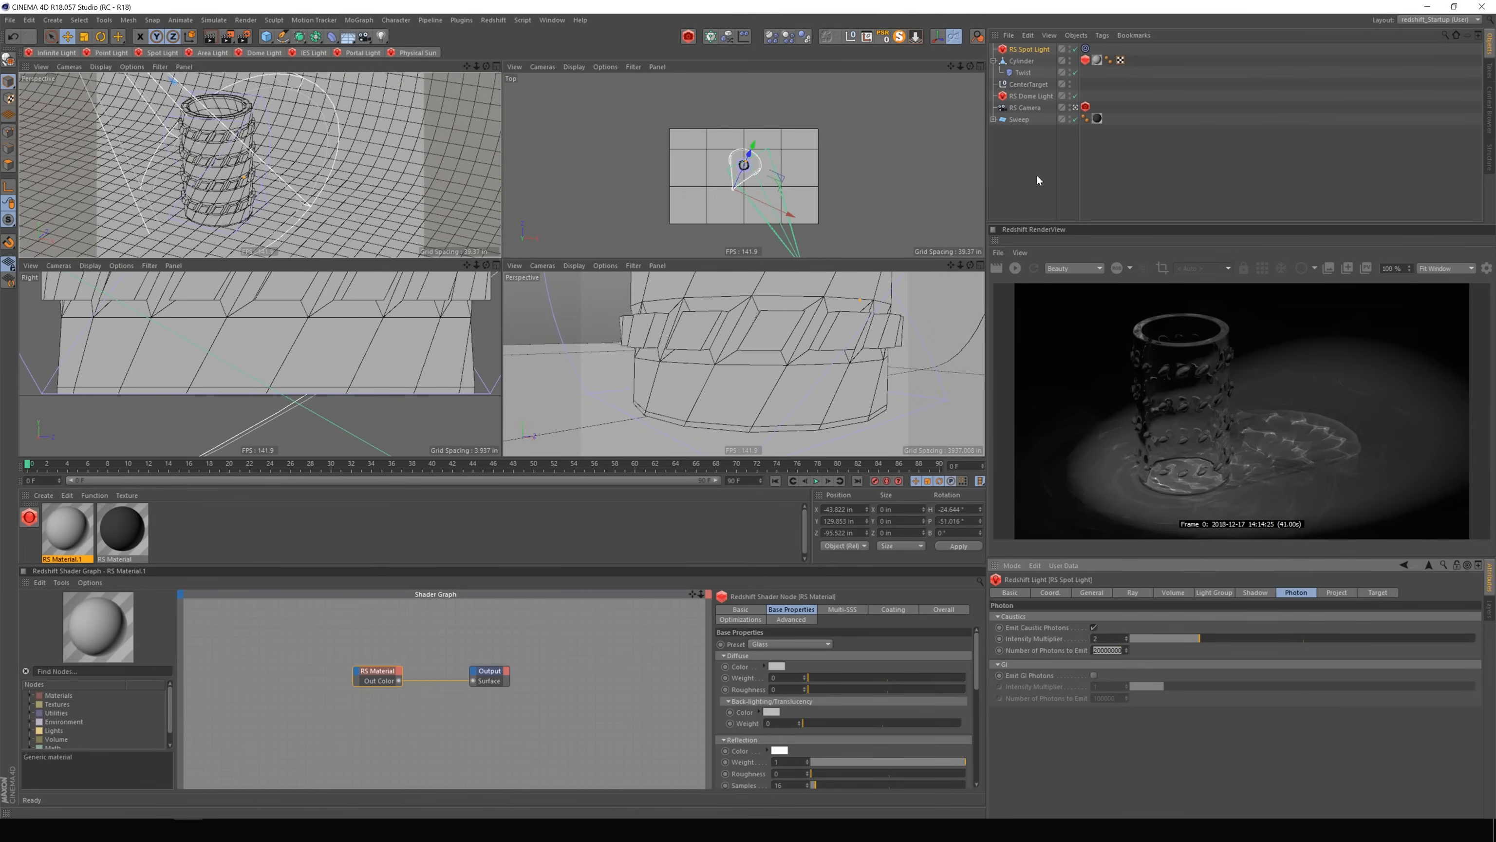
Apply the Copper preset to RS Material 1, the material on the cylinder.
left_click(1035, 51)
left_click(1297, 594)
left_click(1021, 61)
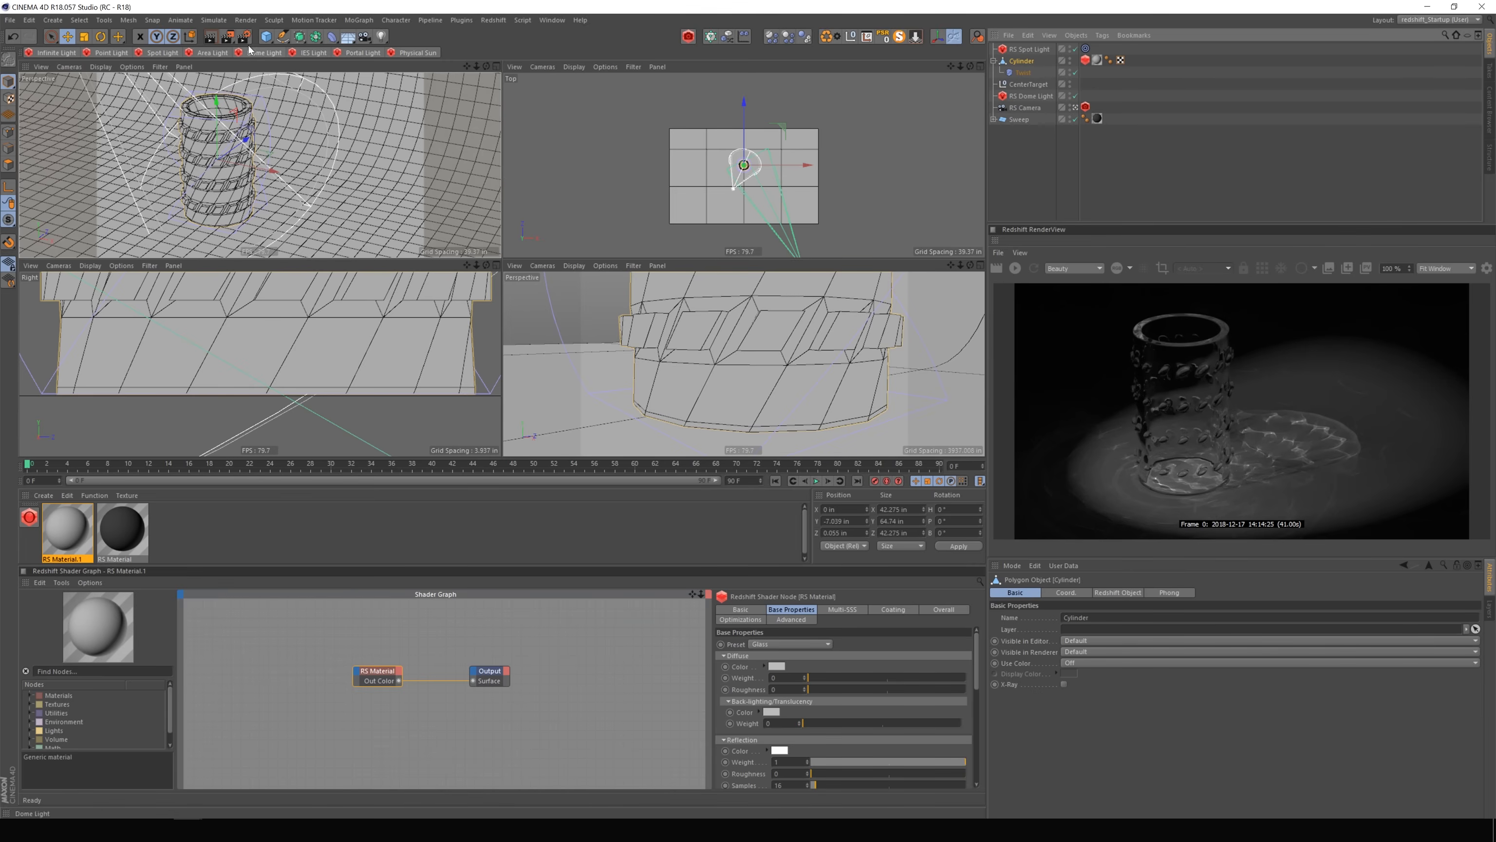
left_click(84, 538)
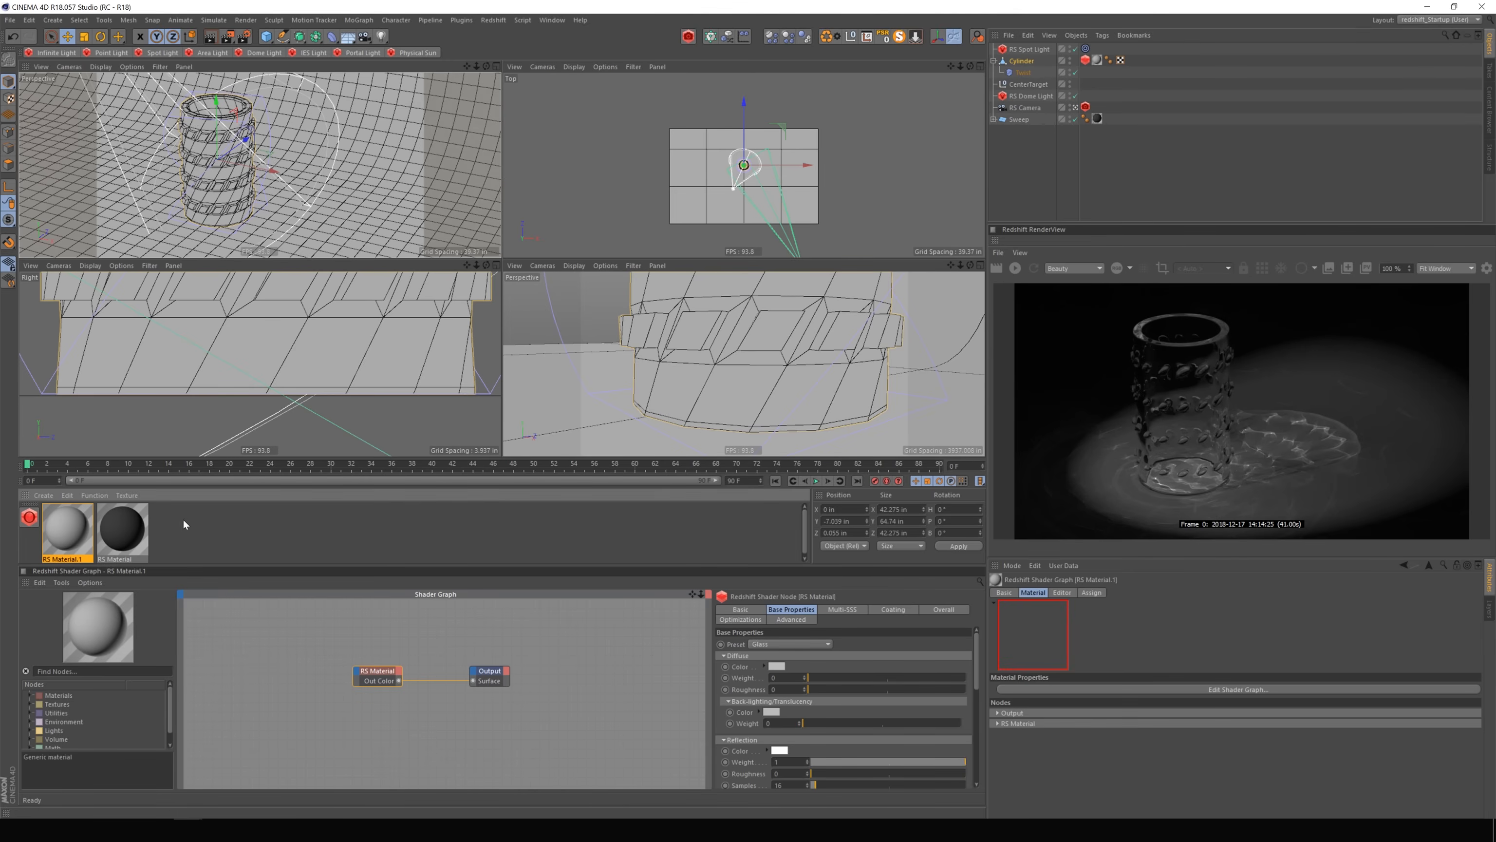
left_click(824, 642)
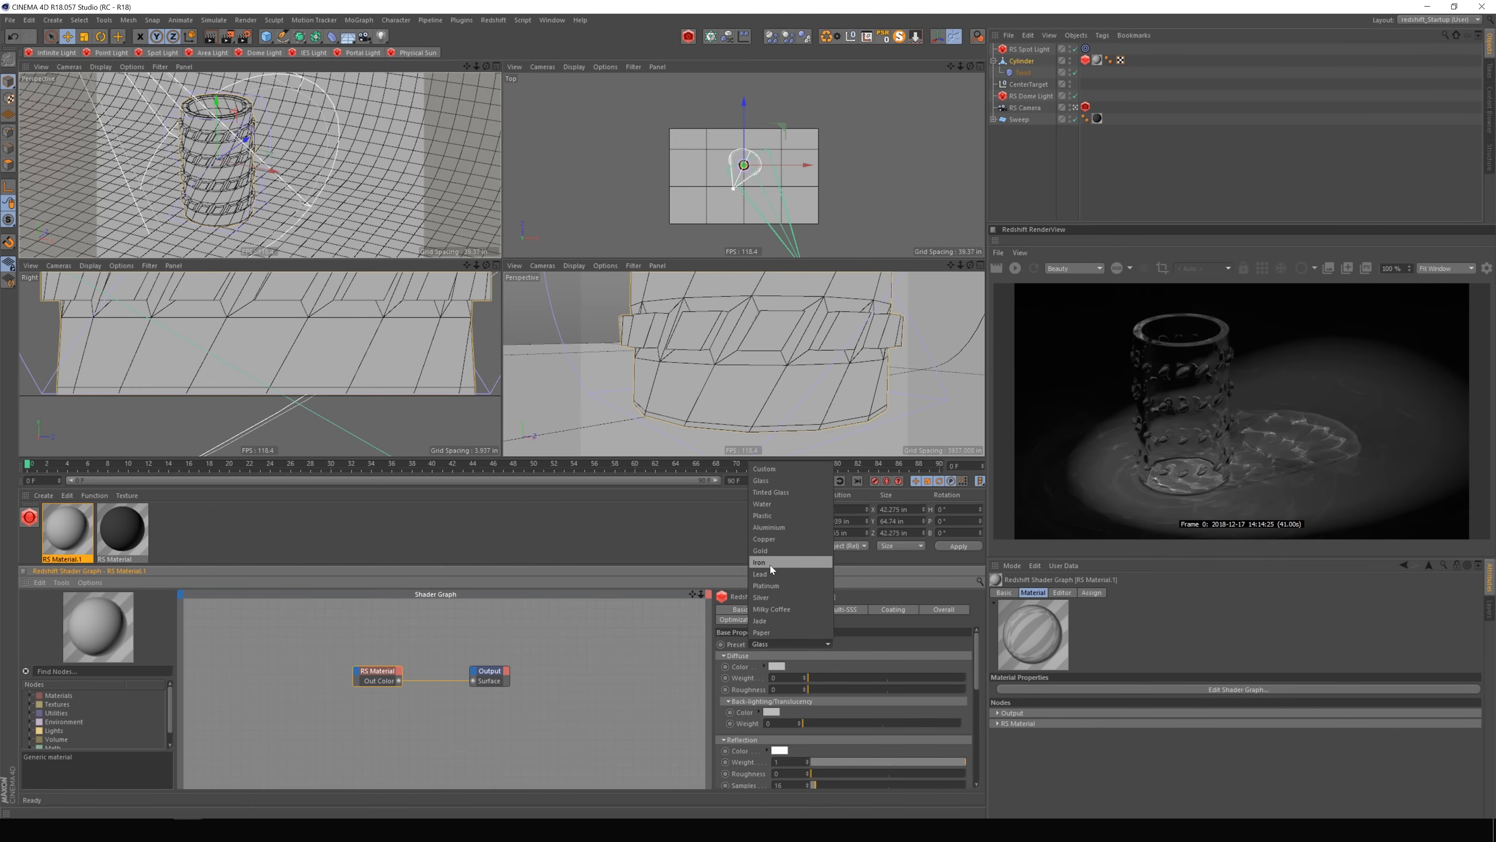
left_click(773, 541)
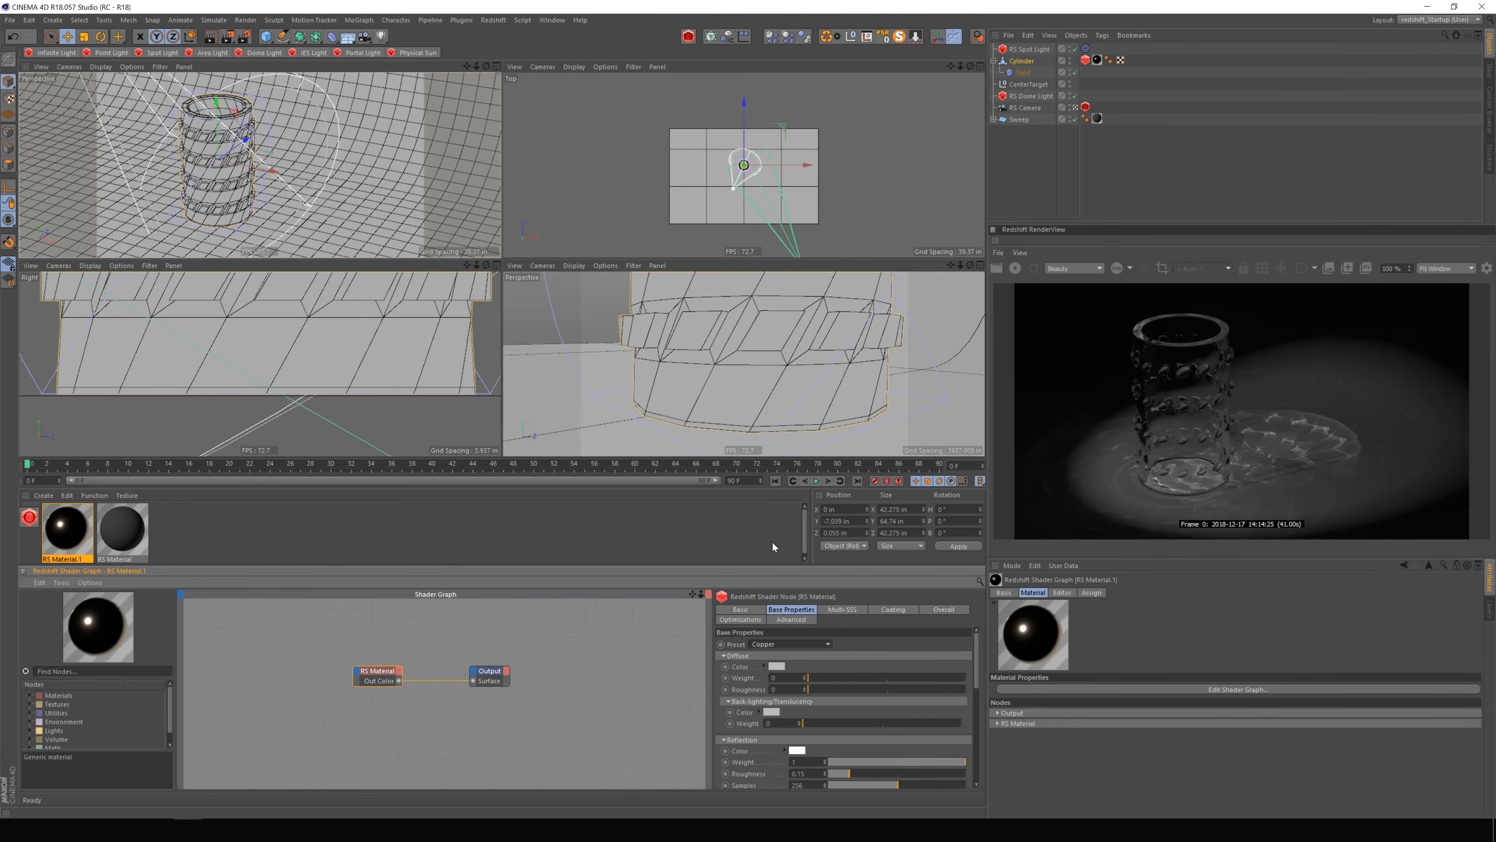
Check the visibility options of the cylinder's Redshift object tag, then render the copper version and send it to the Picture Viewer.
left_click(1085, 59)
left_click(1052, 592)
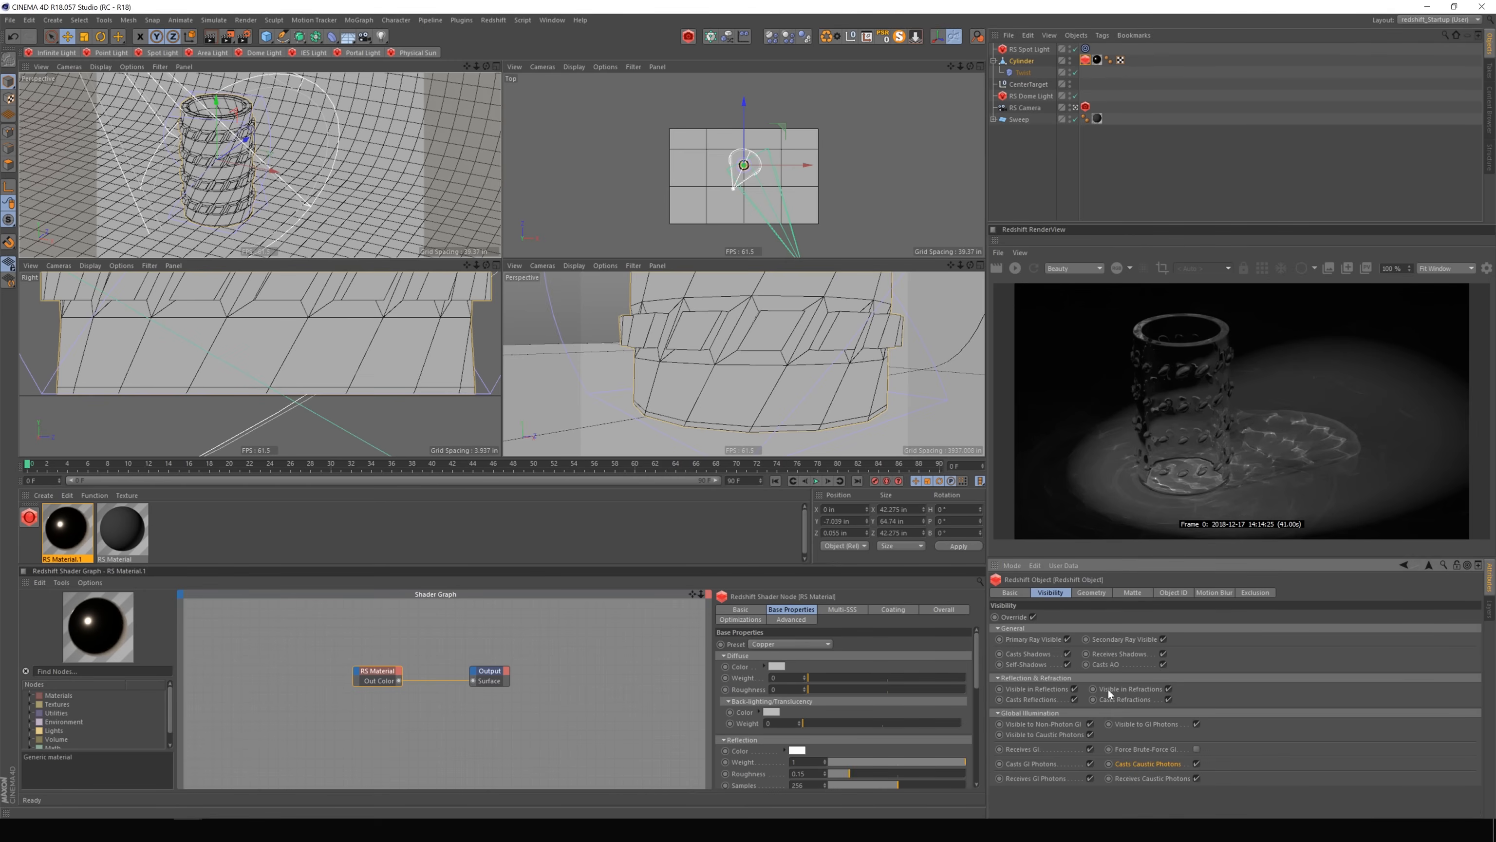
left_click(1015, 267)
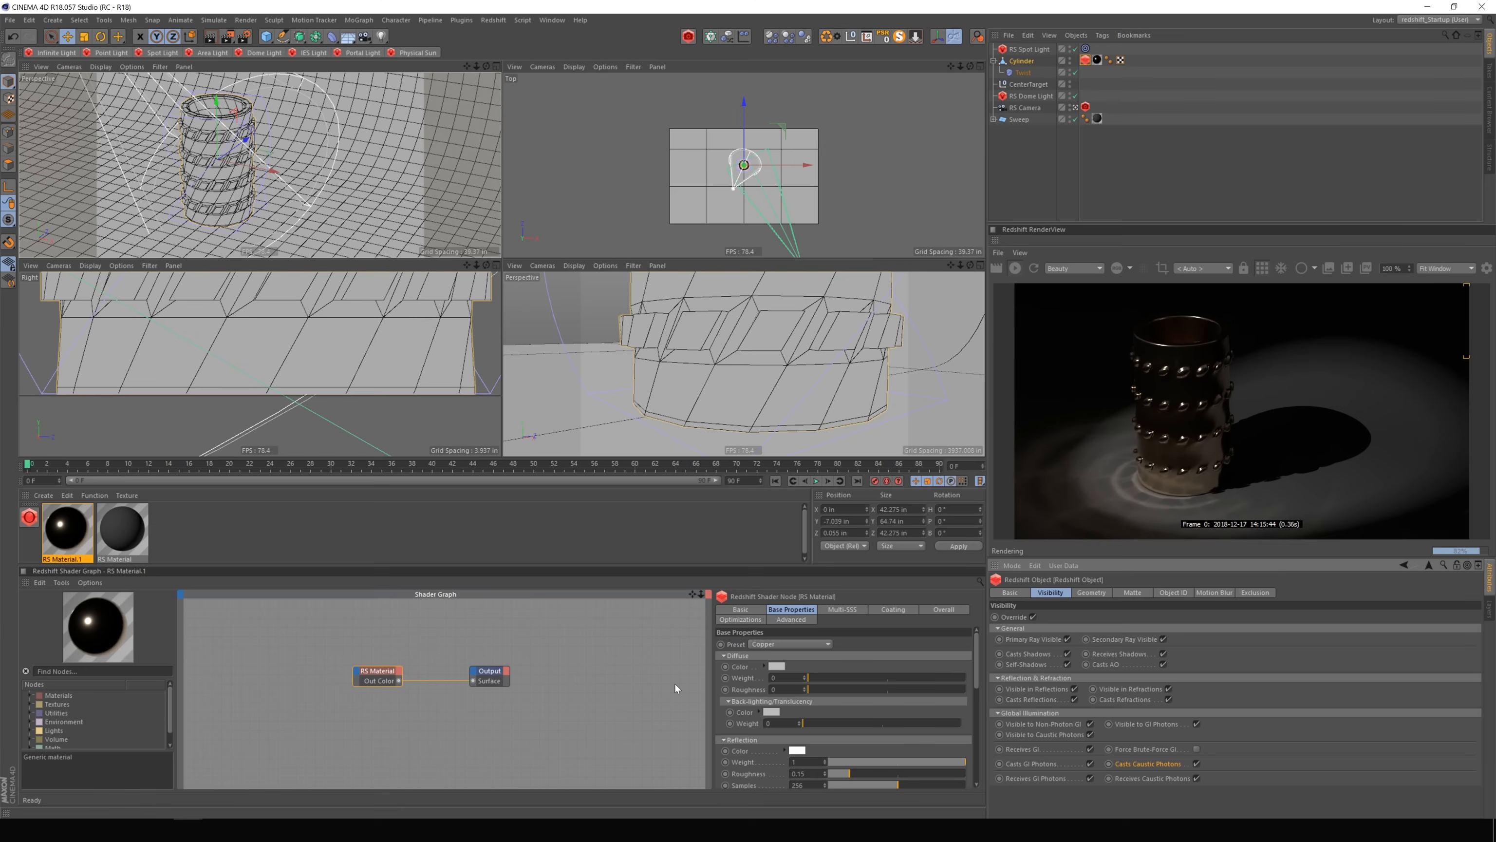
left_click(1032, 269)
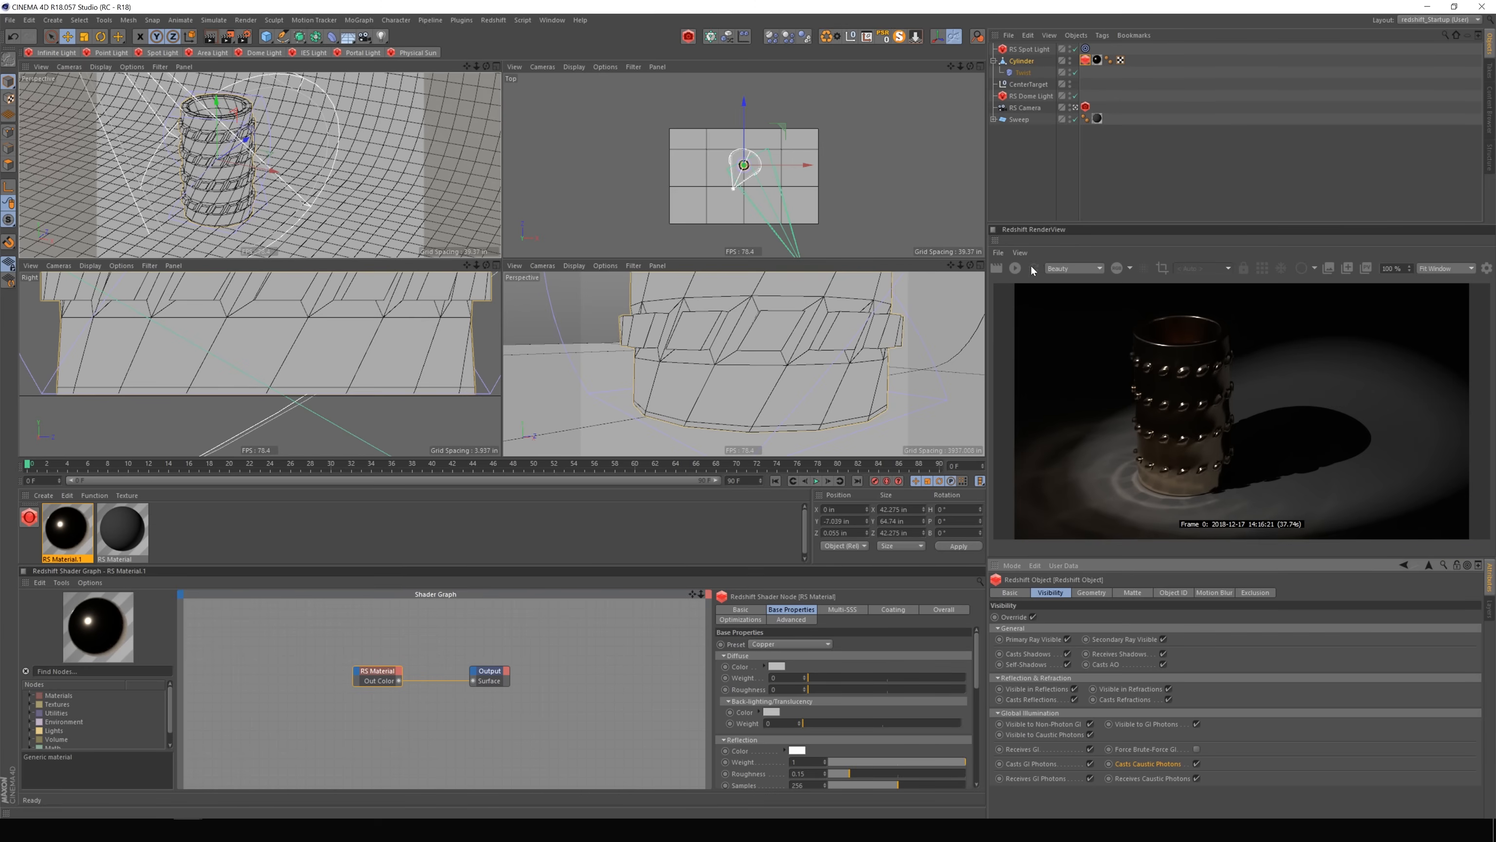
left_click(1366, 269)
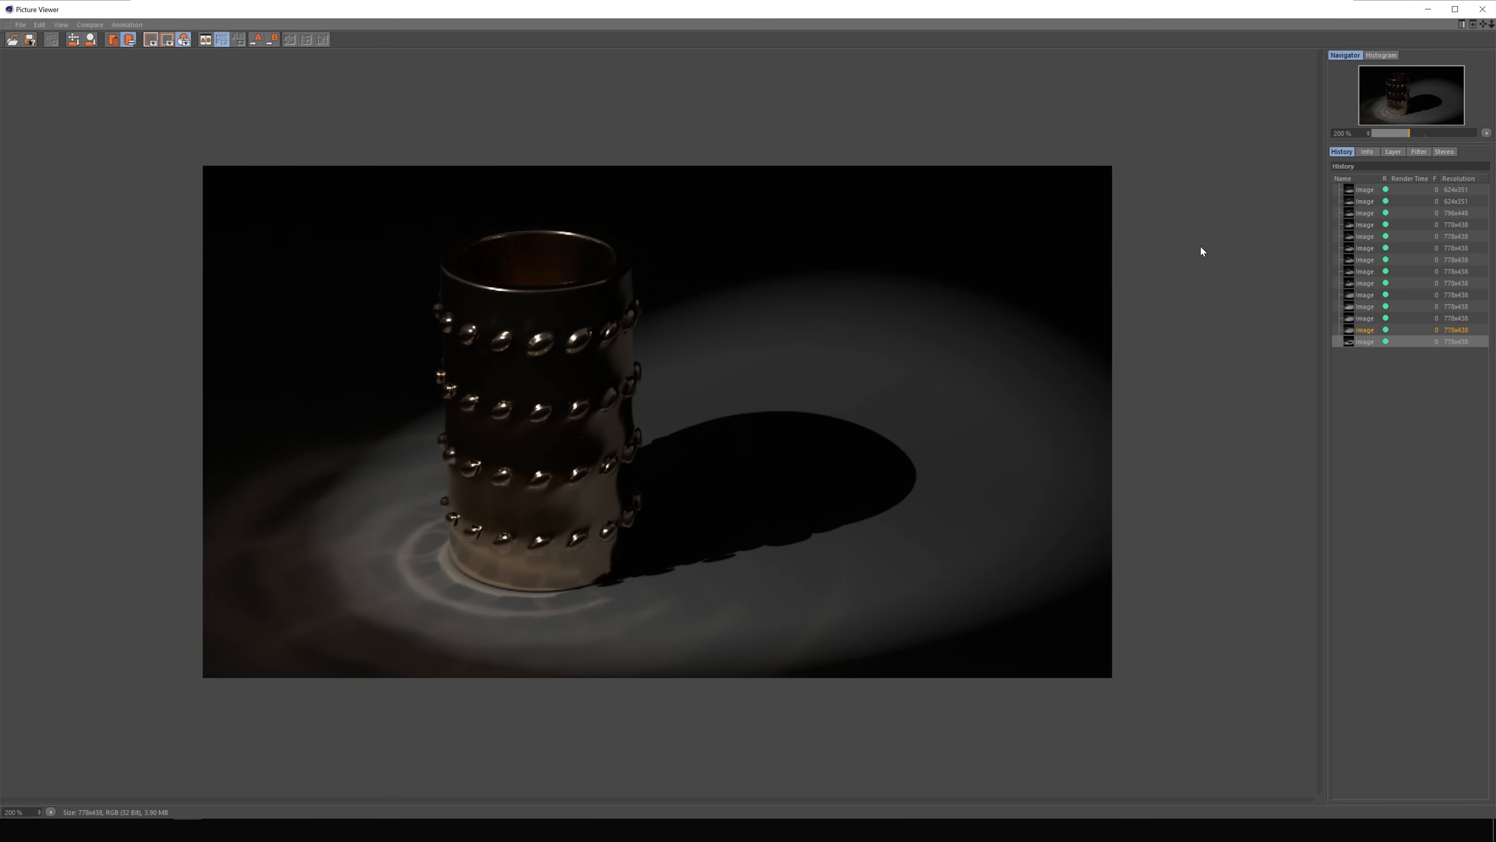
left_click(1428, 9)
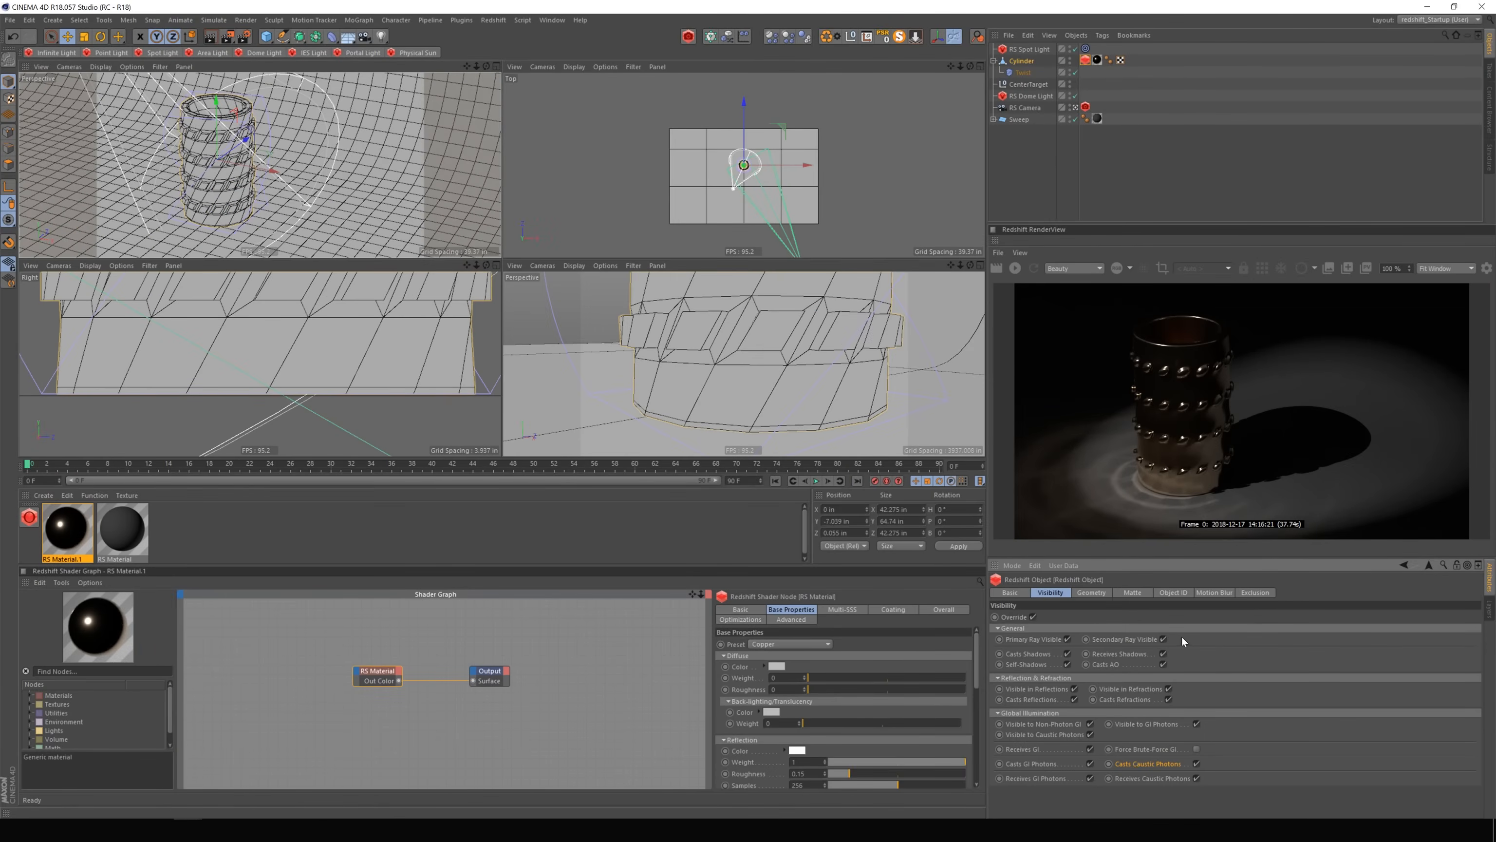
Check the spot light's photon settings and switch RS Material 1 to the Tinted Glass preset.
left_click(1041, 50)
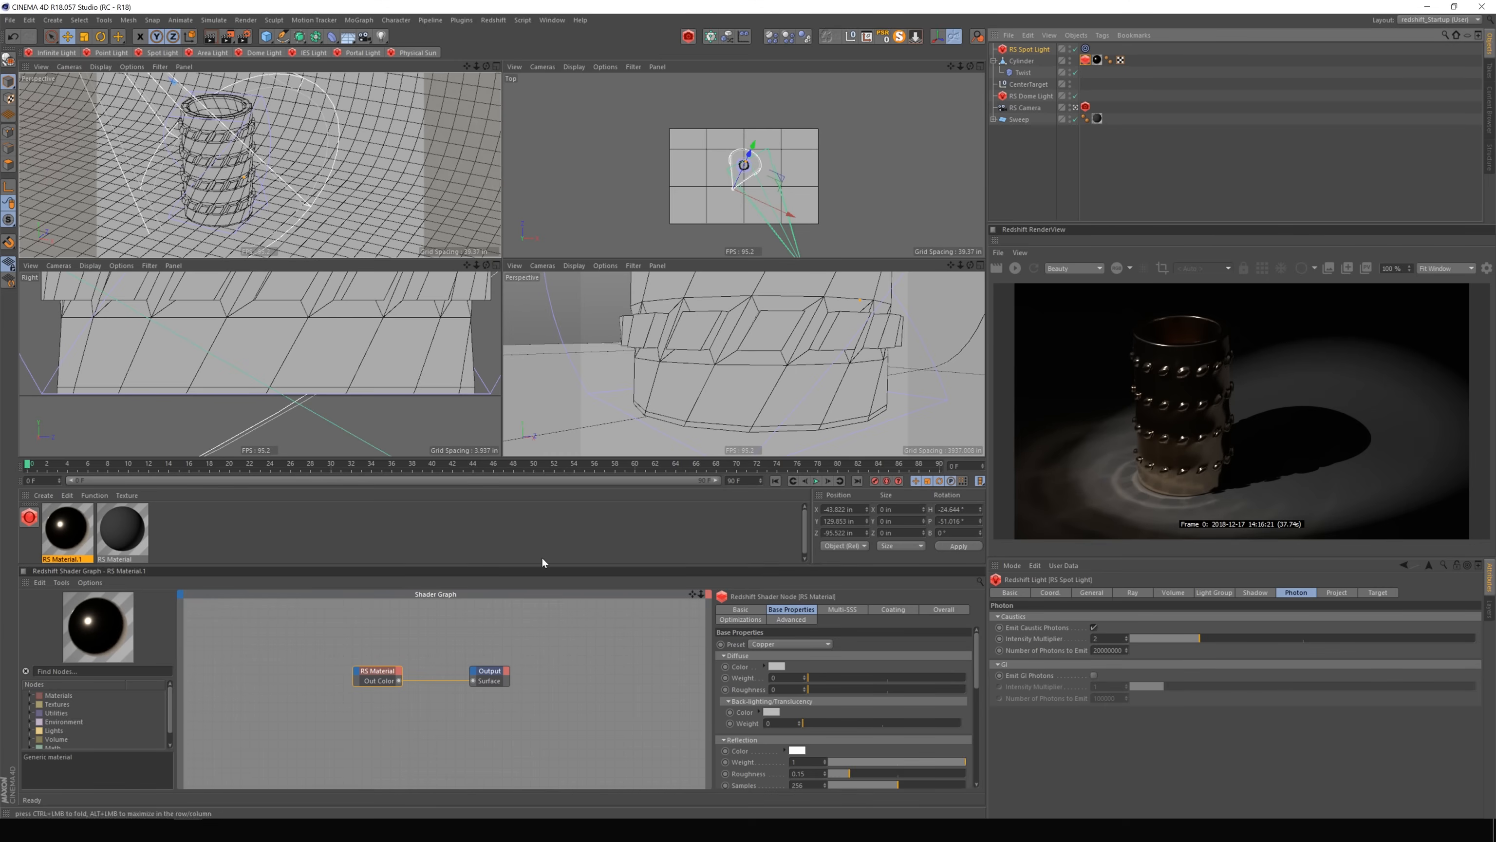
left_click(809, 644)
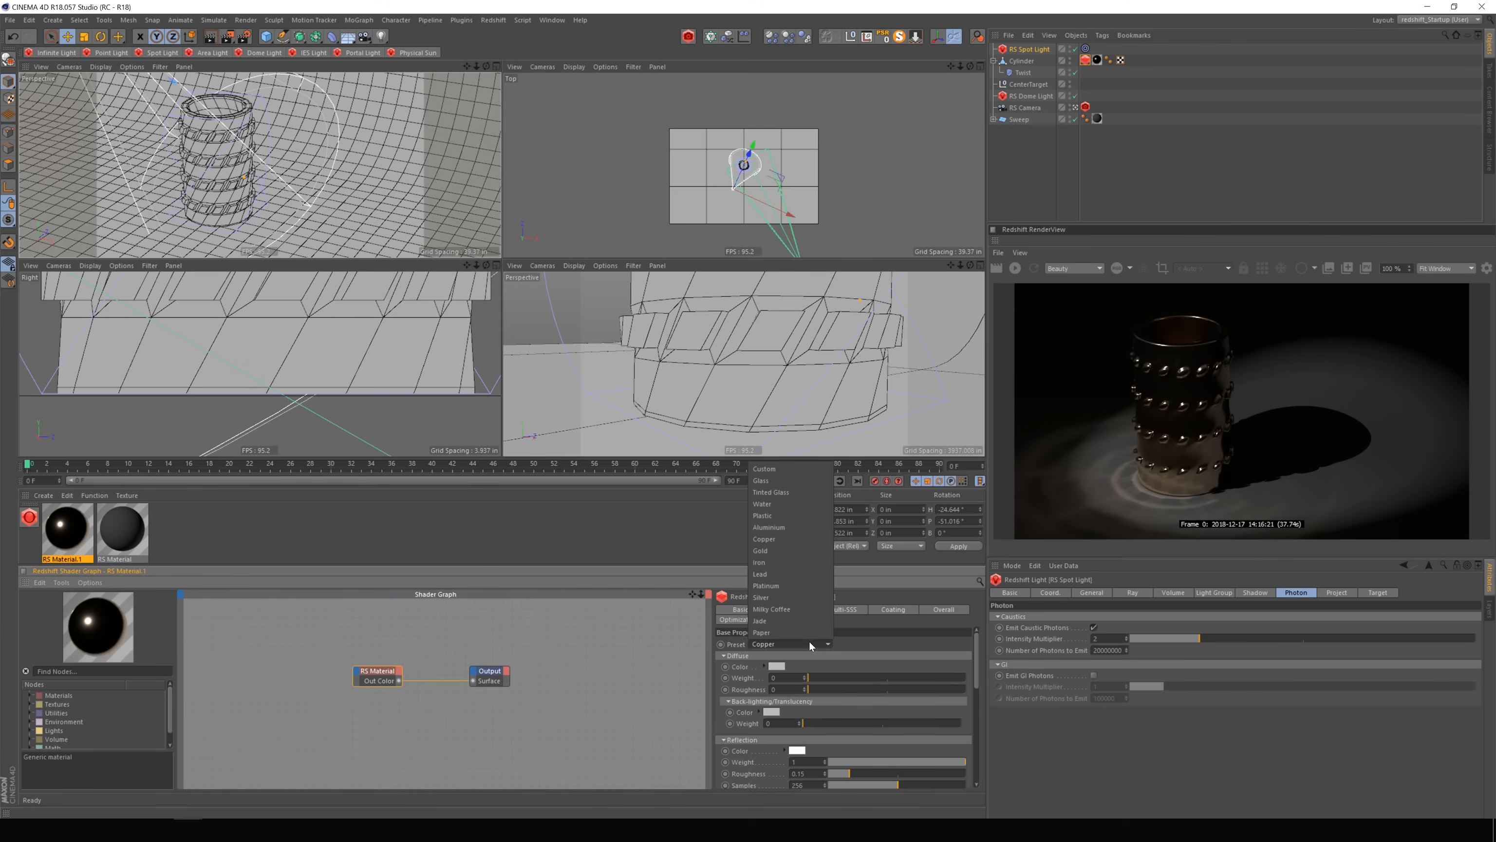
left_click(771, 493)
Change the tinted glass's transmittance color to green, re-render the preview and send it to the Picture Viewer.
left_click_drag(975, 659, 969, 760)
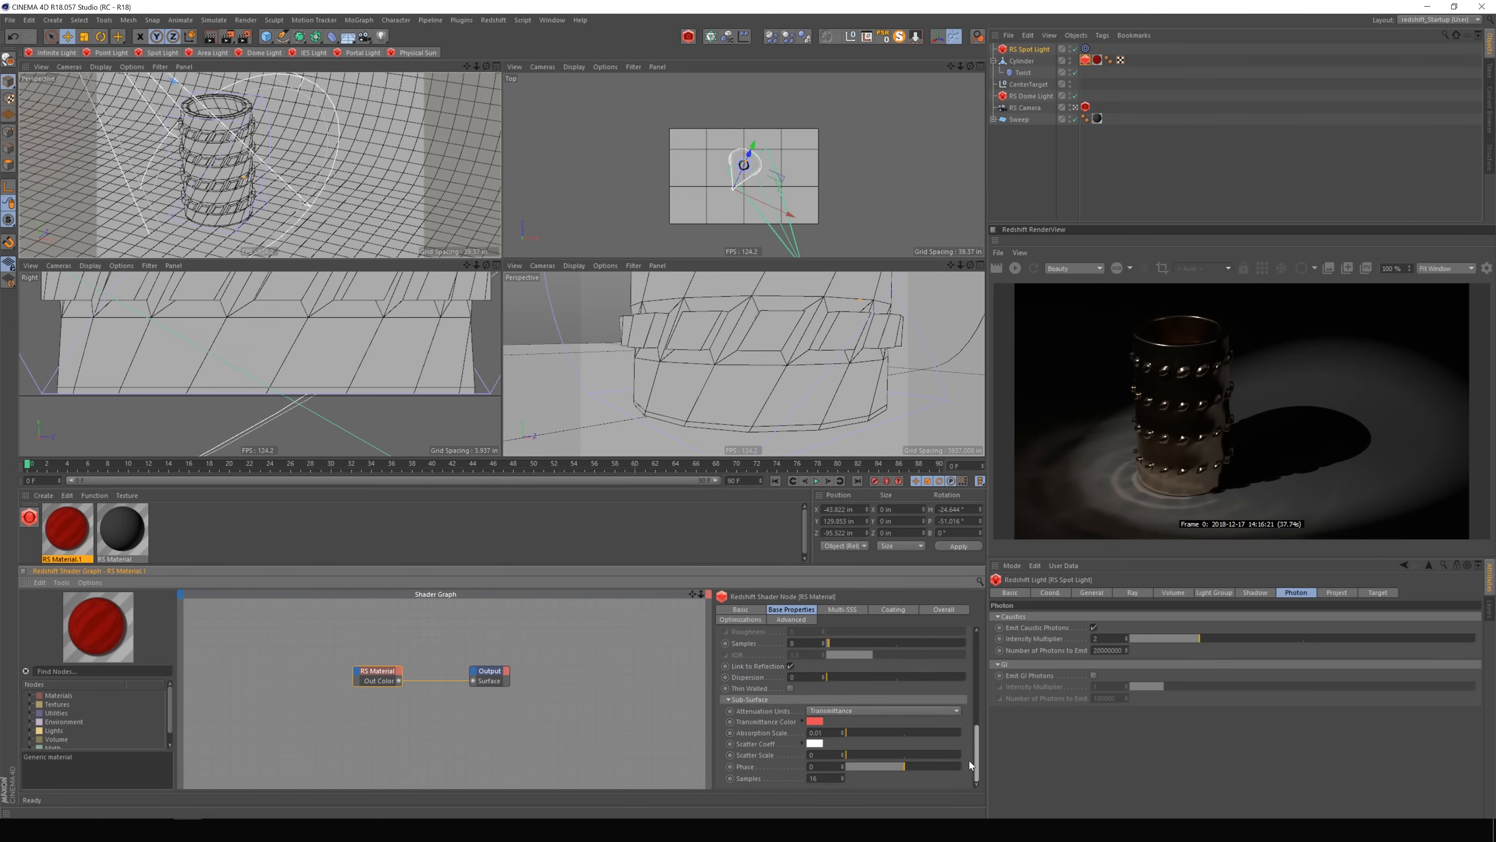
left_click(816, 721)
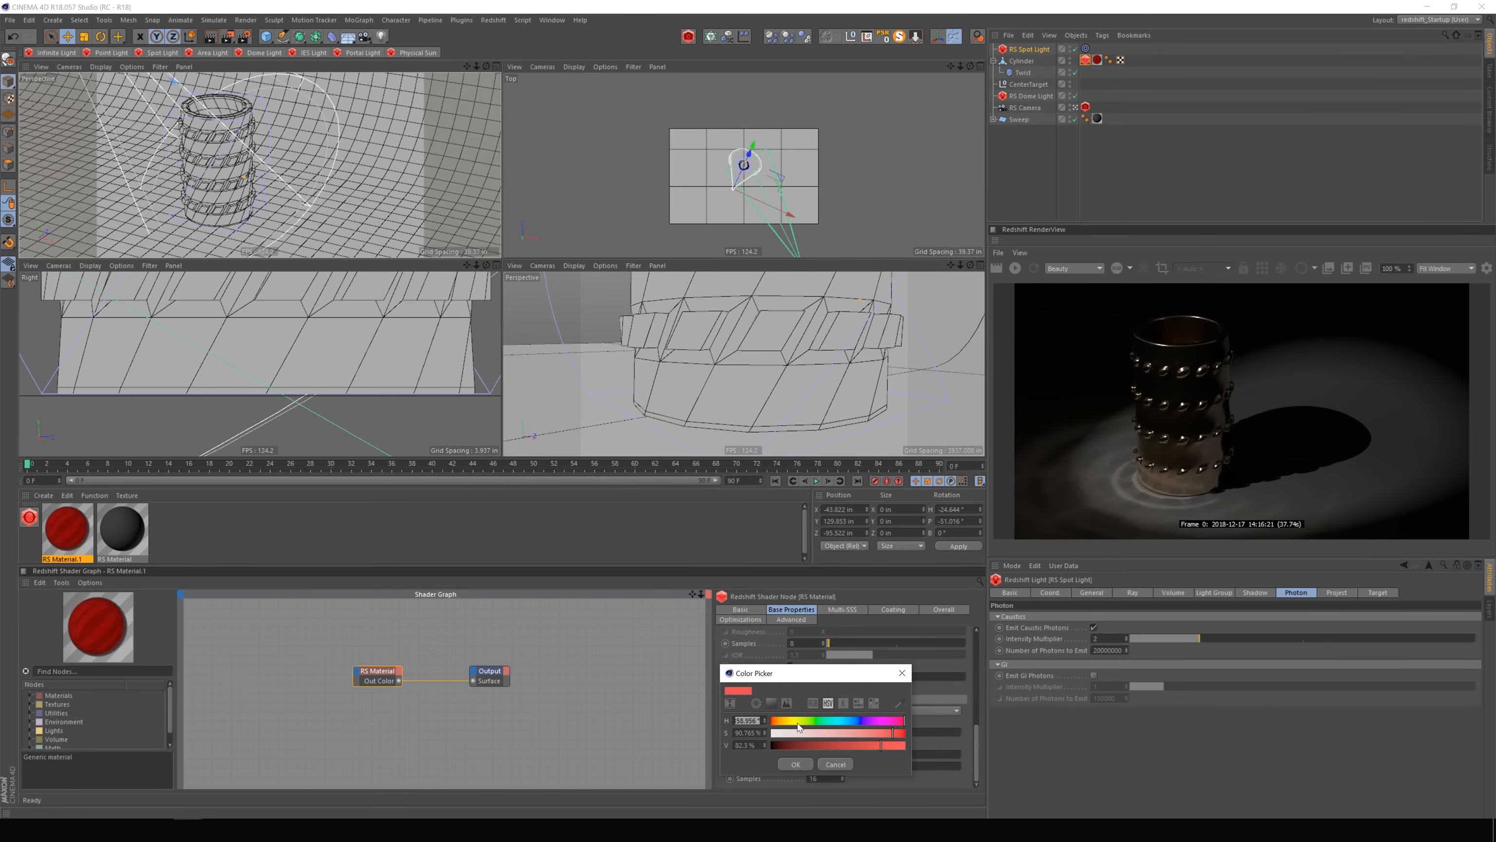
left_click_drag(894, 734, 819, 734)
left_click(796, 763)
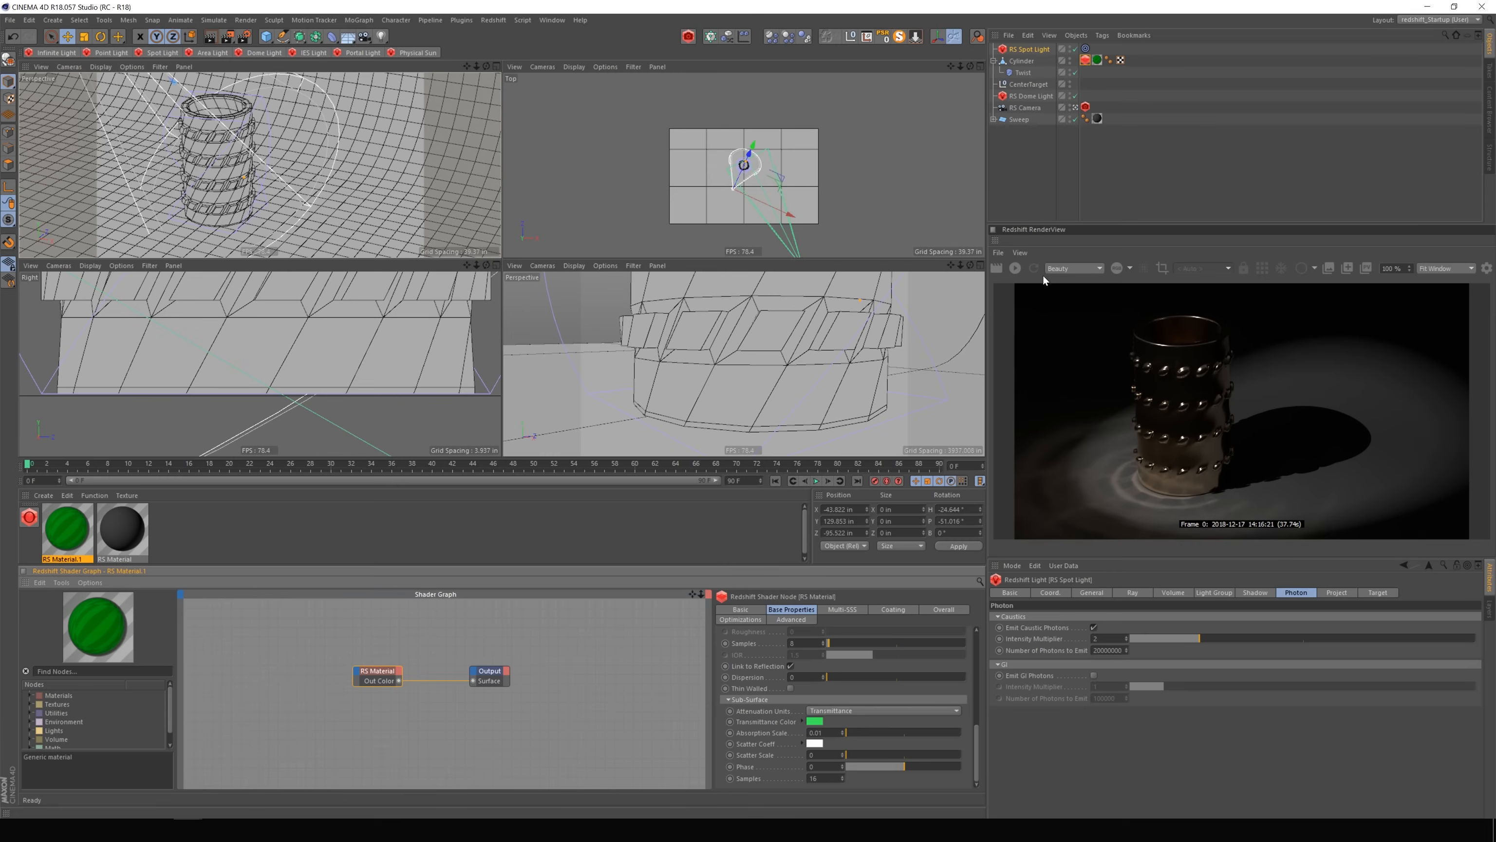
left_click(1014, 269)
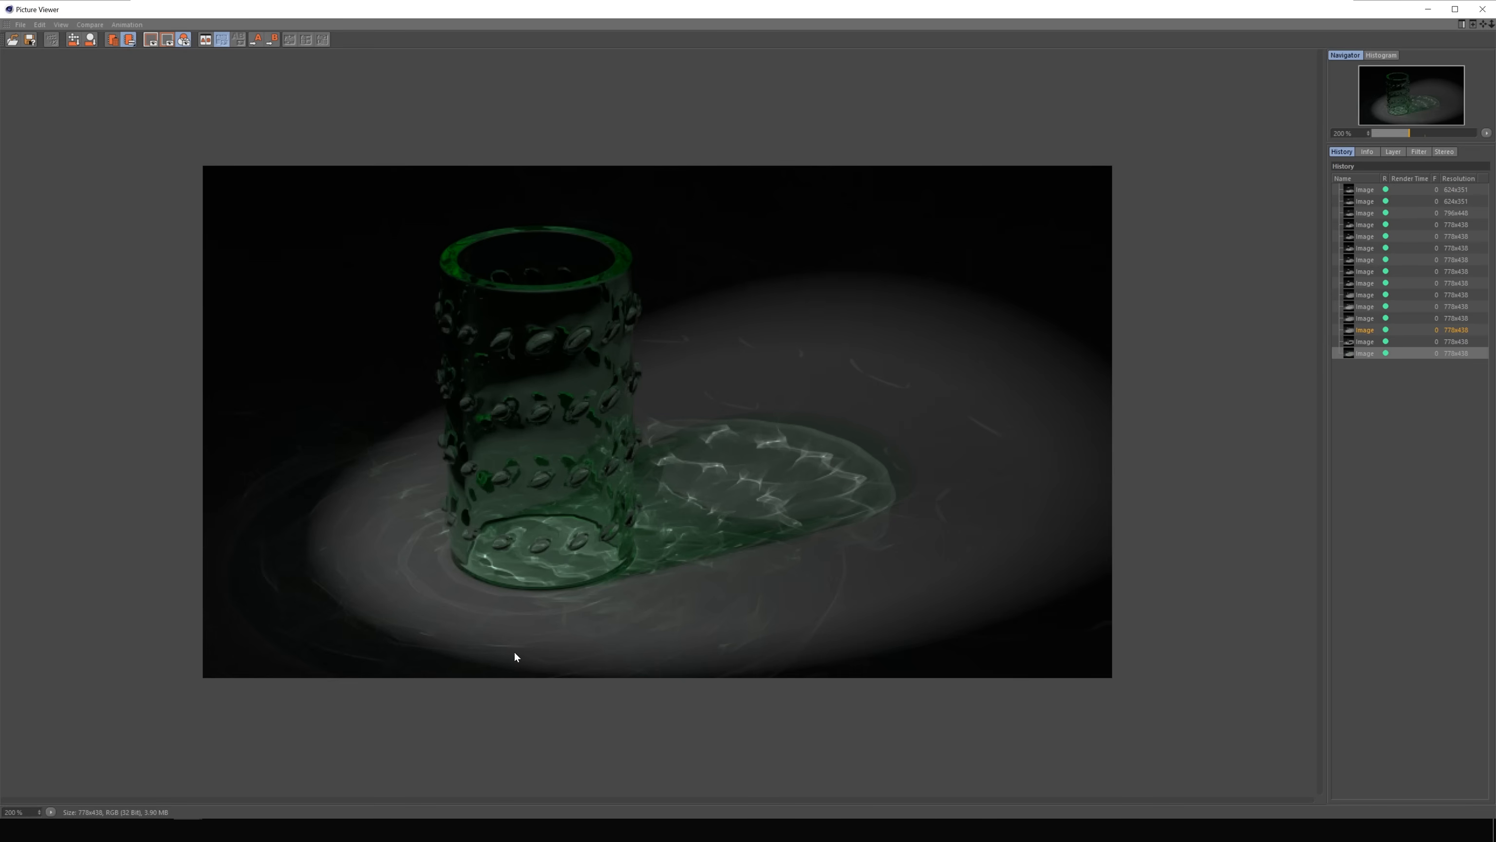
left_click(1428, 9)
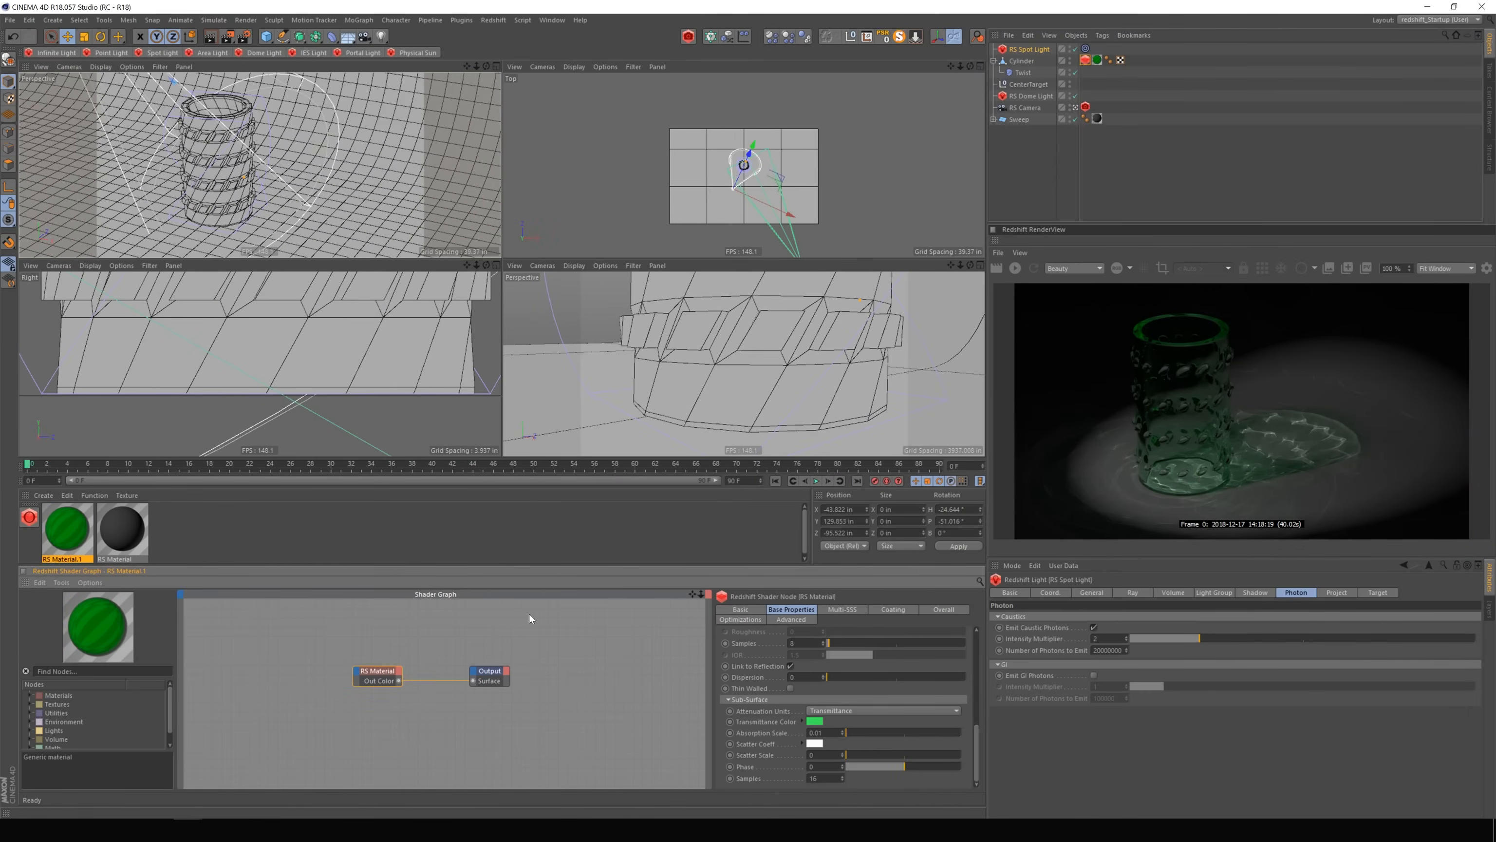
Find the Ramp texture node and add it before the RS Material node in the shader graph.
left_click_drag(398, 665, 421, 664)
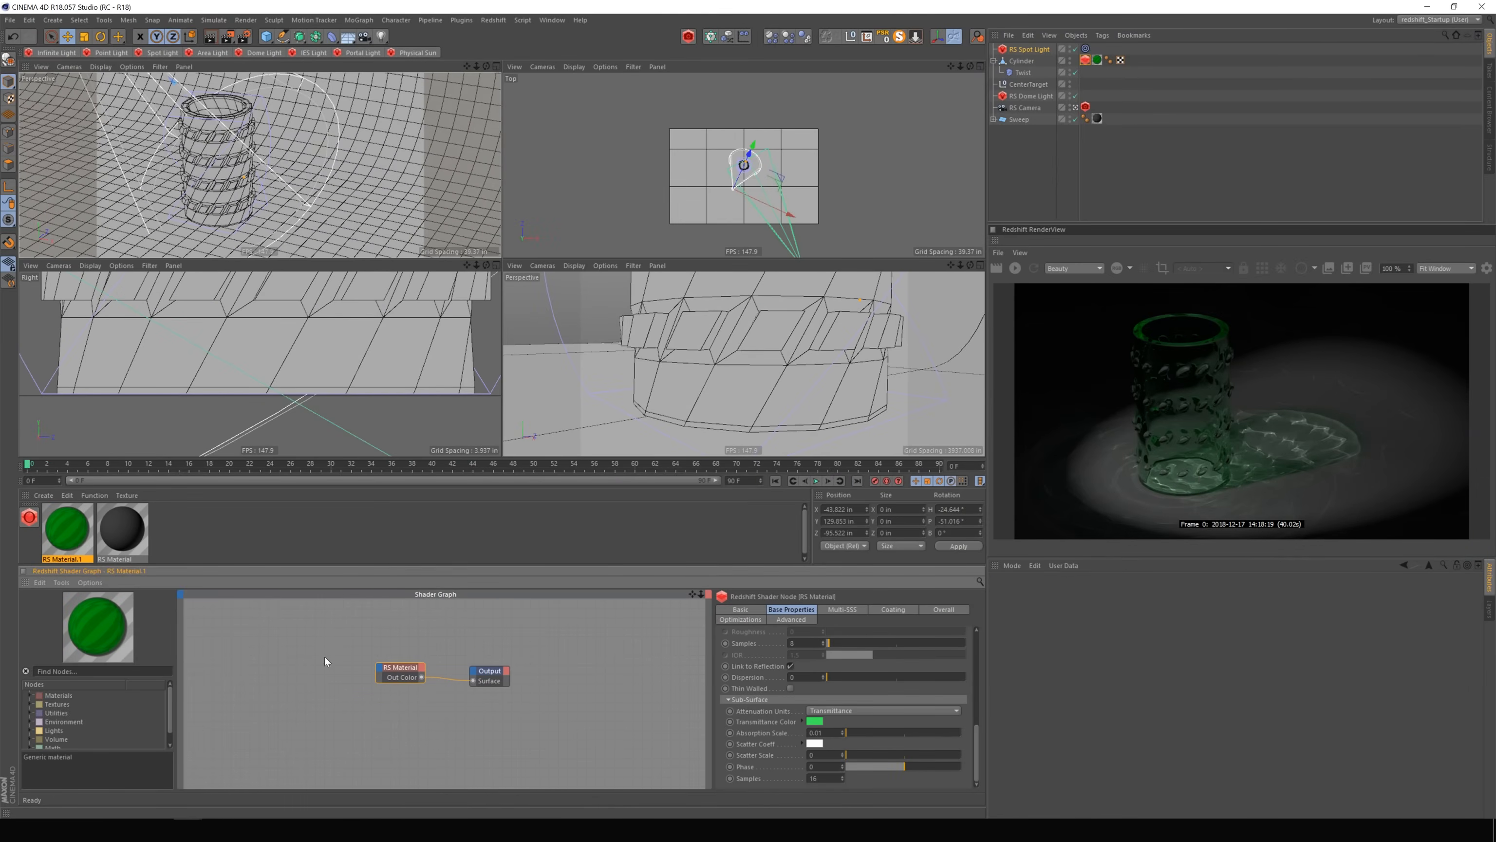
type("ra")
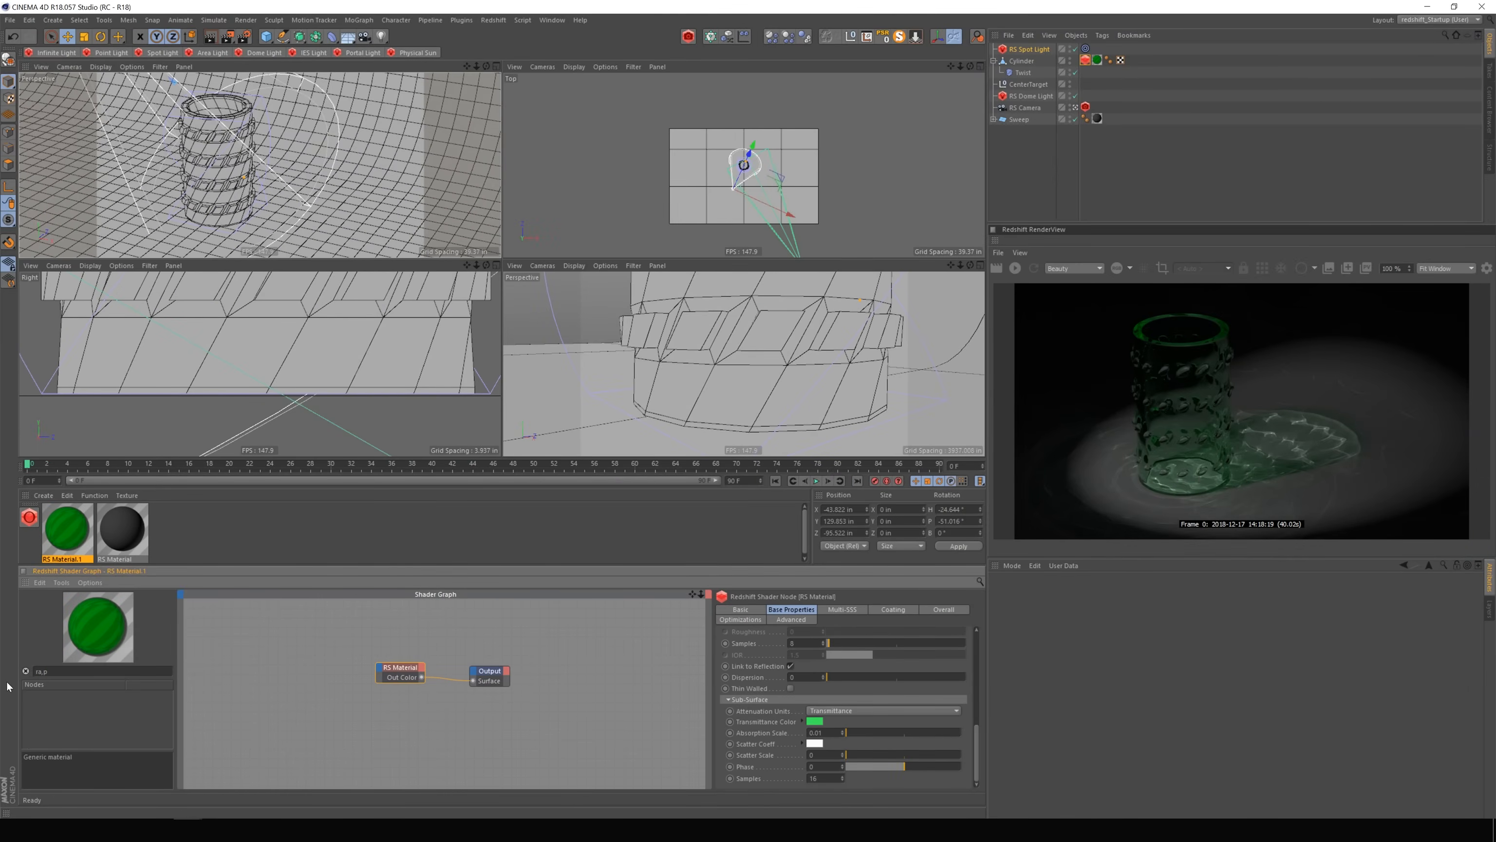
type("mp")
left_click_drag(63, 703, 281, 676)
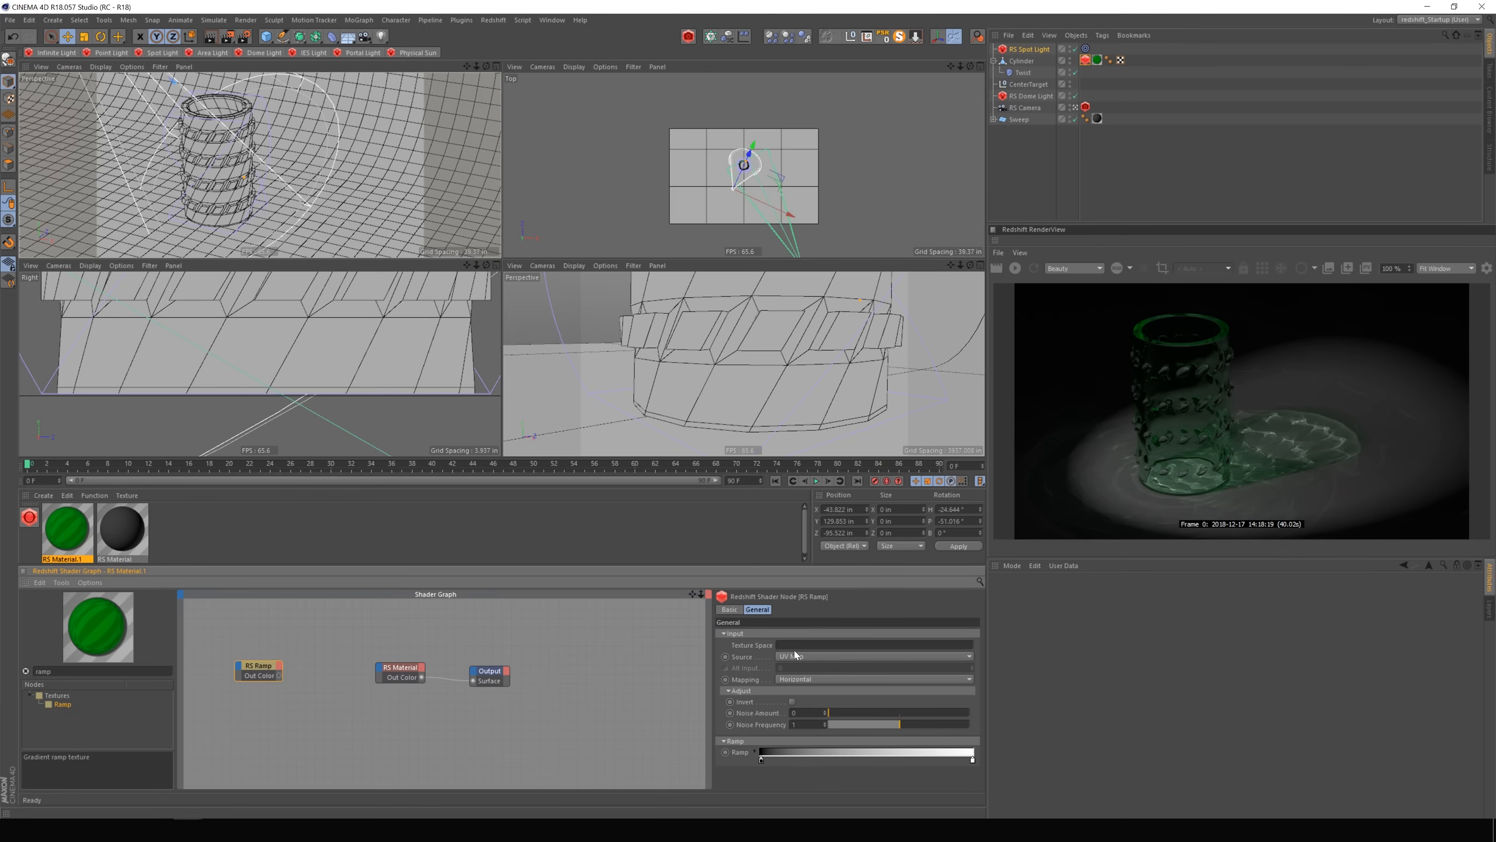
Set the ramp's first knot to orange with hue 33°, saturation 94% and value 94%.
double_click(760, 760)
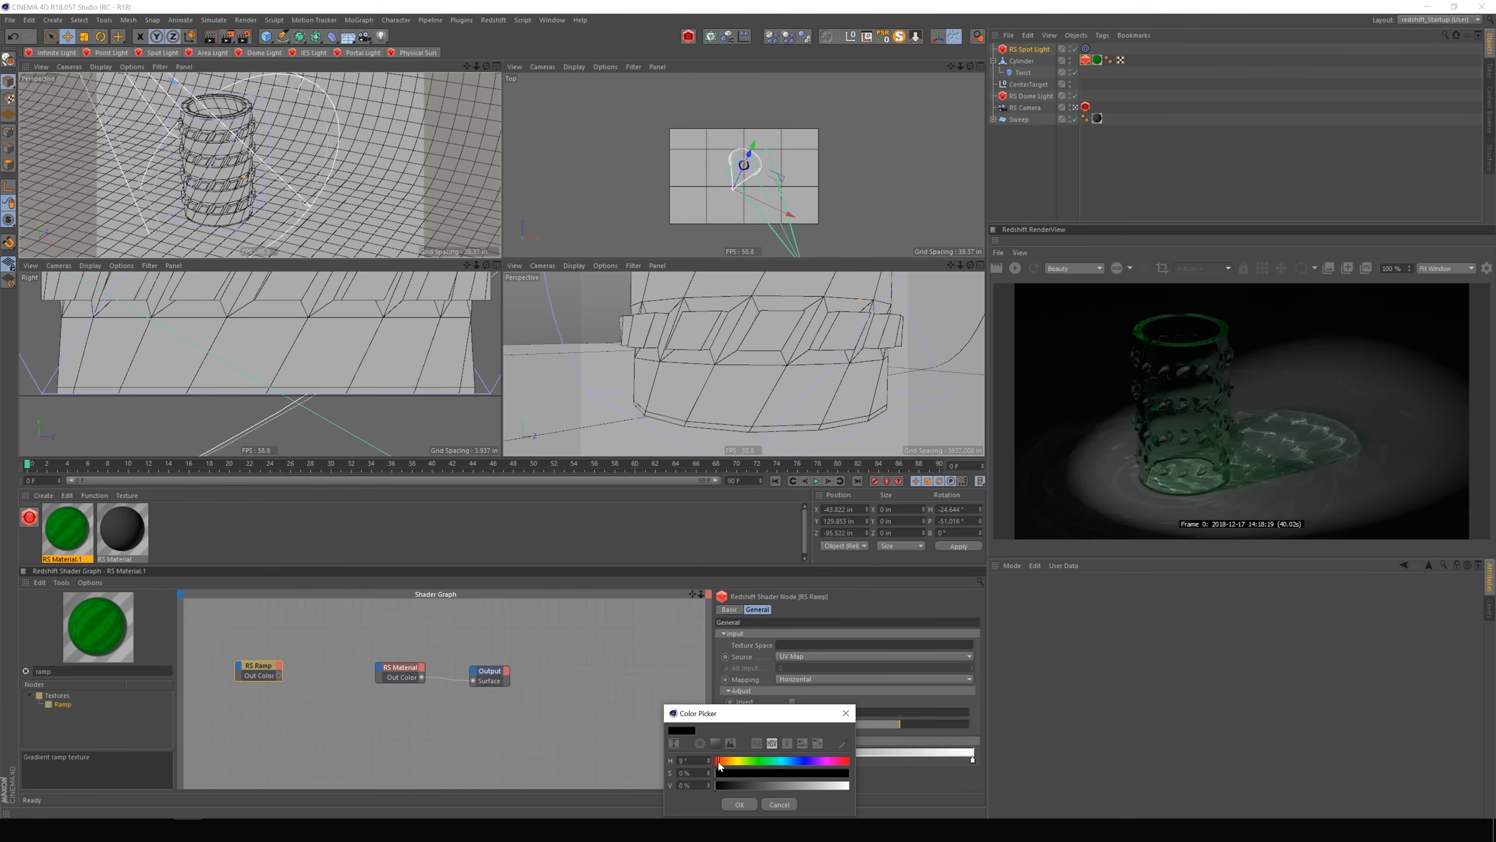
left_click_drag(720, 766, 728, 760)
left_click(840, 773)
left_click(840, 785)
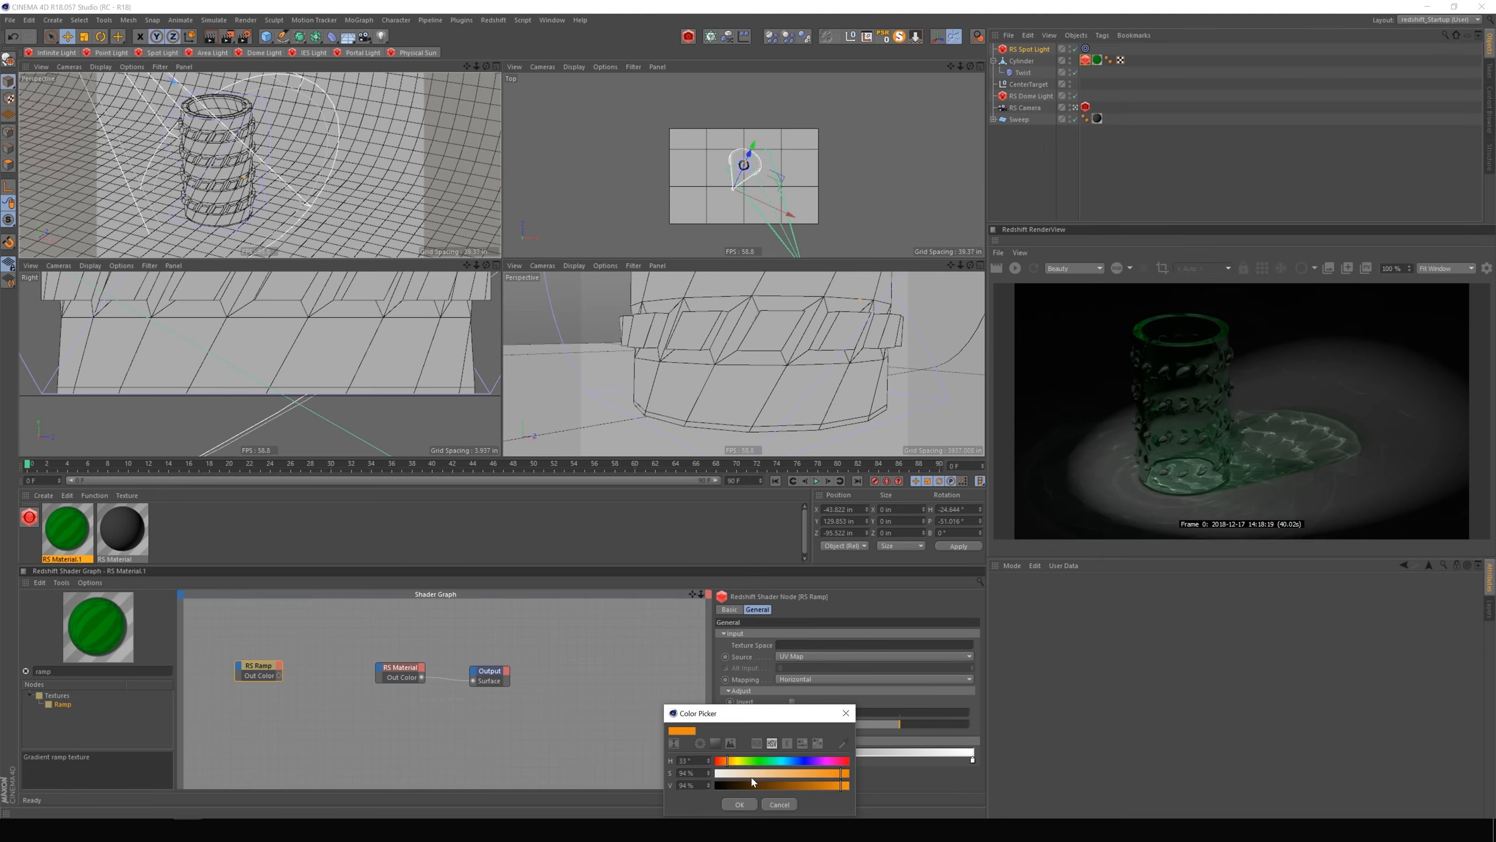
left_click(740, 804)
Set the ramp's last knot to blue with hue 221°, saturation 89% and value 100%, and move the knots inward.
double_click(973, 760)
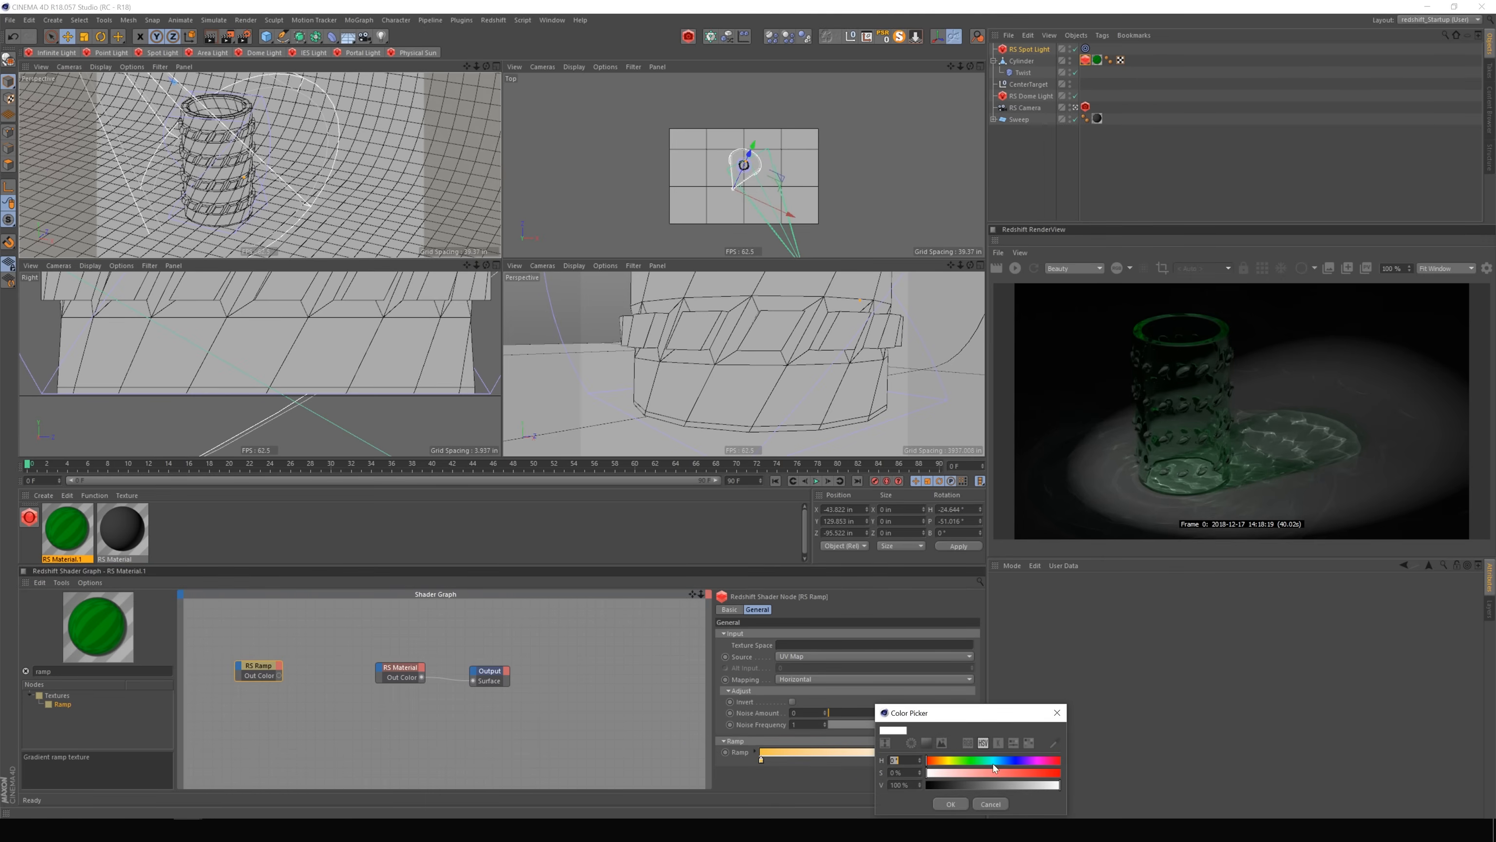
left_click_drag(992, 763, 1008, 760)
left_click(1044, 772)
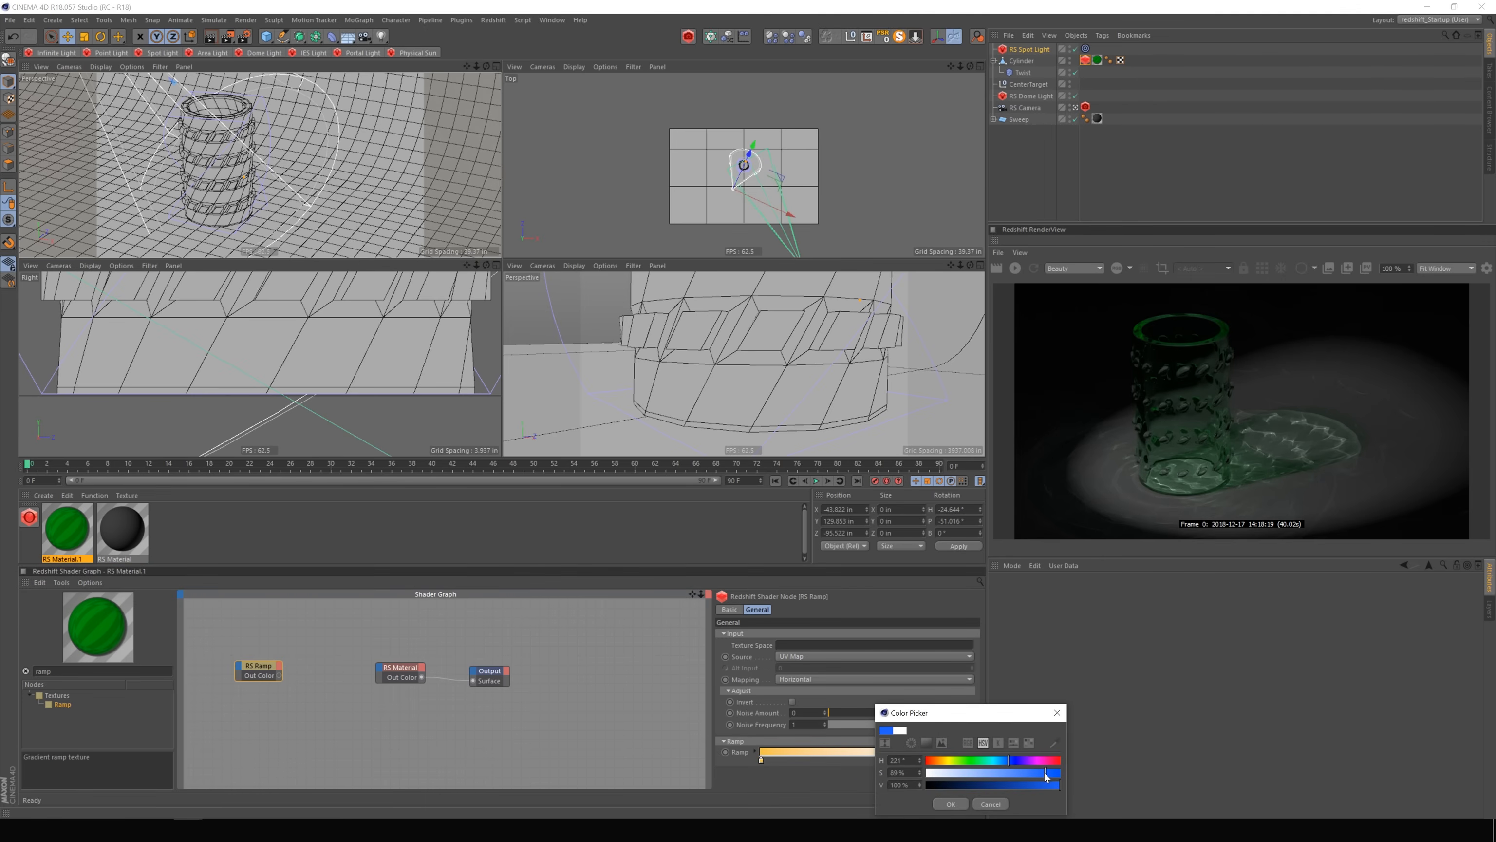
left_click(951, 804)
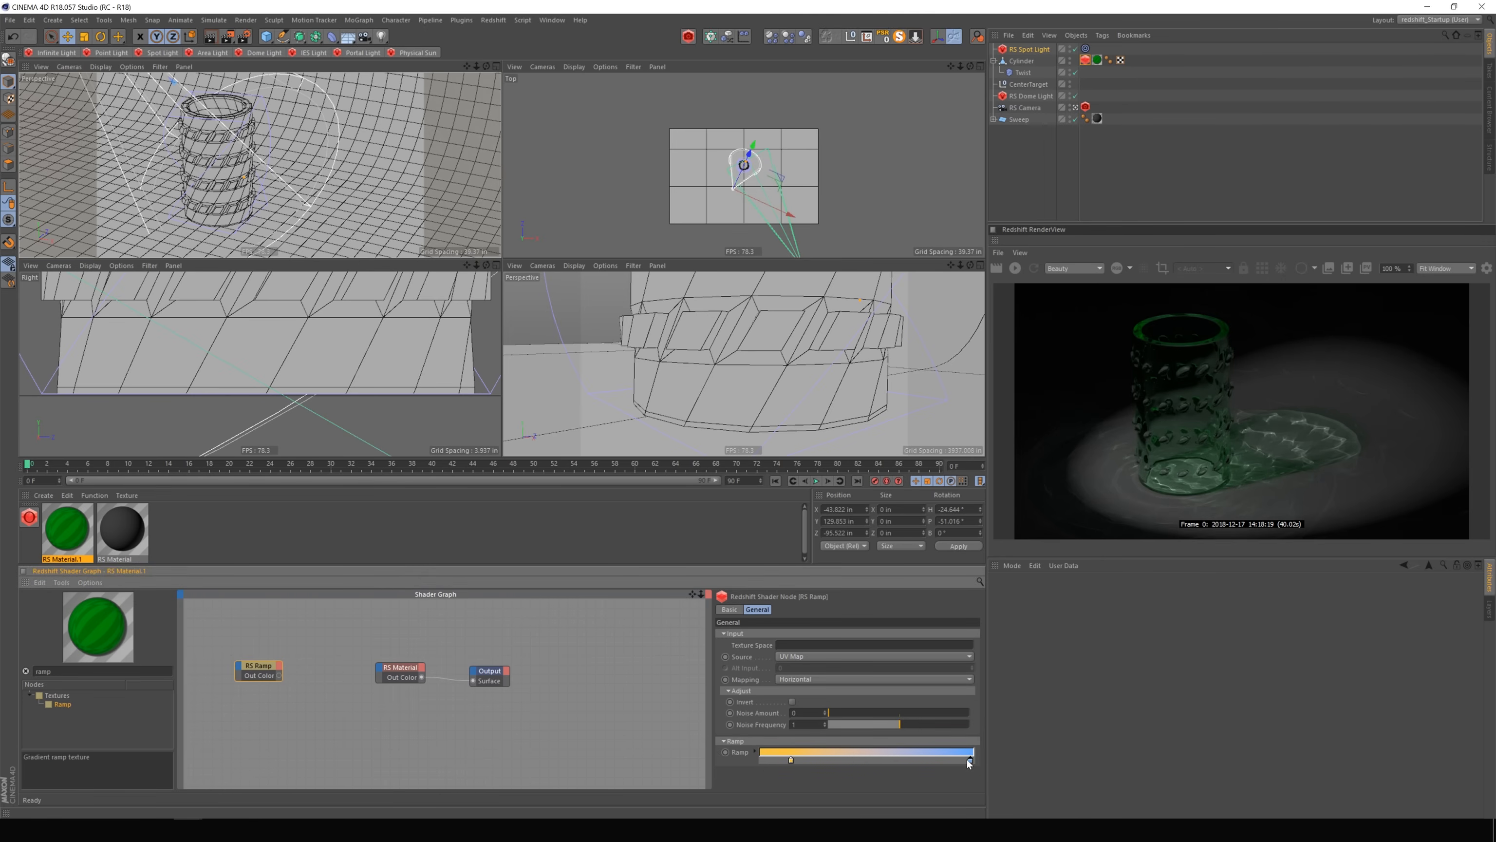
left_click_drag(969, 761, 923, 761)
Connect the ramp's Out Color to the material's Refr Transmittance sub-surface input and check the material's transmittance settings.
left_click_drag(264, 676, 382, 669)
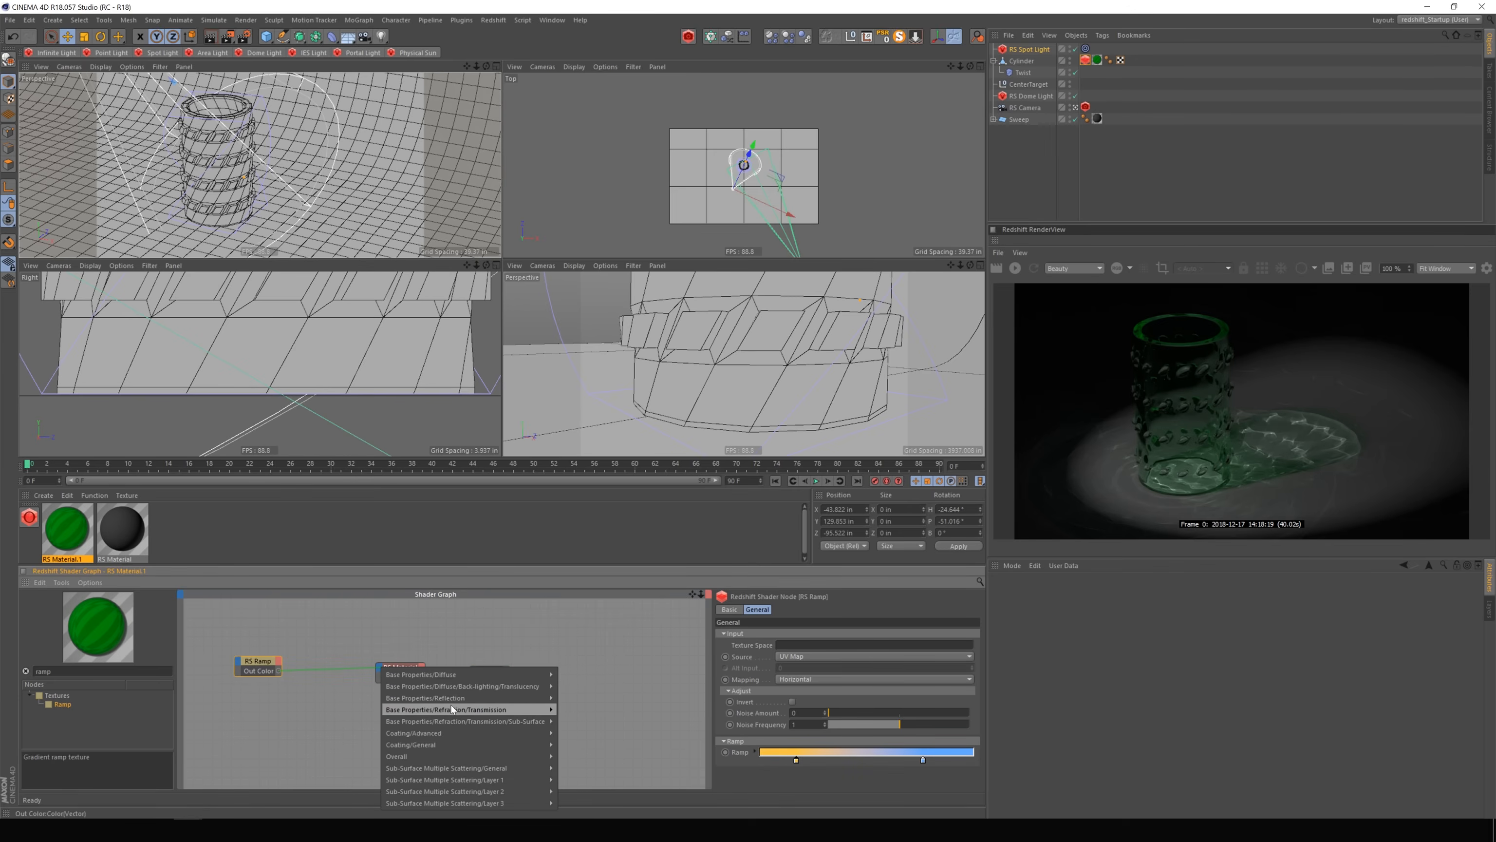
mouse_move(451, 720)
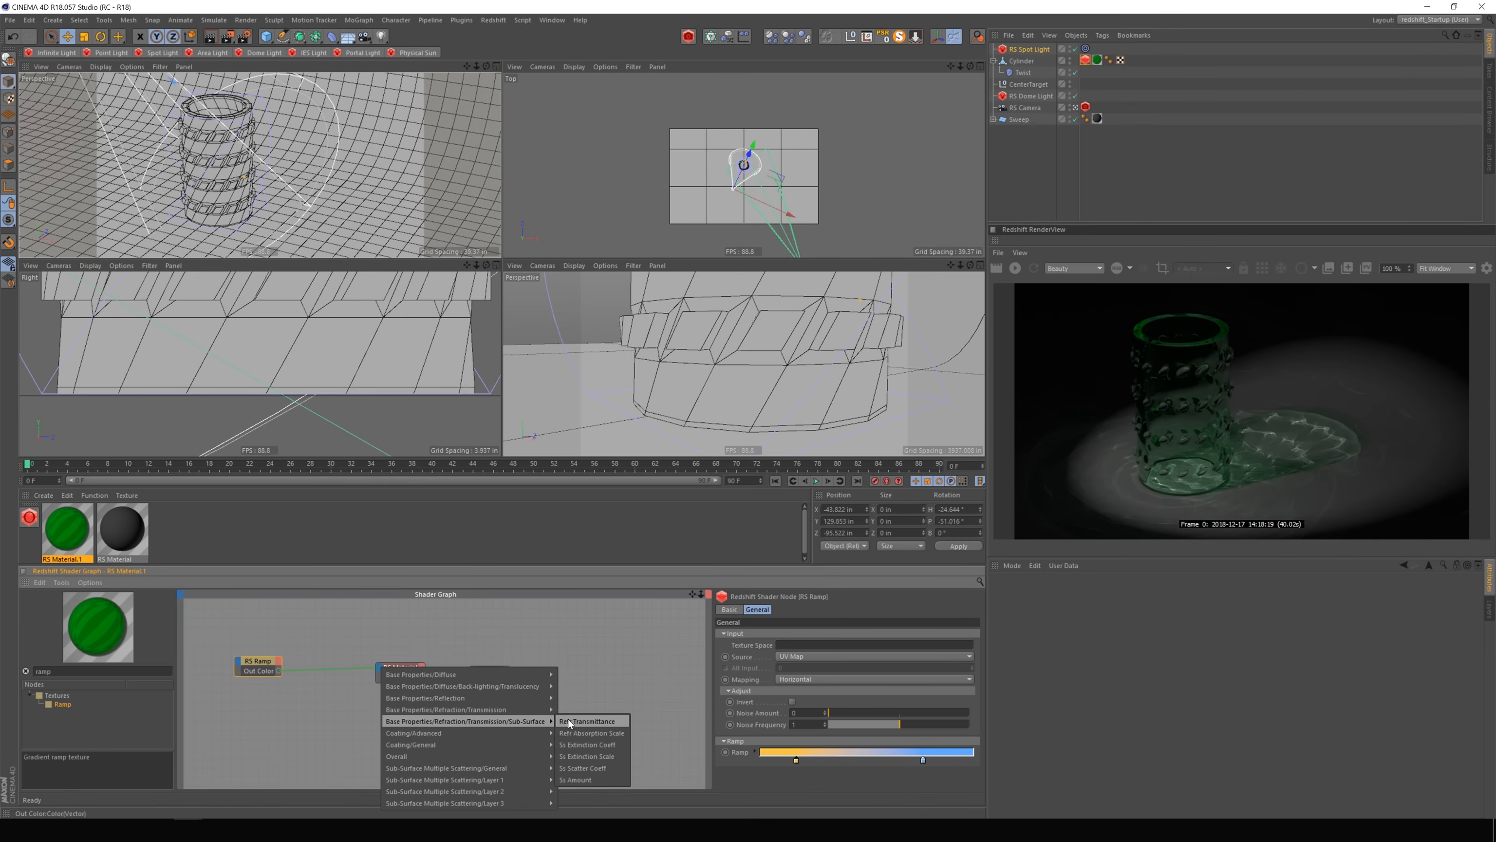
left_click(589, 722)
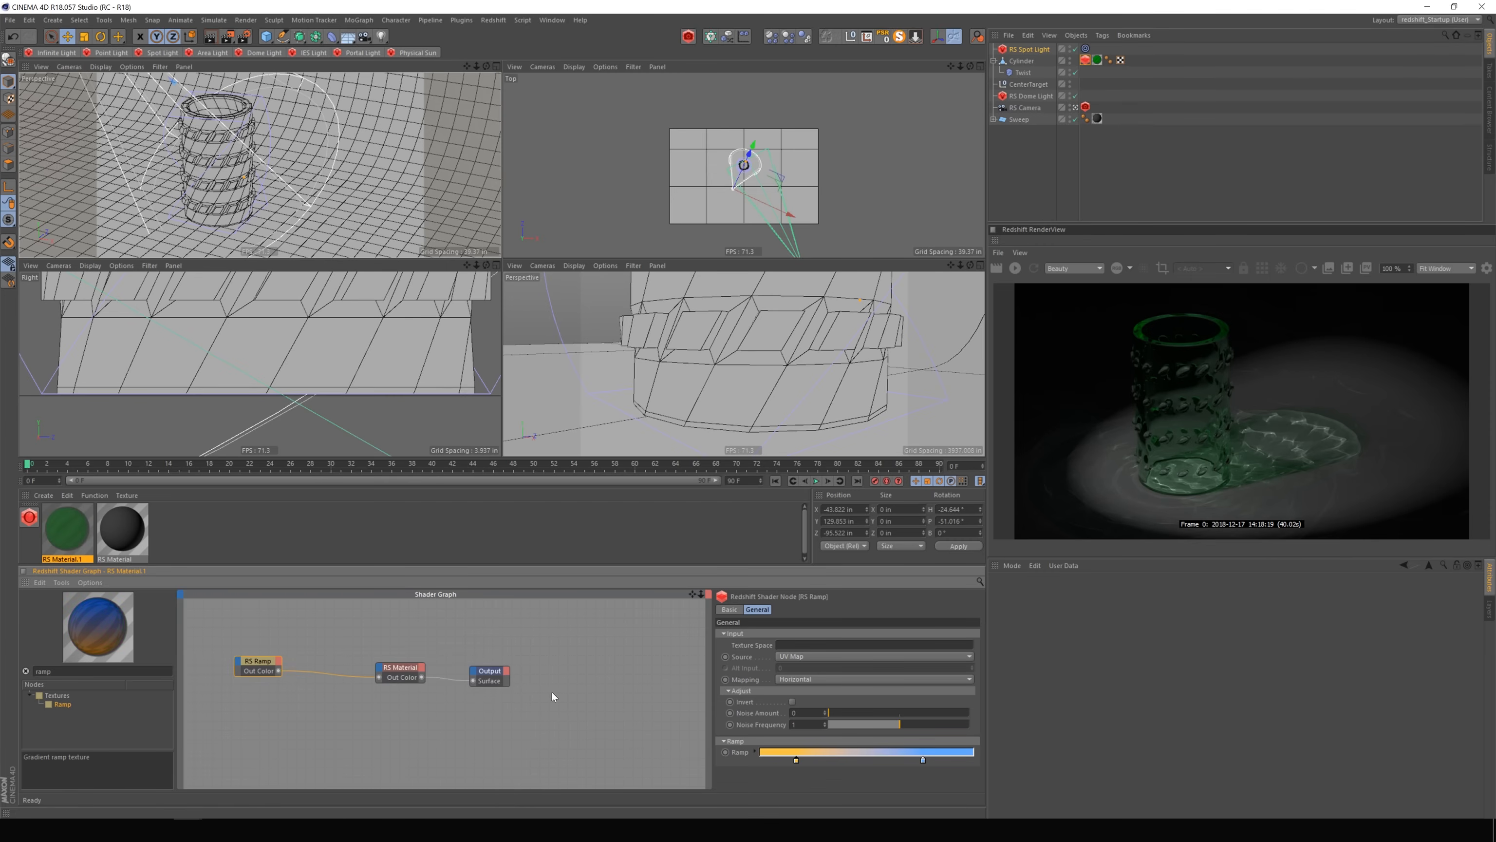
left_click(400, 668)
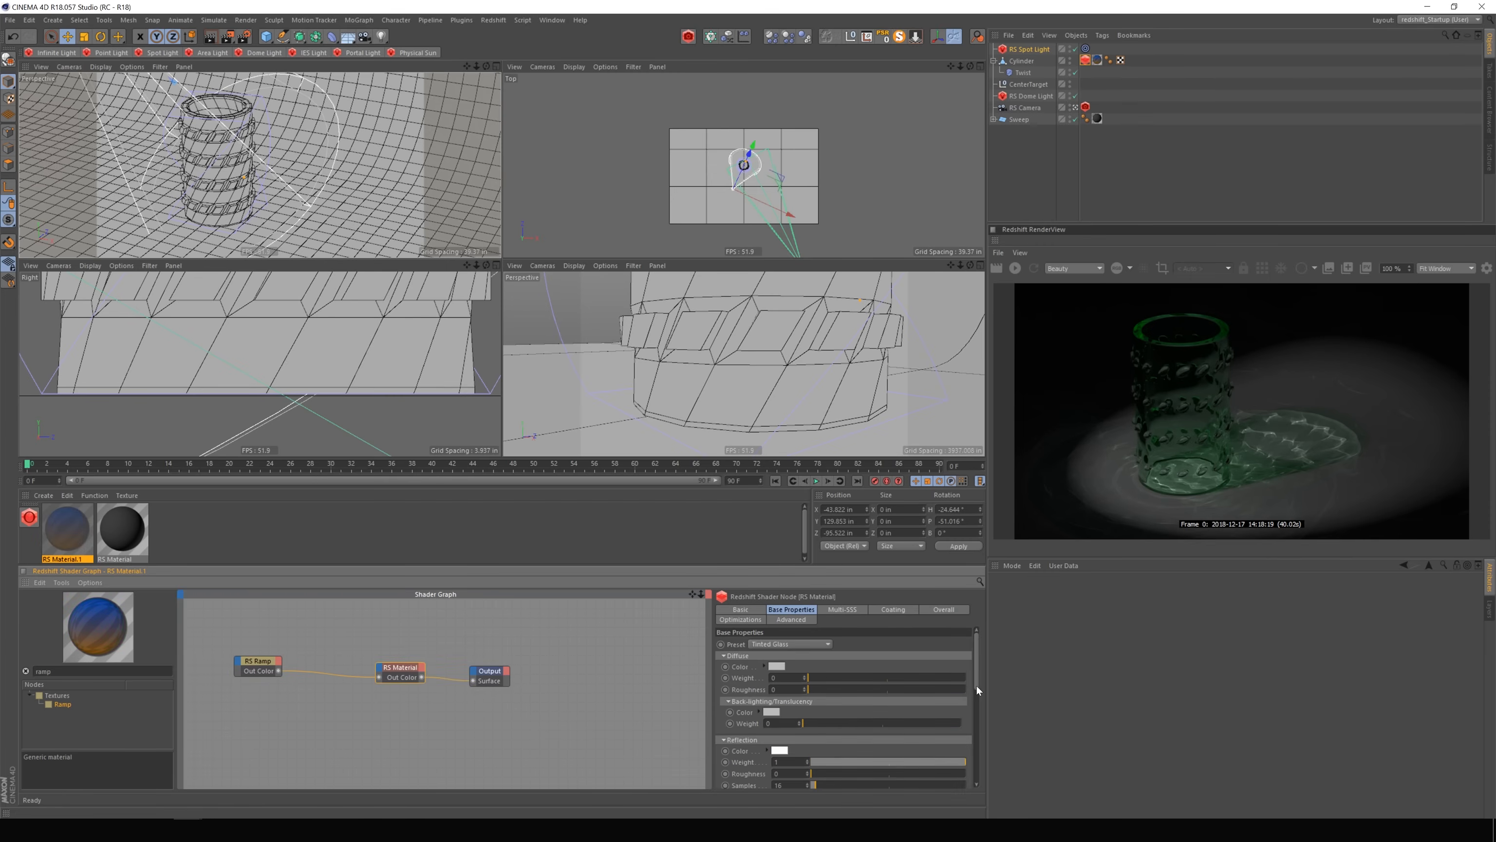
left_click_drag(976, 685, 982, 754)
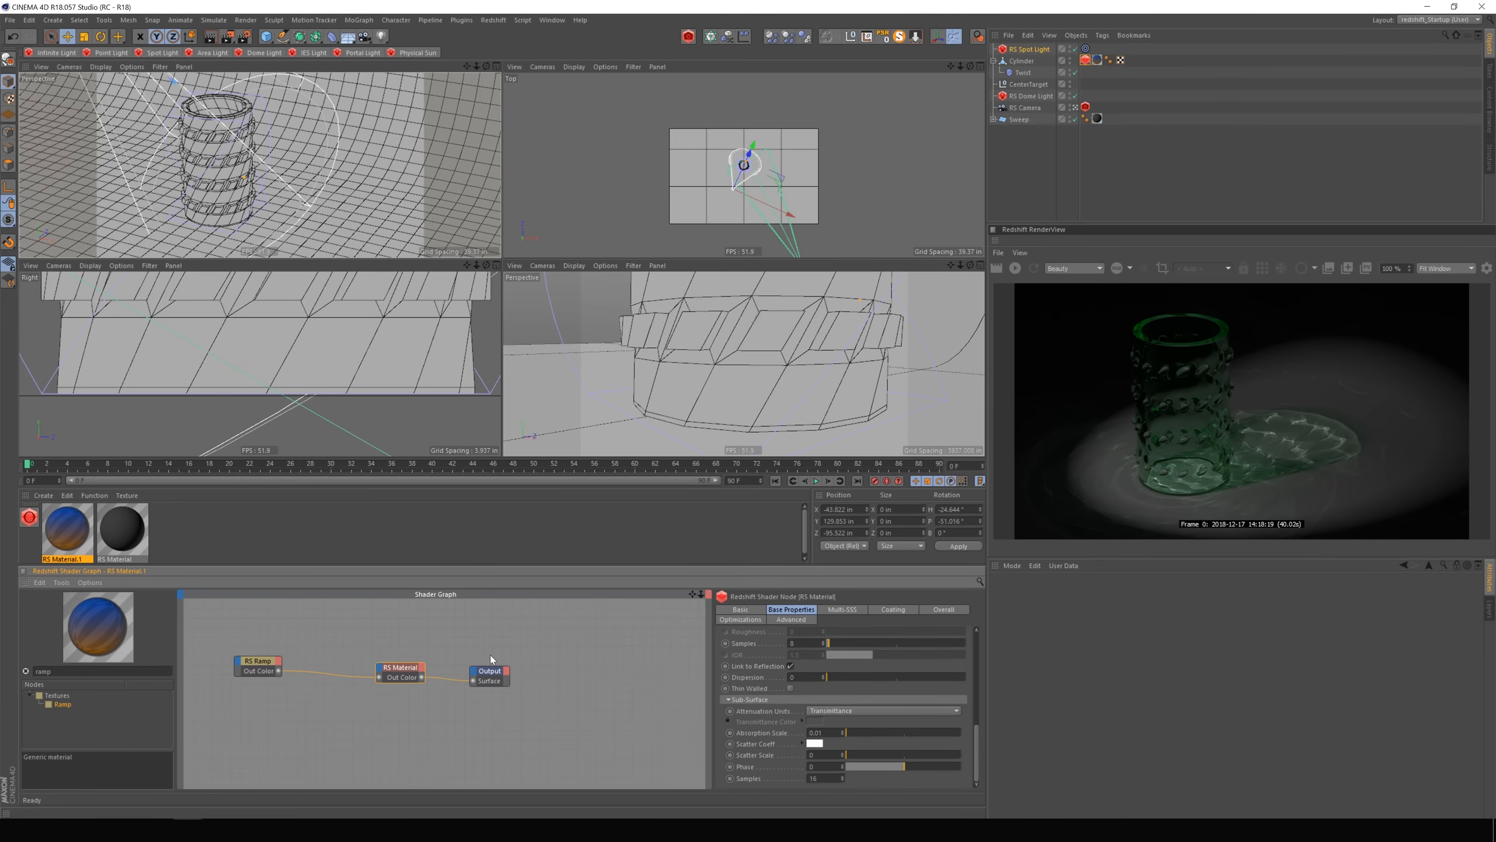
Render the ramp-colored glass, then raise the material's absorption scale and render it again.
left_click(1015, 270)
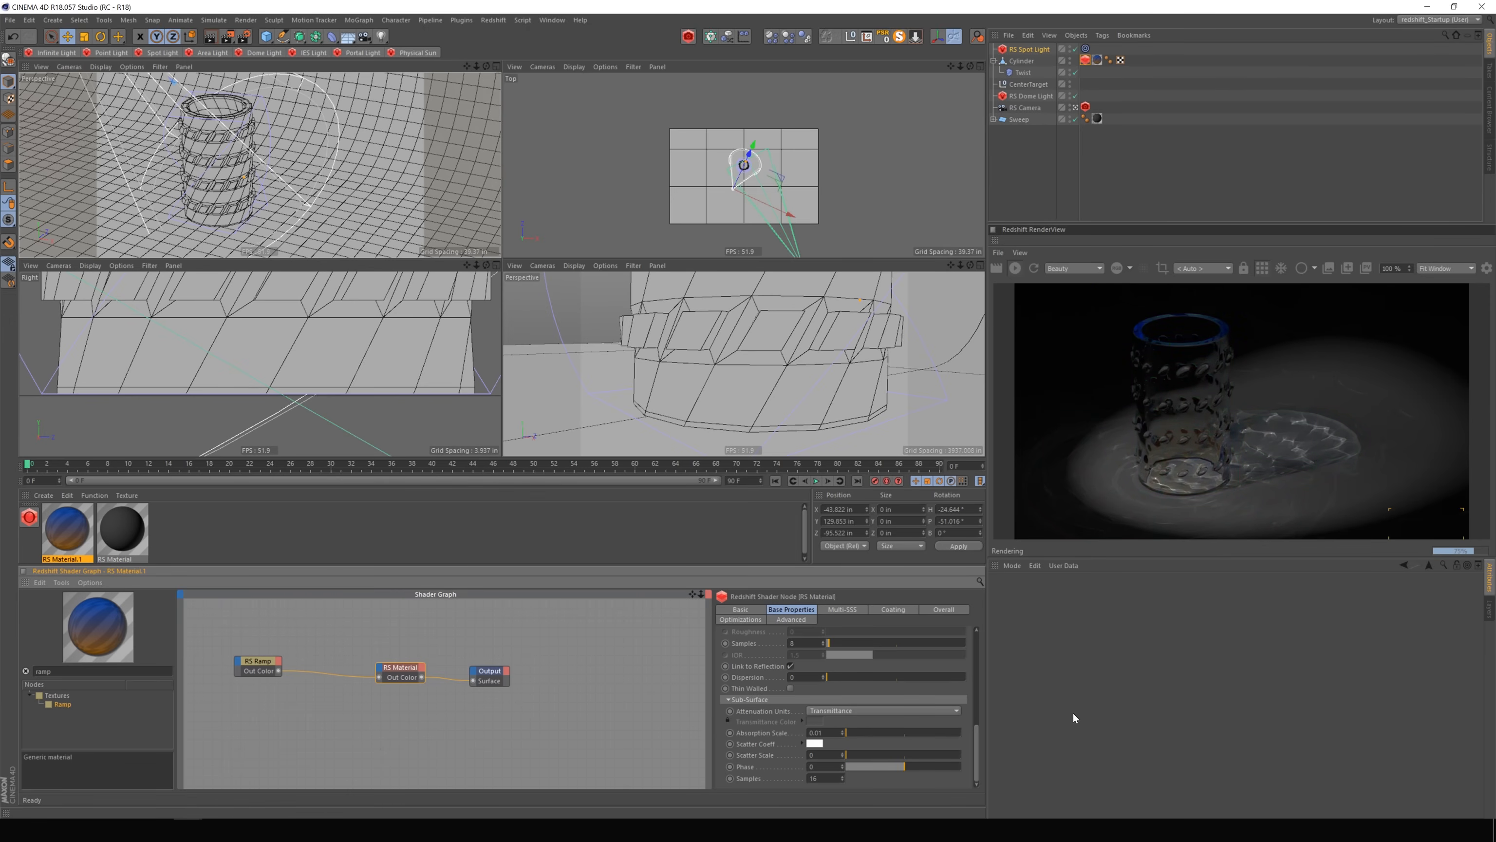
left_click(1016, 269)
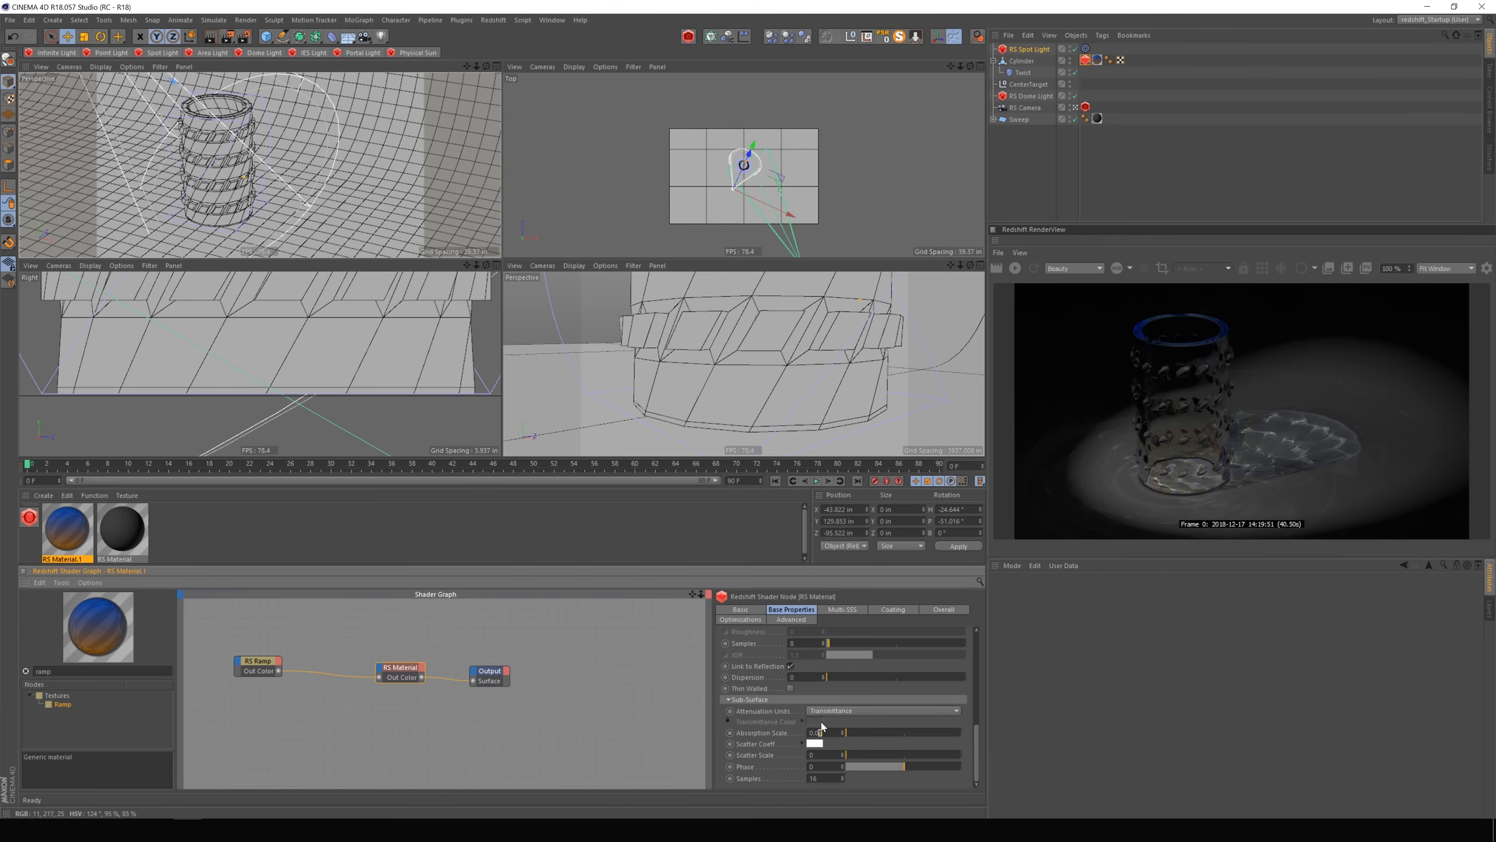
left_click(668, 725)
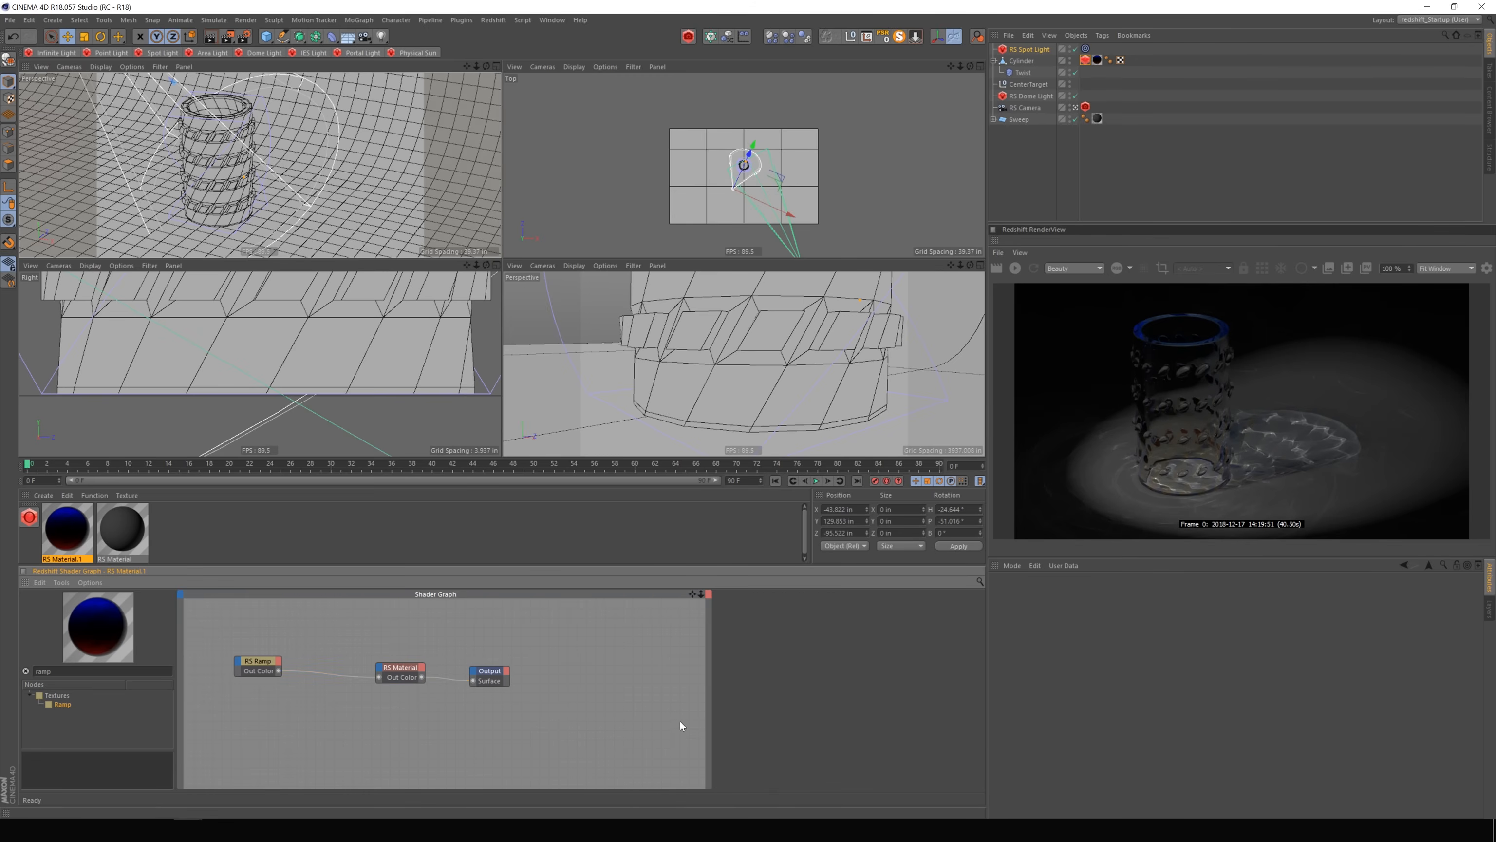
left_click(1015, 269)
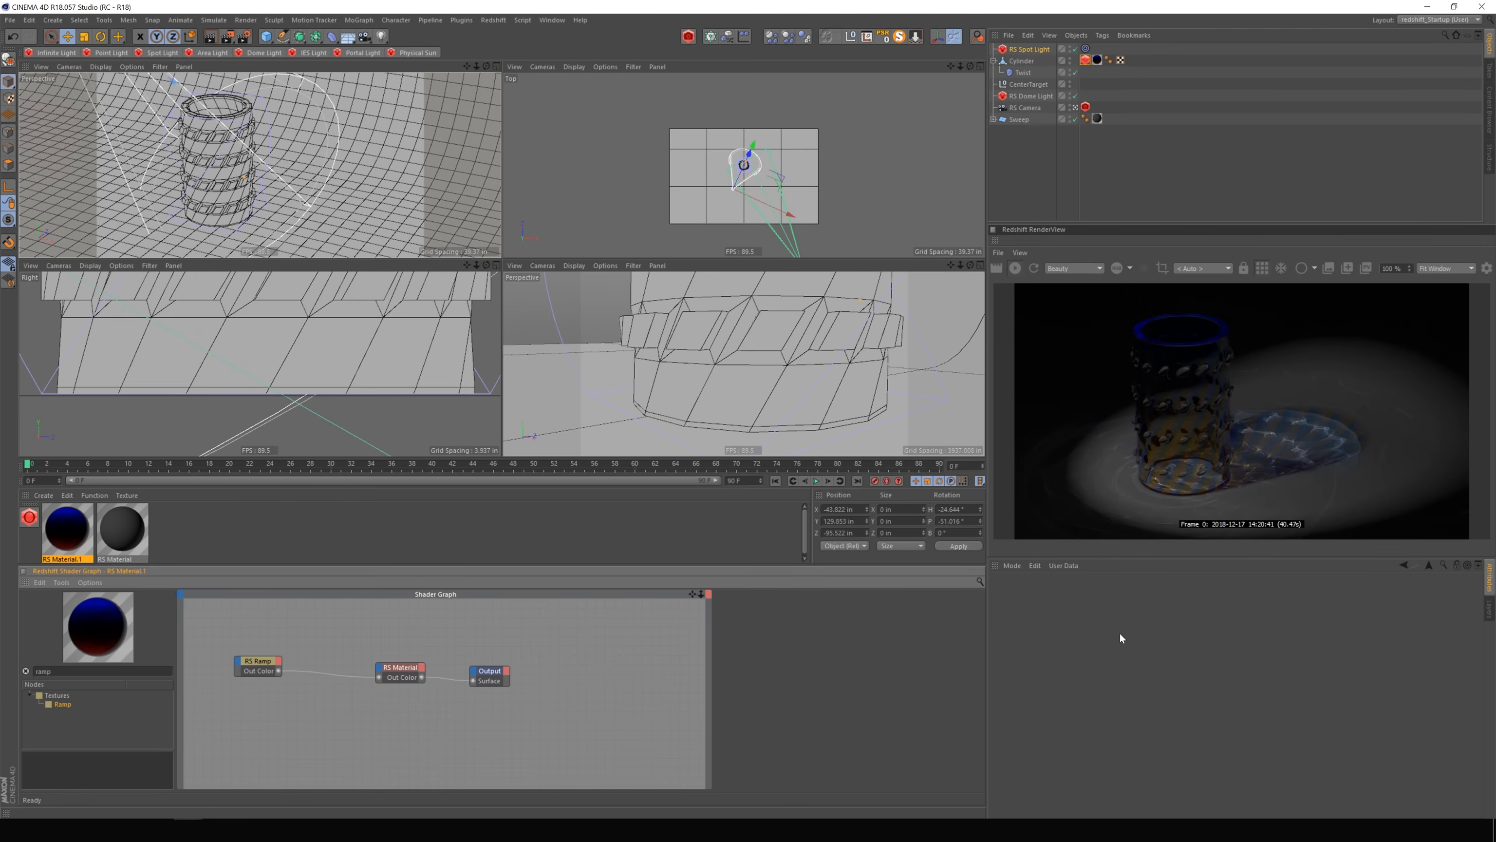
left_click(1024, 270)
Check the ramp node's mapping options and send the ramp-colored glass render to the Picture Viewer.
left_click_drag(242, 668, 281, 669)
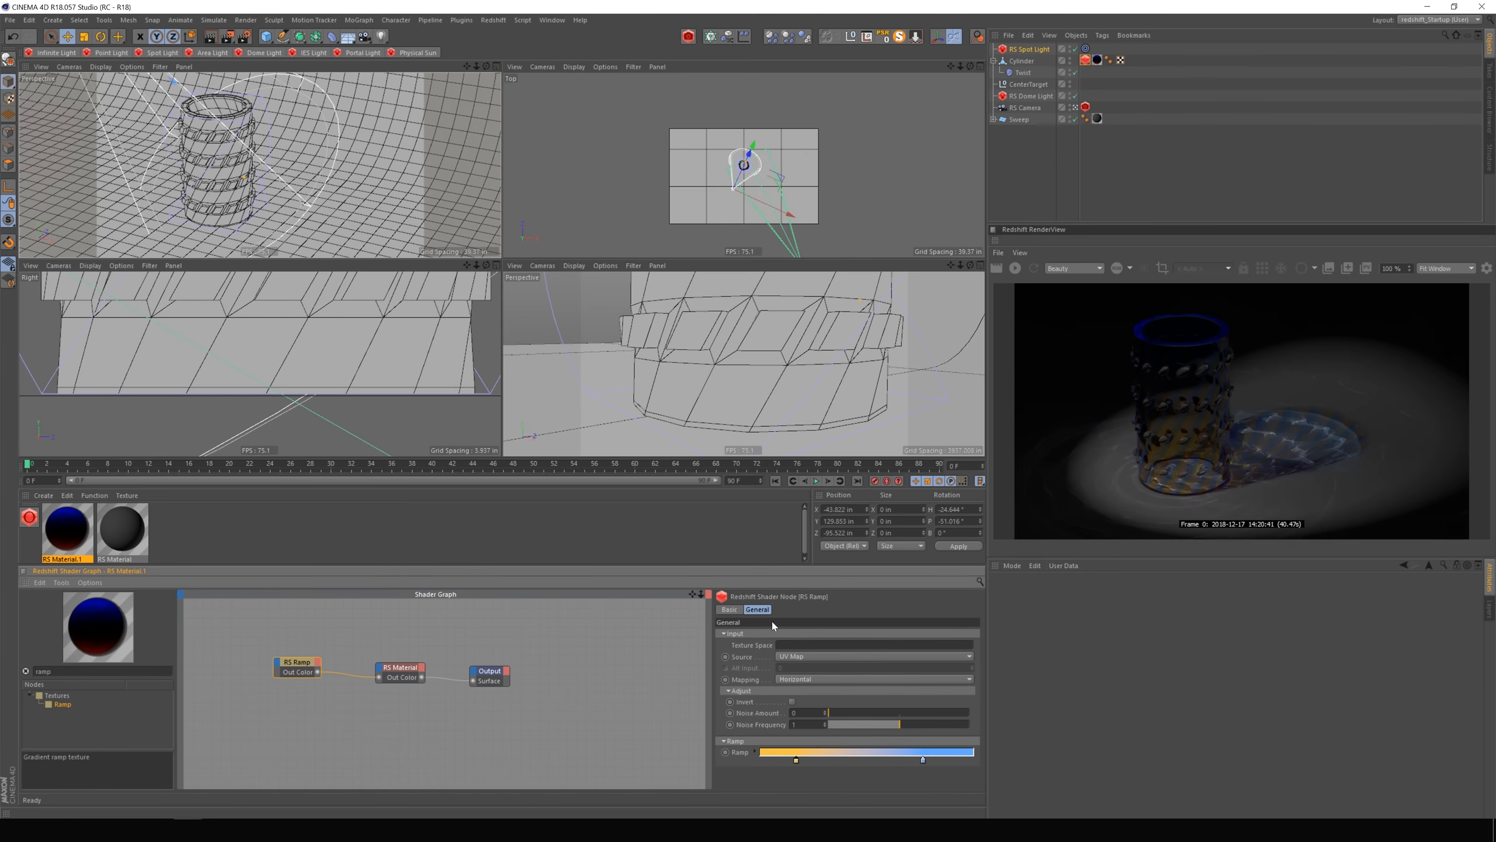
left_click(810, 678)
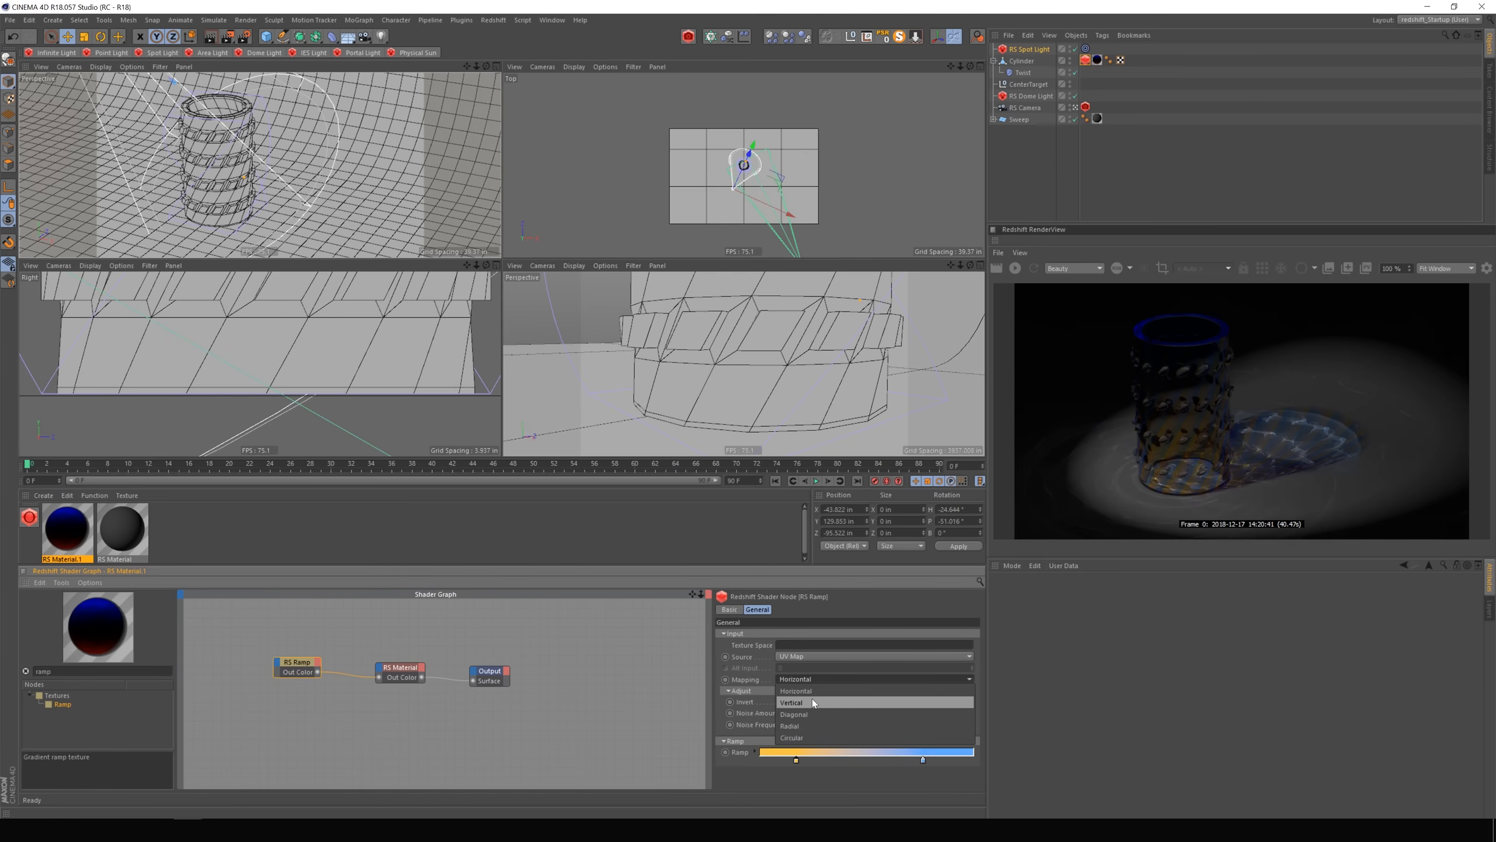
left_click(661, 684)
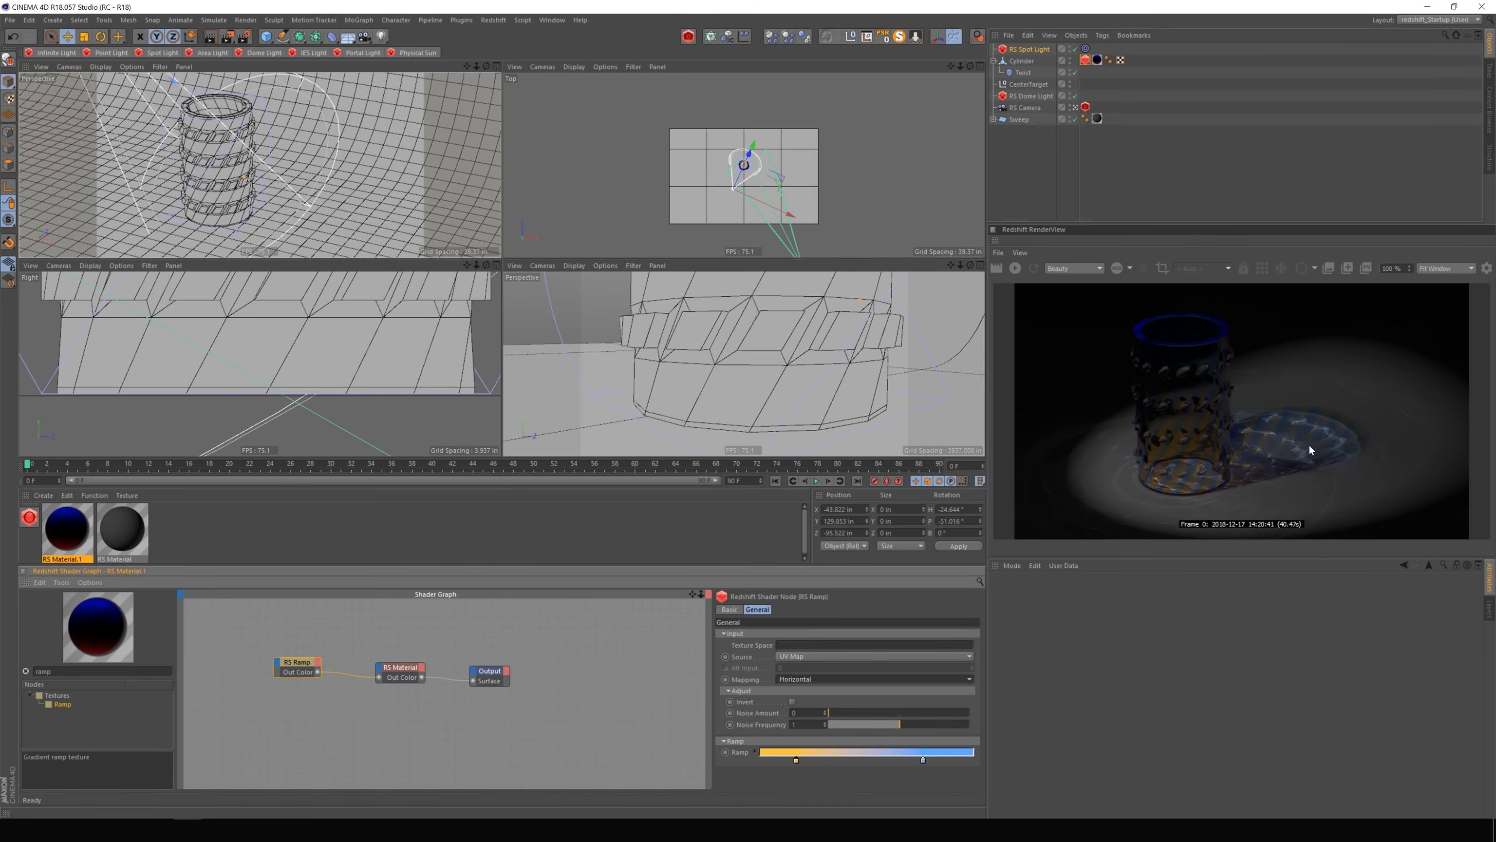
left_click(1364, 269)
Disconnect the ramp from the RS Material node and set the tinted glass's reflection IOR to 2.5.
left_click(346, 673)
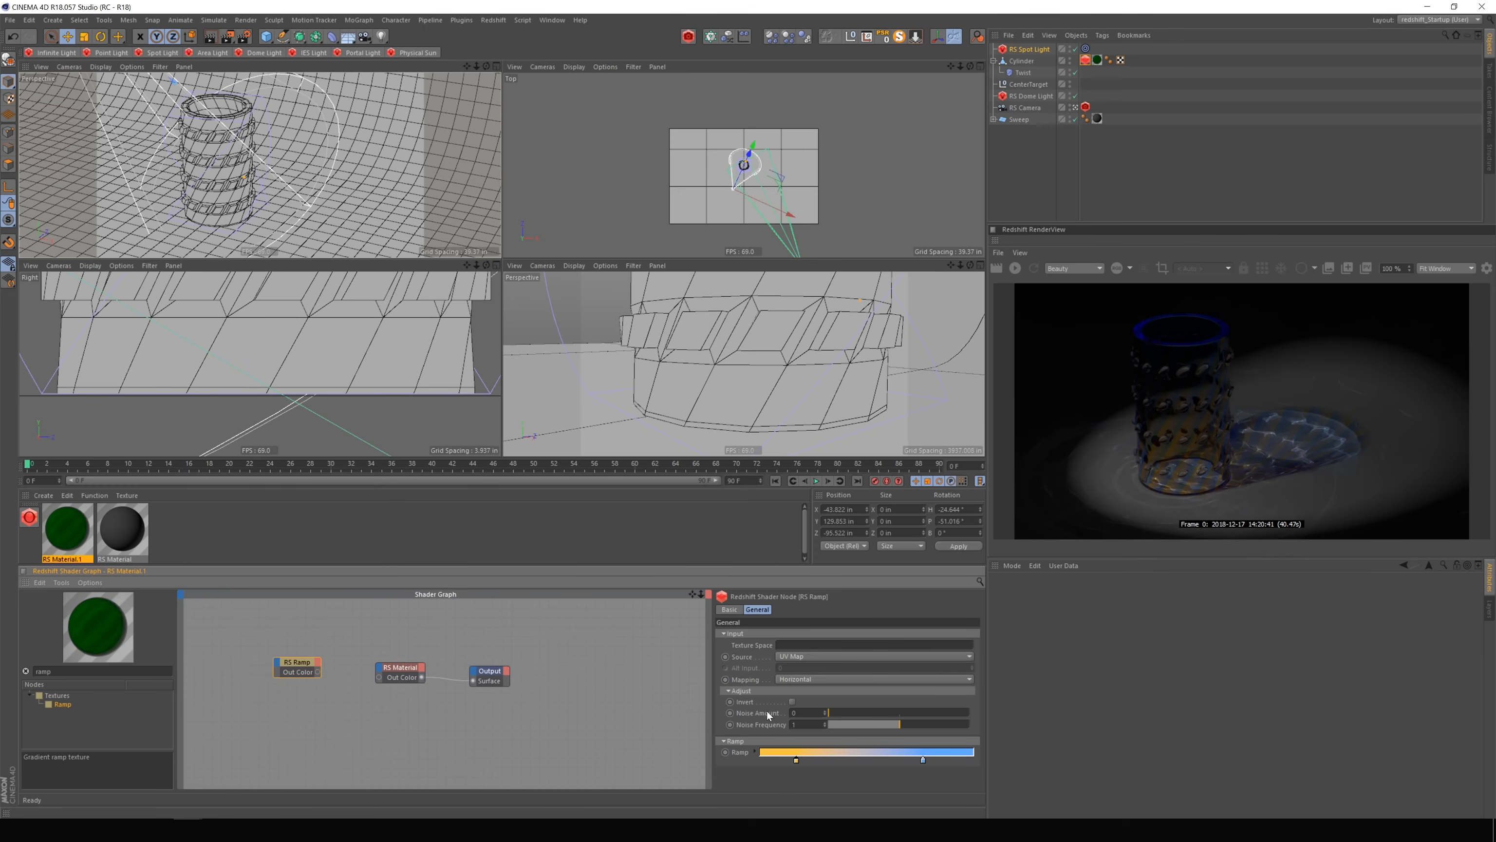
left_click(424, 679)
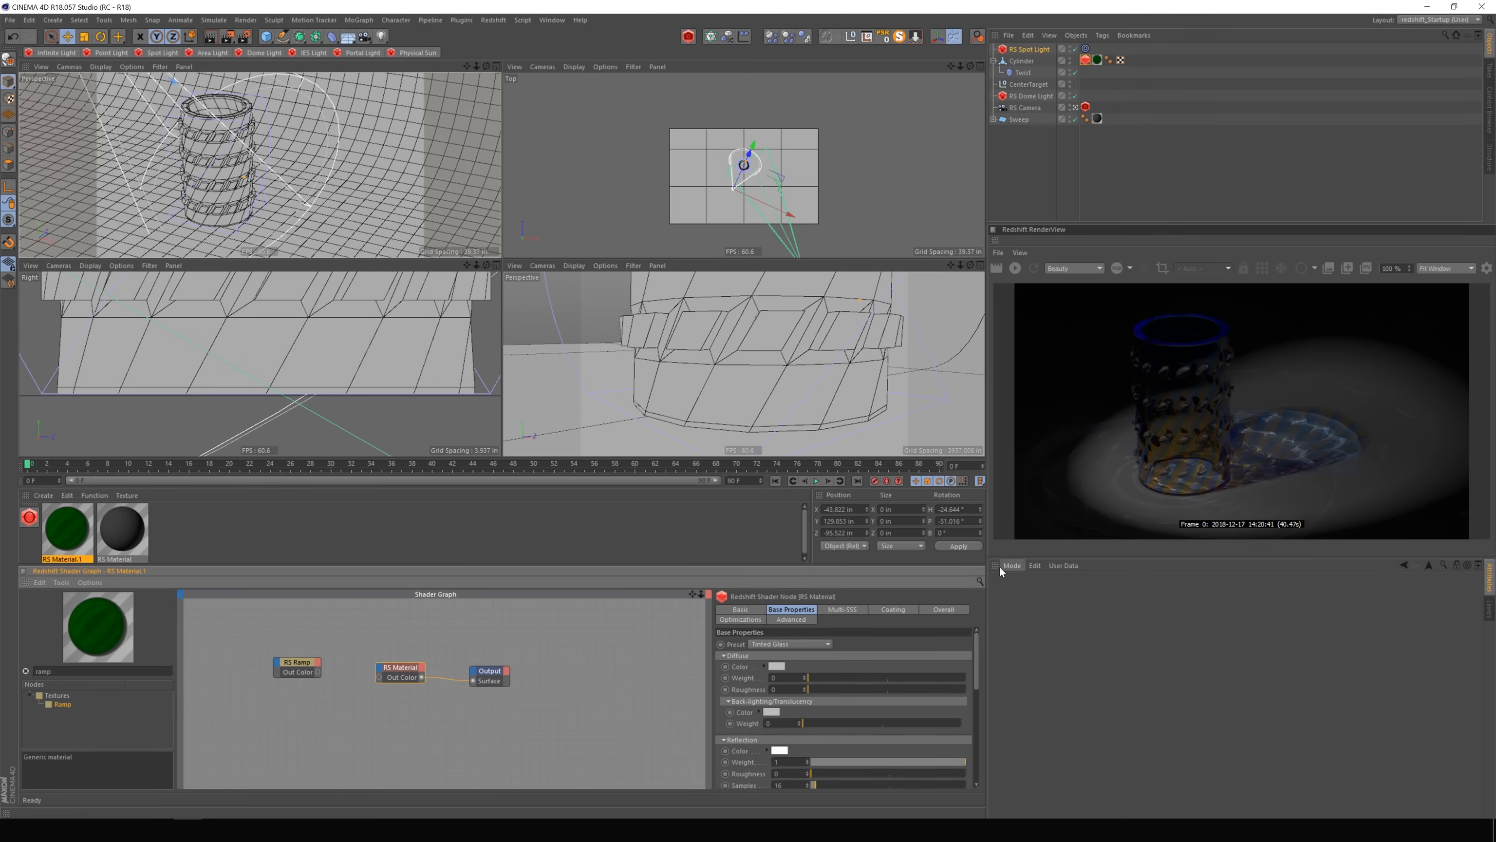
left_click_drag(975, 657, 979, 703)
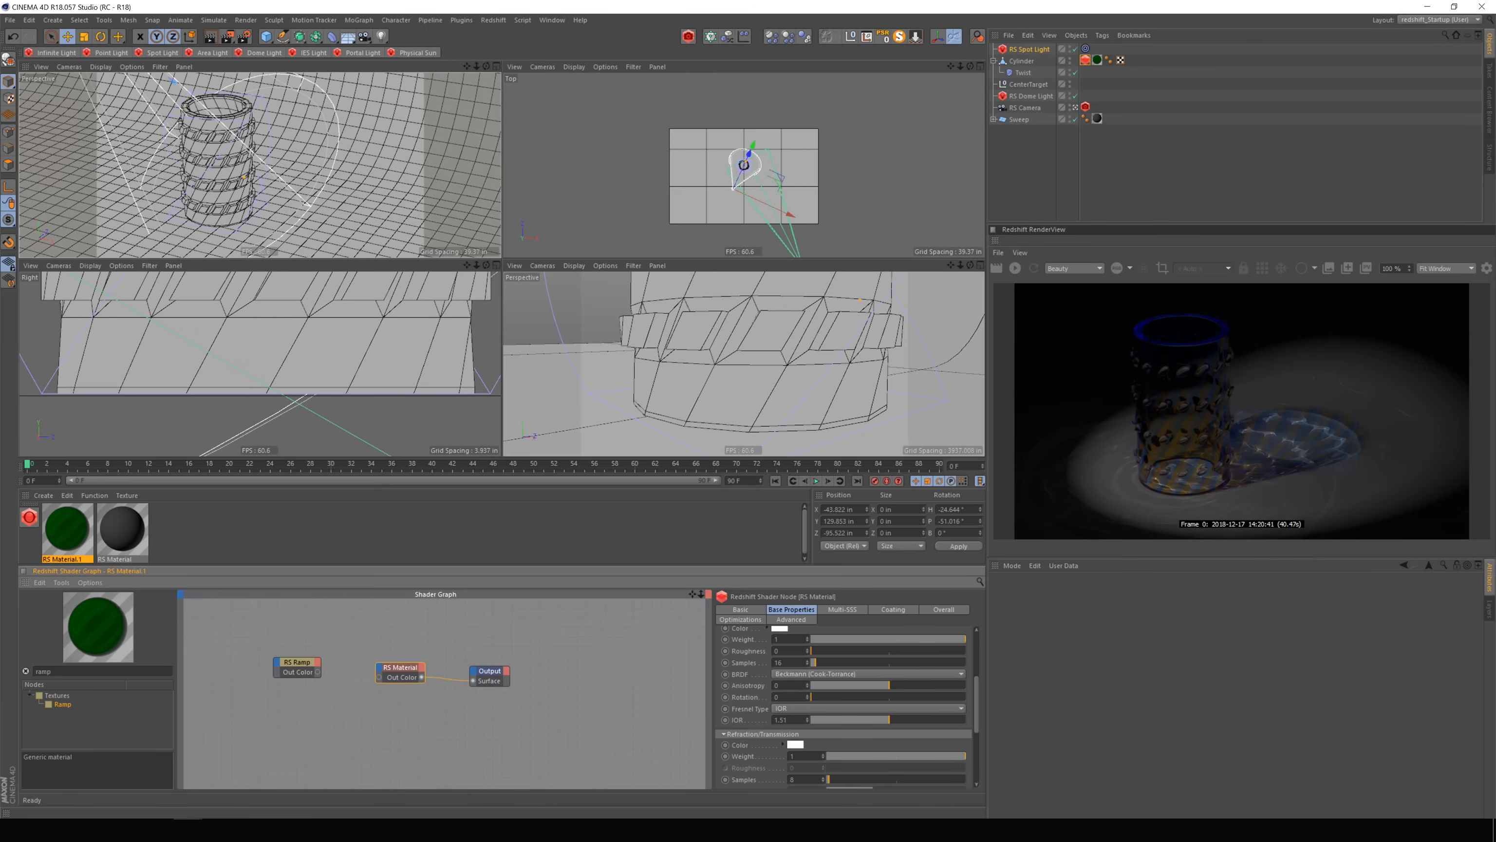
left_click(783, 719)
type("2")
key("Return")
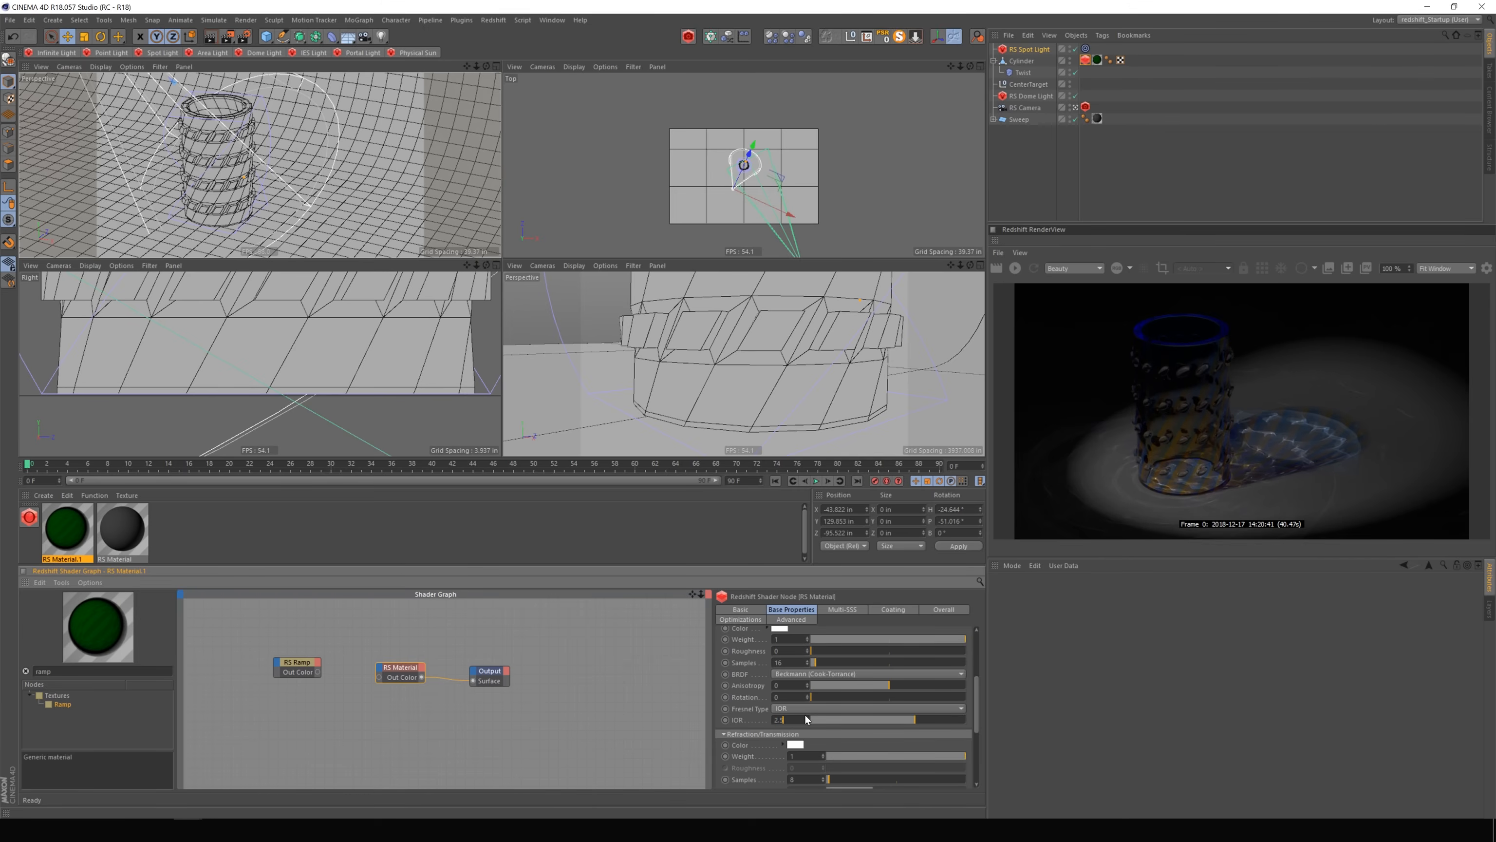
type(".5")
left_click(570, 657)
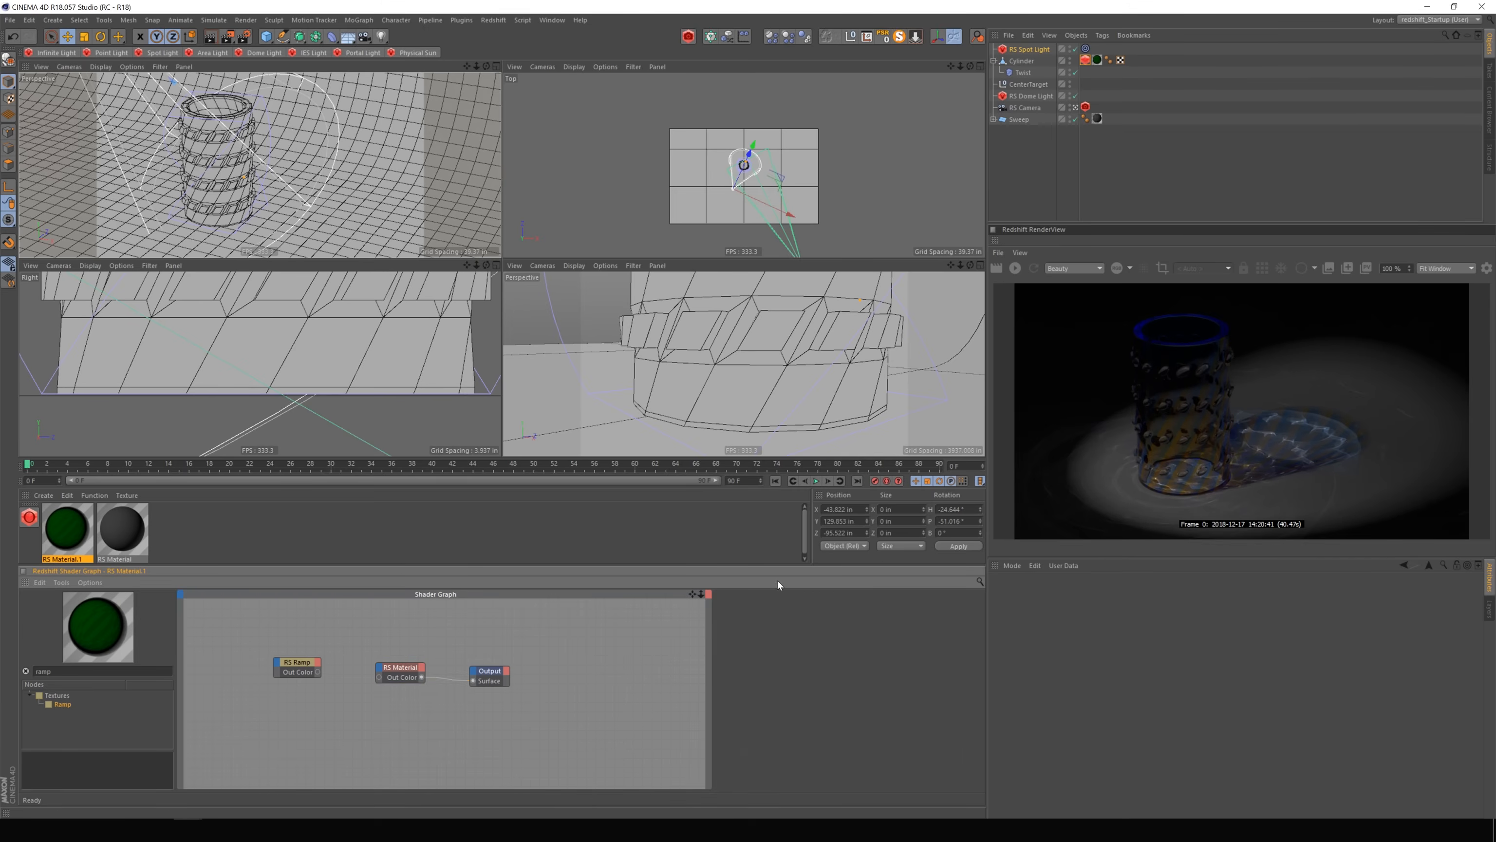
Render the tinted glass with the new IOR and compare it with the earlier tinted and copper renders in the Picture Viewer.
left_click(1015, 268)
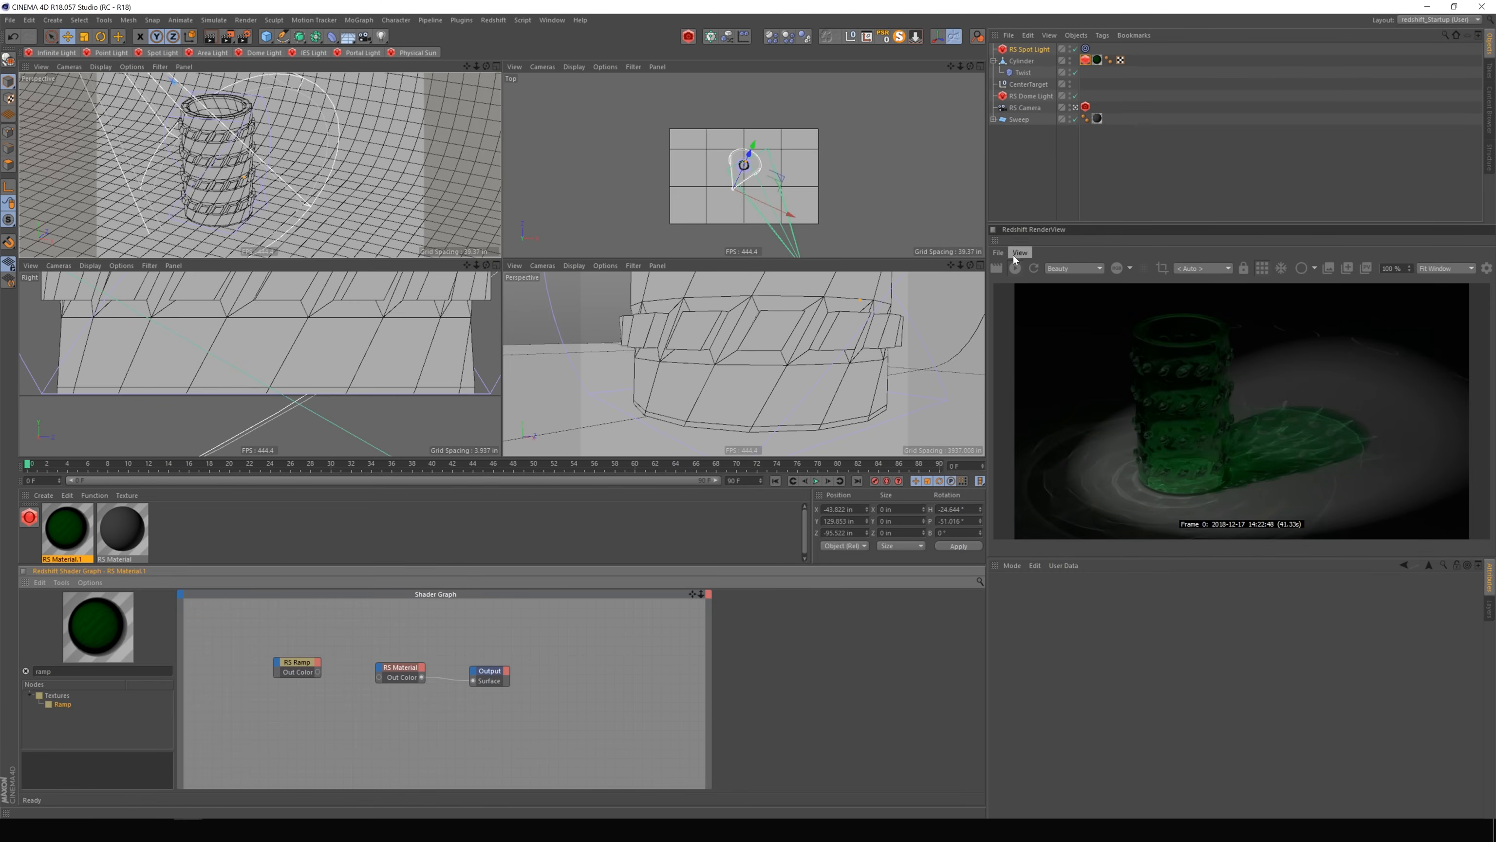
left_click(1366, 269)
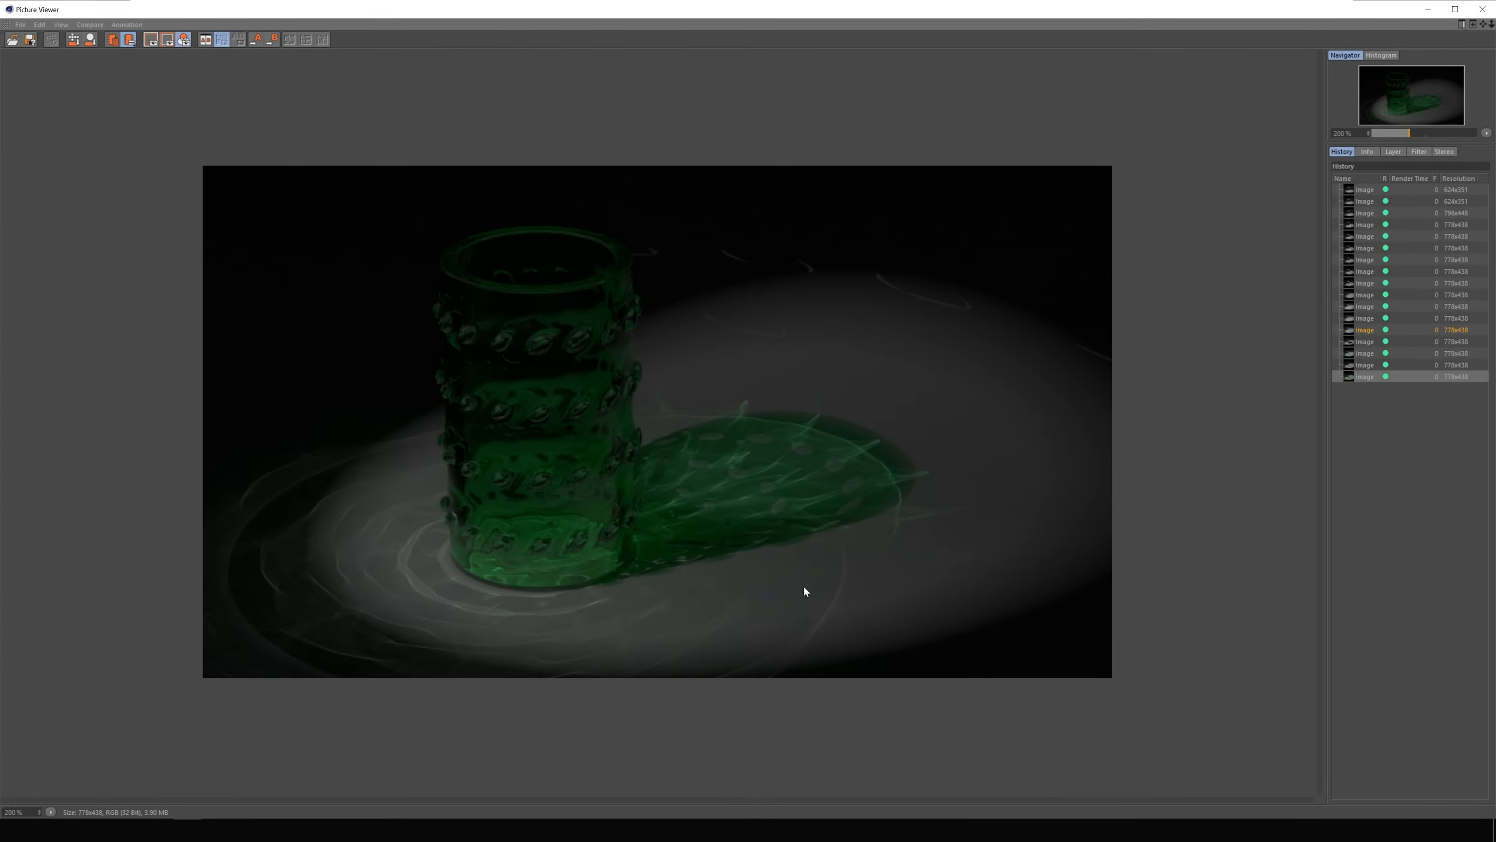
left_click(1366, 351)
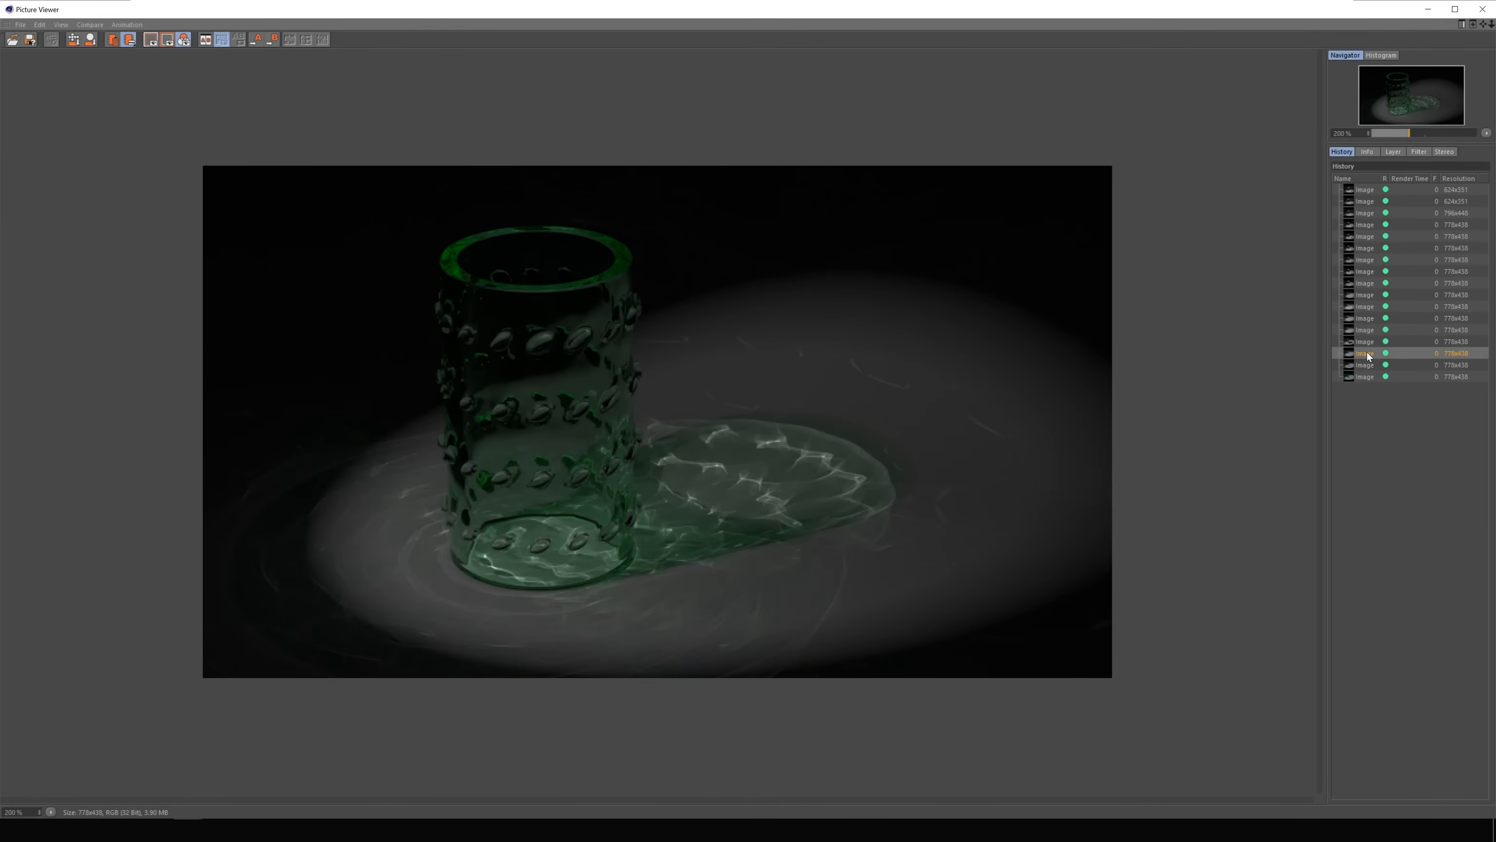
left_click(1366, 376)
left_click(1367, 342)
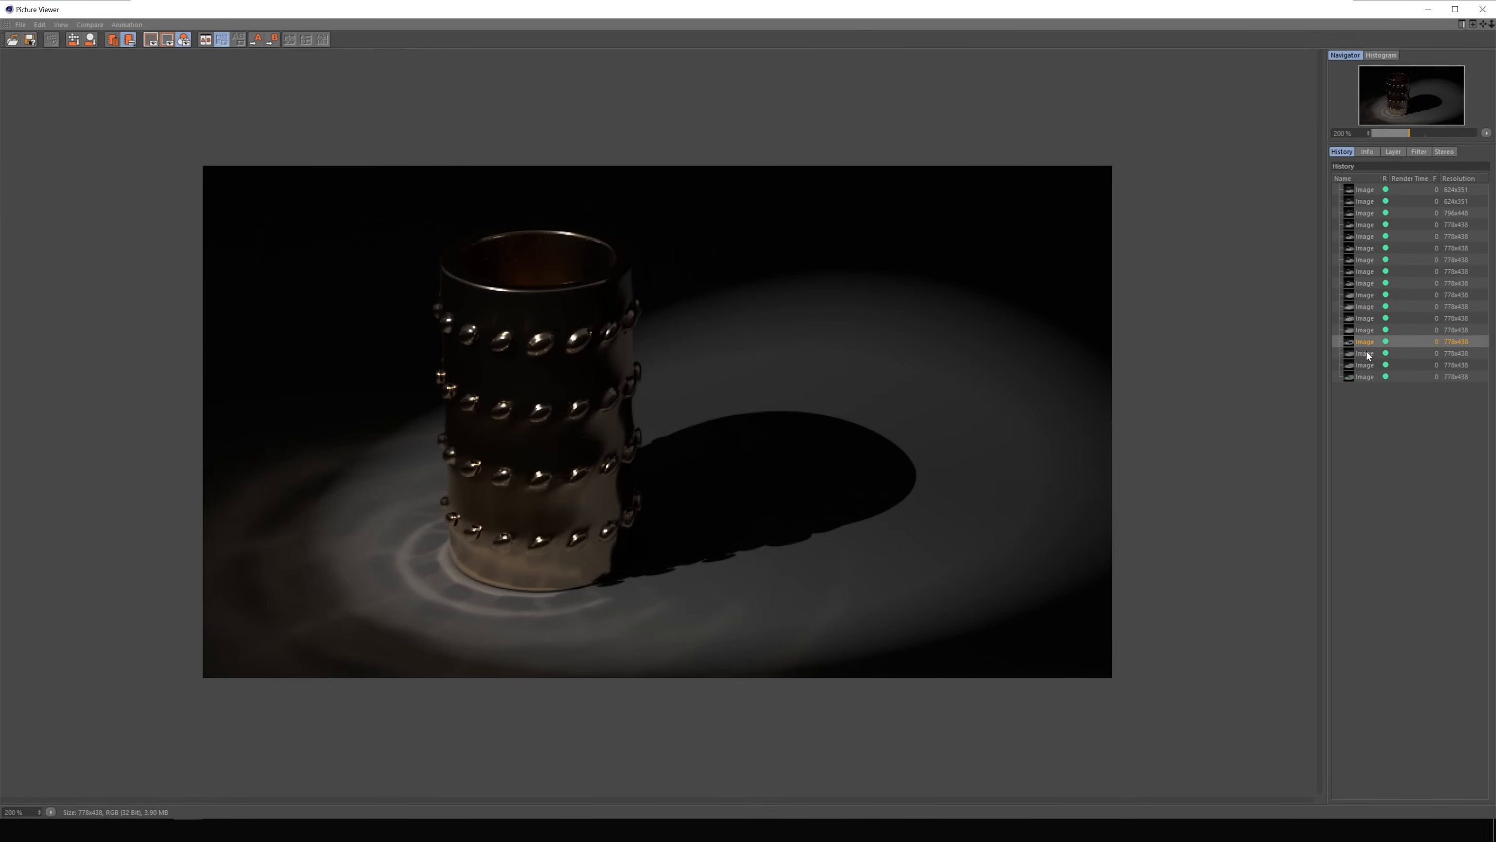
left_click(1364, 351)
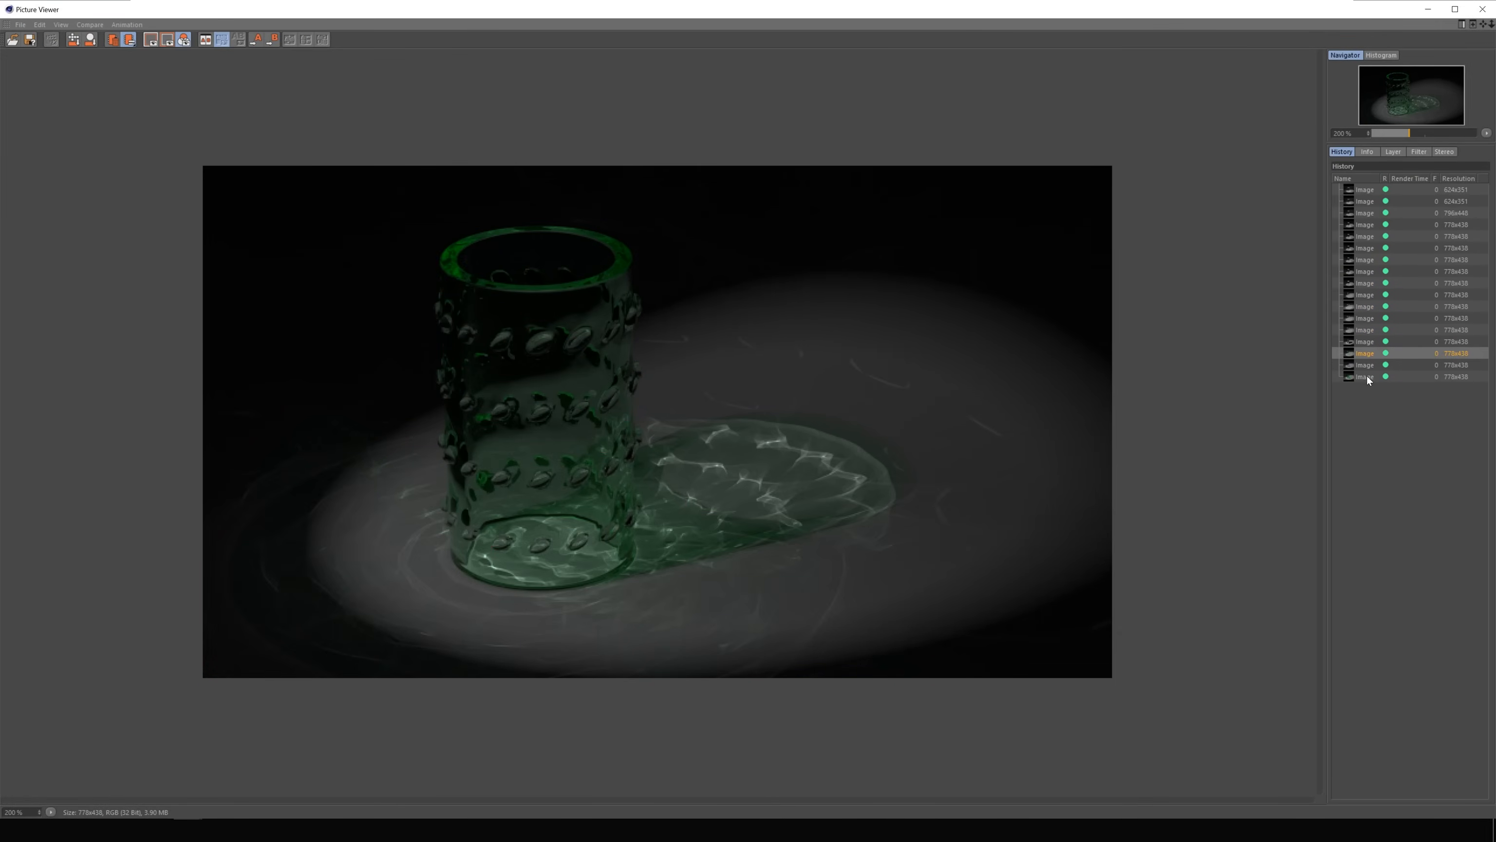
left_click(1367, 377)
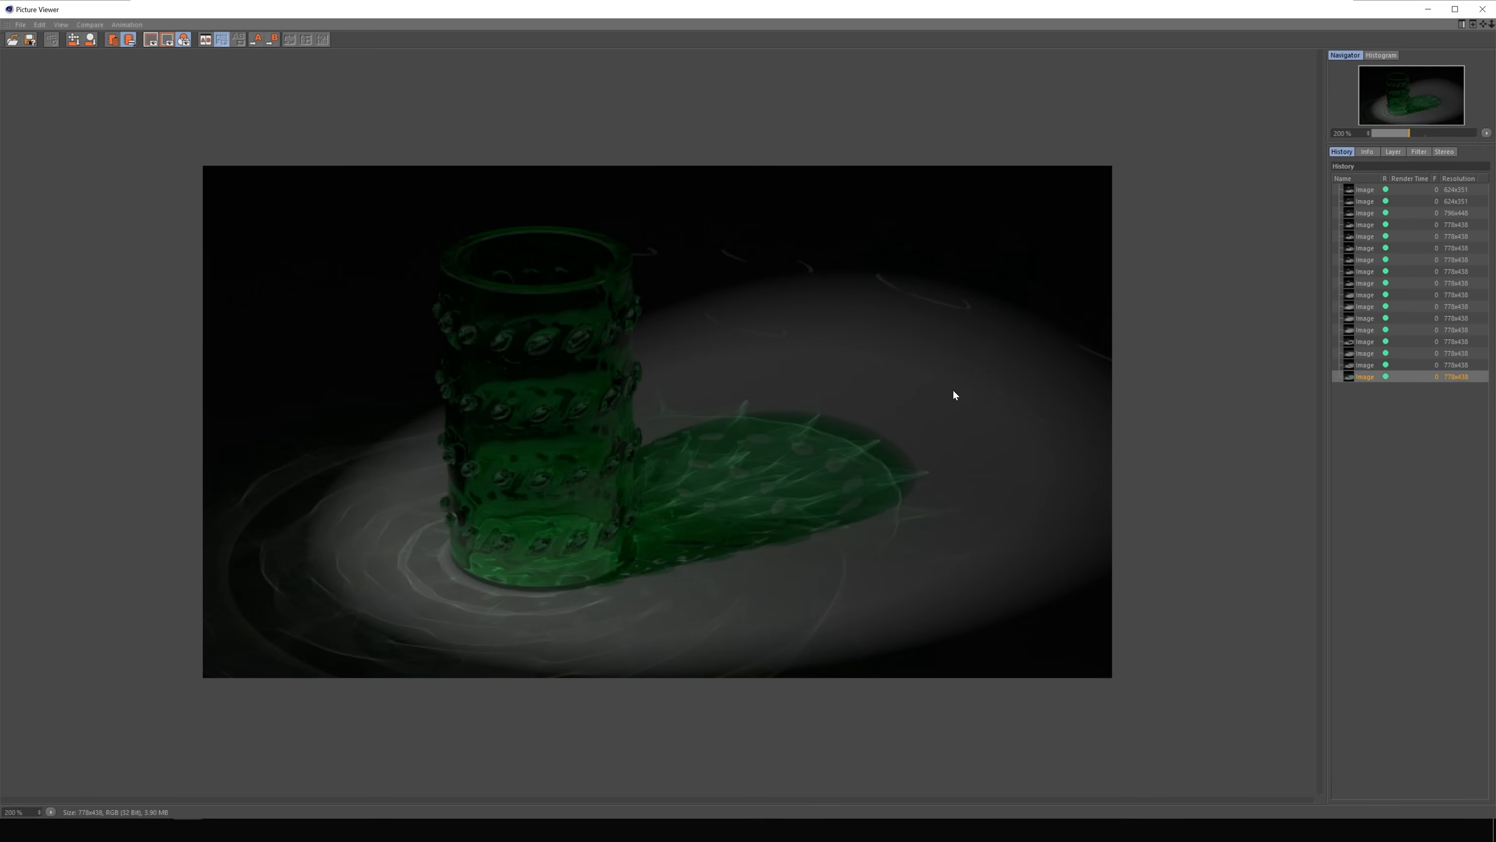
left_click(1484, 10)
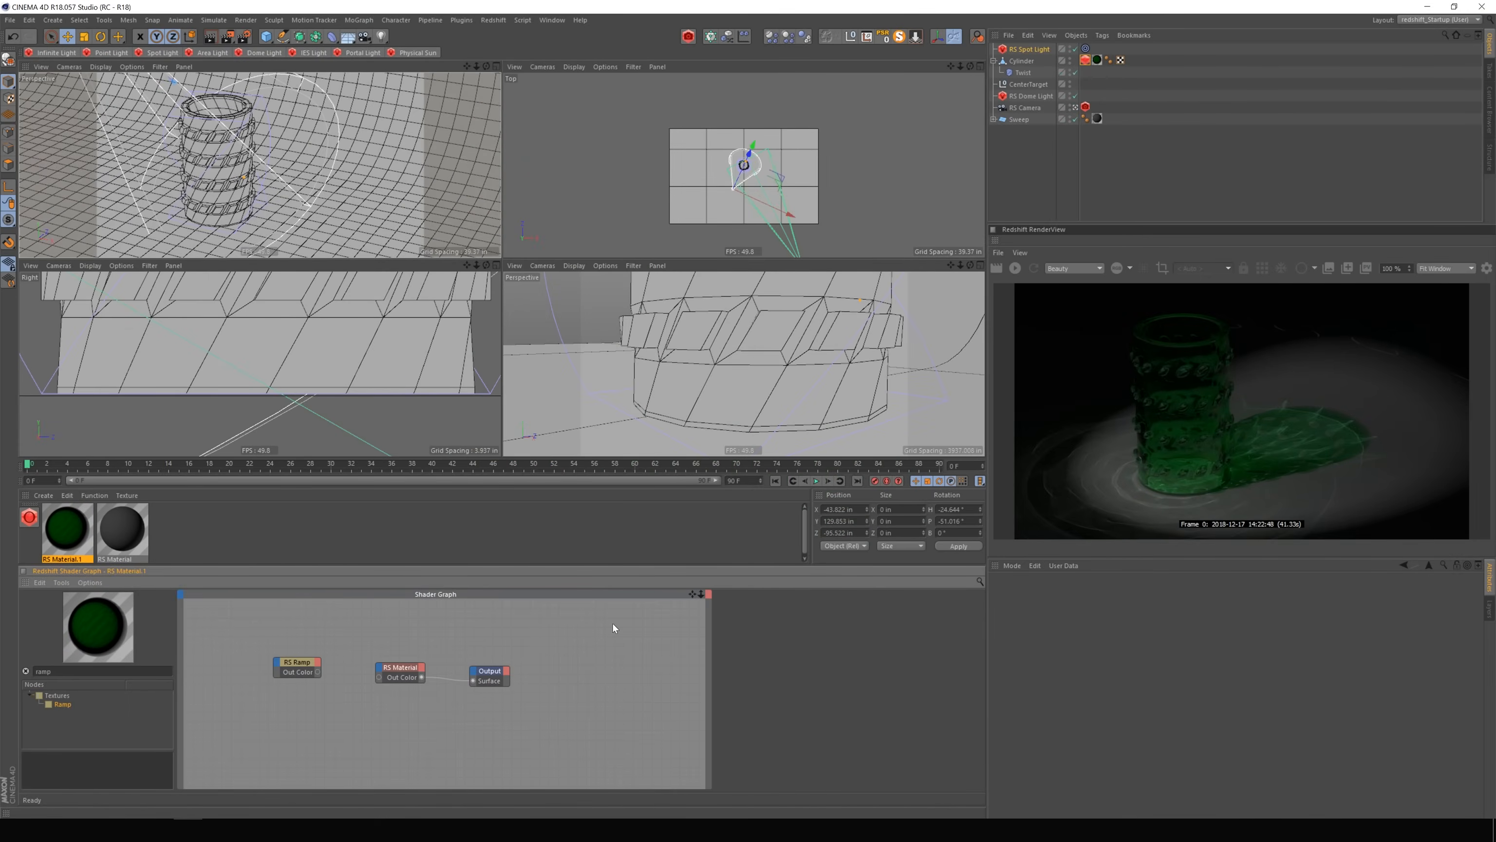
Switch the RS Material preset to Glass and set its refraction dispersion to 37.45.
left_click(825, 644)
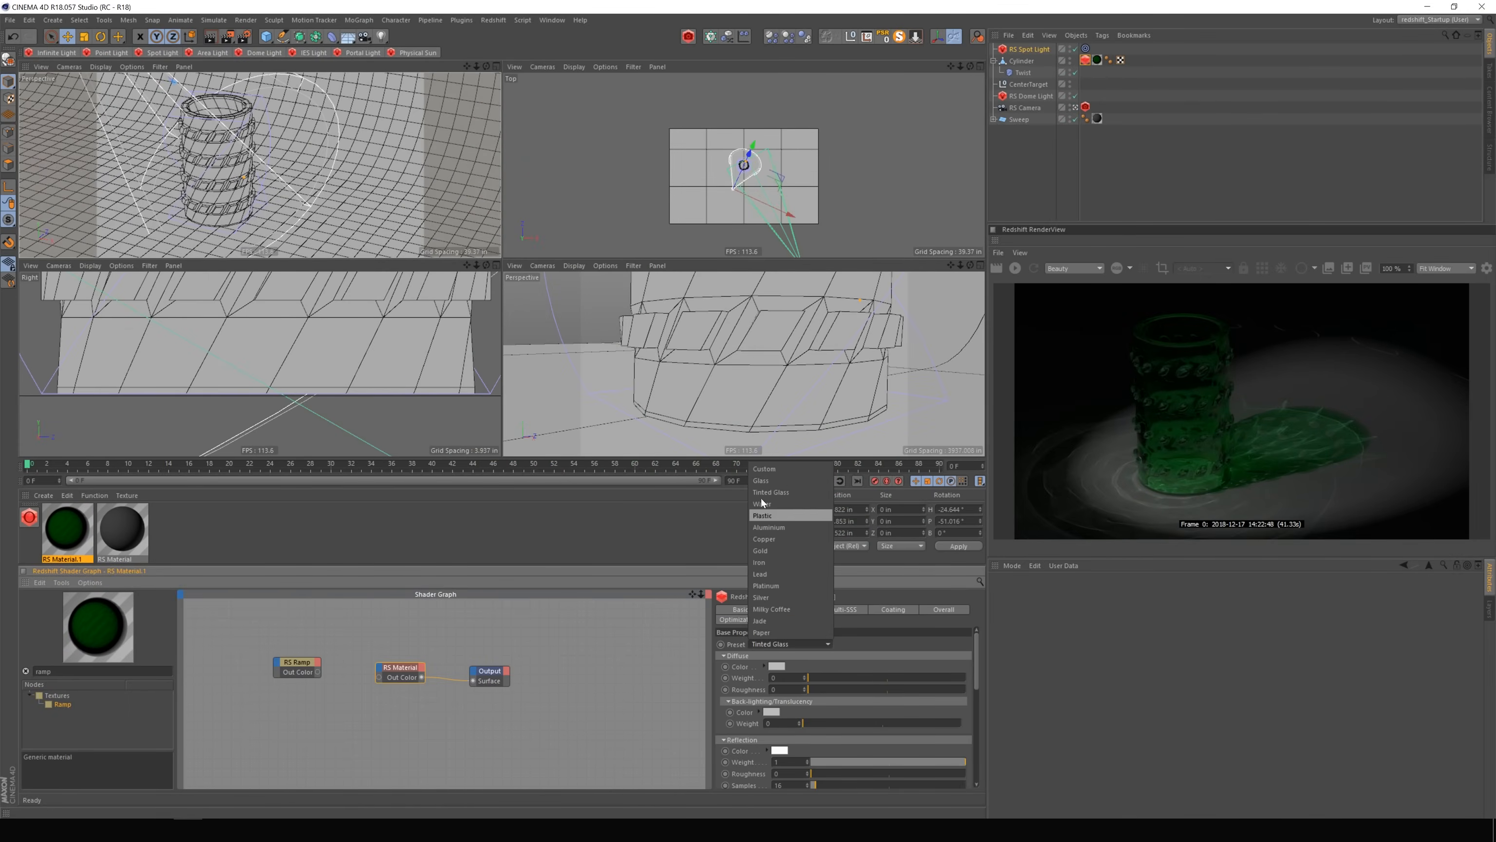
left_click(825, 480)
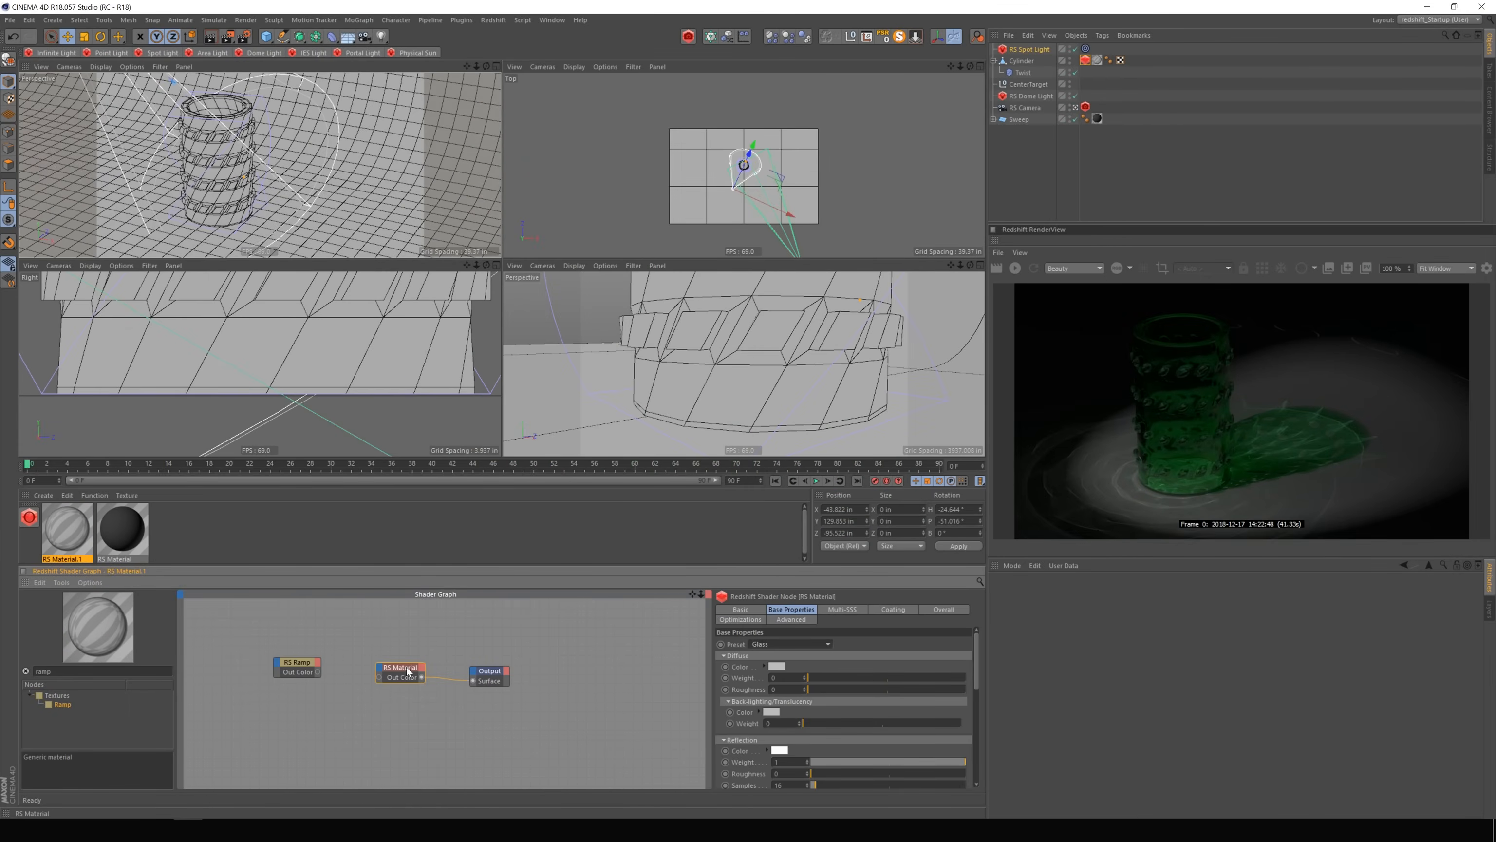
left_click_drag(978, 657, 967, 708)
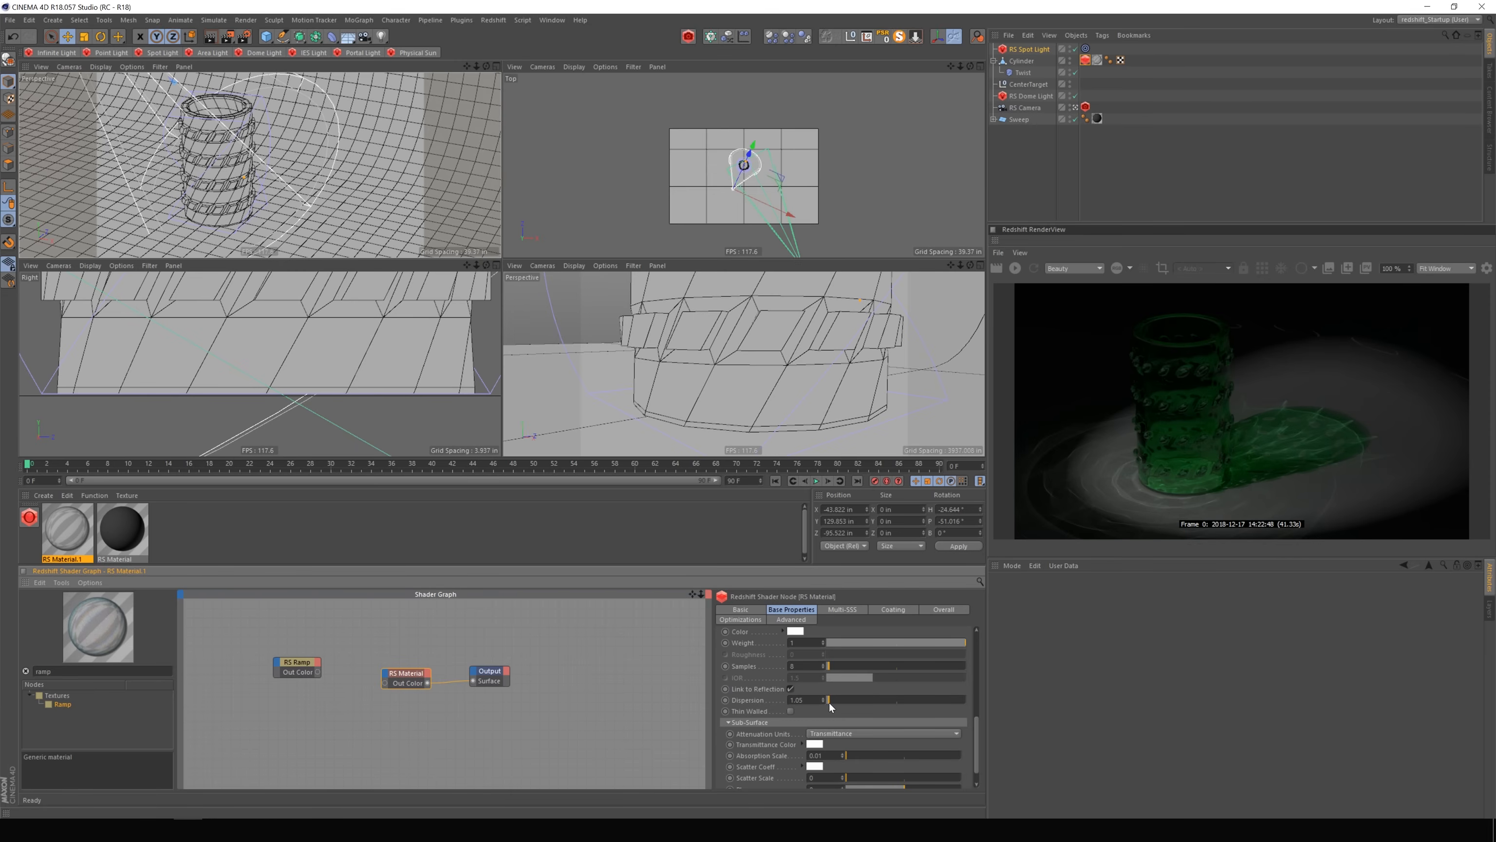
left_click_drag(830, 707, 830, 707)
left_click_drag(828, 699, 781, 695)
left_click_drag(839, 703, 883, 701)
left_click_drag(891, 698, 900, 697)
left_click_drag(406, 673, 402, 663)
Render the clear glass with dispersion and send the result to the Picture Viewer.
left_click(1016, 269)
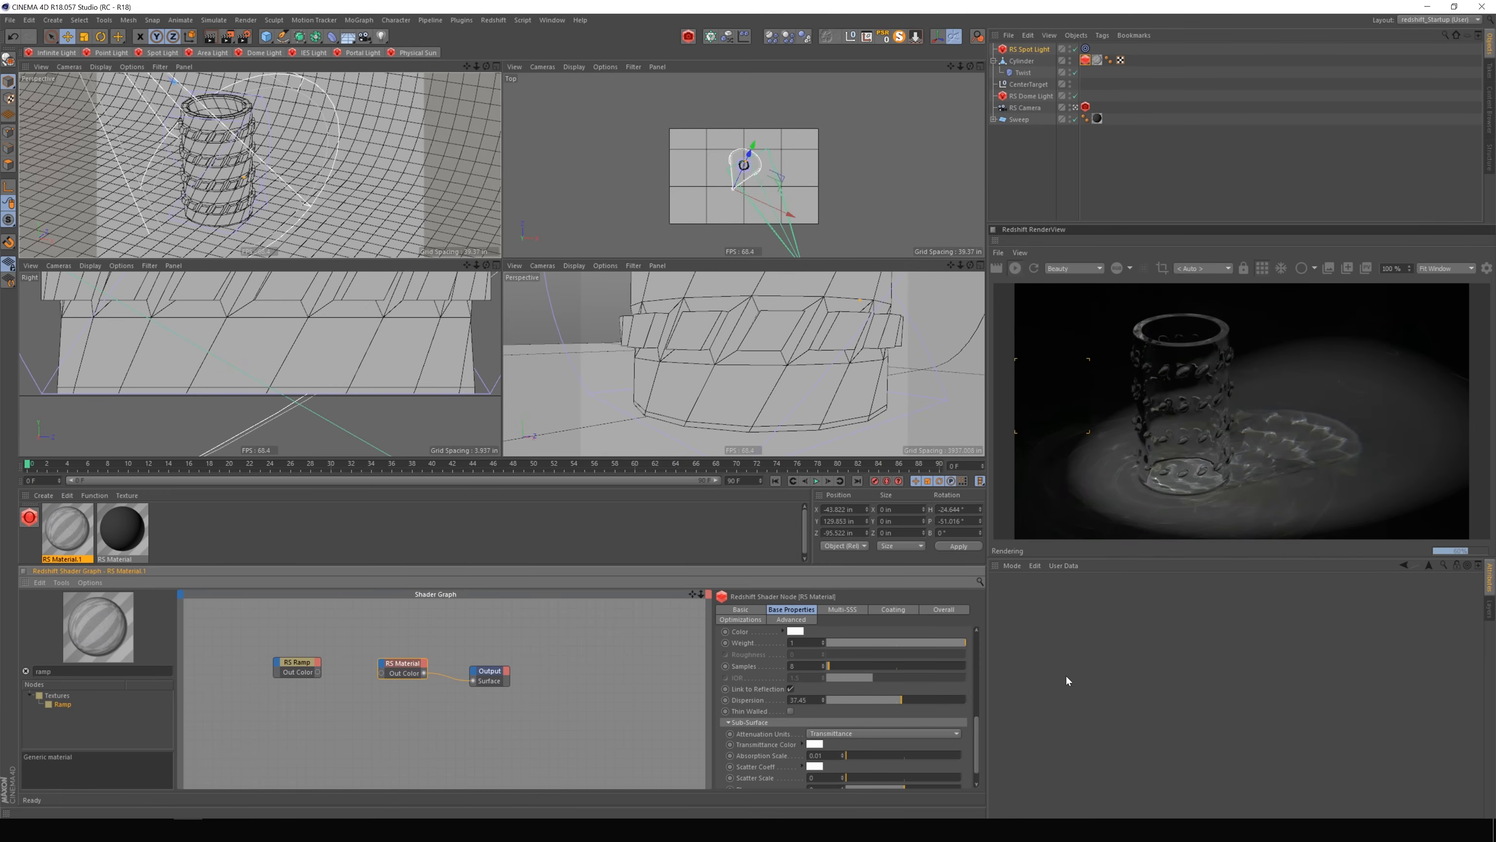
left_click(1013, 268)
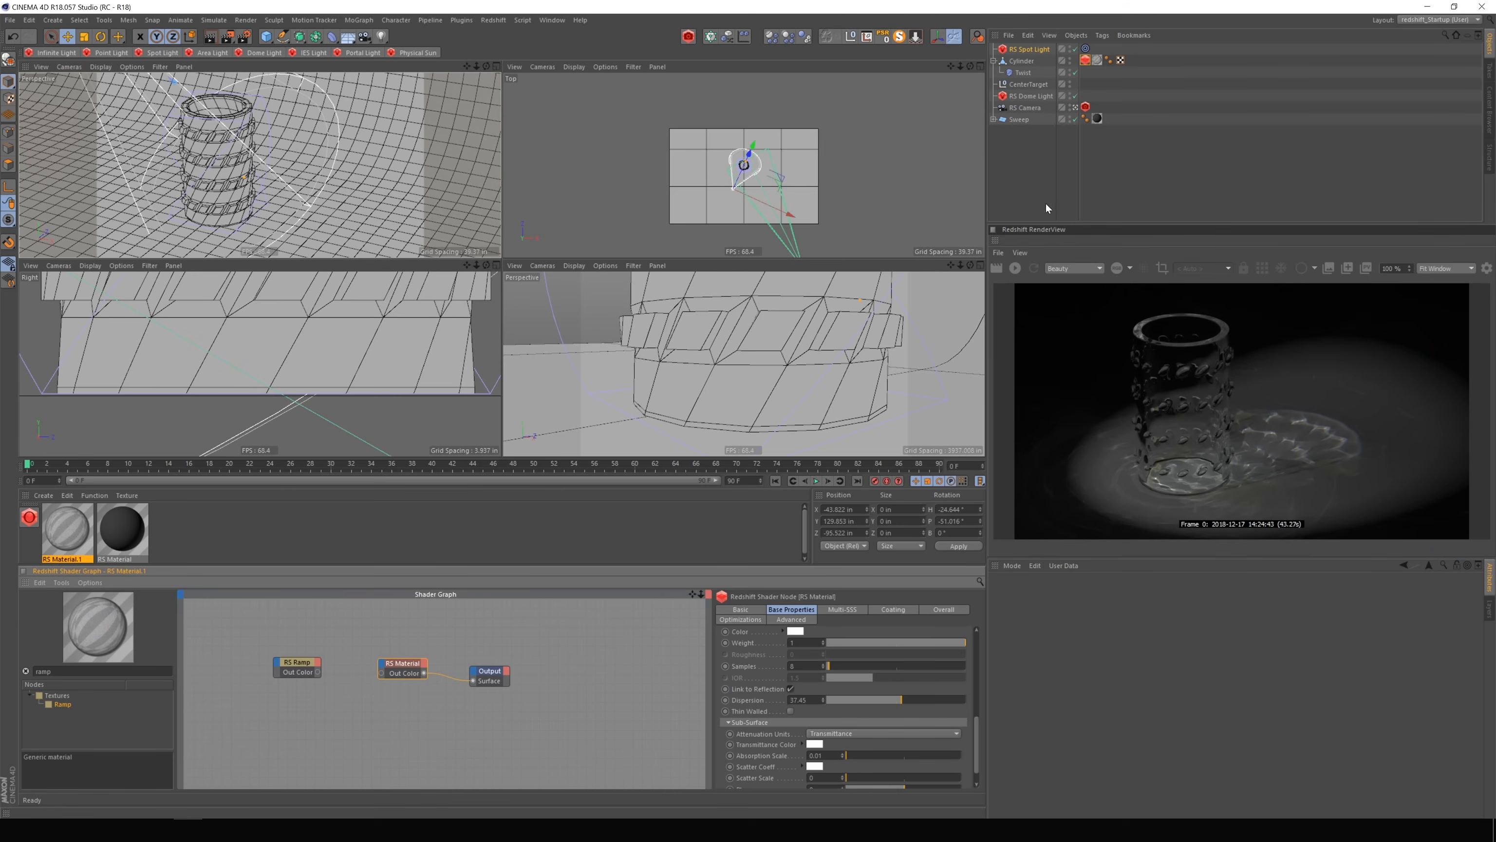
left_click(1362, 268)
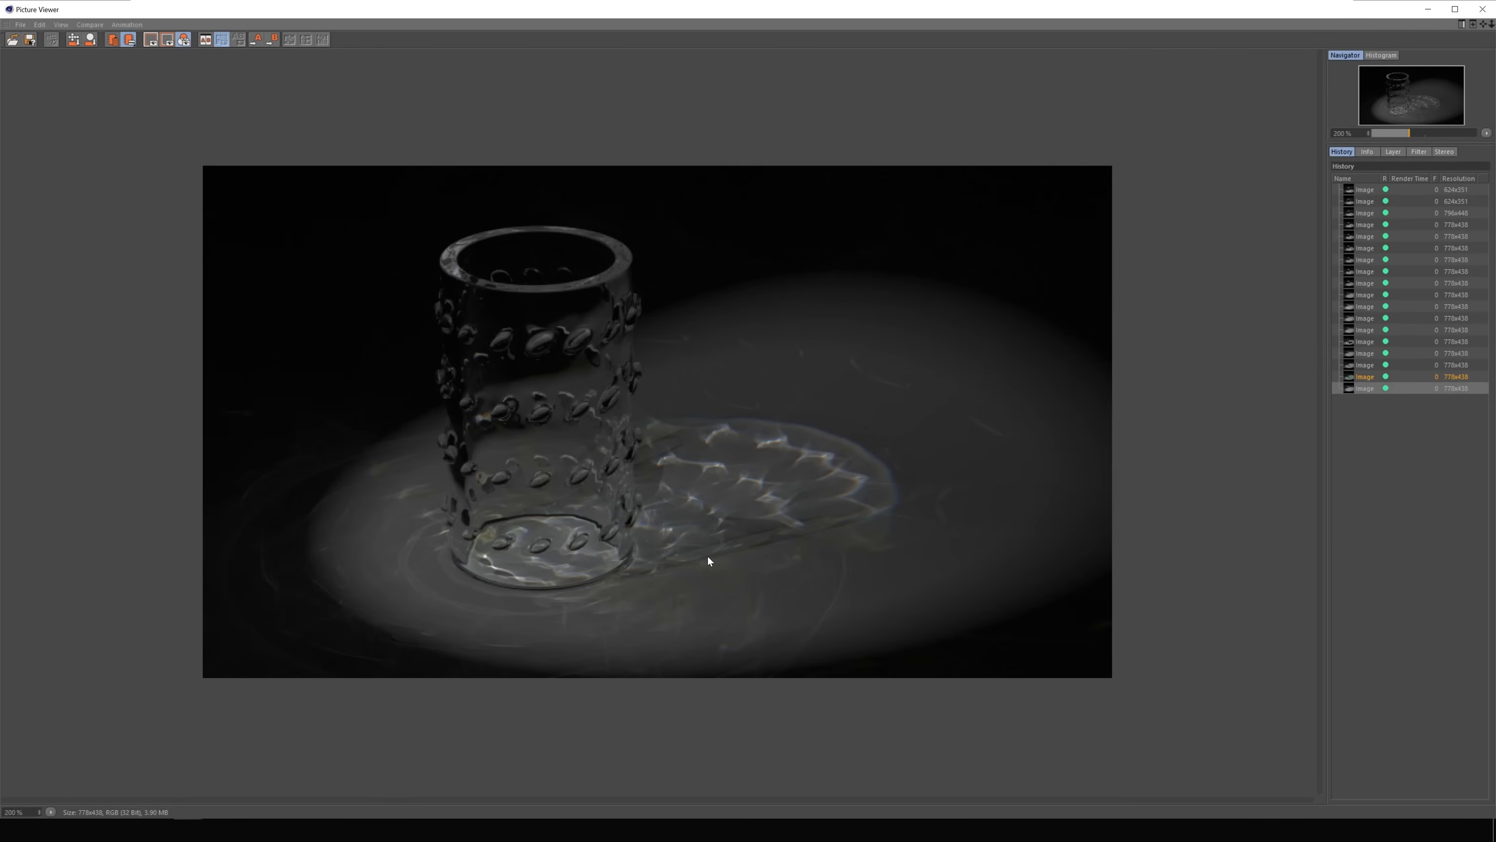
Compare the dispersion render's caustics with the earlier clear and tinted glass renders in the Picture Viewer history.
left_click(1366, 283)
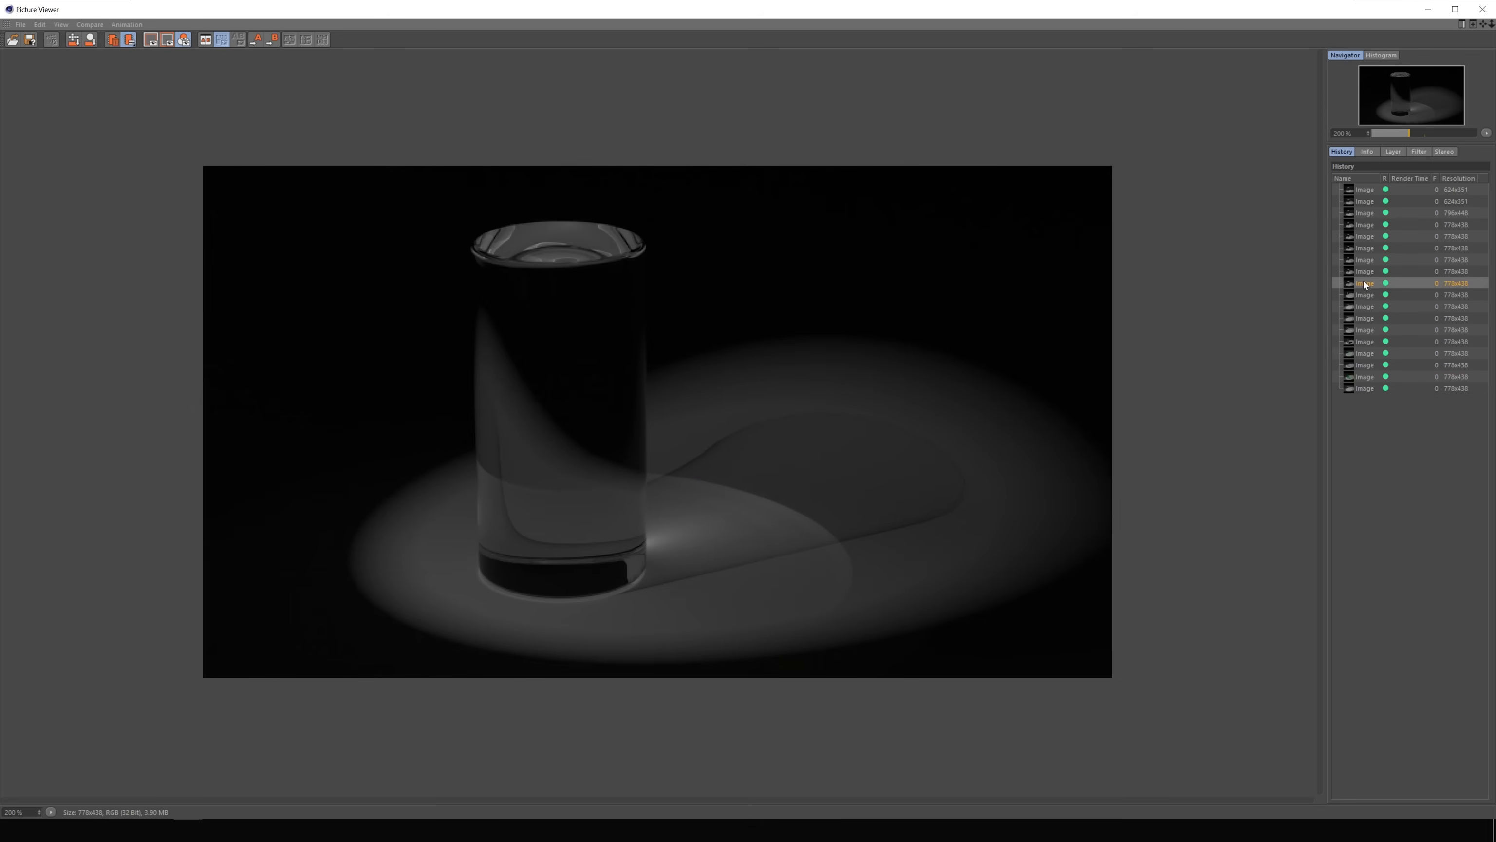
left_click(1361, 294)
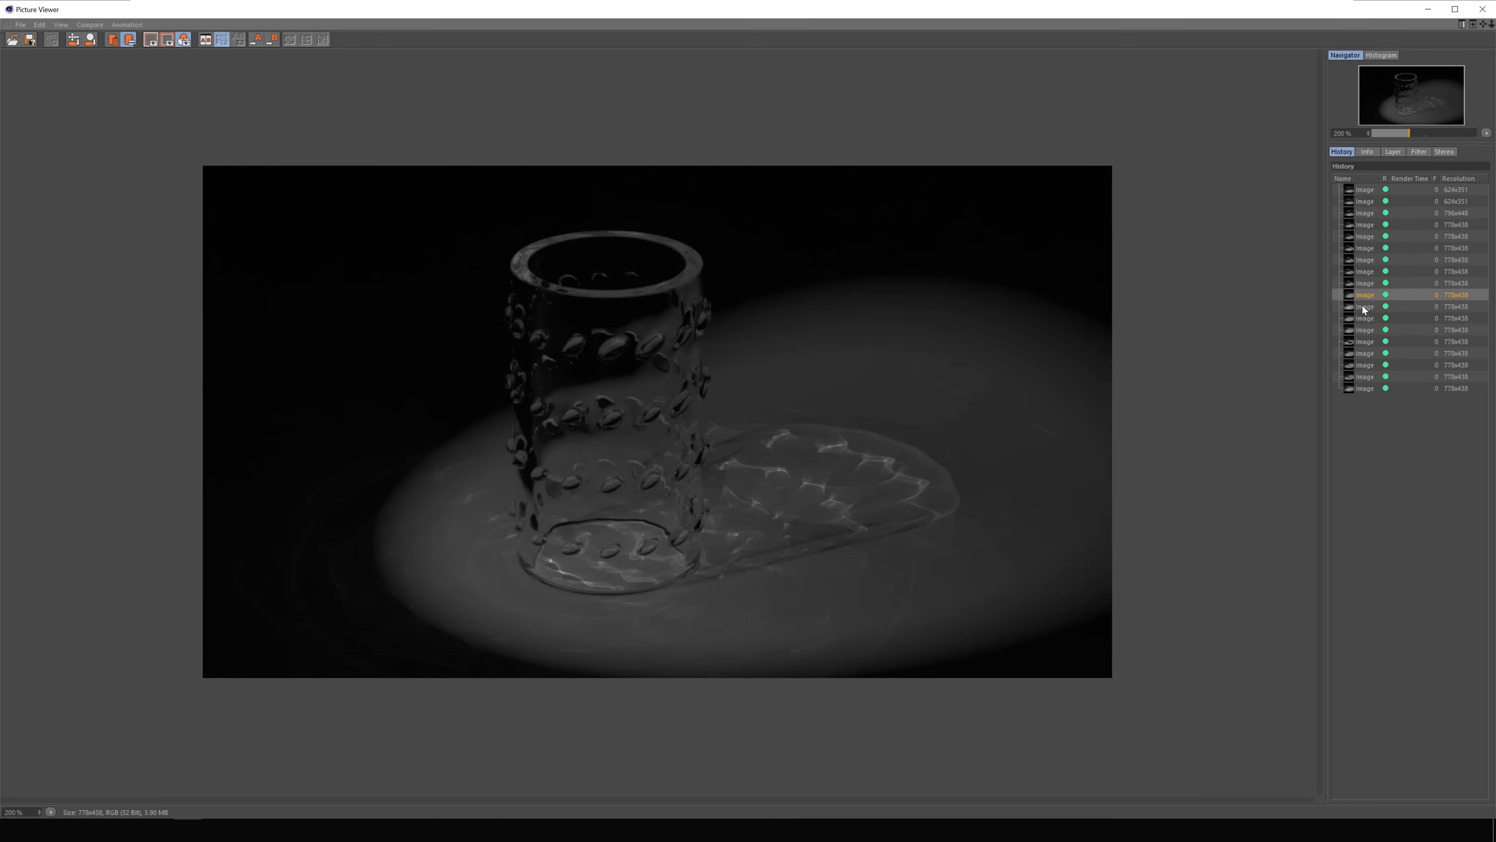
left_click(1365, 389)
left_click(1366, 376)
left_click(1370, 353)
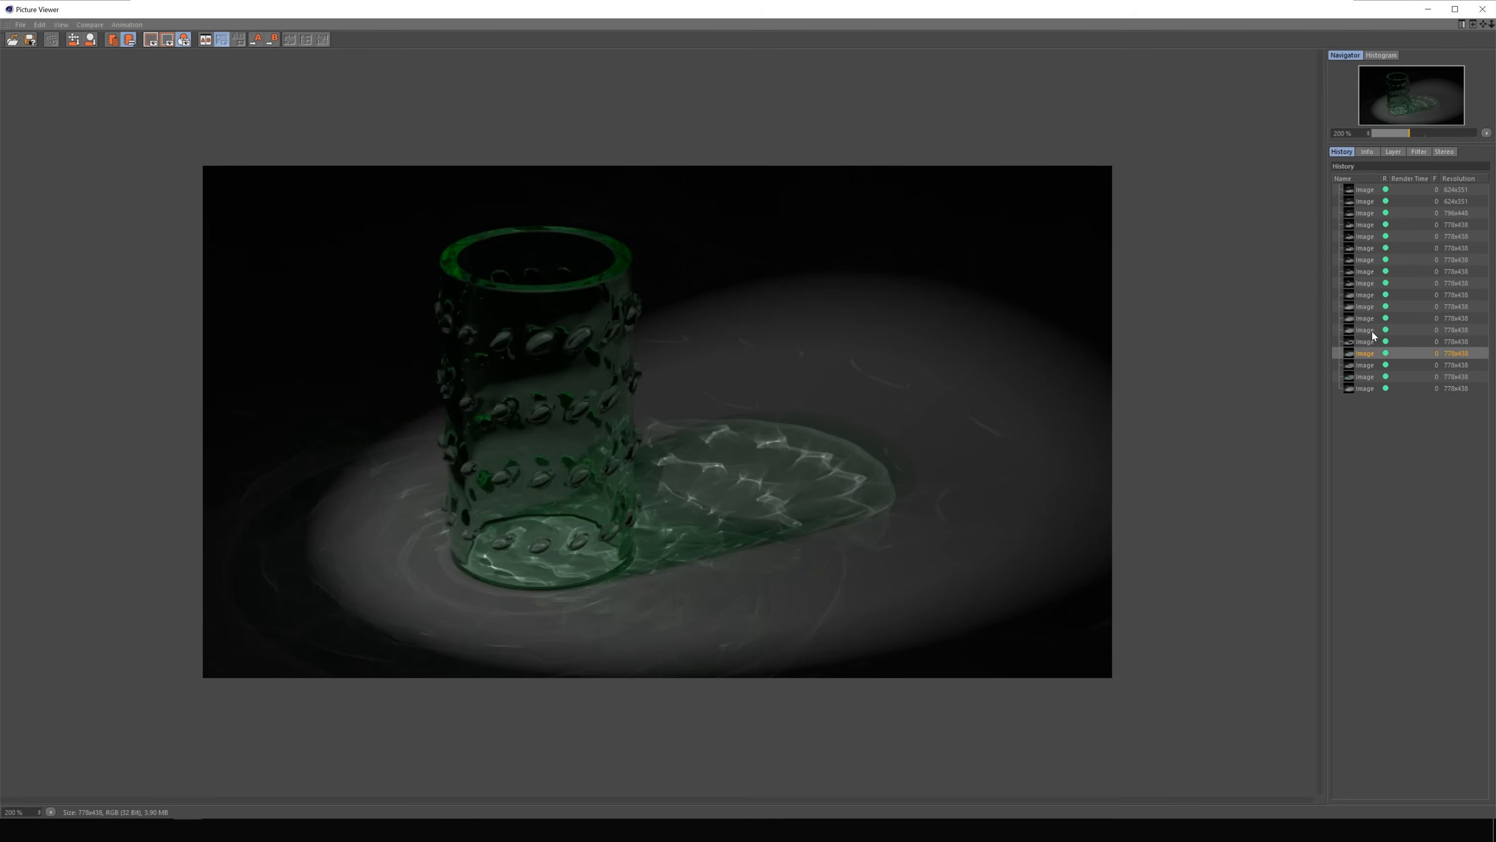
left_click(1373, 330)
left_click(1372, 318)
left_click(1370, 329)
left_click(1366, 318)
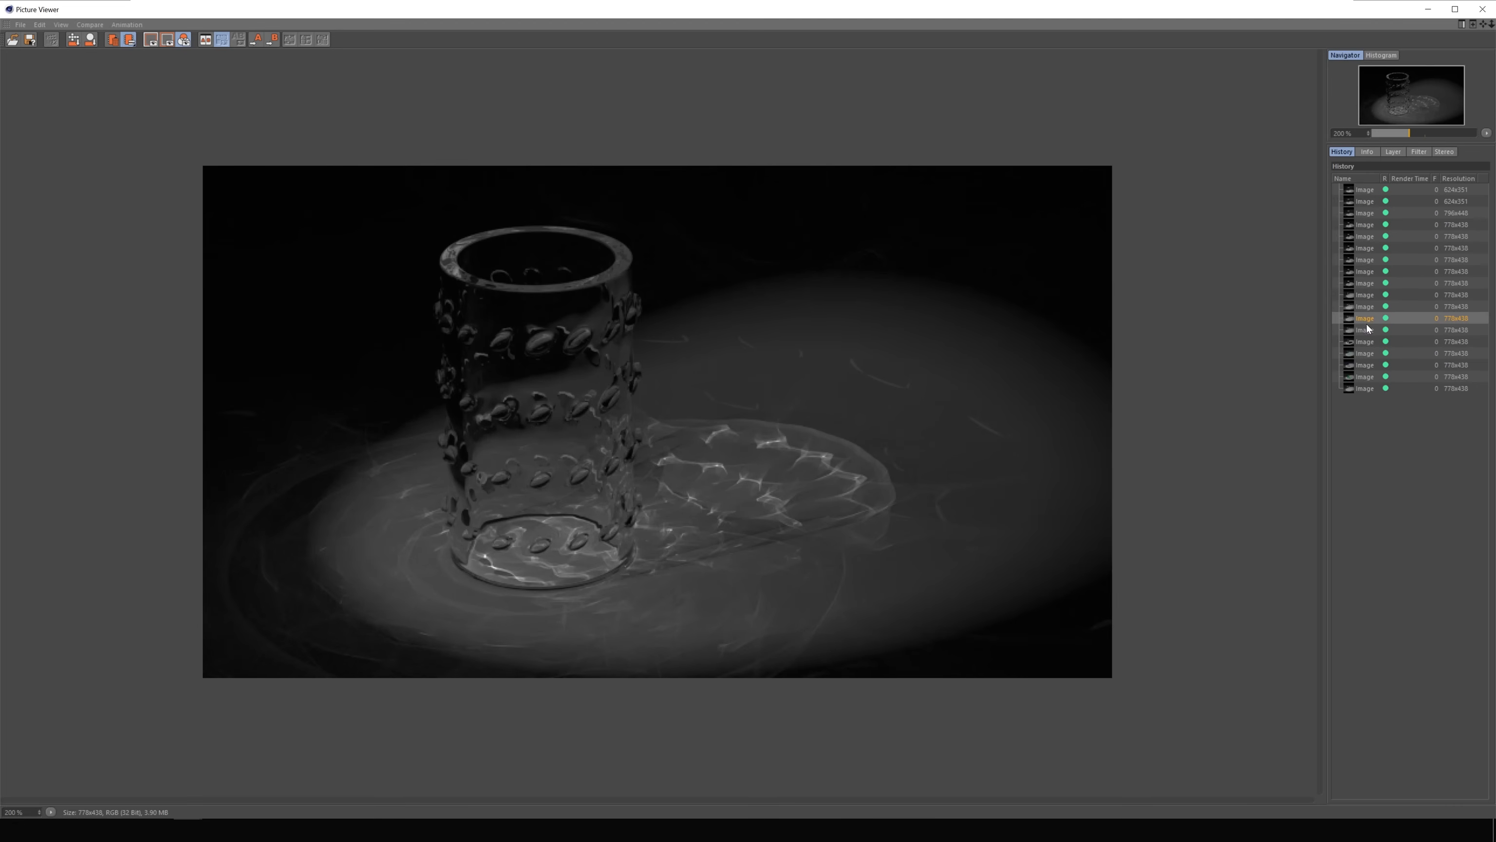
left_click(1364, 390)
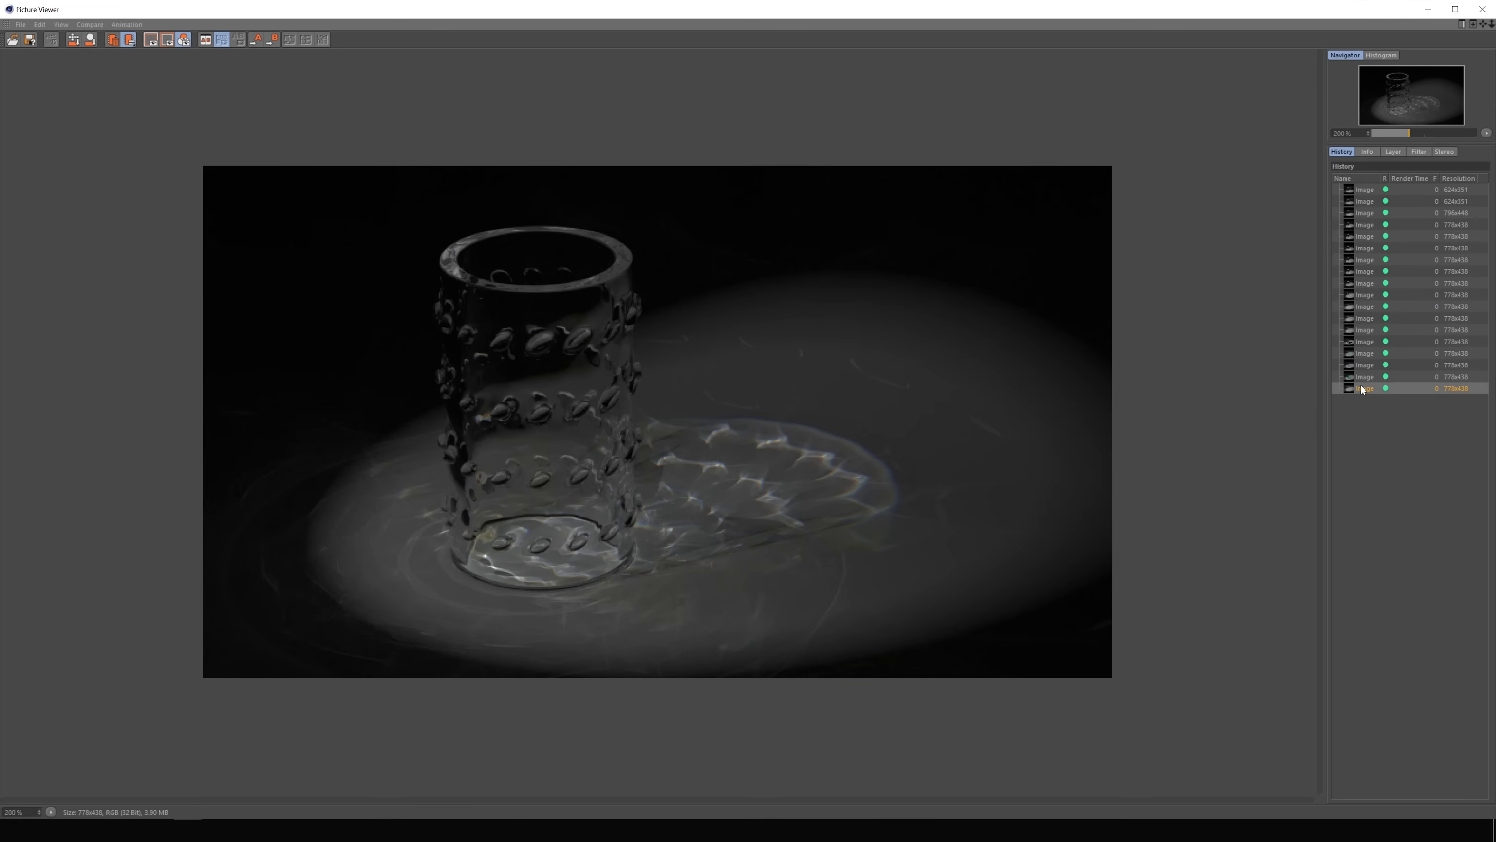
left_click(1366, 316)
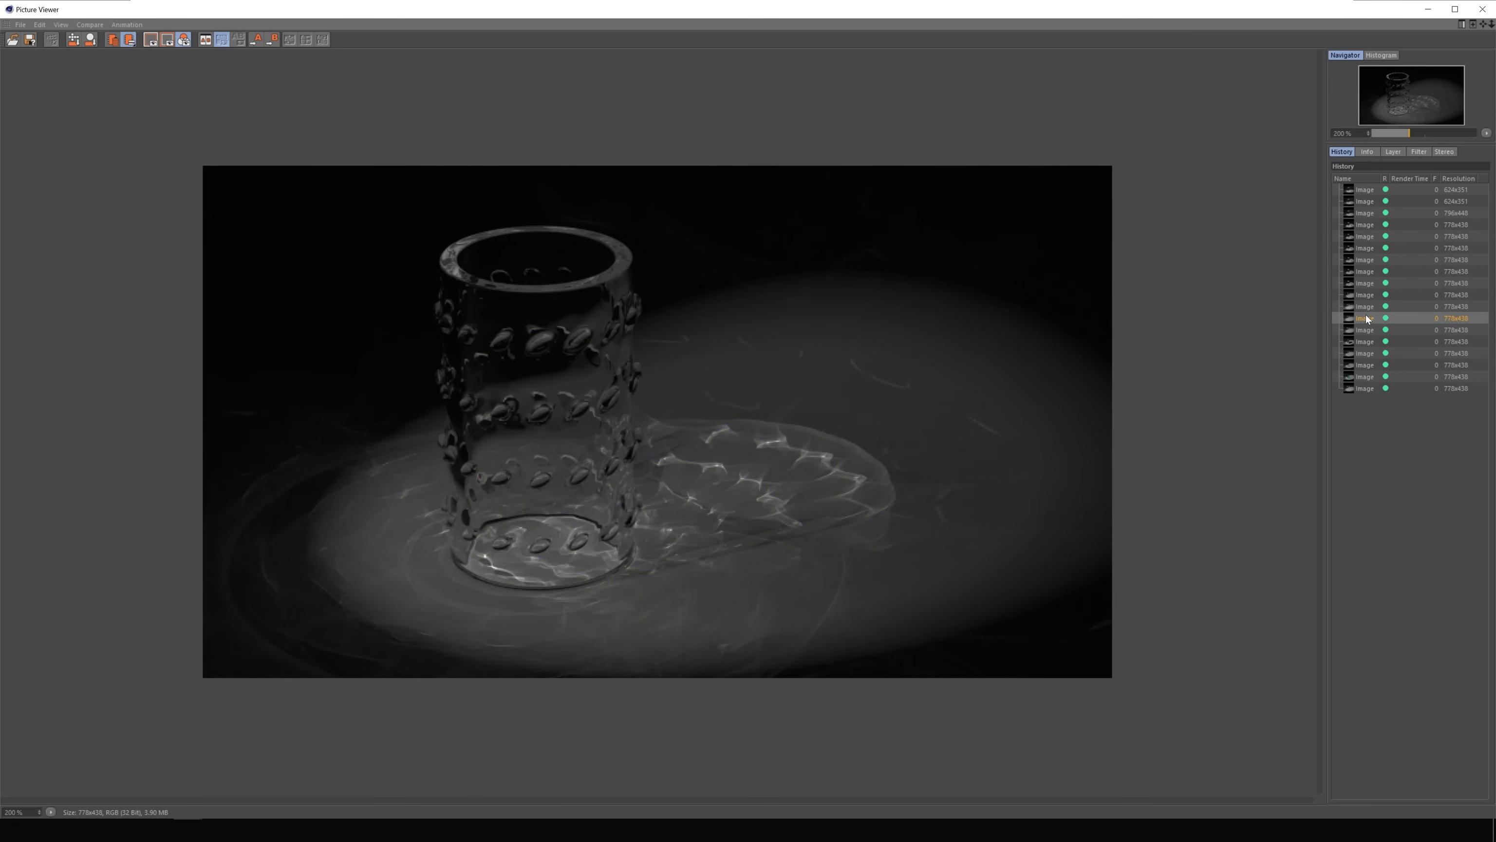
left_click(1361, 390)
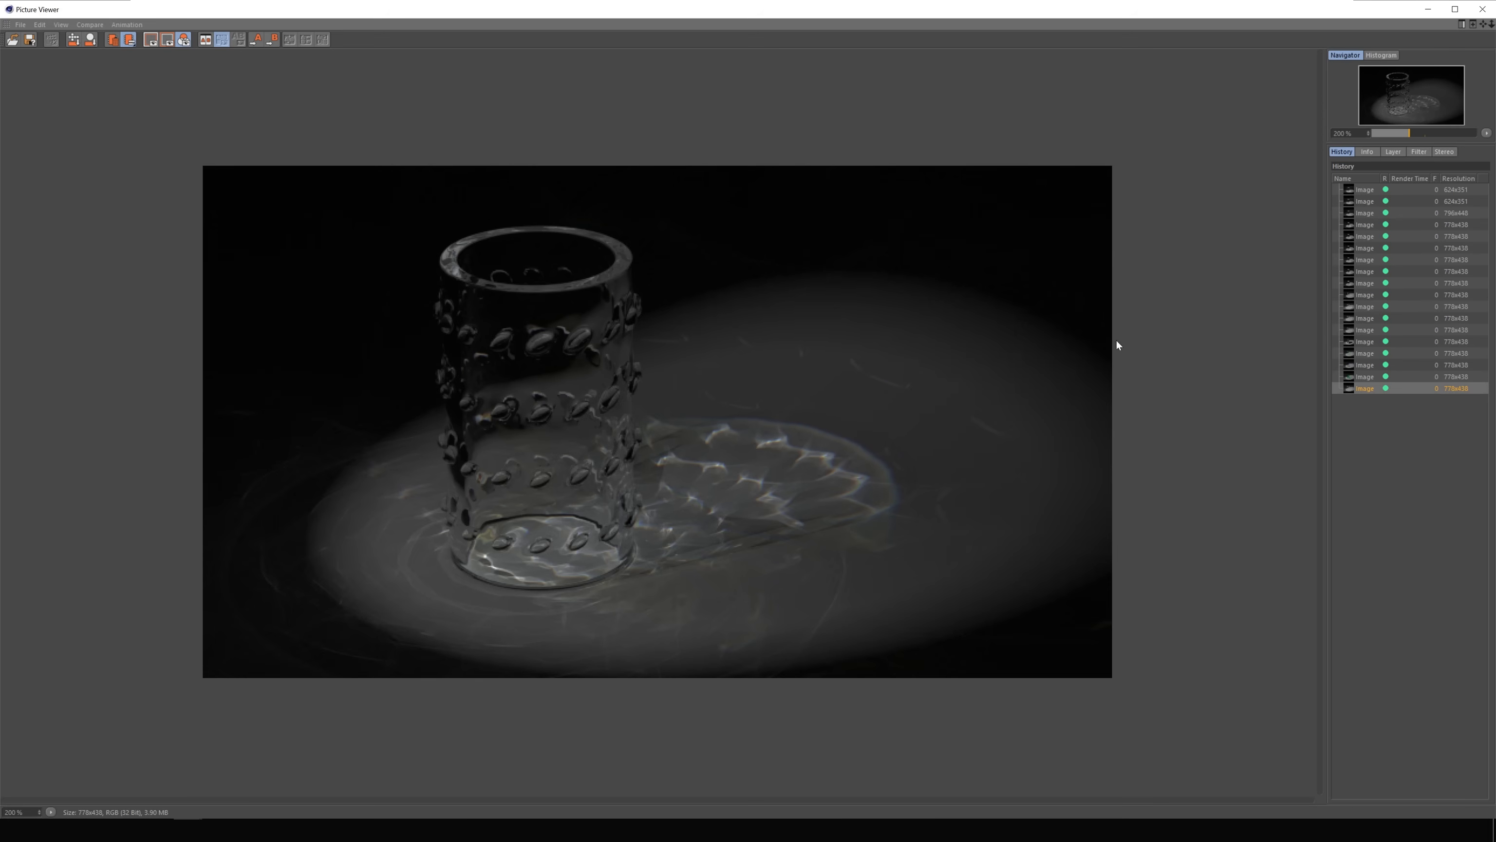
left_click(1482, 9)
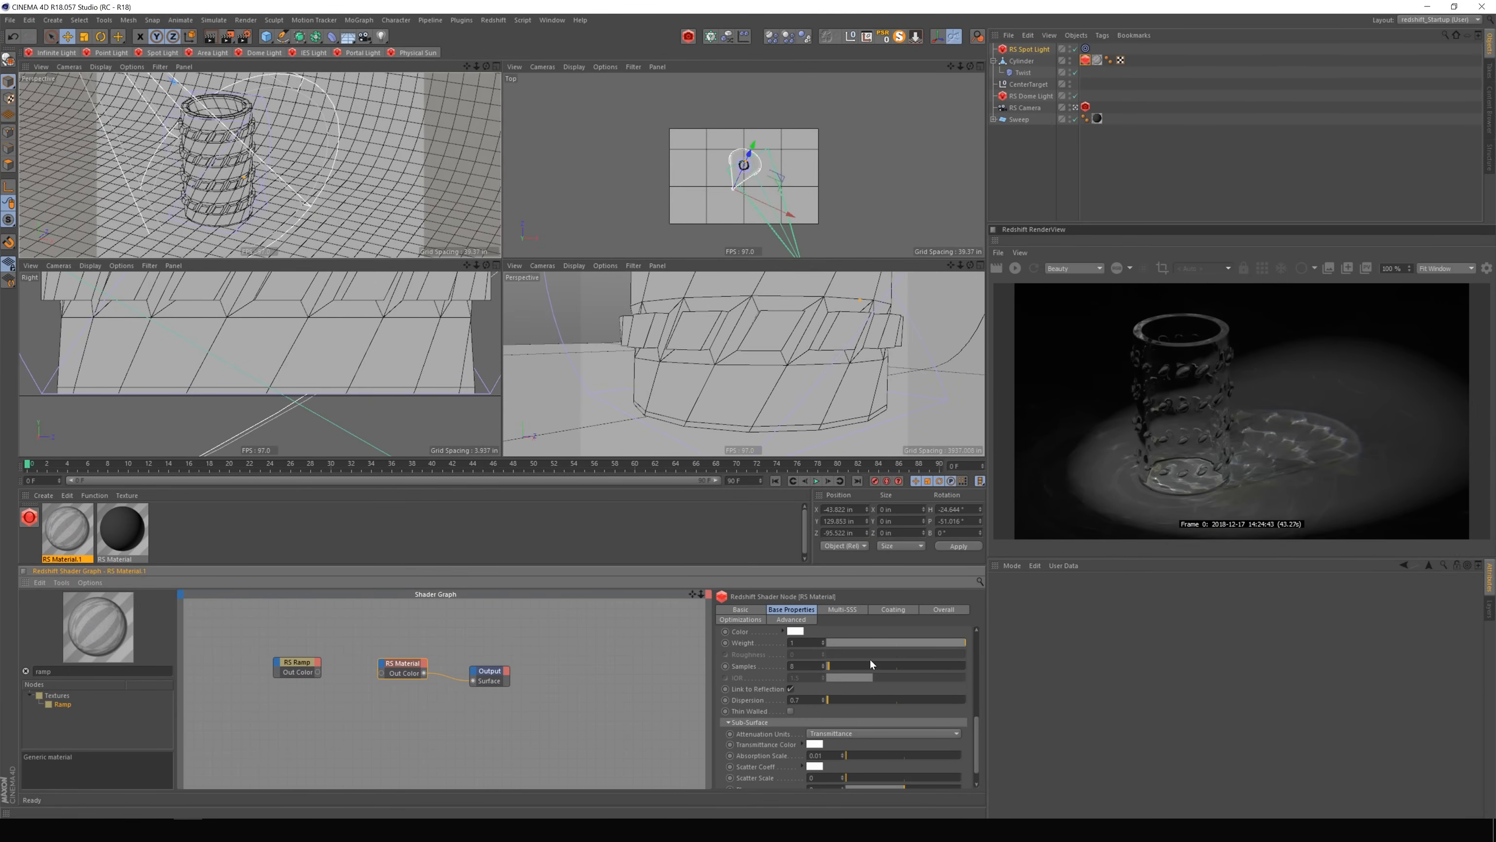
Render the clear glass with a dispersion of 0.7 and inspect the result in the Picture Viewer.
left_click(1015, 269)
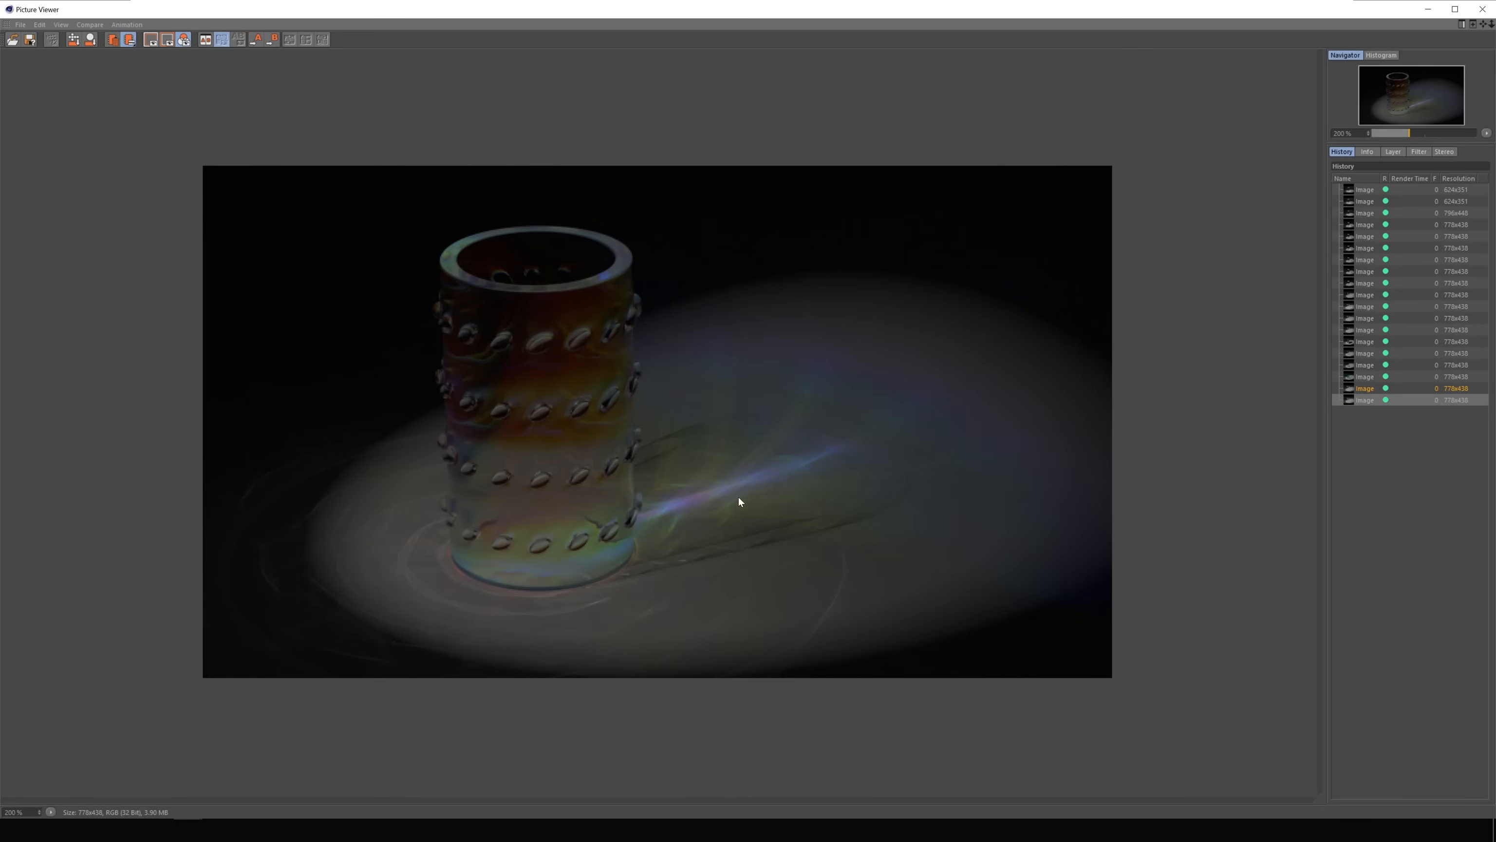
left_click(1360, 400)
left_click(1482, 8)
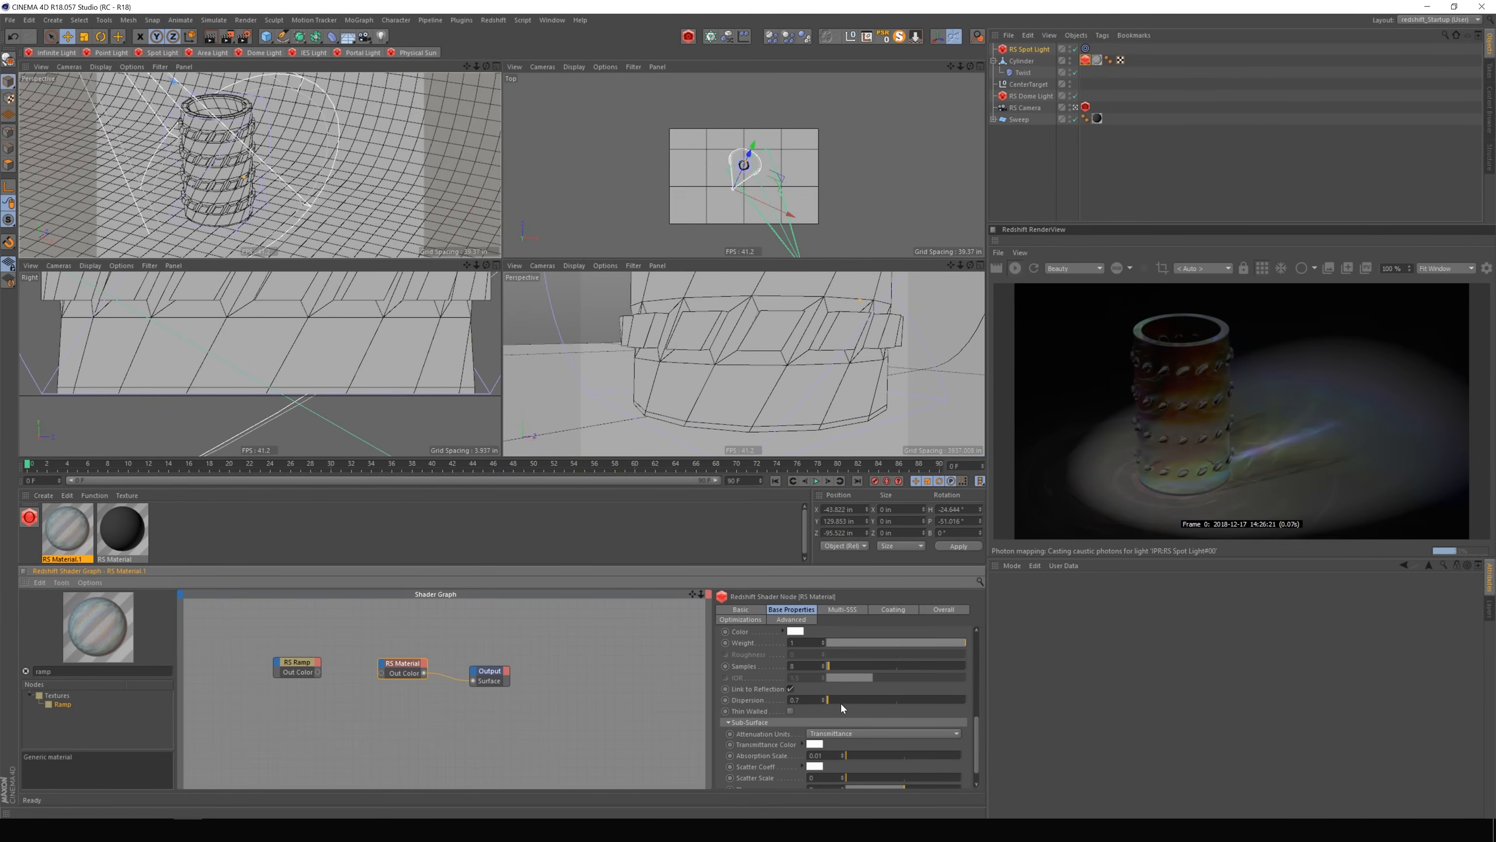
Render the clear glass with a refraction dispersion of 6.3 and inspect the result in the Picture Viewer.
left_click_drag(836, 701, 839, 701)
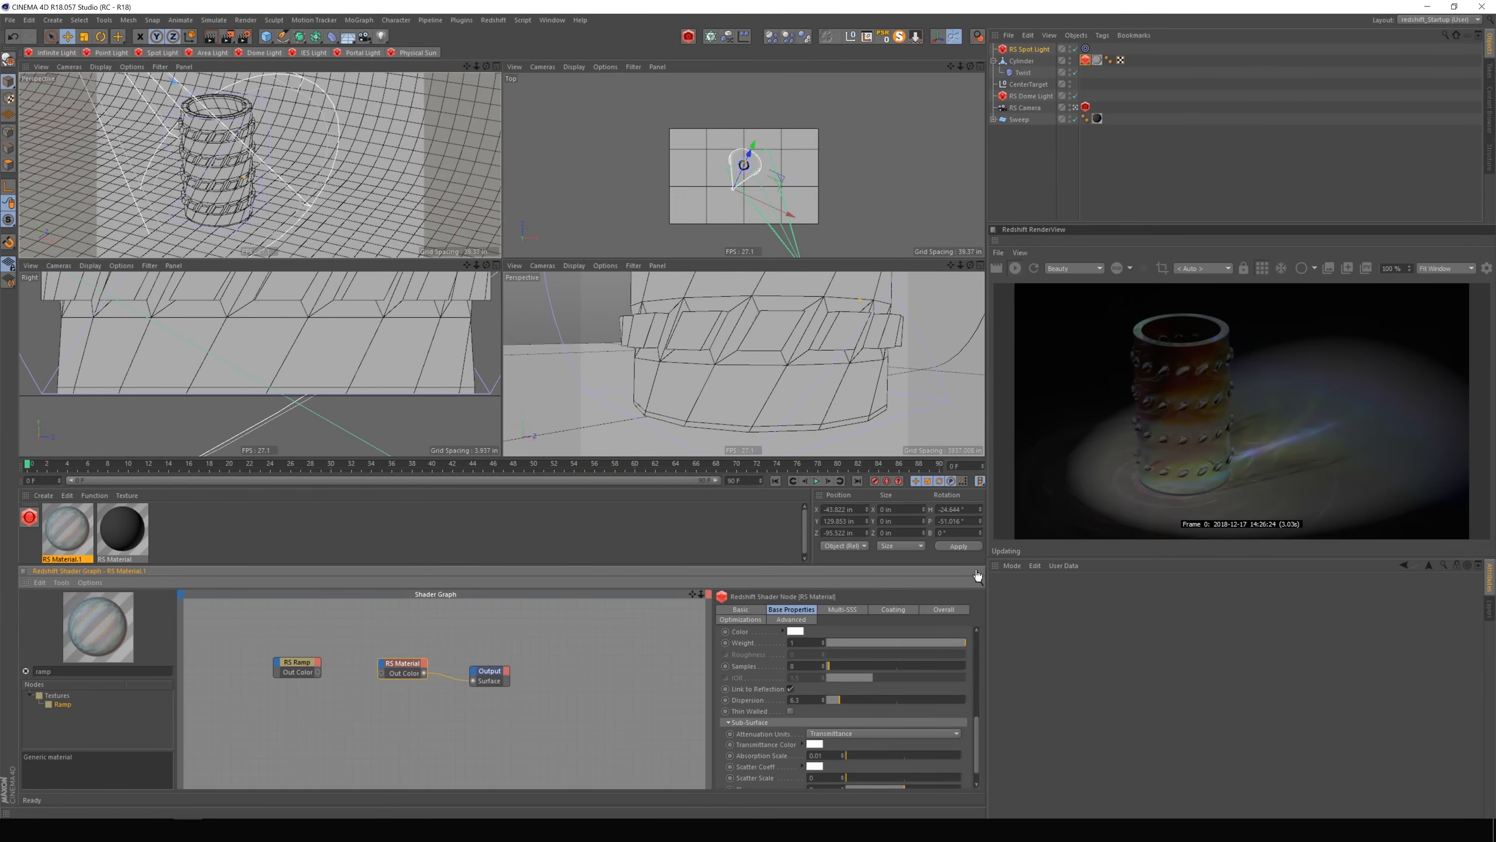
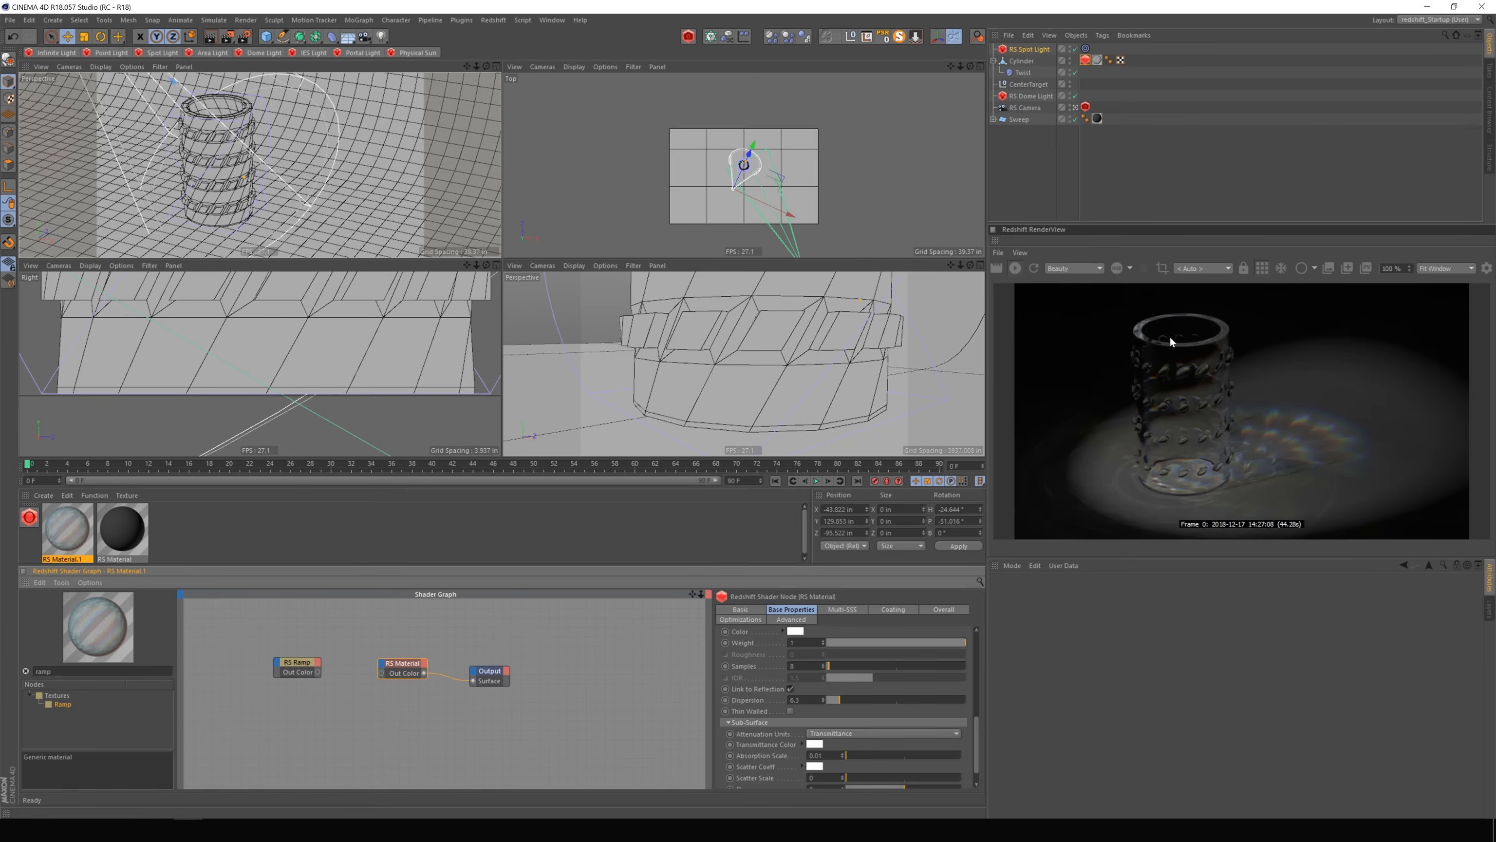
left_click(1366, 268)
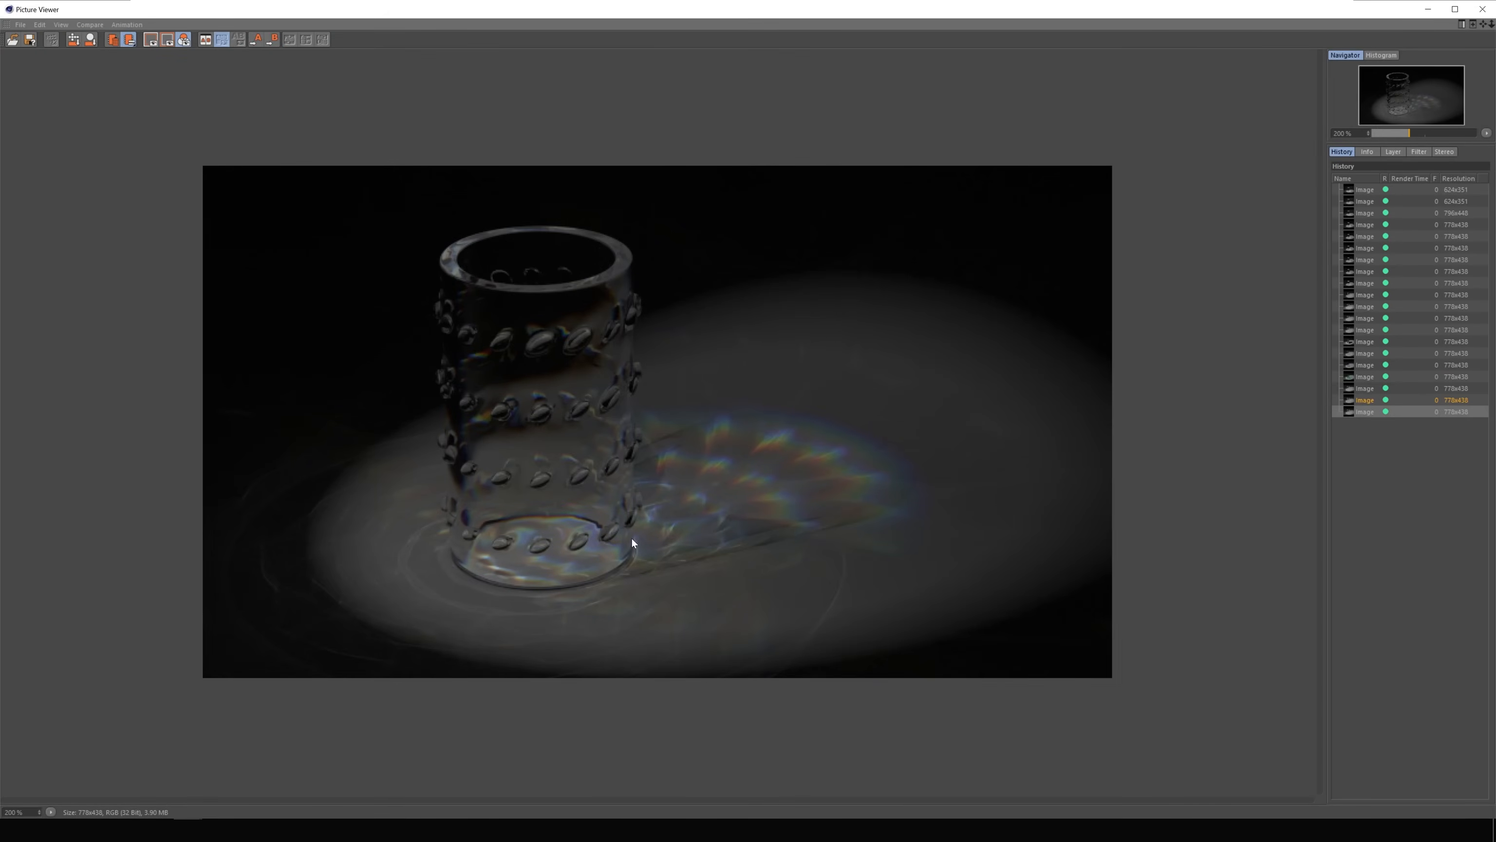
left_click(1428, 9)
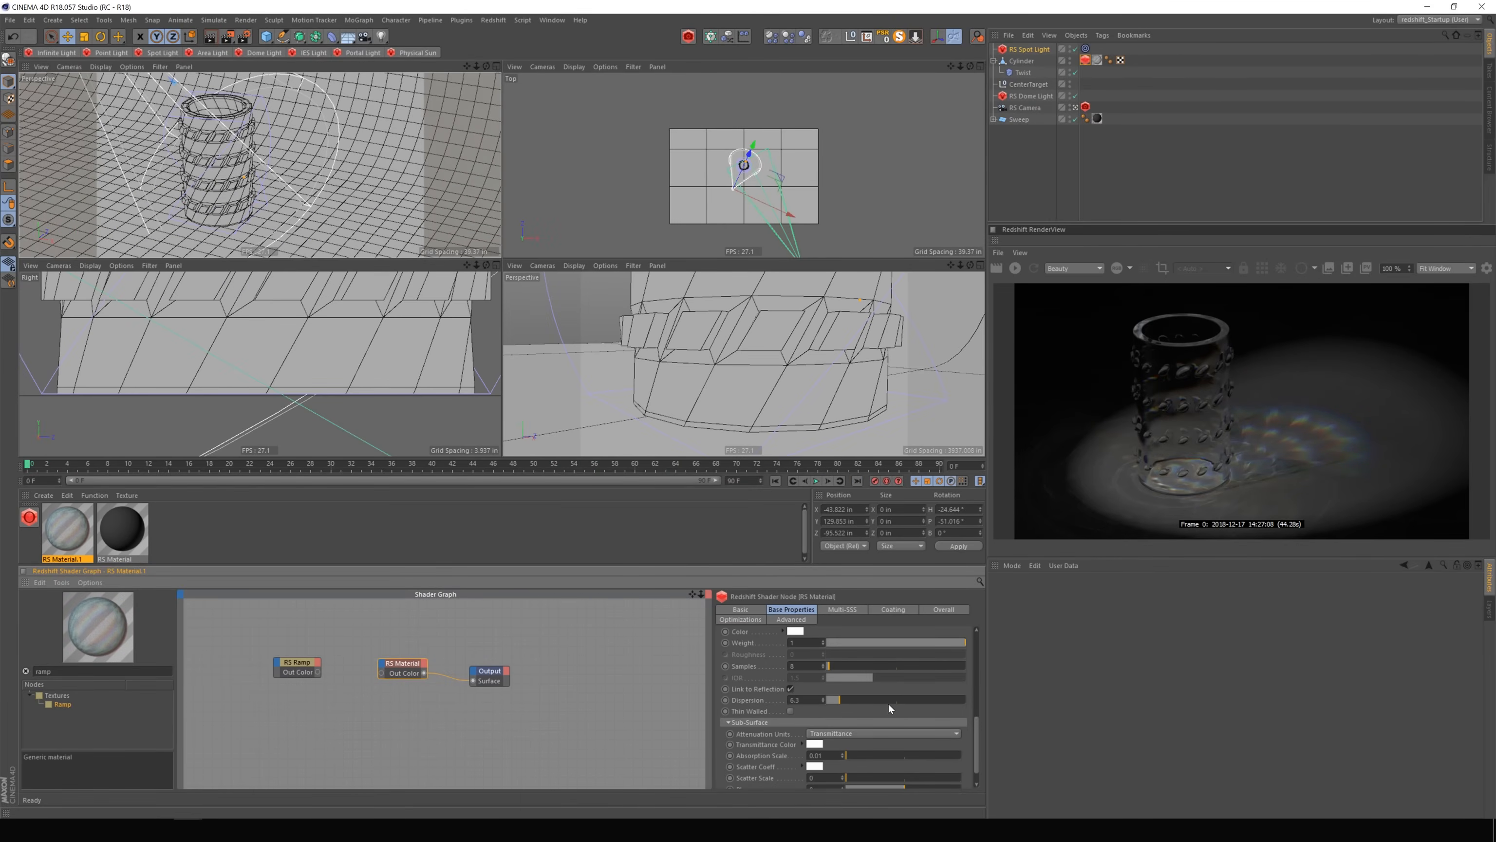
Reset the RS Material to the Glass preset with a refraction dispersion of 0.
left_click_drag(919, 701, 960, 699)
left_click_drag(942, 696, 891, 700)
left_click_drag(976, 728, 982, 639)
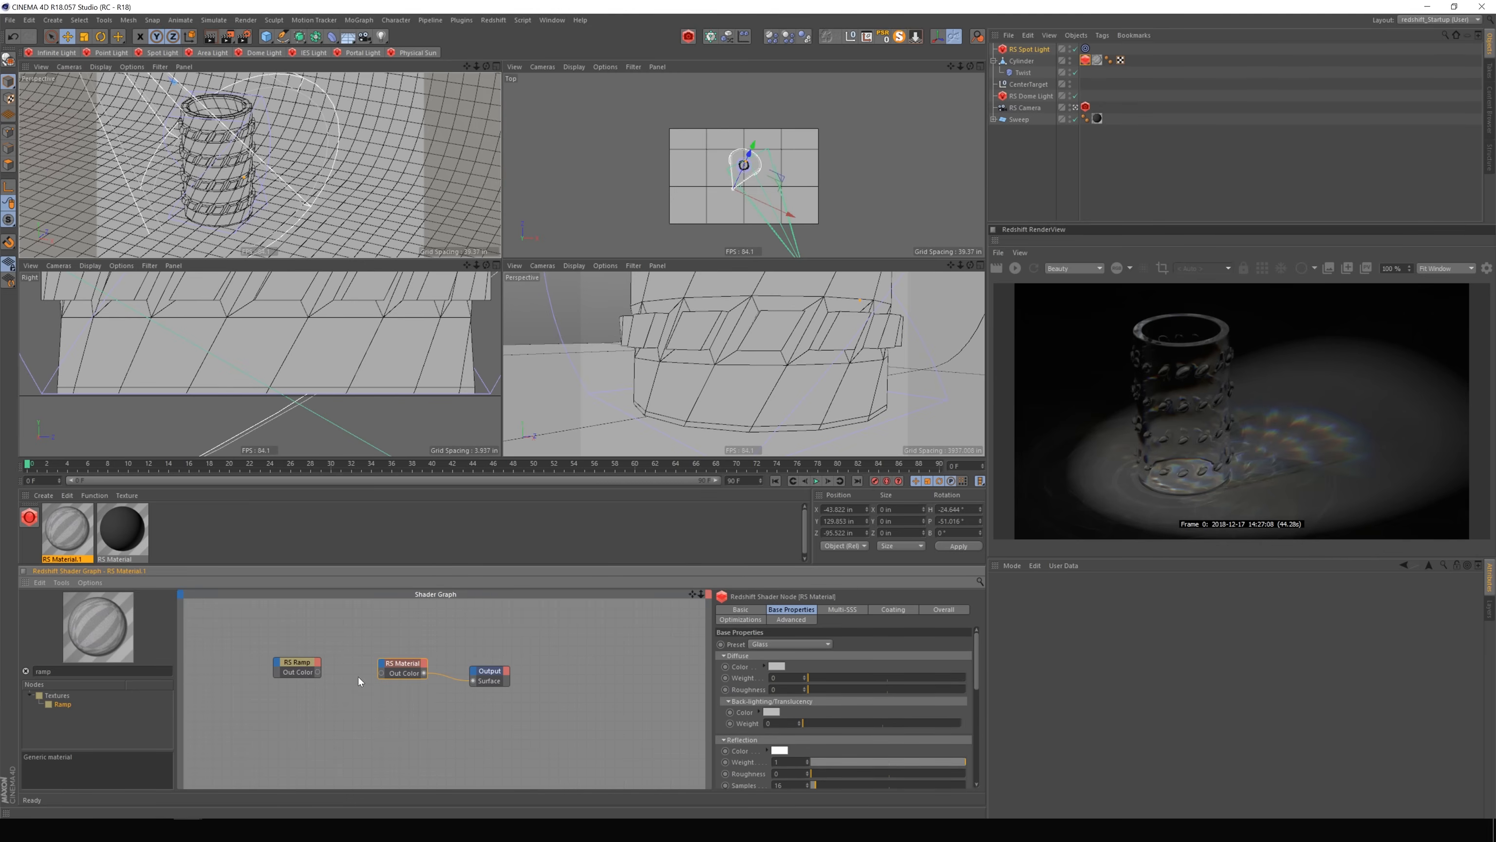
left_click_drag(404, 664, 398, 670)
scroll(976, 681, "down", 4)
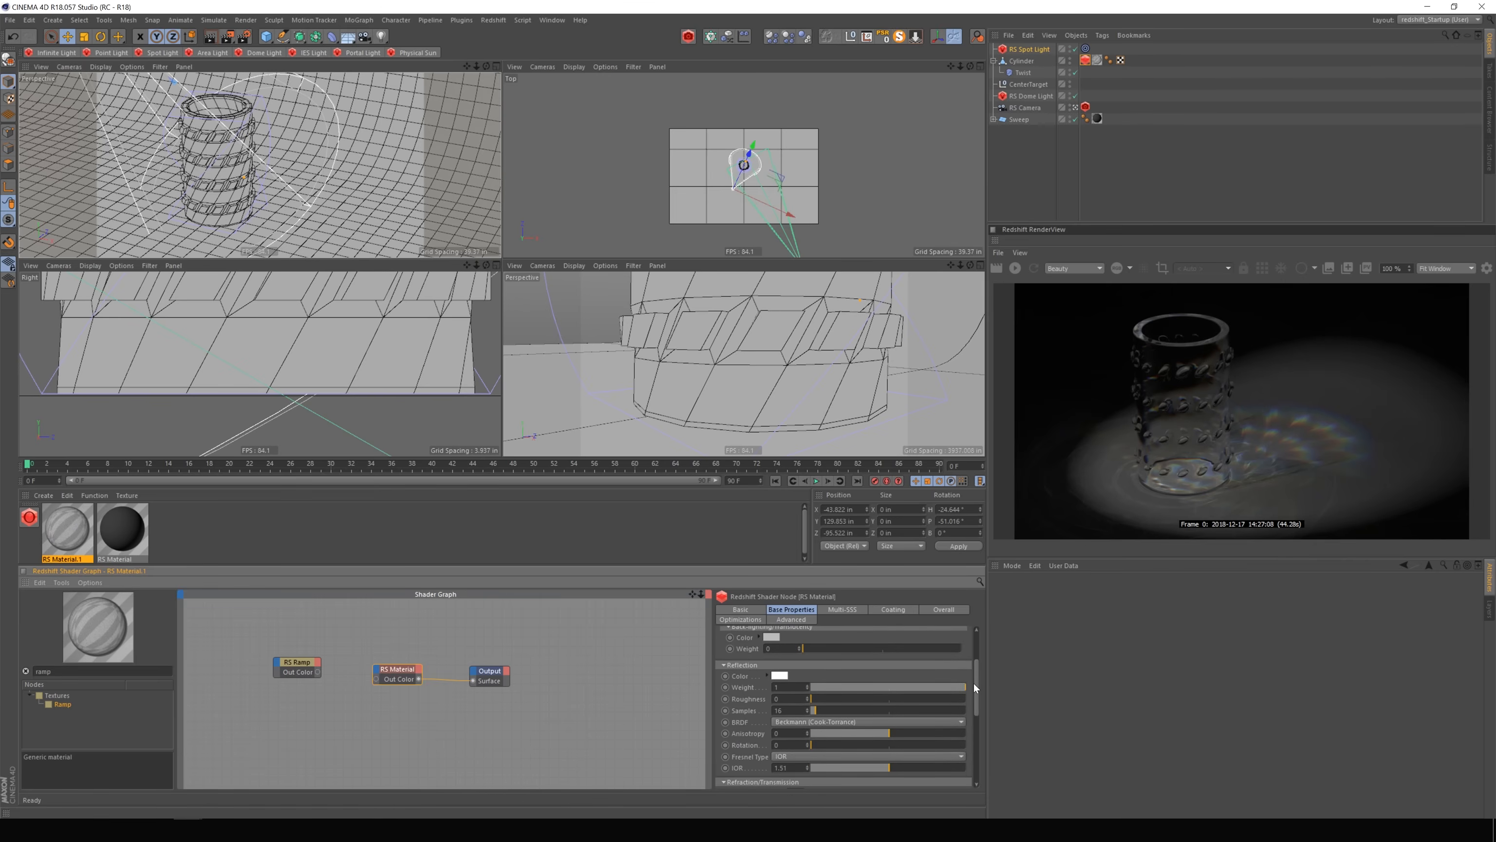
left_click_drag(973, 682, 974, 759)
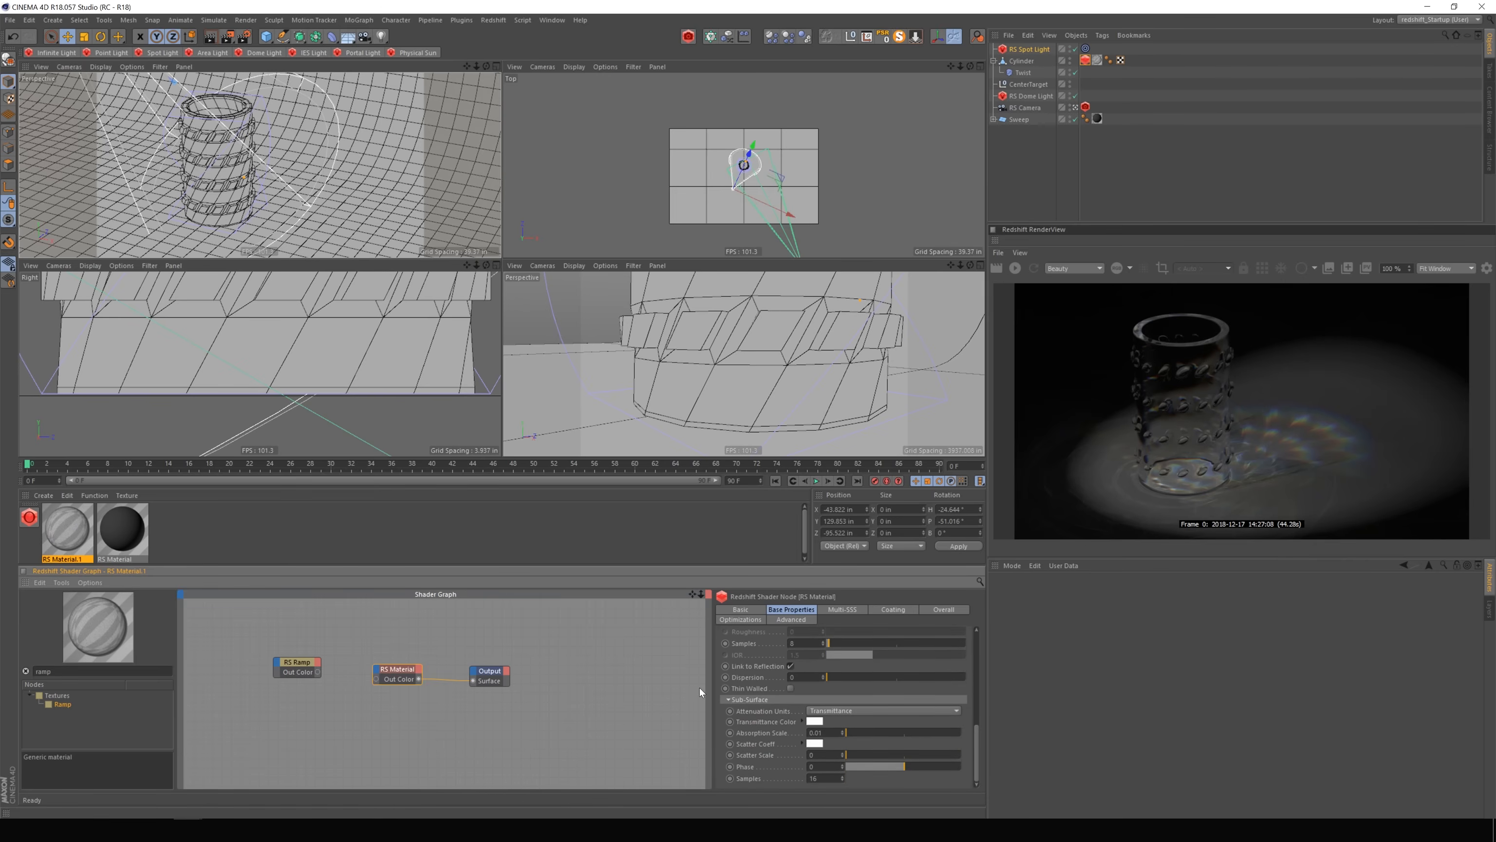
Set the RS Material's reflection roughness to 0.148 and review its refraction settings.
left_click_drag(976, 722, 978, 665)
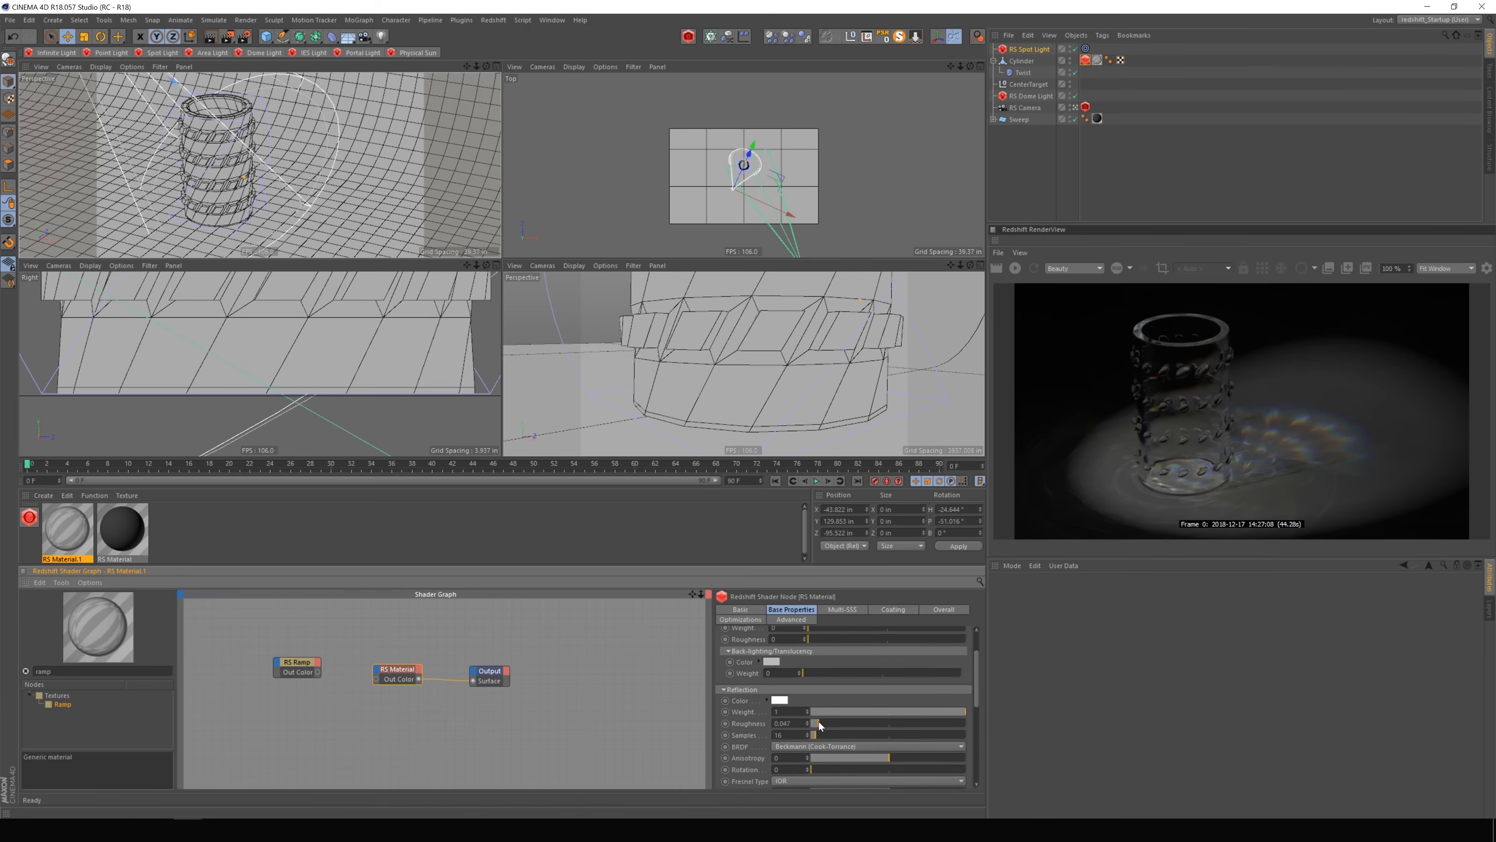
left_click(860, 721)
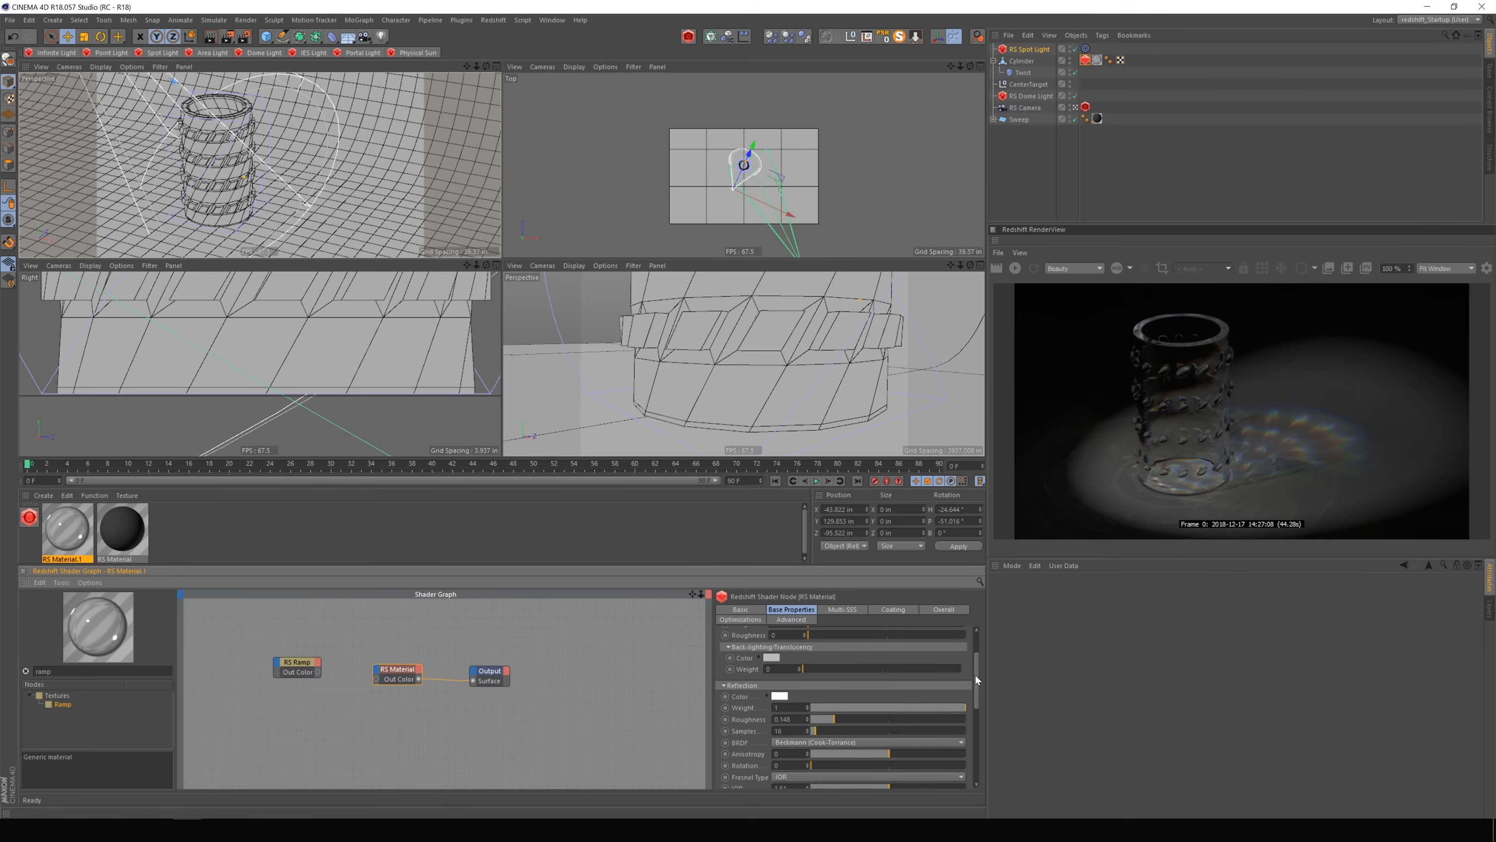
left_click_drag(975, 676, 970, 721)
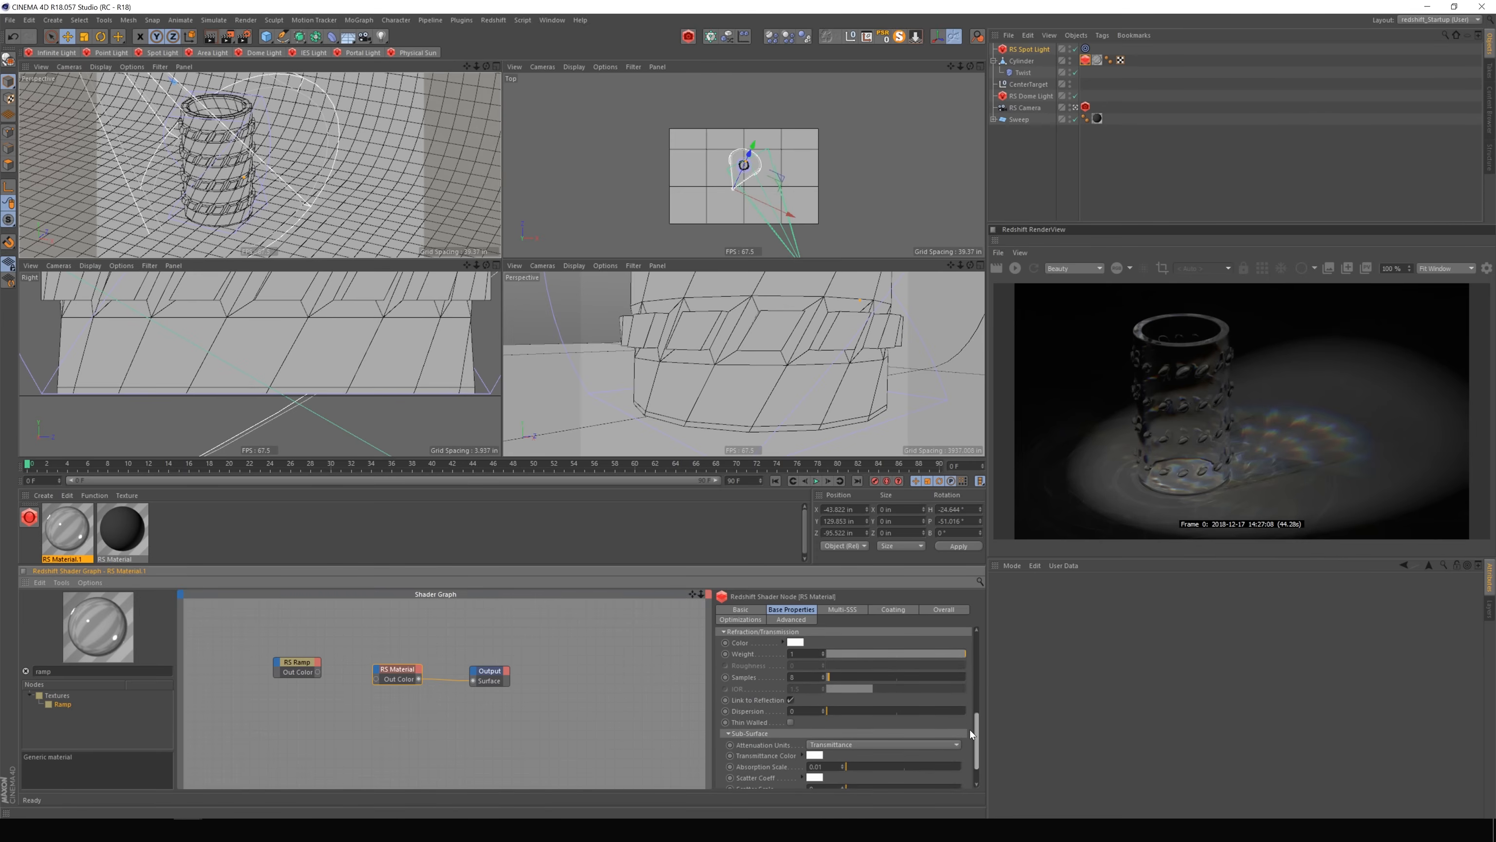
left_click_drag(970, 729, 984, 659)
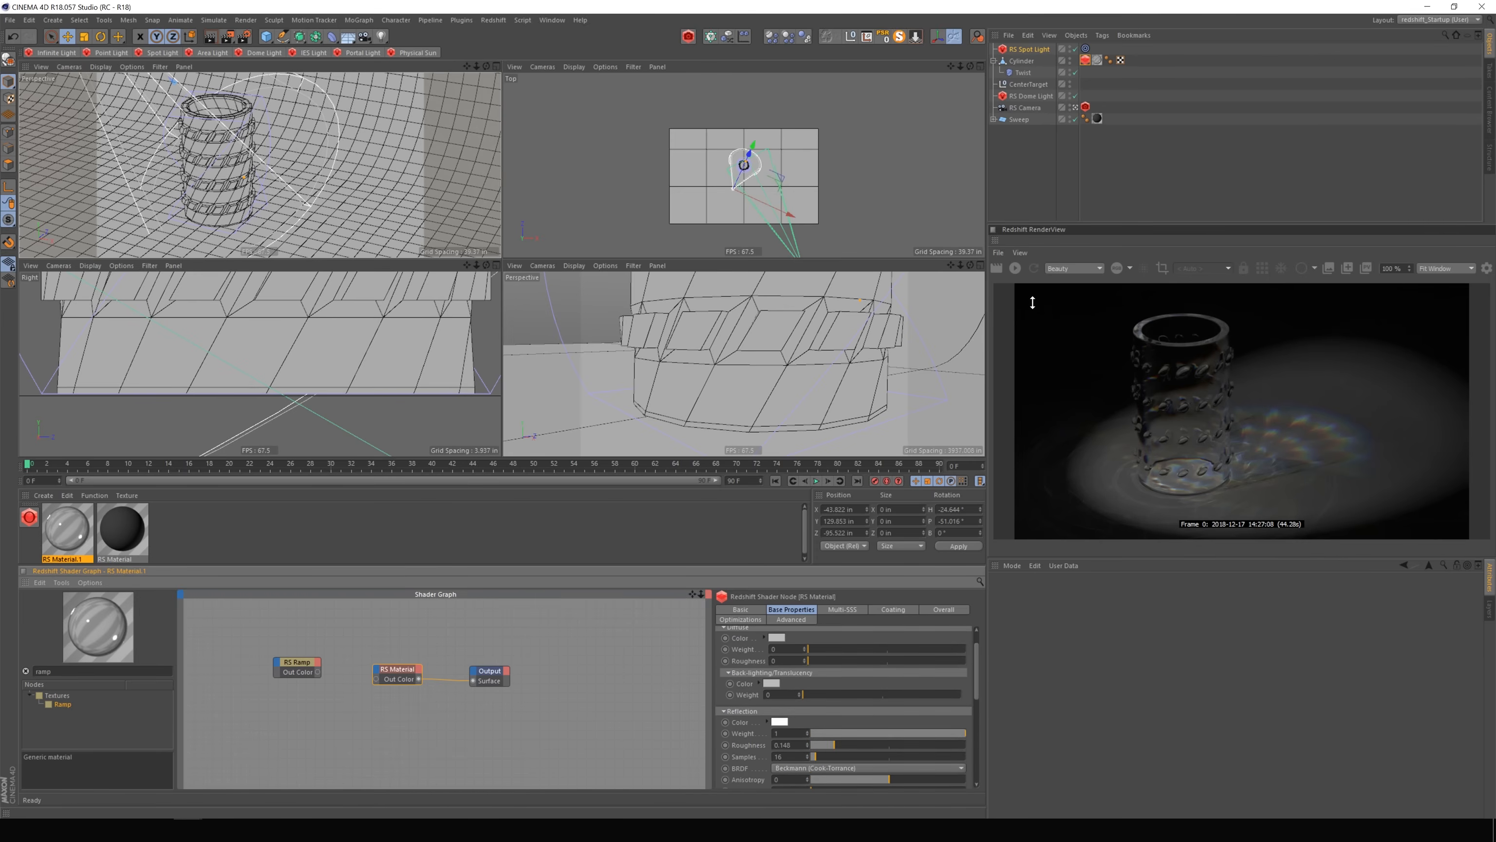
Render the twisted glass cylinder again with caustics and view the finished image in the Picture Viewer.
left_click(1017, 269)
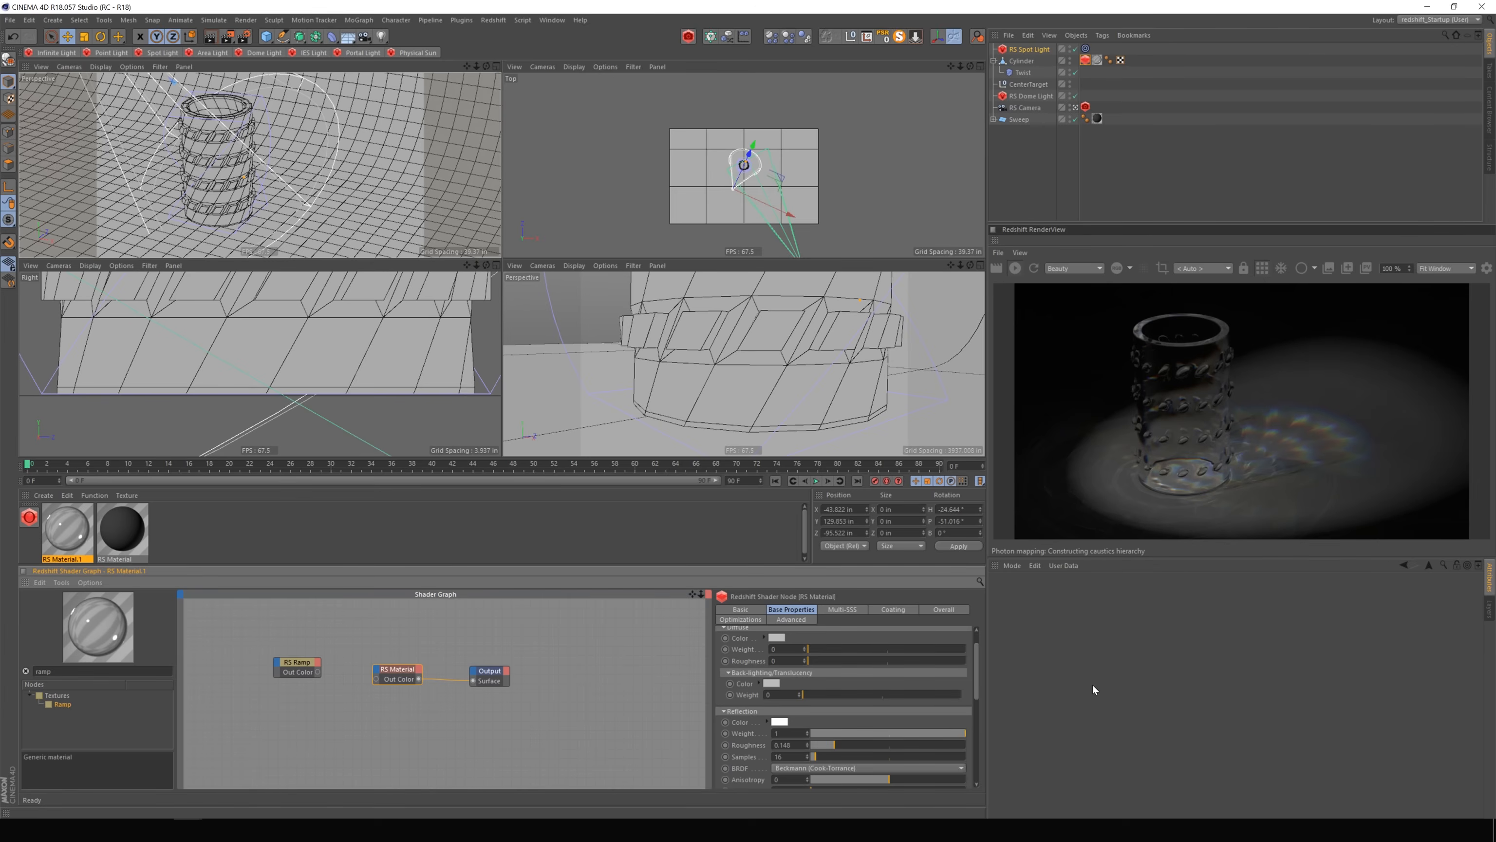
left_click_drag(976, 672, 952, 726)
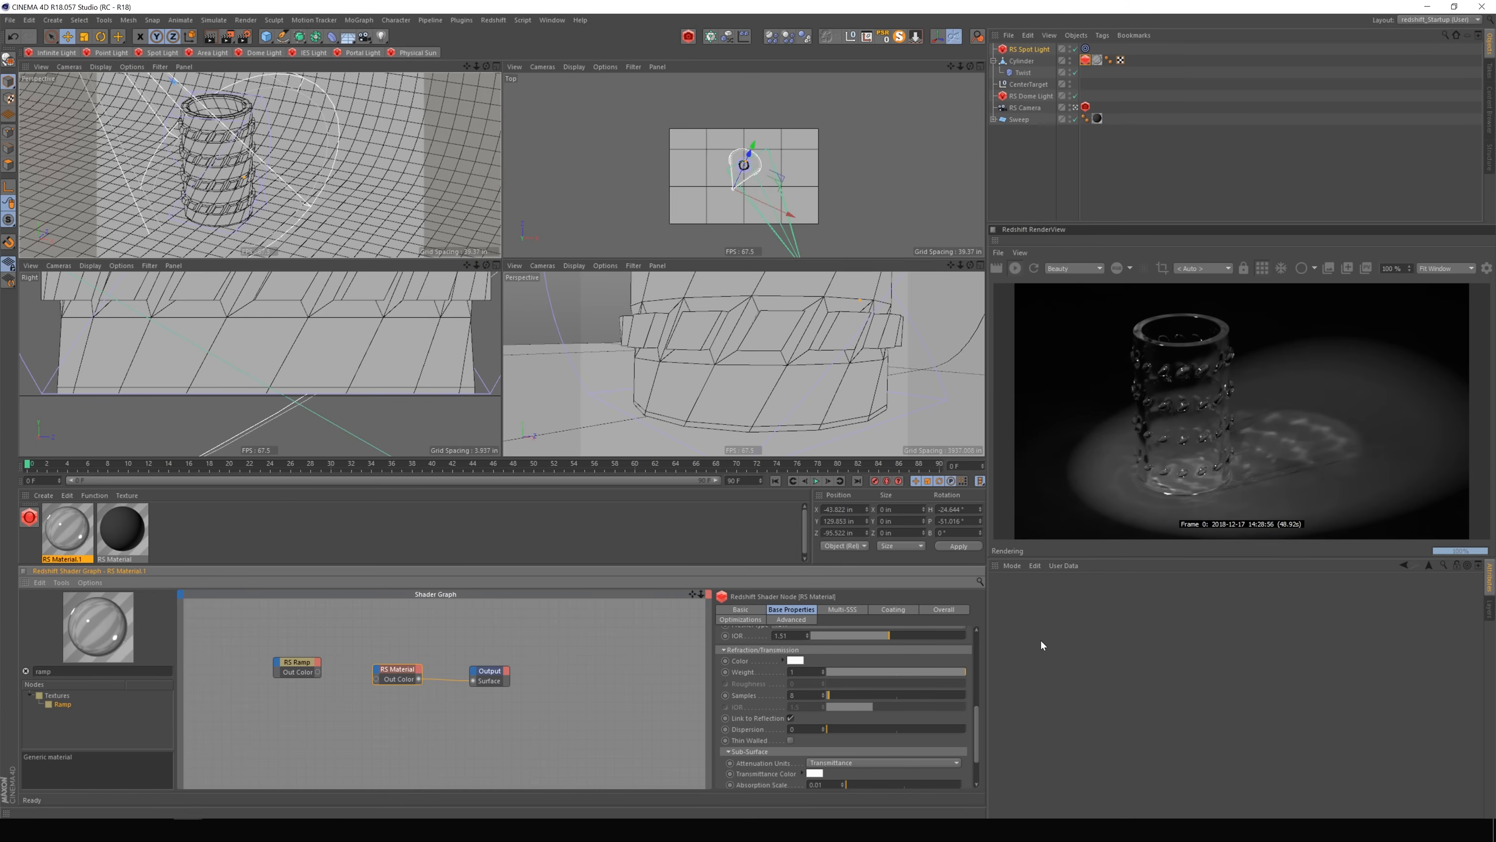
left_click(1015, 268)
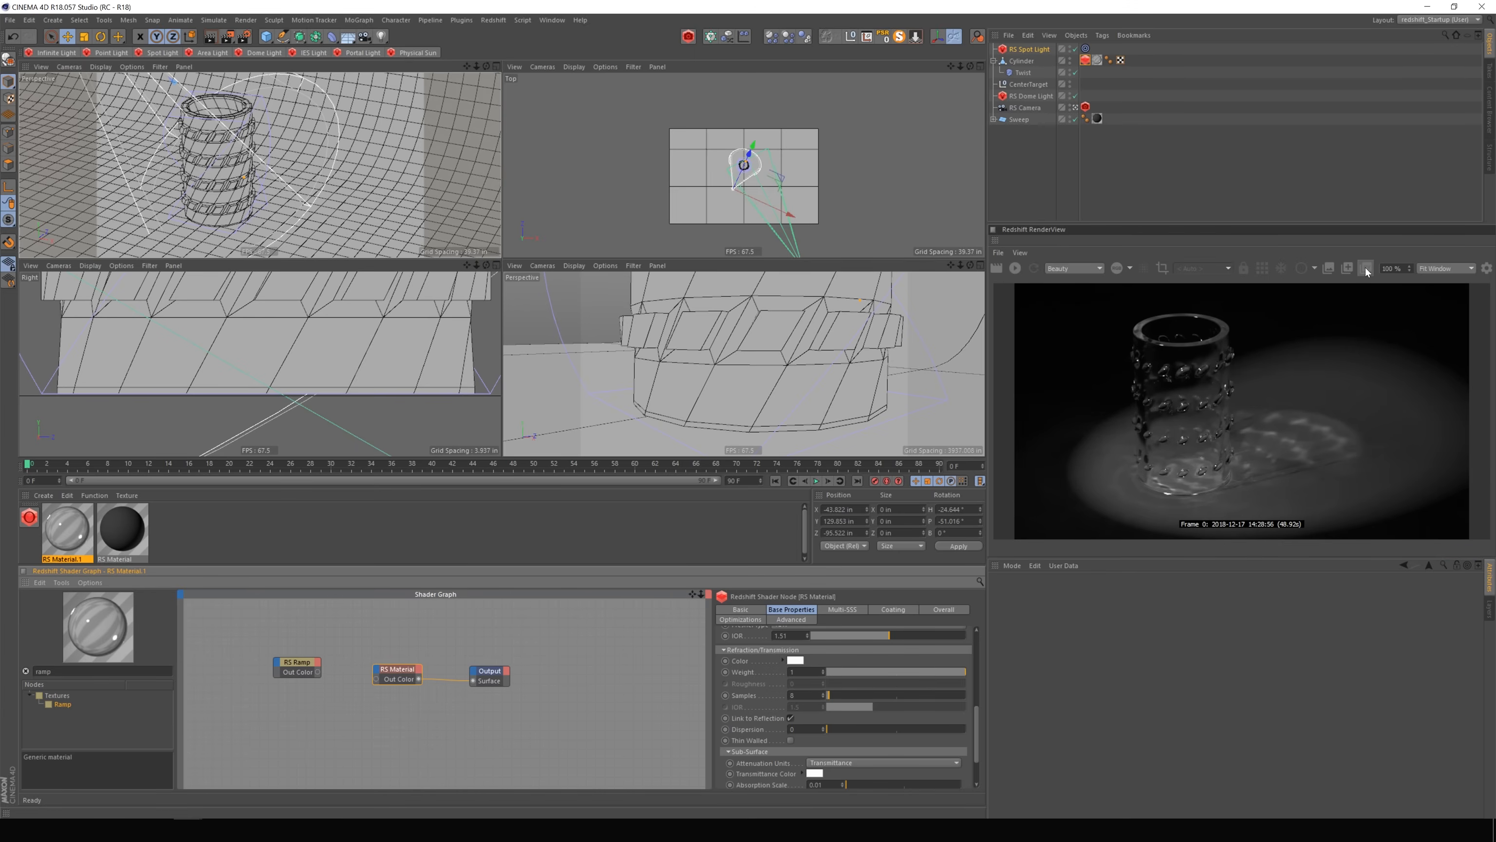
left_click(1366, 268)
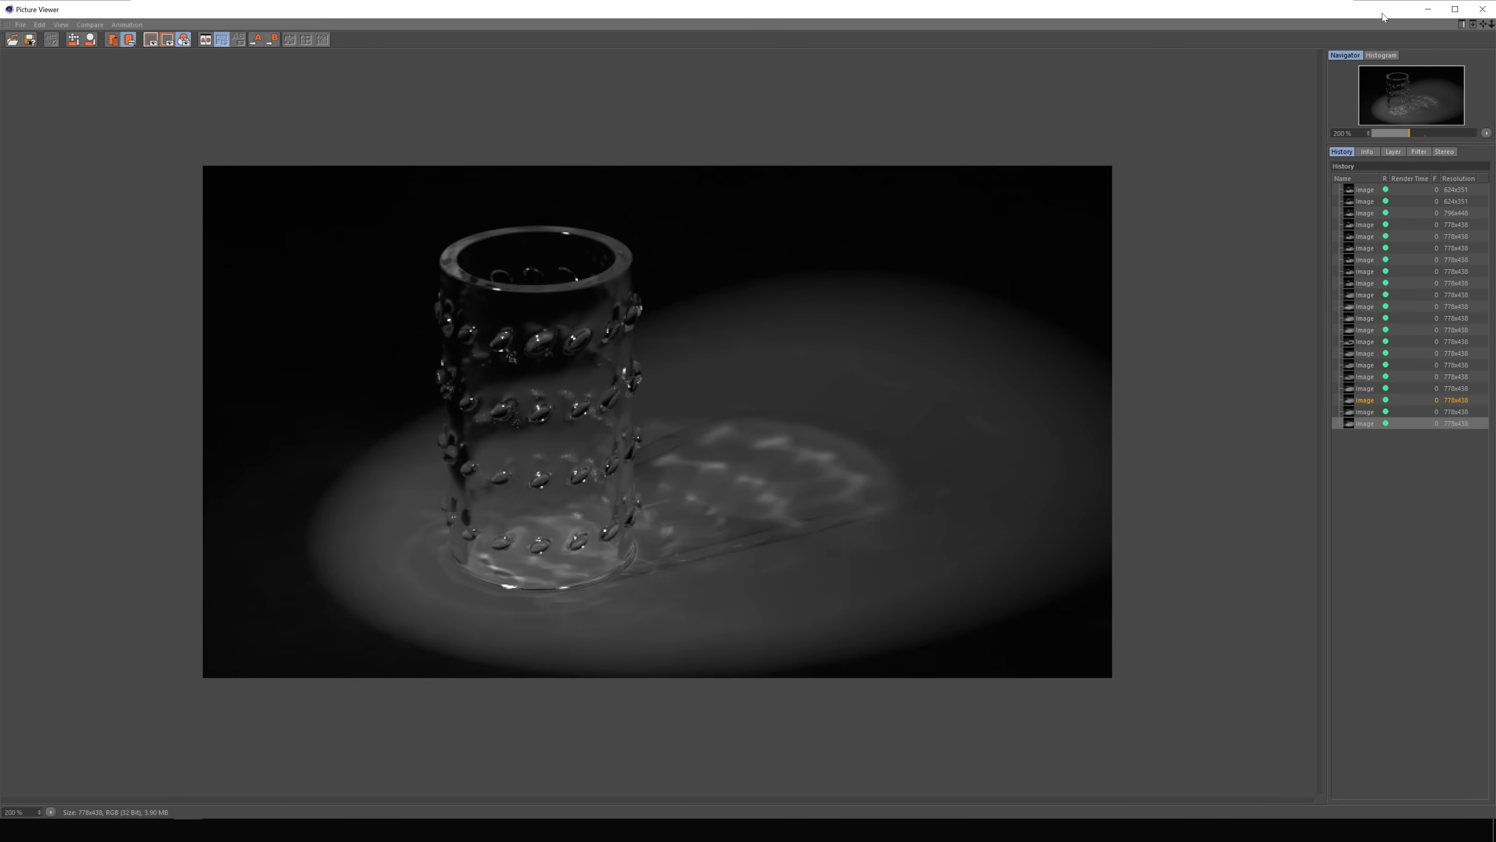
left_click(1428, 9)
Check the Redshift photon settings for caustics and set the glass material's reflection roughness to 0.032.
left_click(244, 36)
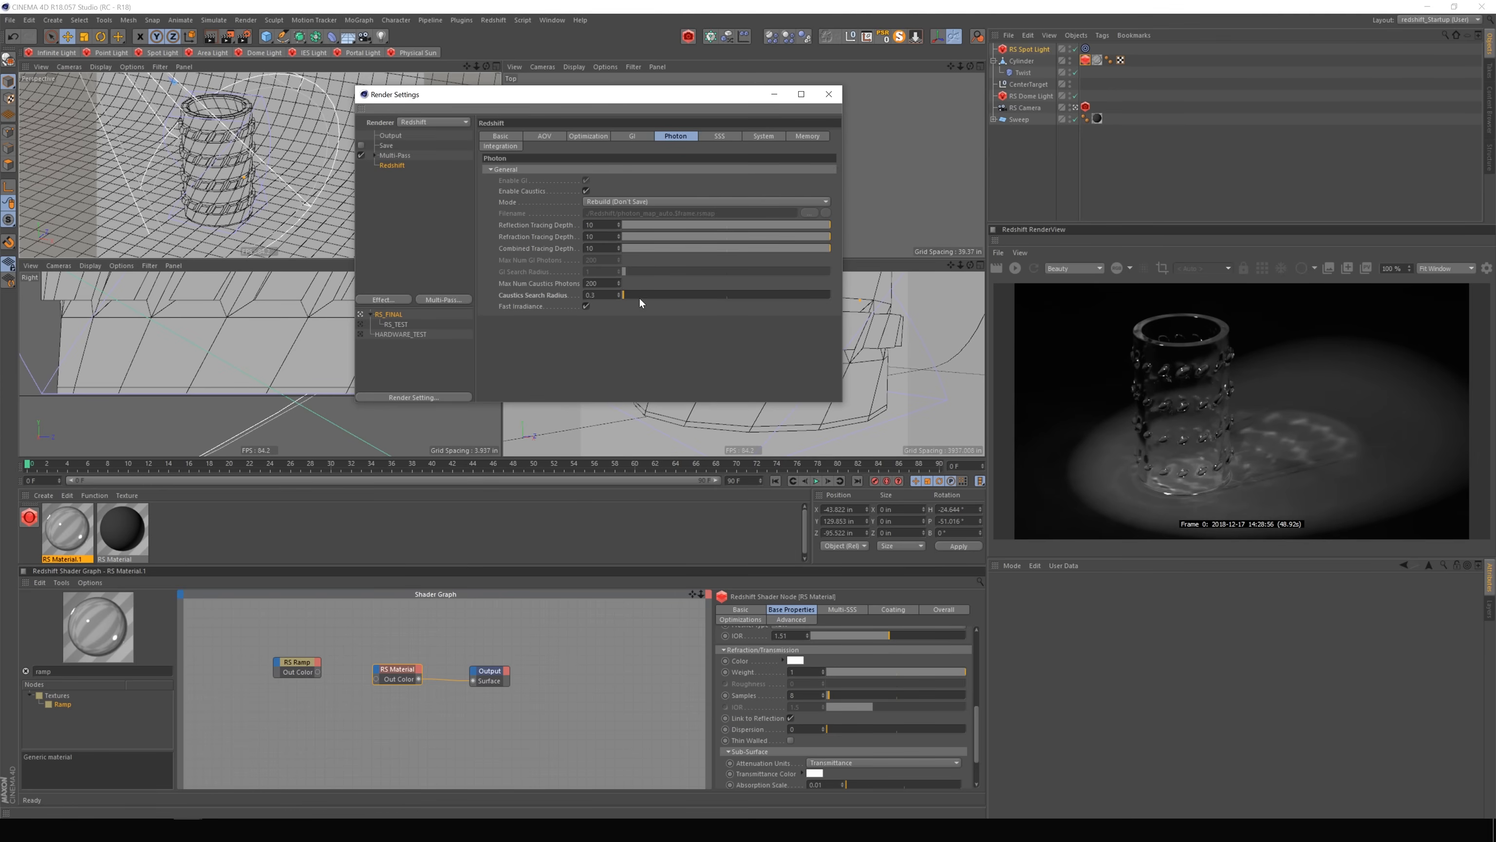
left_click(828, 93)
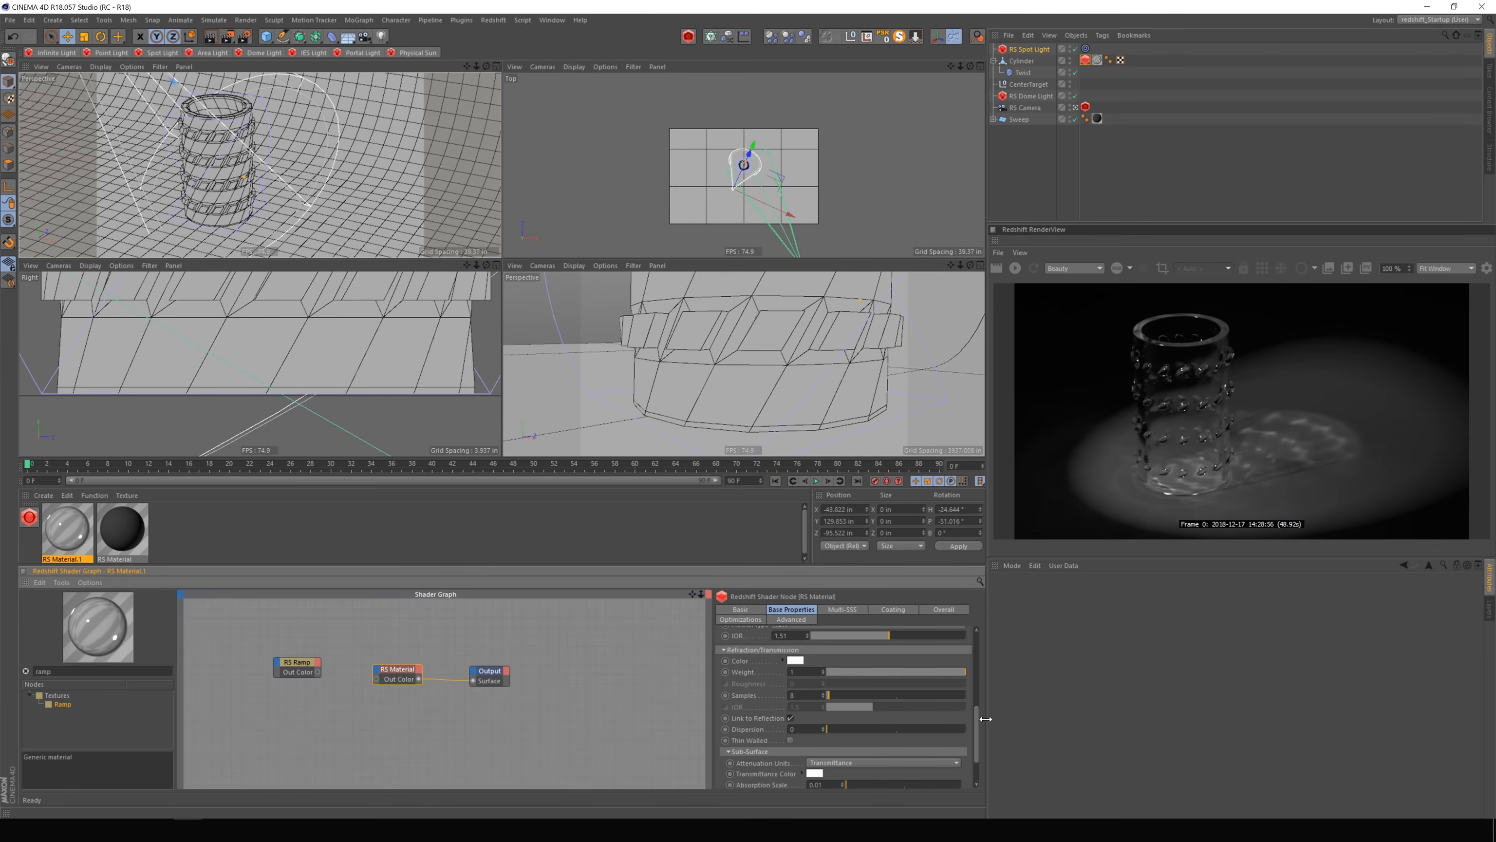
left_click_drag(978, 720, 976, 679)
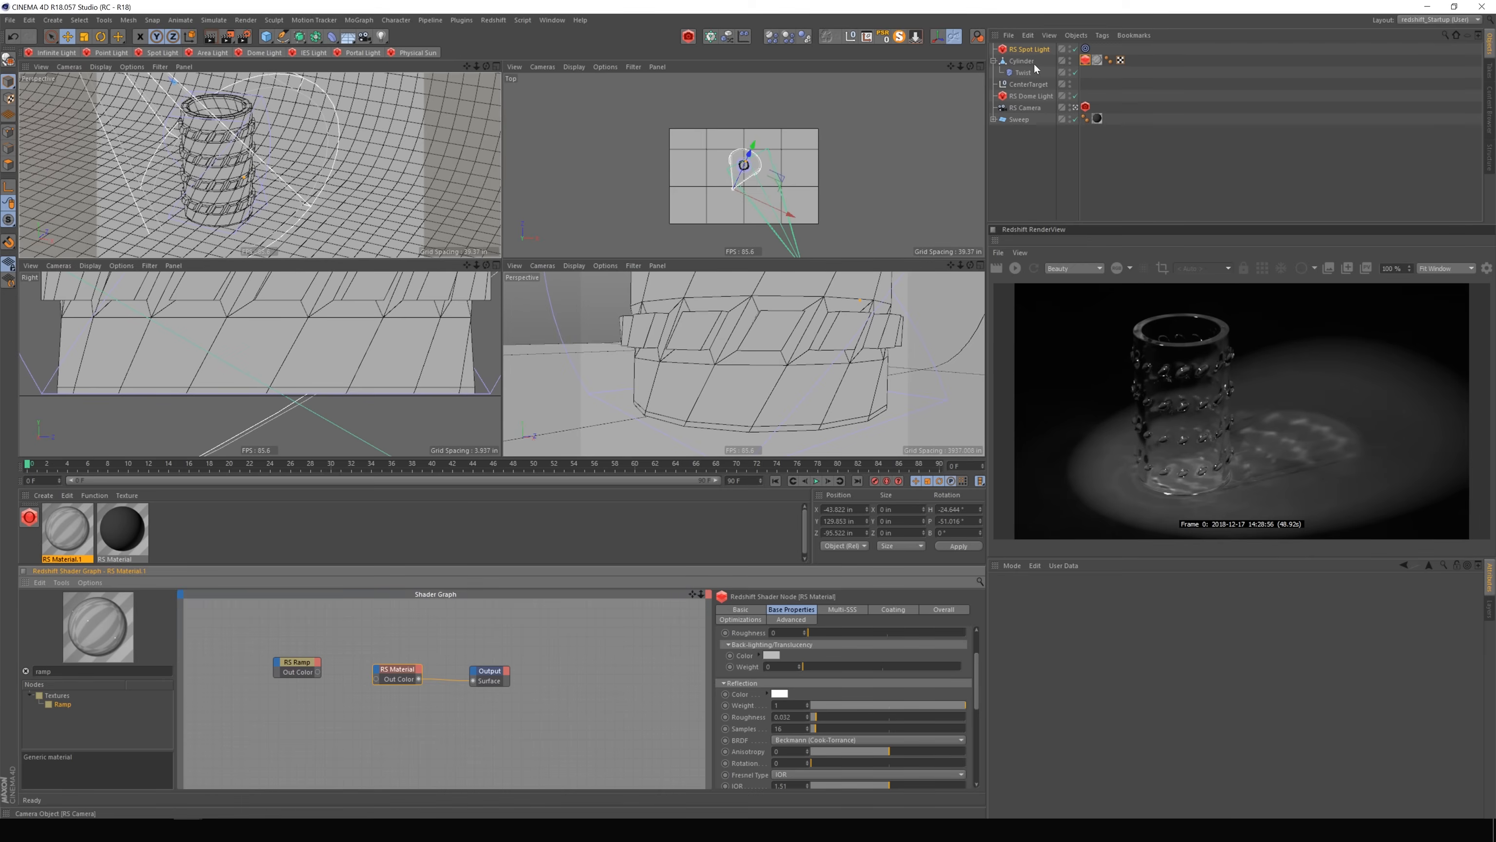
Turn off the RS Spot Light and lower the RS Dome Light's exposure to 0.828.
left_click(1075, 50)
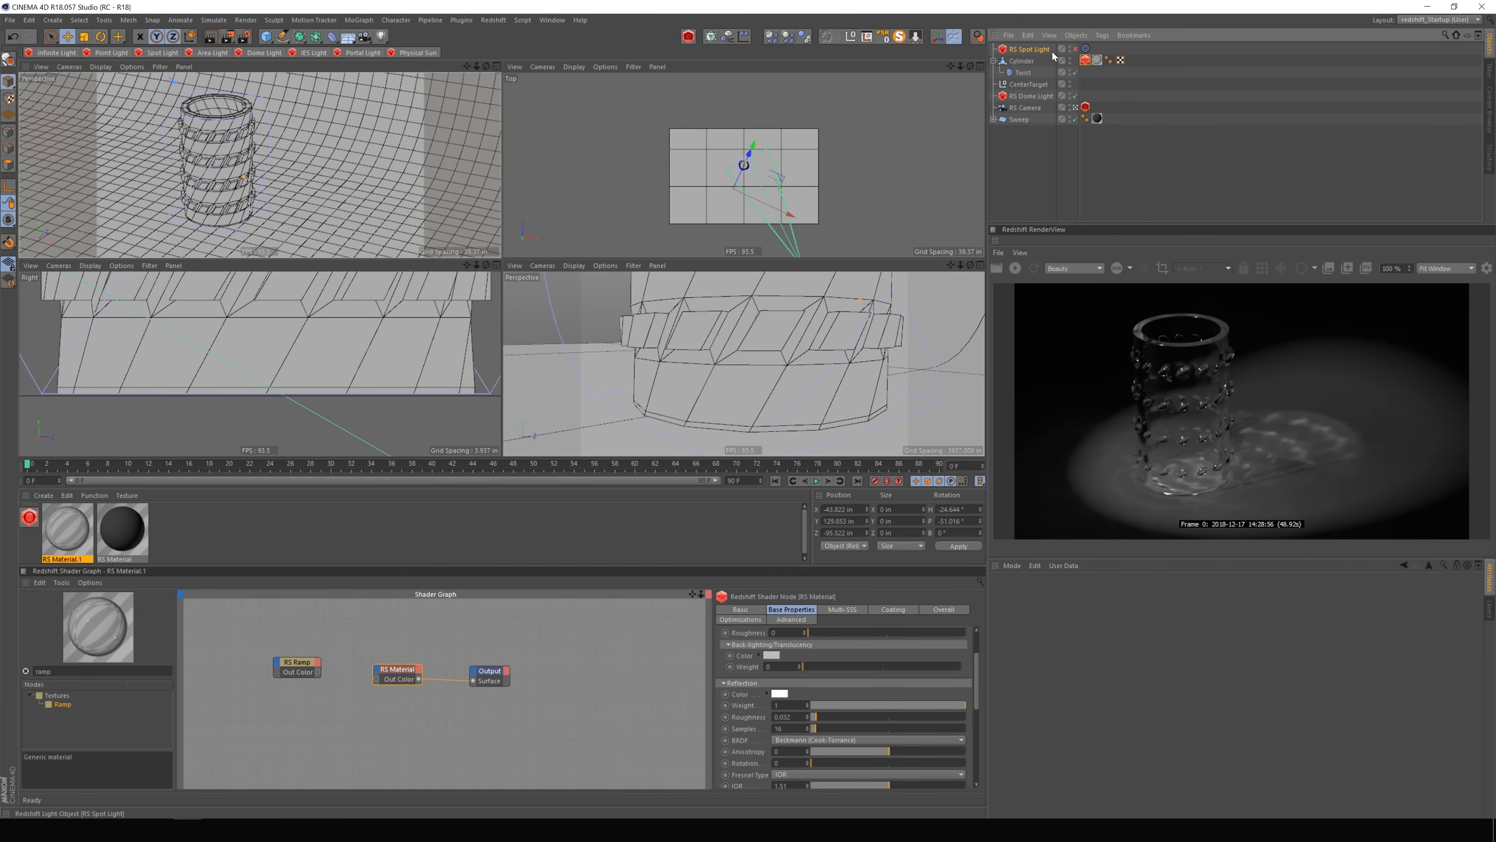
left_click(1031, 96)
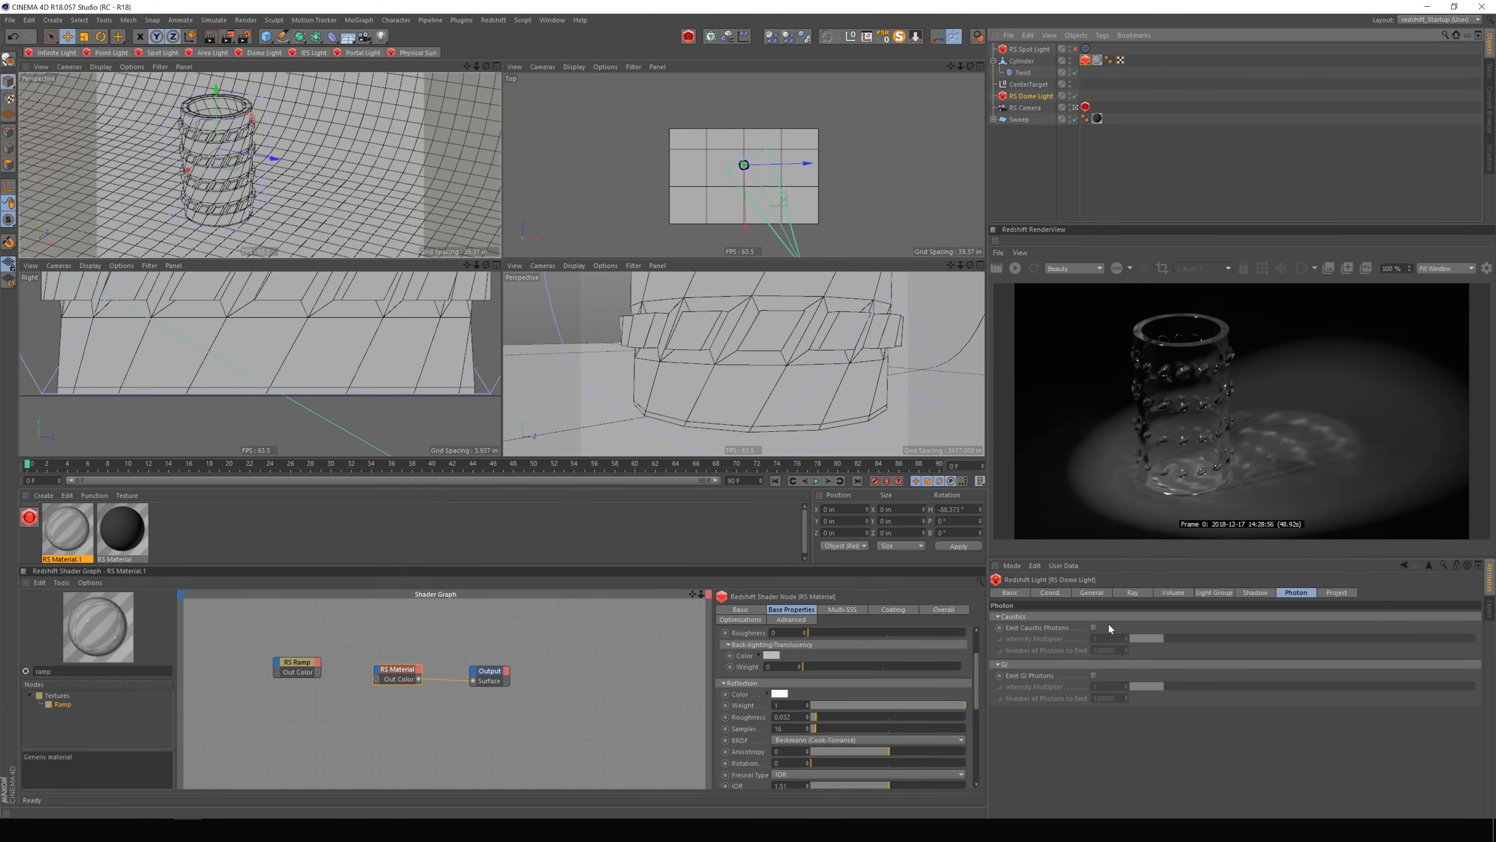
left_click(1091, 591)
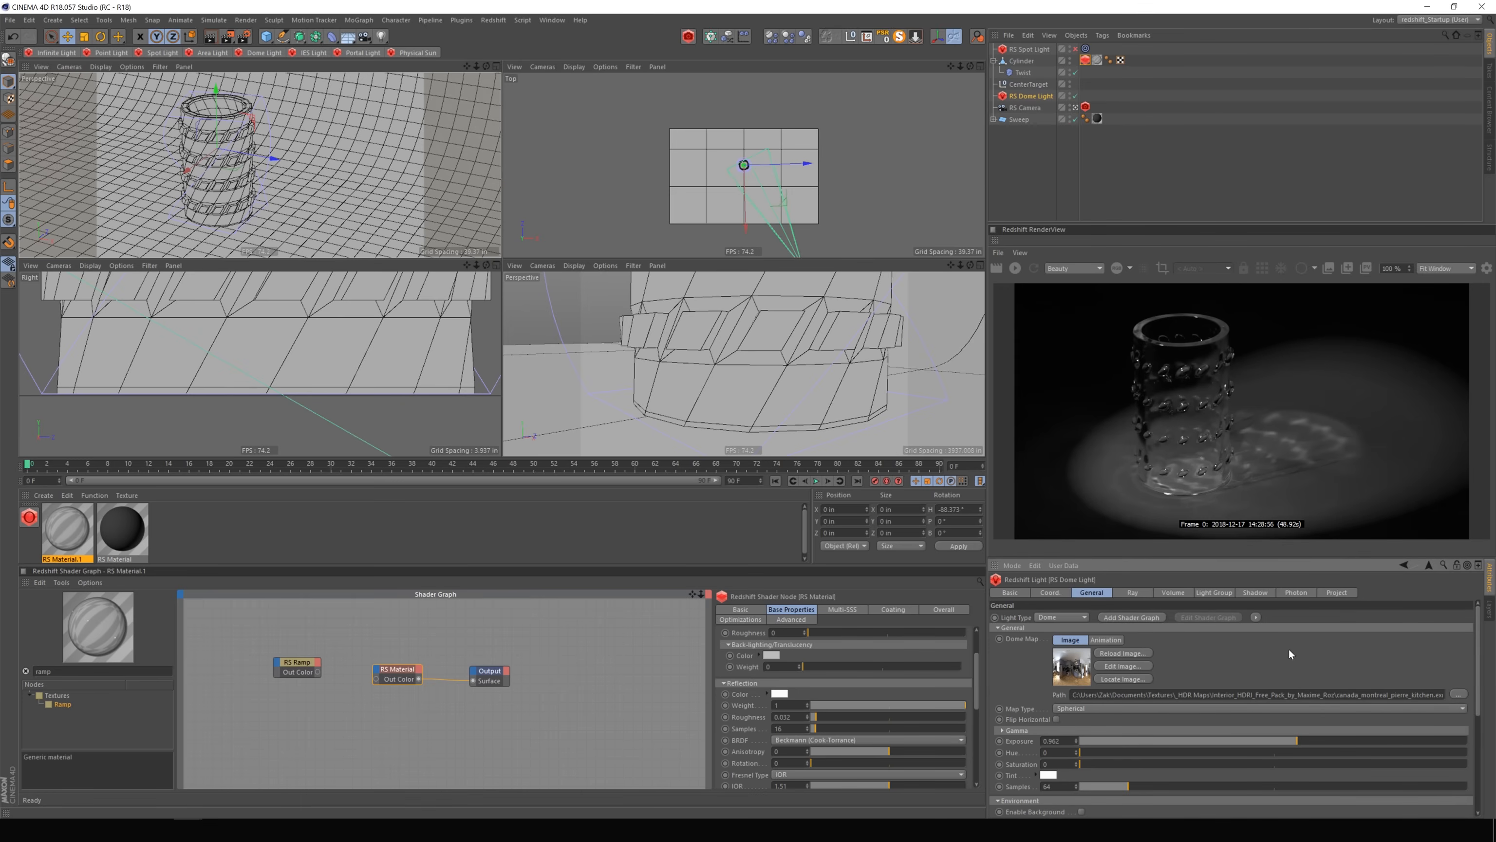
left_click_drag(1297, 741, 1290, 741)
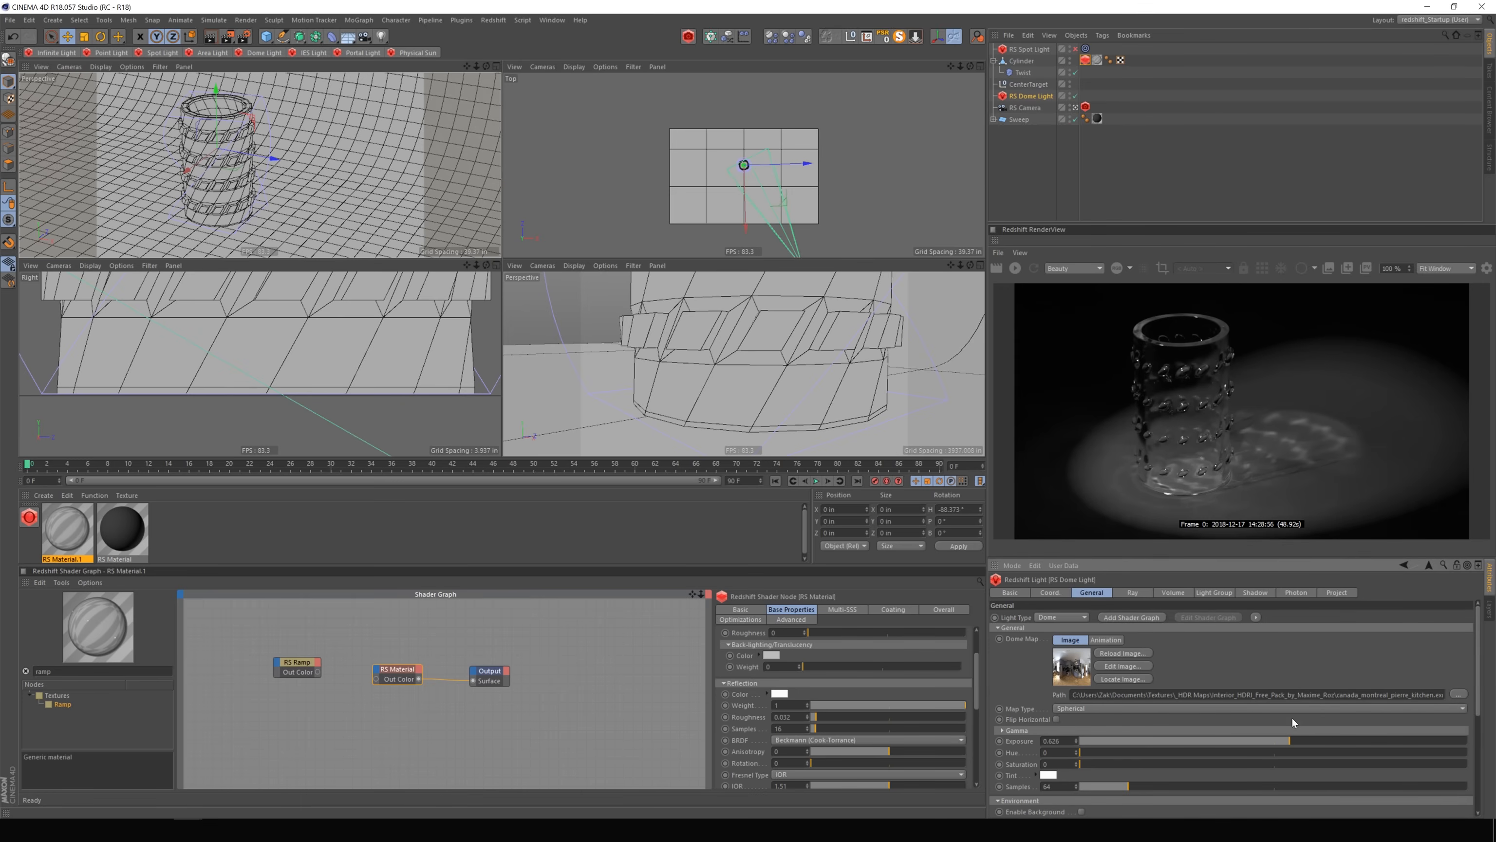
Enable the dome light's background and run the interactive render on a wide perspective view of the backdrop.
left_click(1016, 269)
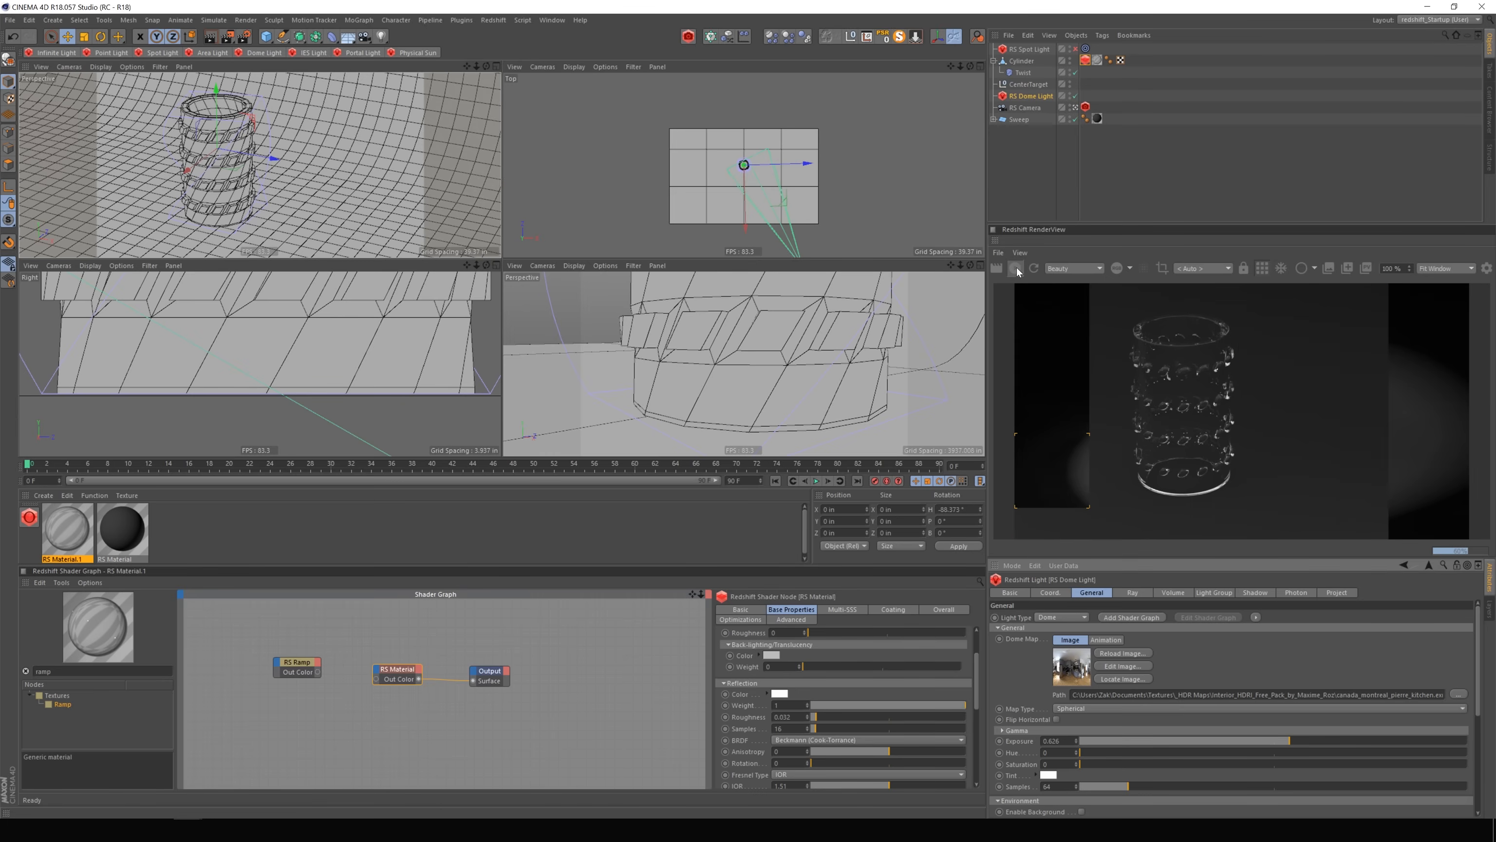
left_click(1015, 268)
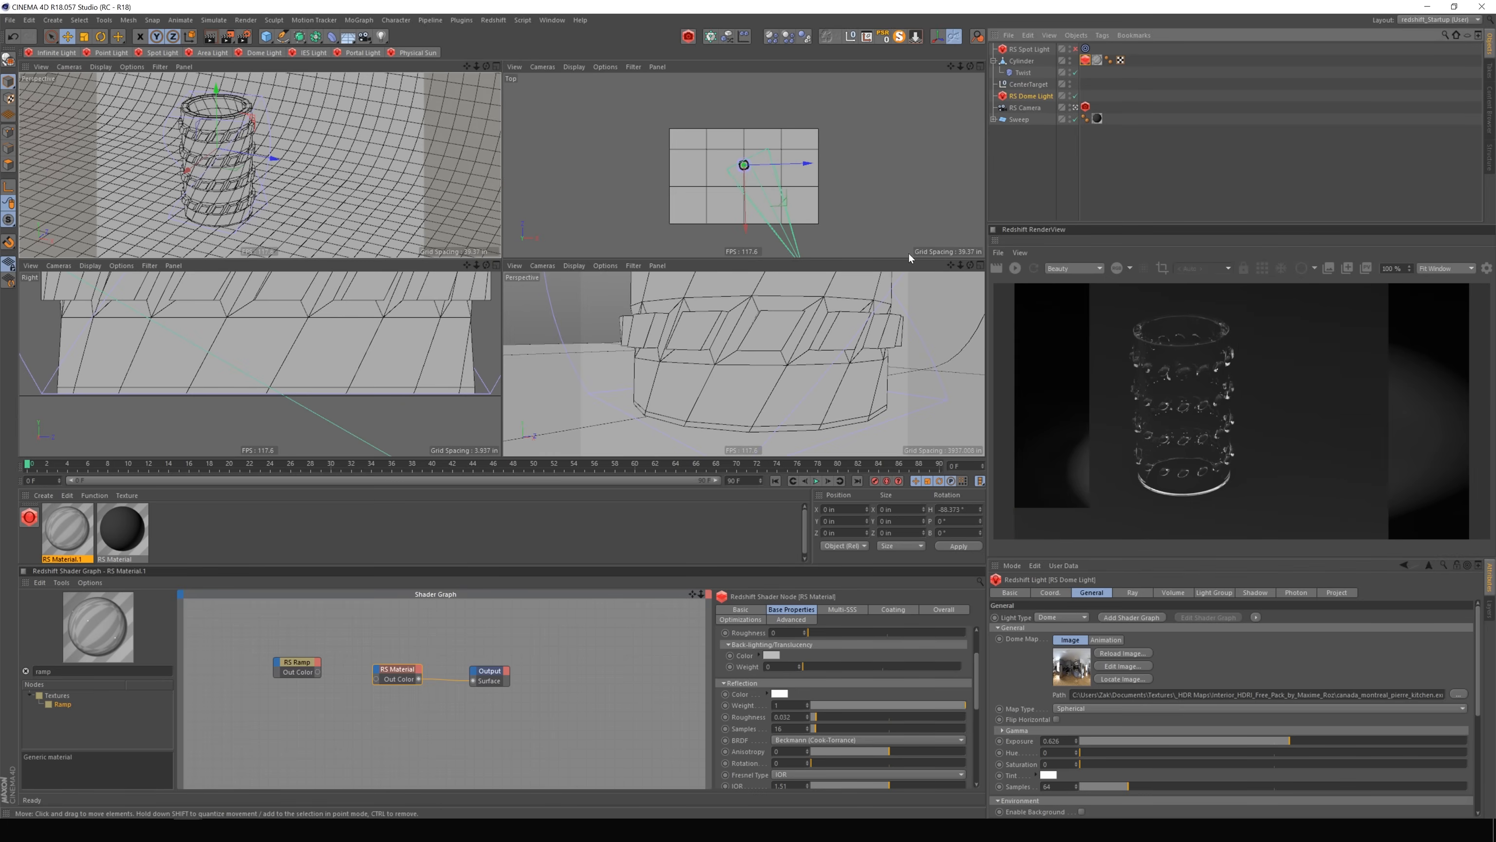
left_click_drag(960, 267, 795, 286)
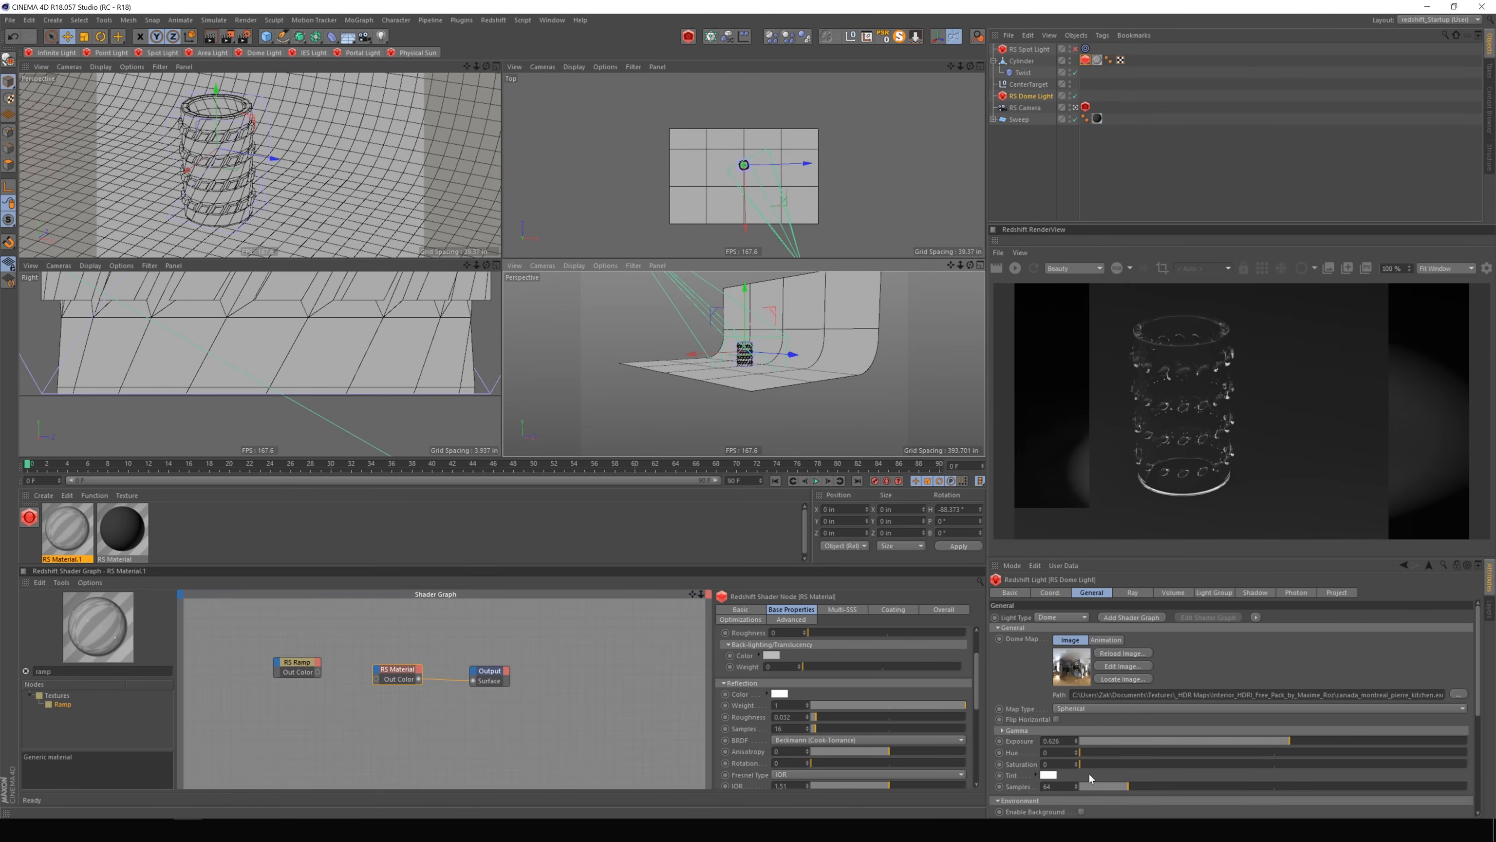
left_click(1082, 811)
left_click_drag(970, 265, 931, 283)
left_click(1015, 269)
left_click(1264, 269)
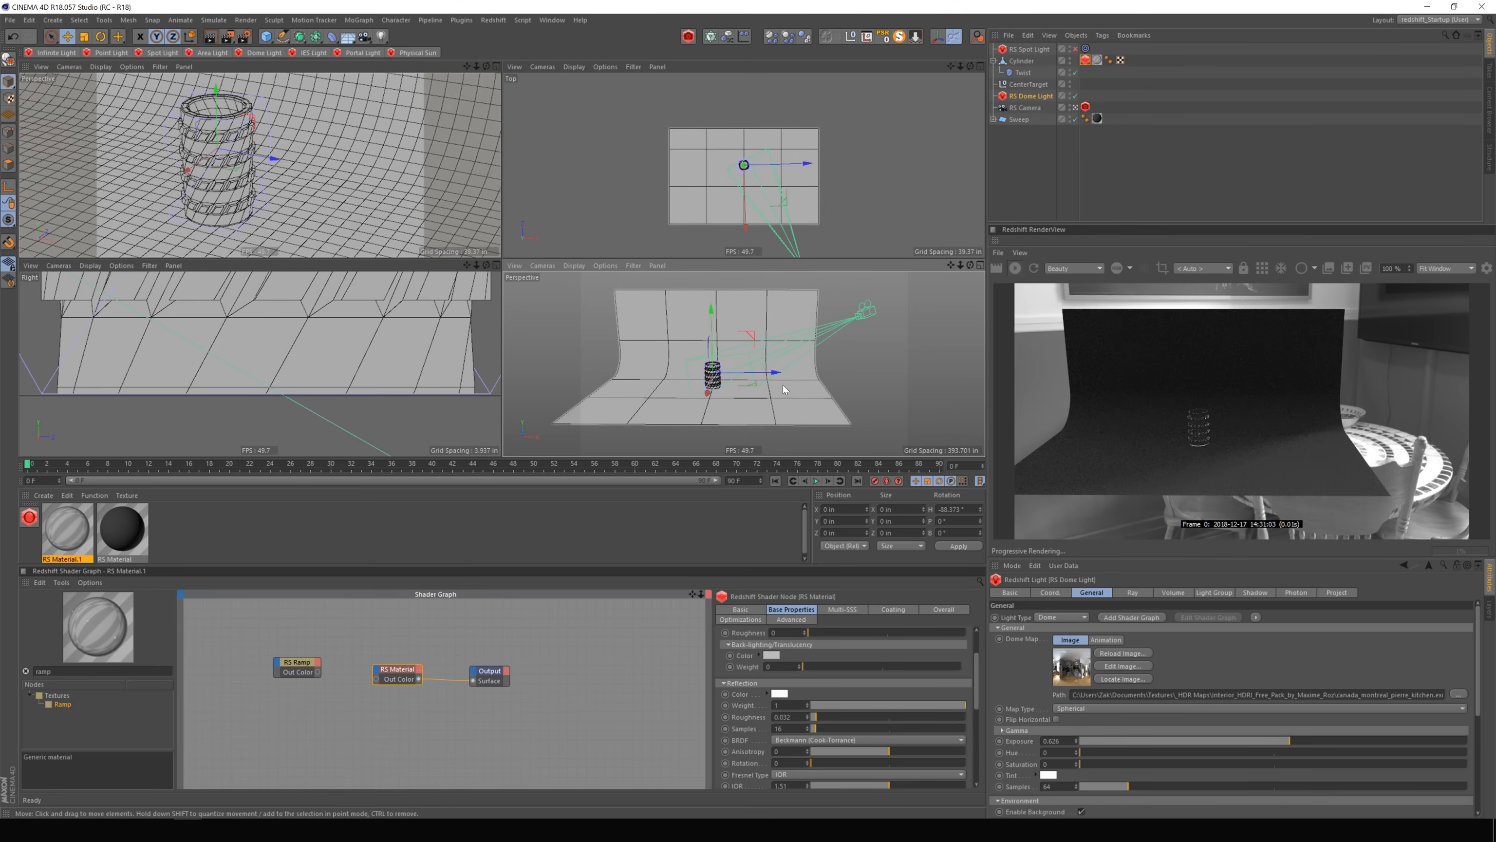
left_click(1161, 269)
left_click(1162, 270)
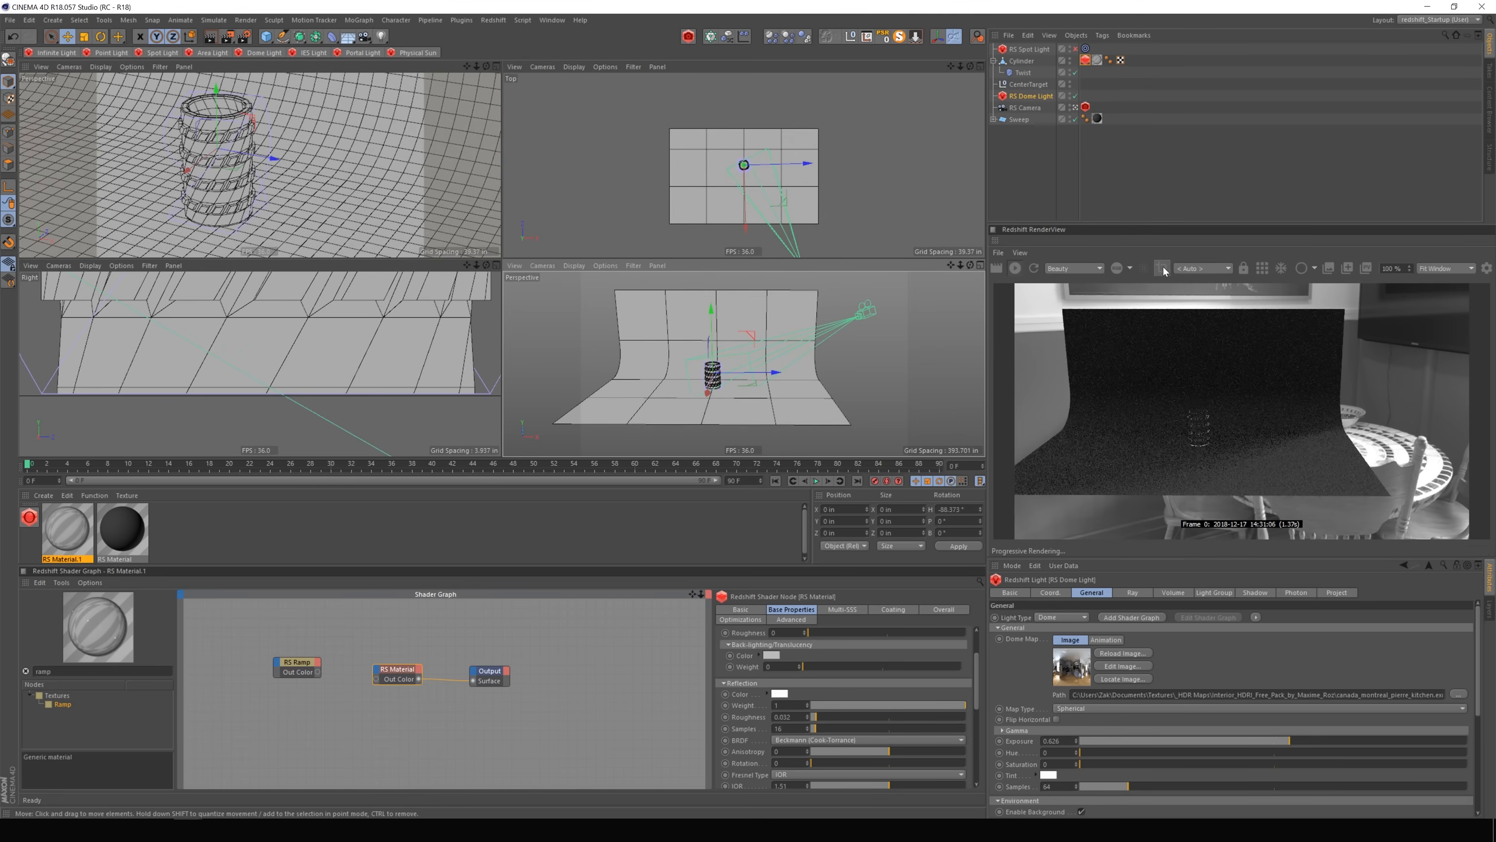
Rotate the dome light about its vertical axis to a heading of about -280°, checking the lighting on the glass.
key("r")
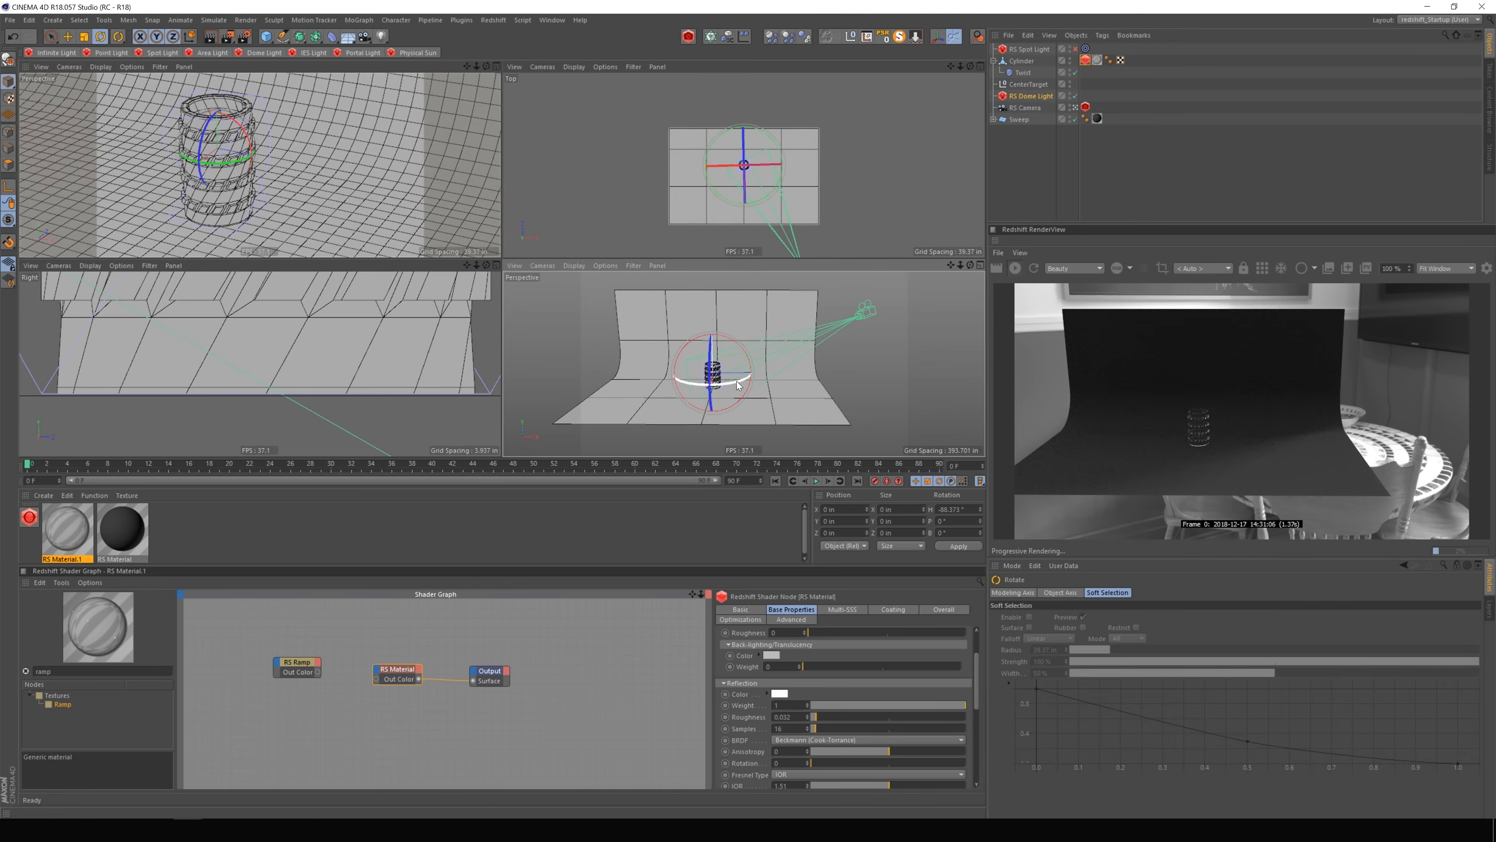
left_click_drag(738, 384, 515, 375)
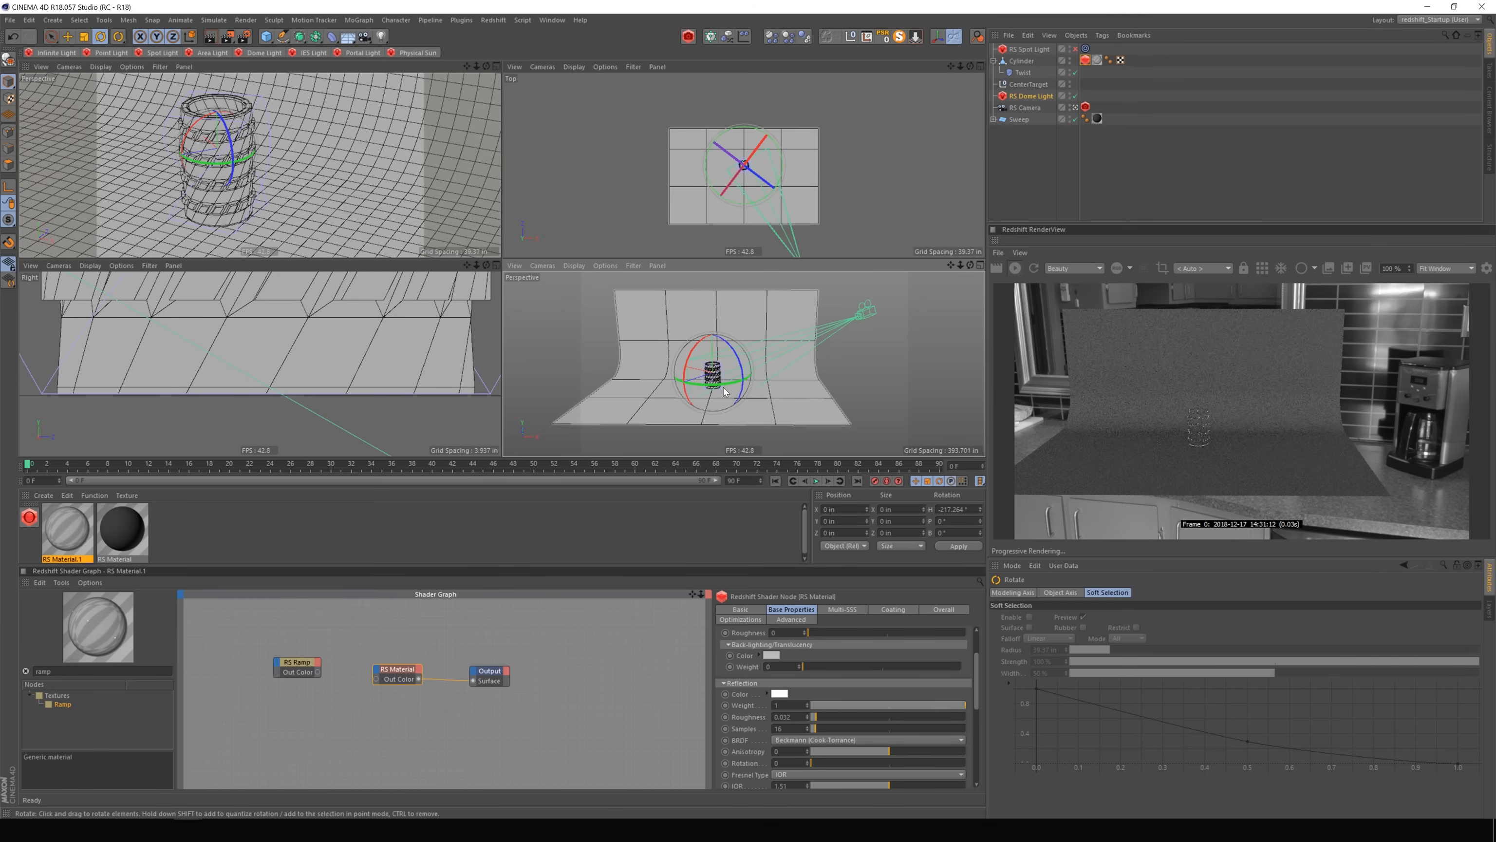
left_click_drag(725, 392, 636, 373)
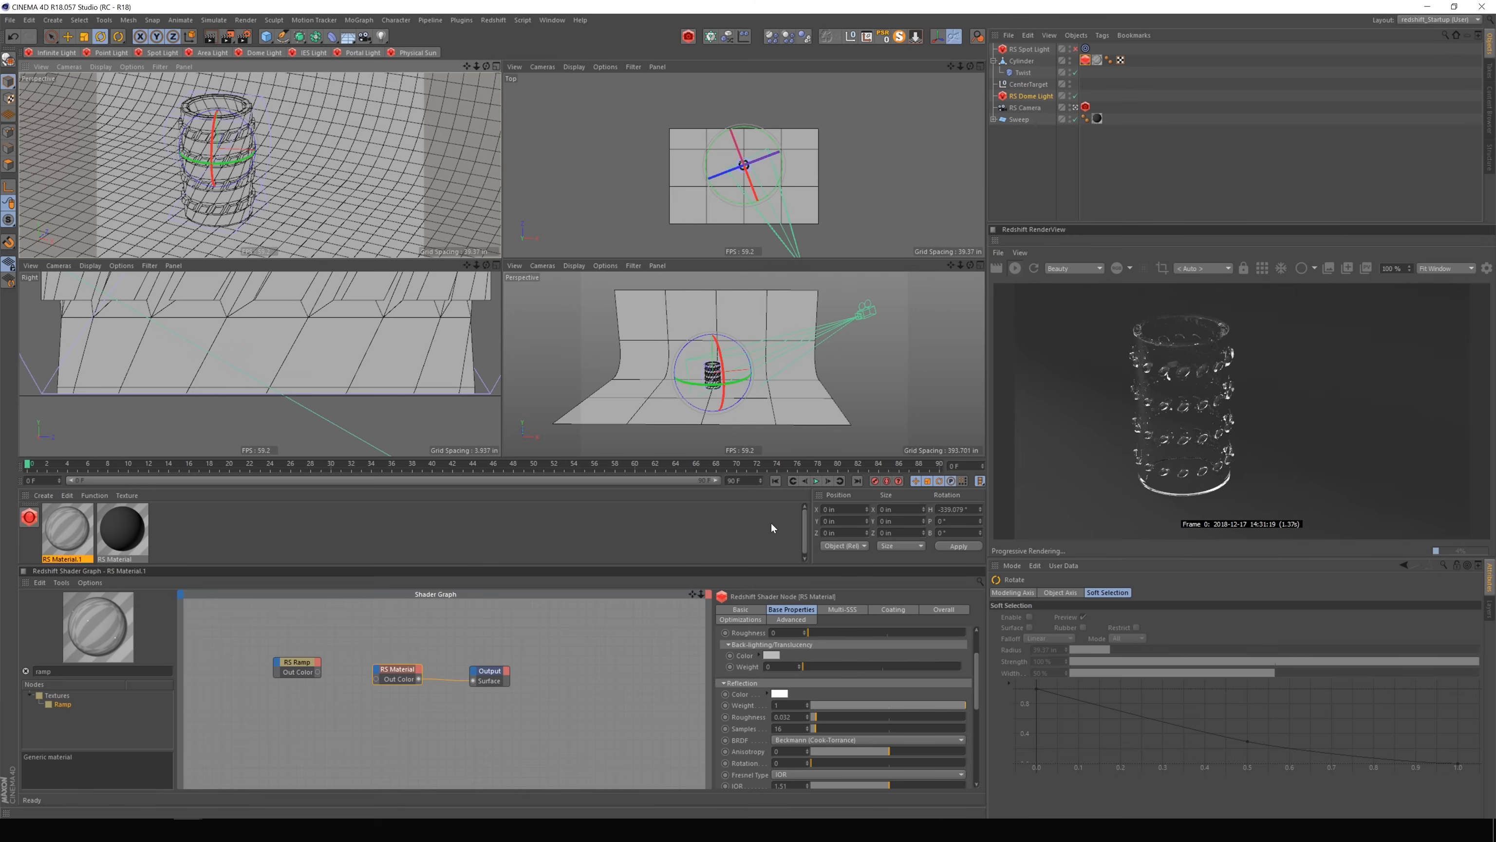
left_click_drag(716, 386, 1086, 401)
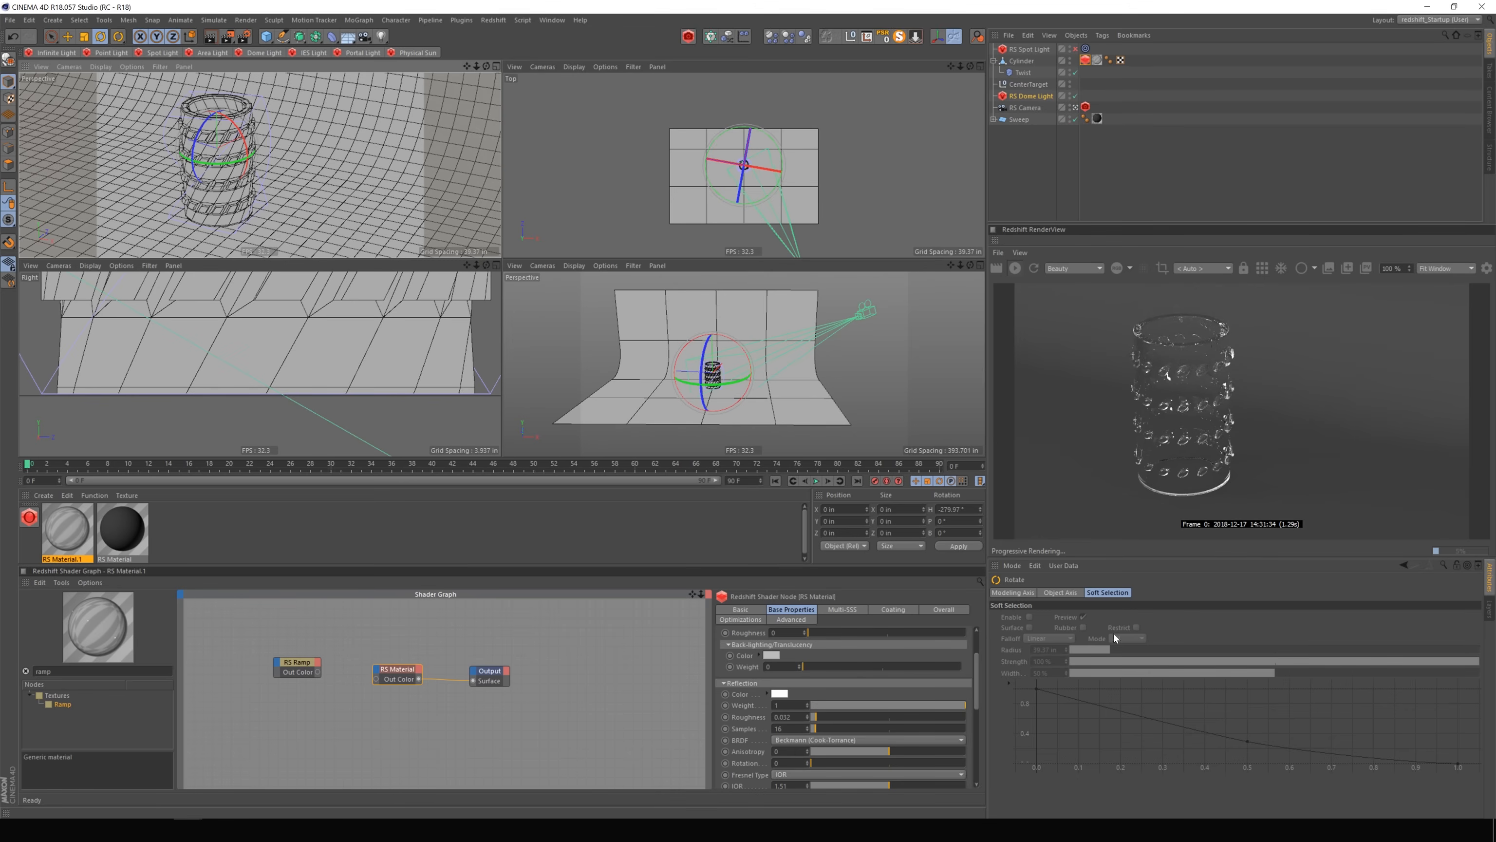
Raise the glass RS Material's refraction shadow opacity to about 0.23 in its advanced settings.
left_click(421, 651)
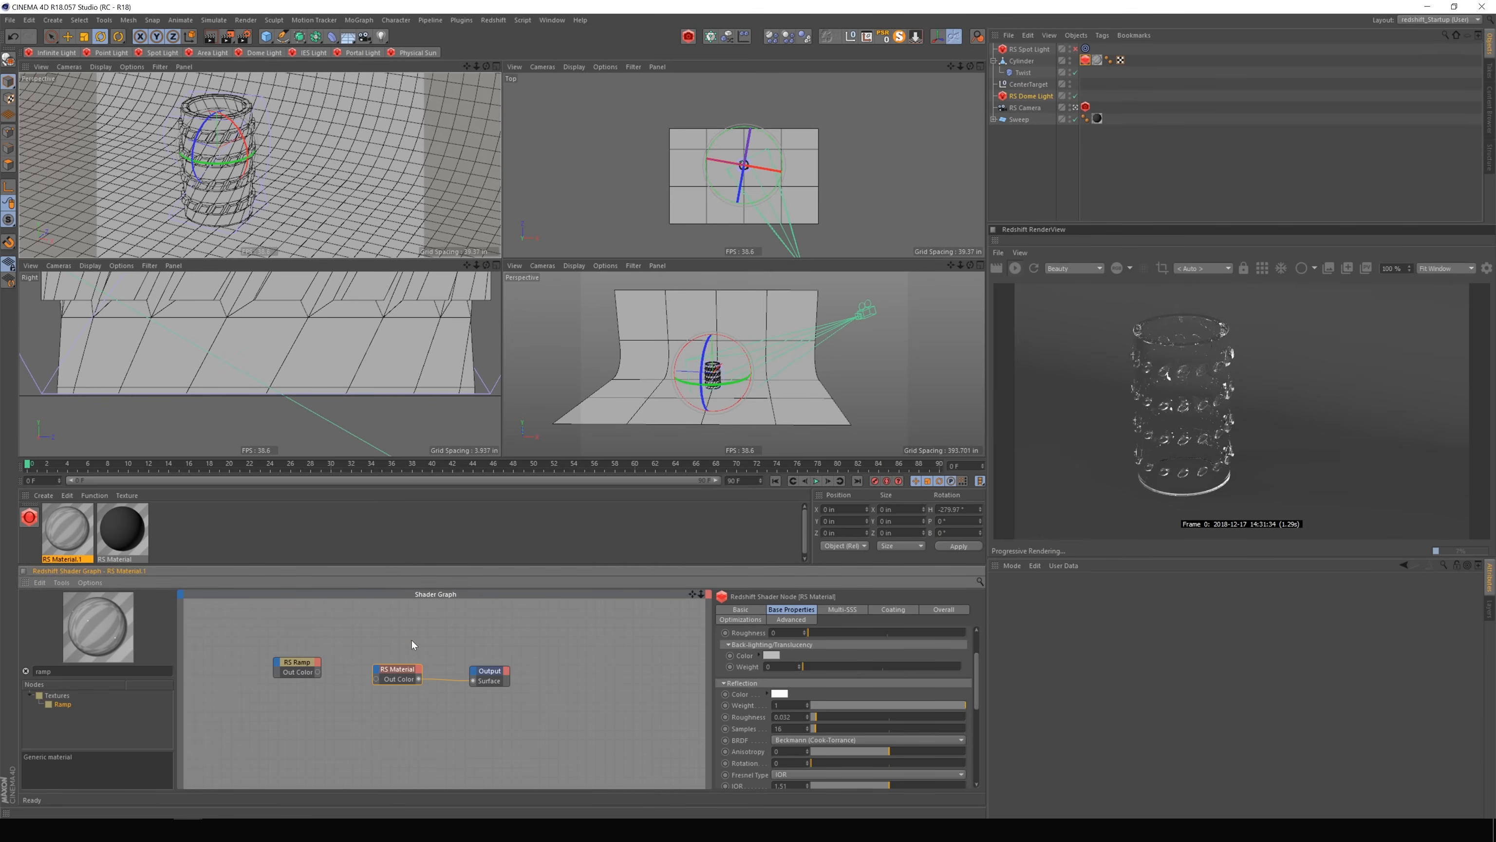
left_click(792, 620)
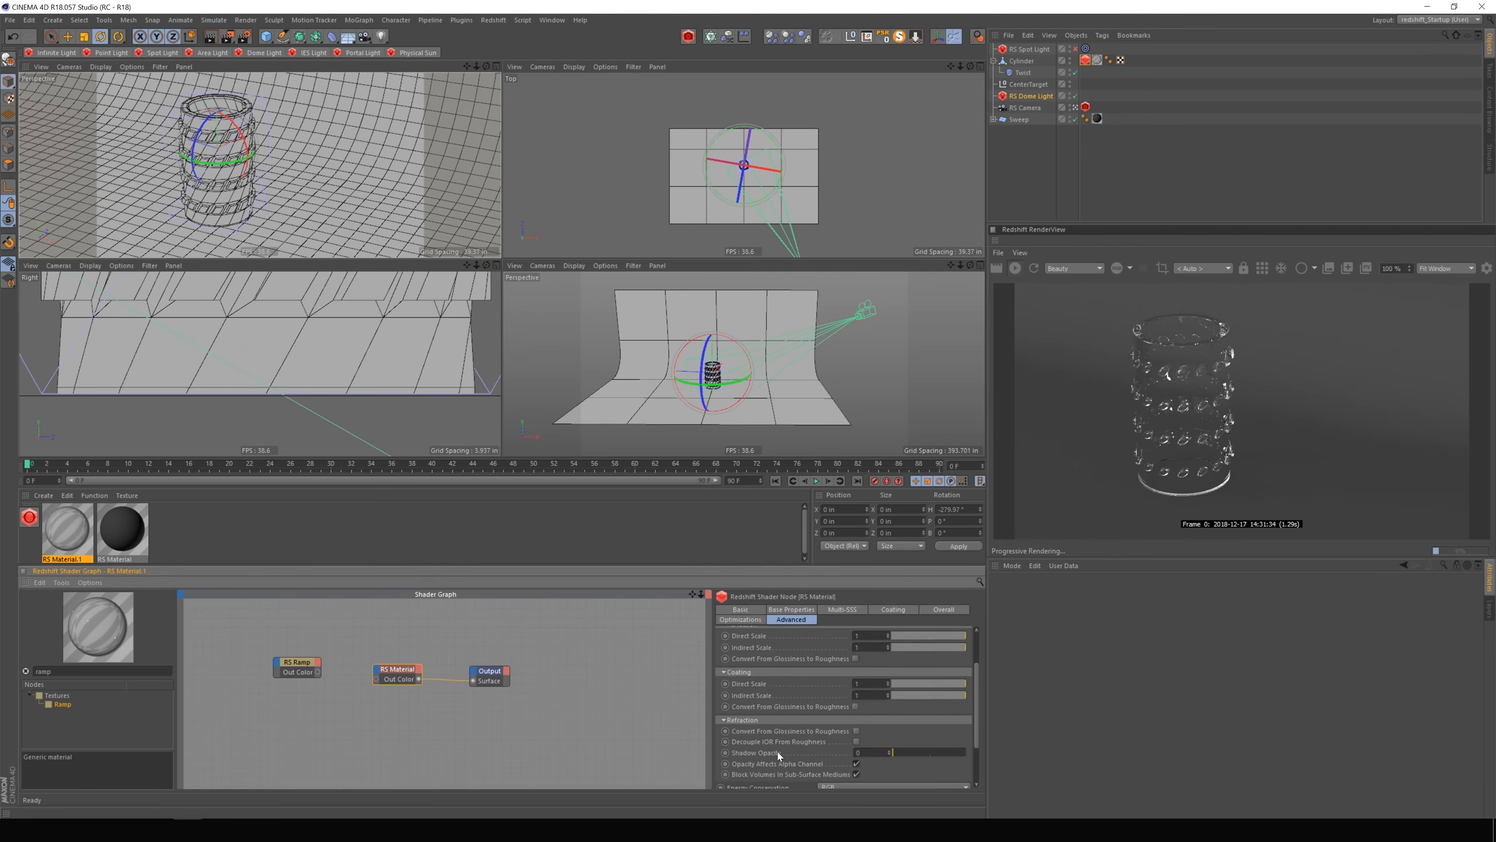
left_click_drag(899, 753, 906, 752)
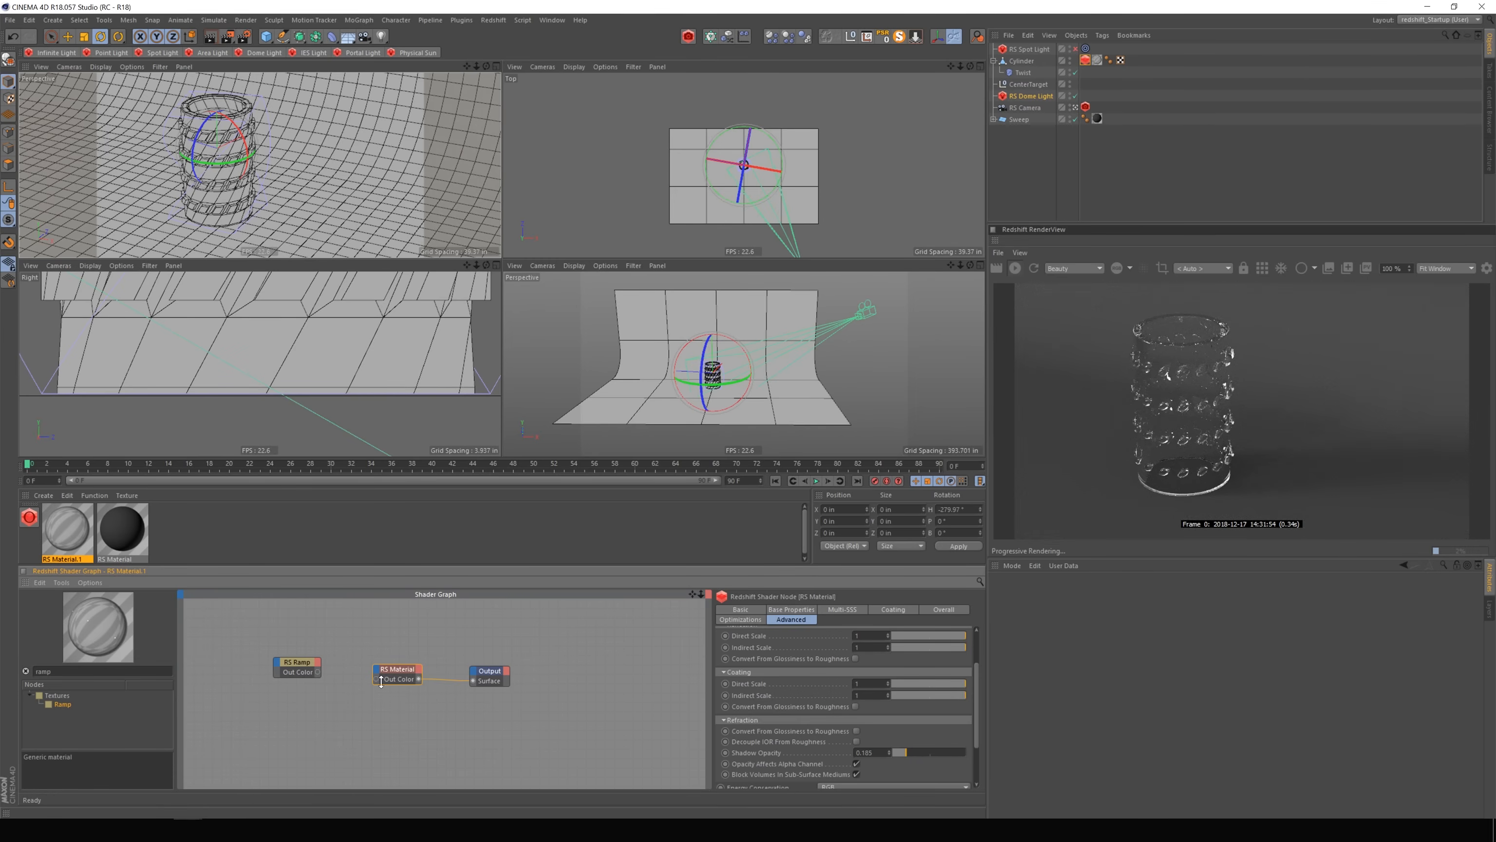
left_click_drag(381, 680, 391, 683)
mouse_move(907, 754)
left_mouse_down()
mouse_move(984, 752)
mouse_move(911, 752)
left_mouse_up()
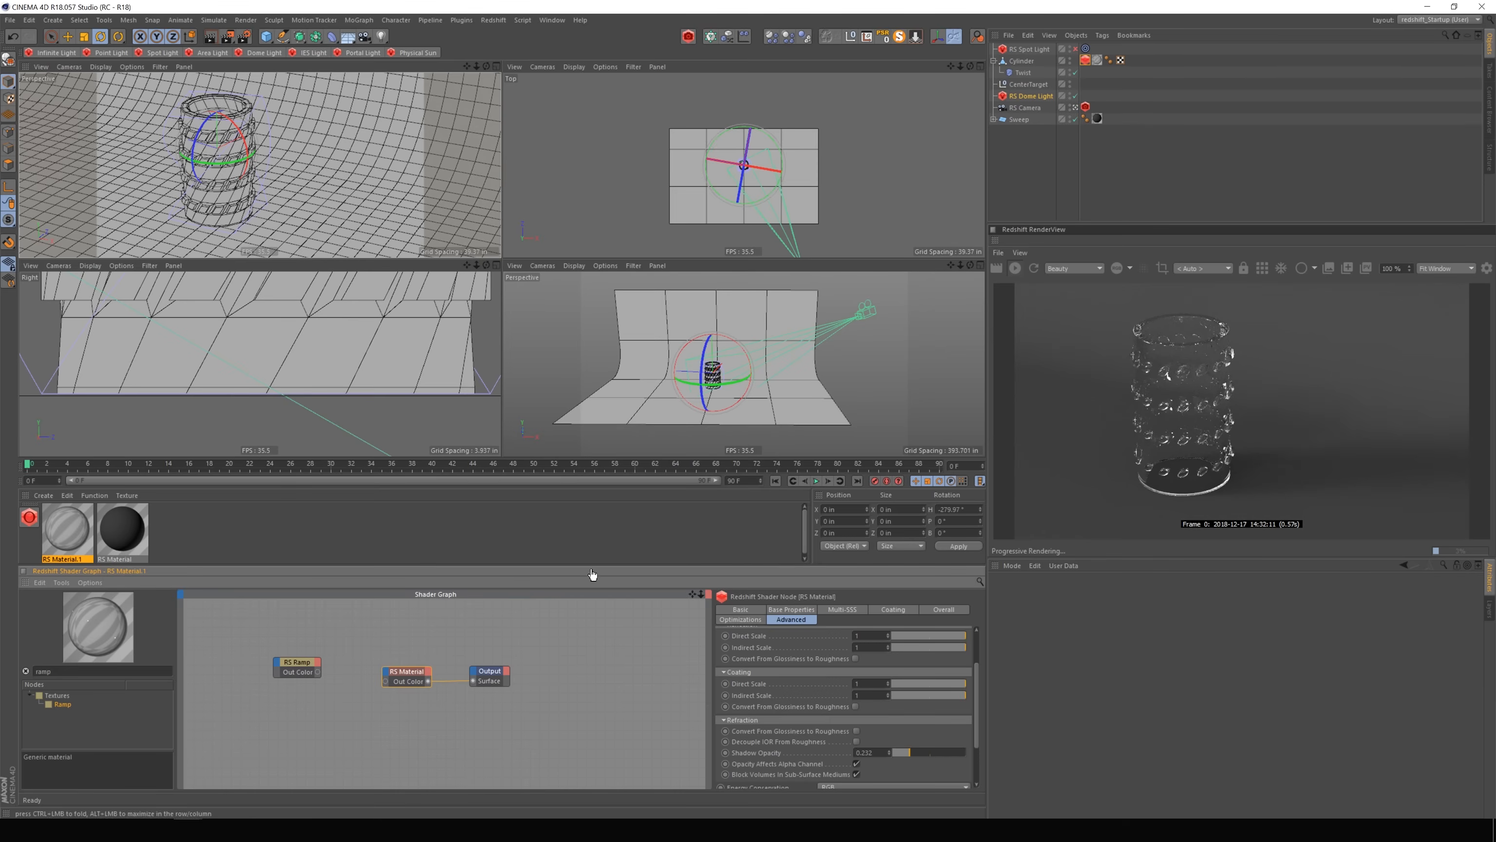
Stop the interactive render and make the dome light emit 20000000 caustic photons with an intensity multiplier of 2.
left_click(1031, 95)
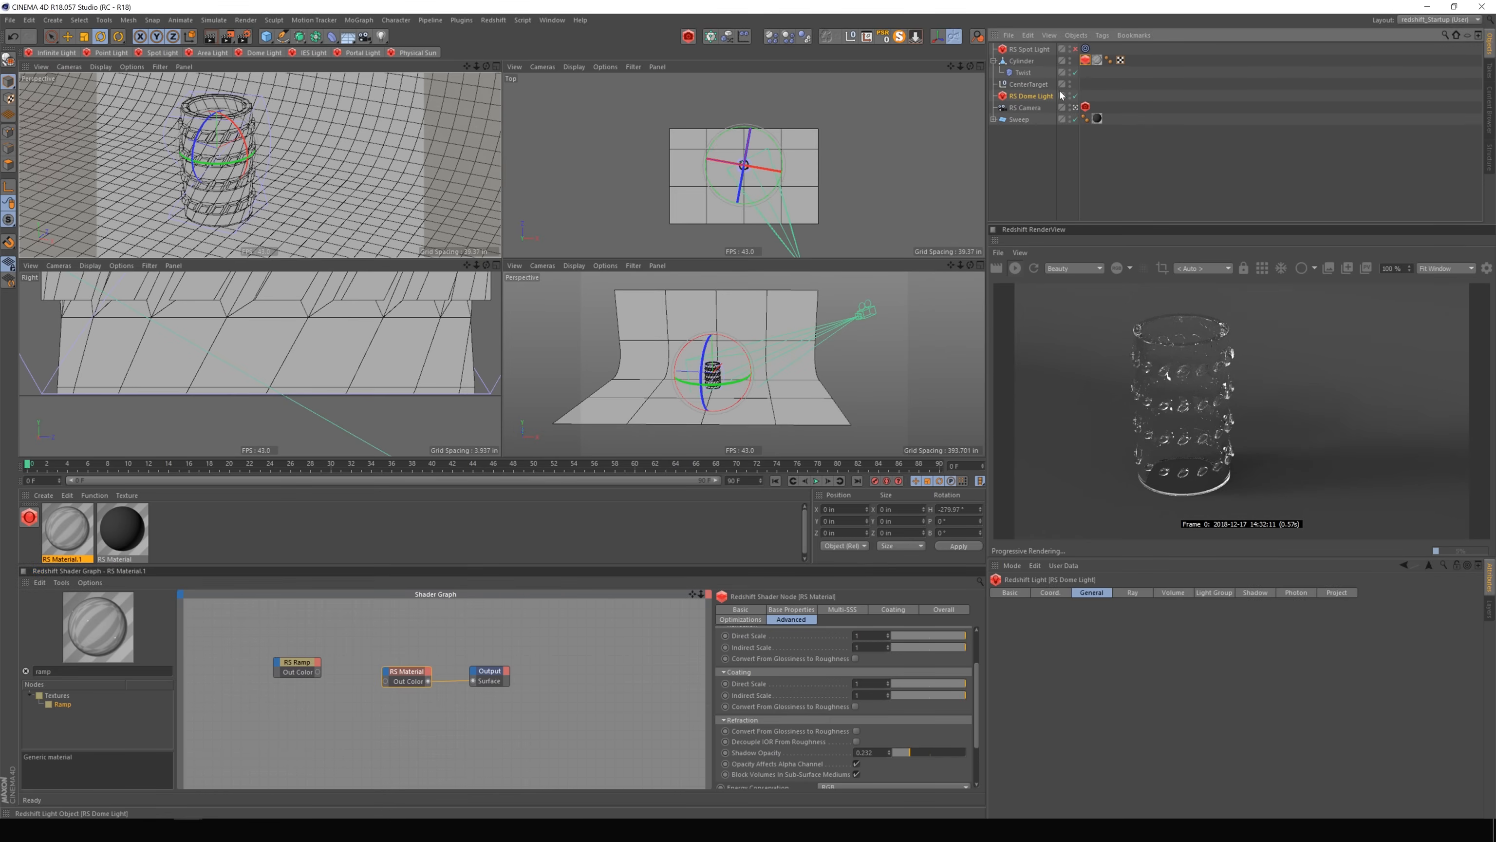
left_click(1290, 593)
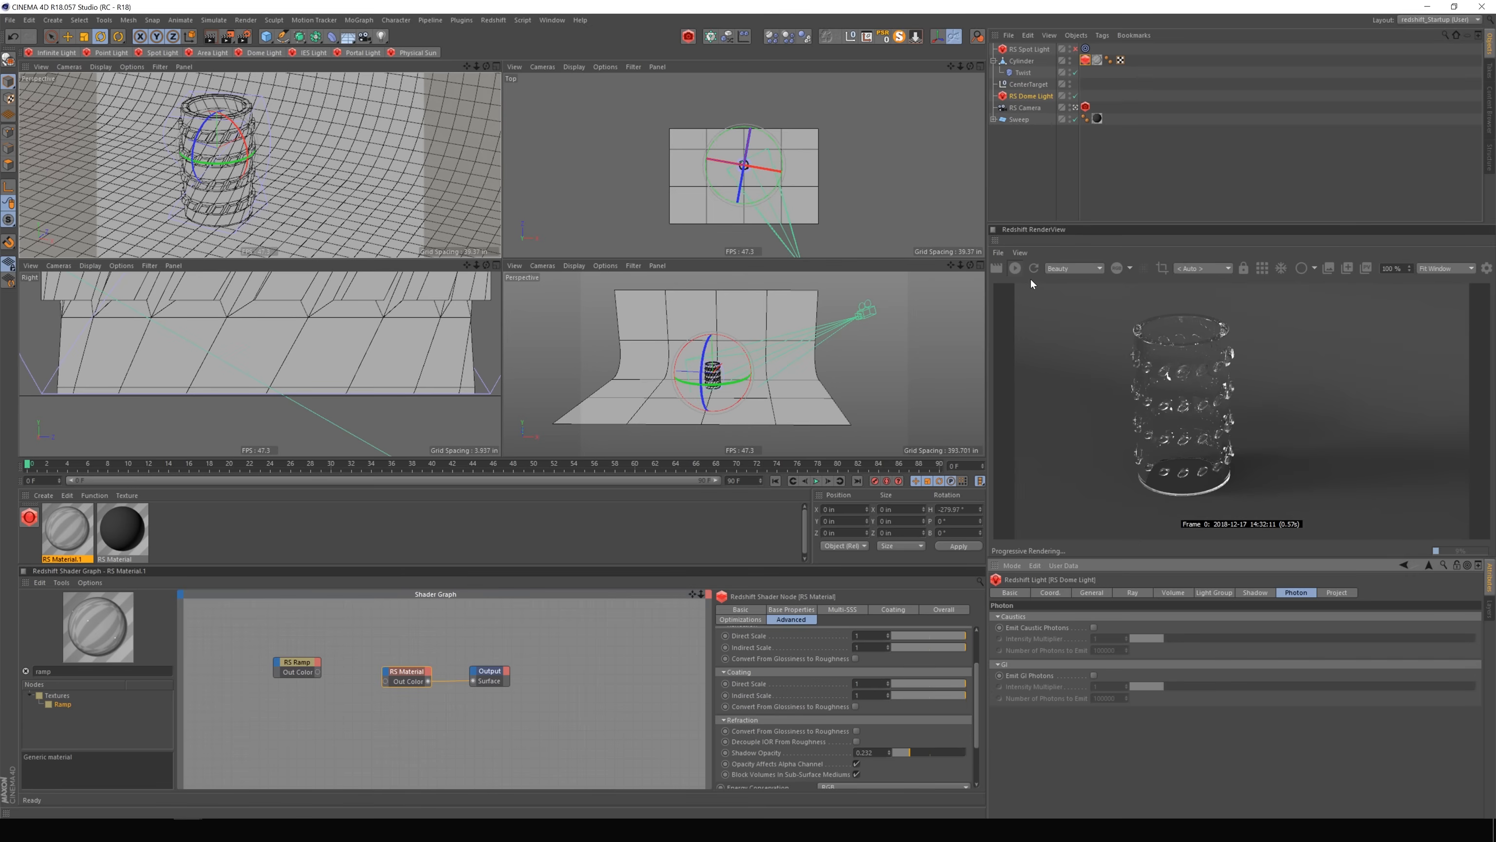
left_click(1018, 269)
left_click(1094, 627)
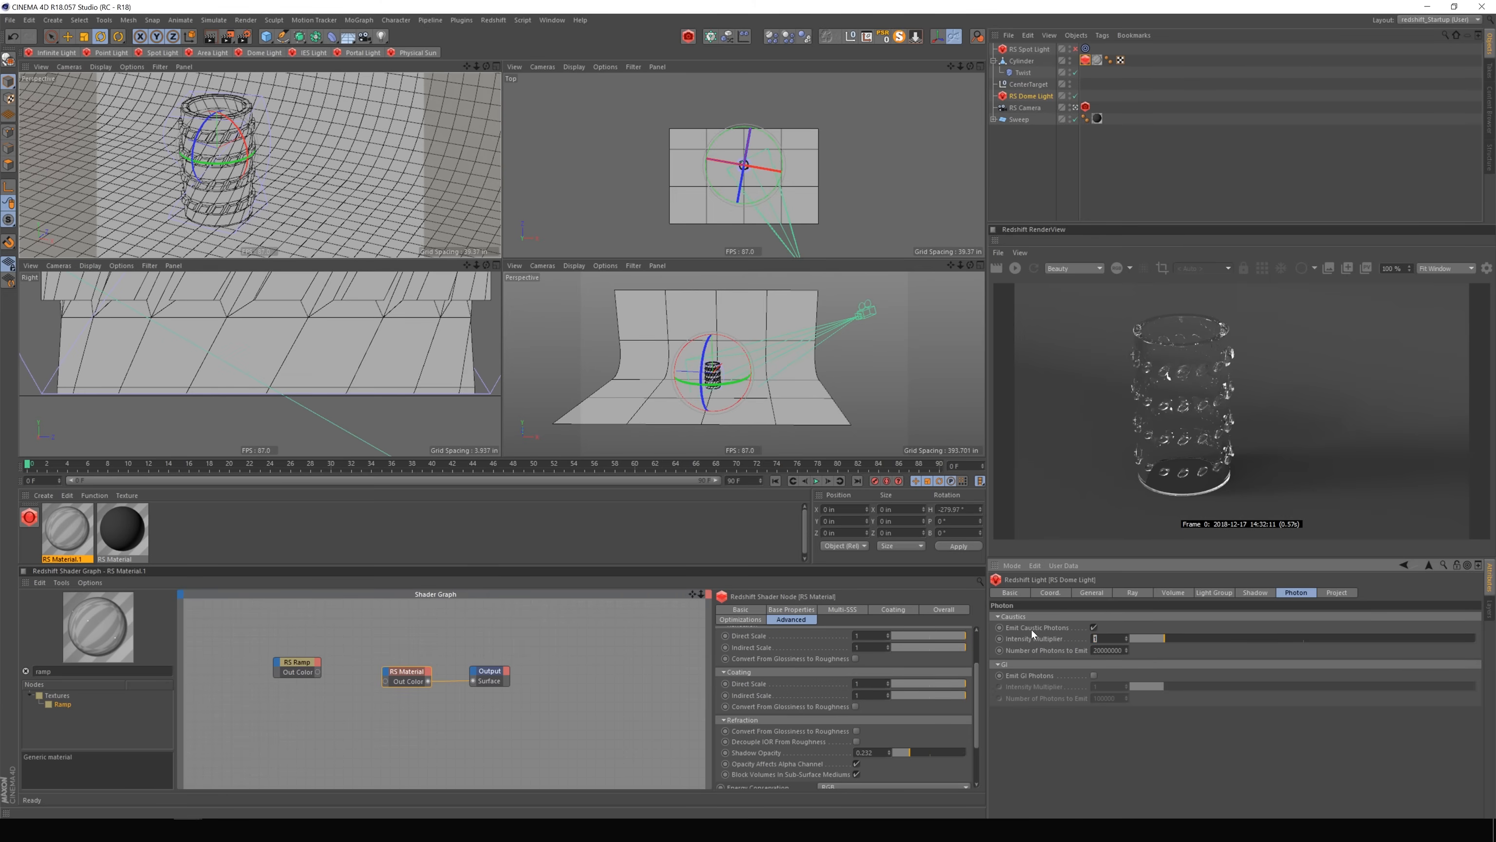
type("2")
key("Return")
Compare the dome light's photon settings with the spot light's and render the scene with the dome light's caustics.
left_click(1038, 50)
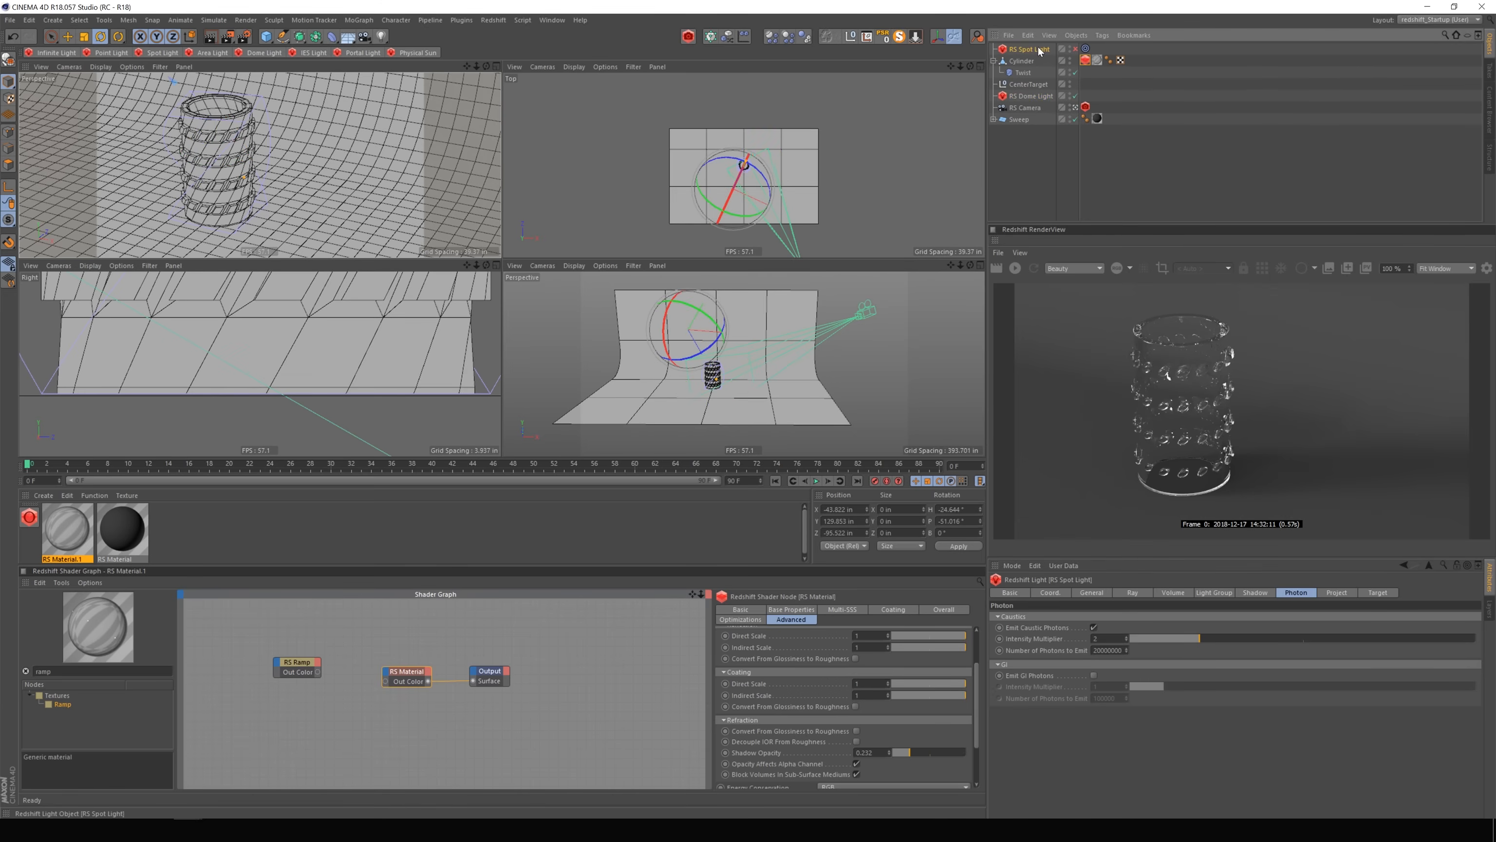
left_click(1030, 97)
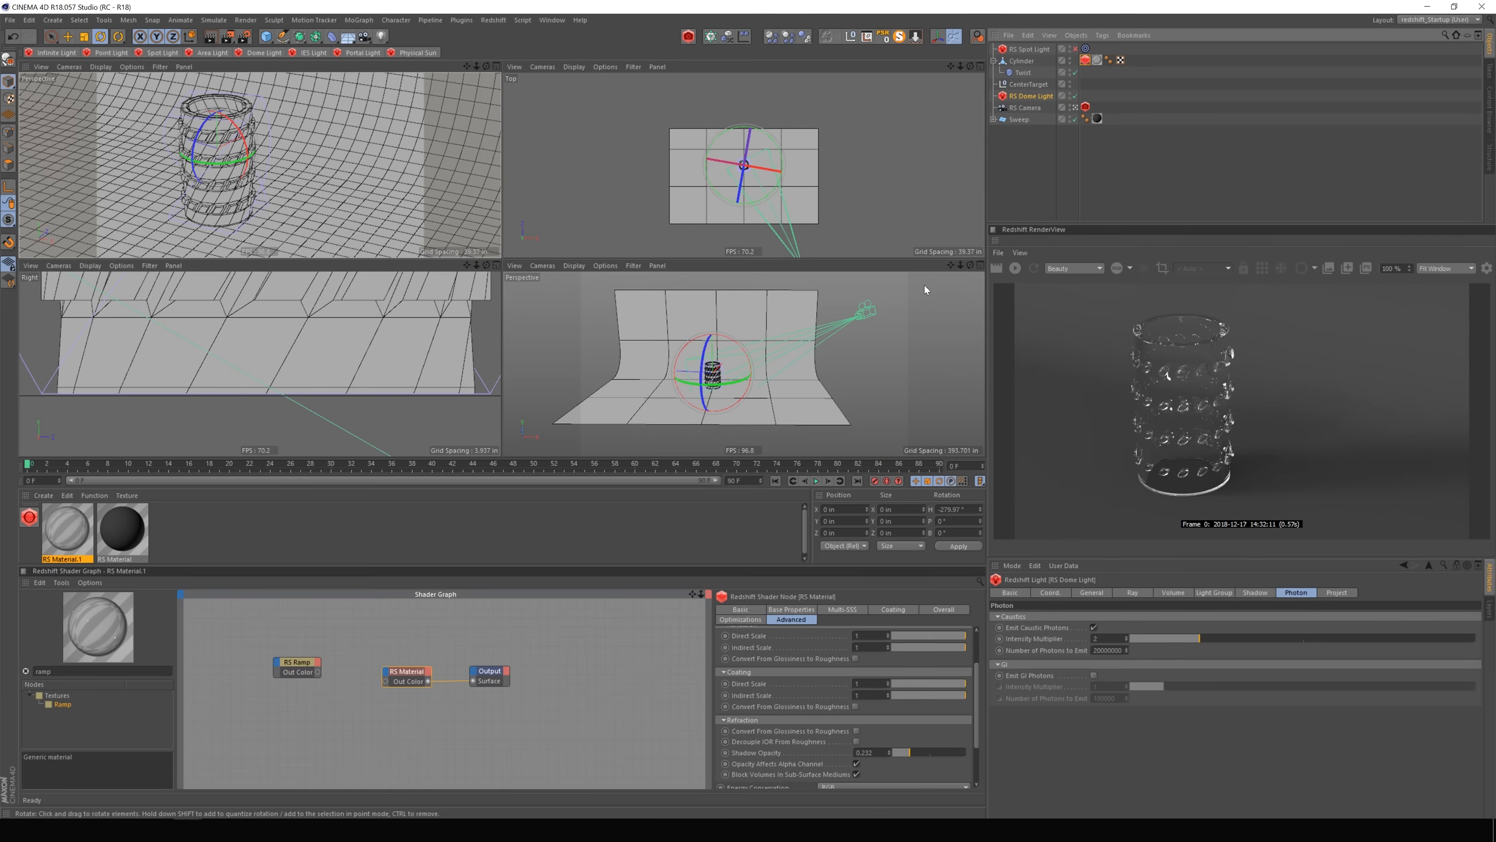
left_click(1015, 268)
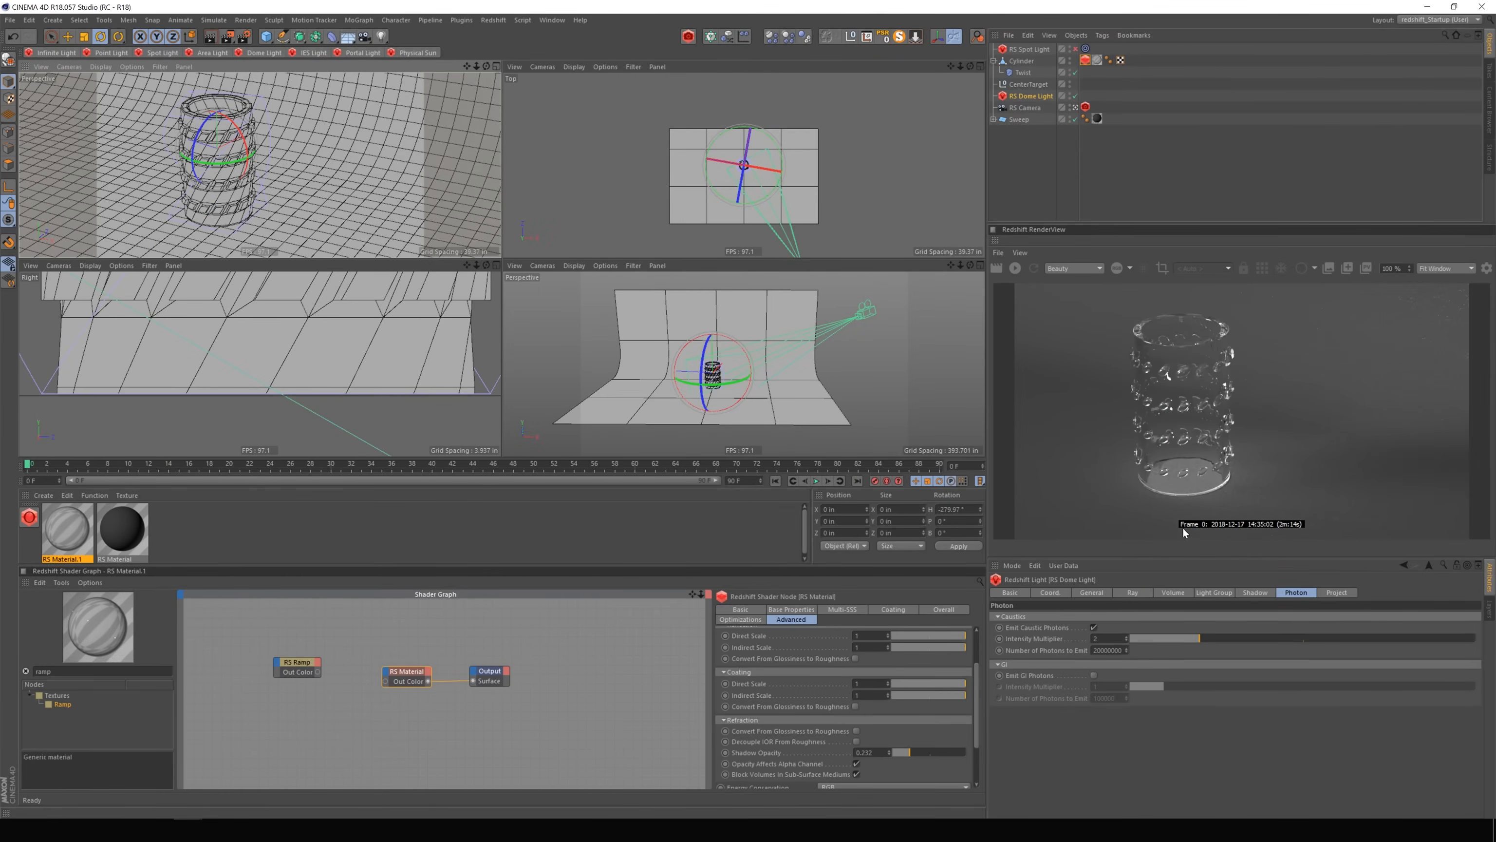
Inspect the latest render in the Picture Viewer and display the Caustics pass in the Redshift RenderView.
left_click(527, 20)
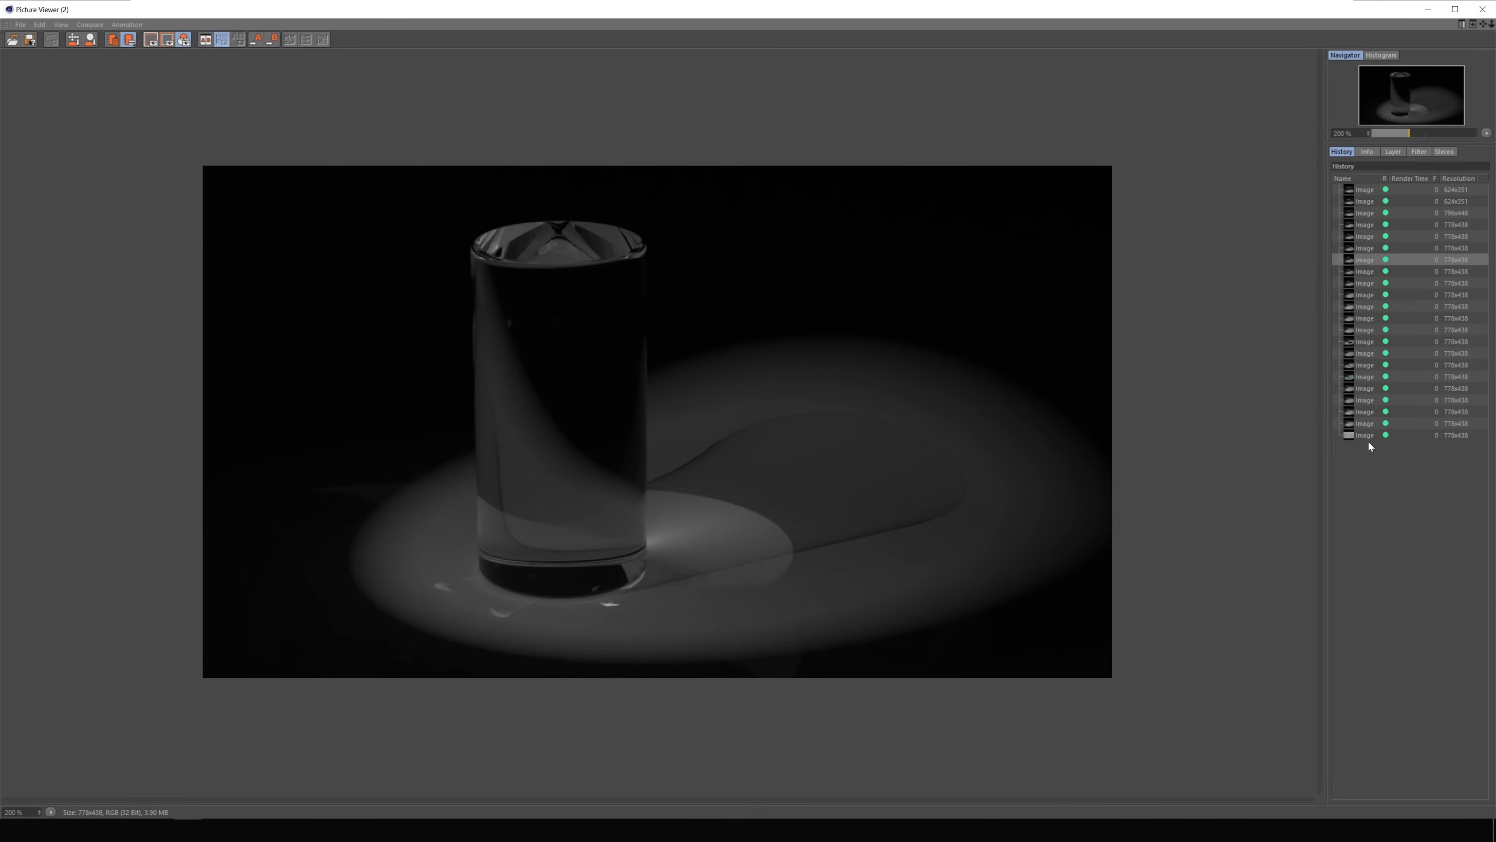
left_click(1361, 437)
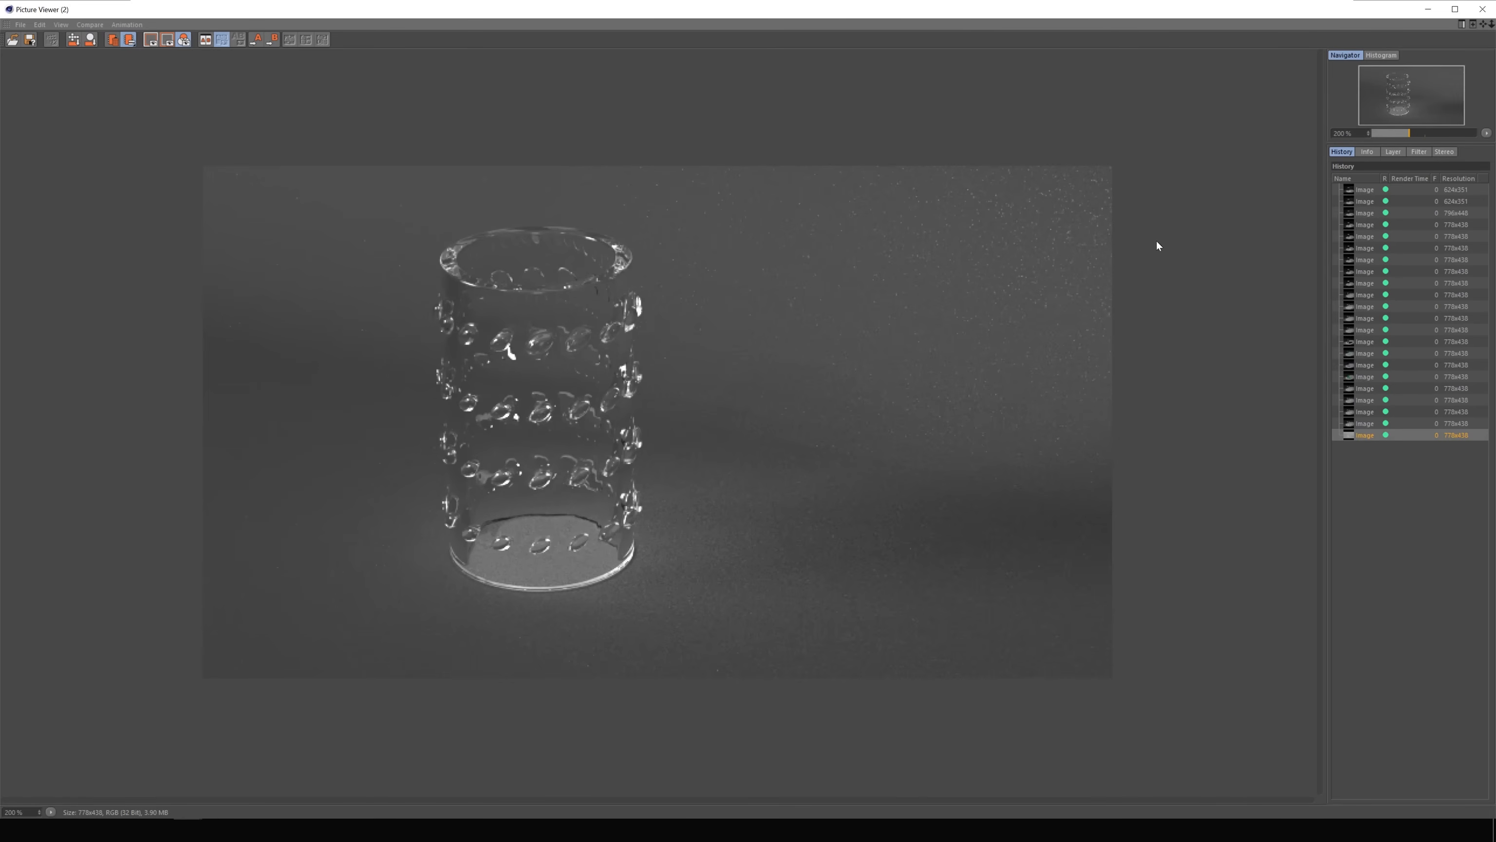
left_click(1428, 9)
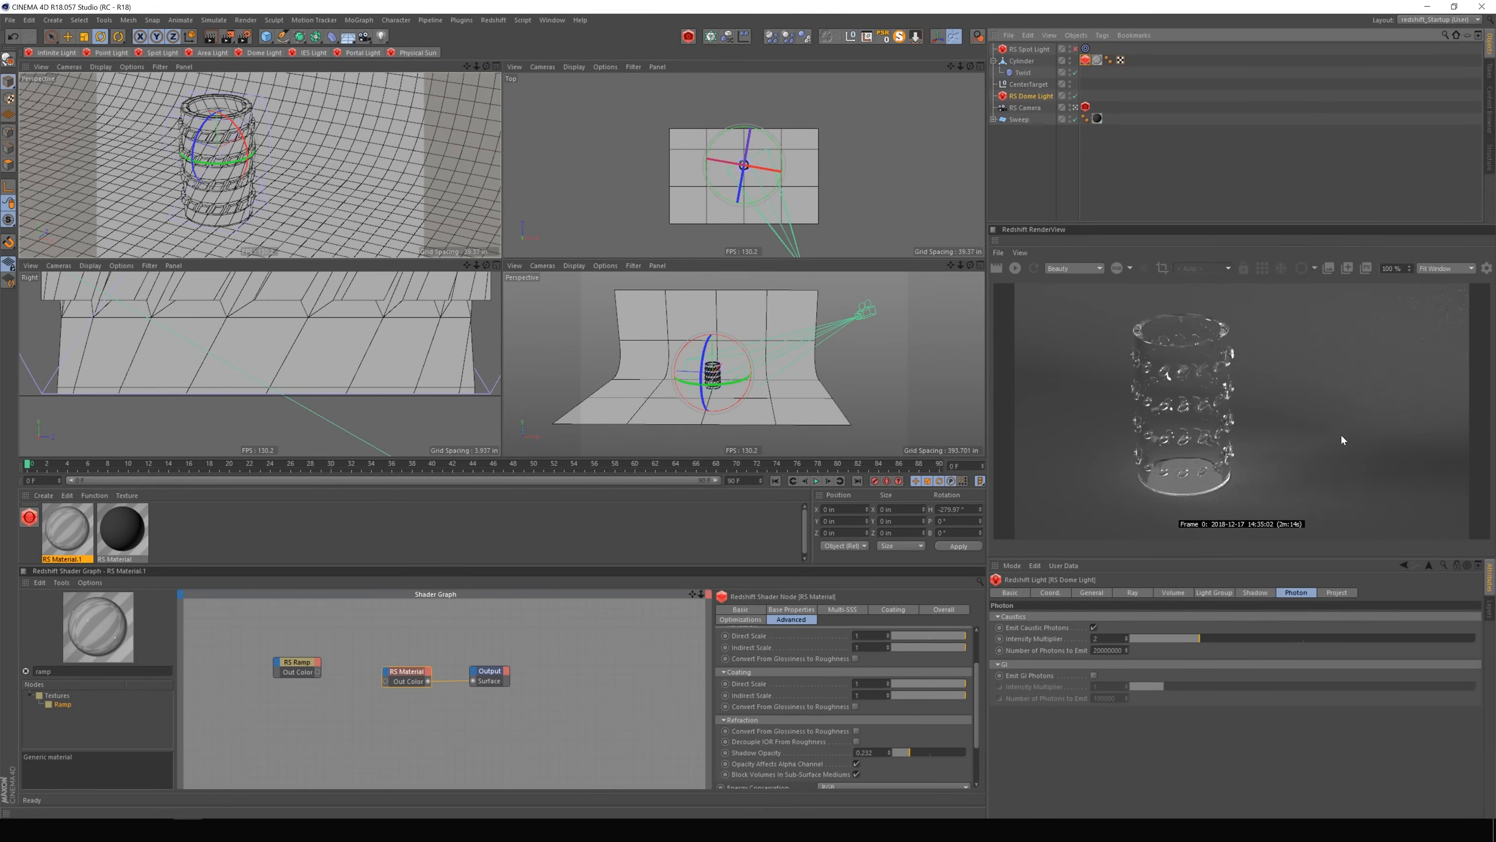
left_click(1099, 269)
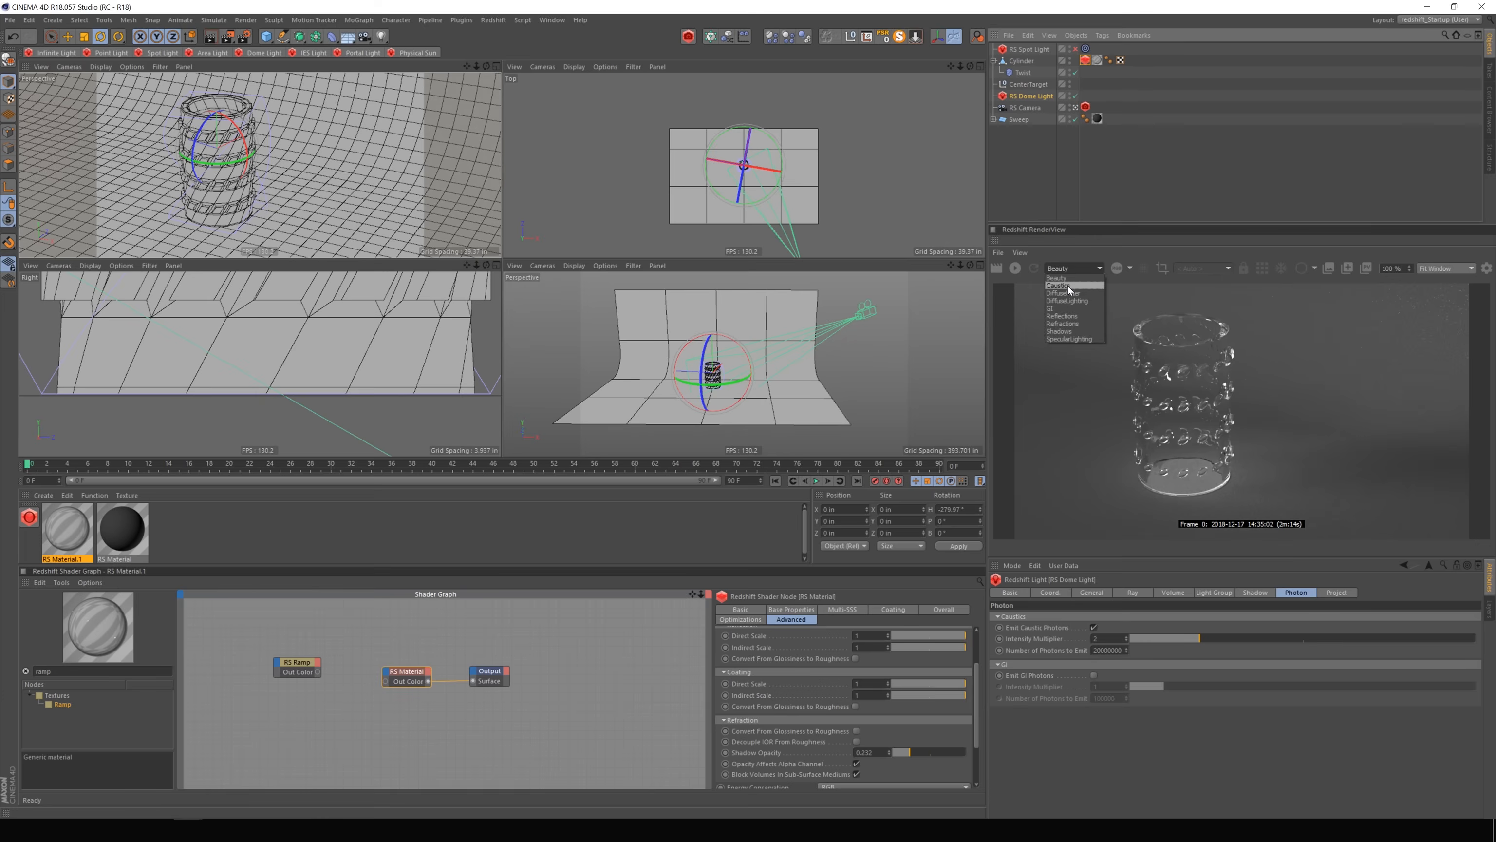
left_click(1067, 286)
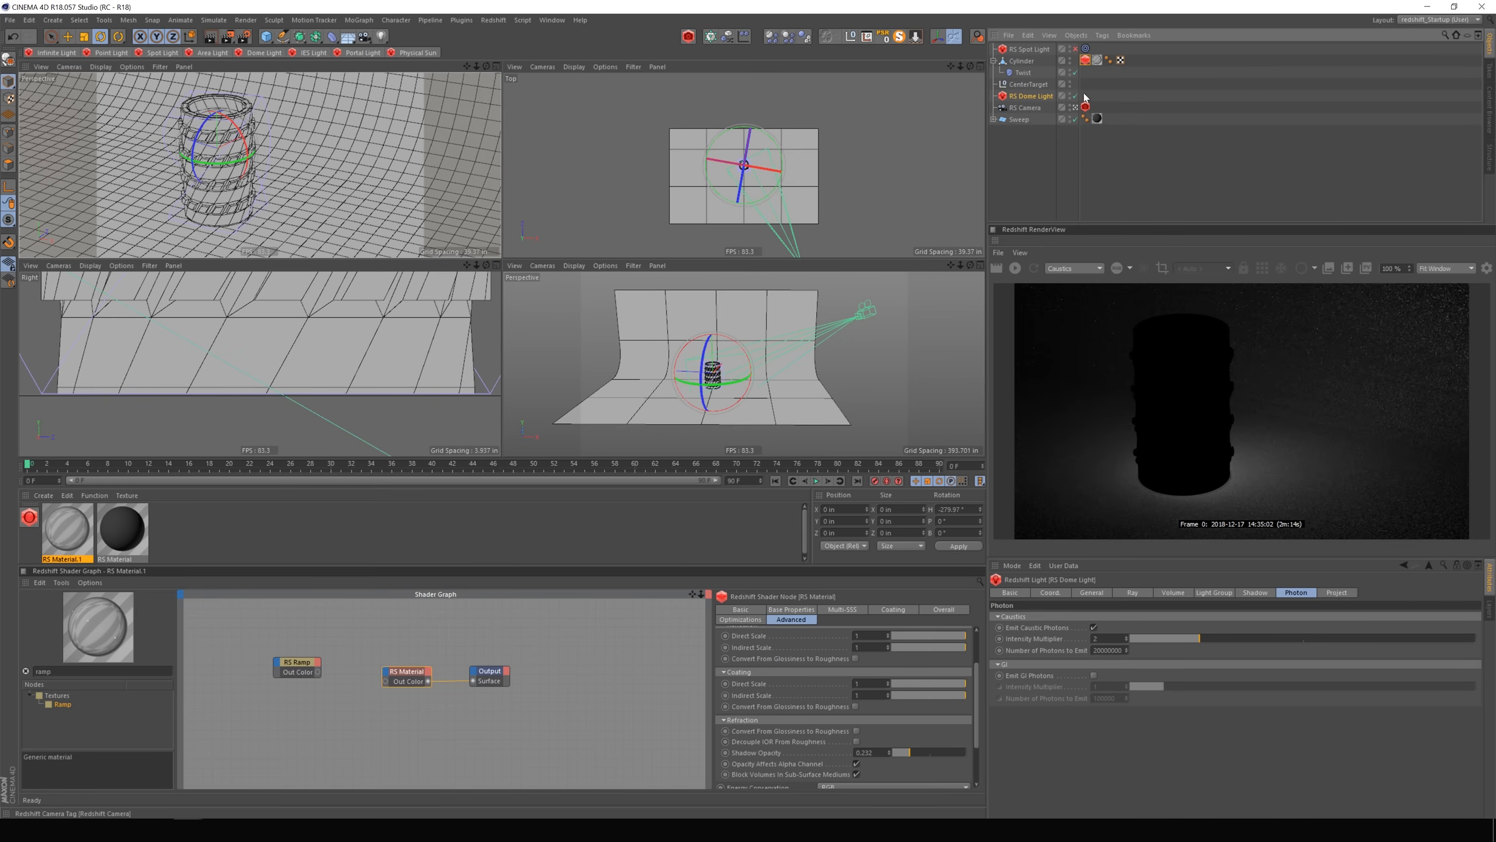
Switch the spot light on and back off while comparing its photon settings with the dome light's.
left_click_drag(960, 265, 910, 271)
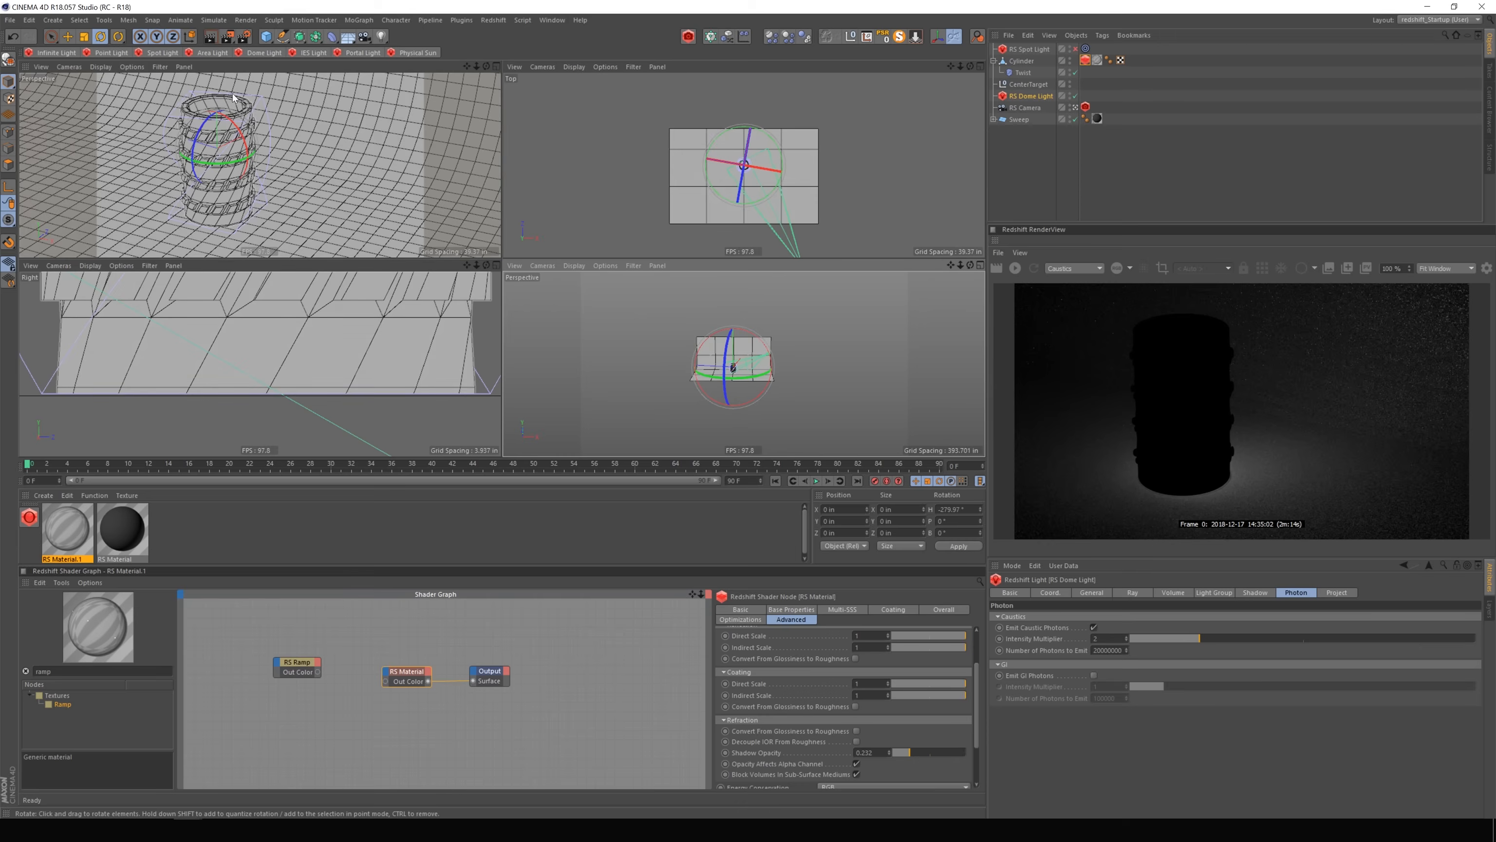
left_click(1044, 51)
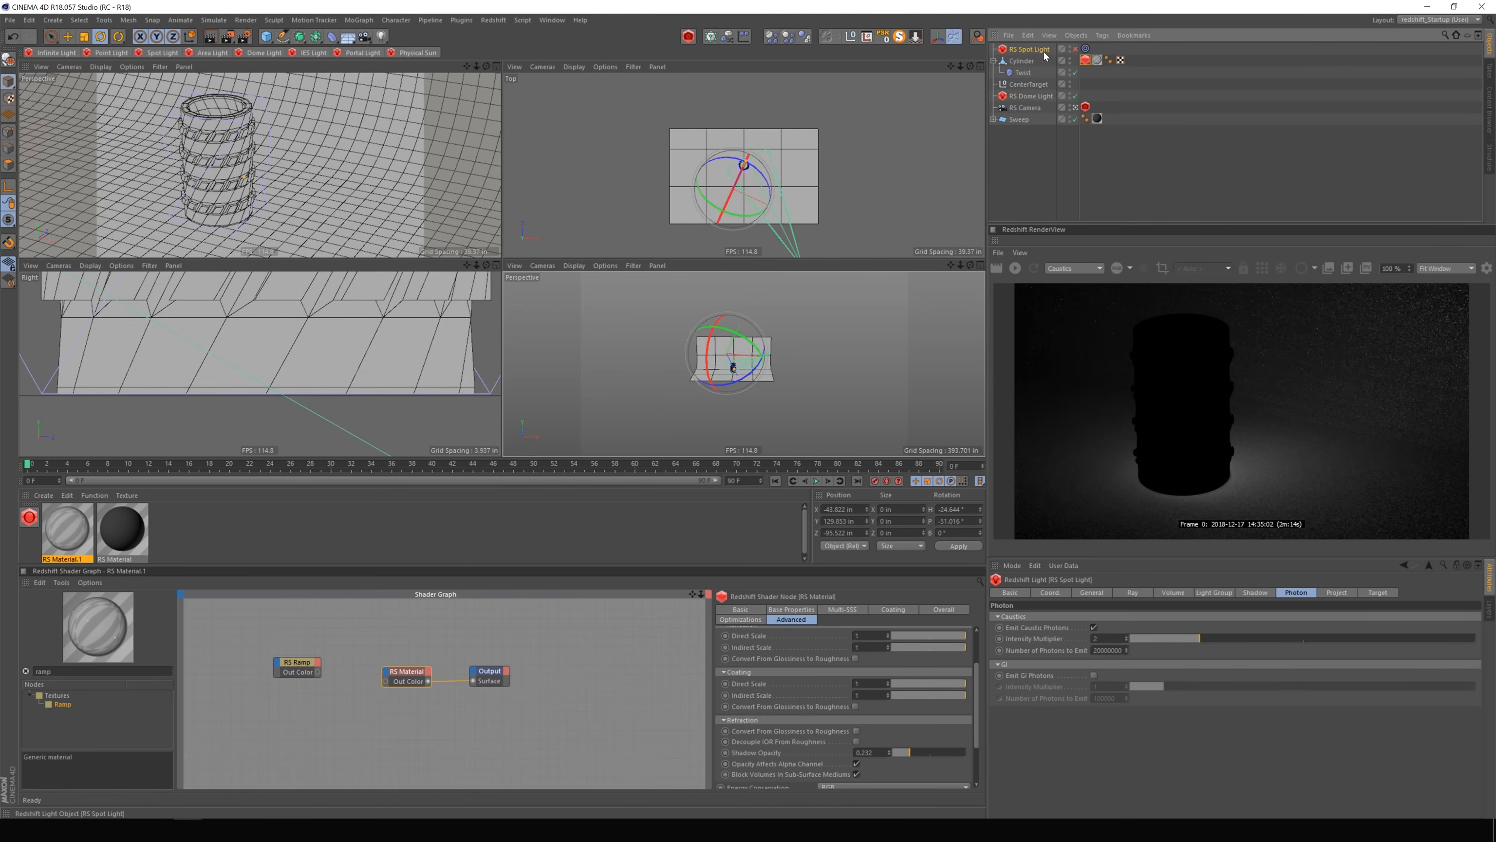
left_click(1075, 49)
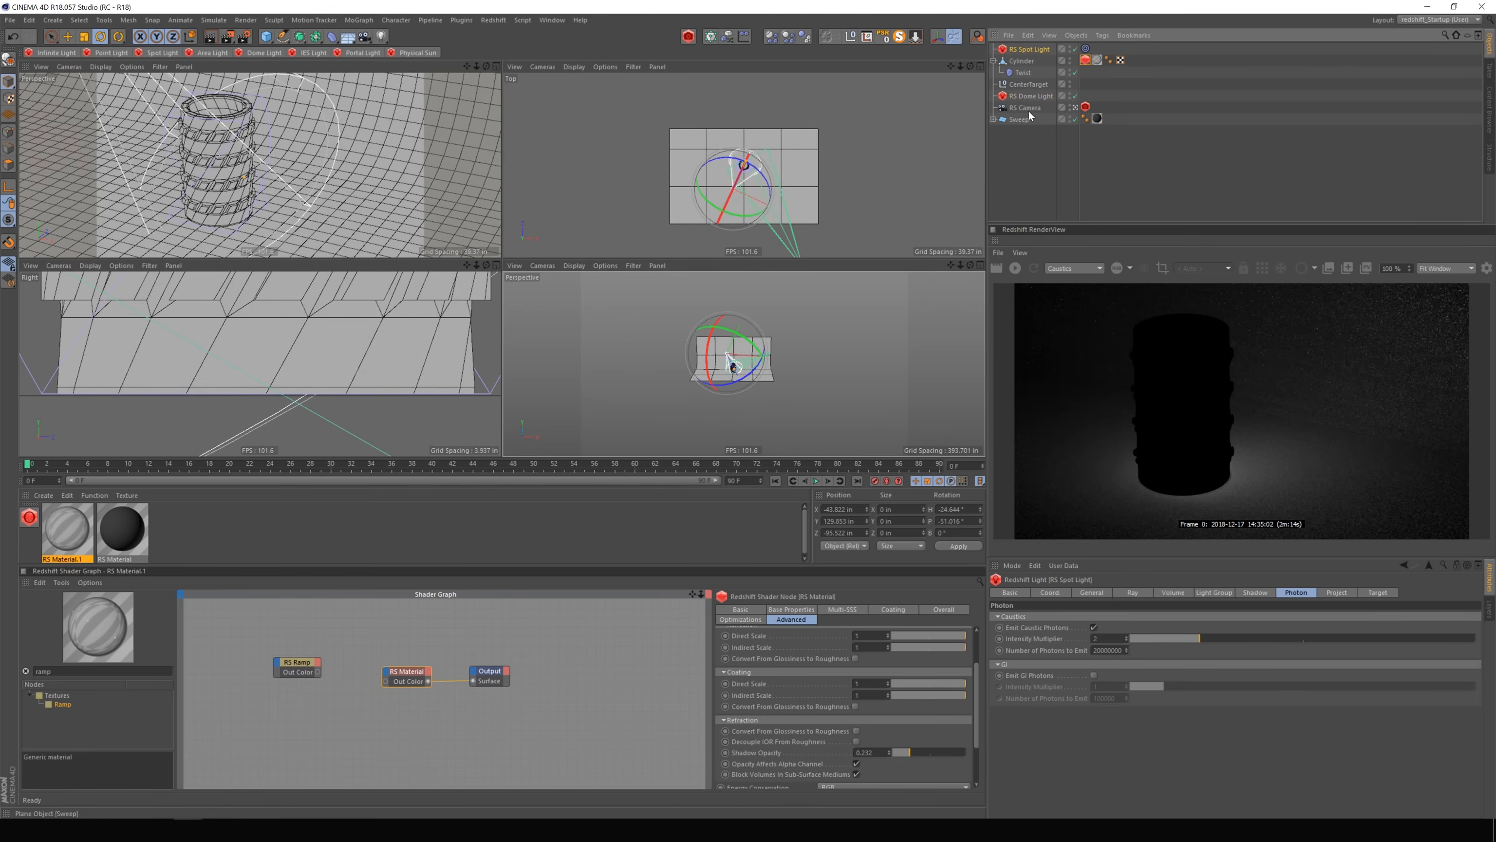
left_click(1032, 96)
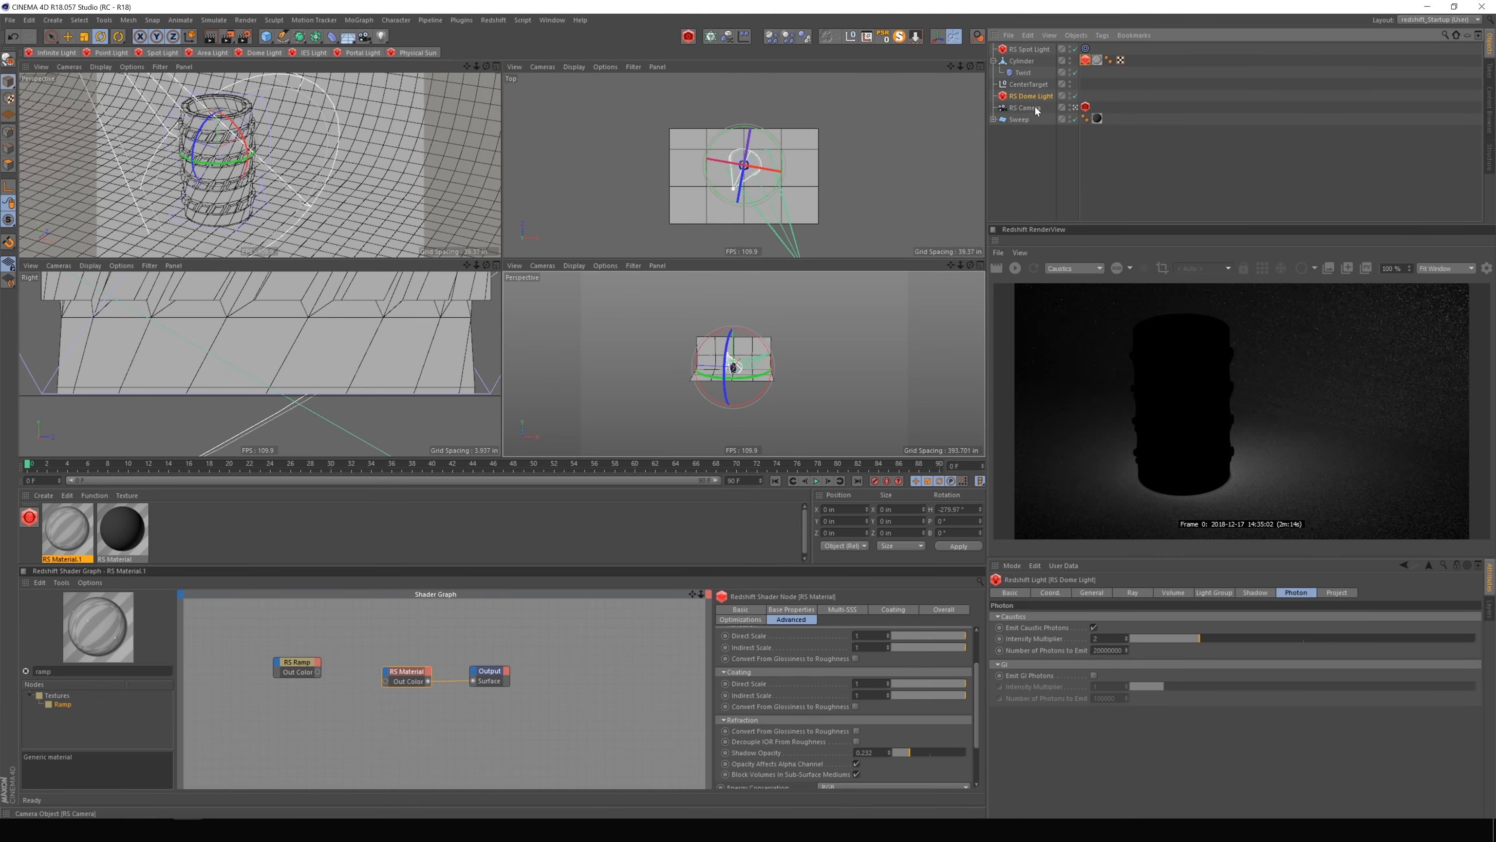
left_click(1034, 51)
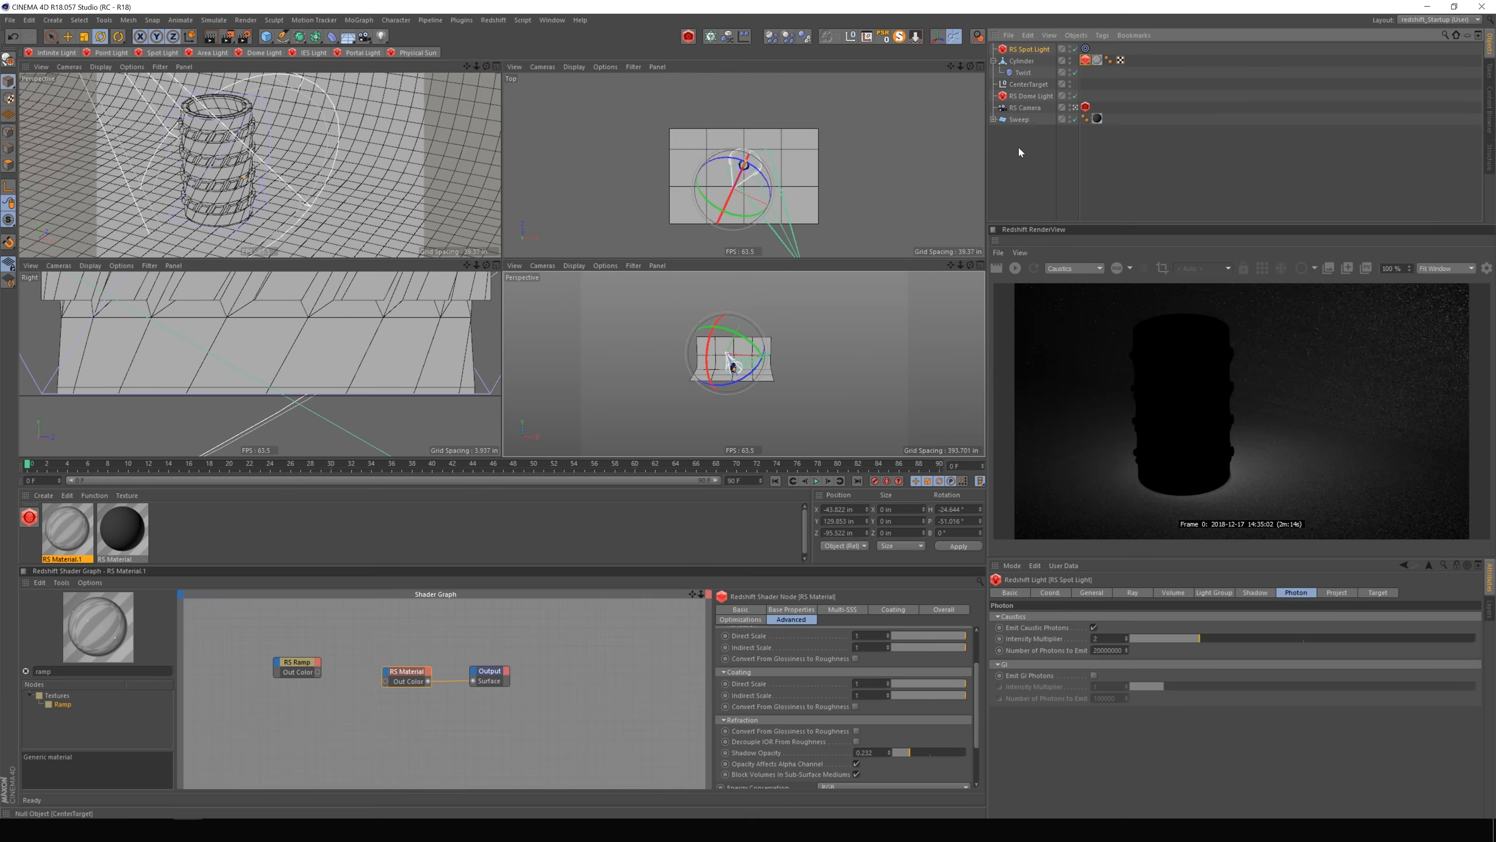
left_click(1031, 96)
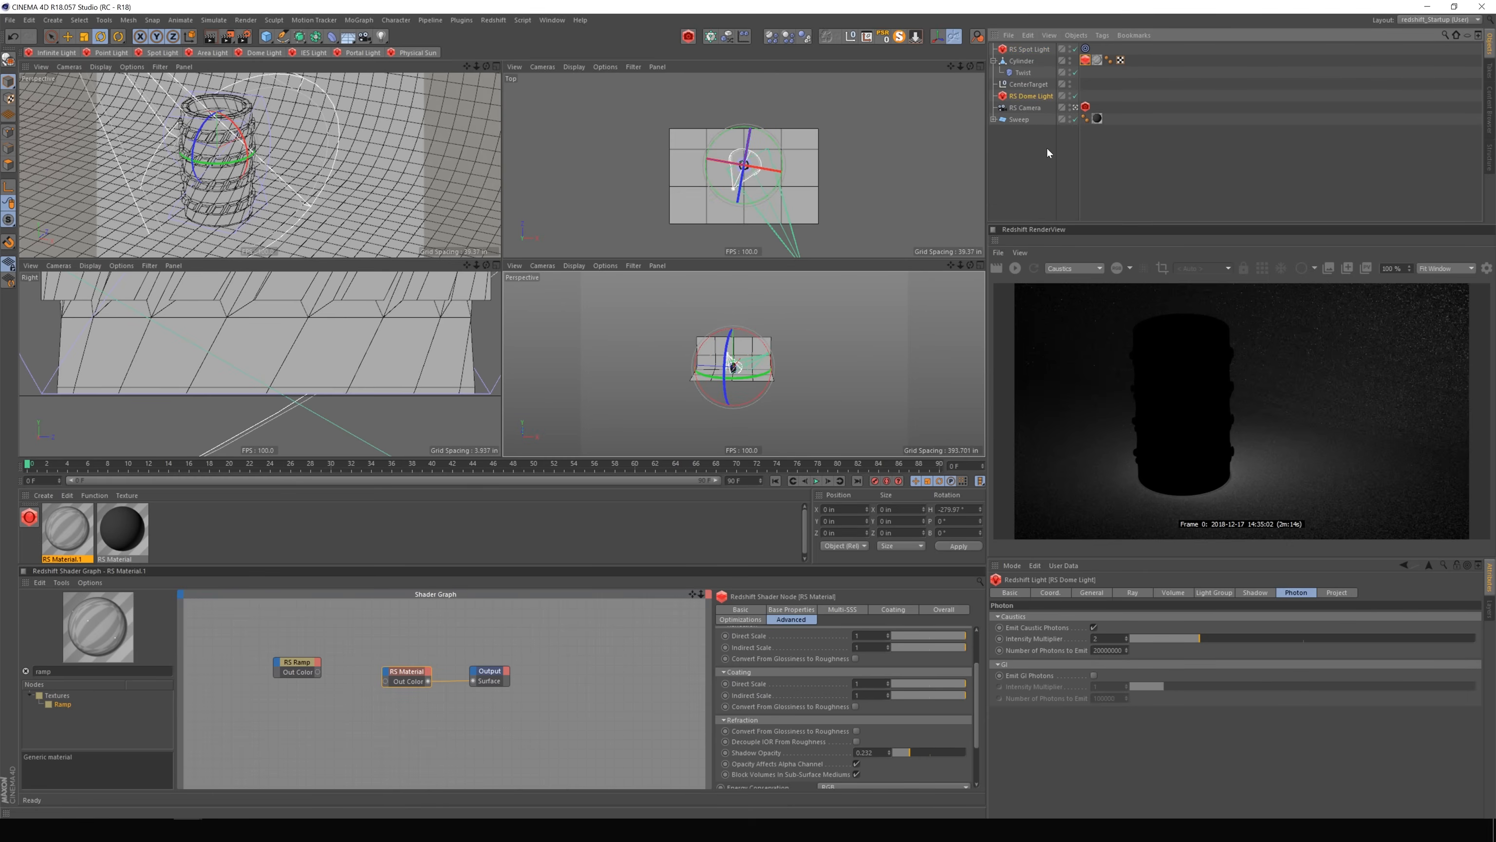
left_click(1074, 49)
left_click(1030, 48)
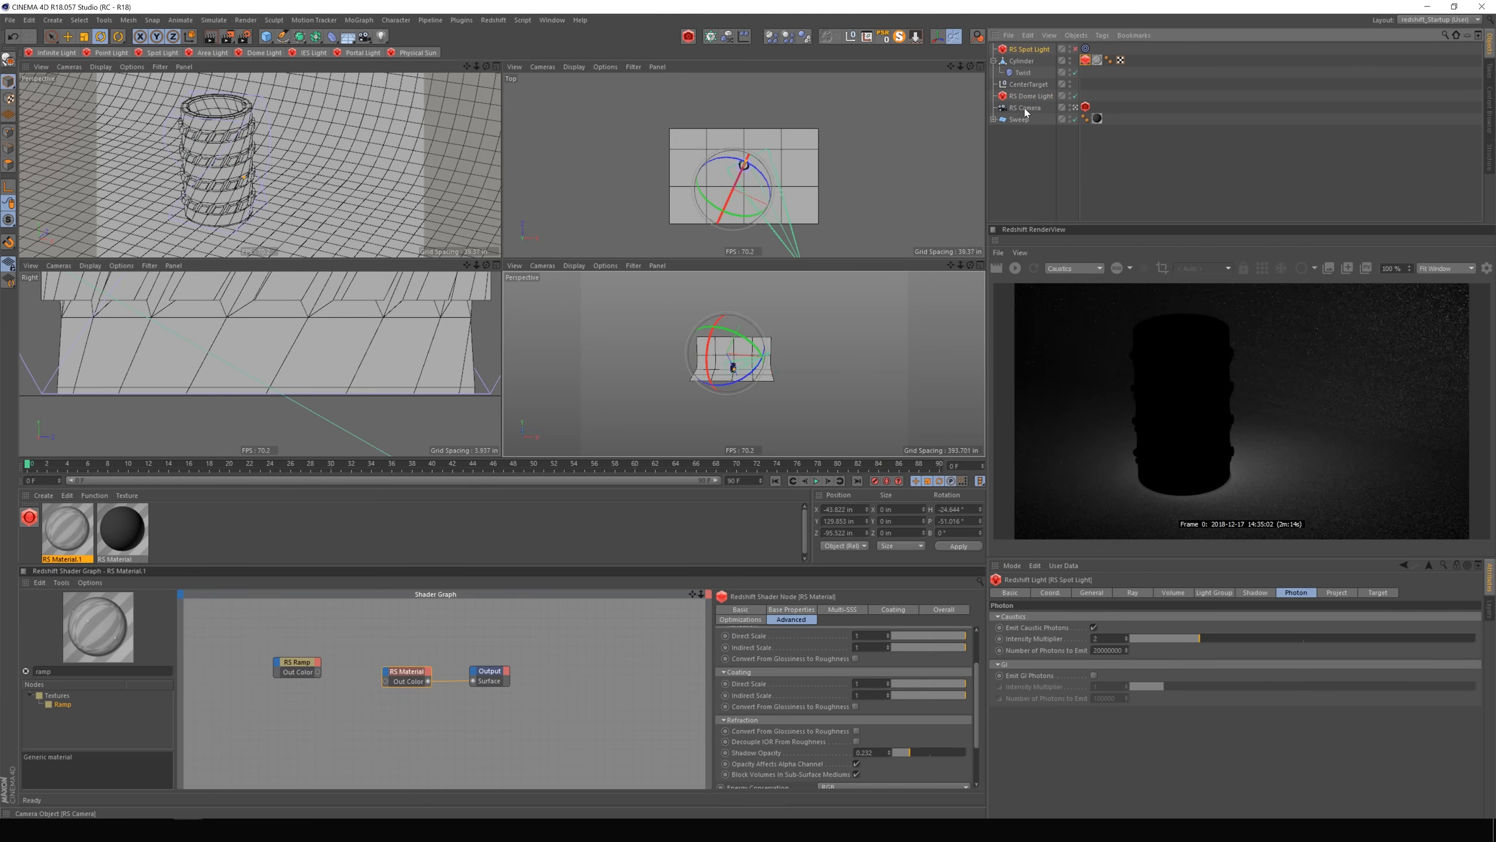
Return the RenderView to the Beauty pass and render with the dome light's caustic photon emission turned off.
left_click(1086, 268)
left_click(1068, 276)
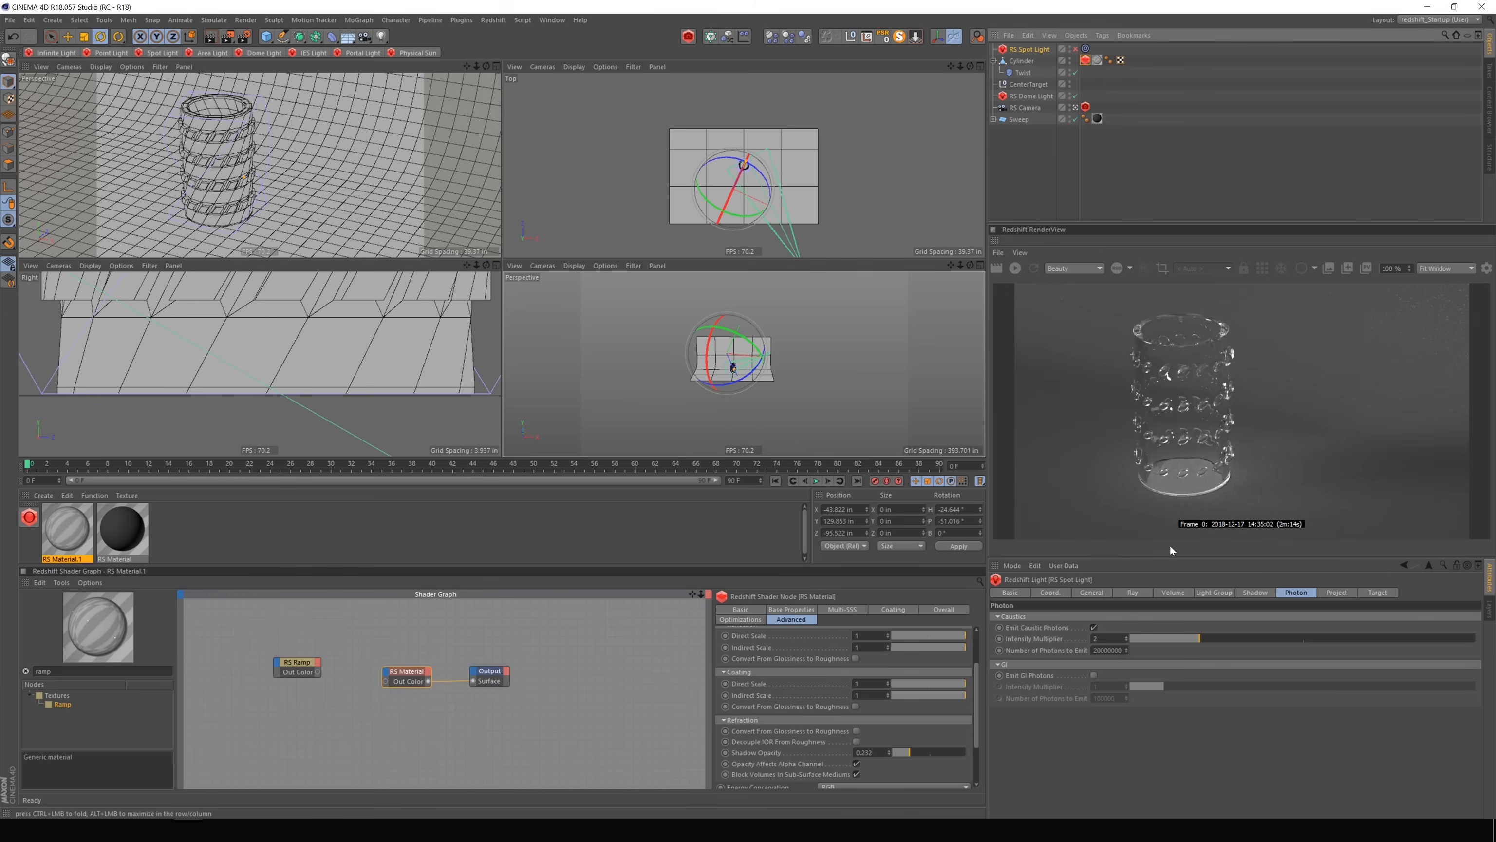
left_click(1036, 96)
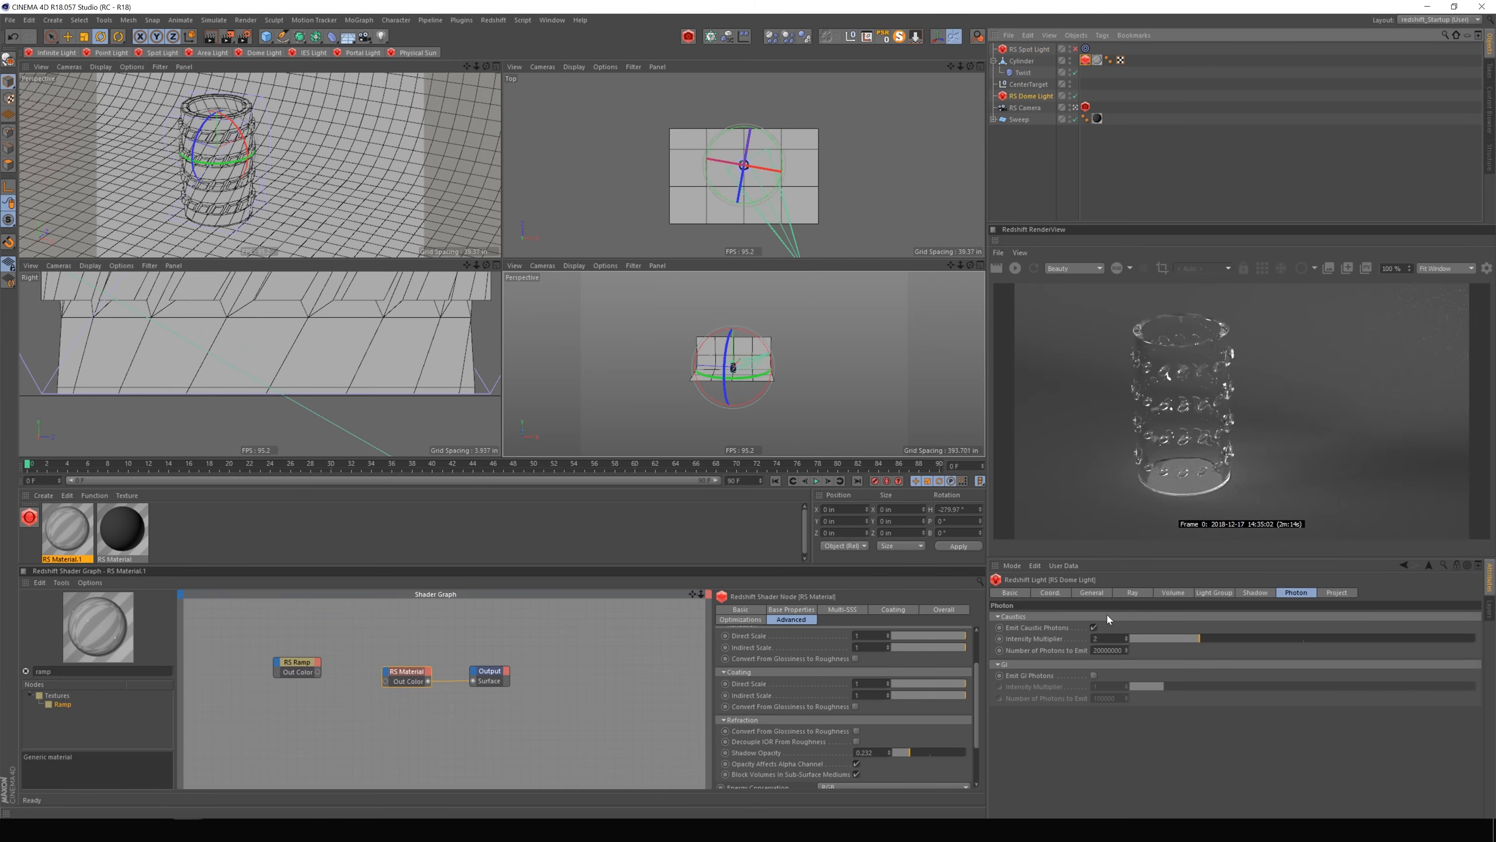
left_click(1094, 627)
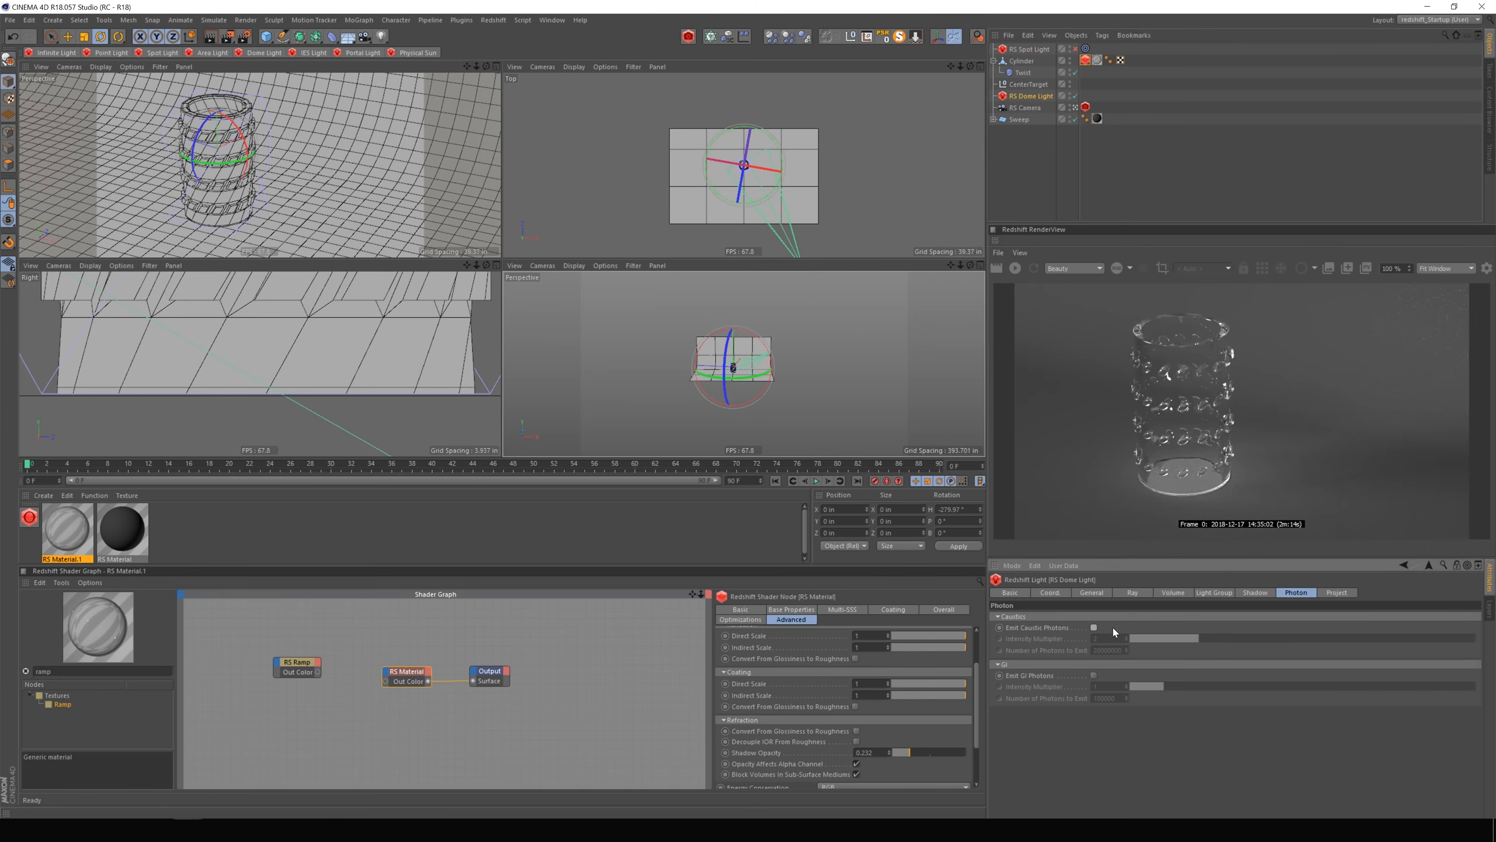
left_click(1015, 269)
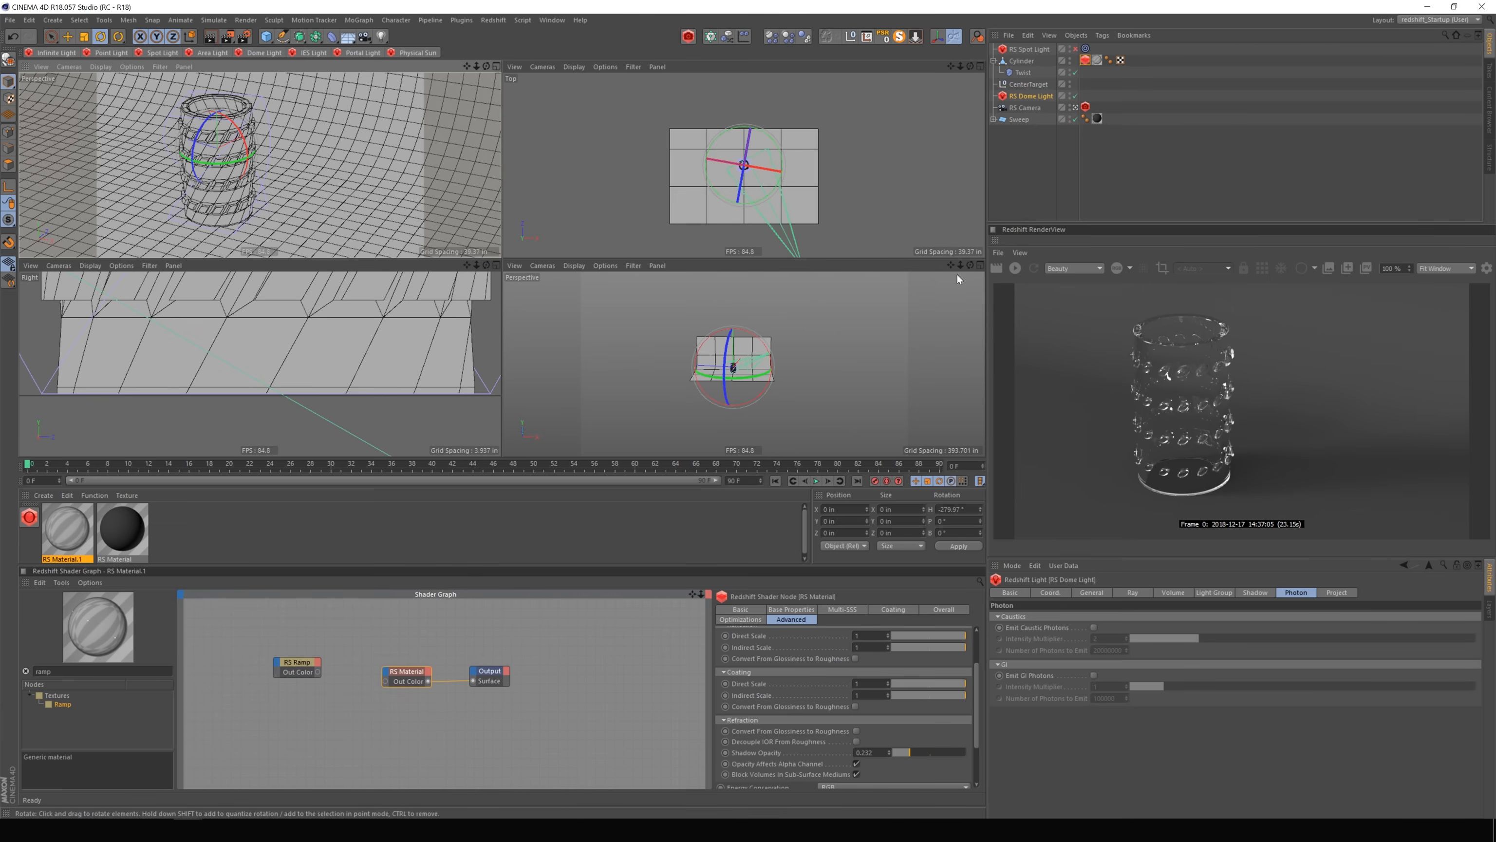
Orbit the perspective view to see the cylinder on the backdrop from above and preview that view with an interactive render.
mouse_move(967, 264)
left_mouse_down()
mouse_move(1051, 291)
mouse_move(1033, 269)
mouse_move(922, 258)
mouse_move(973, 266)
mouse_move(970, 292)
mouse_move(953, 219)
mouse_move(945, 271)
left_mouse_up()
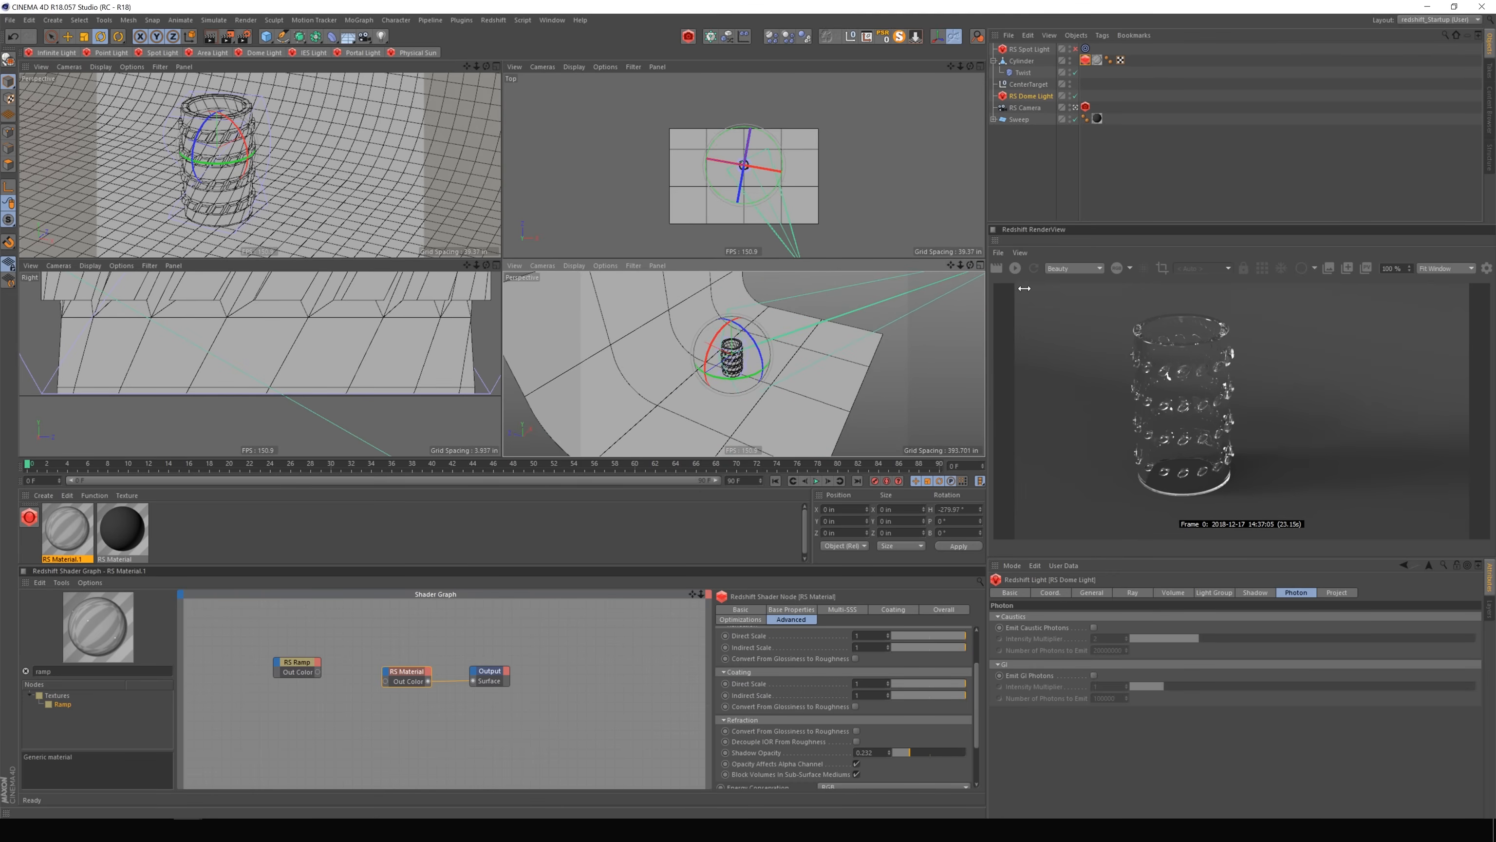
left_click(1015, 268)
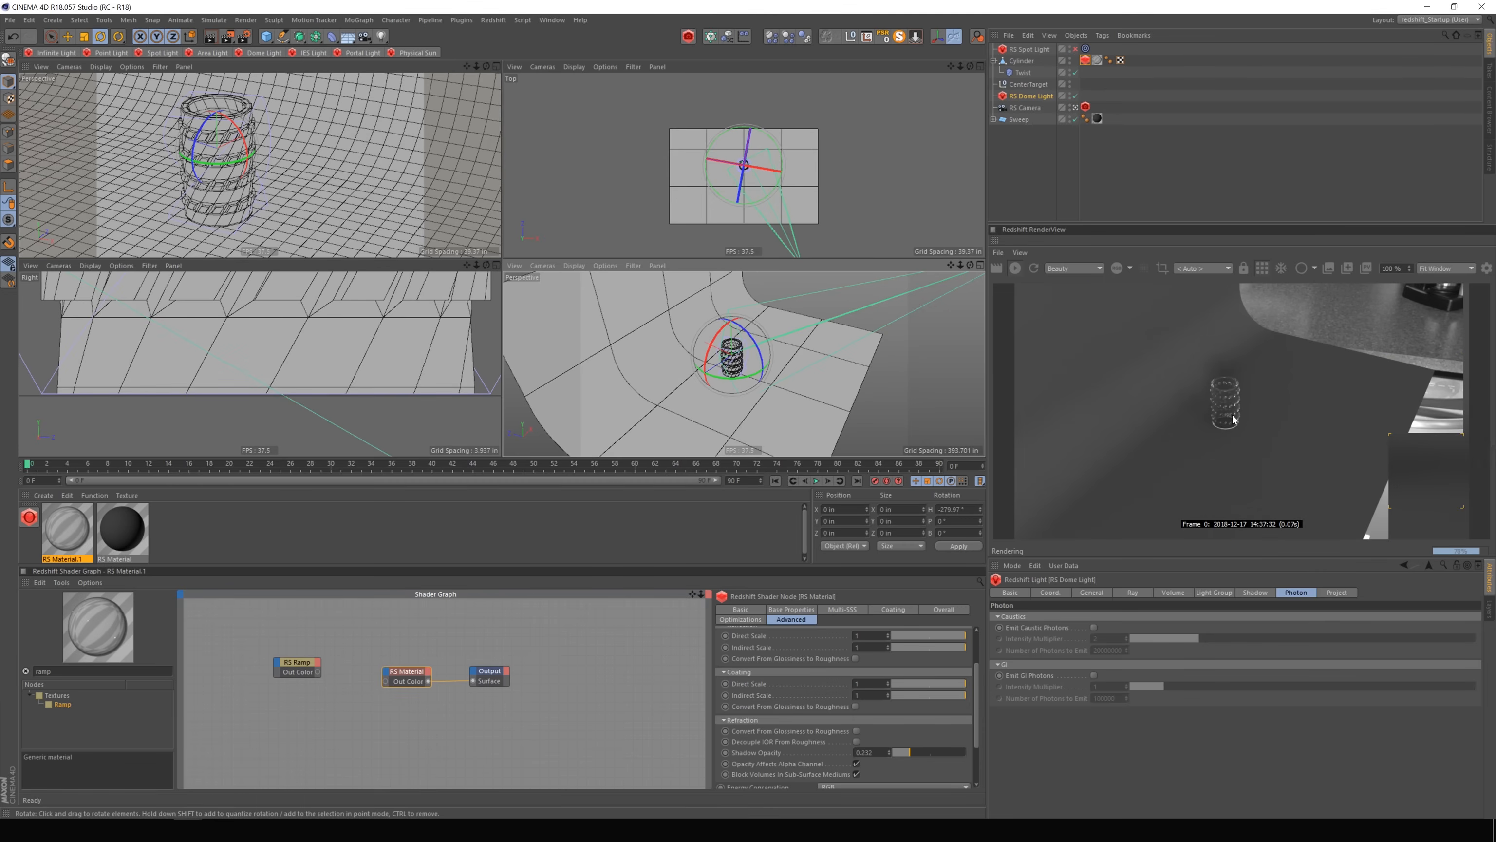
left_click(1017, 267)
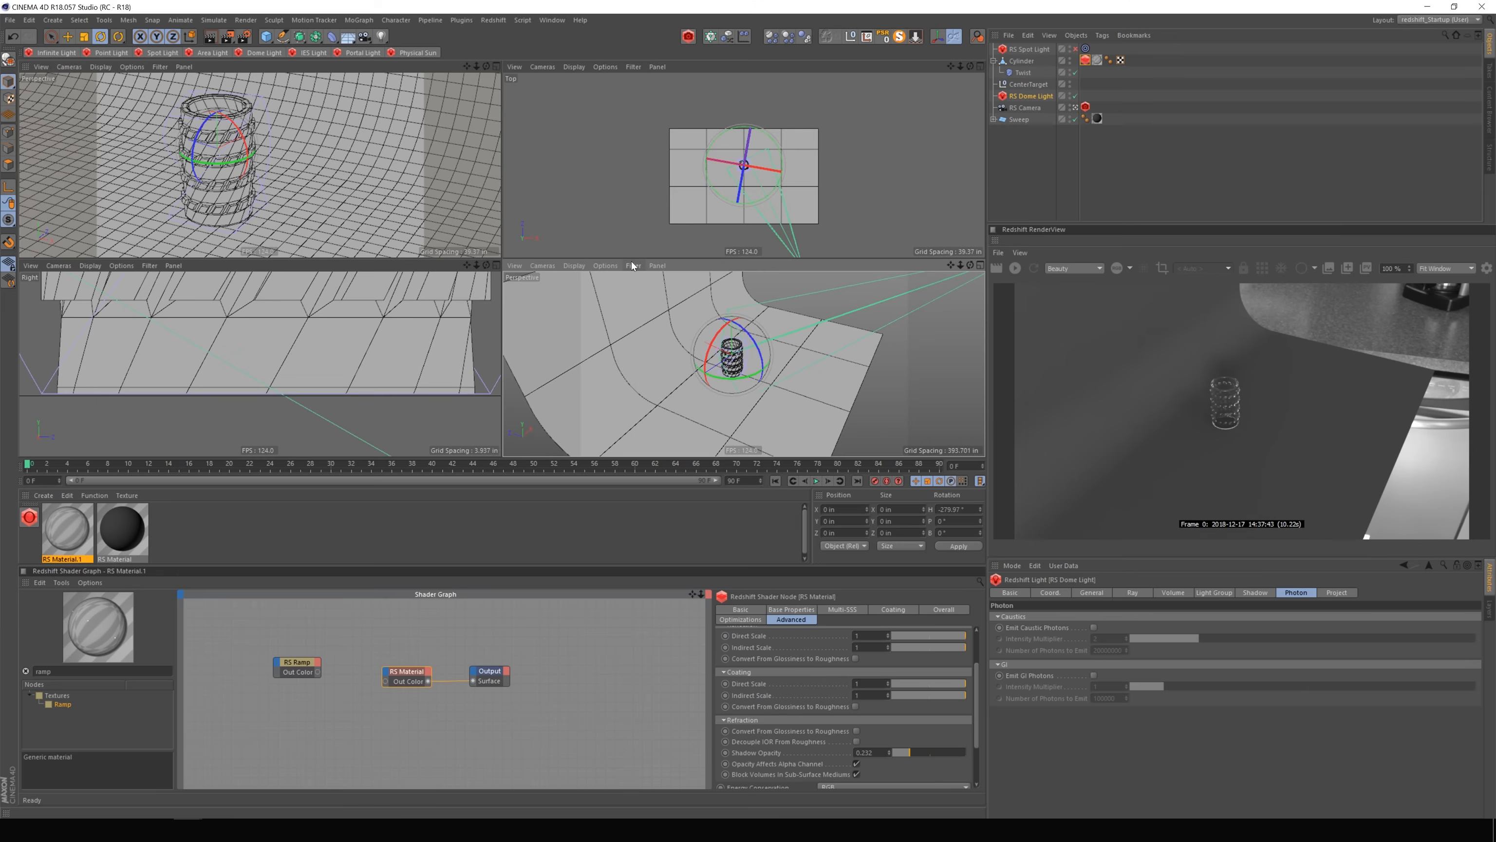
Add a Redshift spot light named Caustics_Only and move it along Z to about -174 in.
left_click(166, 50)
double_click(1024, 51)
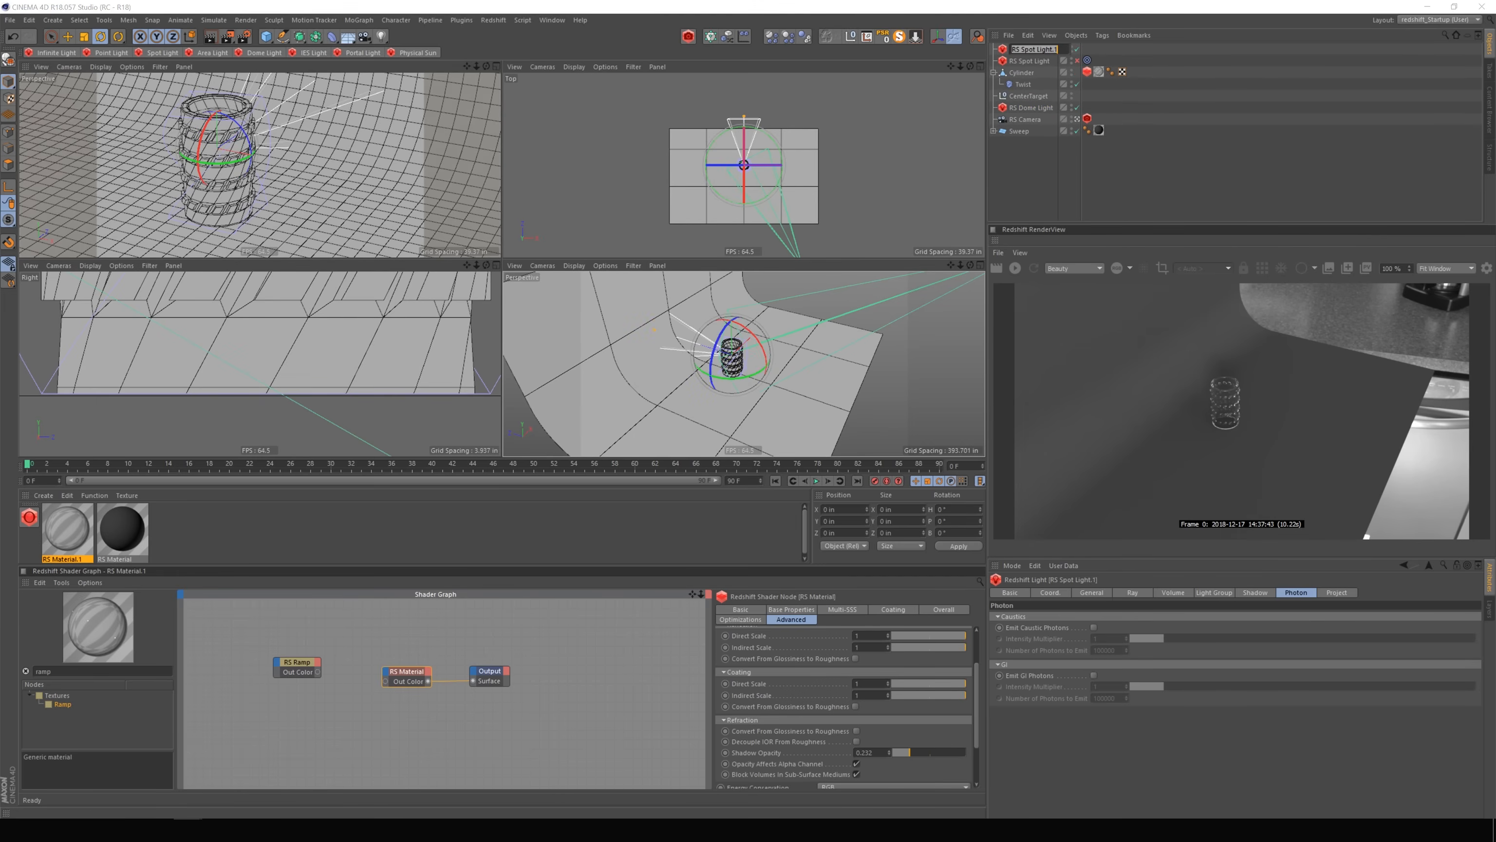
type("Caustics_Only")
key("Return")
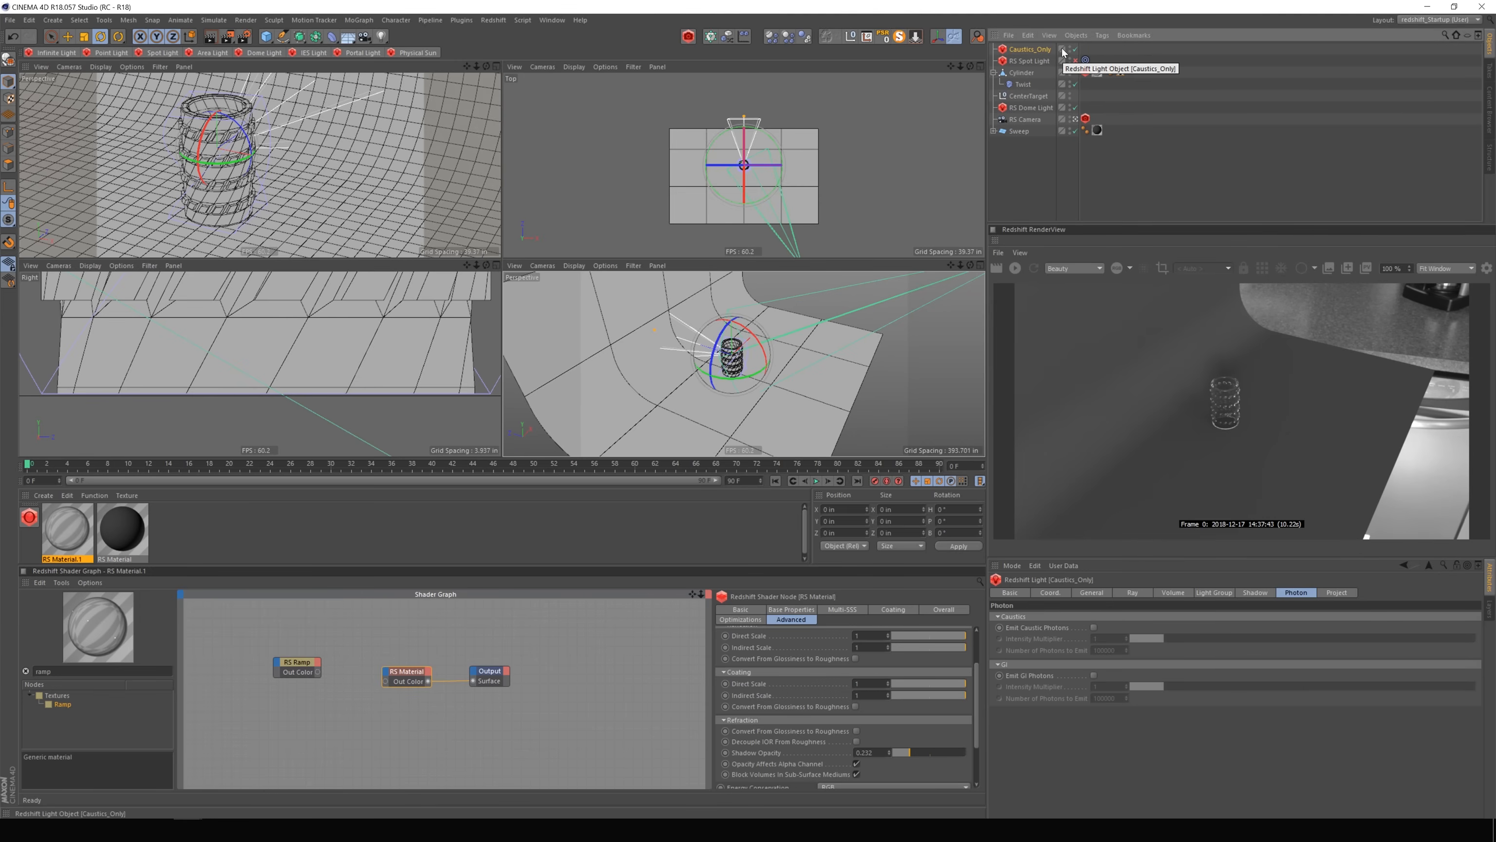
key("e")
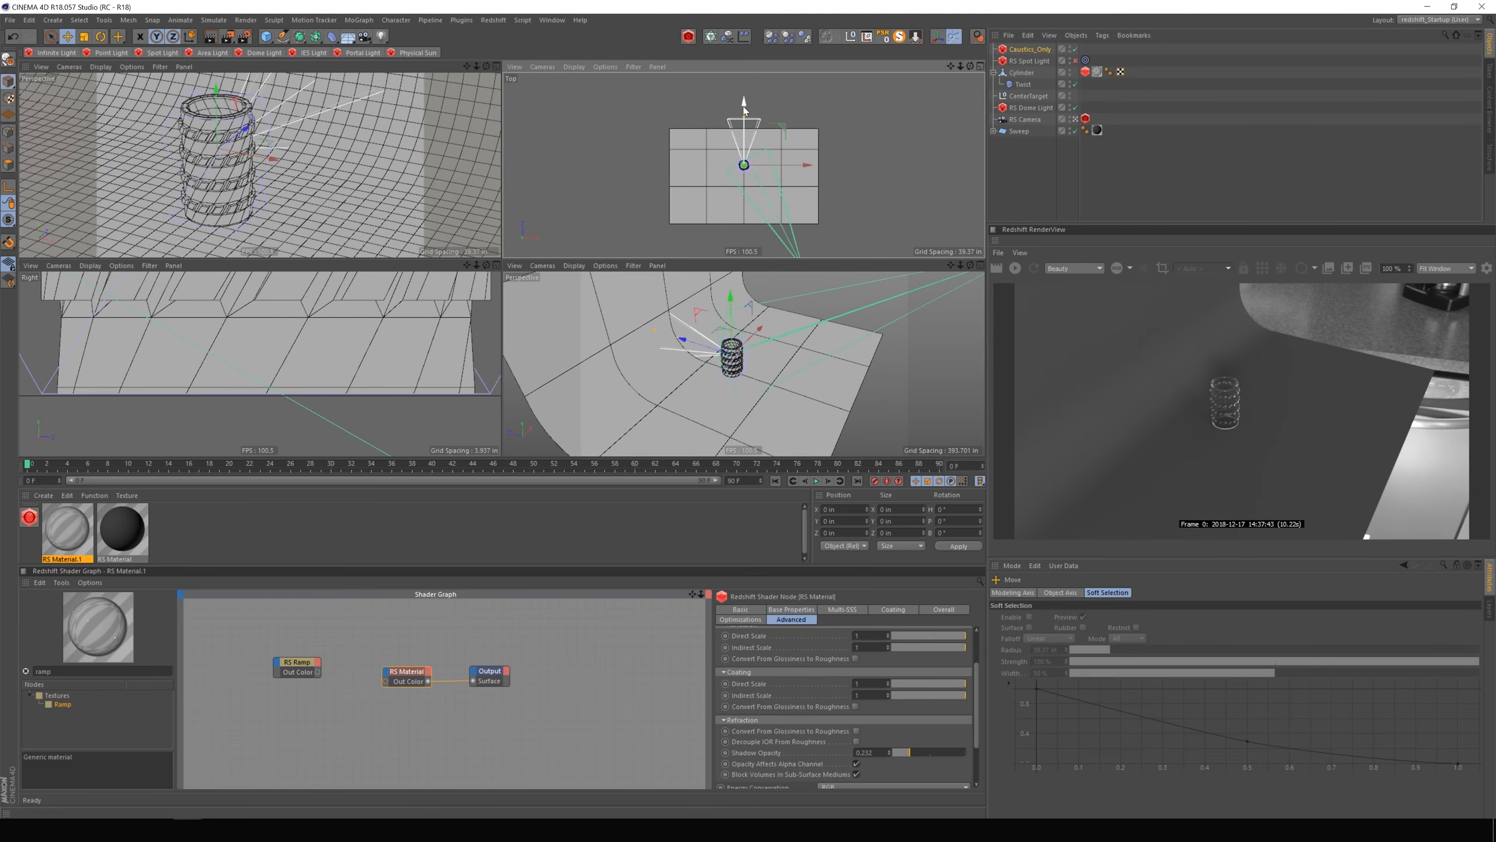
left_click_drag(744, 104, 744, 149)
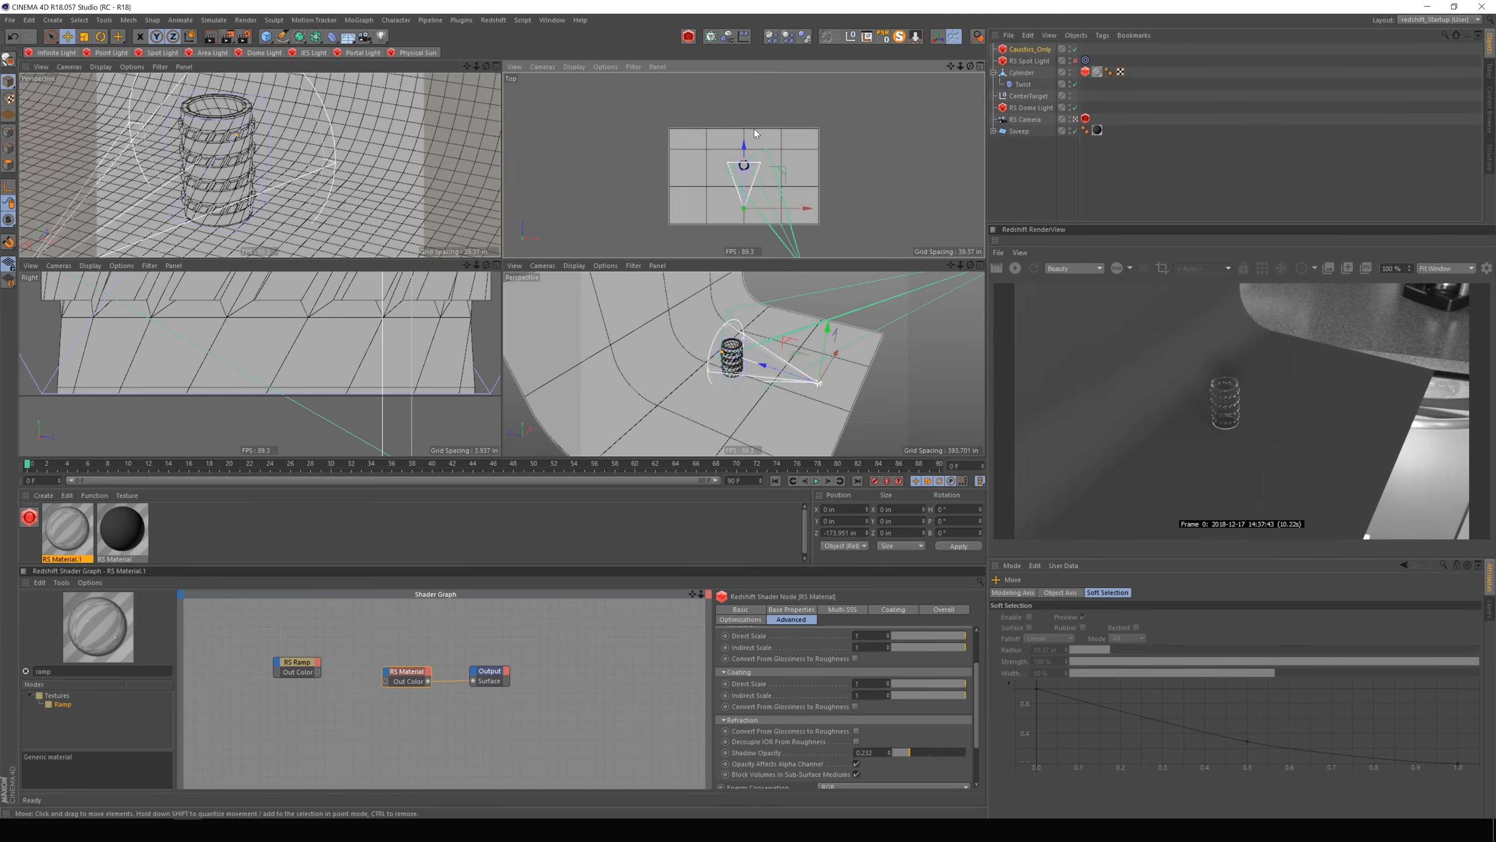
Give the Caustics_Only light a Target tag that aims it at the CenterTarget null.
right_click(1029, 51)
mouse_move(1066, 57)
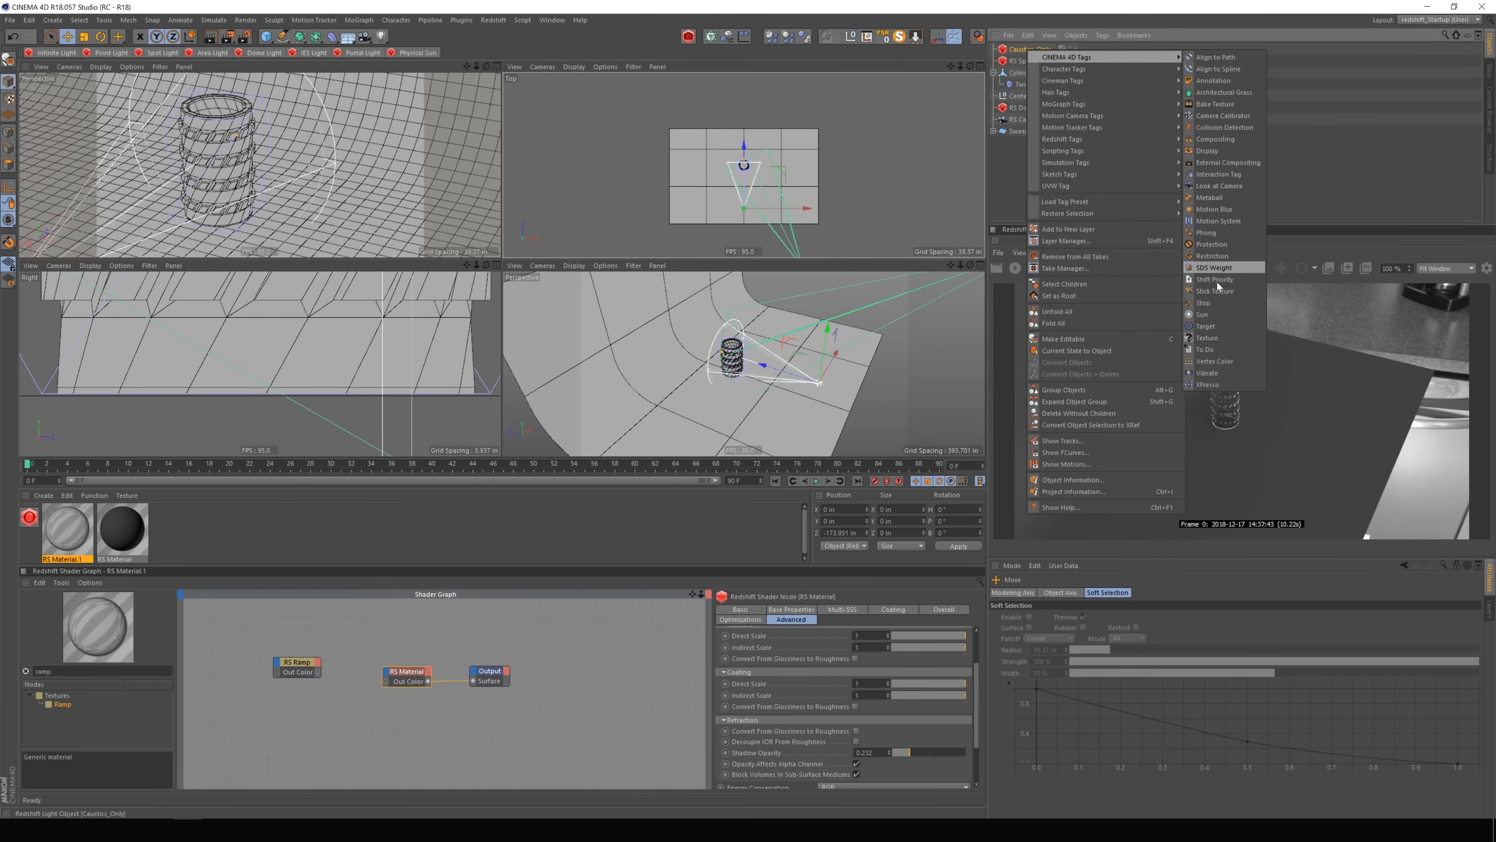
left_click(1208, 326)
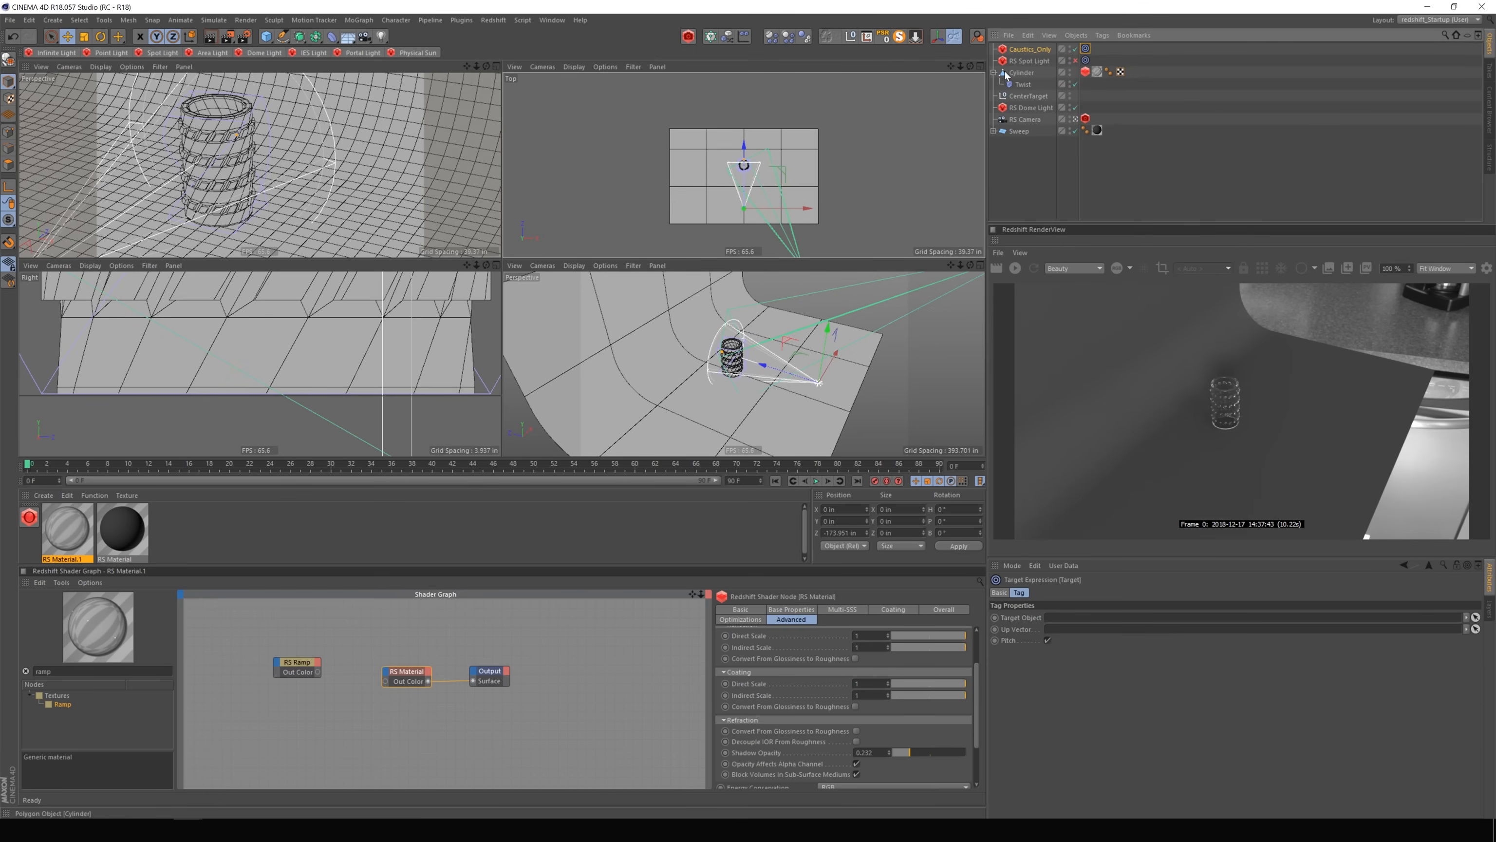
left_click_drag(1029, 96, 1066, 618)
Position the Caustics_Only light diagonally above the glass at about X -127, Y 103, Z -82 in.
left_click(1029, 49)
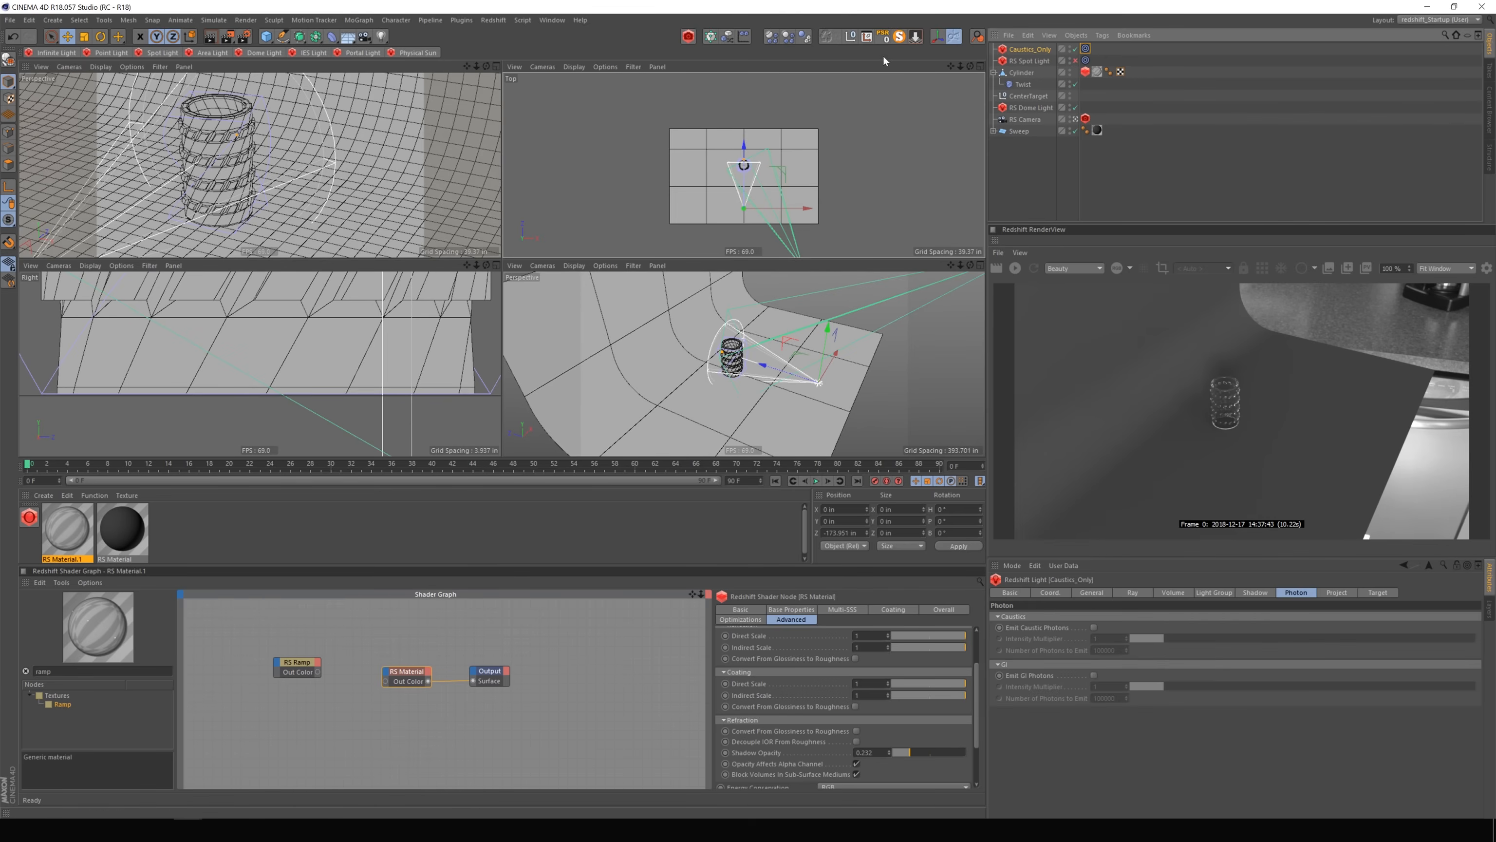
left_click_drag(793, 207, 717, 235)
left_click_drag(734, 172, 750, 160)
left_click_drag(743, 402, 779, 362)
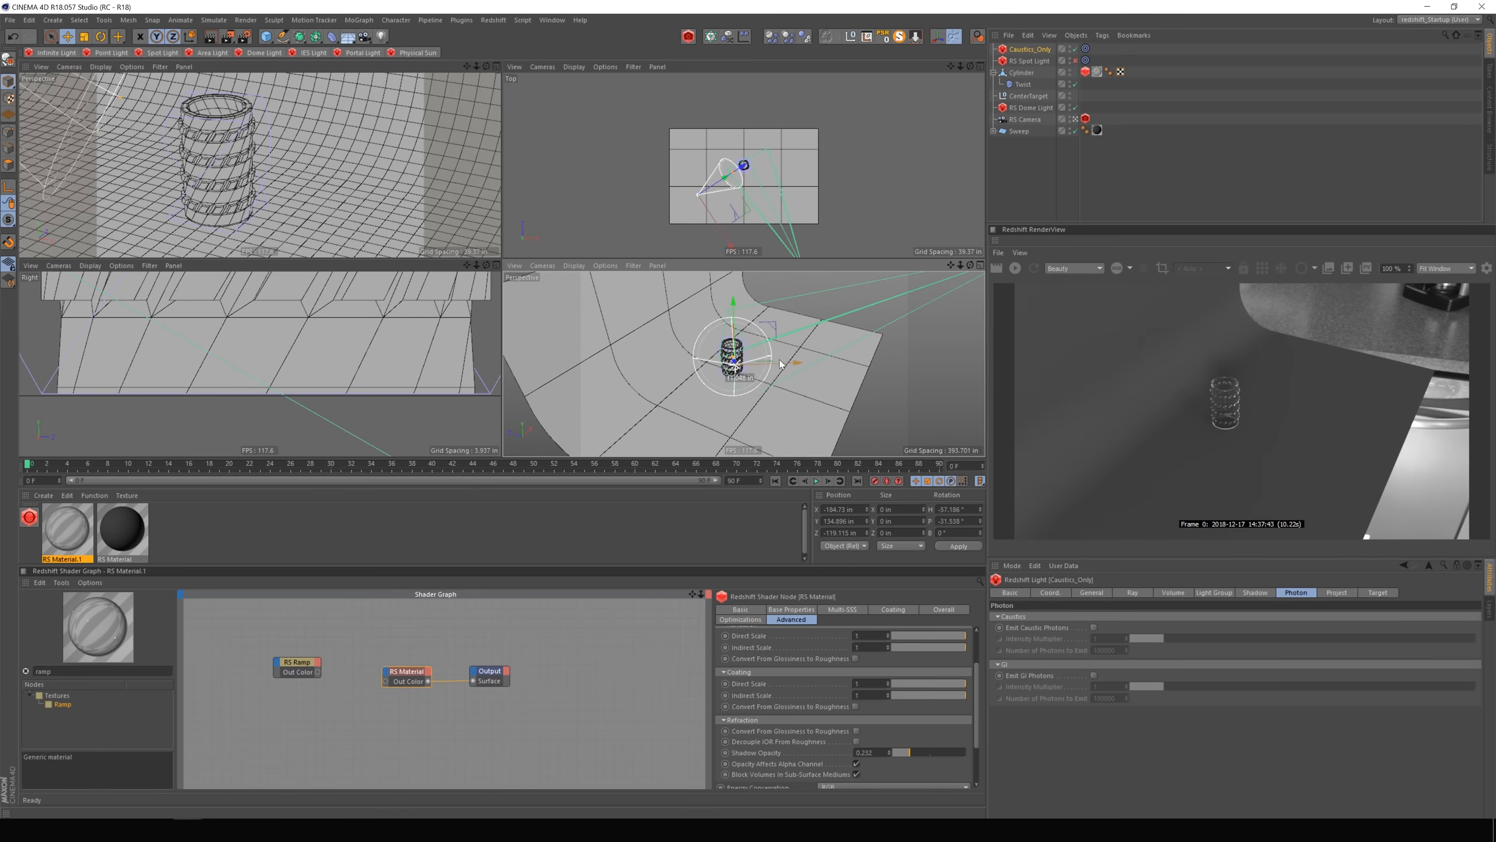
left_click(723, 177)
left_click_drag(723, 180, 759, 166)
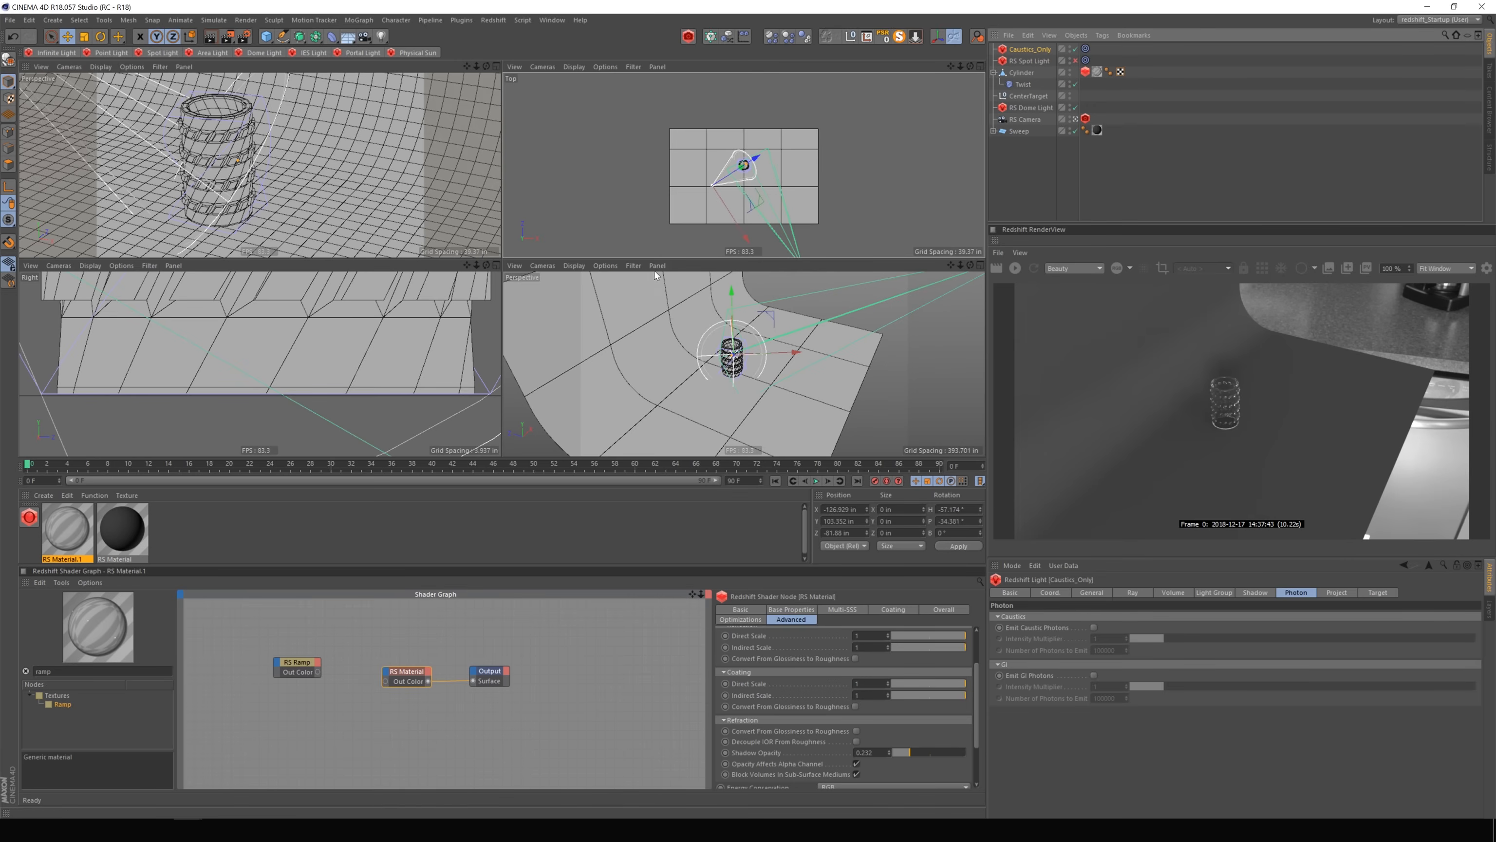
Pull the Caustics_Only light away from the glass to about X -212, Y 173, Z -137 in during an interactive render.
left_click(1015, 268)
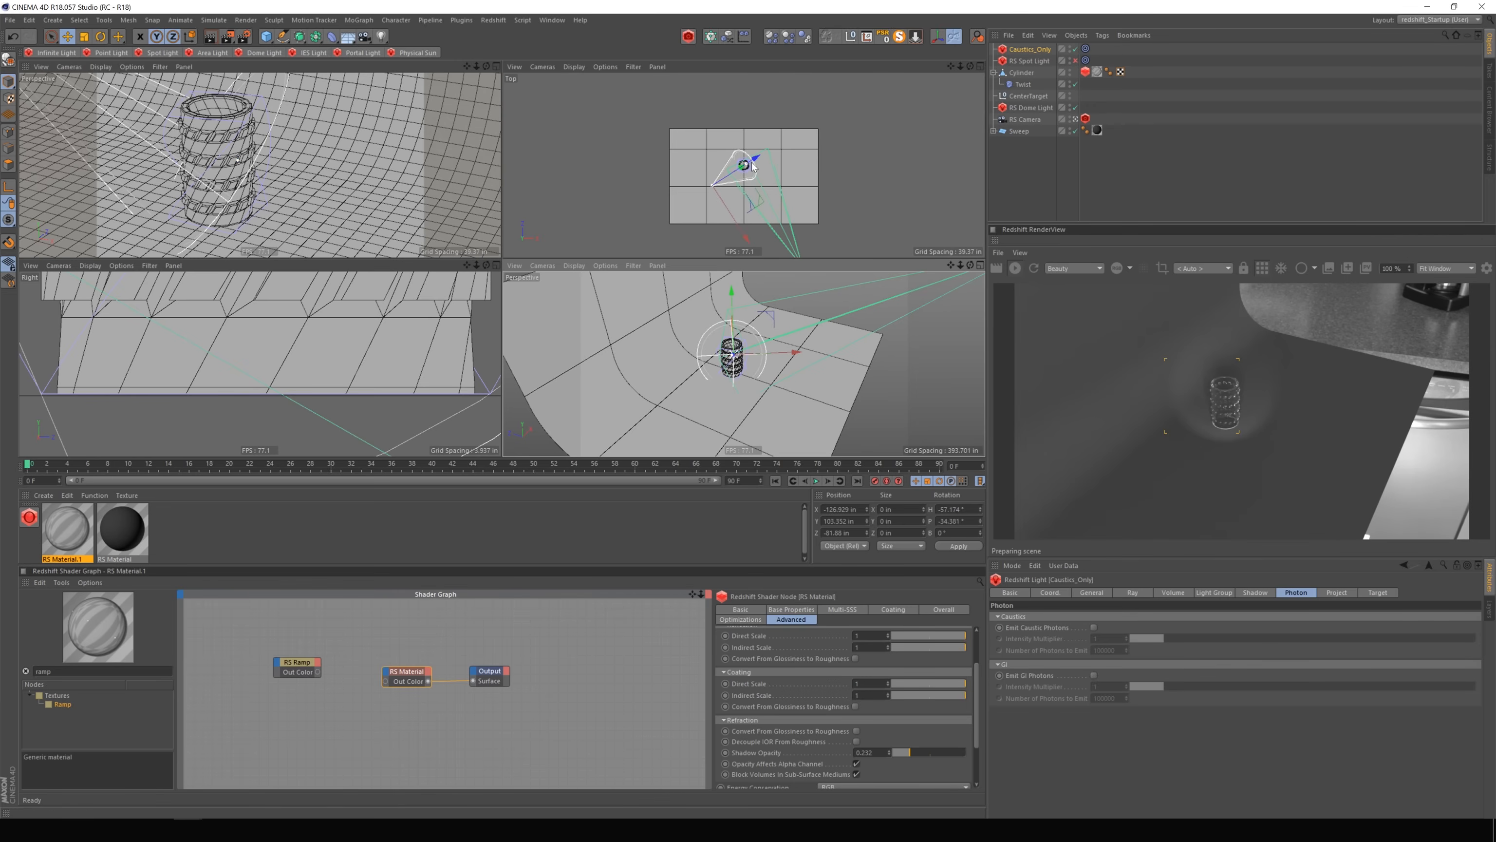
left_click_drag(757, 159, 729, 178)
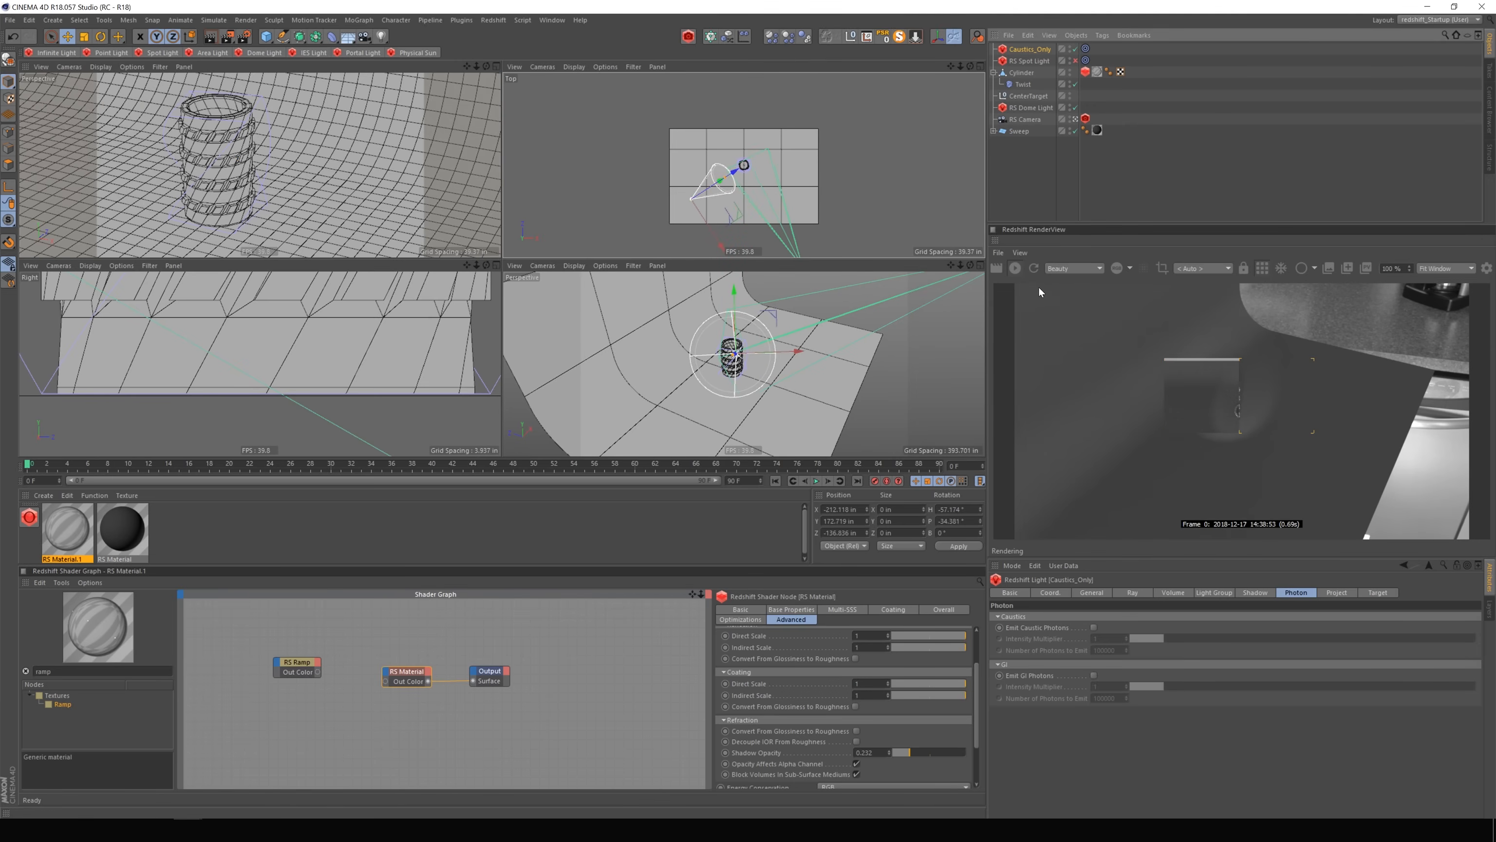
left_click(1015, 268)
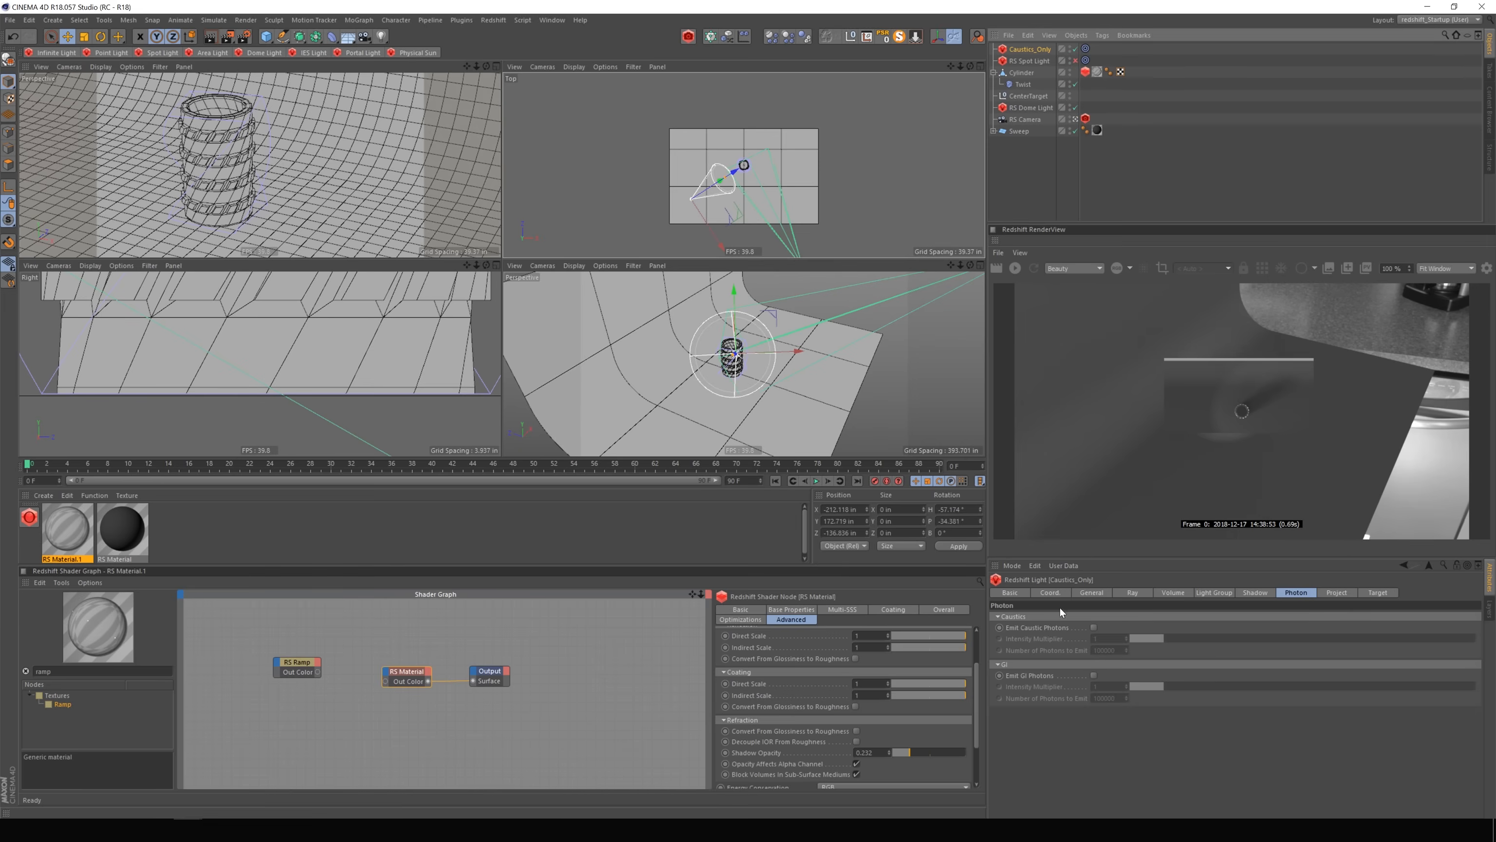
Narrow the Caustics_Only light's cone angle to about 23° and render the glass close up.
left_click(1093, 592)
scroll(1455, 678, "down", 5)
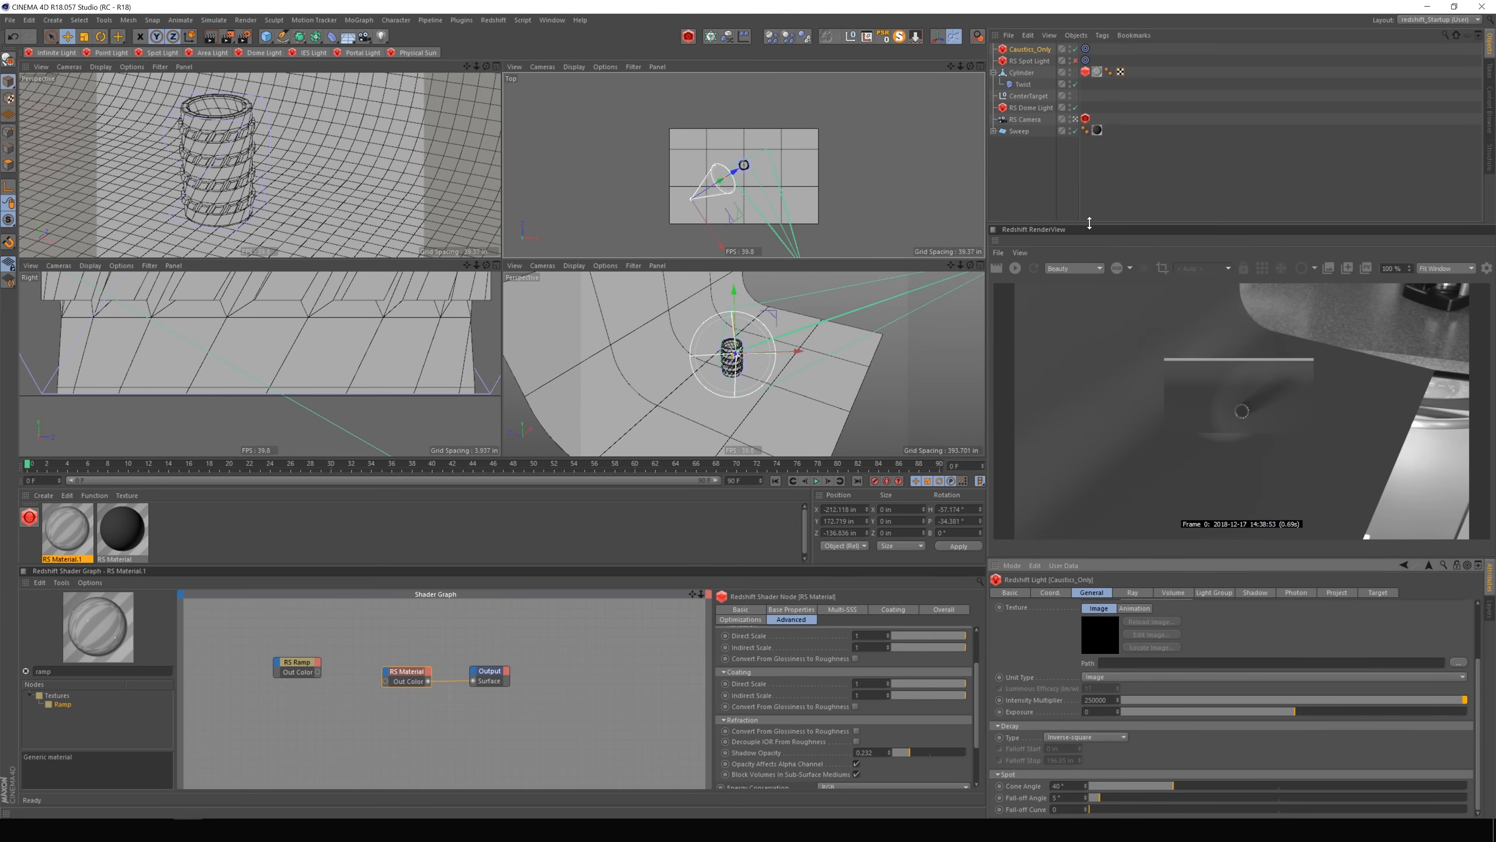
left_click_drag(1173, 786, 1139, 788)
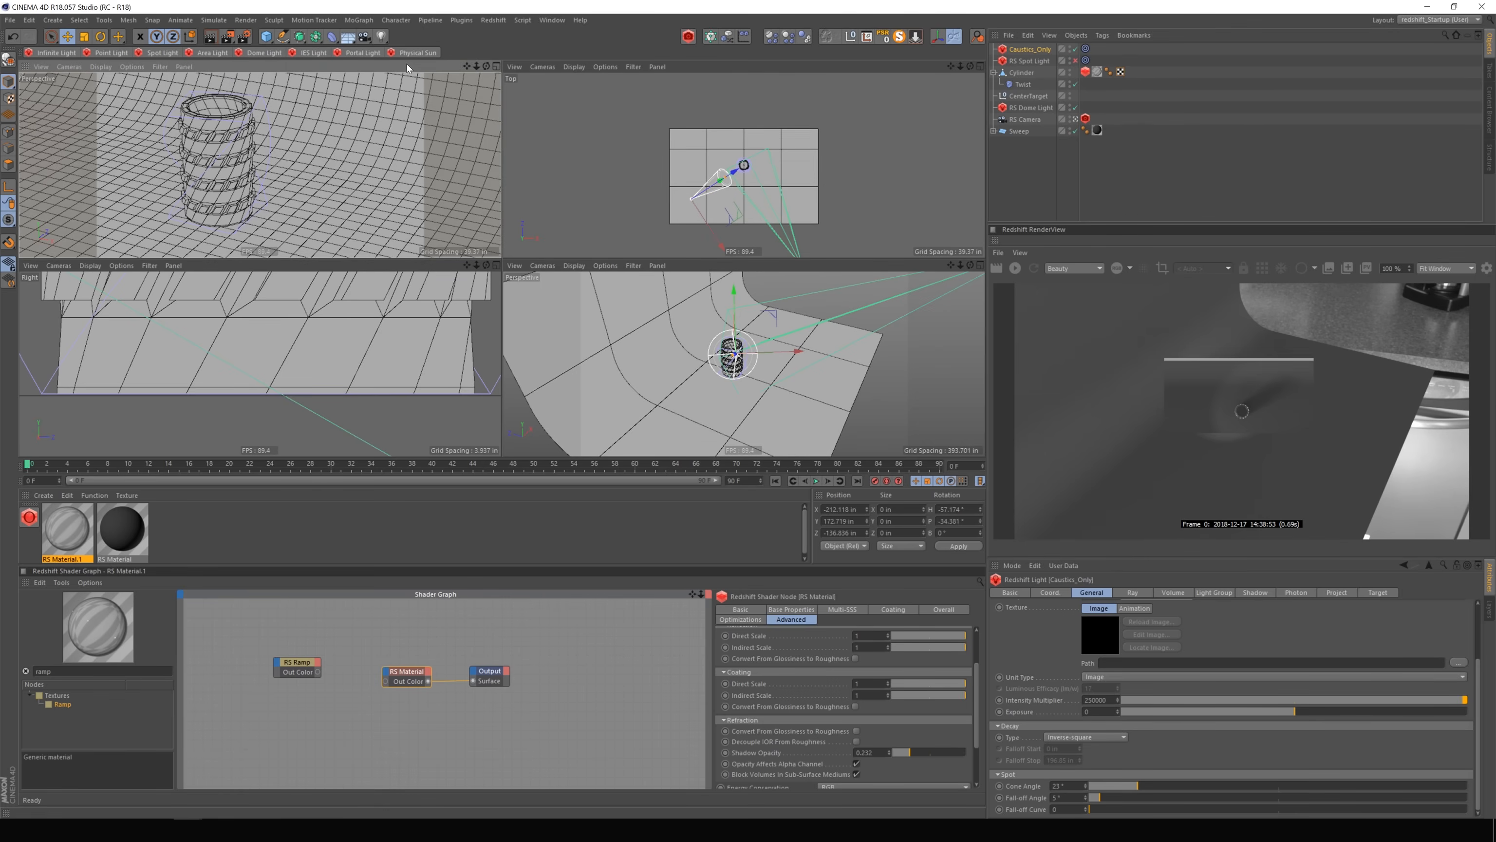
left_click(1018, 270)
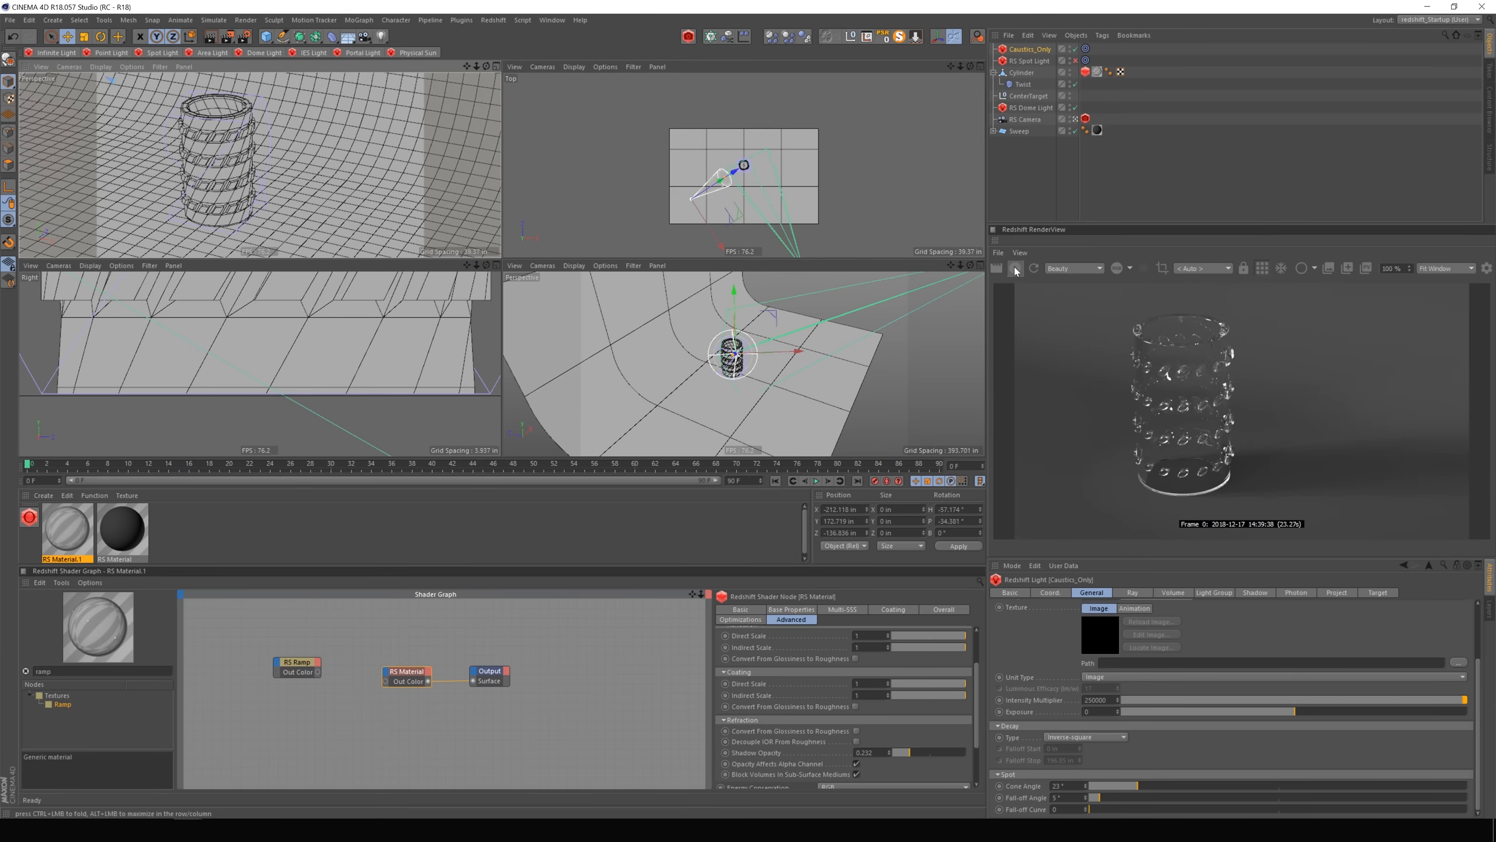
left_click(1015, 269)
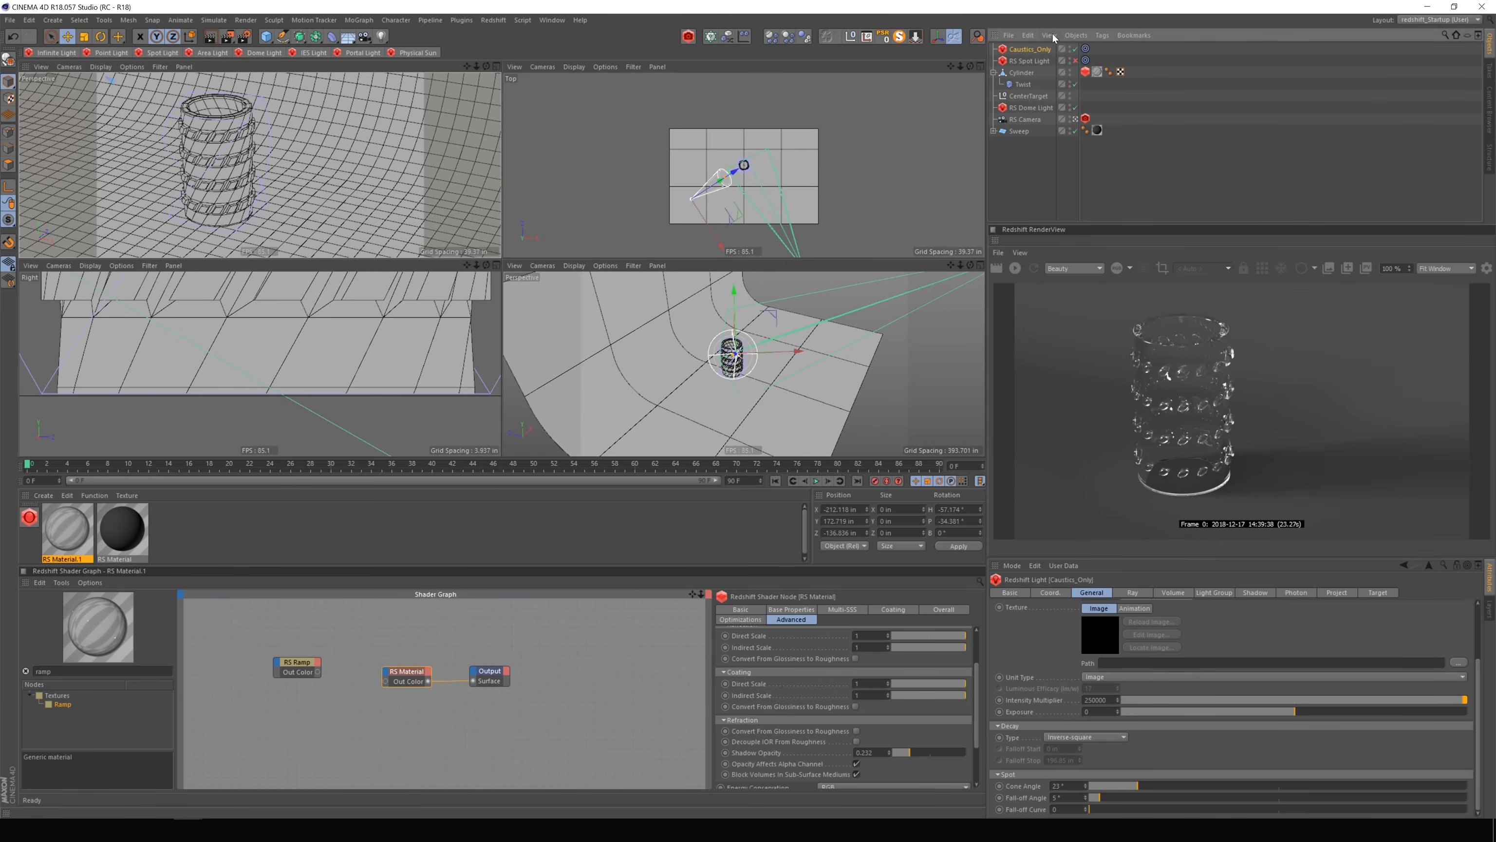
Stop the Caustics_Only light from affecting diffuse and specular, and enable its caustic photons with an intensity multiplier of 2.
left_click(1133, 592)
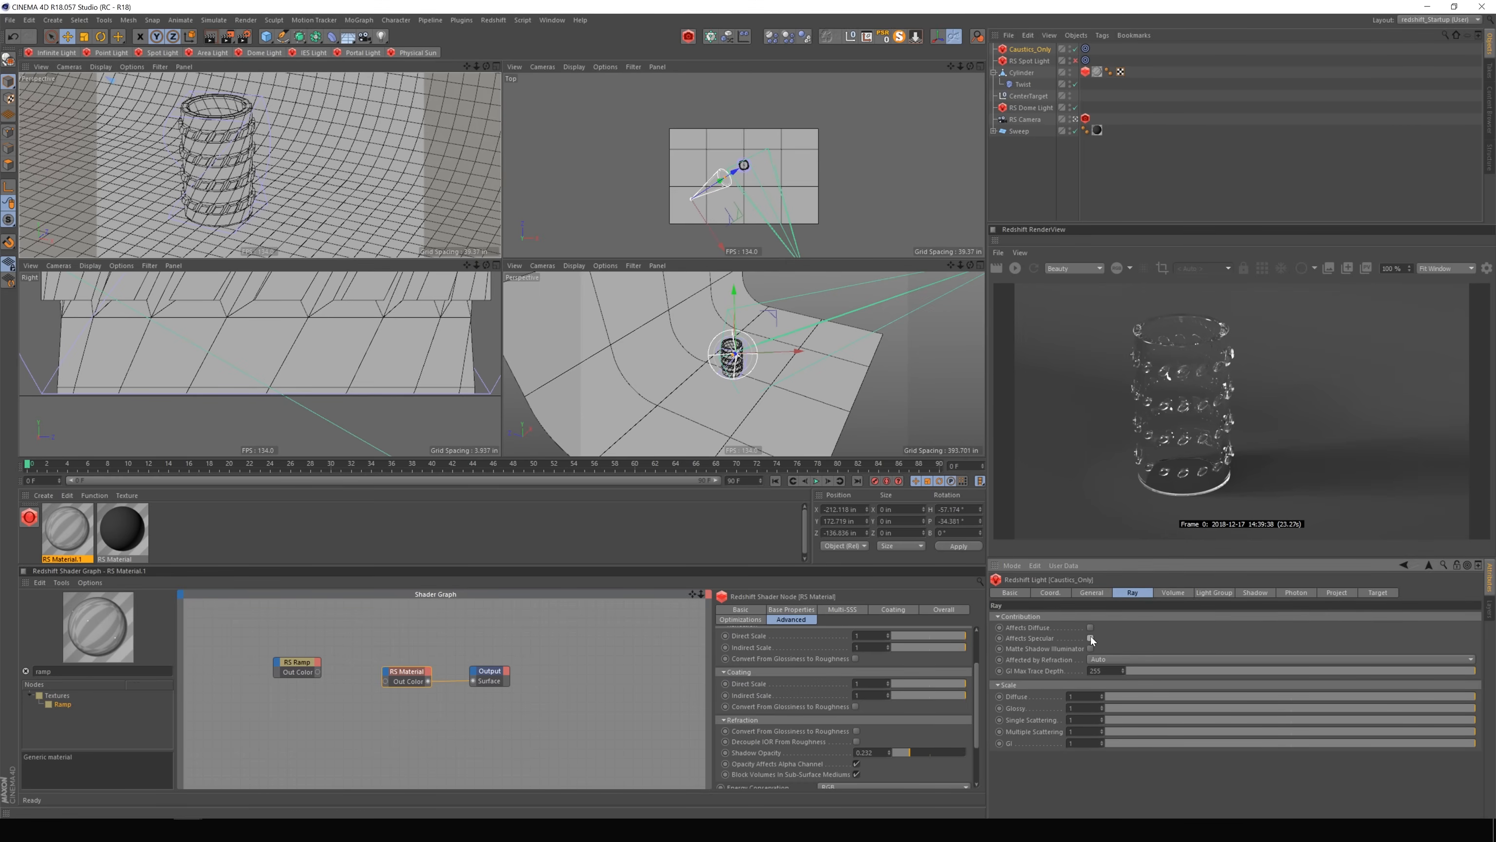
left_click(1296, 592)
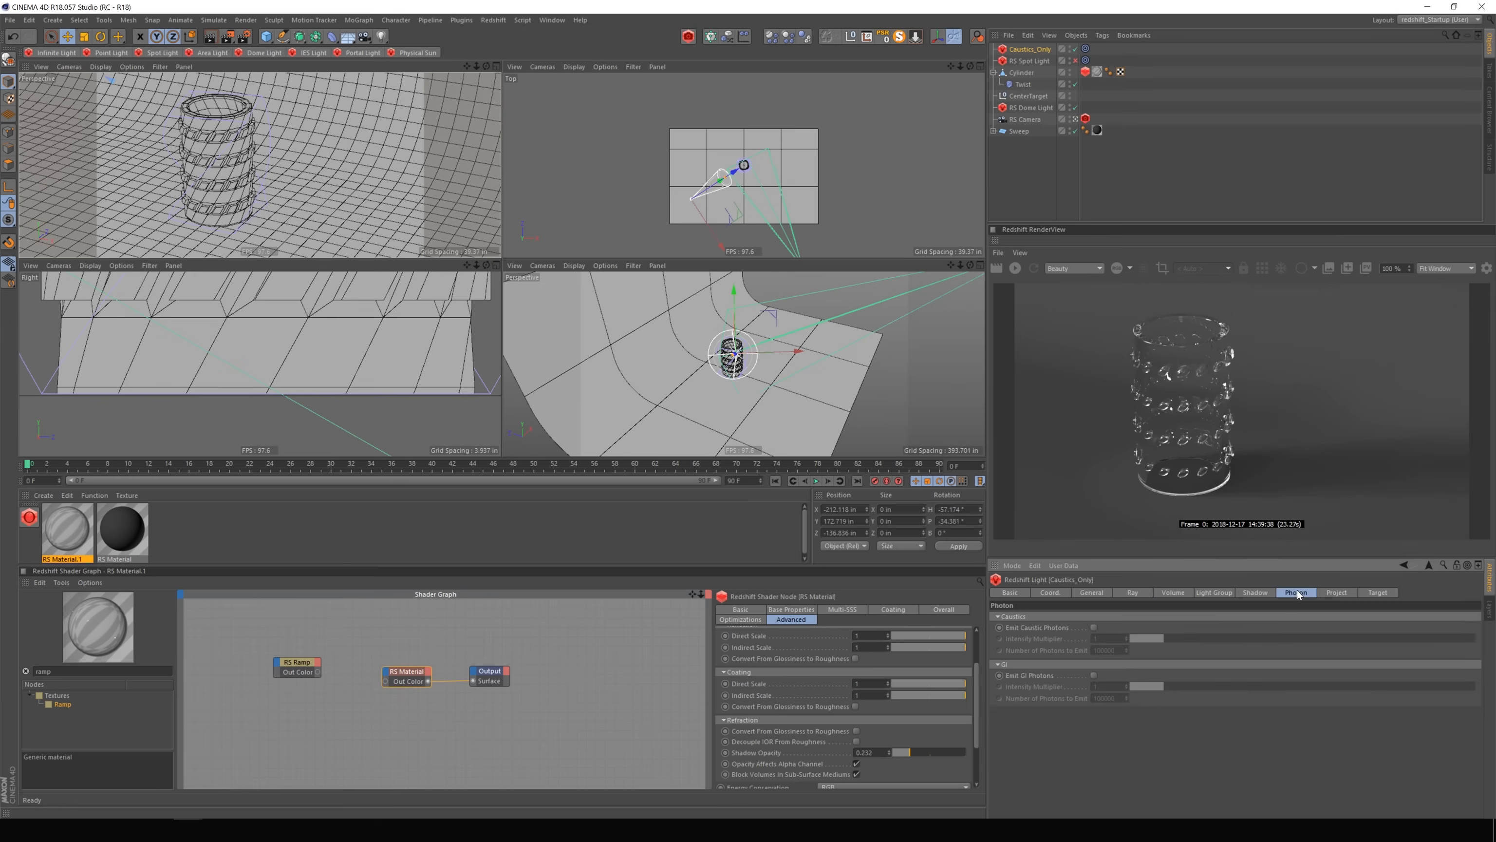
left_click(1093, 627)
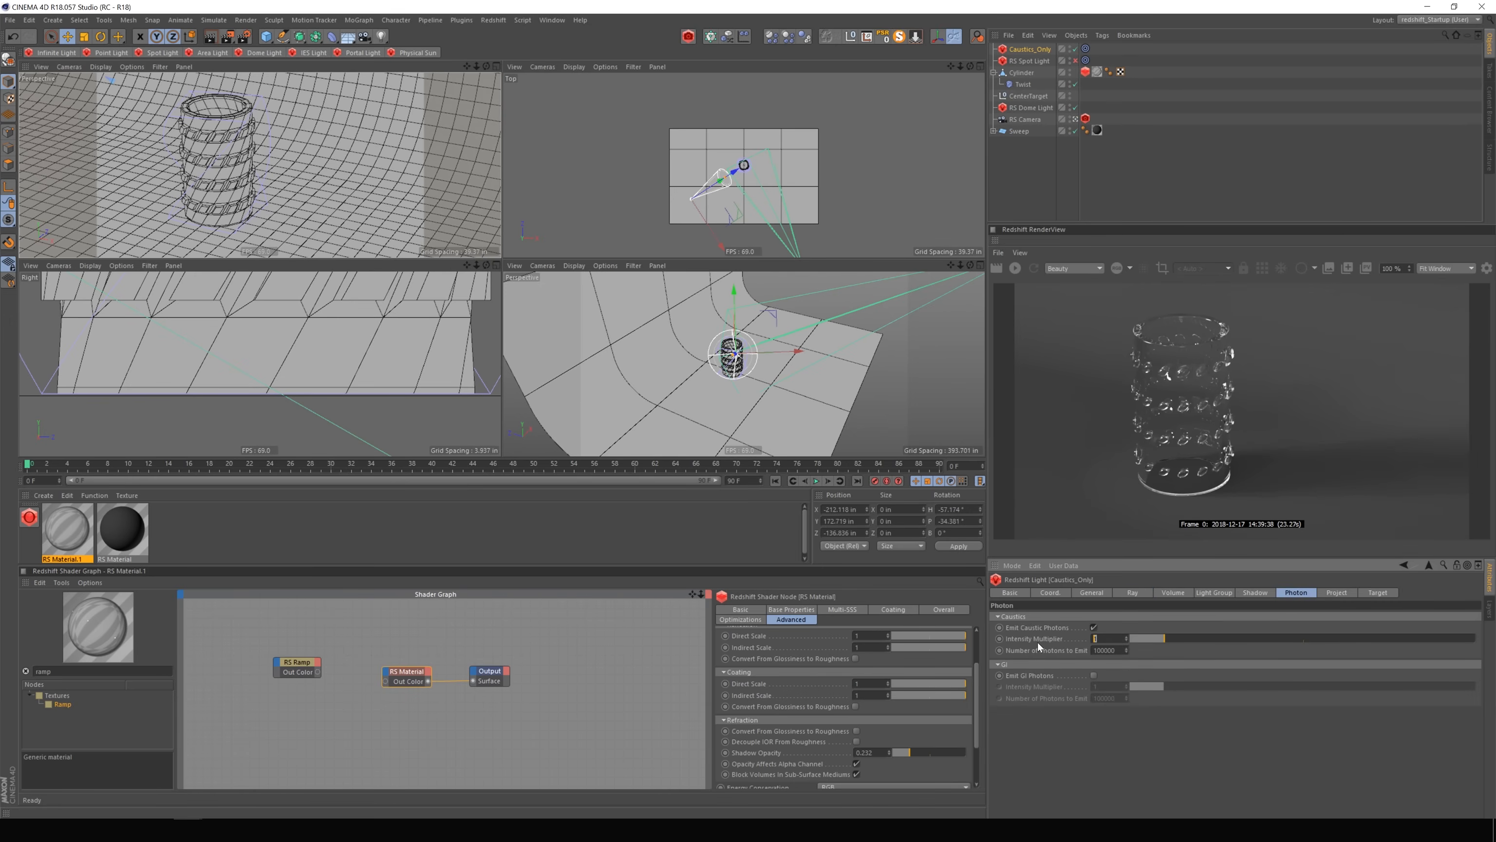
type("2")
key("Tab")
Turn off the Caustics_Only light's caustic photon emission and render the glass without its caustics.
left_click(1093, 627)
left_click(1015, 268)
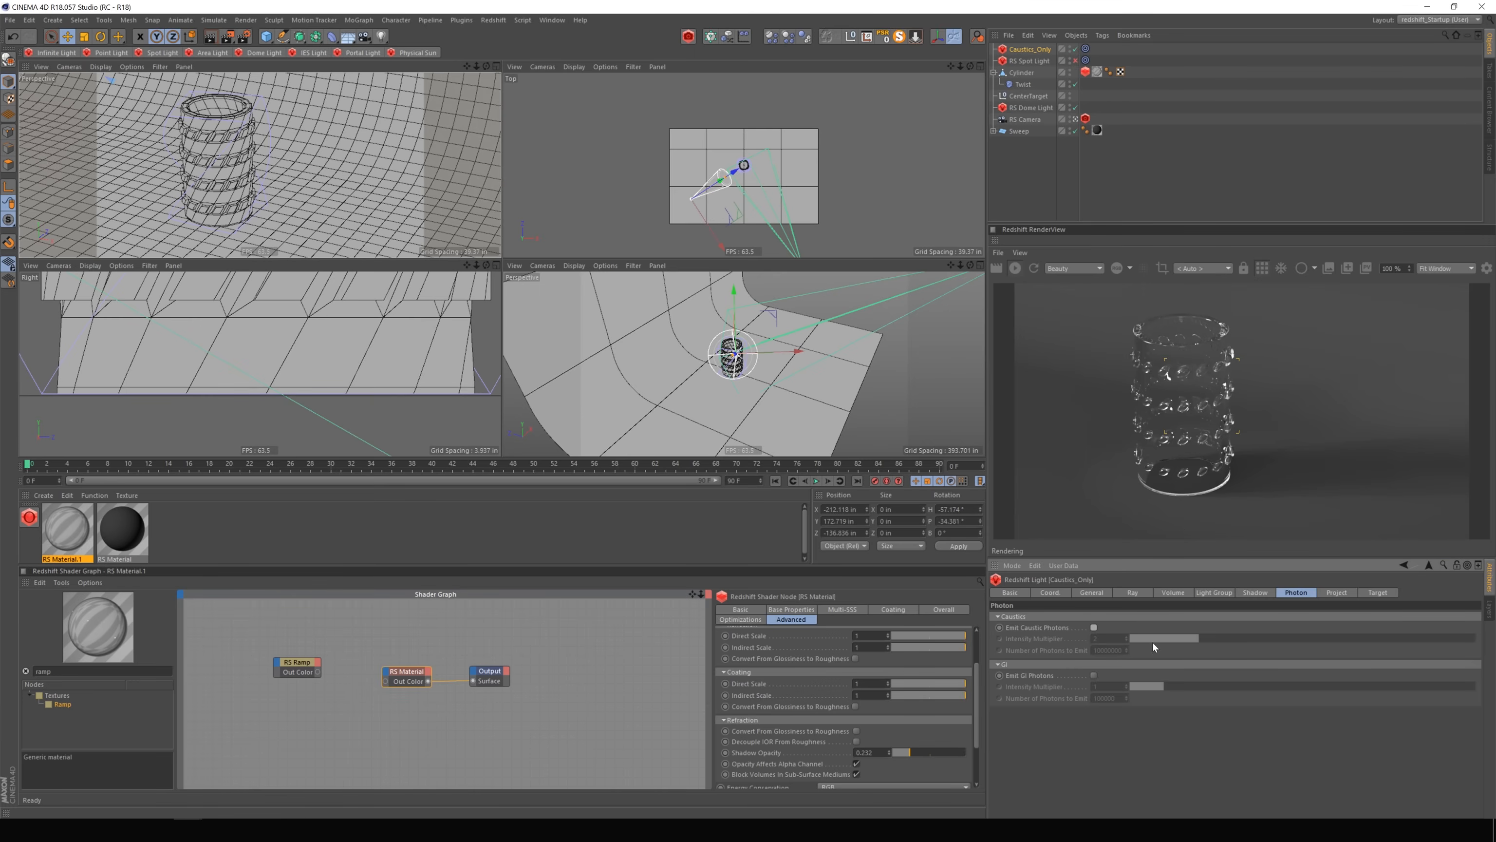
left_click(1132, 592)
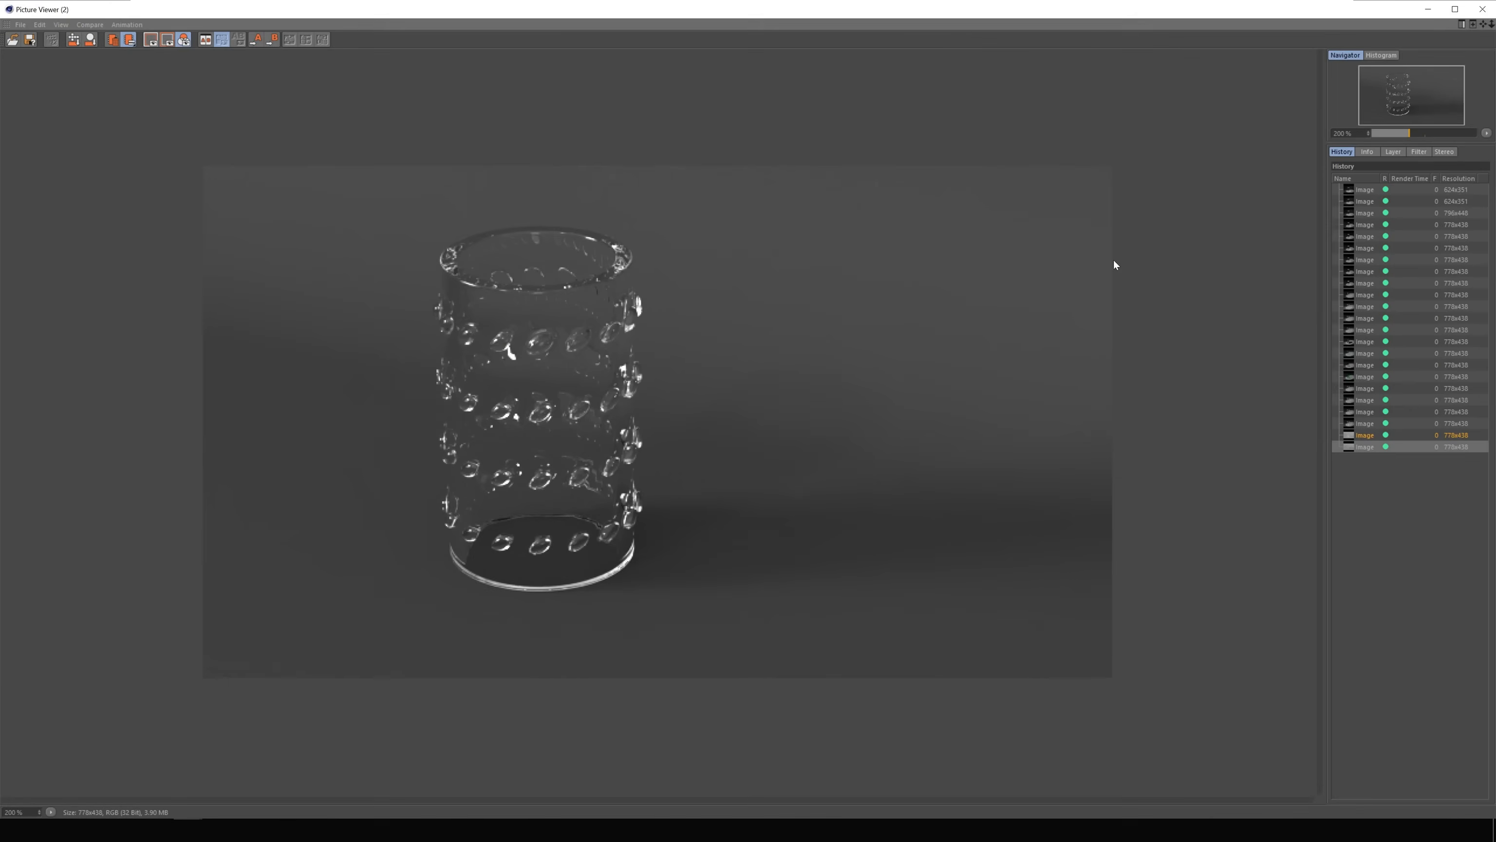
View the glass render without its caustics at 100% zoom in the Picture Viewer.
left_click(51, 811)
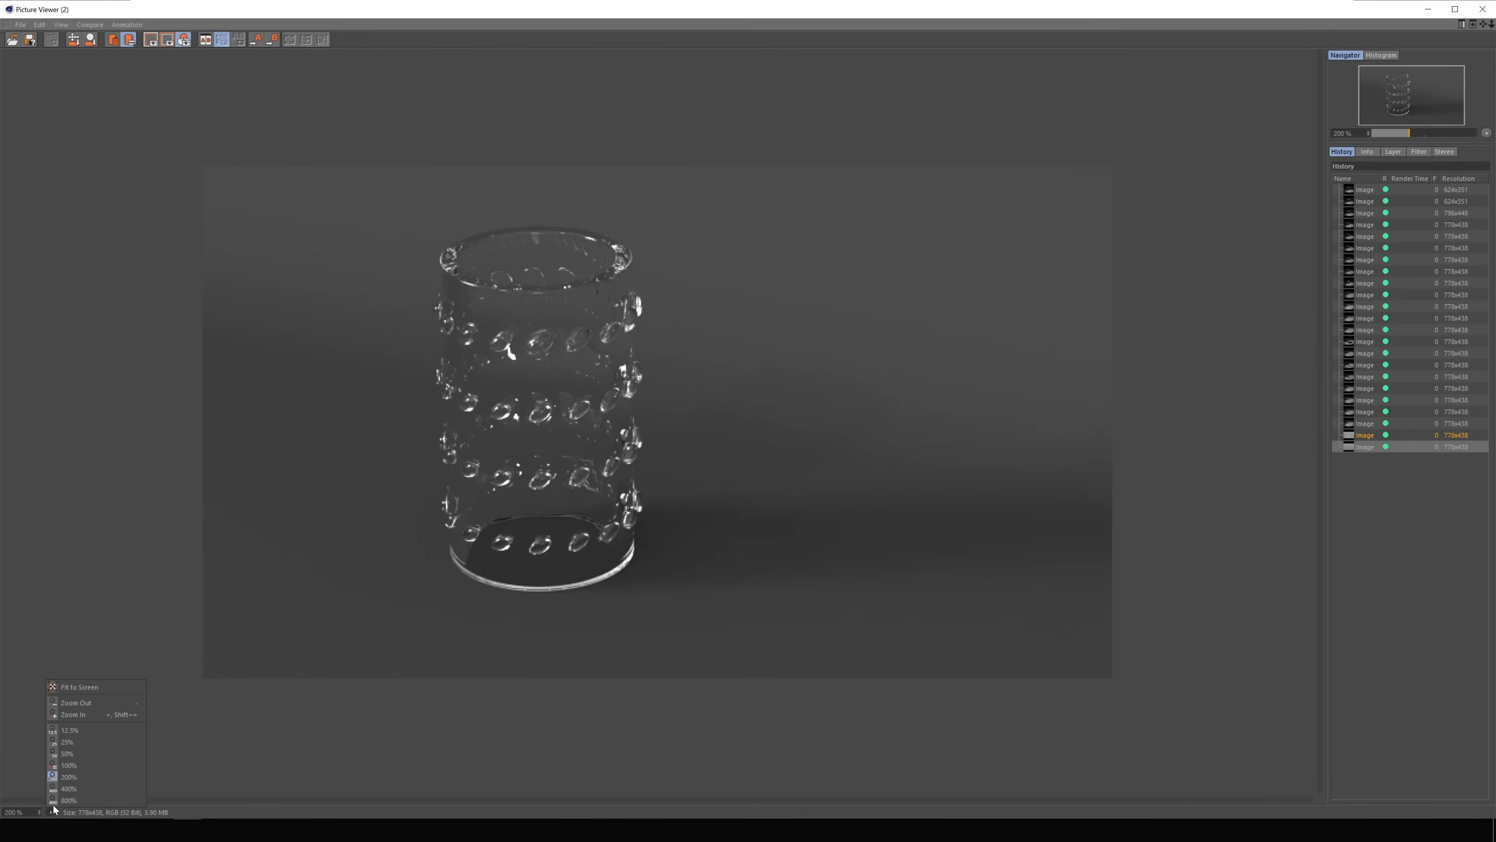
left_click(108, 724)
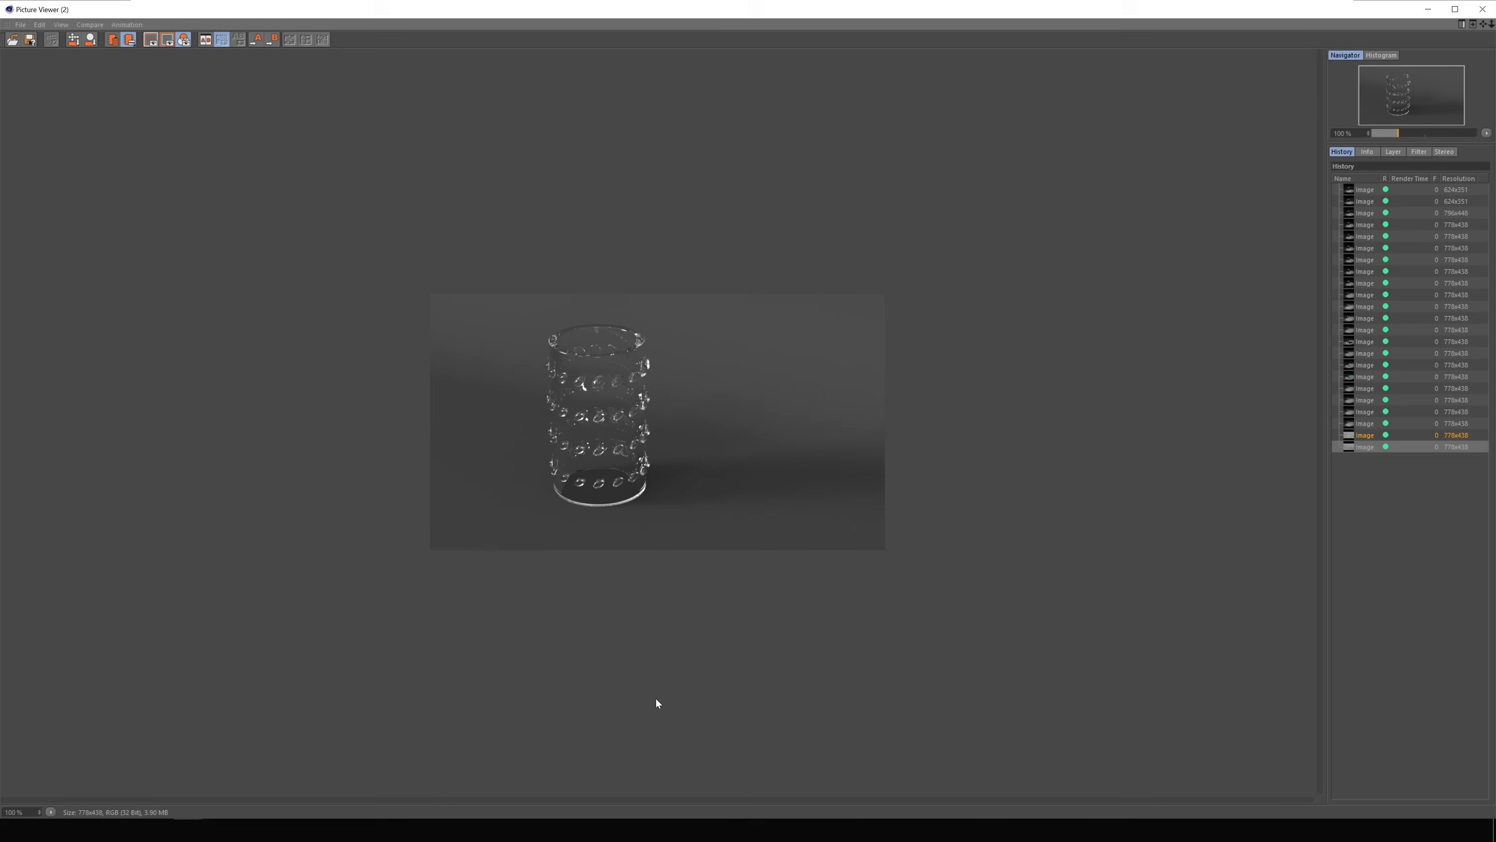
left_click(1428, 9)
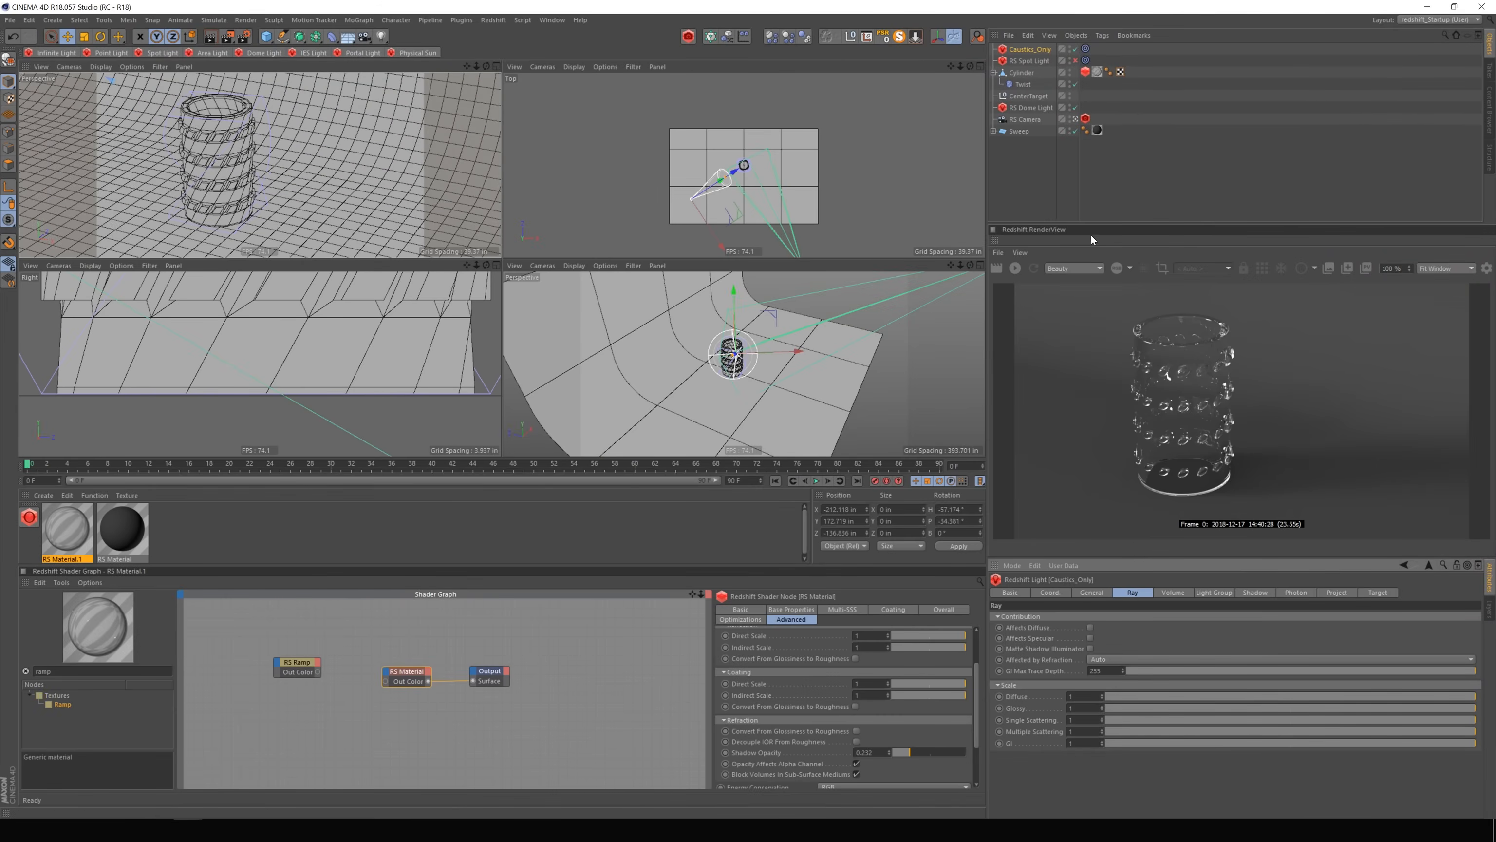
Turn the Caustics_Only light's caustic photon emission back on and render the glass with its caustics.
left_click(1290, 593)
left_click(1093, 627)
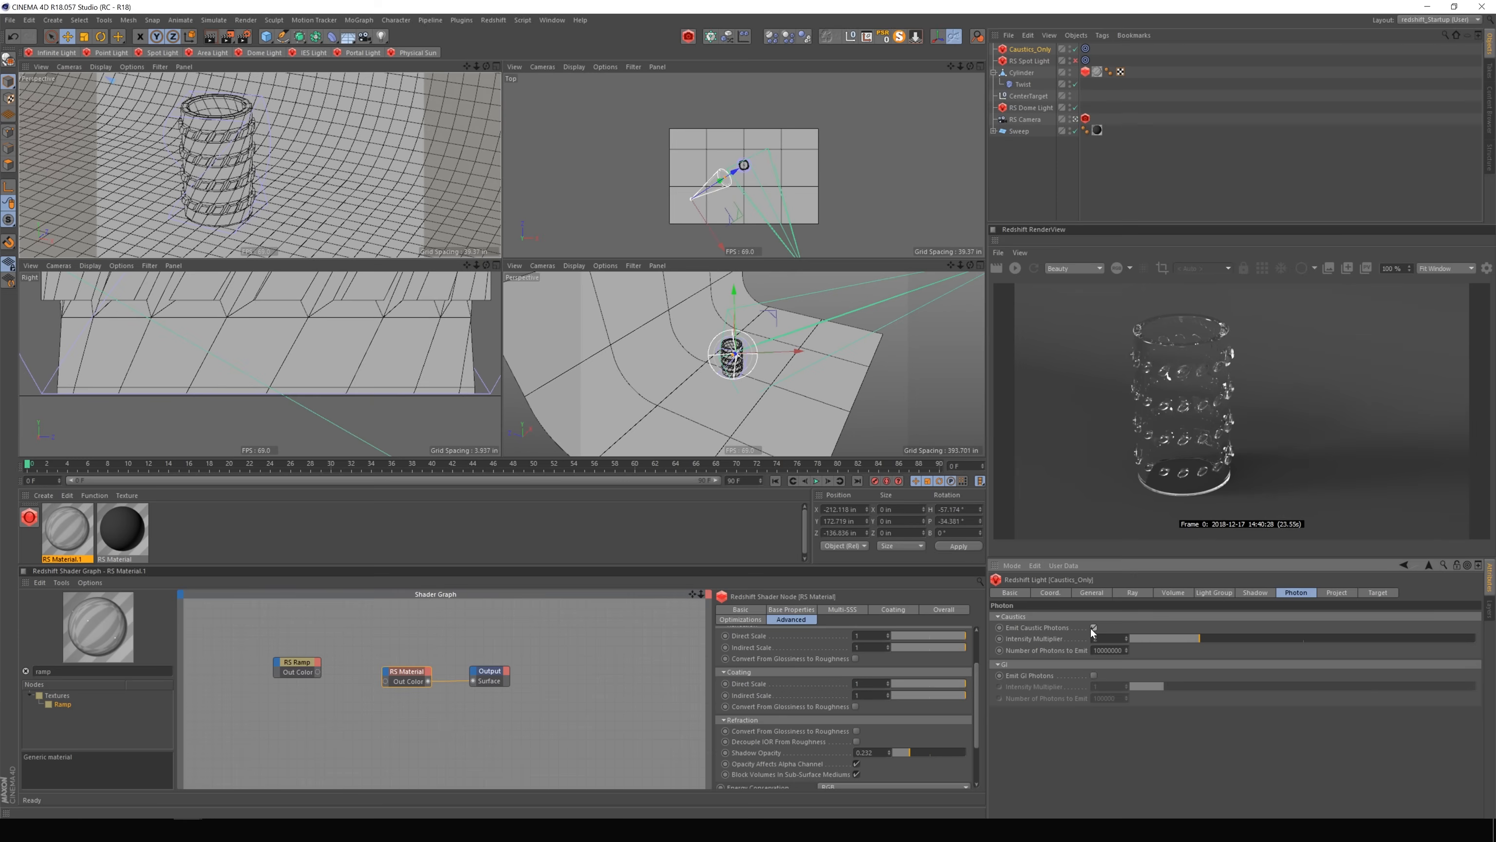
left_click(1017, 270)
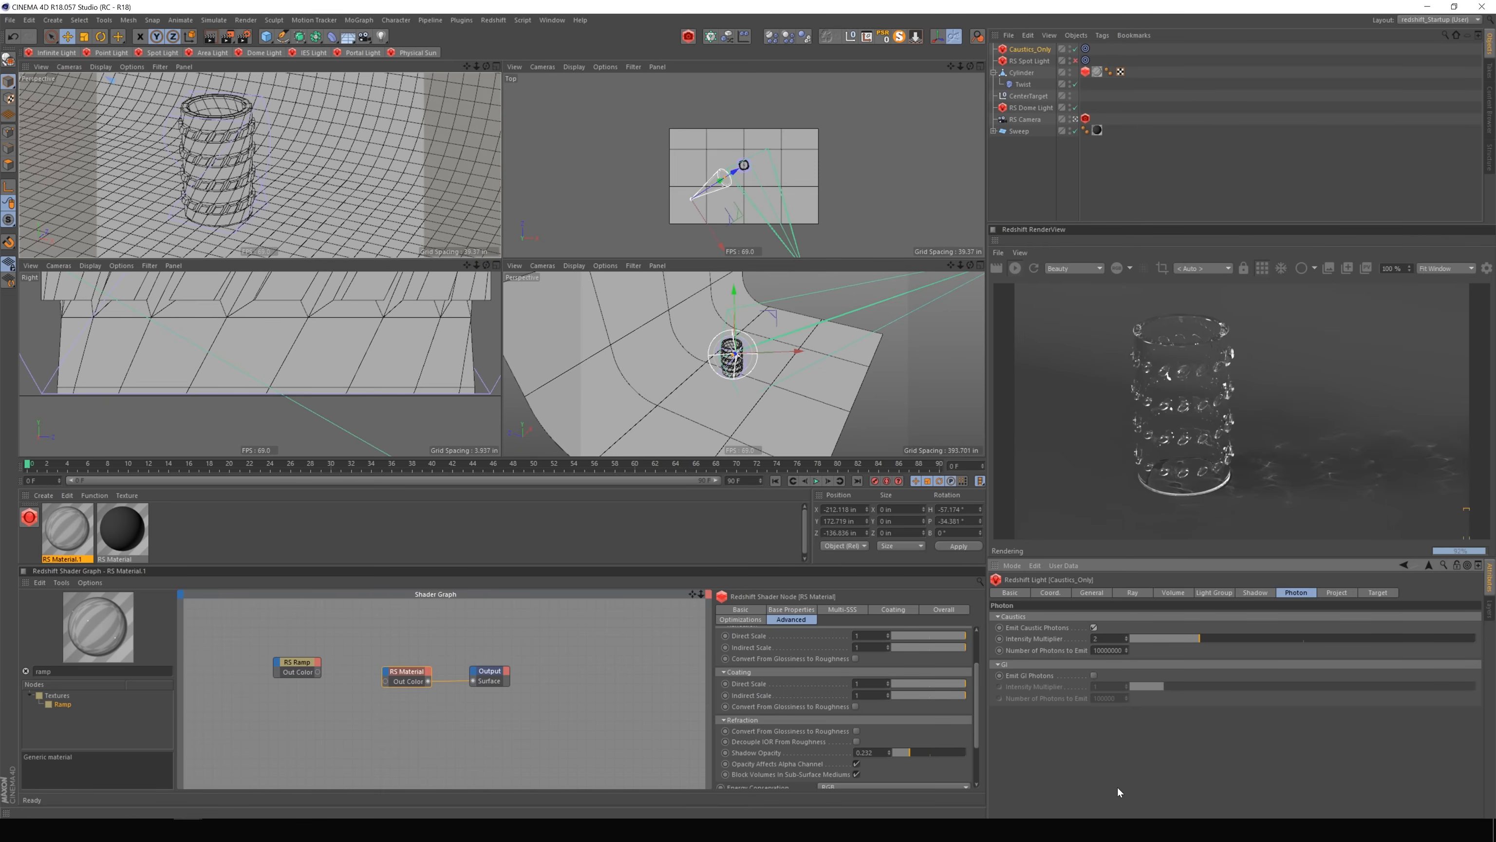
left_click(1016, 269)
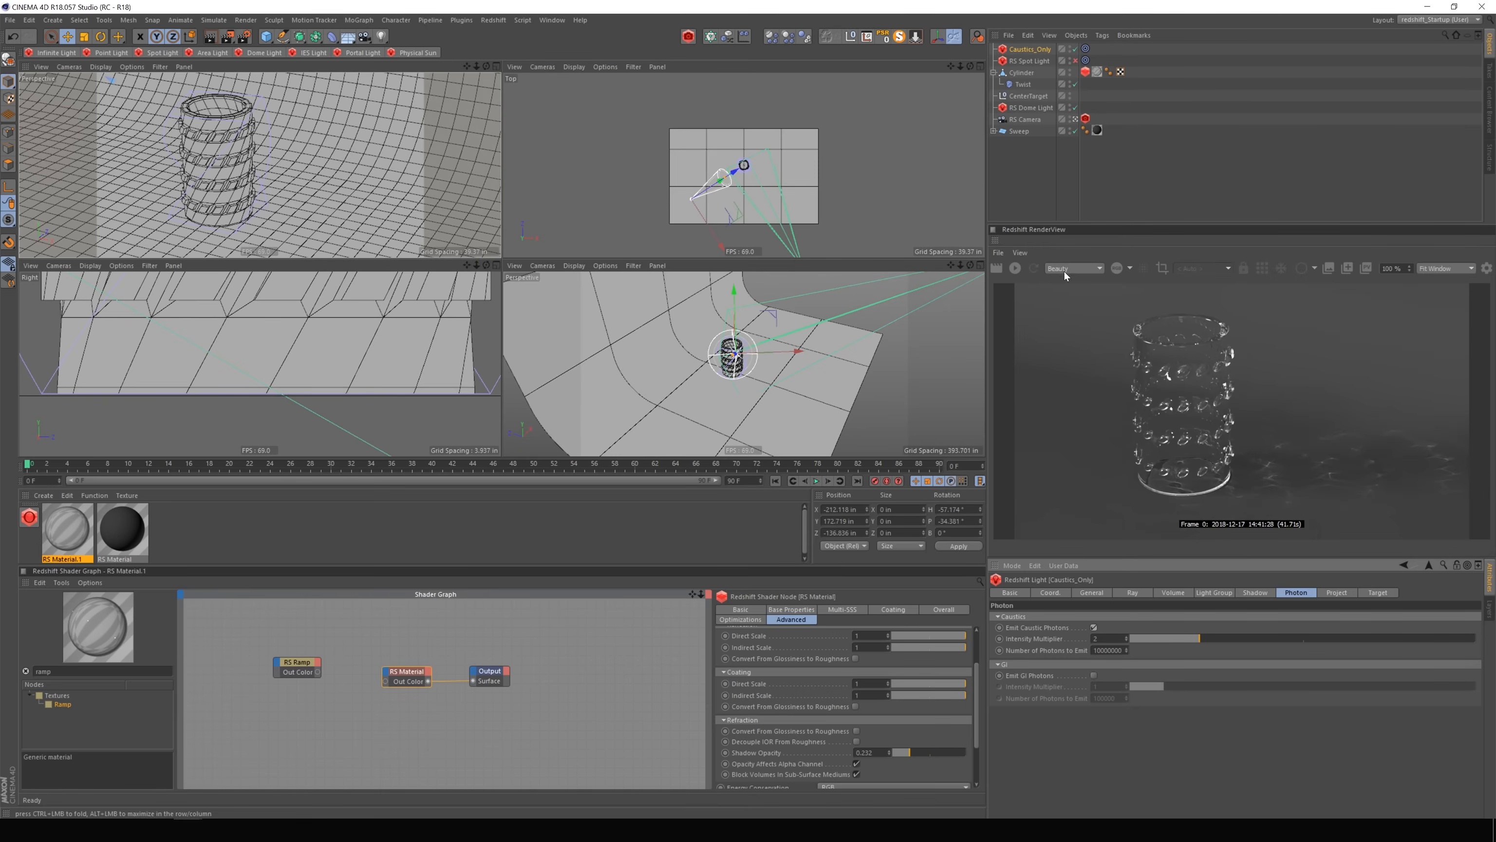
Send the caustics render to the Picture Viewer and compare it with the earlier renders in the history.
left_click(1367, 269)
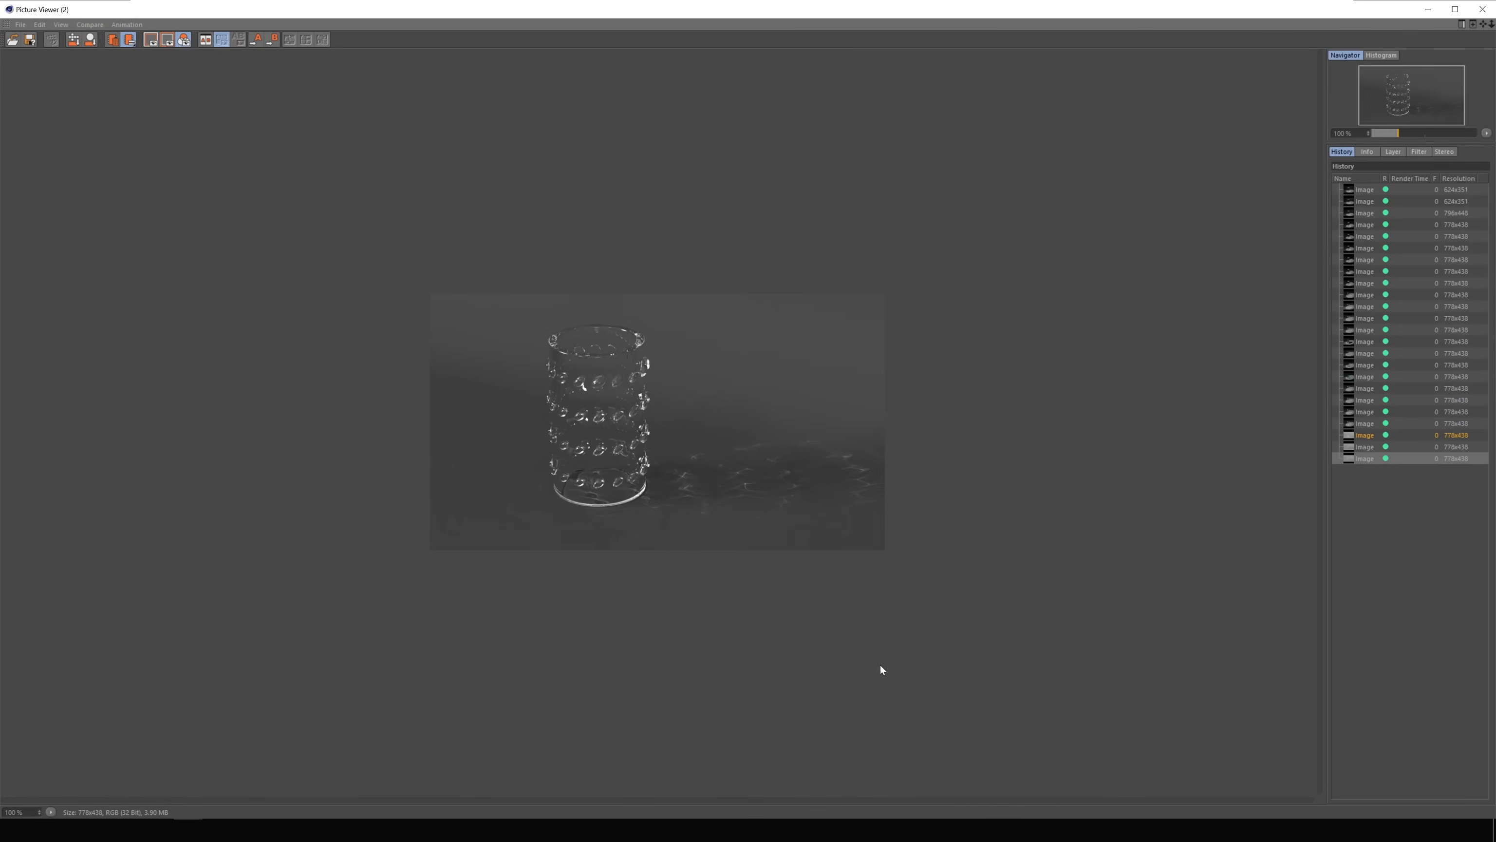
left_click(1361, 423)
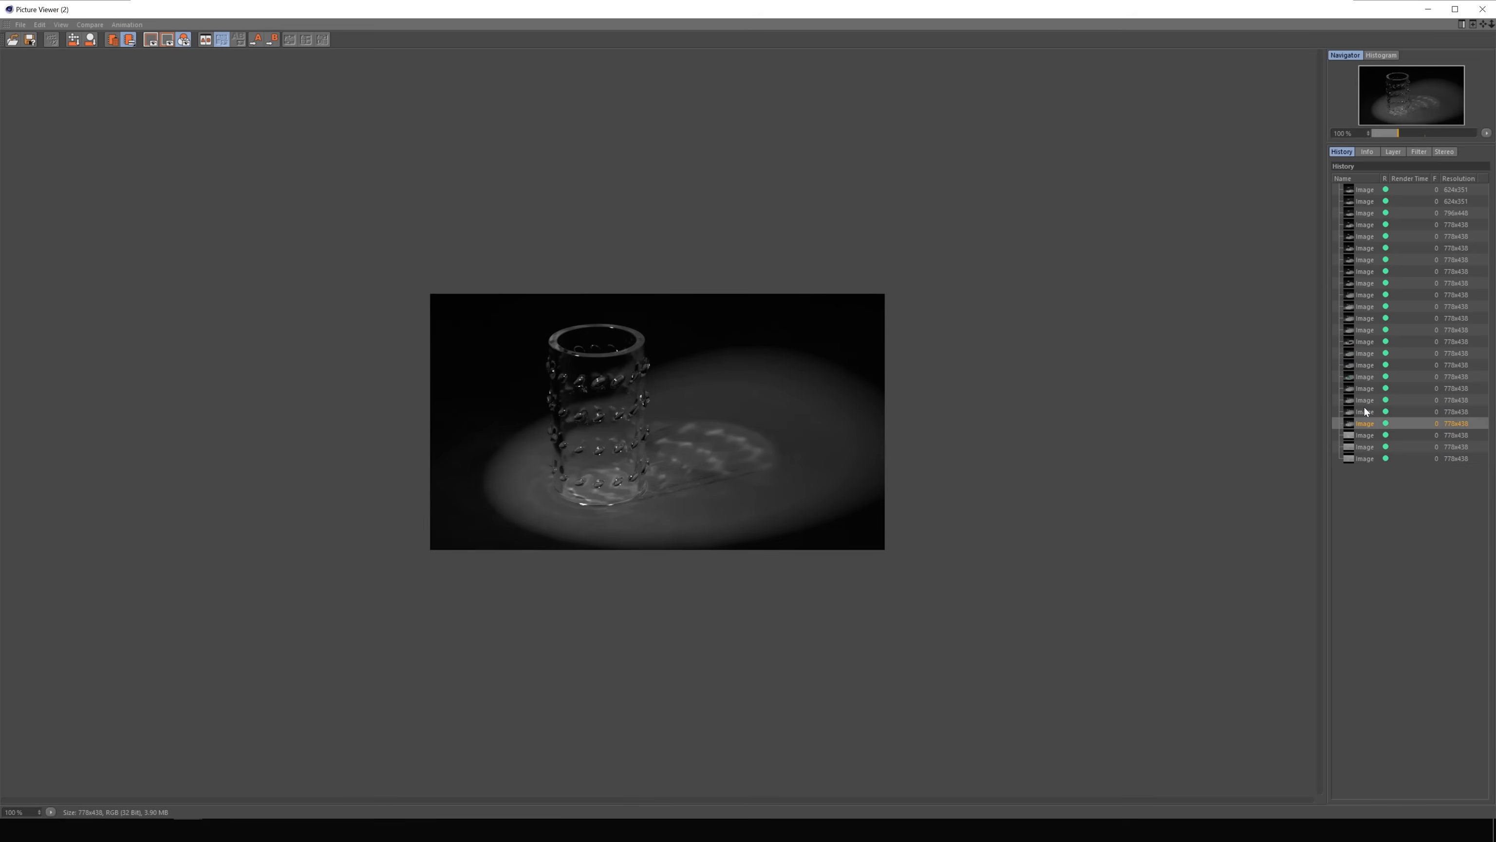
left_click(1367, 400)
left_click(1359, 436)
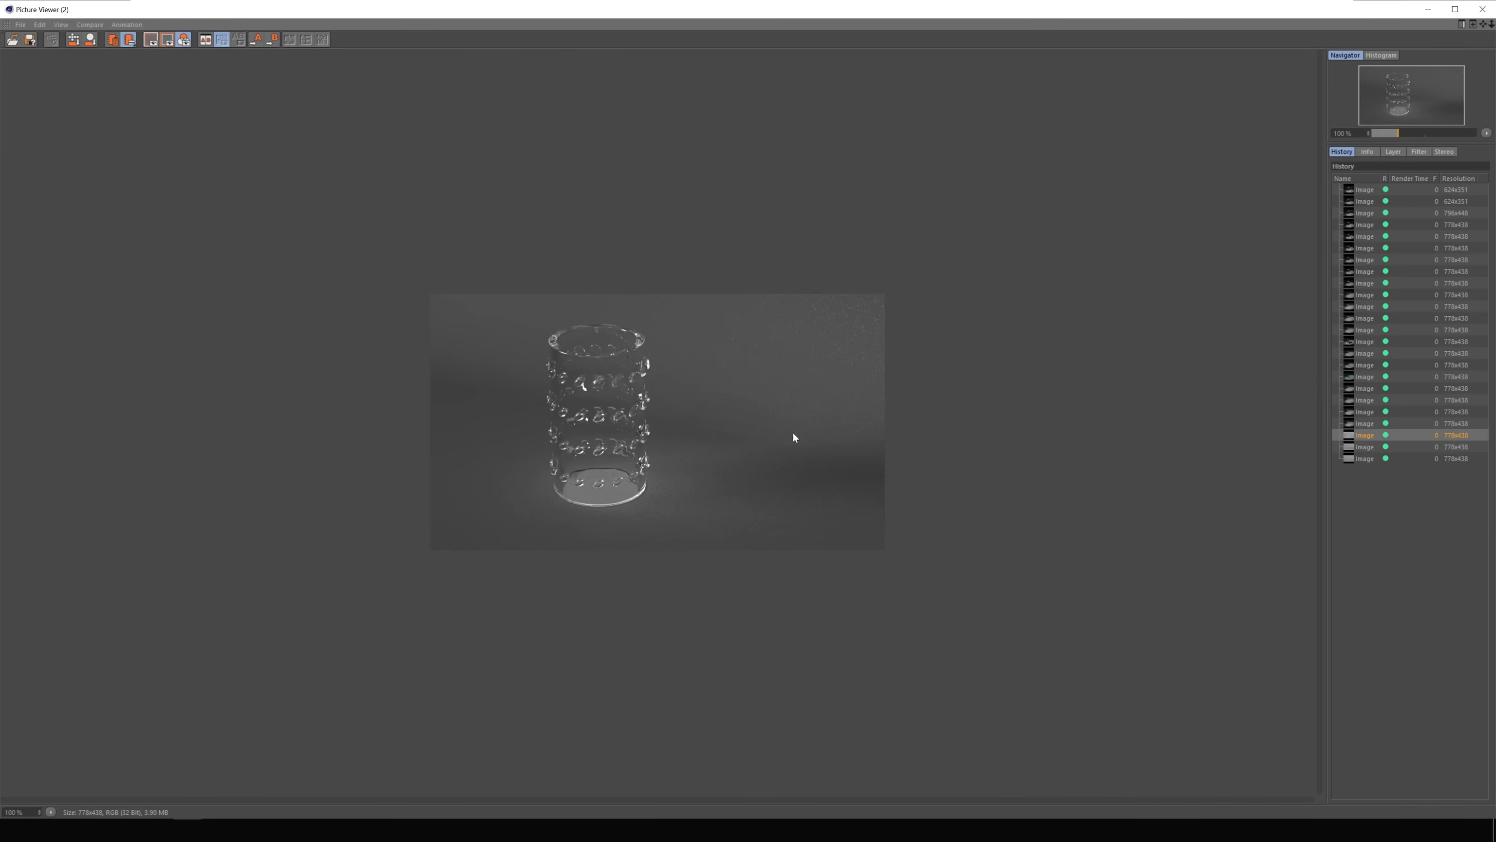
left_click(1368, 459)
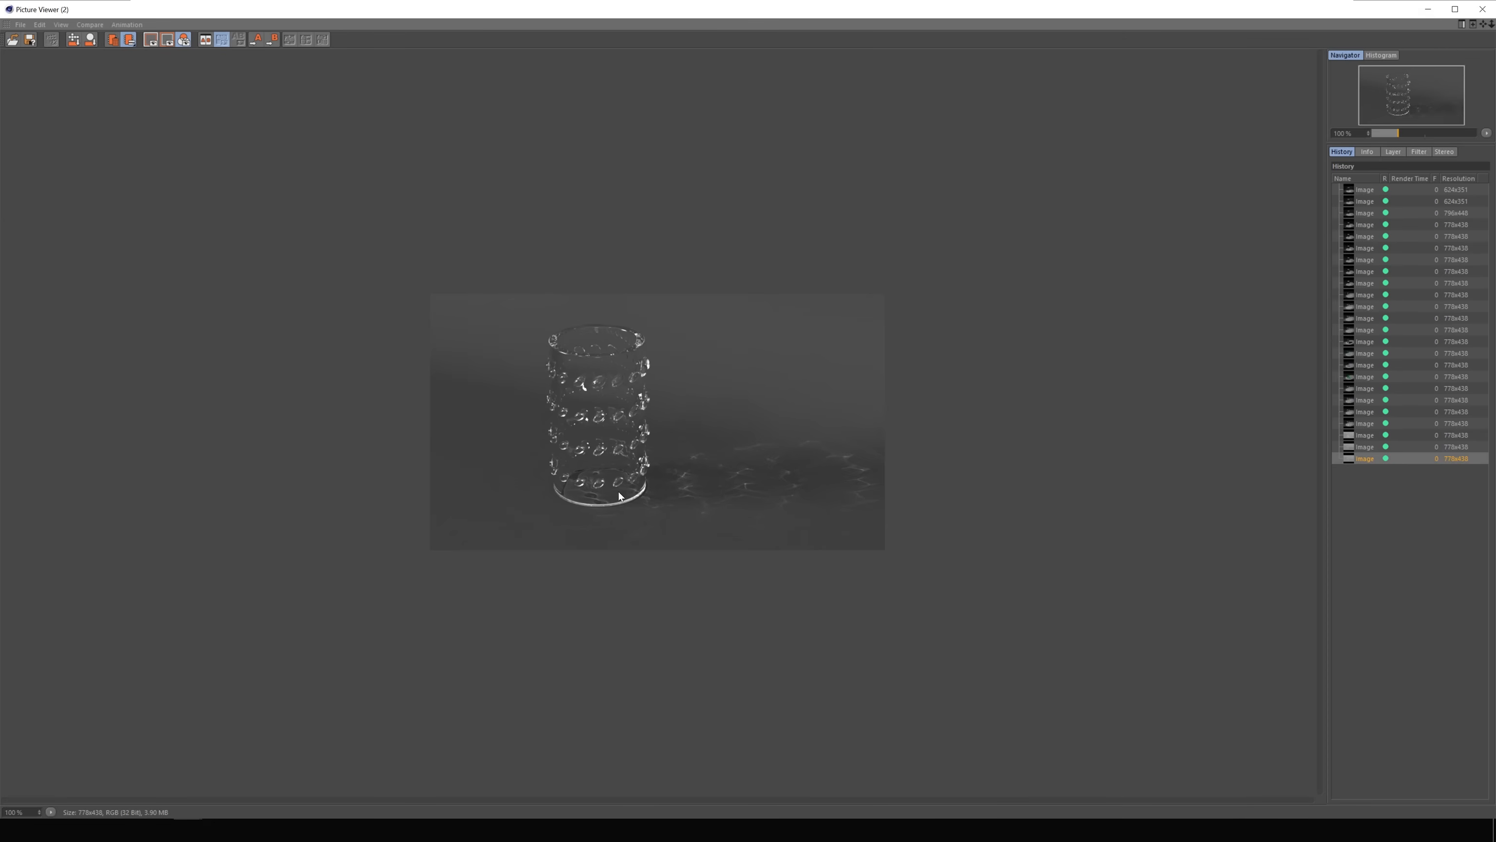
left_click(1429, 9)
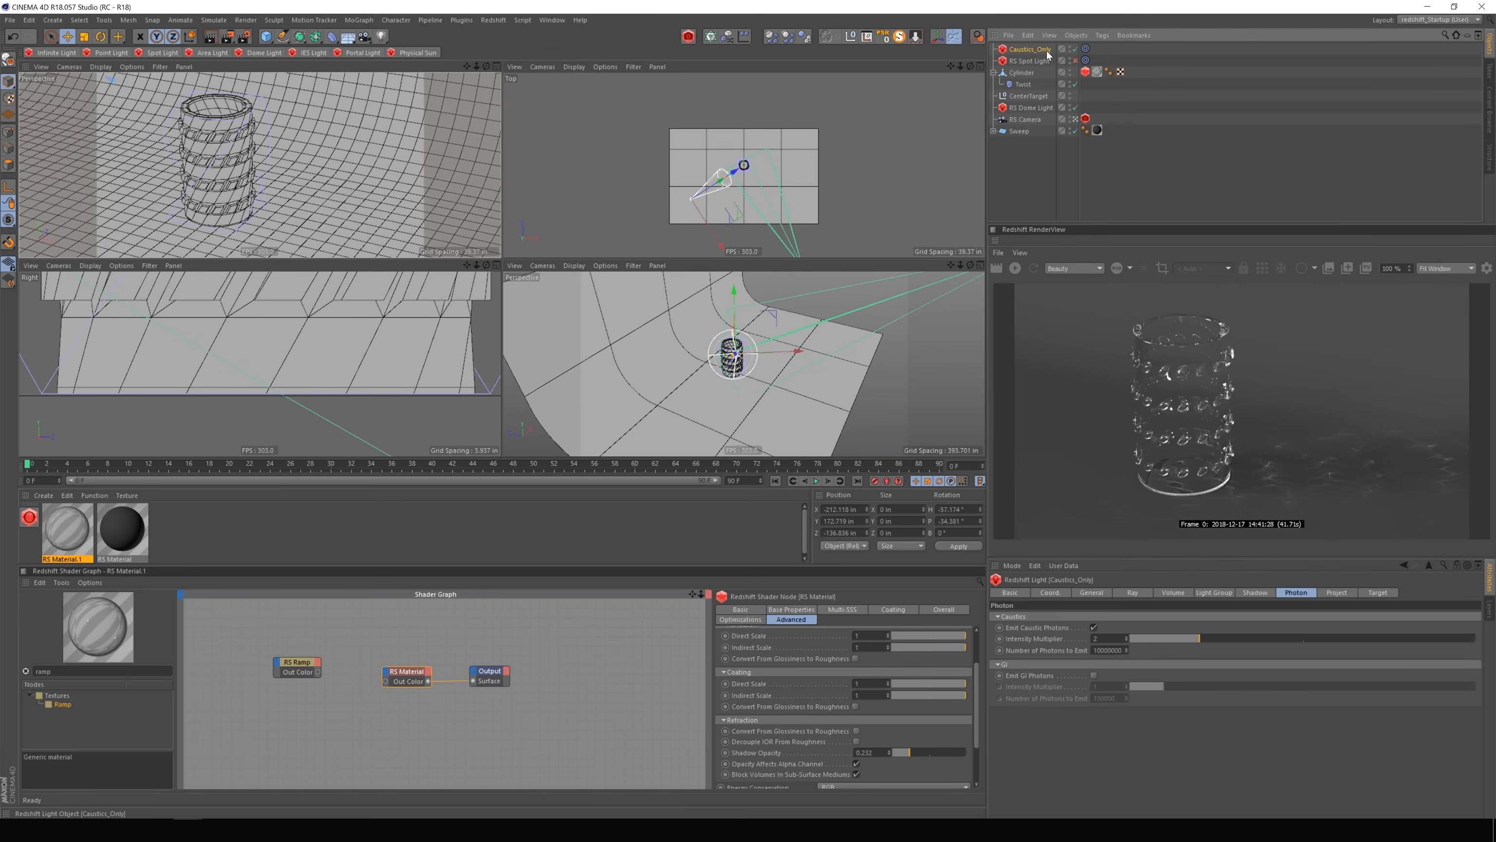
Change the Caustics_Only light to an Area light and shrink its rectangle to about 14.3 by 16.6 in.
left_click(1094, 594)
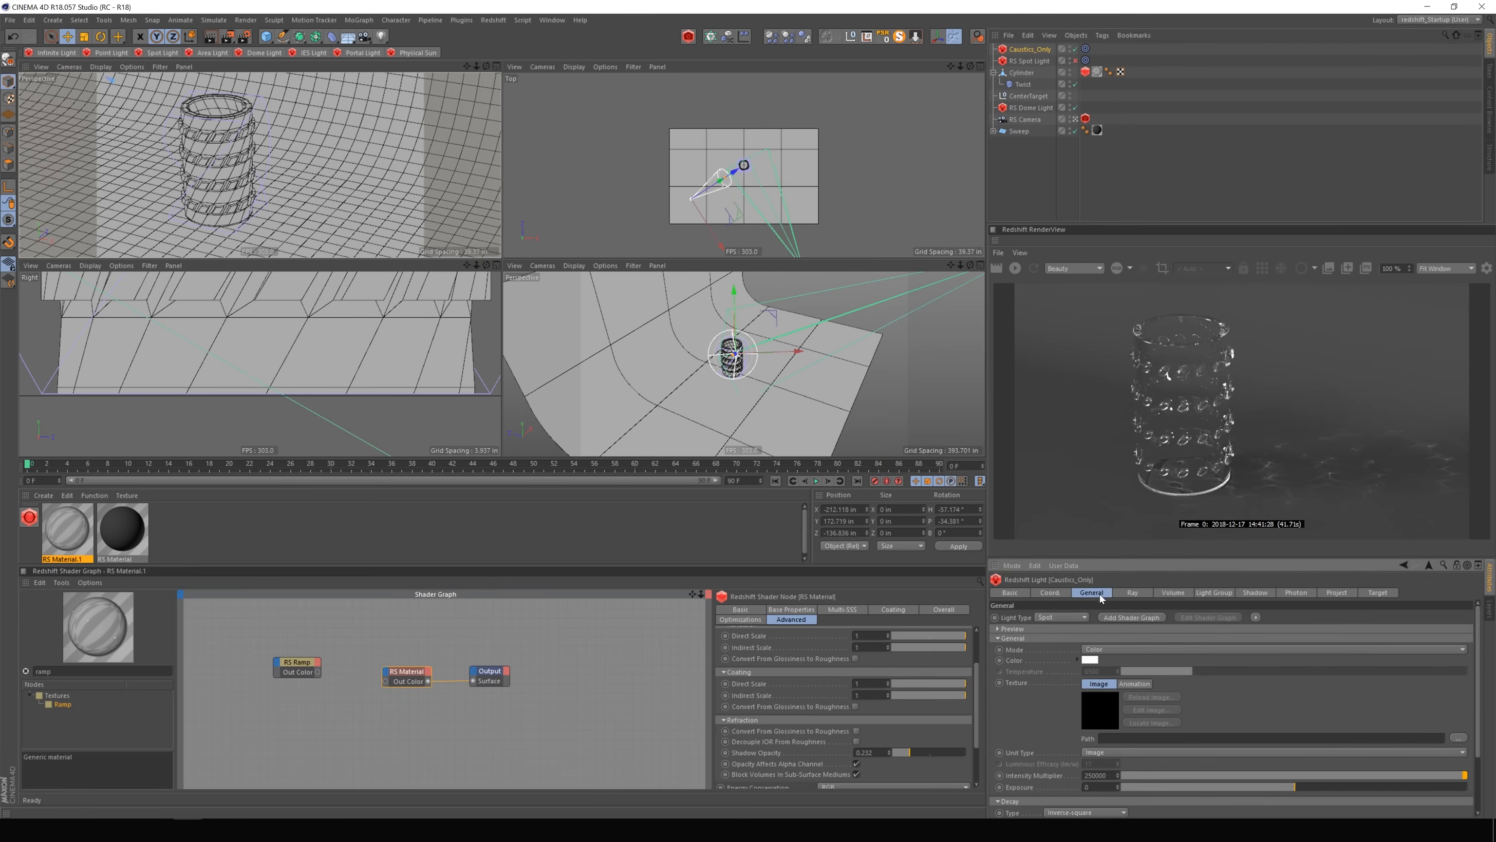
left_click(1069, 619)
left_click(1057, 628)
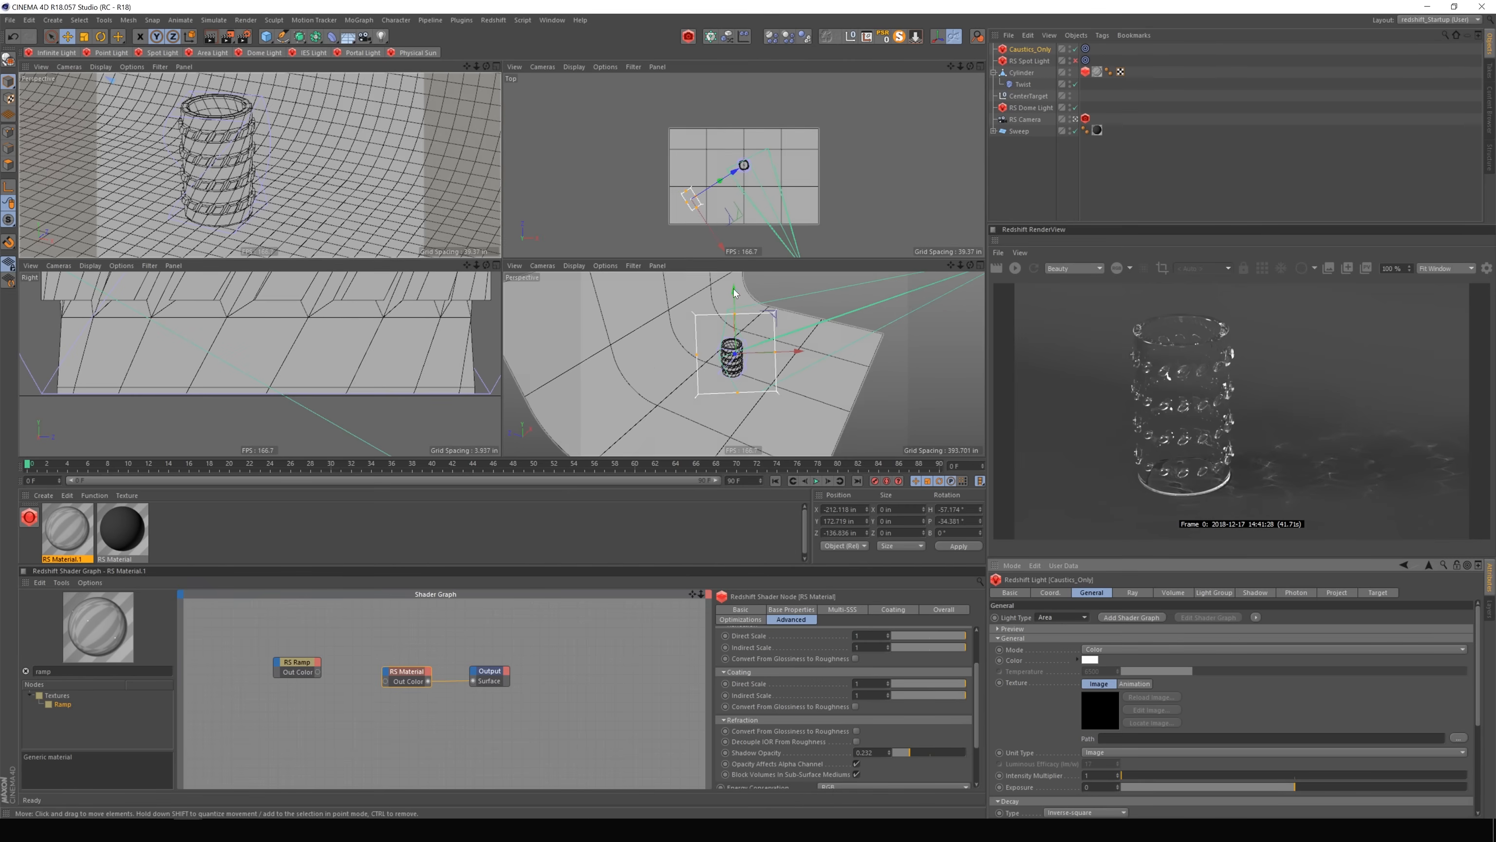
mouse_move(759, 352)
left_mouse_down()
mouse_move(736, 334)
mouse_move(743, 353)
left_mouse_up()
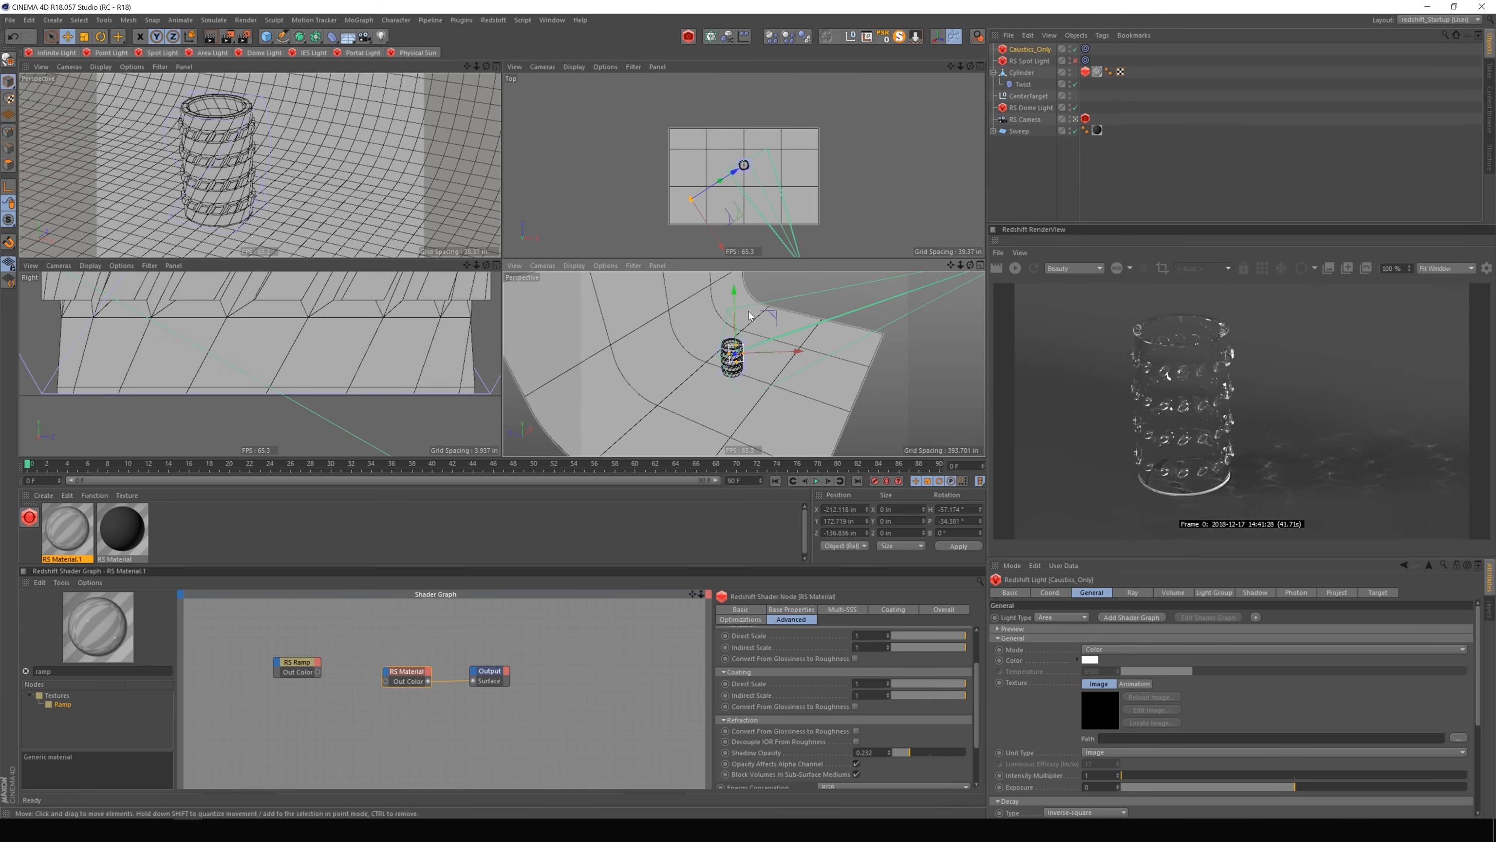
Render the glass close up to check the caustics from the area light.
left_click(1082, 243)
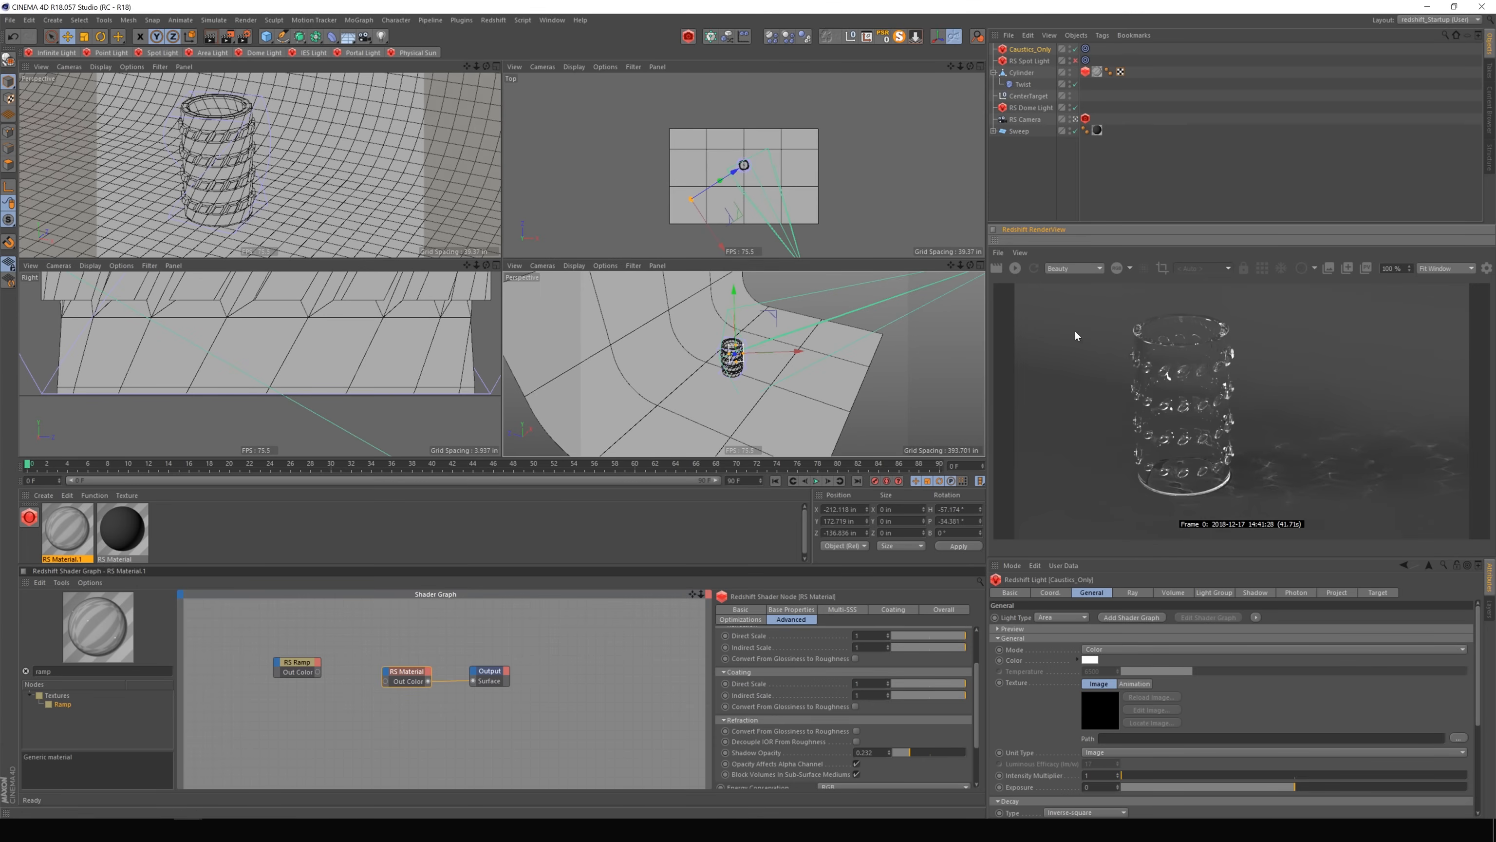
left_click(1015, 268)
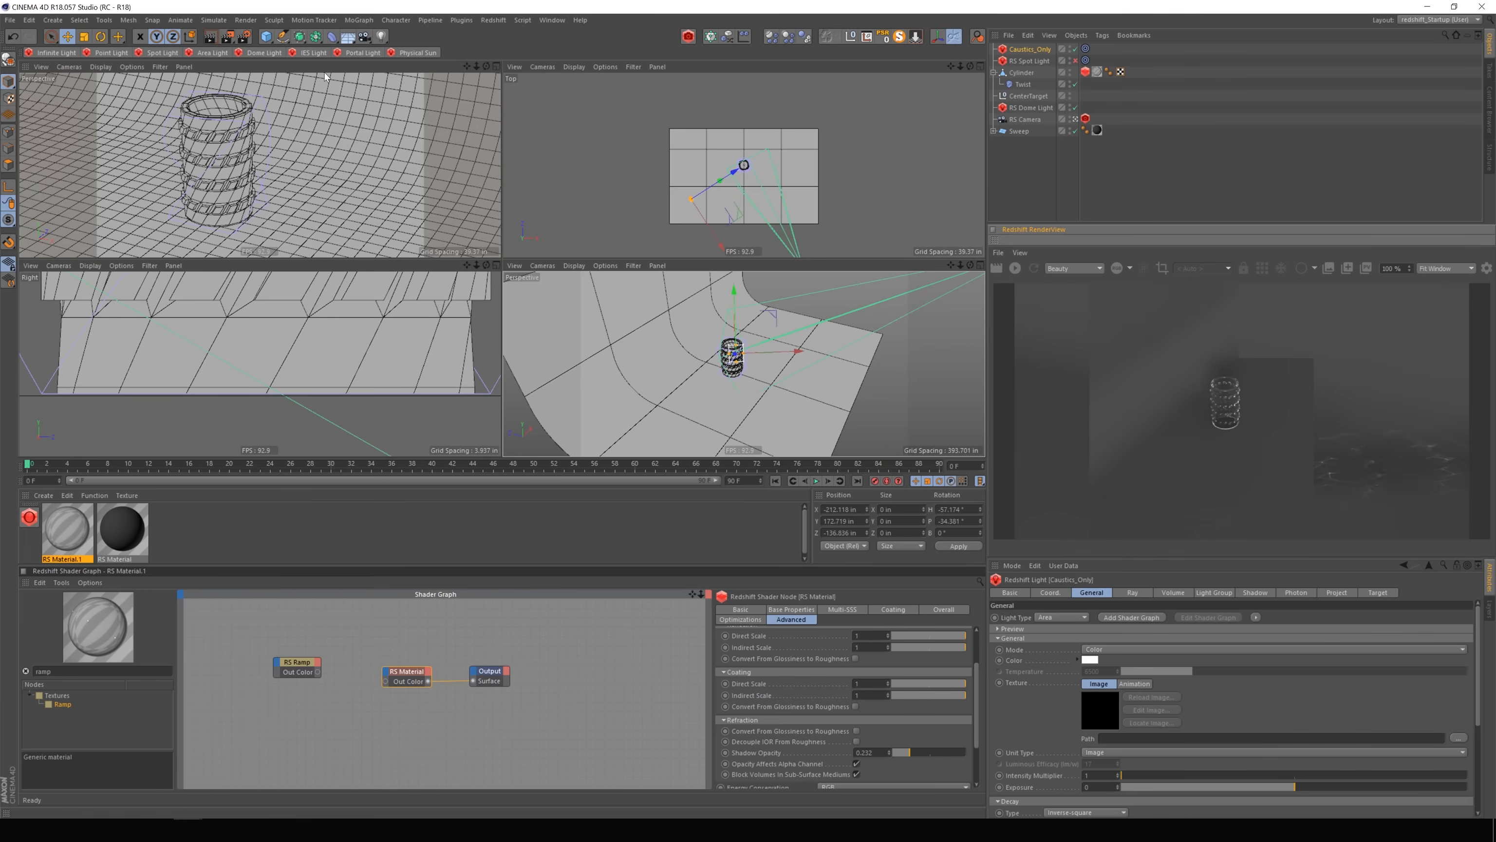
left_click(1015, 268)
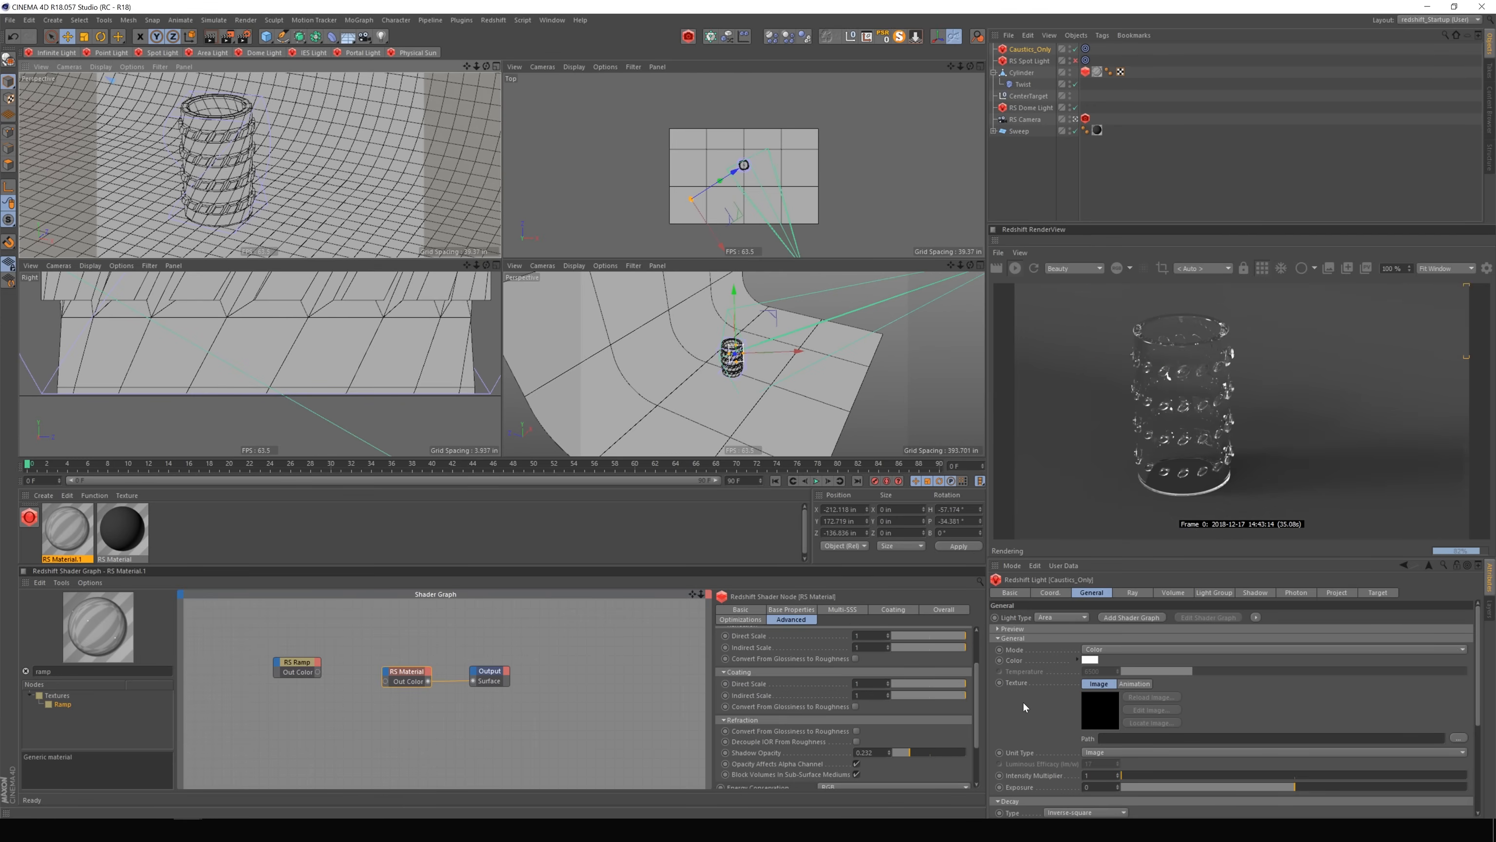
left_click(1016, 268)
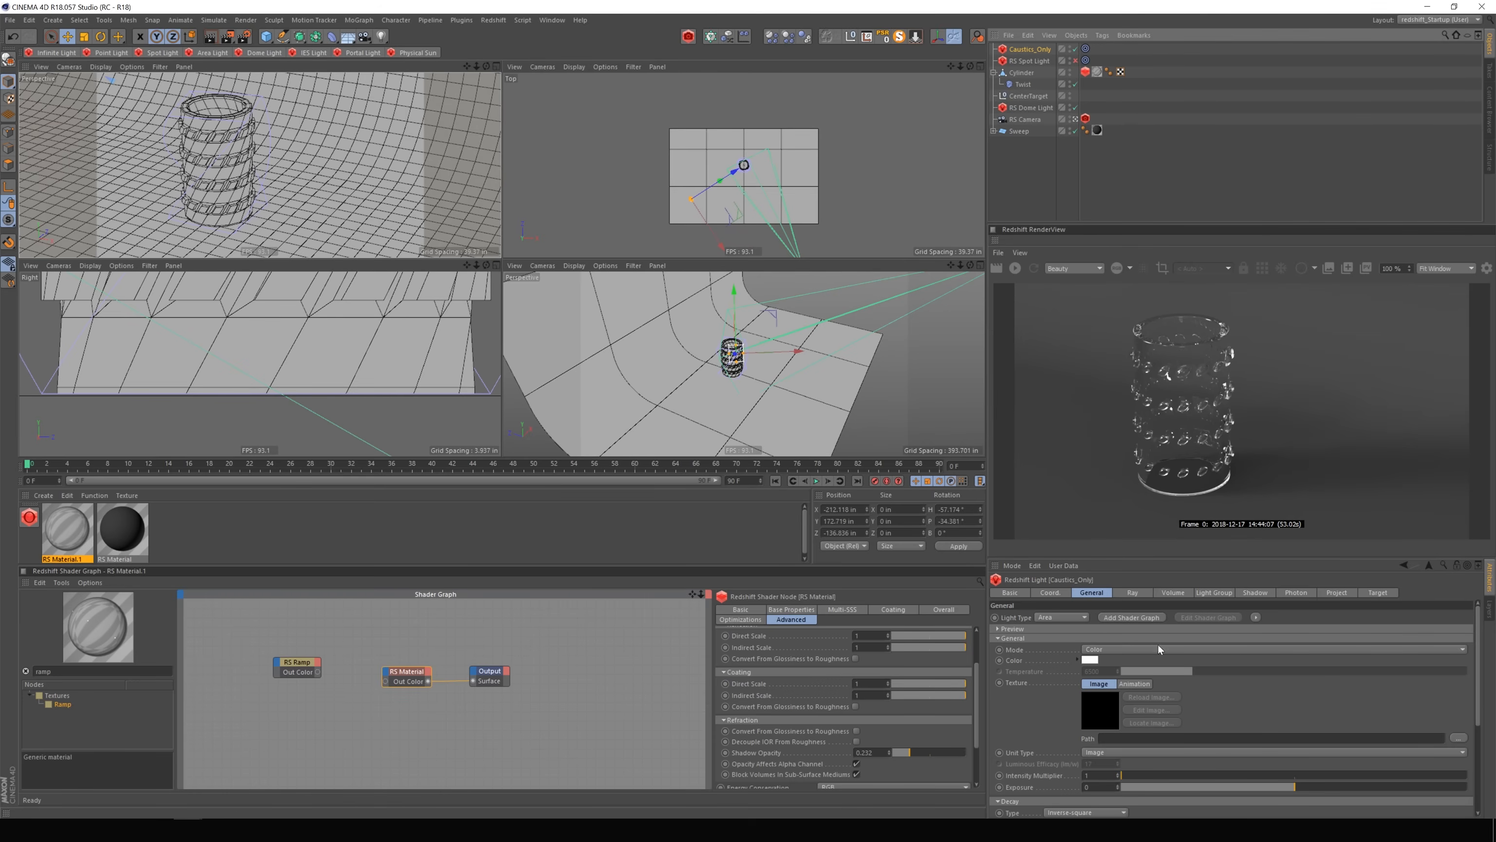
Let the Caustics_Only light affect diffuse and specular again, and set its intensity multiplier to 300 for an interactive render.
left_click(1134, 592)
left_click(1089, 638)
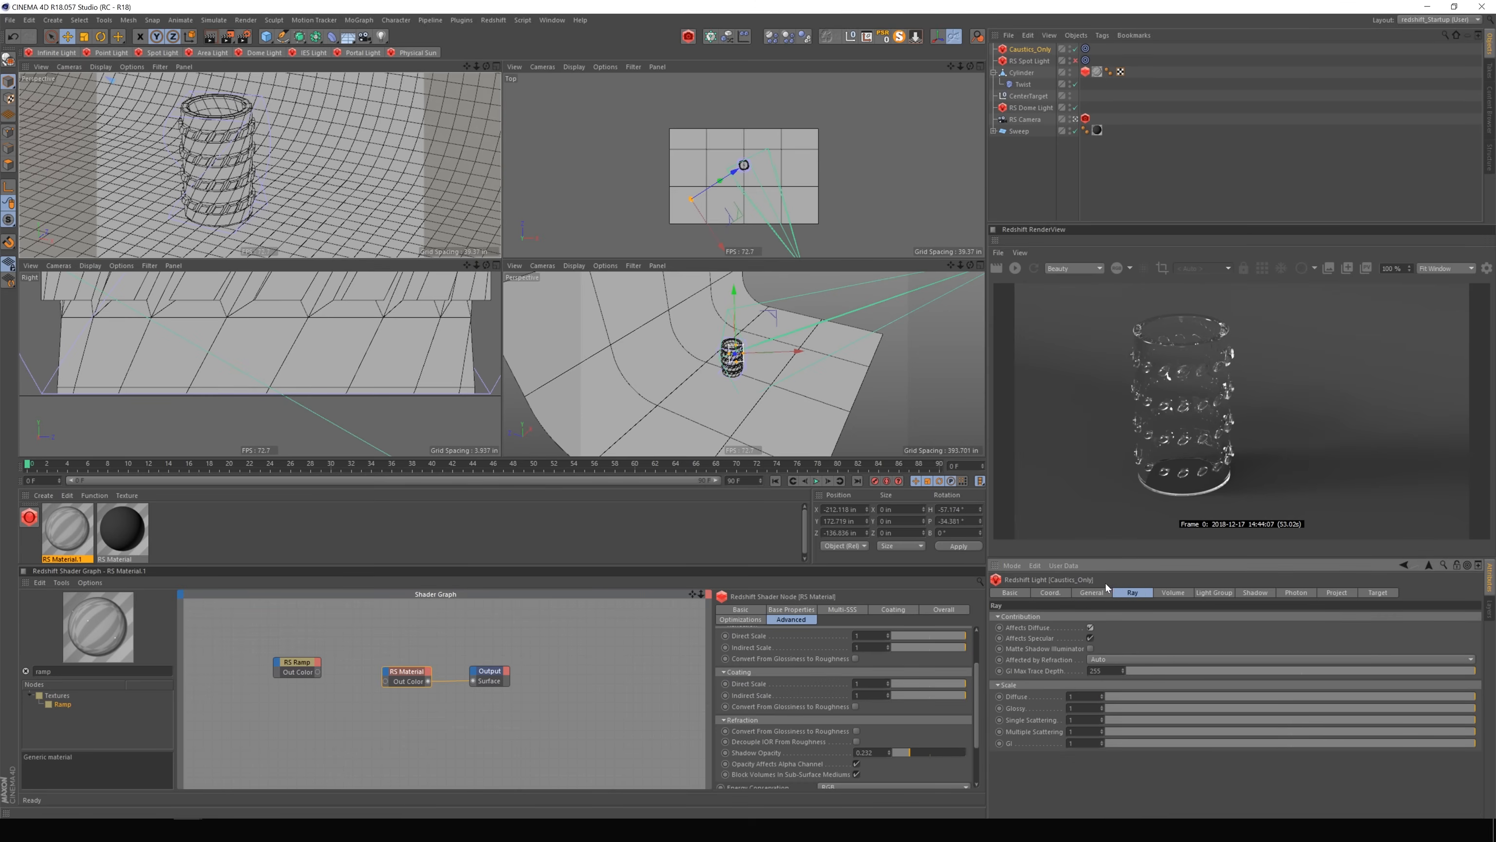
left_click(1099, 599)
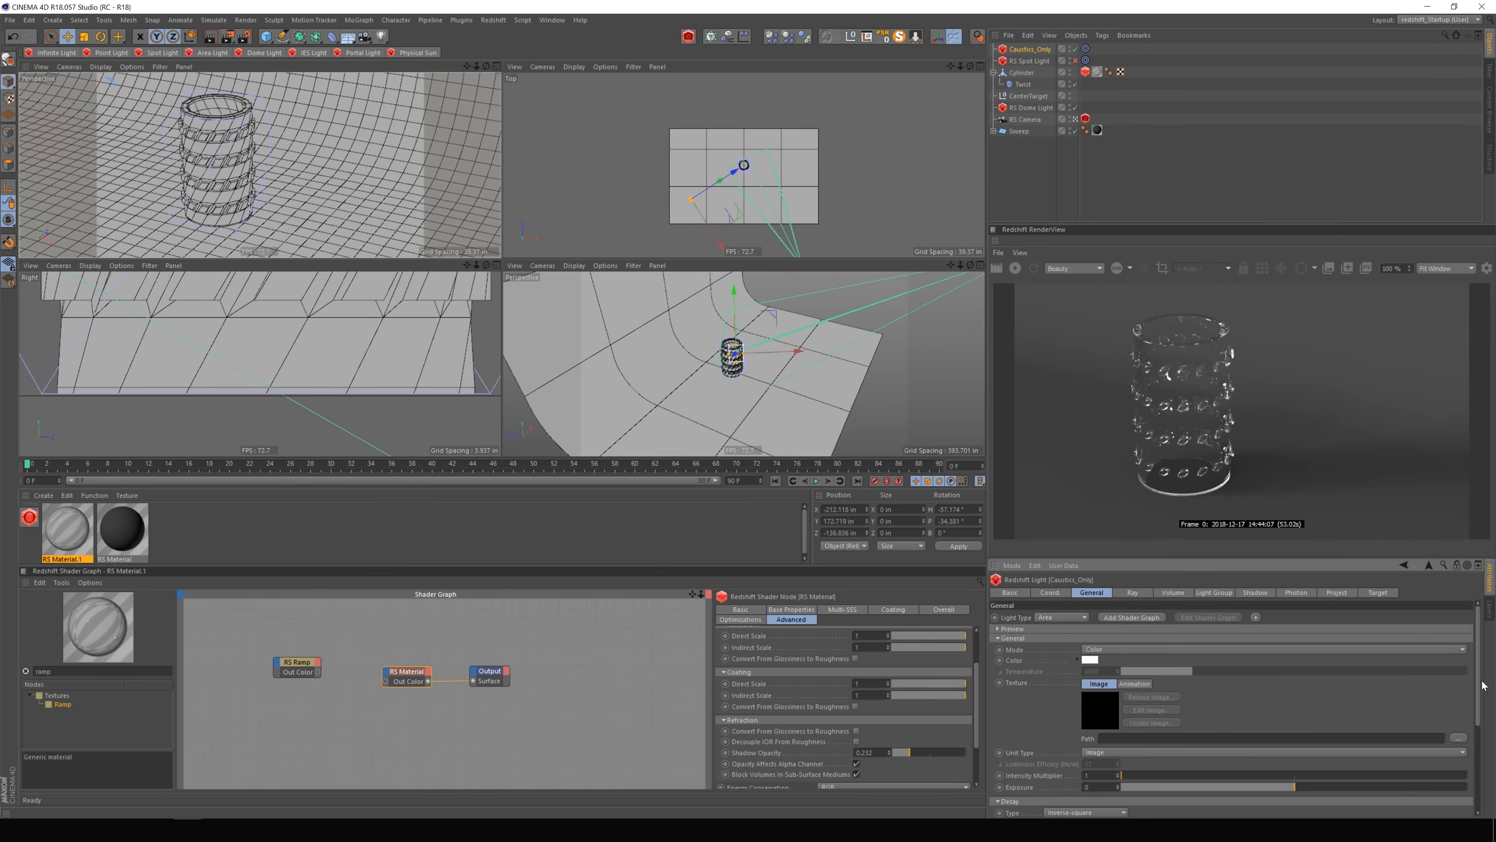
scroll(1484, 685, "down", 3)
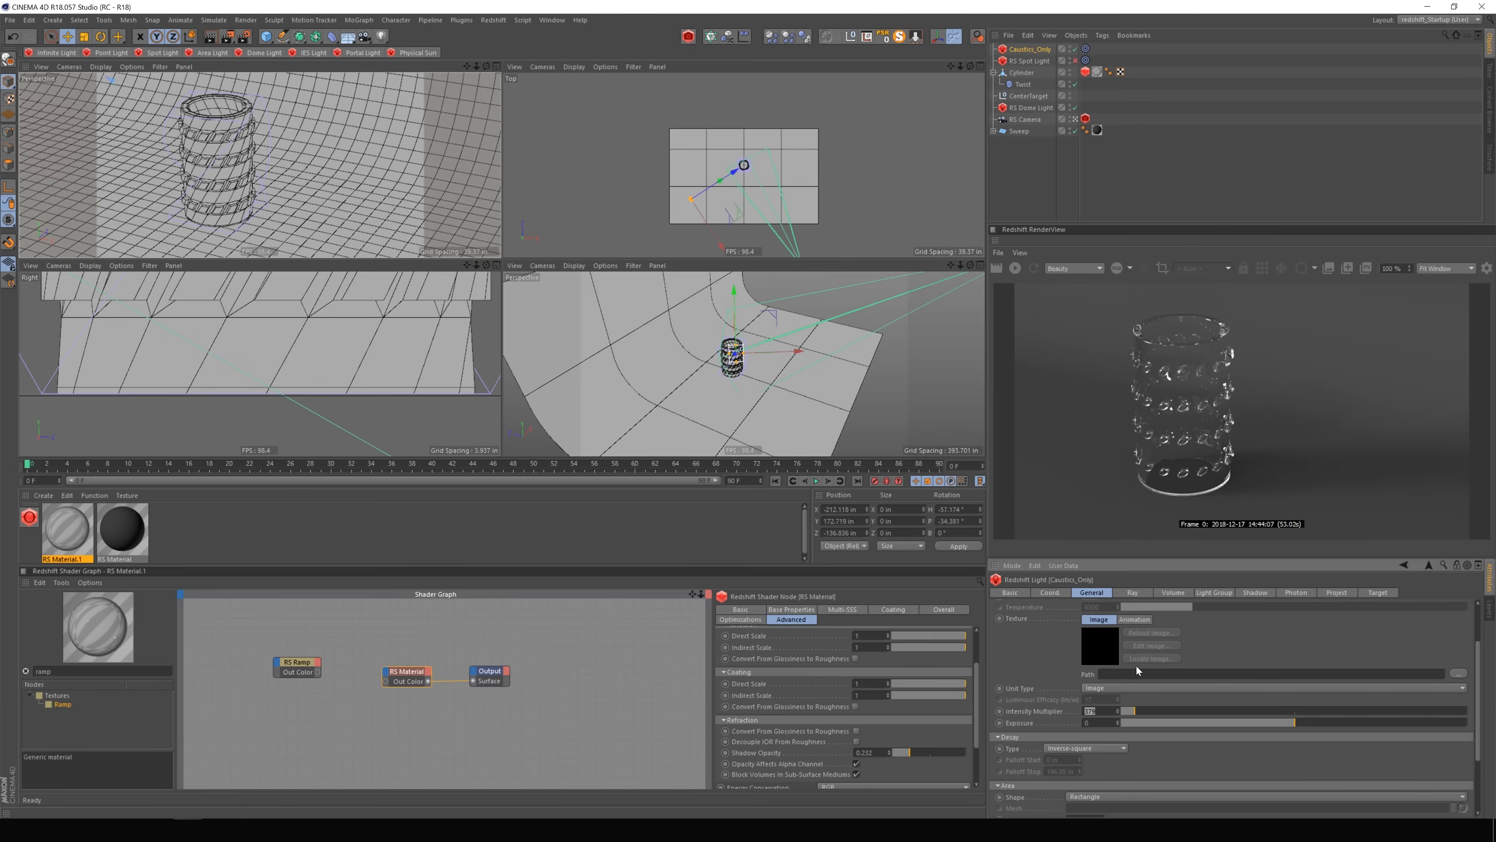
type("300")
key("Return")
left_click(1014, 268)
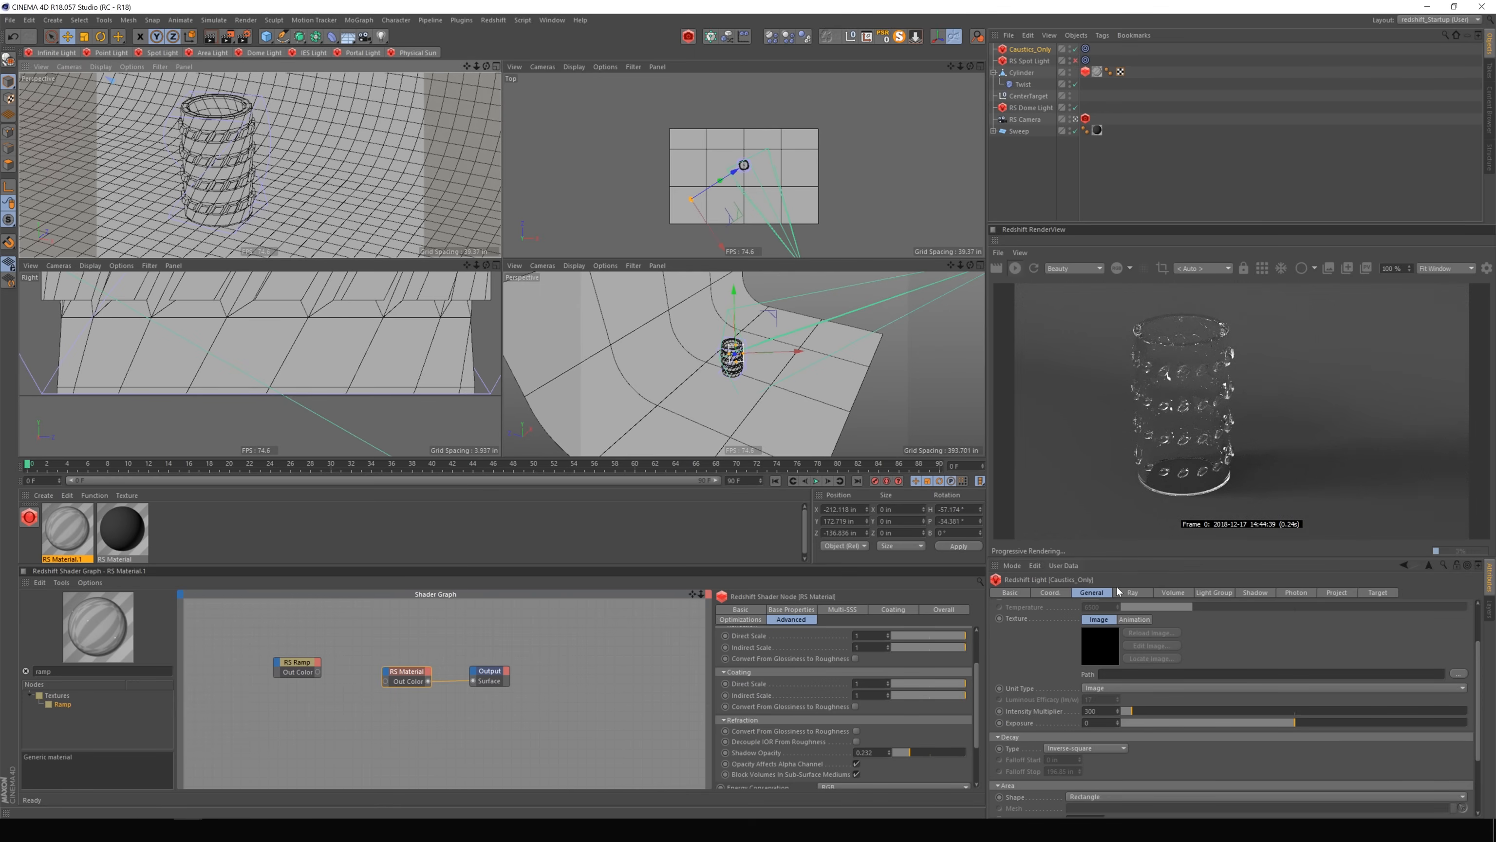
Try intensity multipliers of 3000 and 1000 on the Caustics_Only area light during the interactive render.
left_click(1095, 710)
type("0")
key("Return")
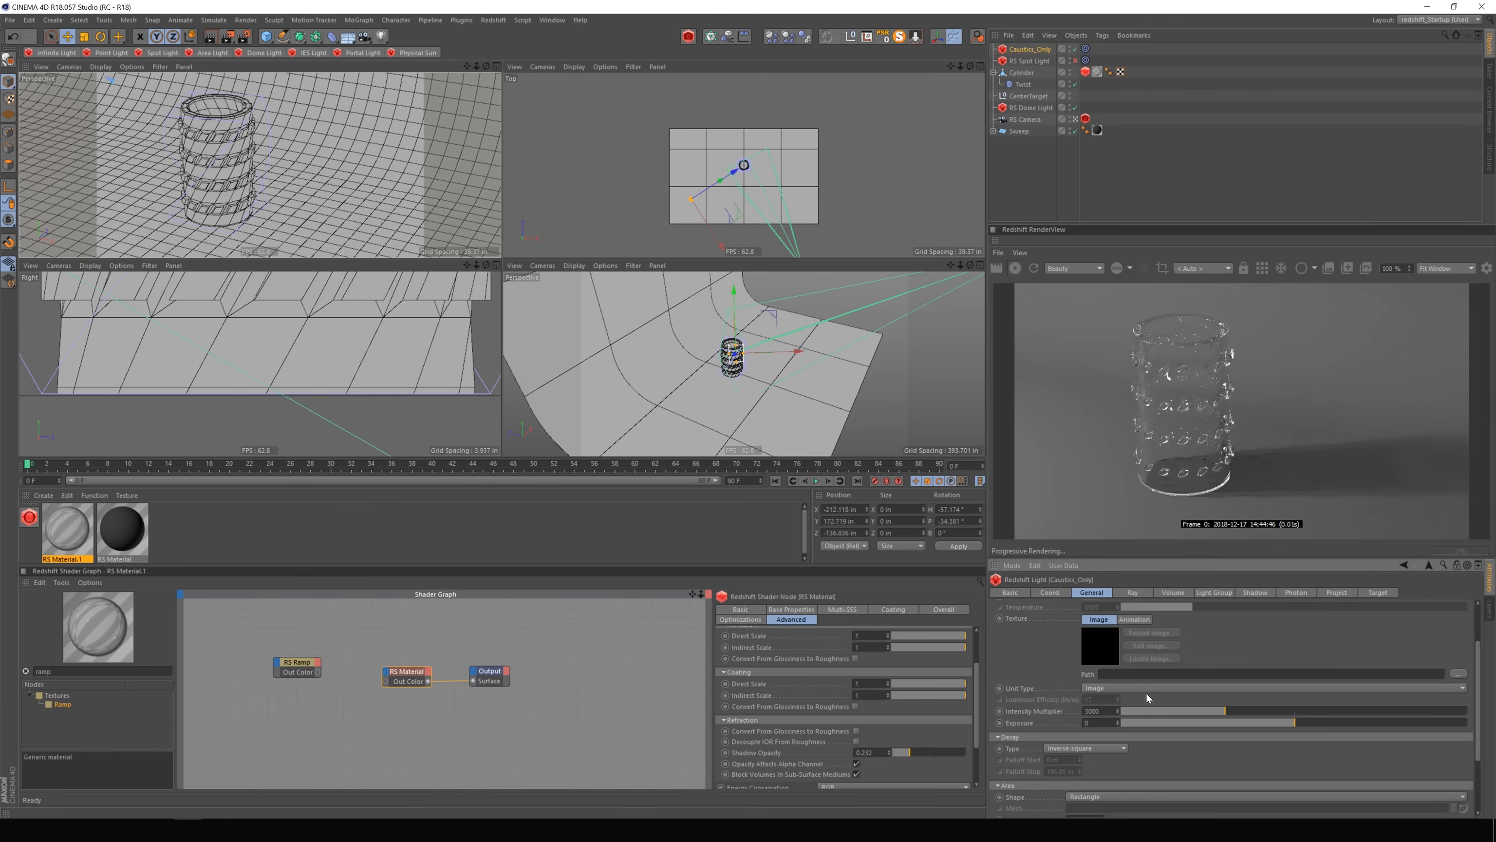
double_click(1104, 711)
type("100")
key("Return")
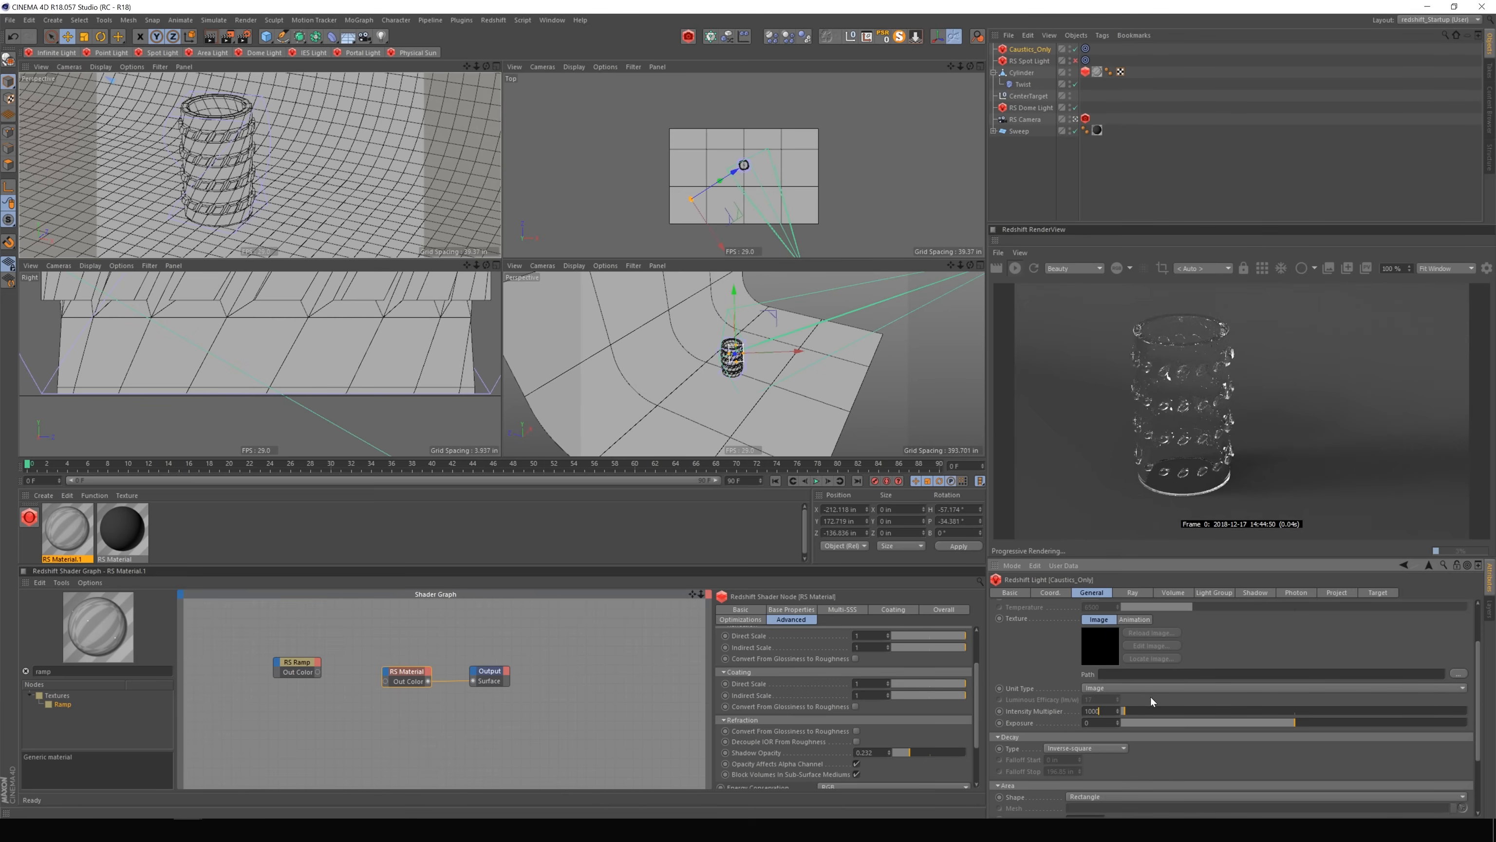
key("Return")
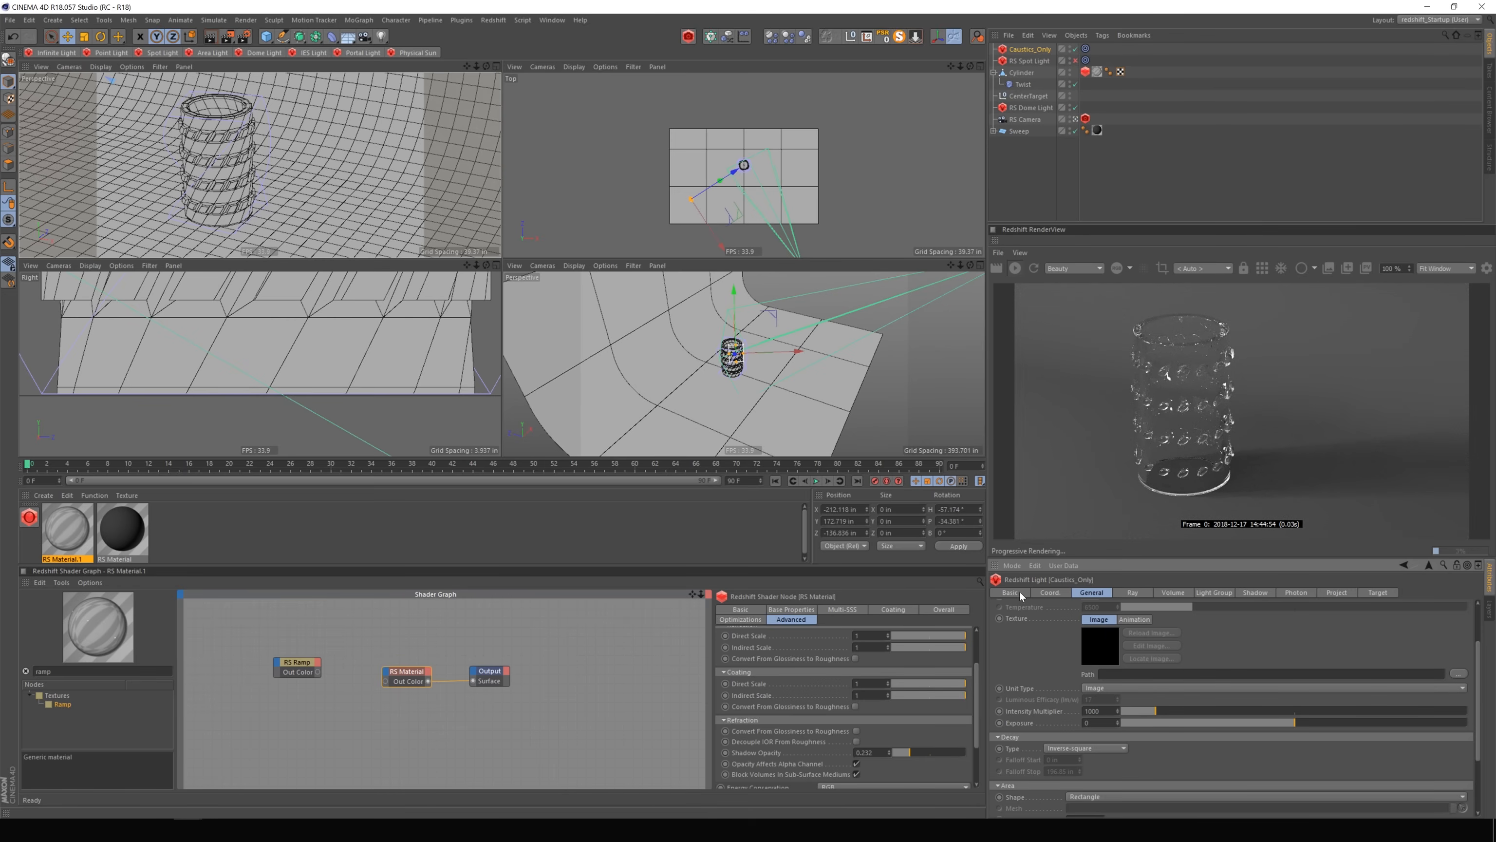
left_click(1019, 267)
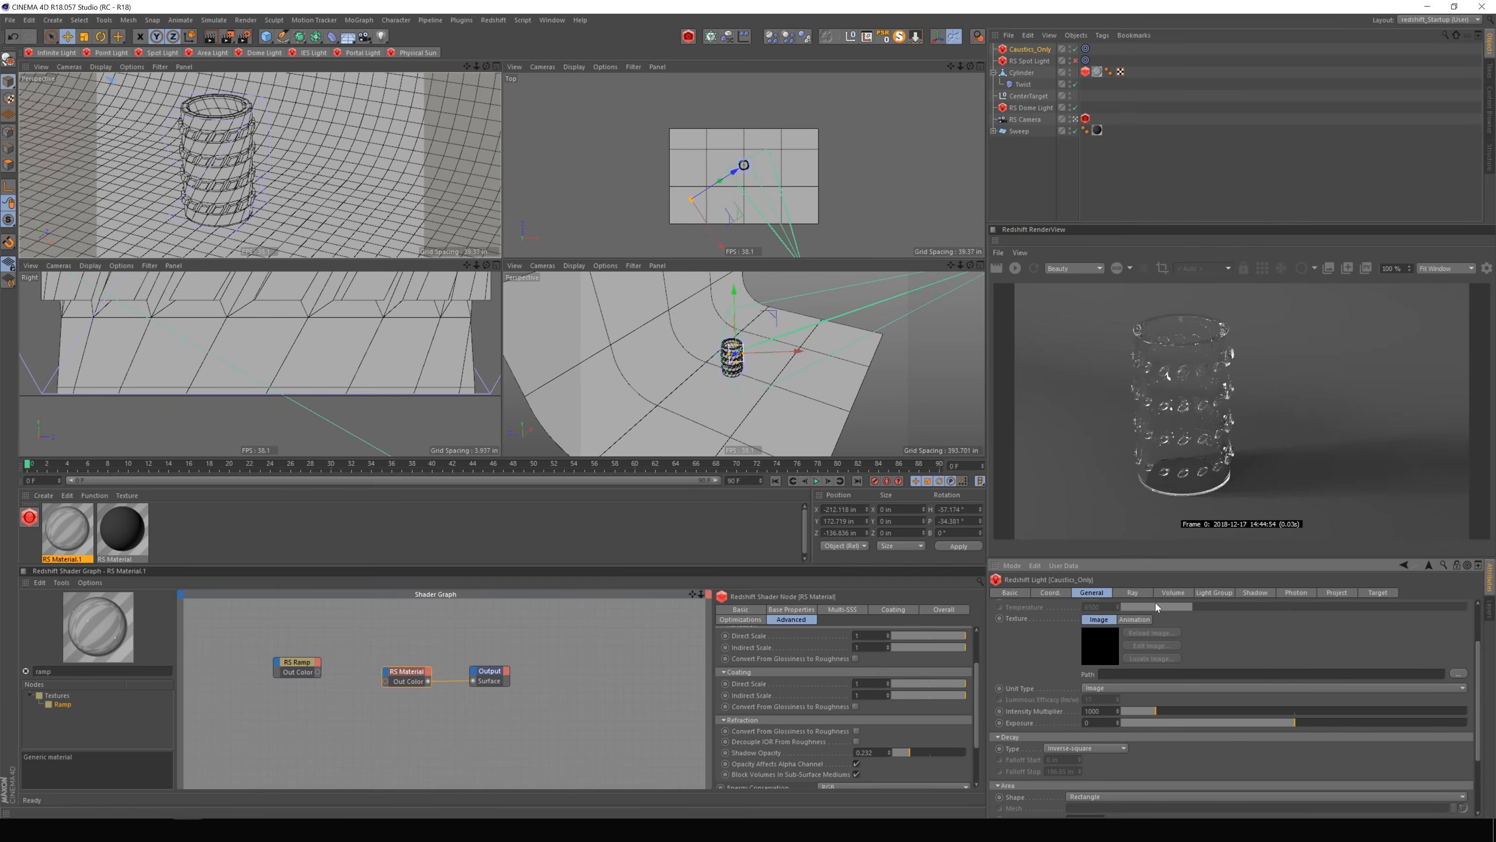
Set the Caustics_Only light's decay type to None and start an interactive render.
left_click(1133, 592)
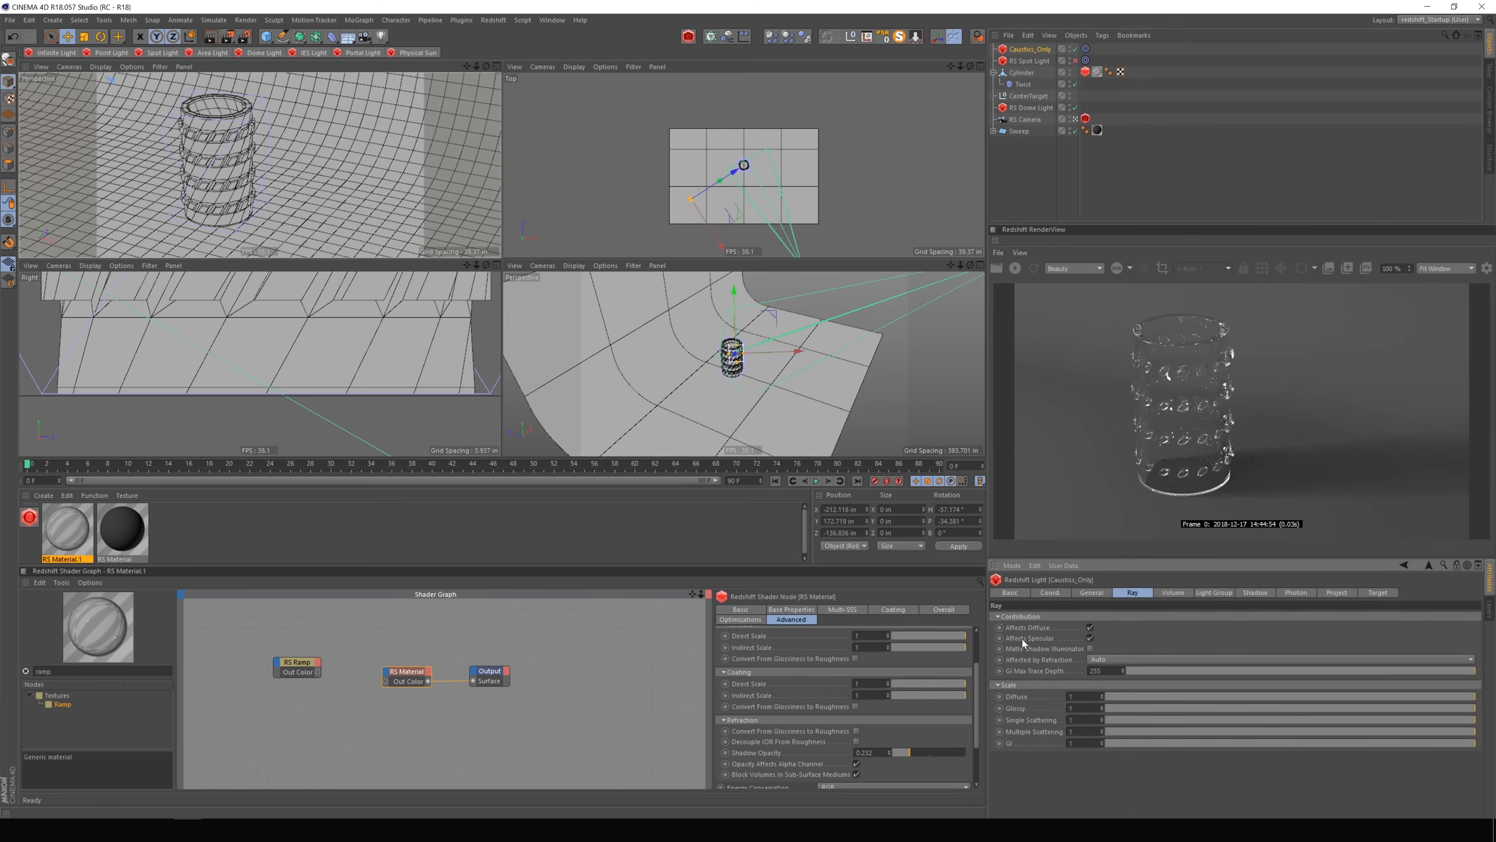
left_click(1090, 592)
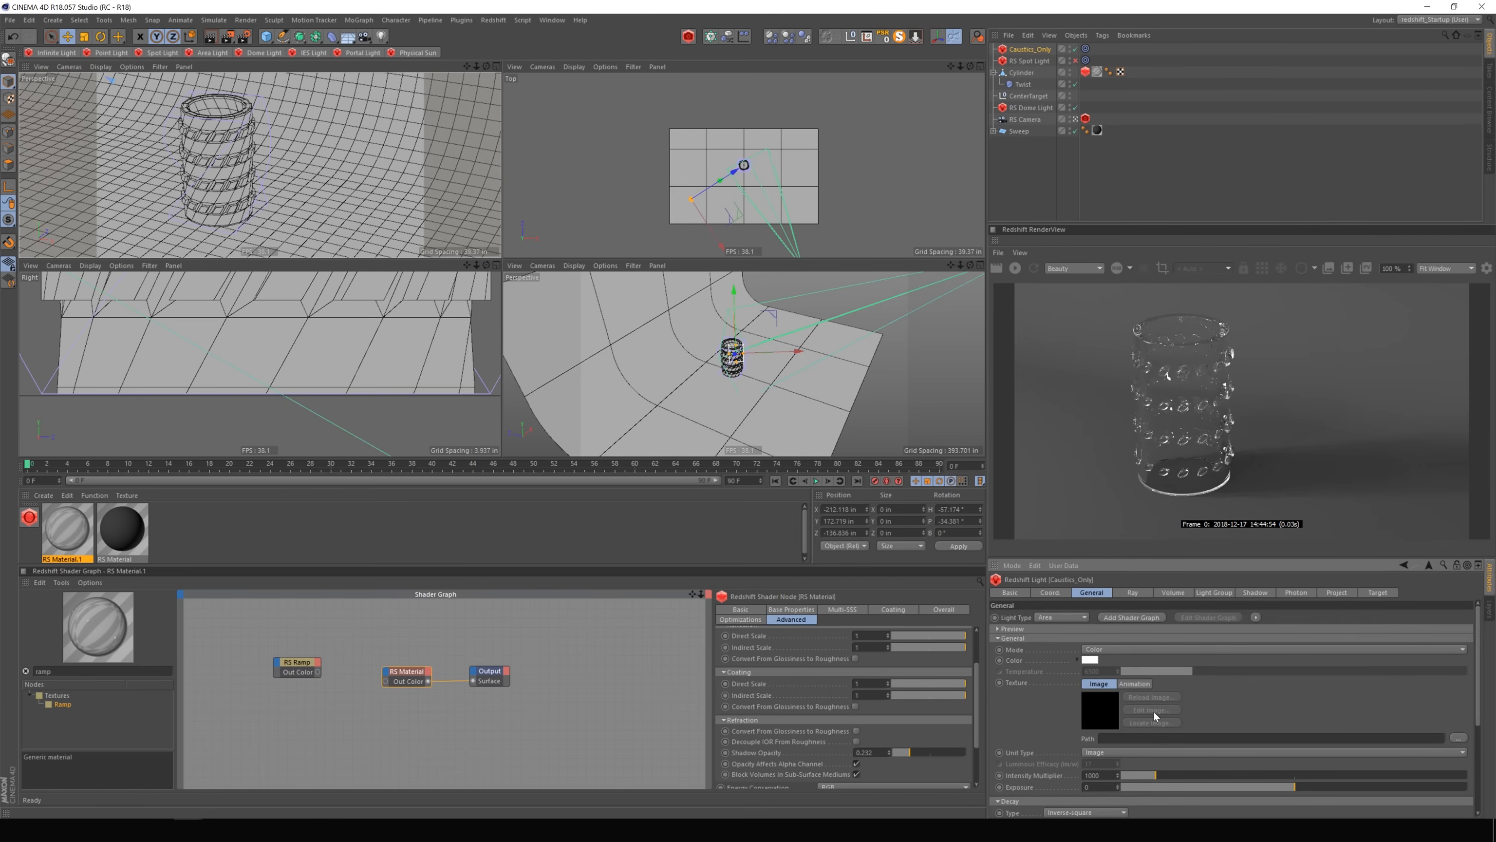
scroll(1474, 690, "down", 3)
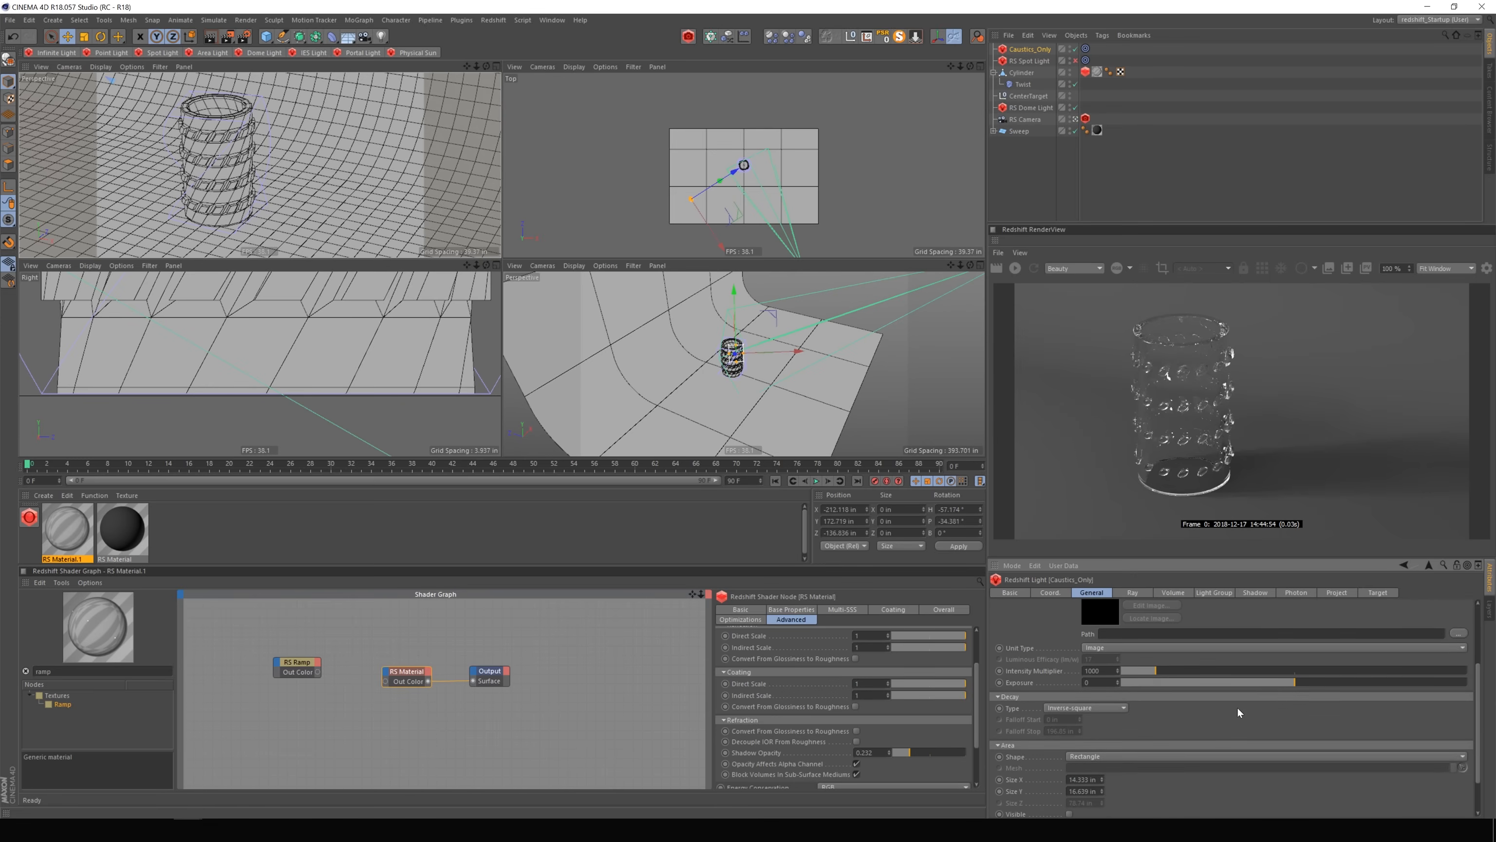
left_click(1096, 707)
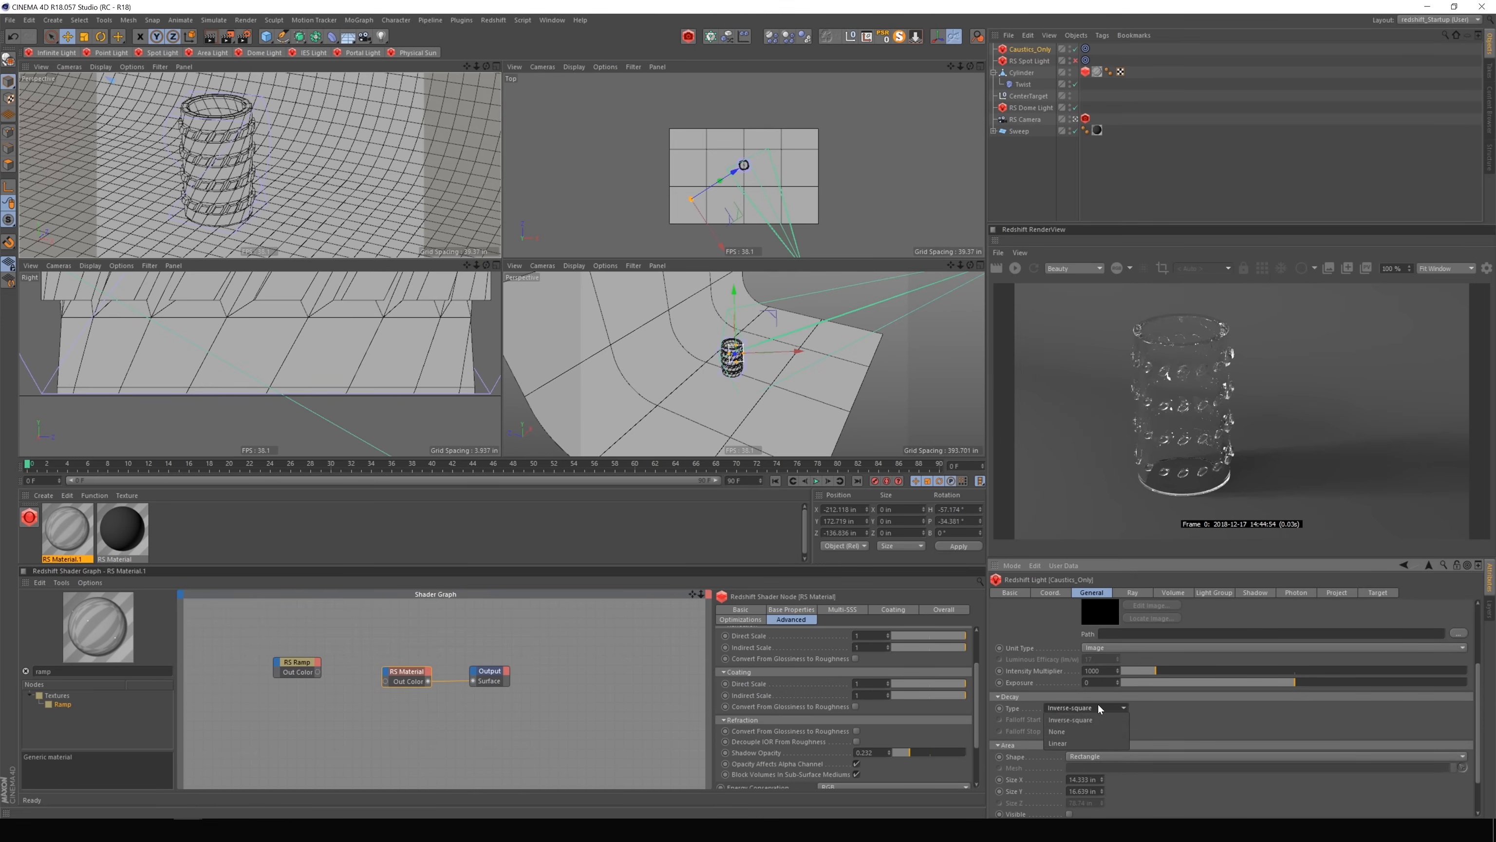
left_click(1063, 731)
left_click(1015, 269)
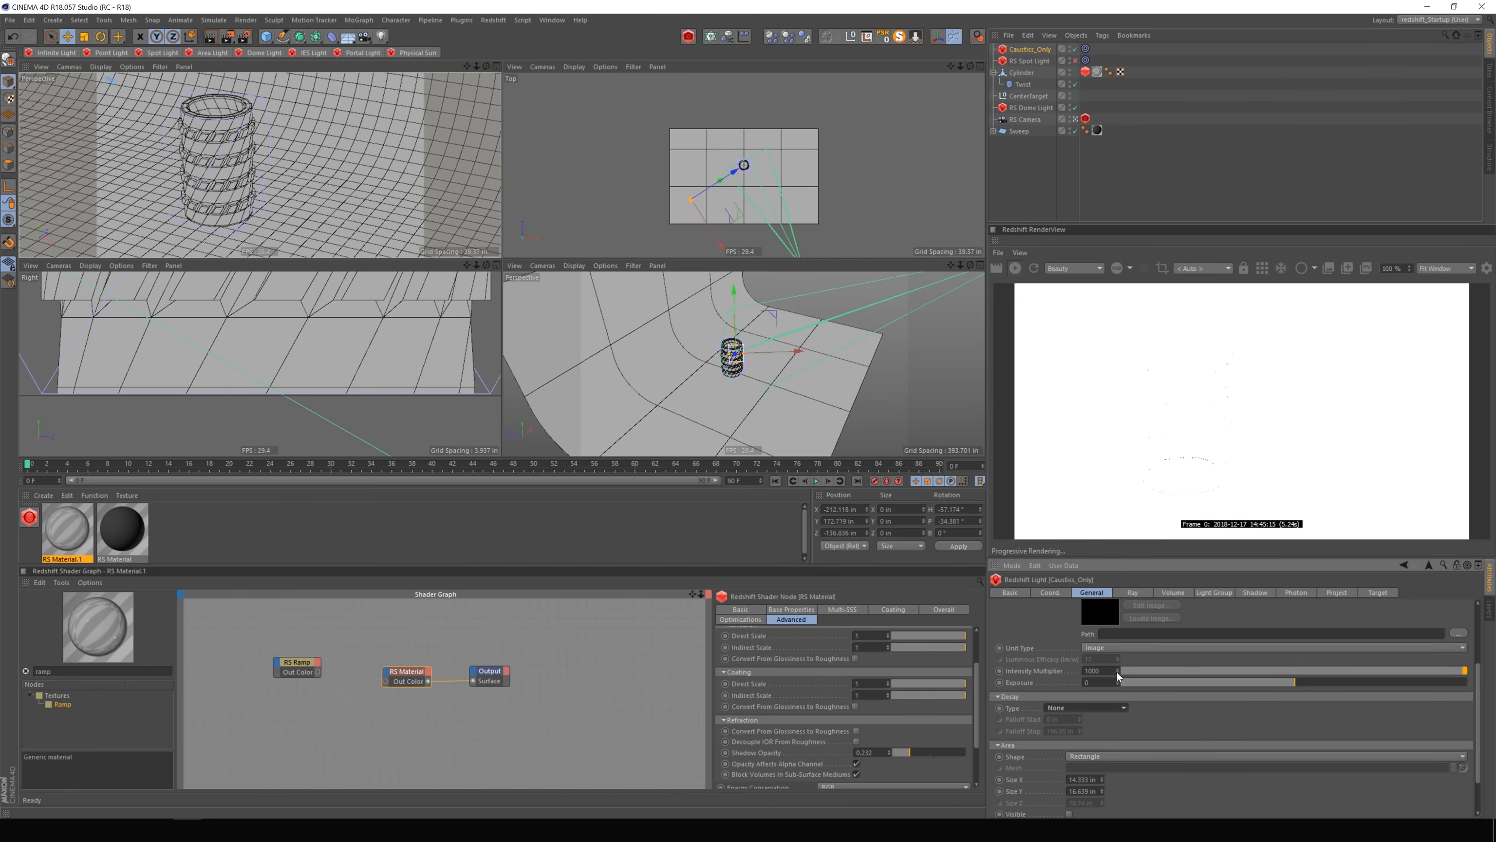
Lower the Caustics_Only light's intensity multiplier to 0.001 to fix the overexposed interactive render.
left_click(1094, 671)
type("1")
key("Return")
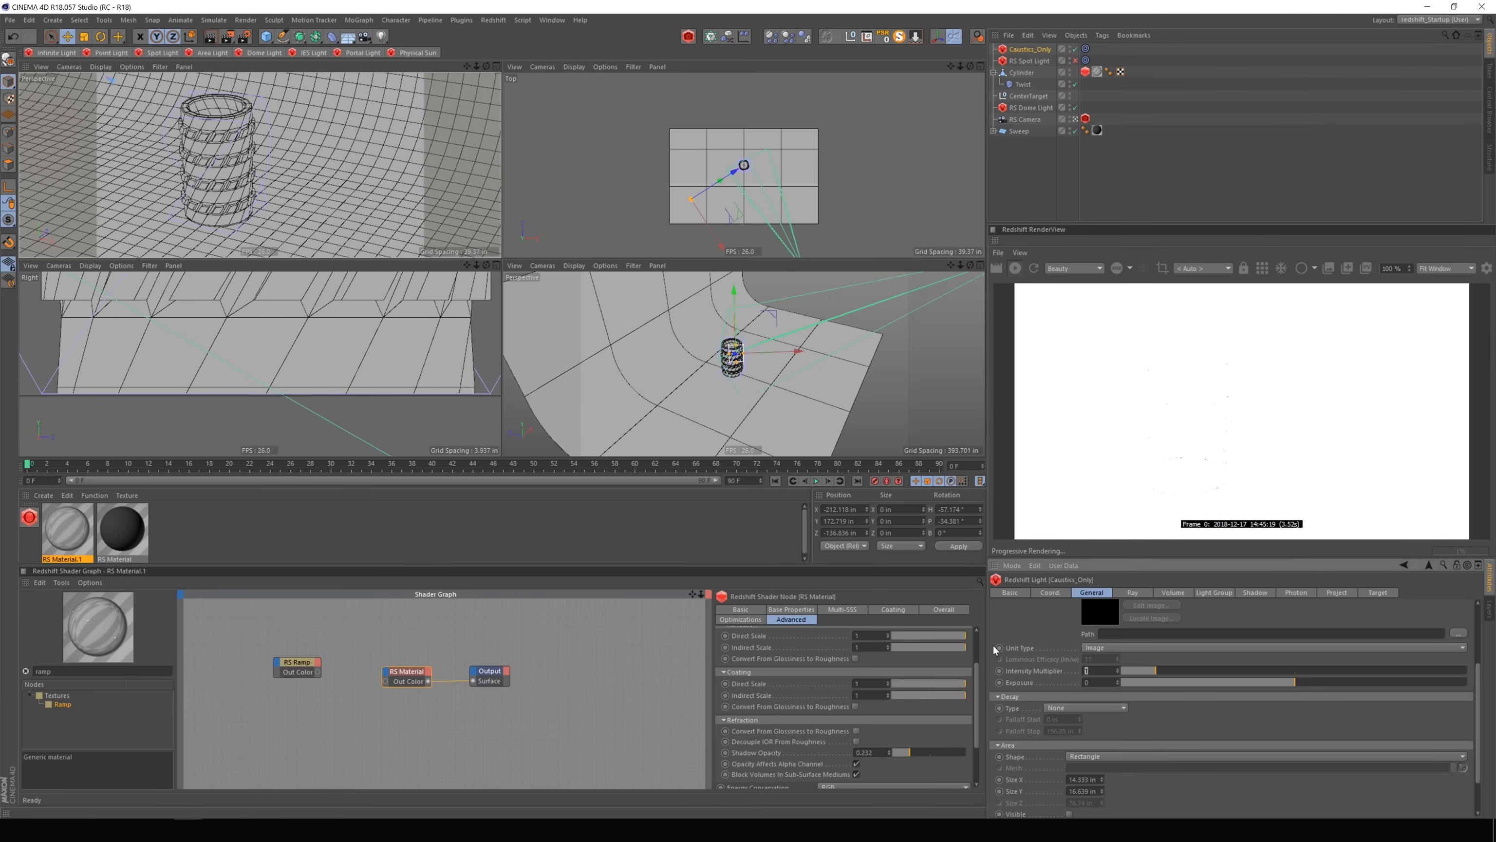
key("Return")
type(".")
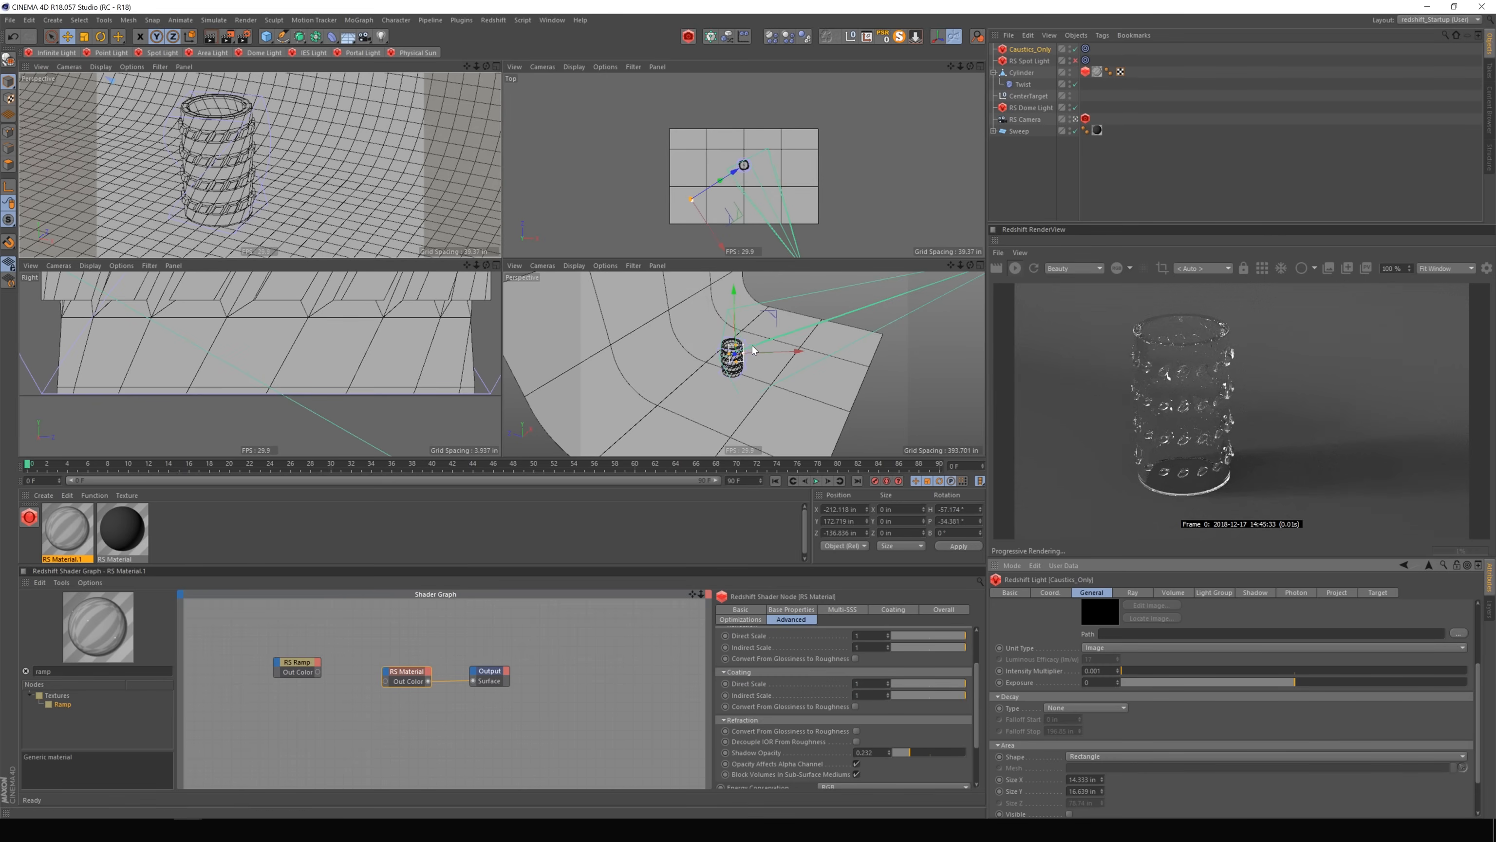
Move the Caustics_Only area light along its axis toward the glass to about X -155, Y 126, Z -100 in.
left_click_drag(736, 178, 747, 171)
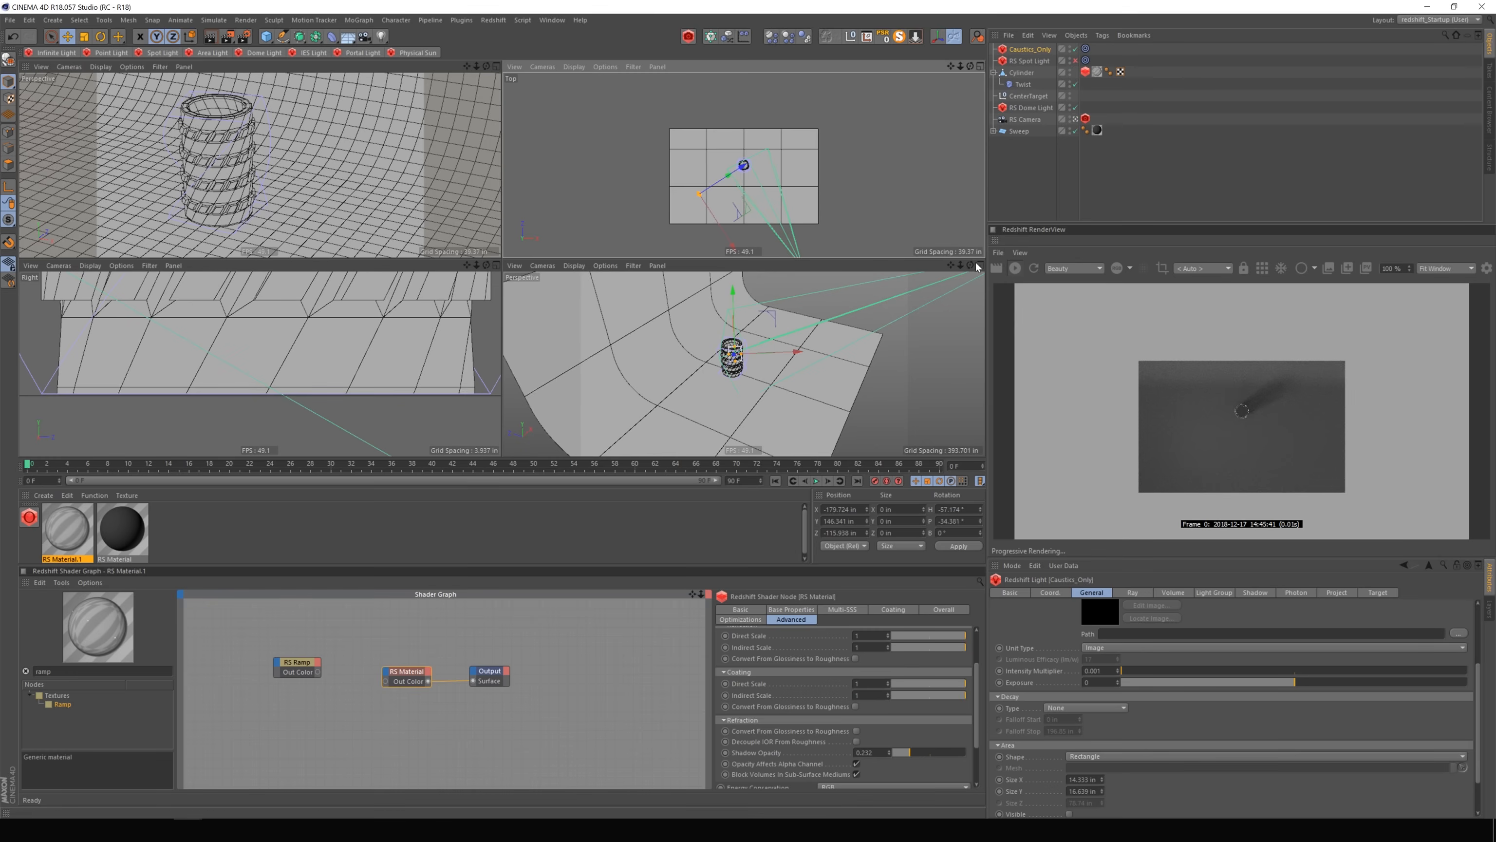
left_click_drag(960, 67, 983, 8)
left_click_drag(678, 168, 726, 156)
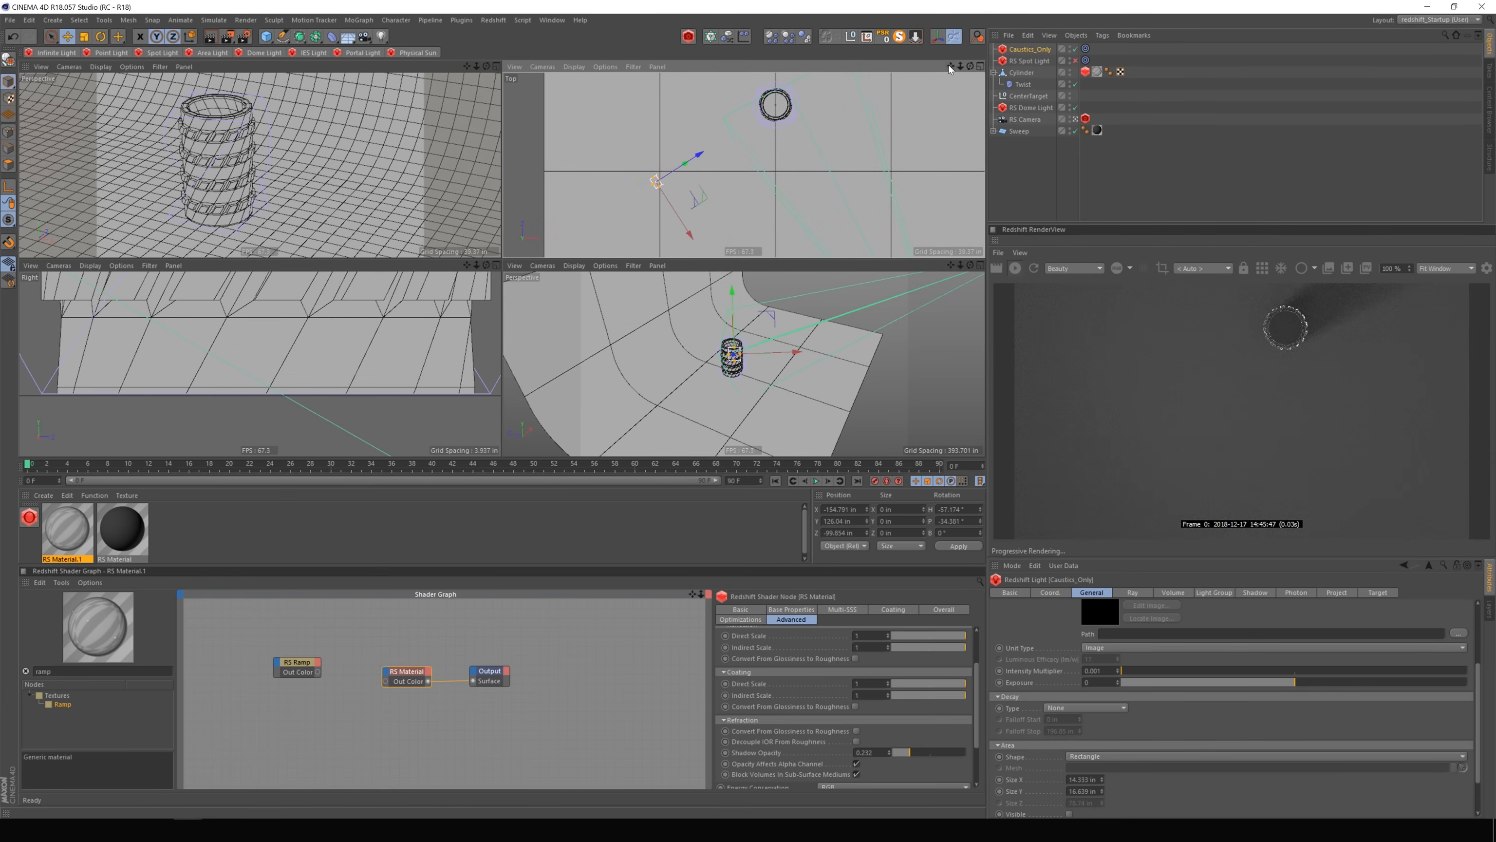
Nudge the Caustics_Only area light to about X -155.6, Y 126.2, Z -100.4 in during the interactive render.
left_click_drag(948, 64, 932, 112)
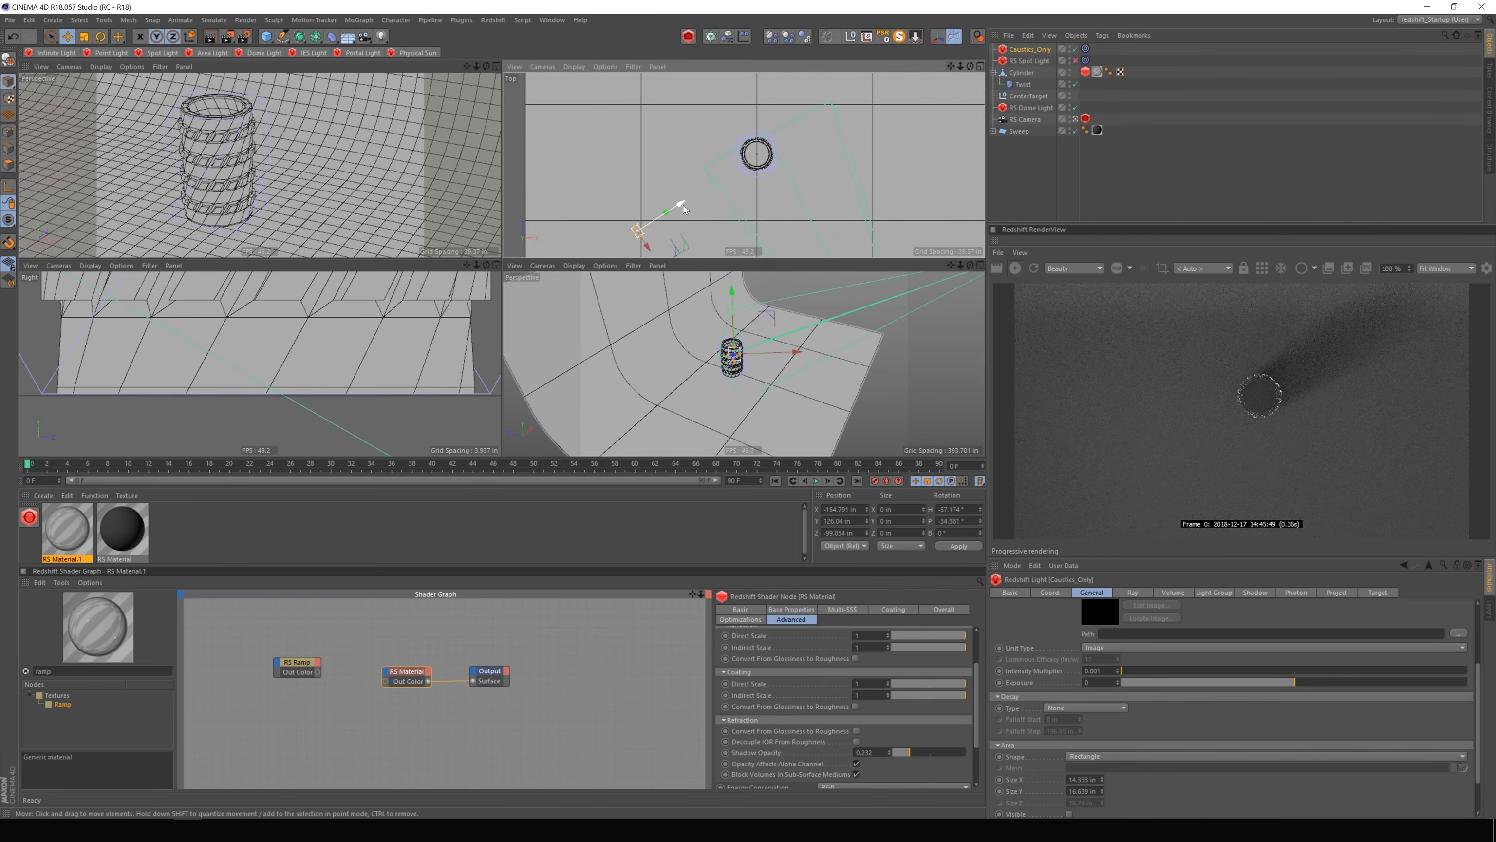
mouse_move(678, 203)
left_mouse_down()
mouse_move(723, 187)
mouse_move(649, 216)
mouse_move(678, 205)
left_mouse_up()
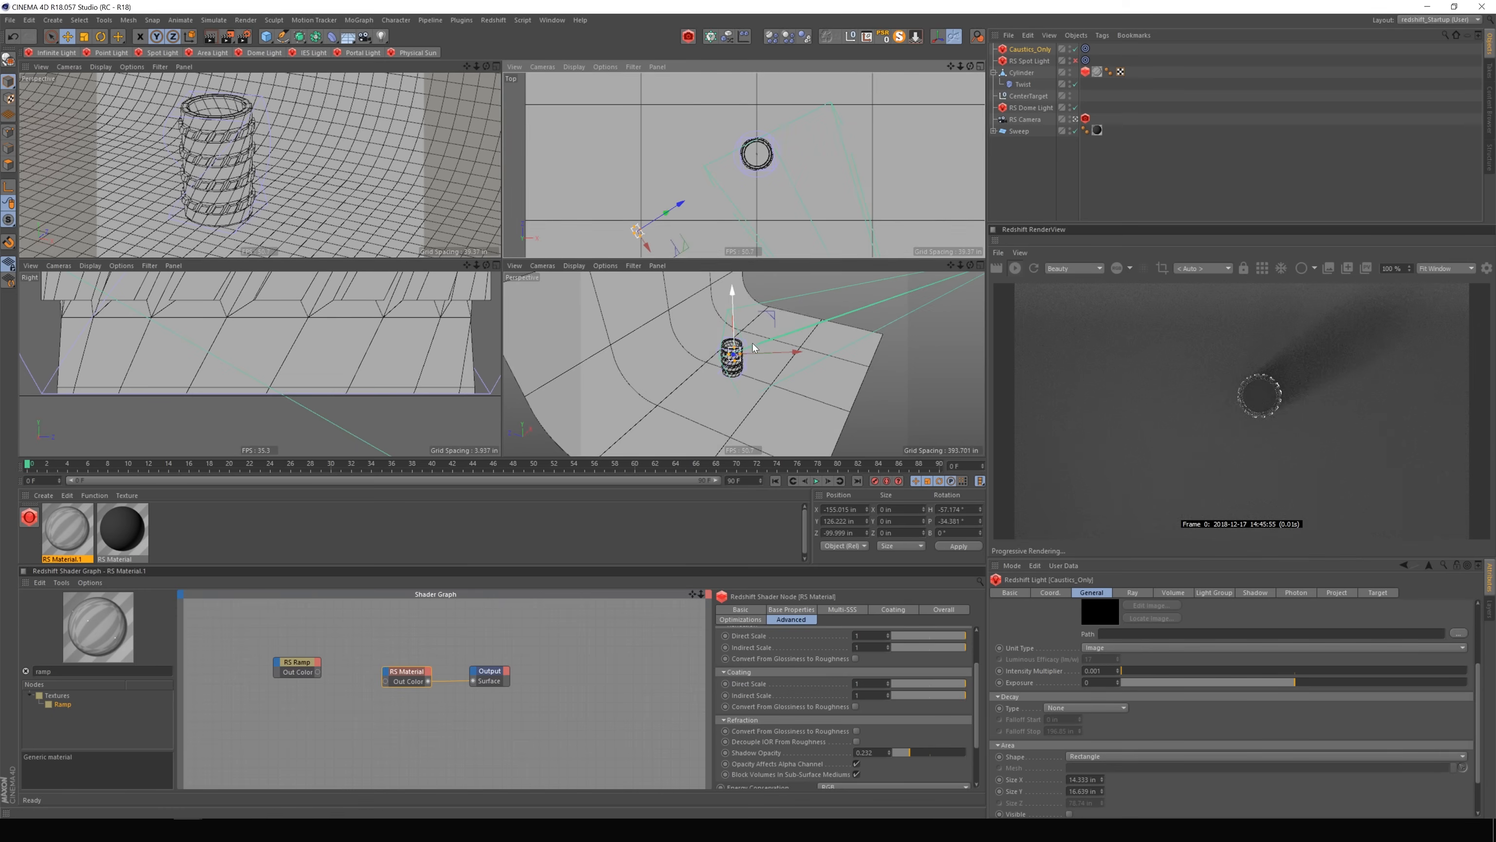
left_click(731, 320)
left_click_drag(732, 323, 733, 316)
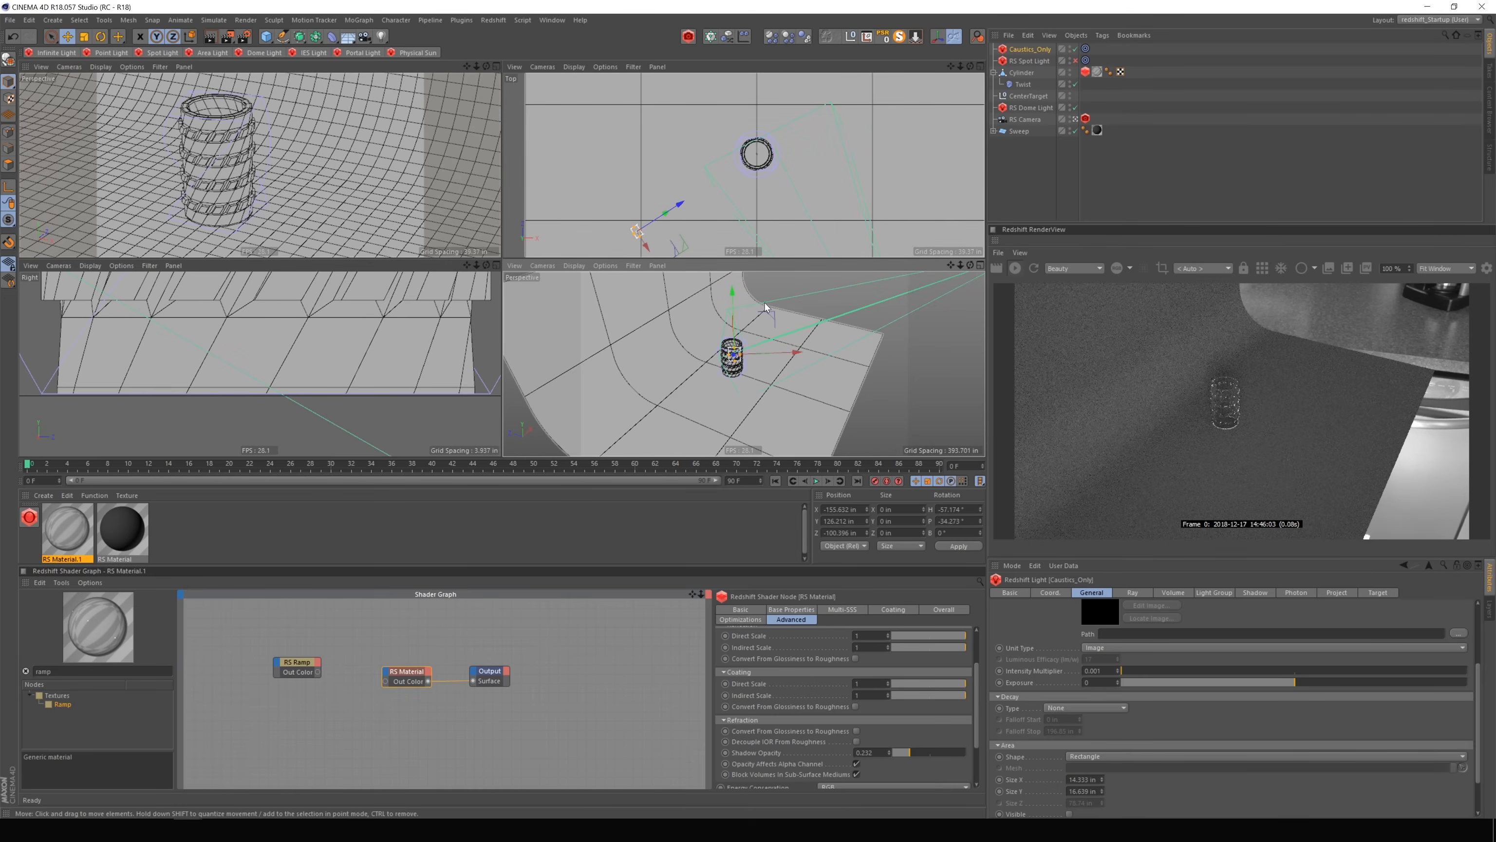
Disable Affects Diffuse and Affects Specular on the Caustics_Only light and review its caustic photon settings.
left_click(1139, 592)
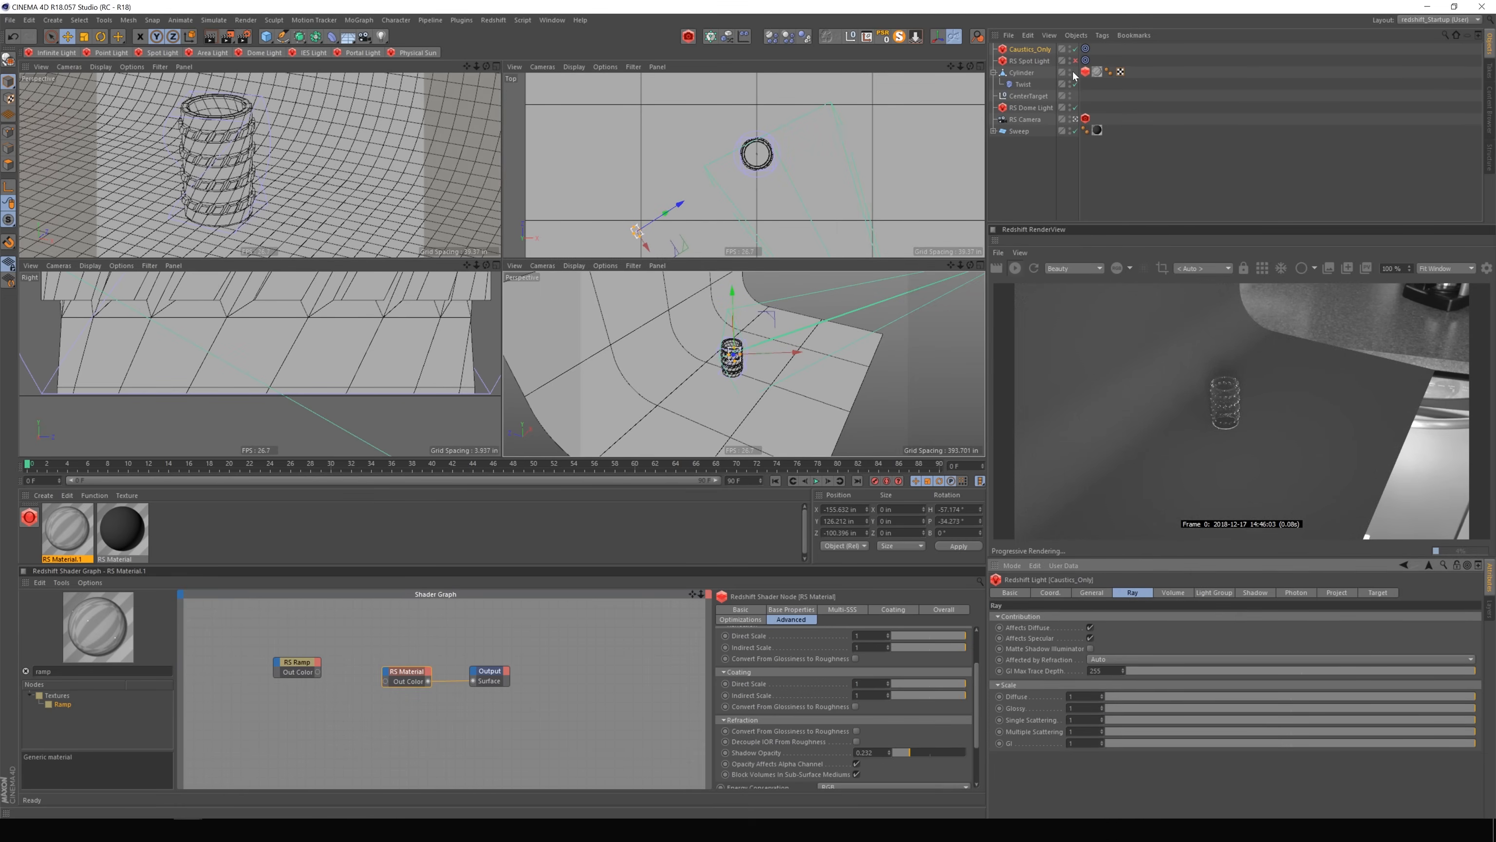
left_click(1075, 49)
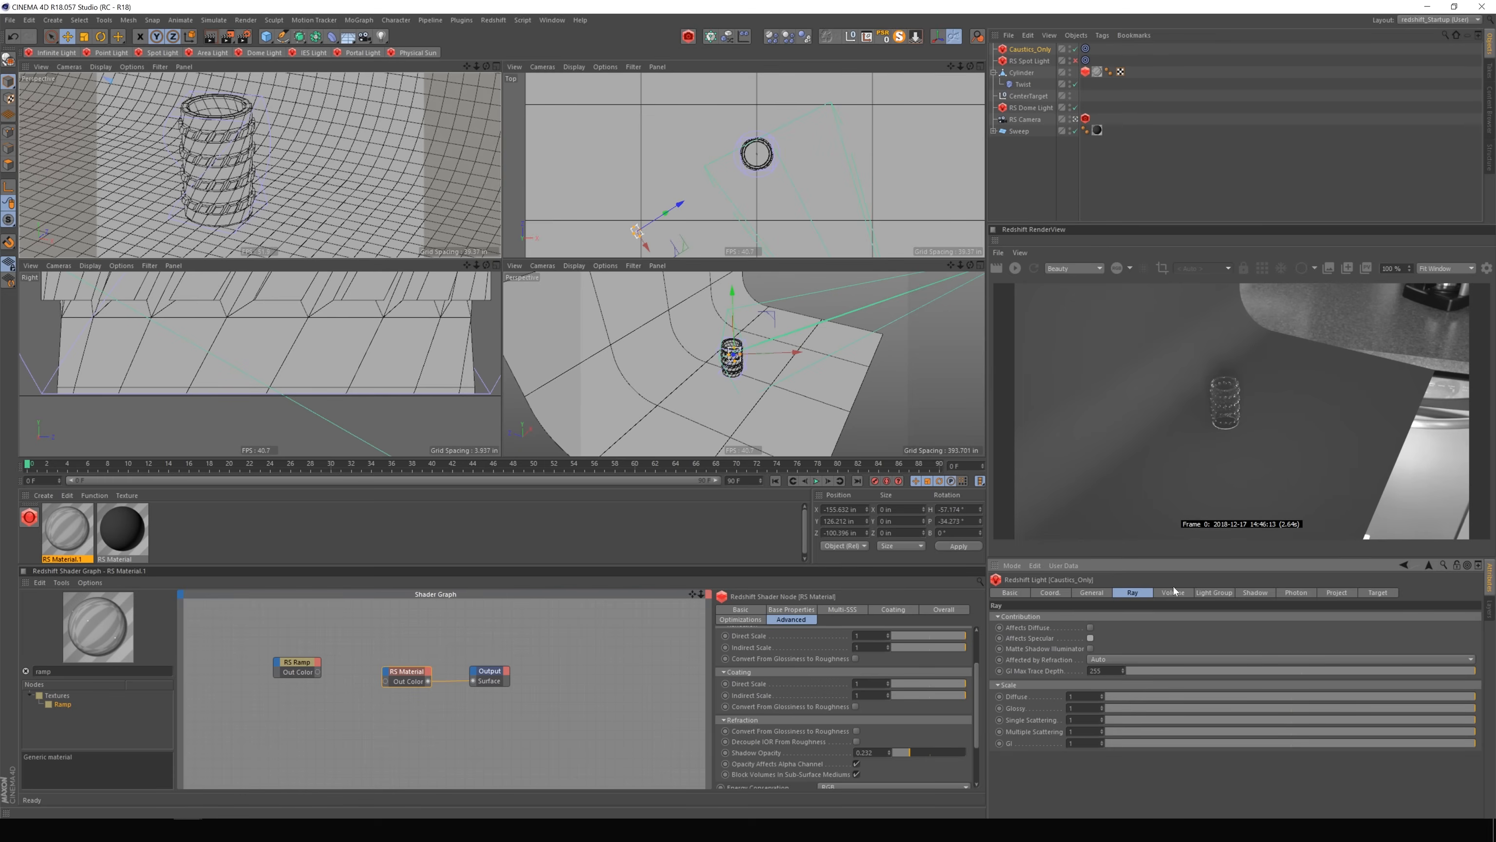
left_click(1302, 593)
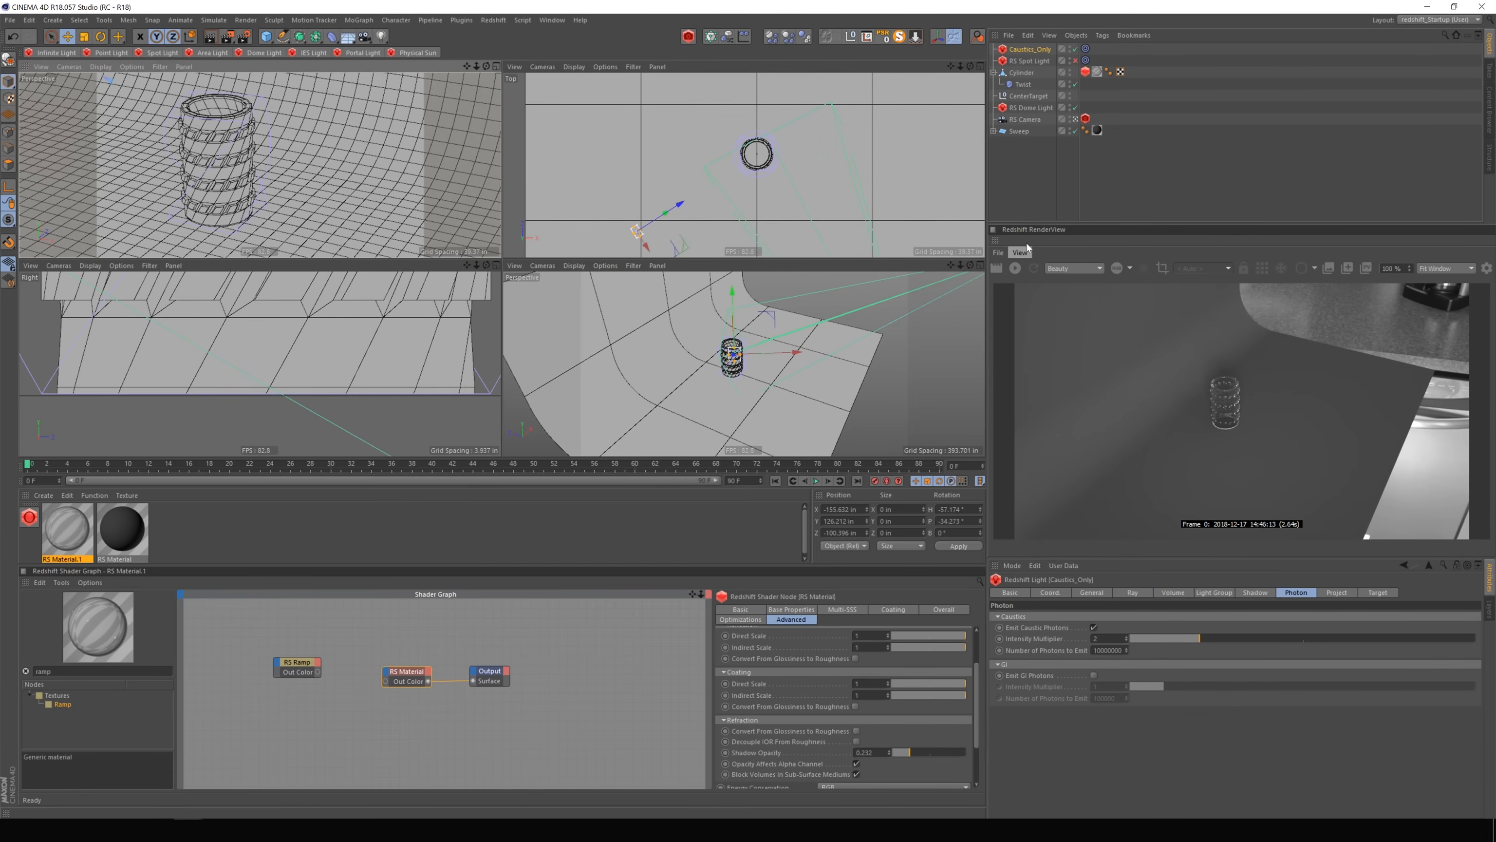
Render the glass through the camera, inspect the Caustics pass and return to the Beauty pass.
left_click(1015, 268)
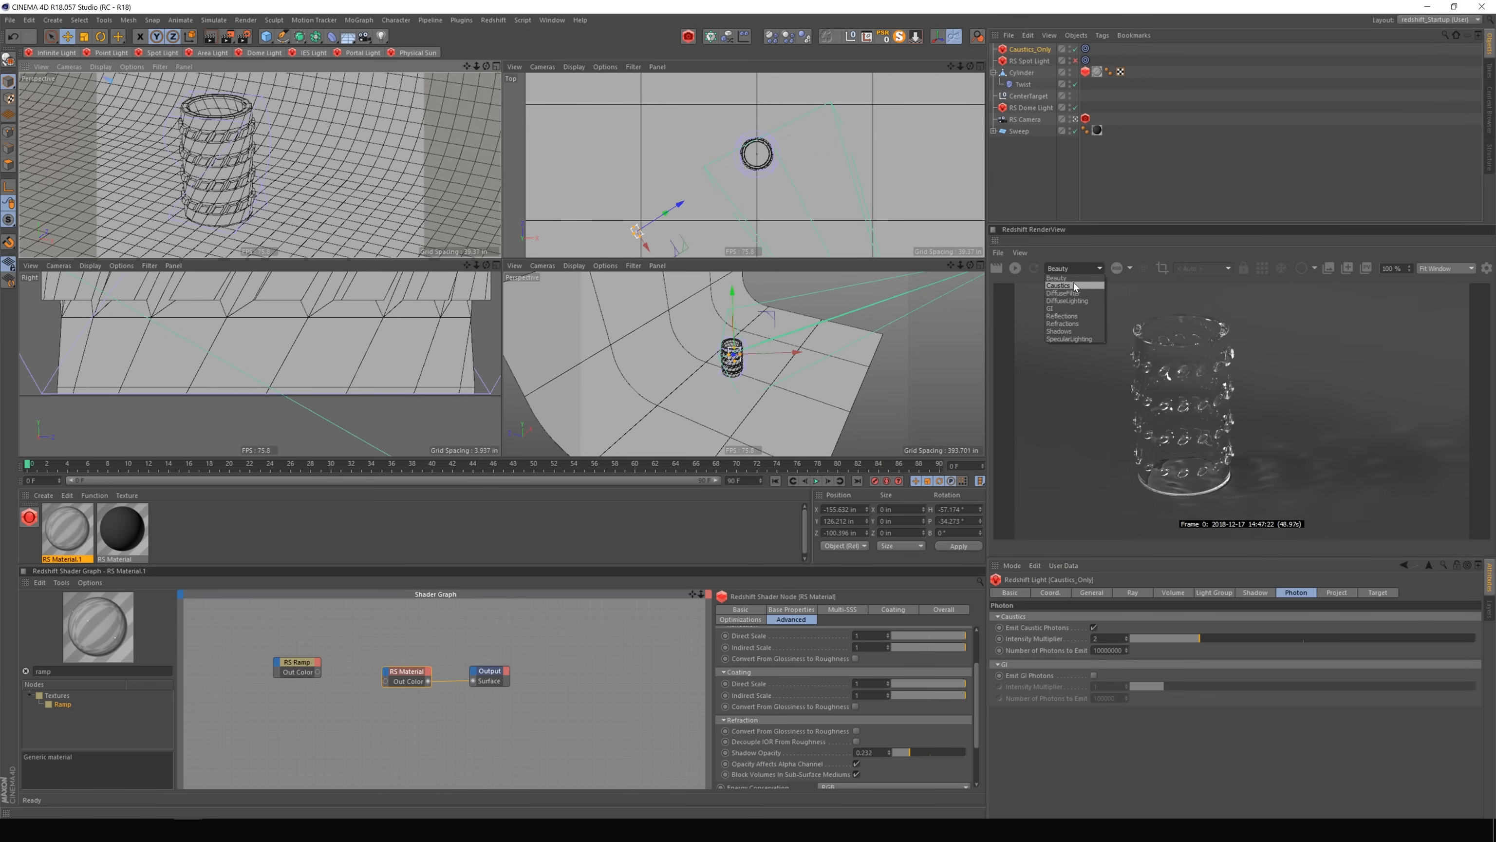
left_click(1072, 285)
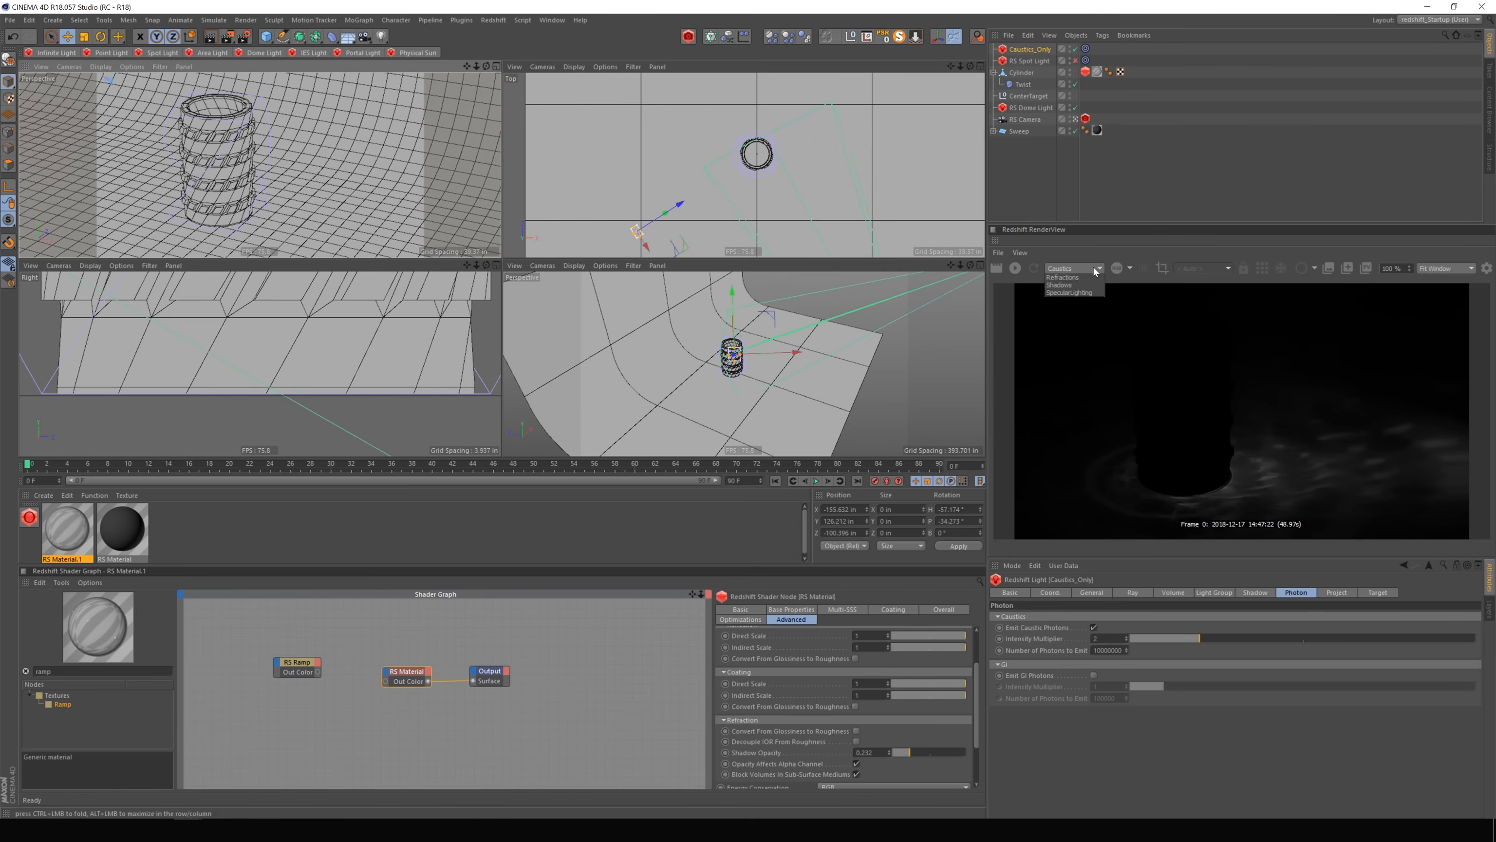
left_click(1060, 278)
Send the render to the Picture Viewer, compare it with the previous image and return to the scene.
left_click(1365, 267)
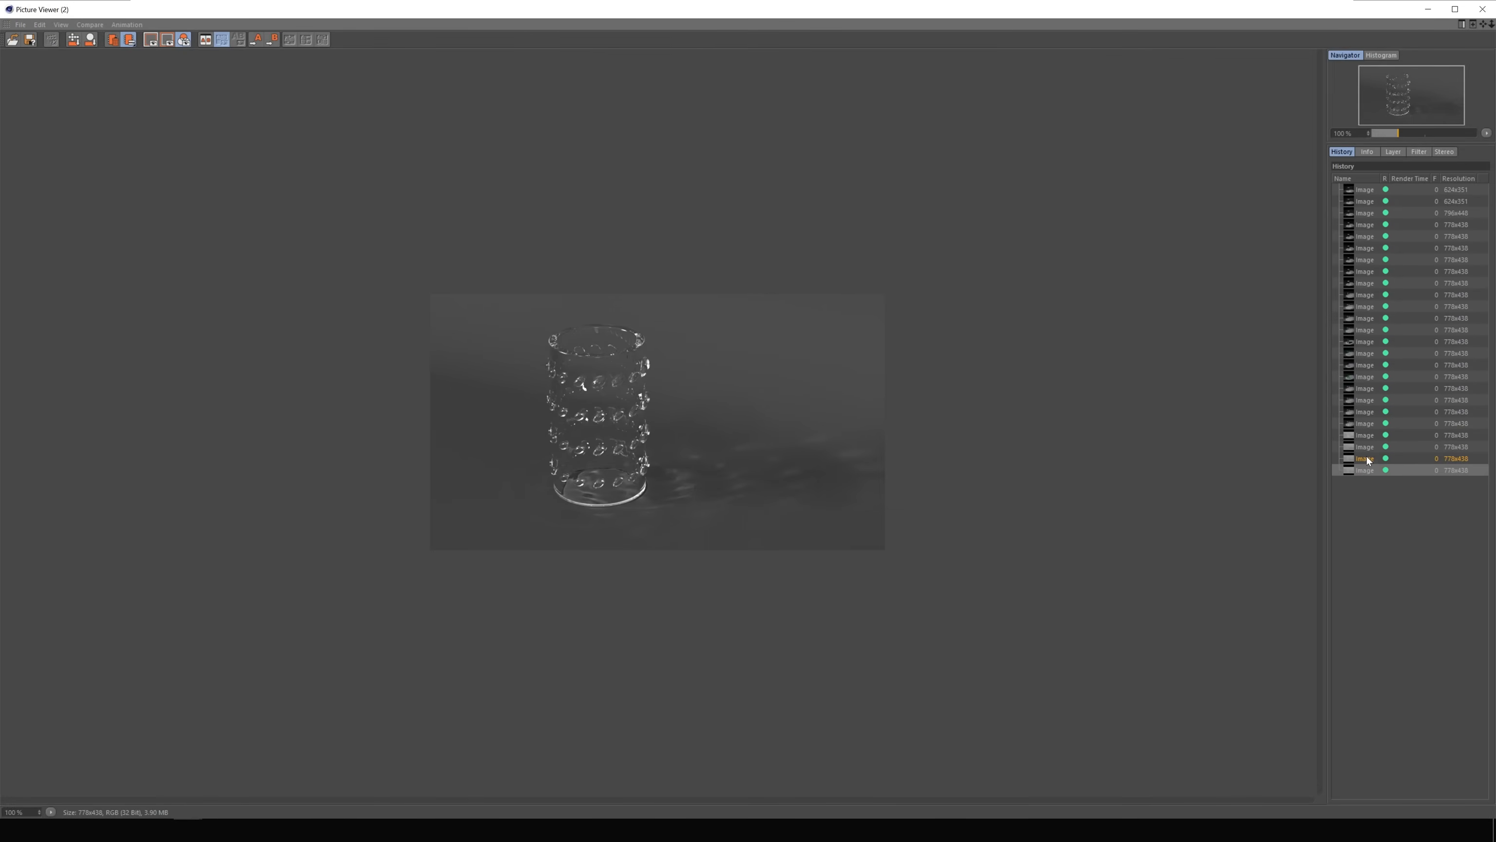
left_click(1368, 458)
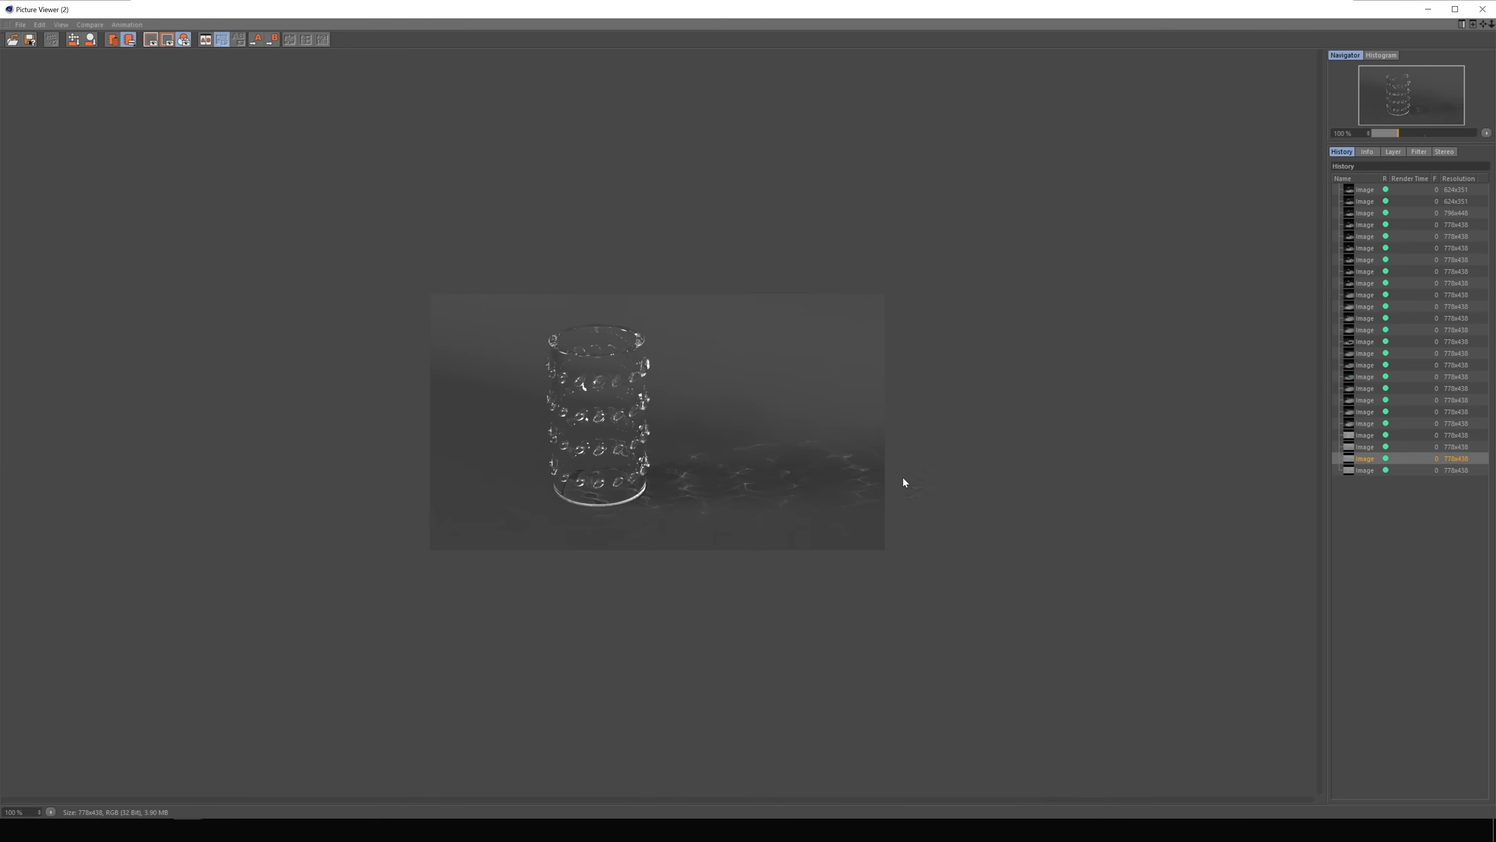
left_click(1363, 470)
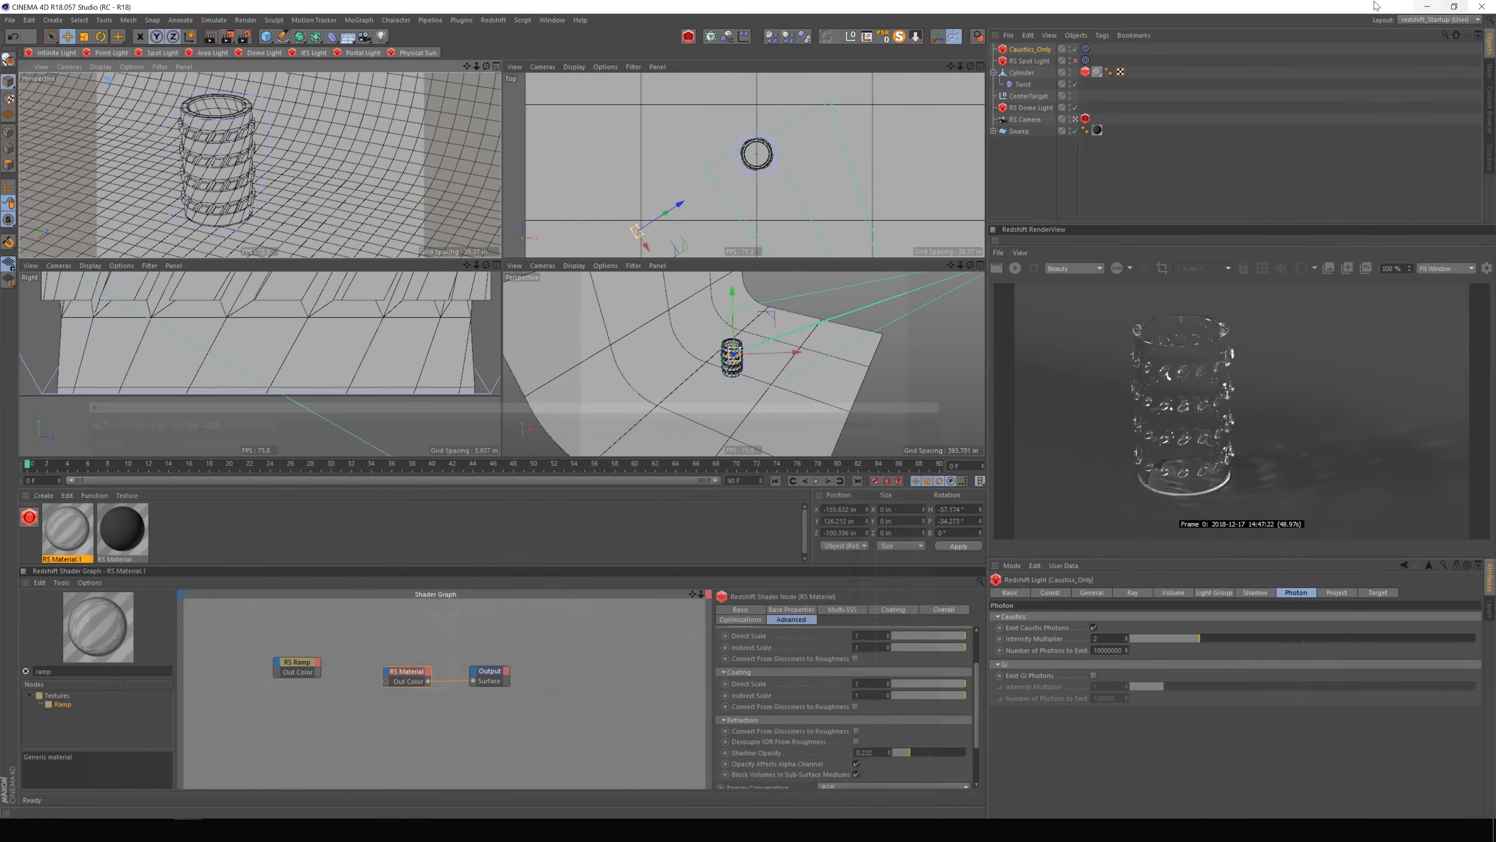
left_click(1428, 8)
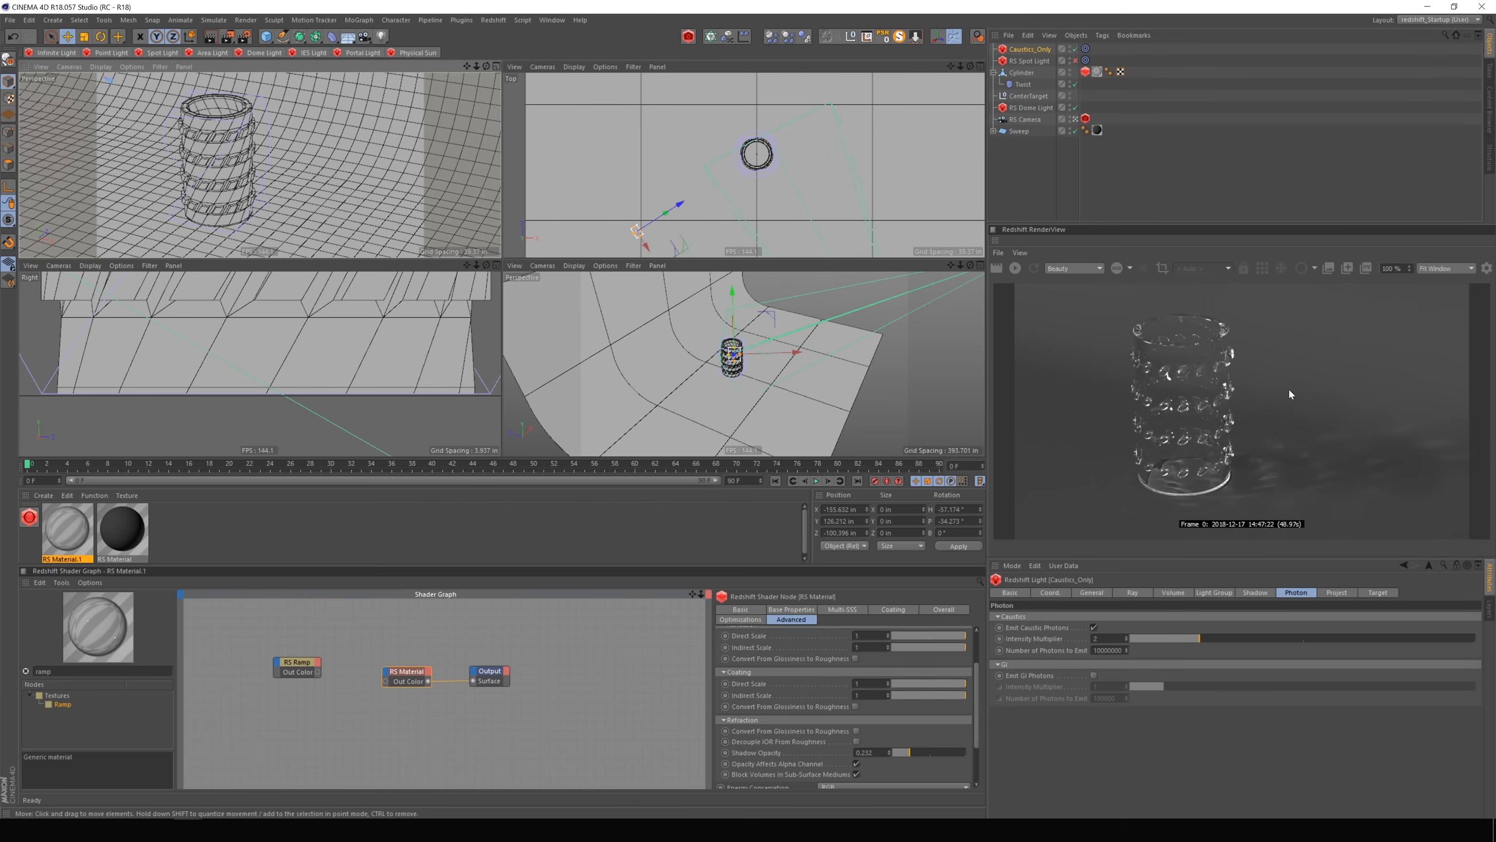
Duplicate the RS Spot Light in the object list and enable the copy.
left_click(1028, 61)
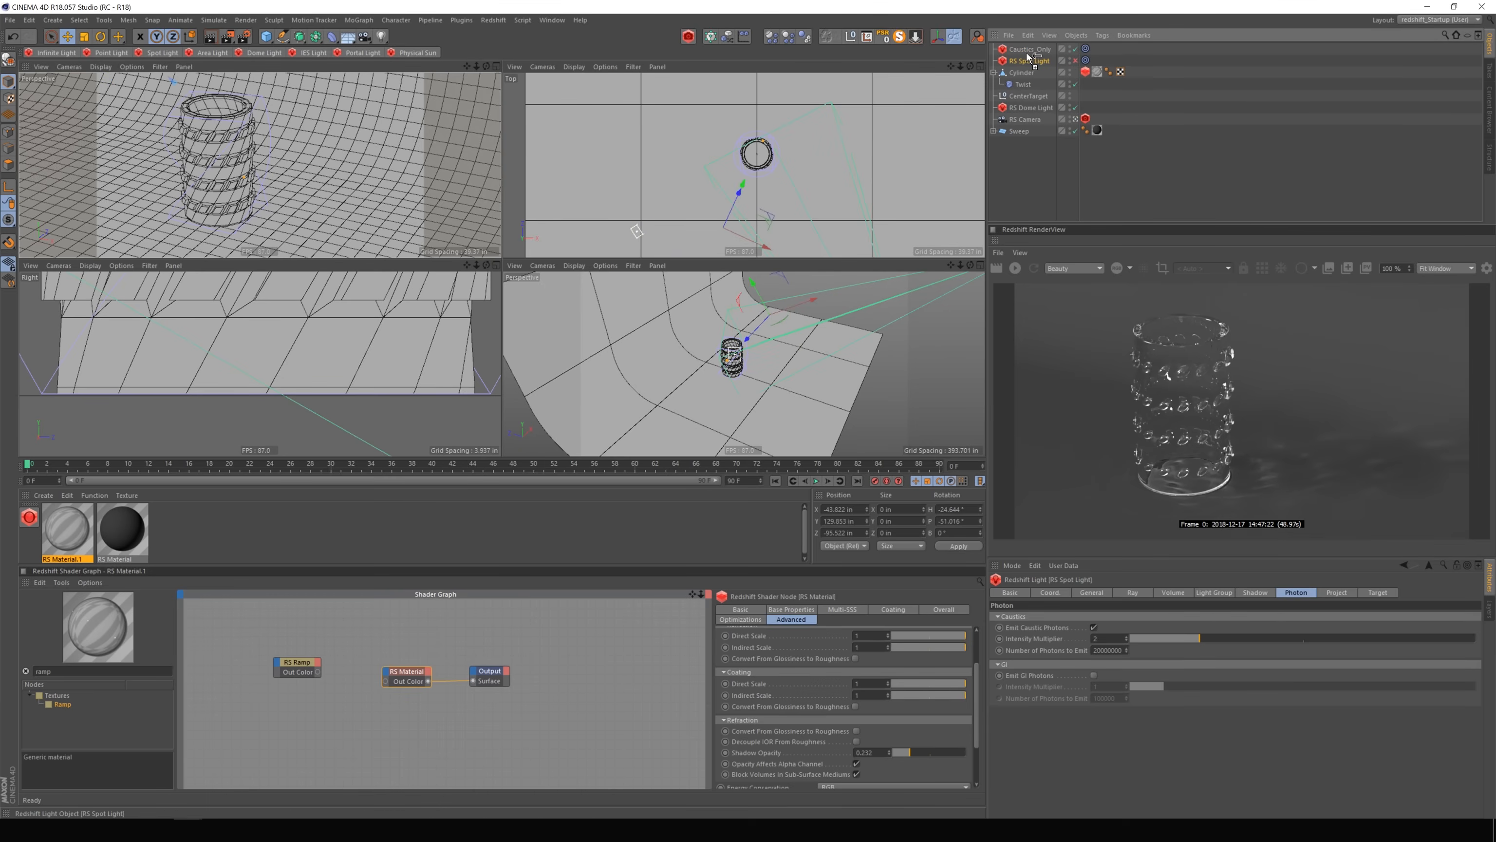
left_click_drag(1028, 57, 1031, 66, "ctrl")
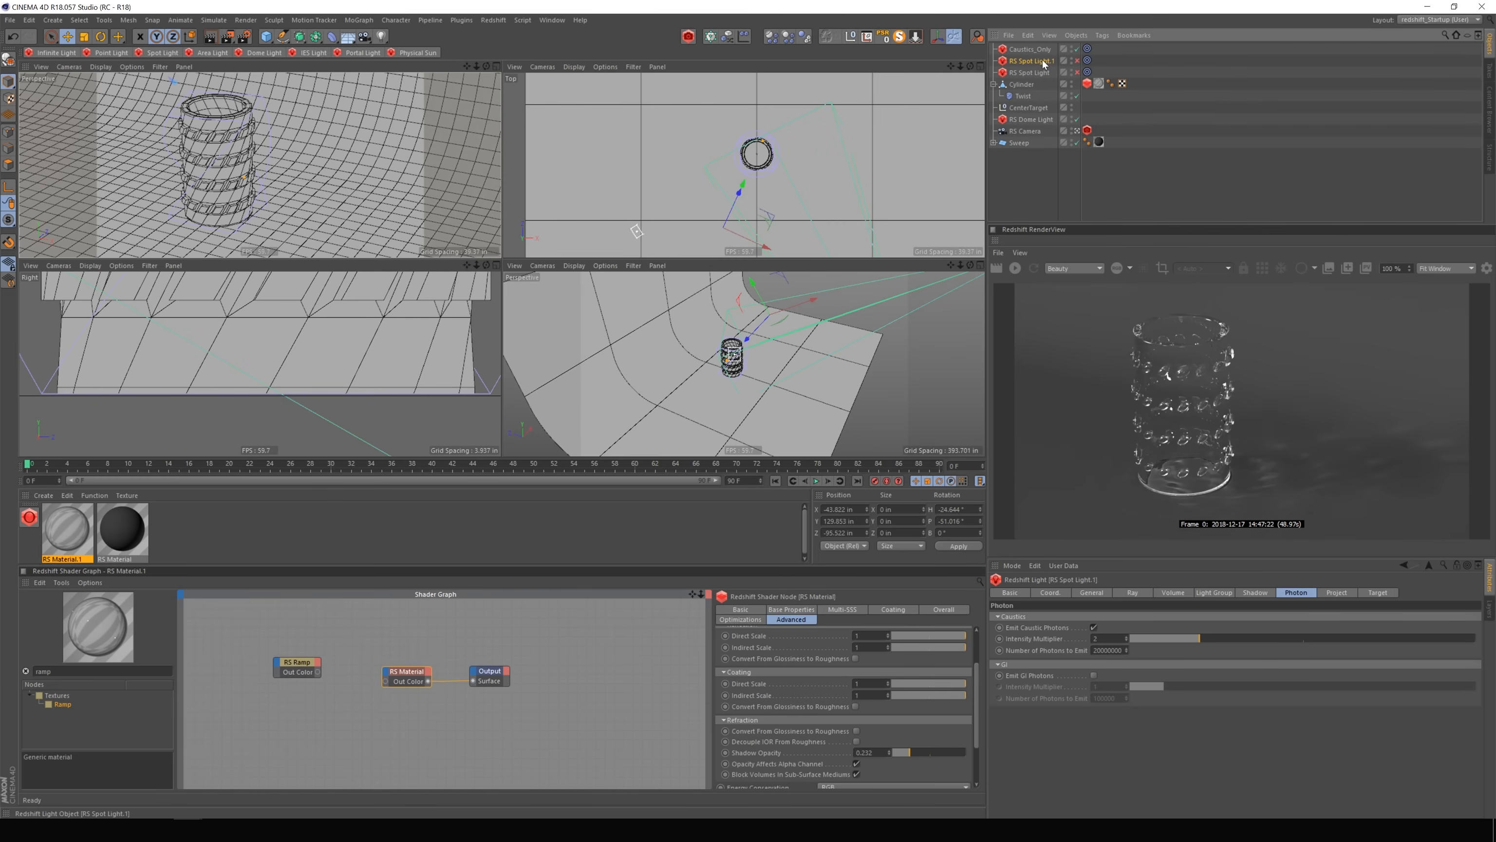
left_click(1075, 60)
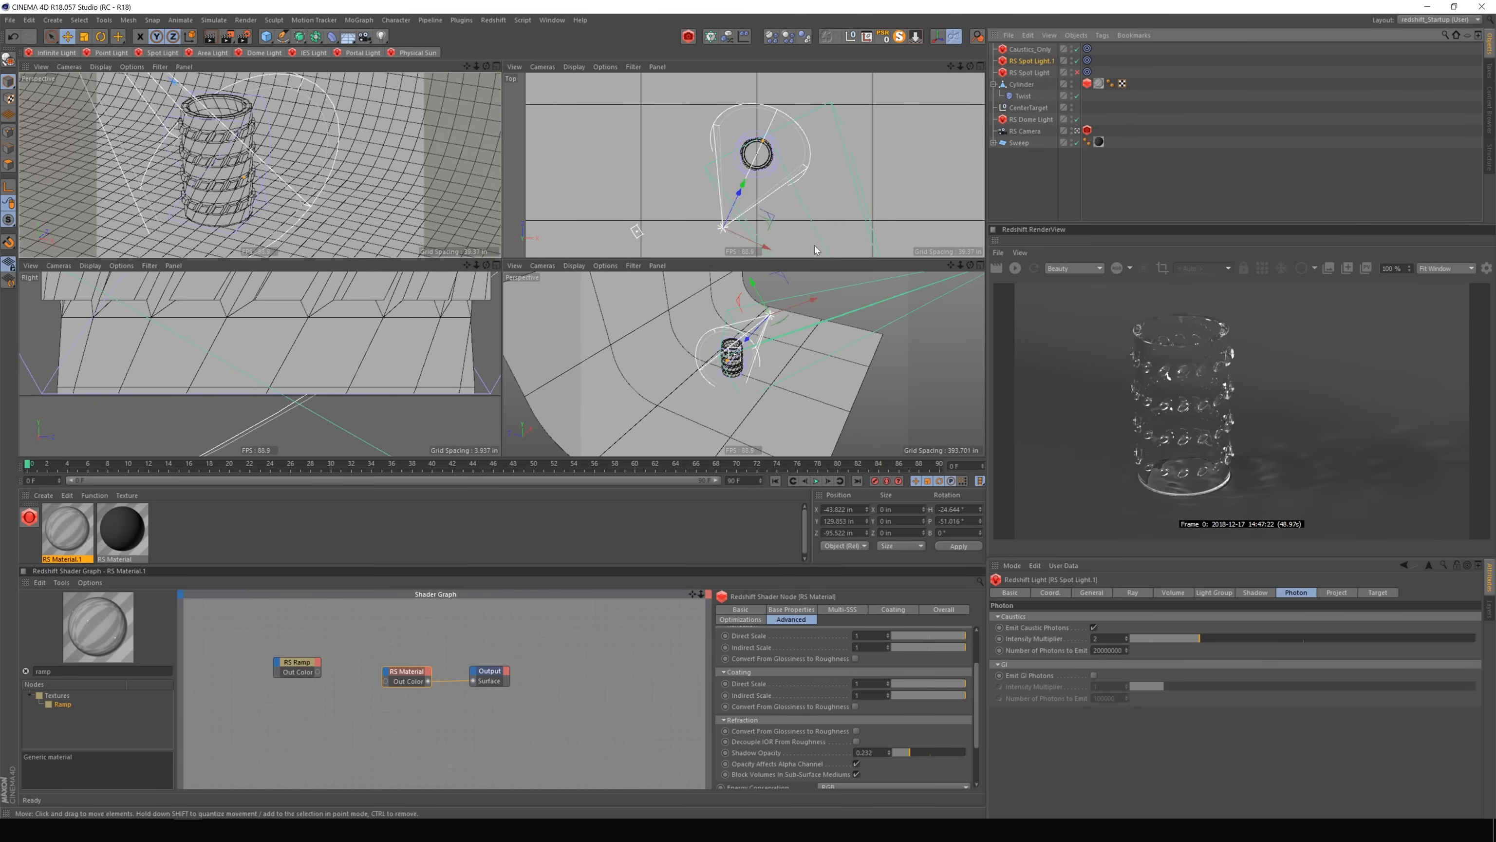
Start an interactive render and move the duplicate spot light to about X -8, Y 130, Z -112 in.
left_click_drag(971, 265, 864, 266)
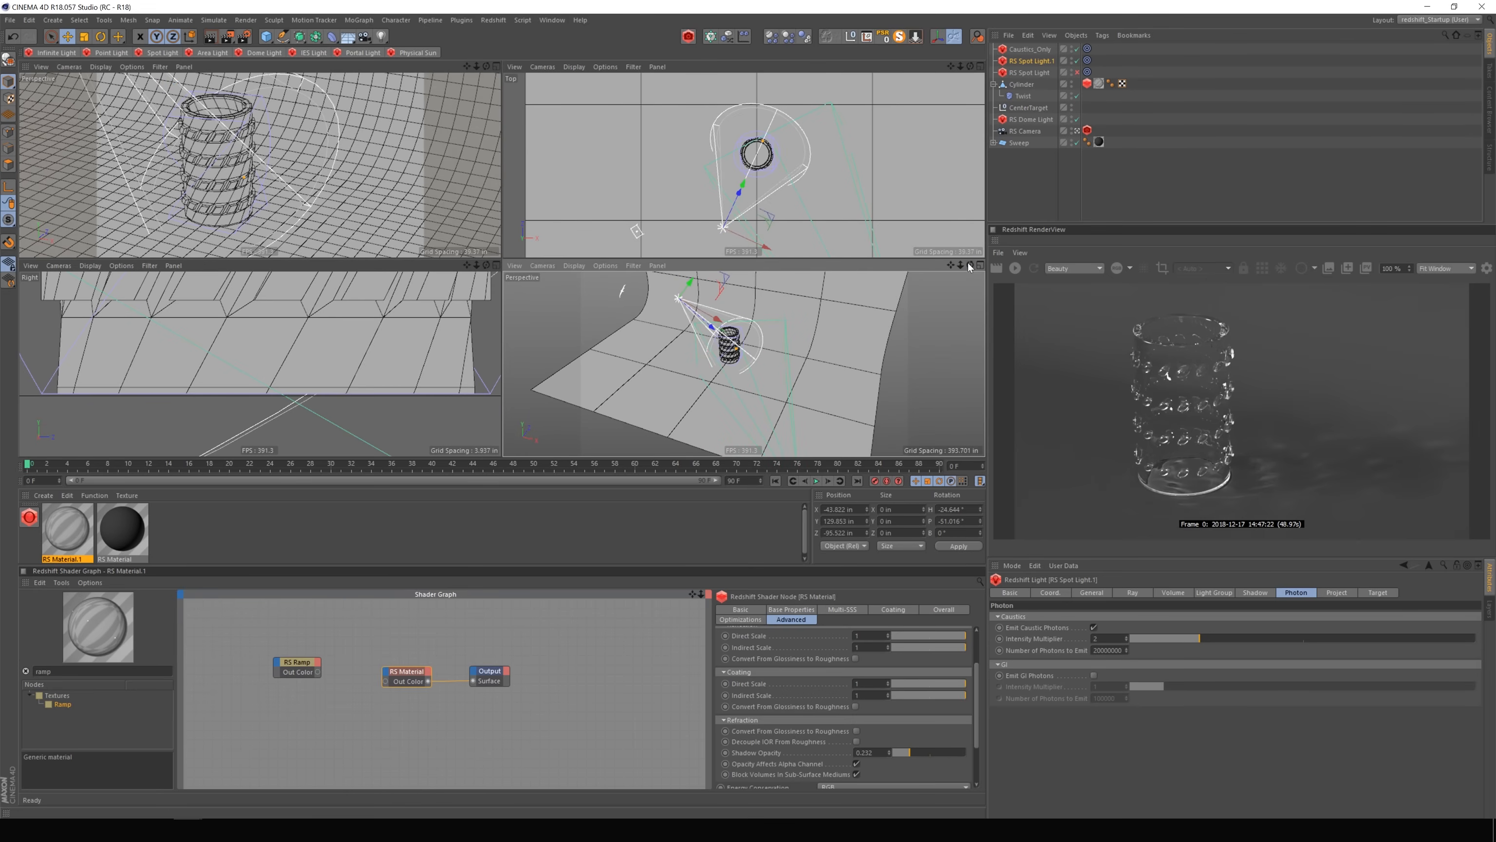
mouse_move(970, 266)
left_mouse_down()
mouse_move(1036, 267)
mouse_move(979, 272)
mouse_move(970, 290)
mouse_move(975, 266)
mouse_move(1006, 256)
mouse_move(955, 283)
left_mouse_up()
left_click(1015, 268)
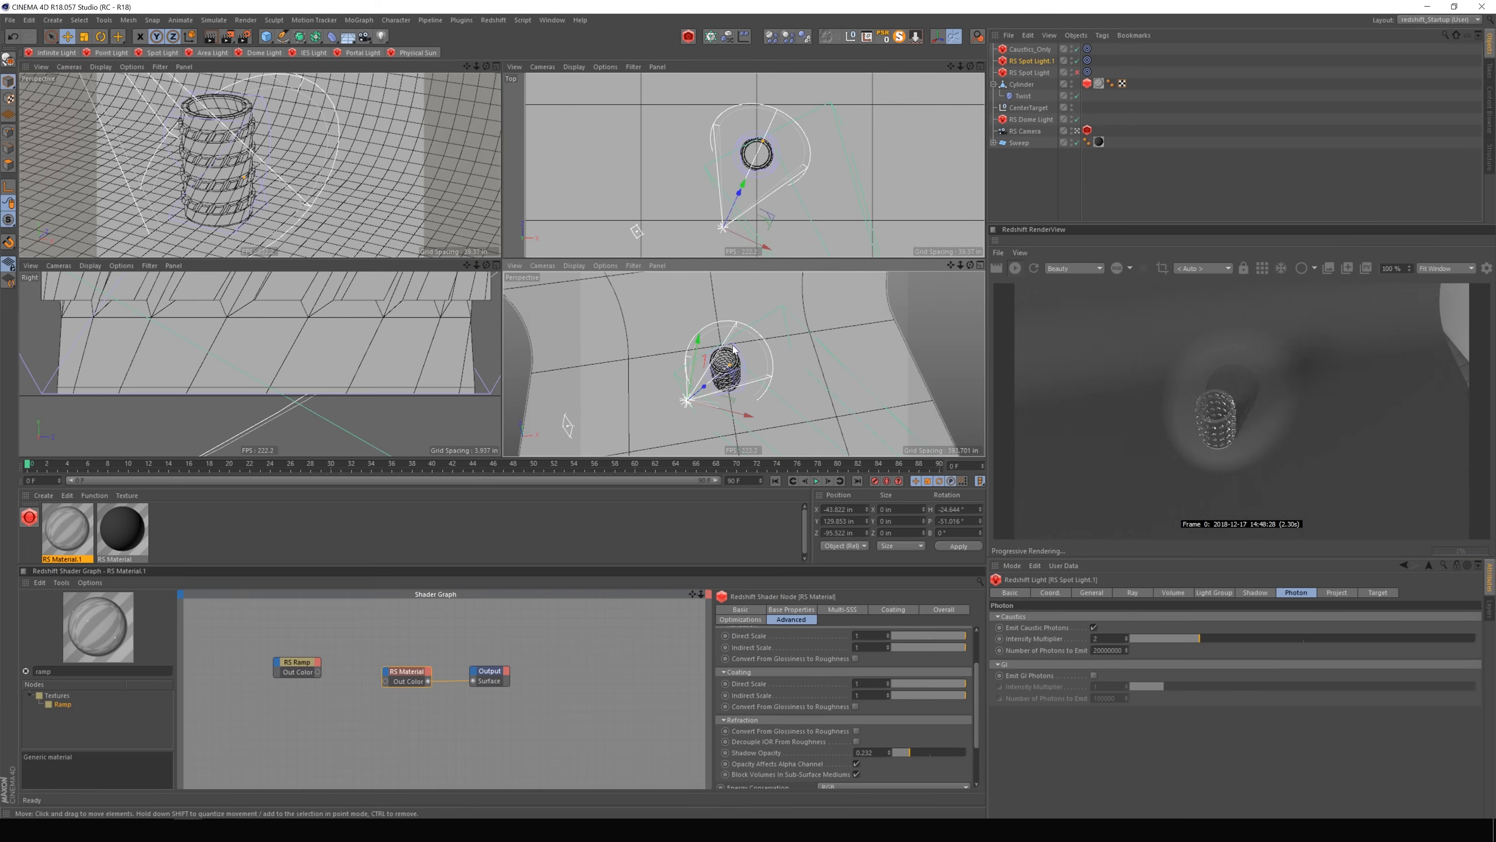
left_click_drag(749, 413, 799, 413)
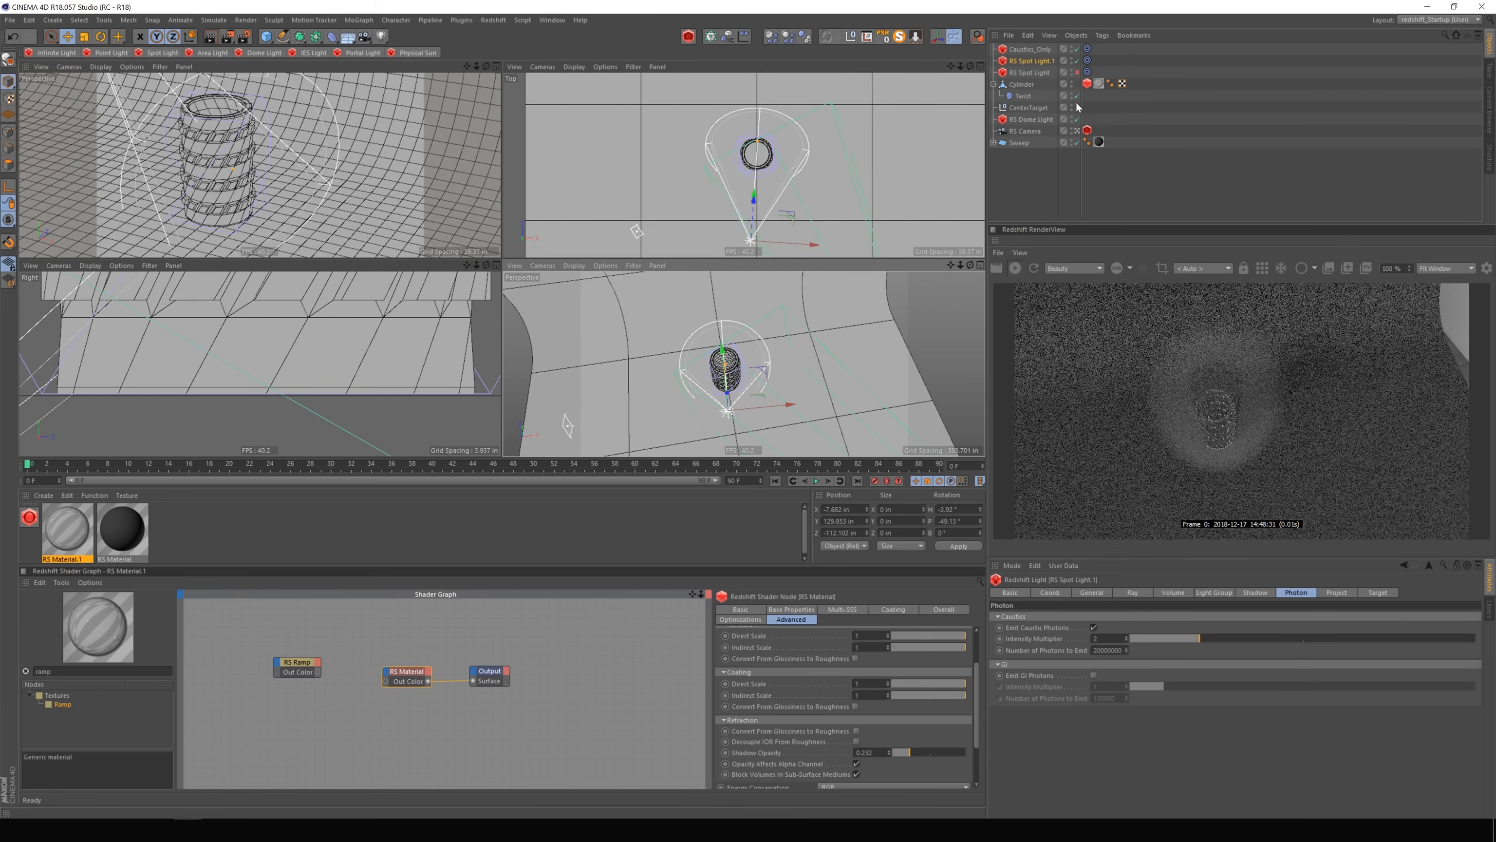
Compare the render without the duplicate spot light, and move that light farther from the glass to about X -44, Y 195, Z -167 in.
left_click(1077, 60)
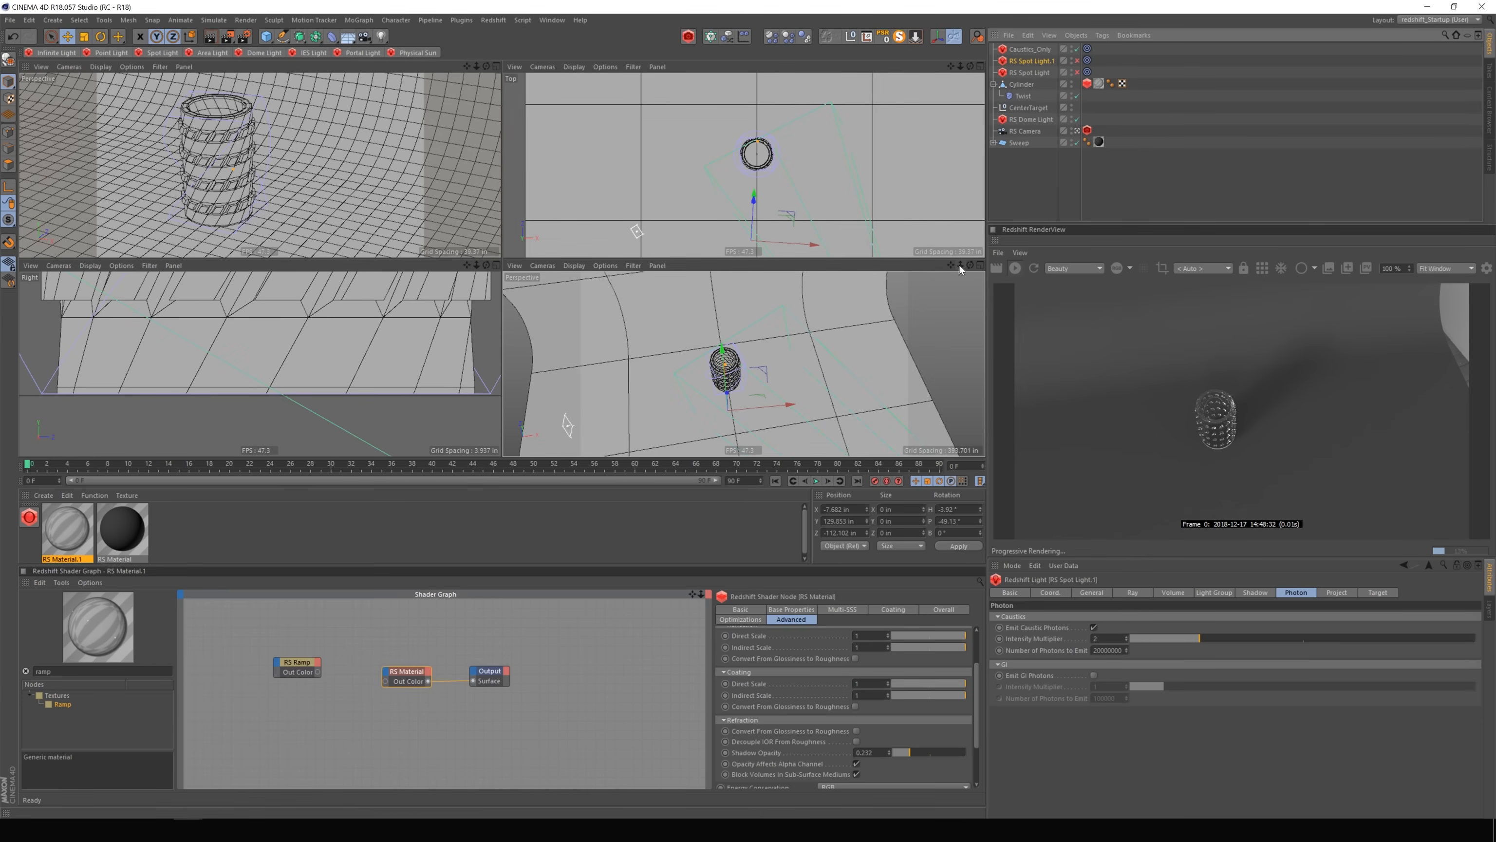
mouse_move(970, 265)
left_mouse_down()
mouse_move(989, 270)
mouse_move(970, 261)
left_mouse_up()
left_click(1077, 60)
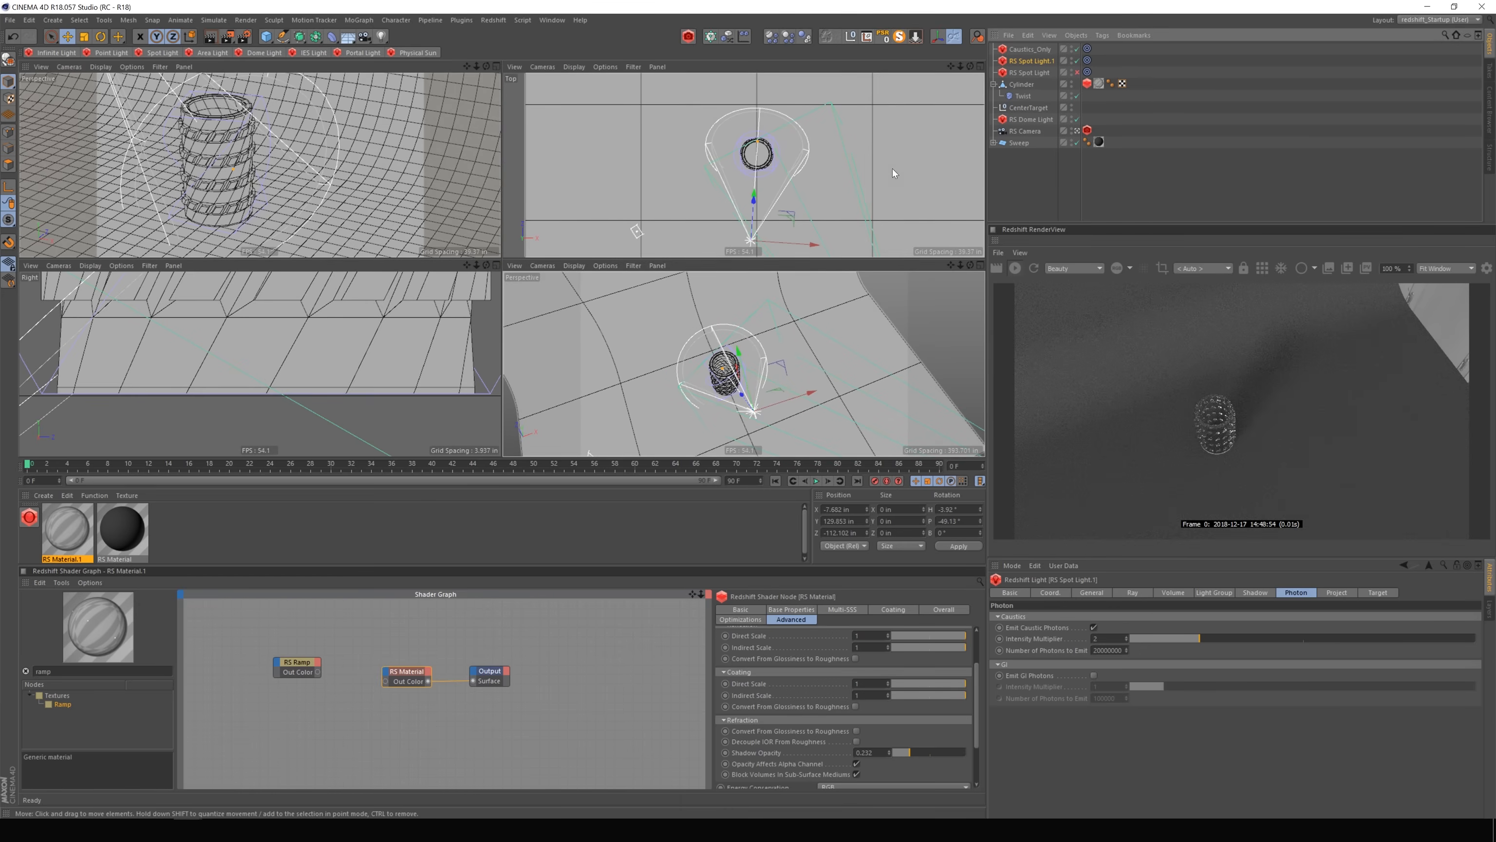
left_click_drag(777, 401, 730, 410)
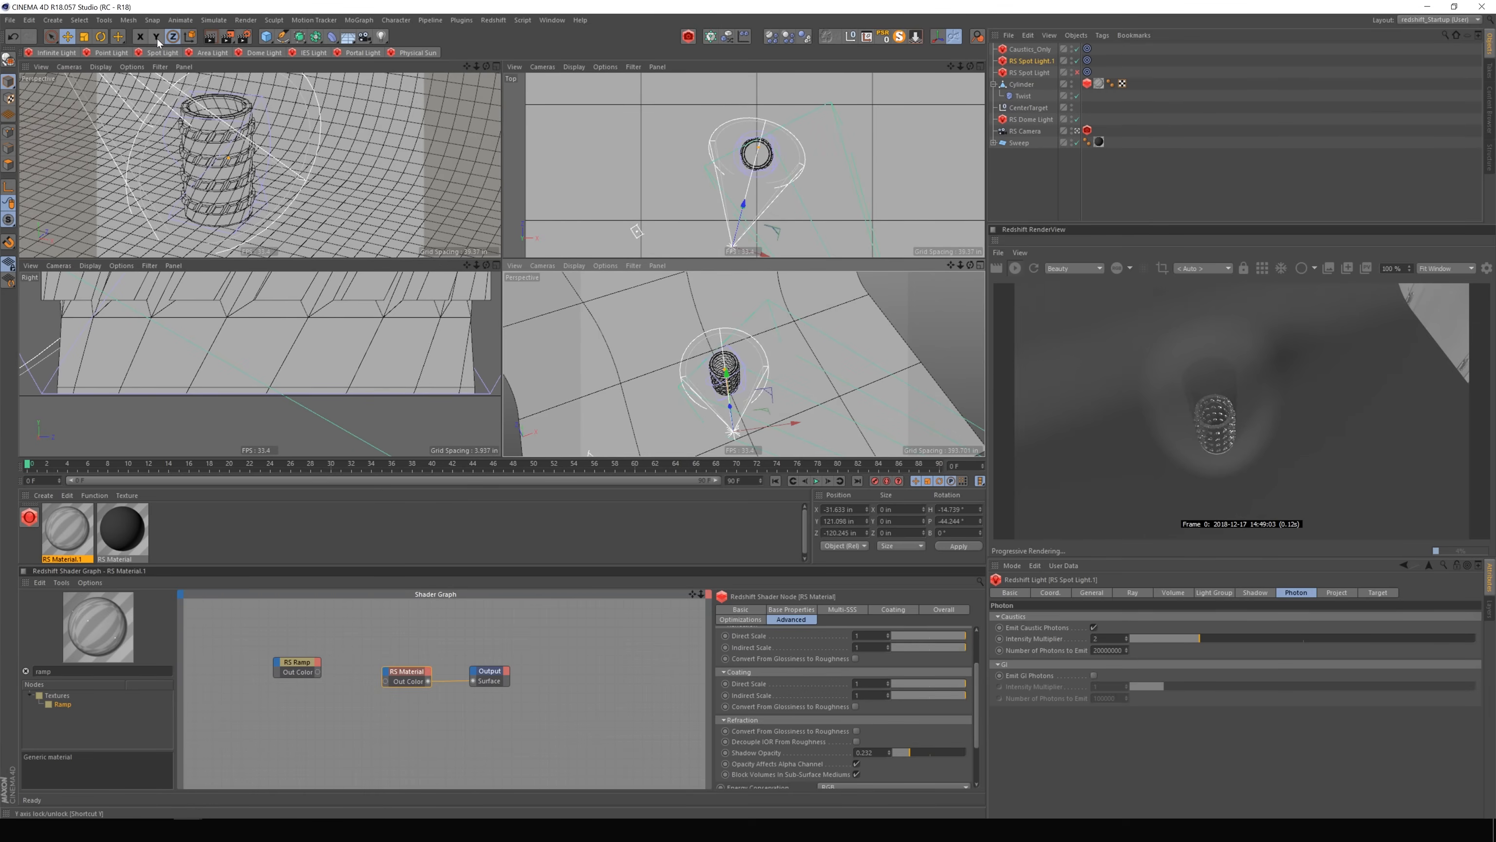
left_click_drag(757, 207, 730, 250)
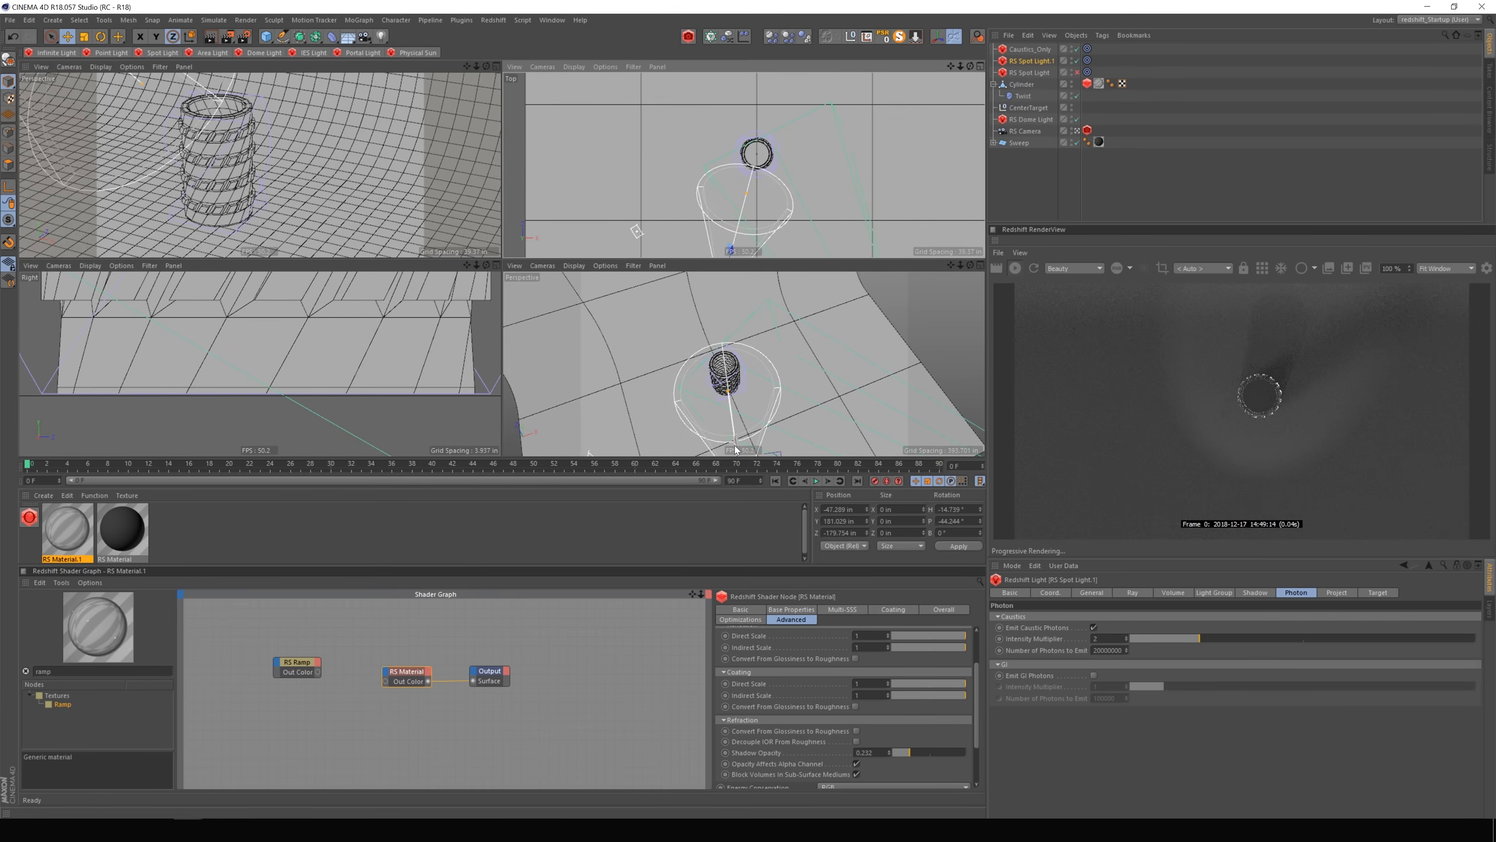
left_click_drag(737, 442, 745, 417)
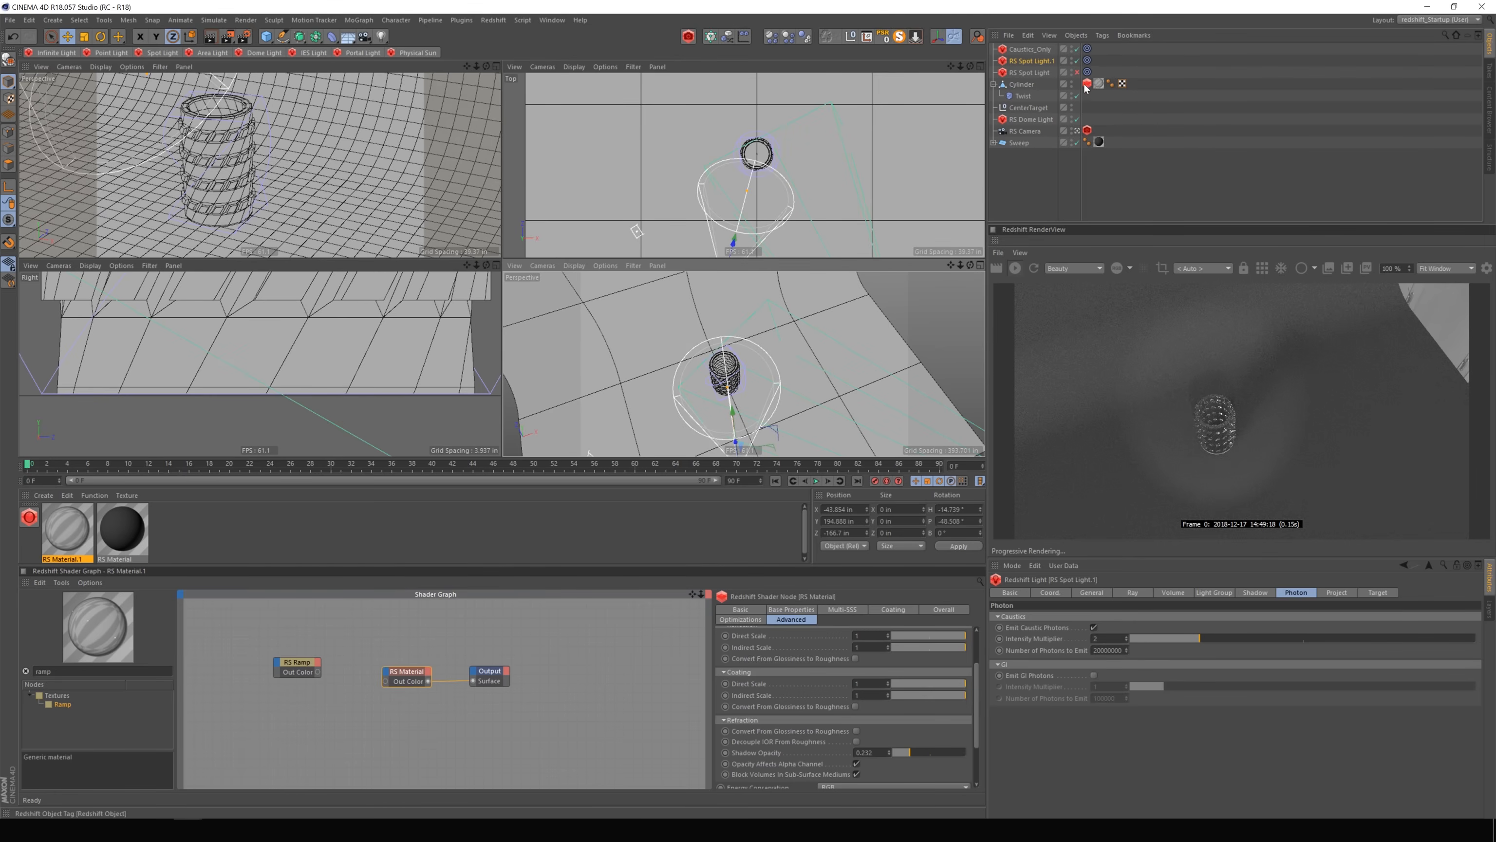
Compare the interactive render with the original and duplicate spot lights switched on and off.
left_click(1077, 72)
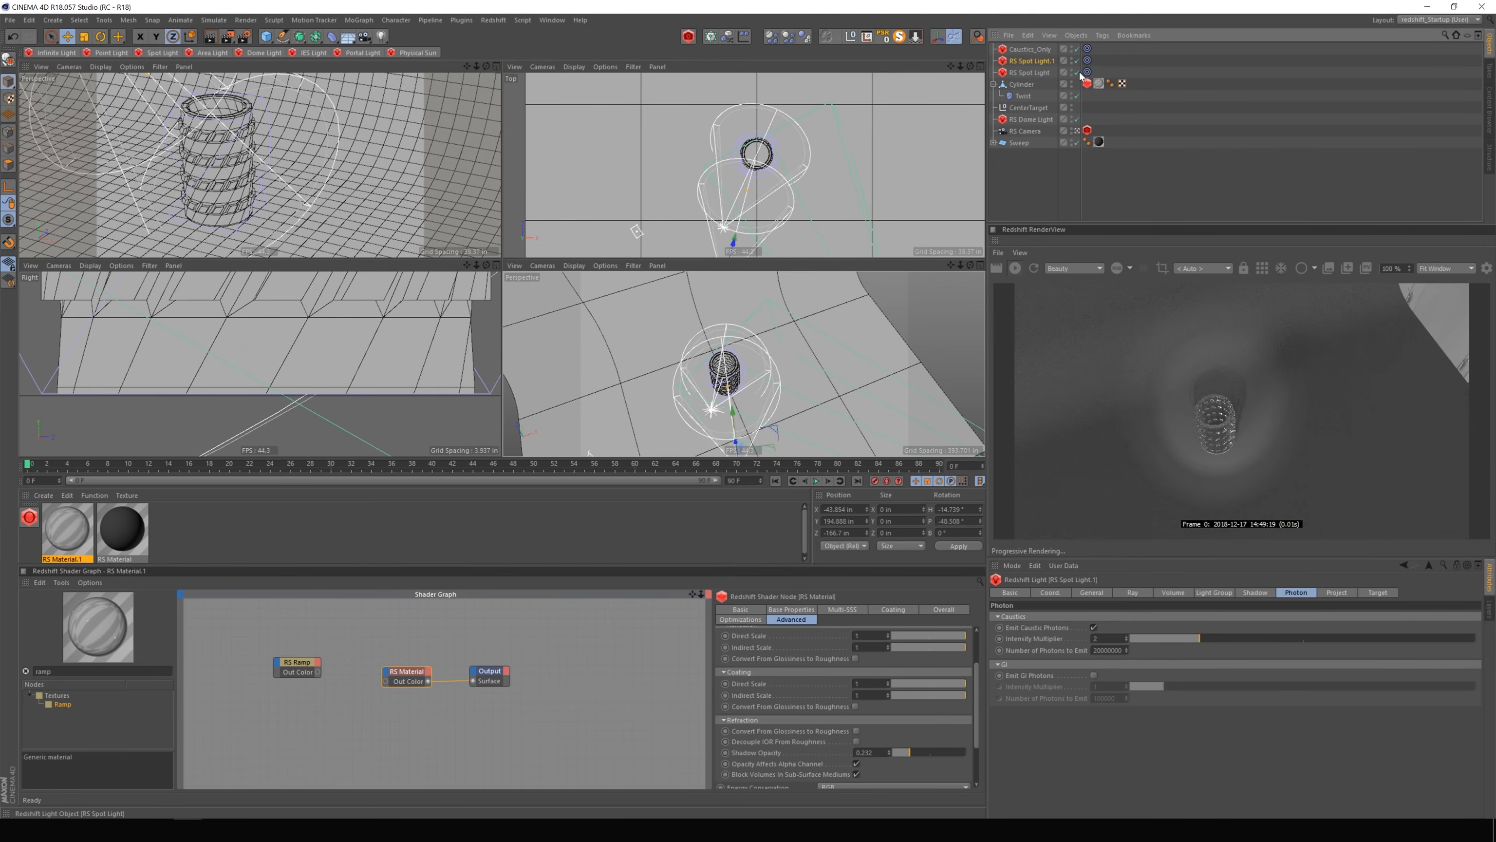
left_click(1077, 71)
left_click(1077, 60)
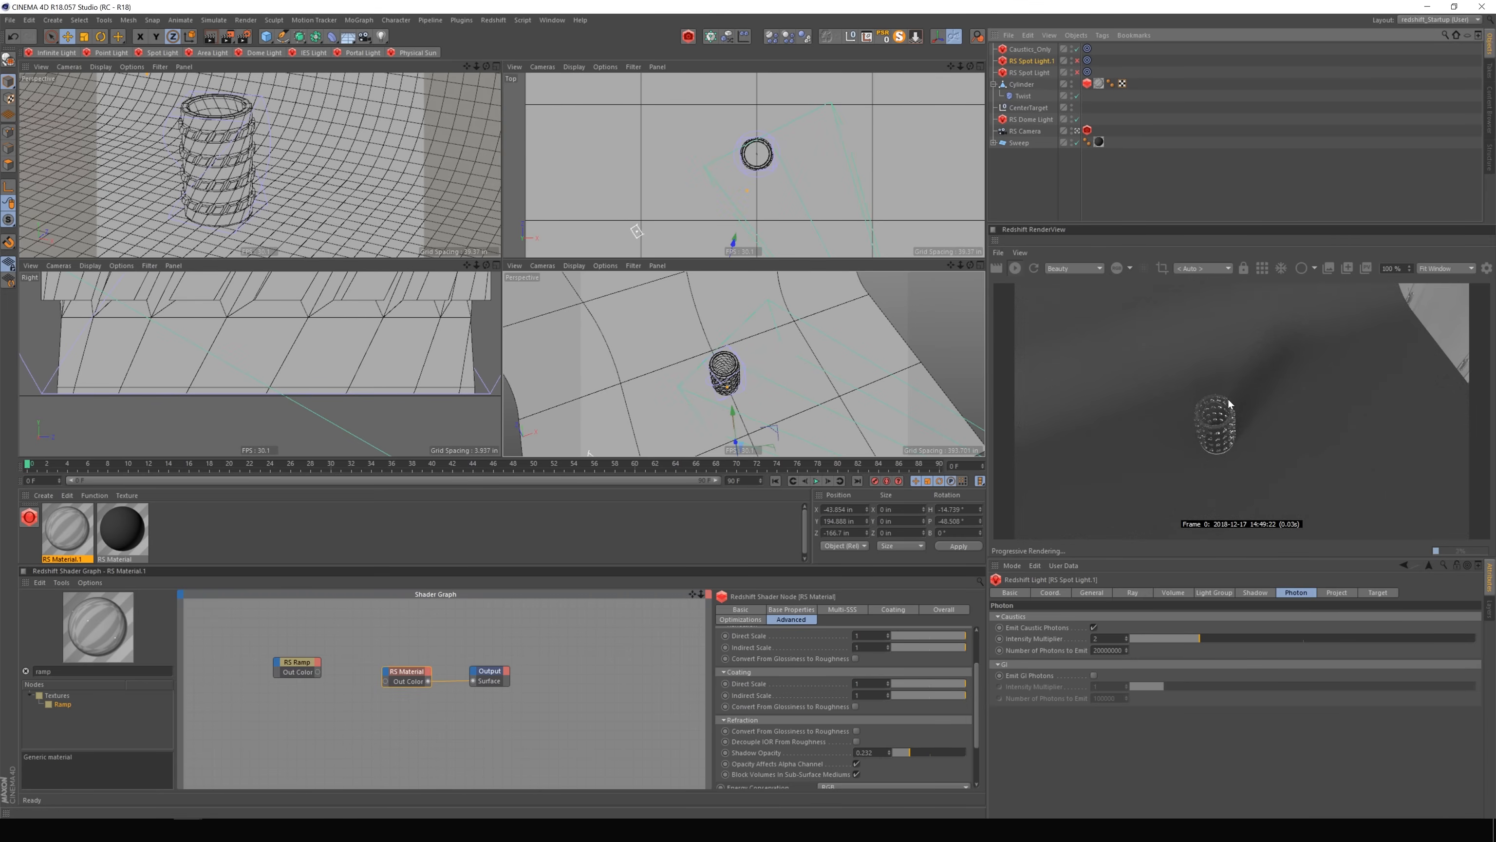
left_click(1078, 60)
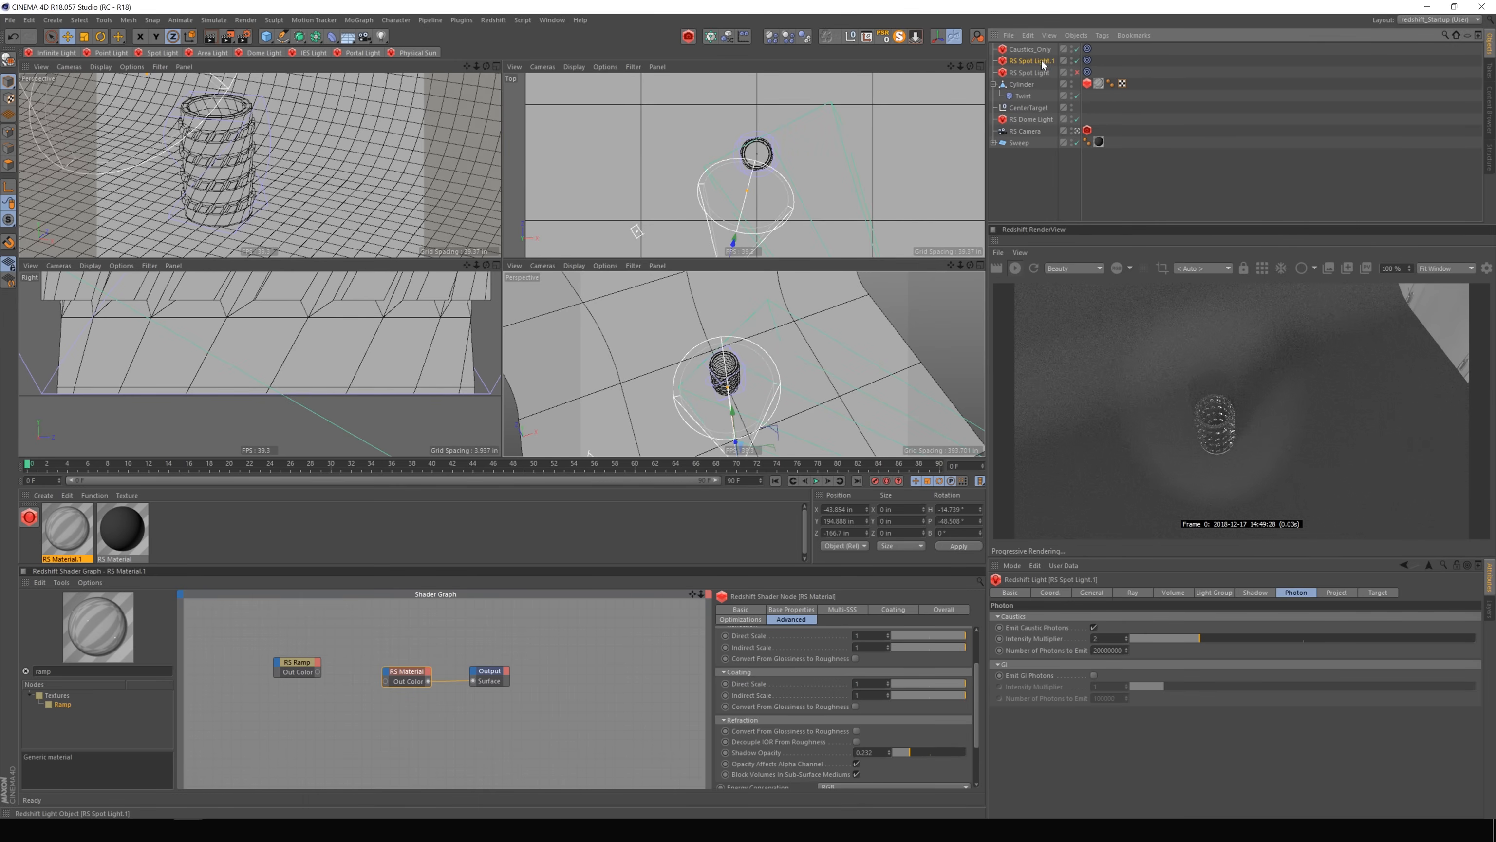
Lower the duplicate spot light to about X -51, Y 172, Z -192 in and compare the render with it off and on.
left_click_drag(735, 420, 738, 466)
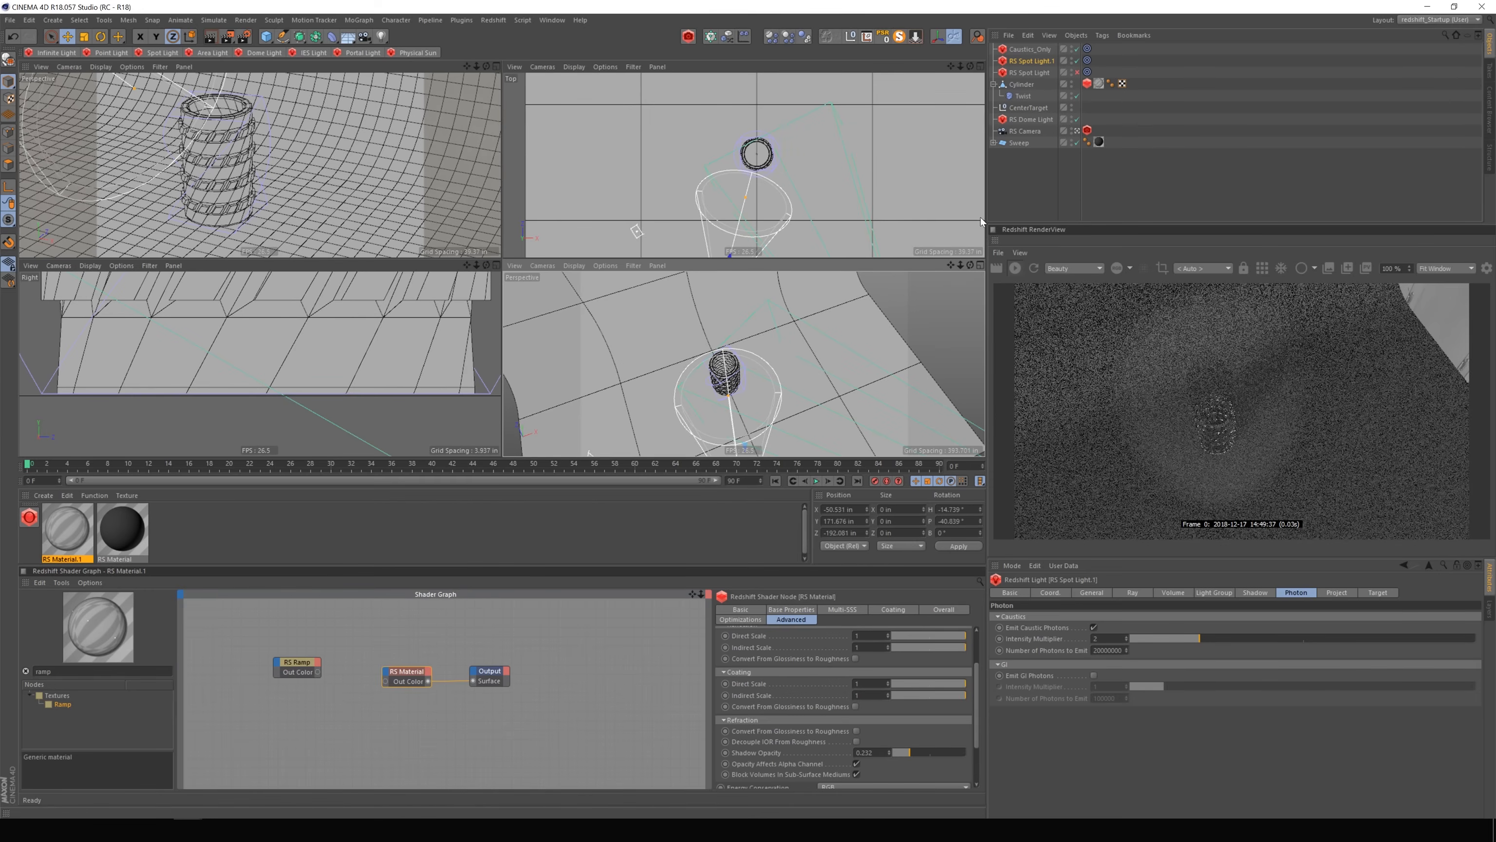
left_click(1077, 60)
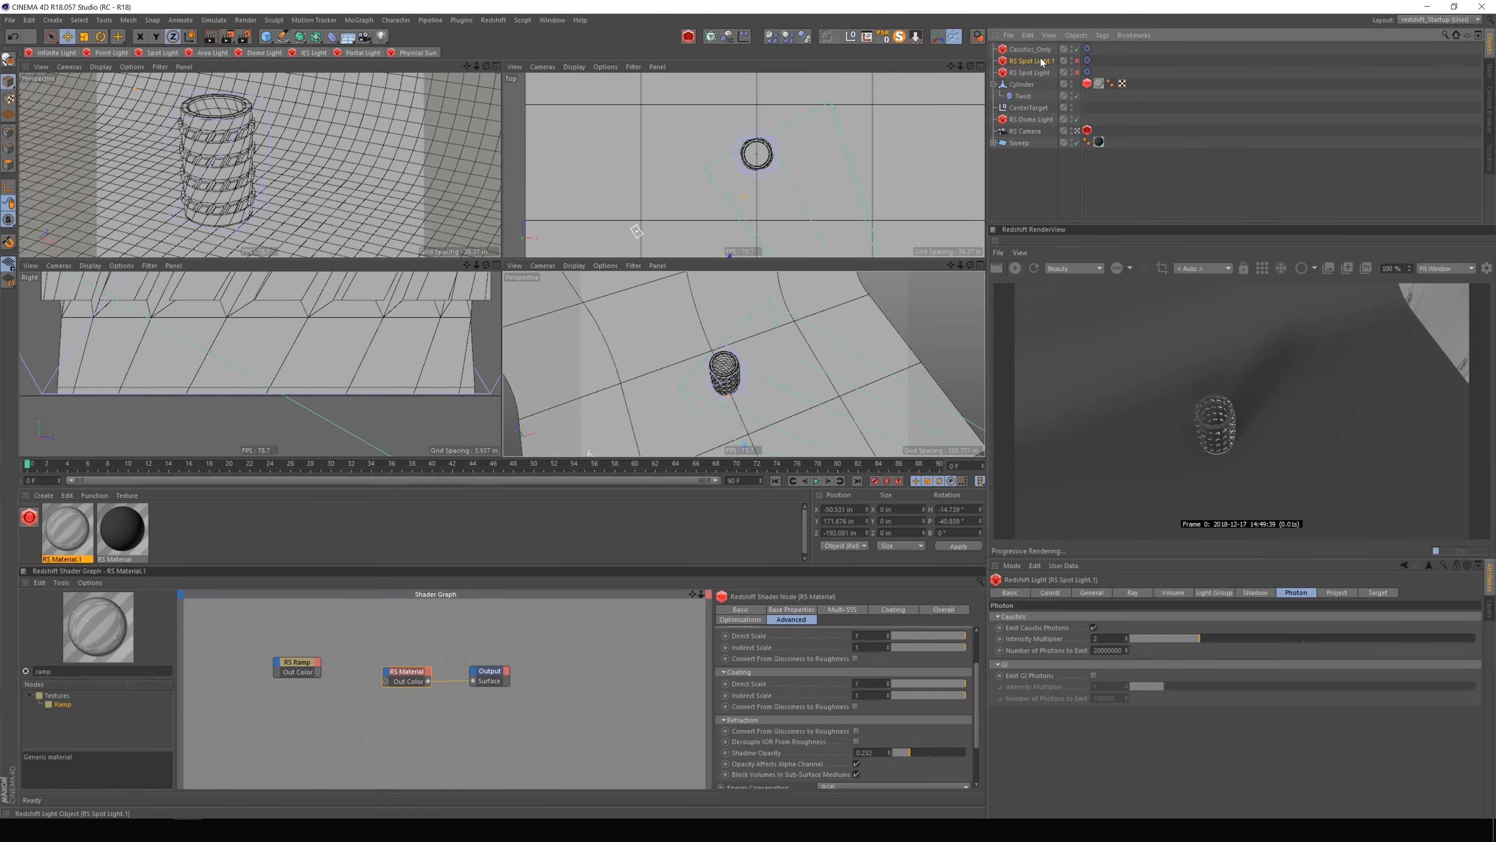
left_click(1077, 61)
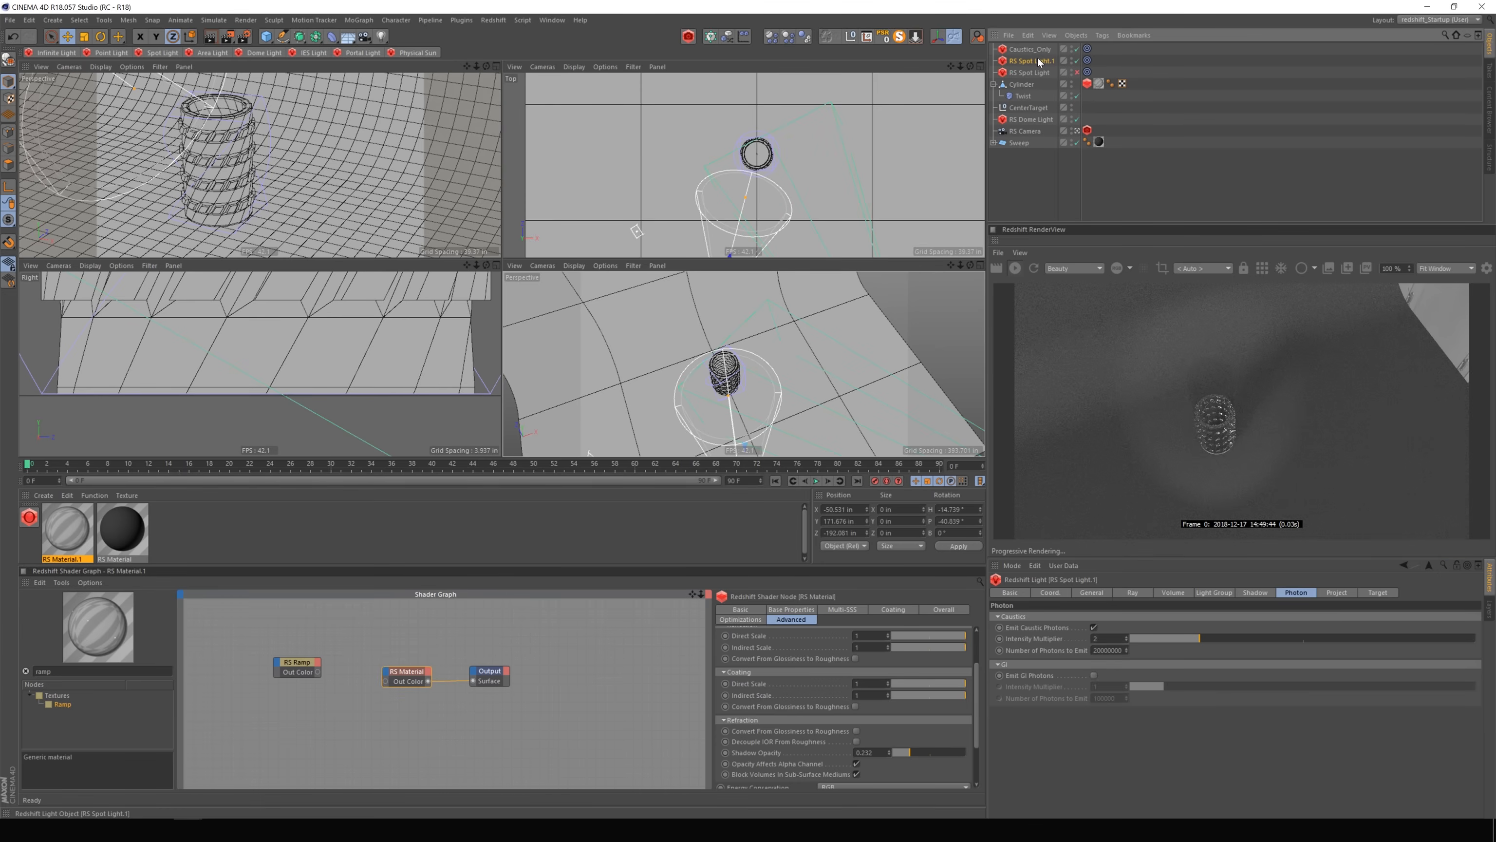
Narrow the duplicate spot light's cone angle to about 21° and compare the render with the light off and on.
left_click(1095, 592)
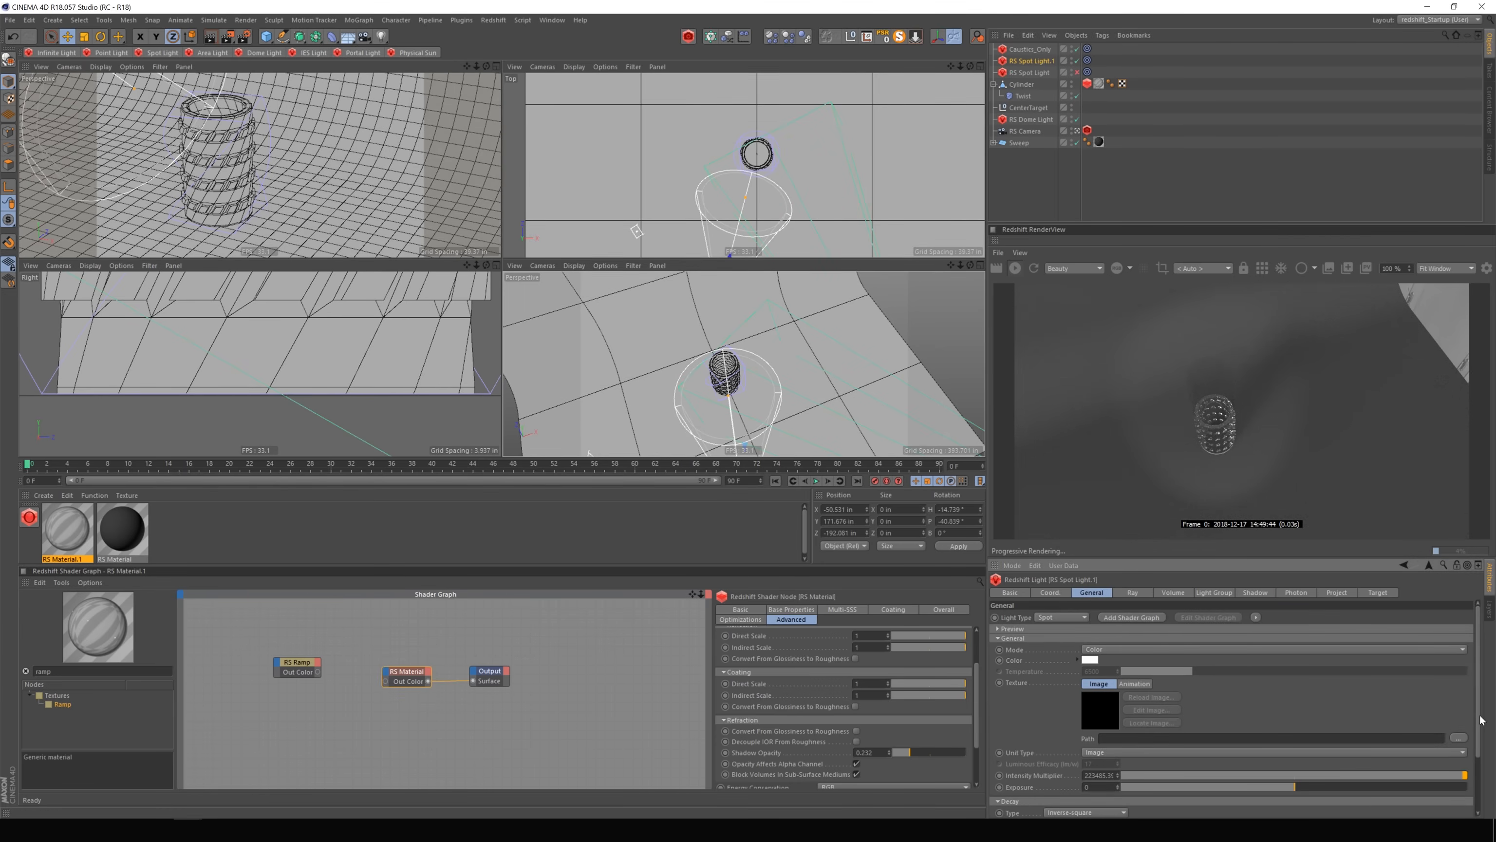
scroll(1439, 772, "down", 3)
left_click_drag(1164, 785, 1134, 791)
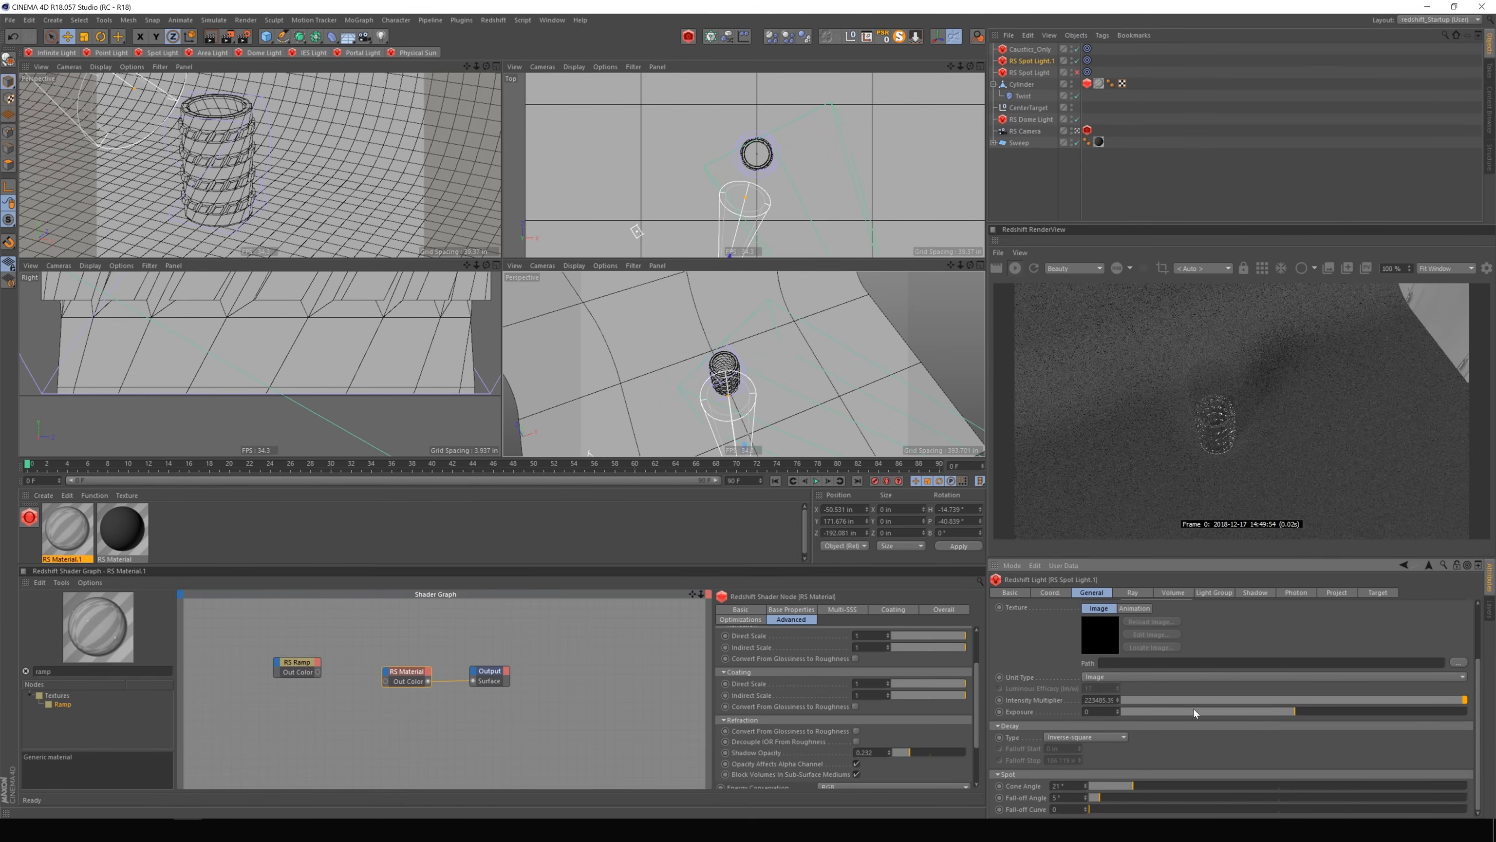
left_click(1076, 61)
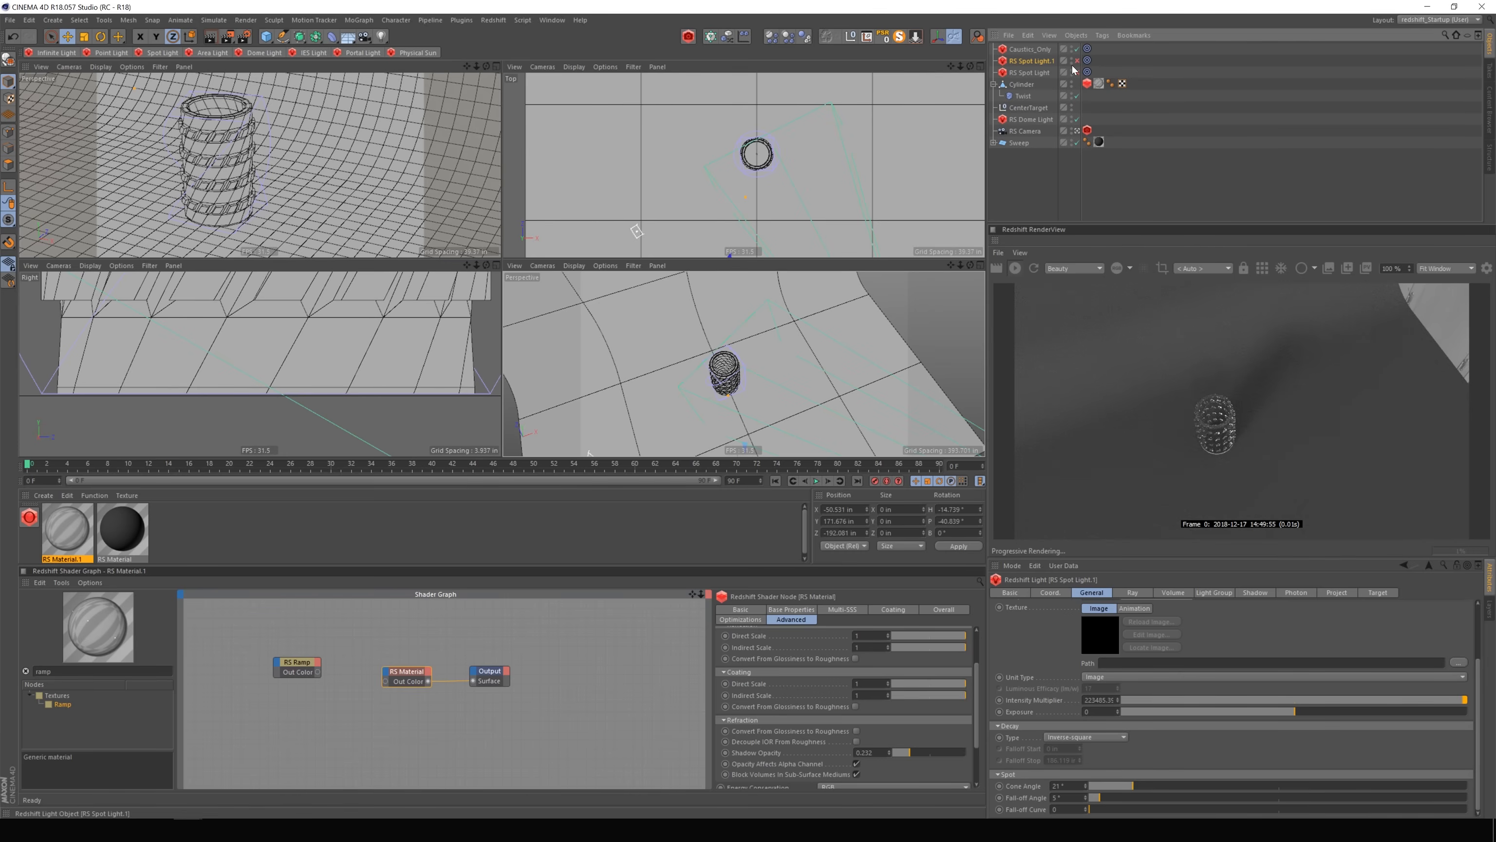
left_click(1076, 61)
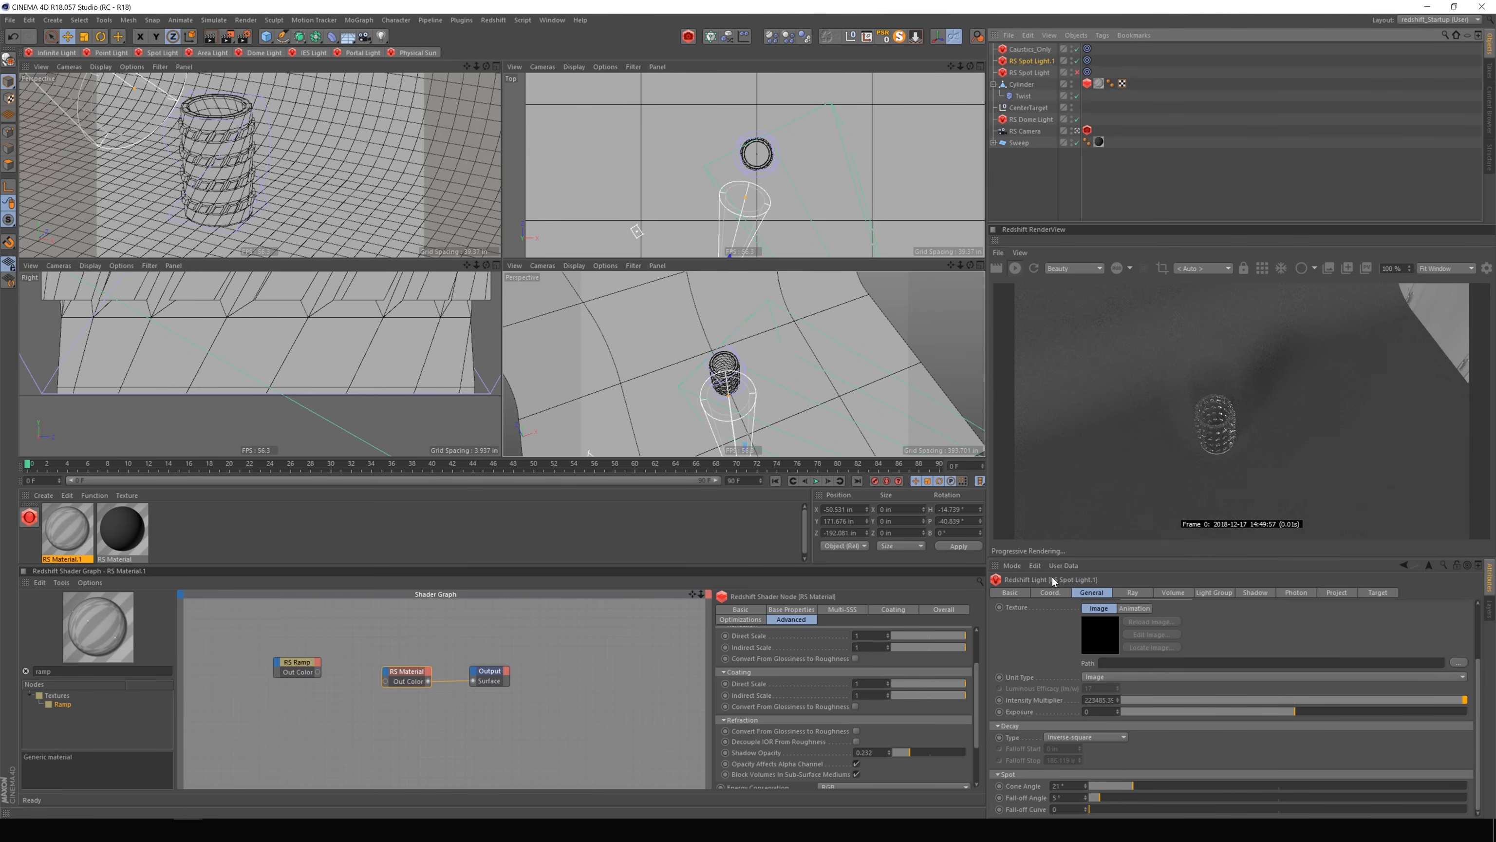
Disable Affects Diffuse and Affects Specular on the duplicate spot light.
left_click(1143, 593)
left_click(1089, 628)
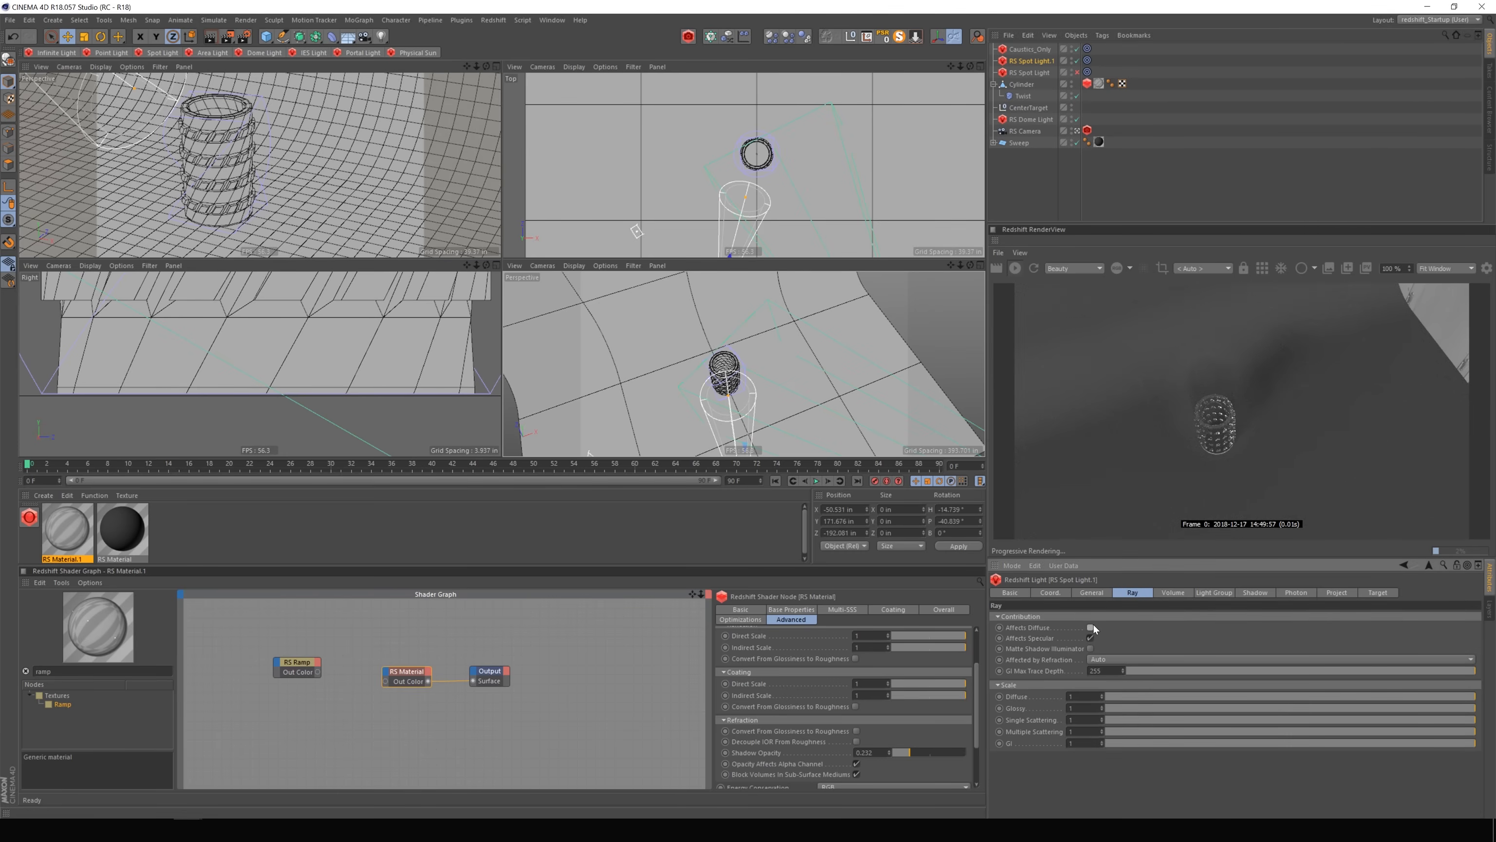
left_click(1089, 637)
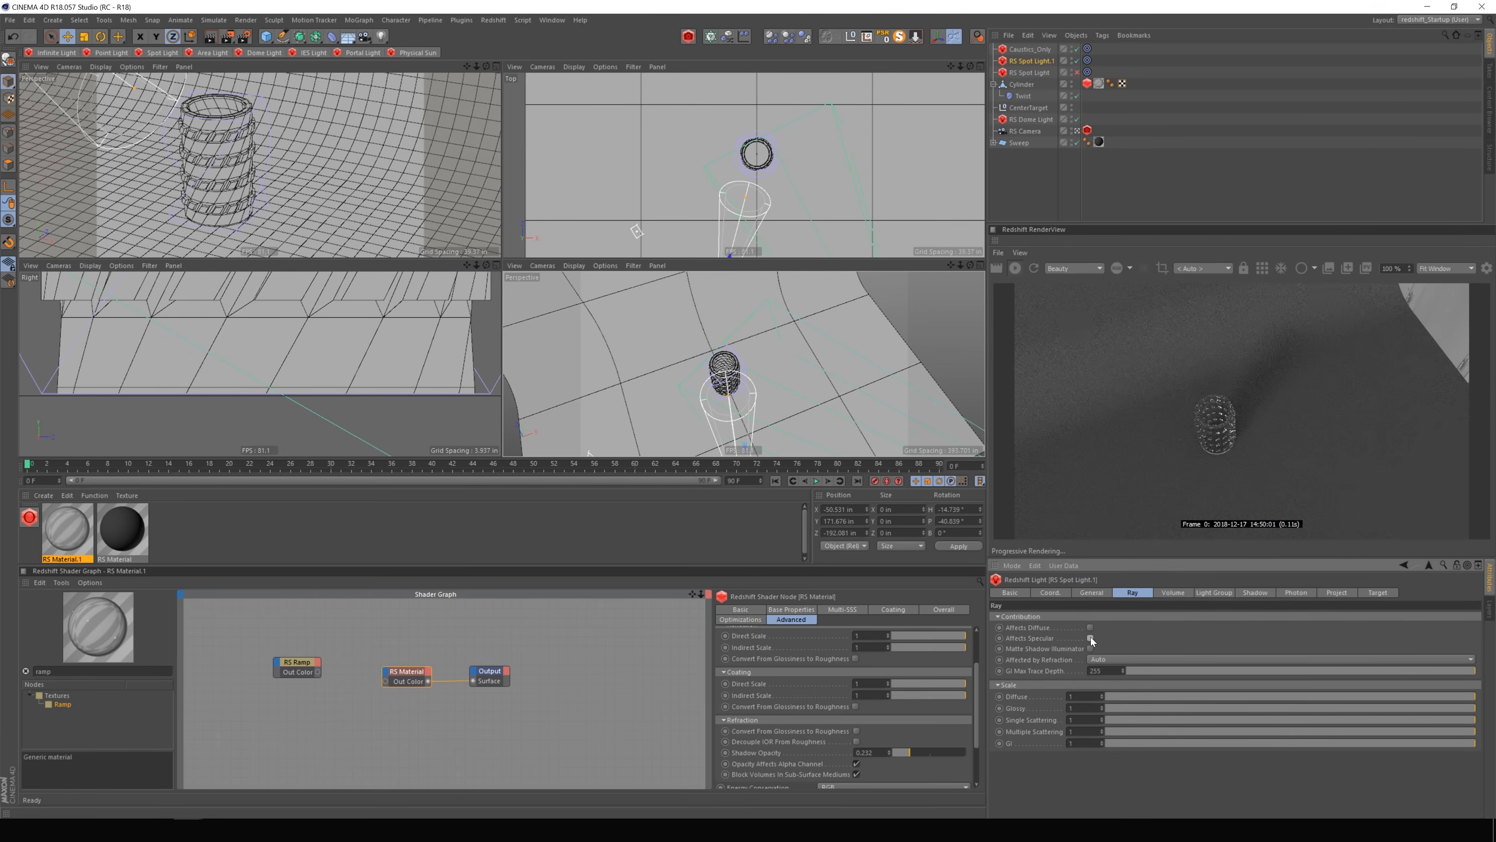
Set the duplicate spot light's caustic photon Intensity Multiplier to 1.
left_click(1283, 593)
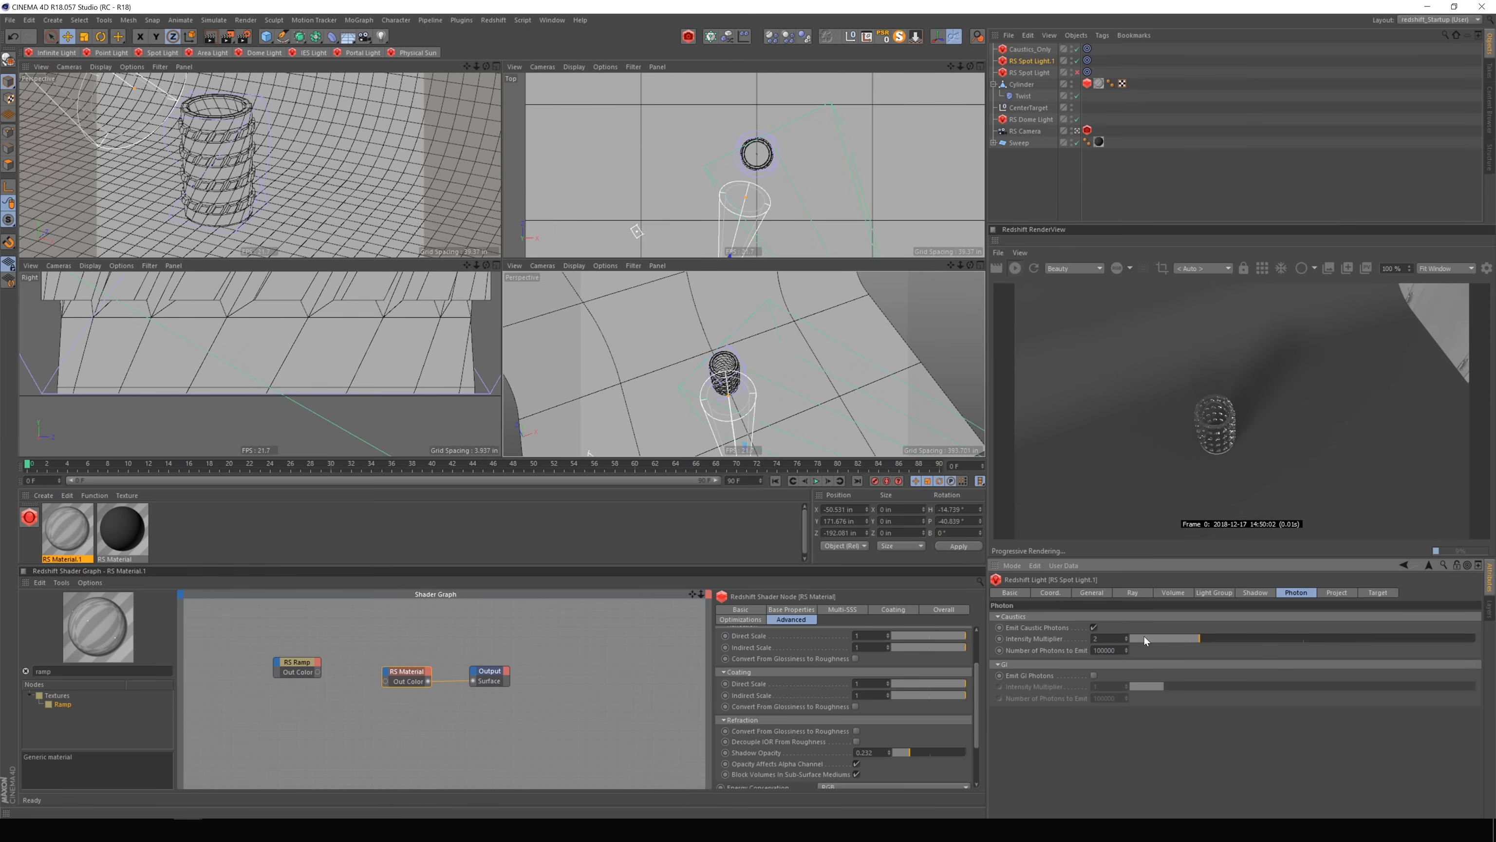
type("1")
key("Return")
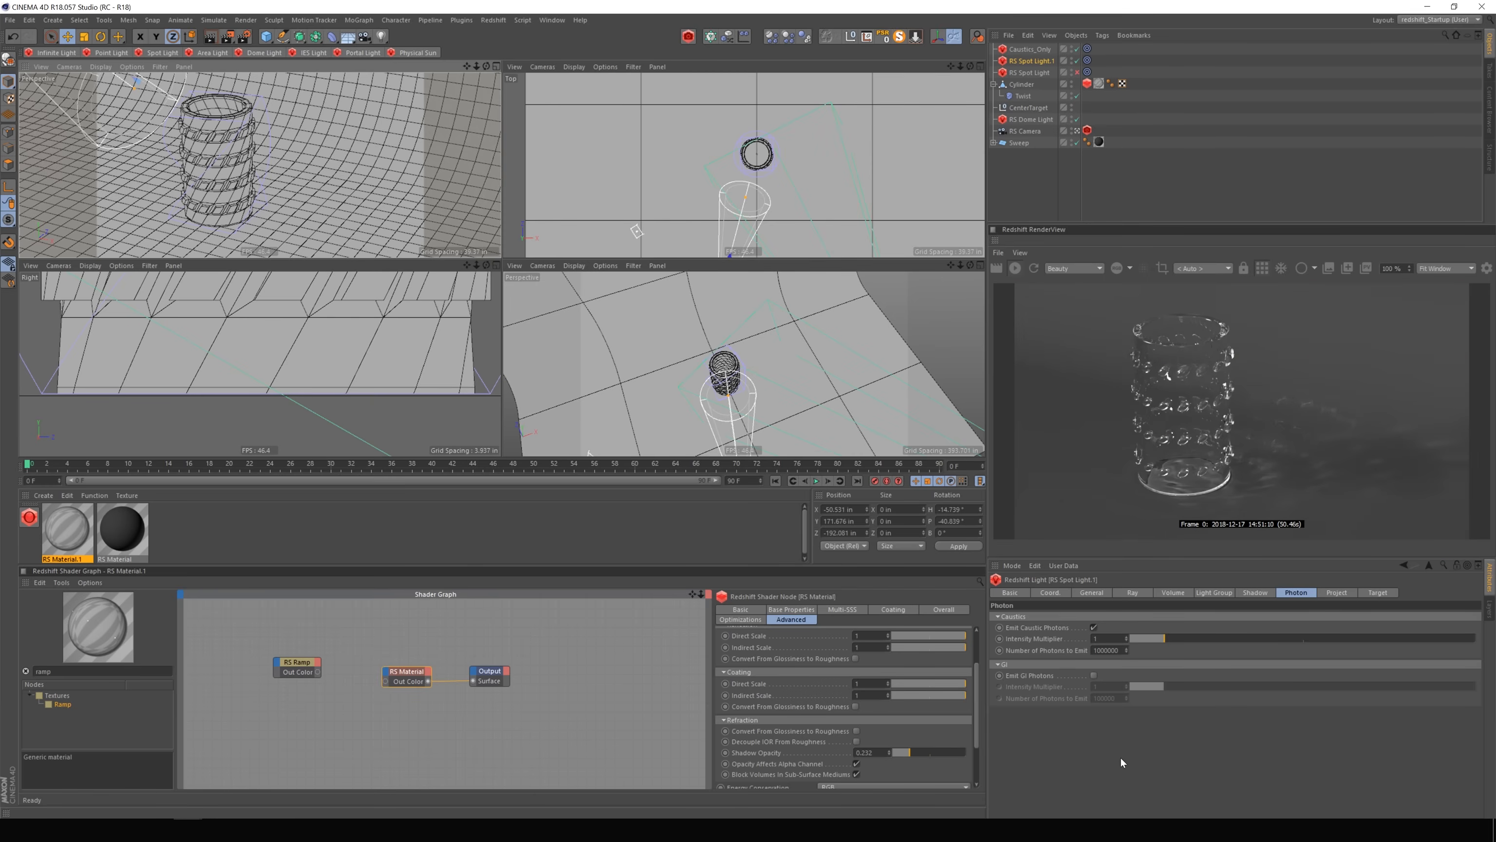
Reduce the duplicate spot light's caustic photon Intensity Multiplier to 0.25.
left_click(1043, 63)
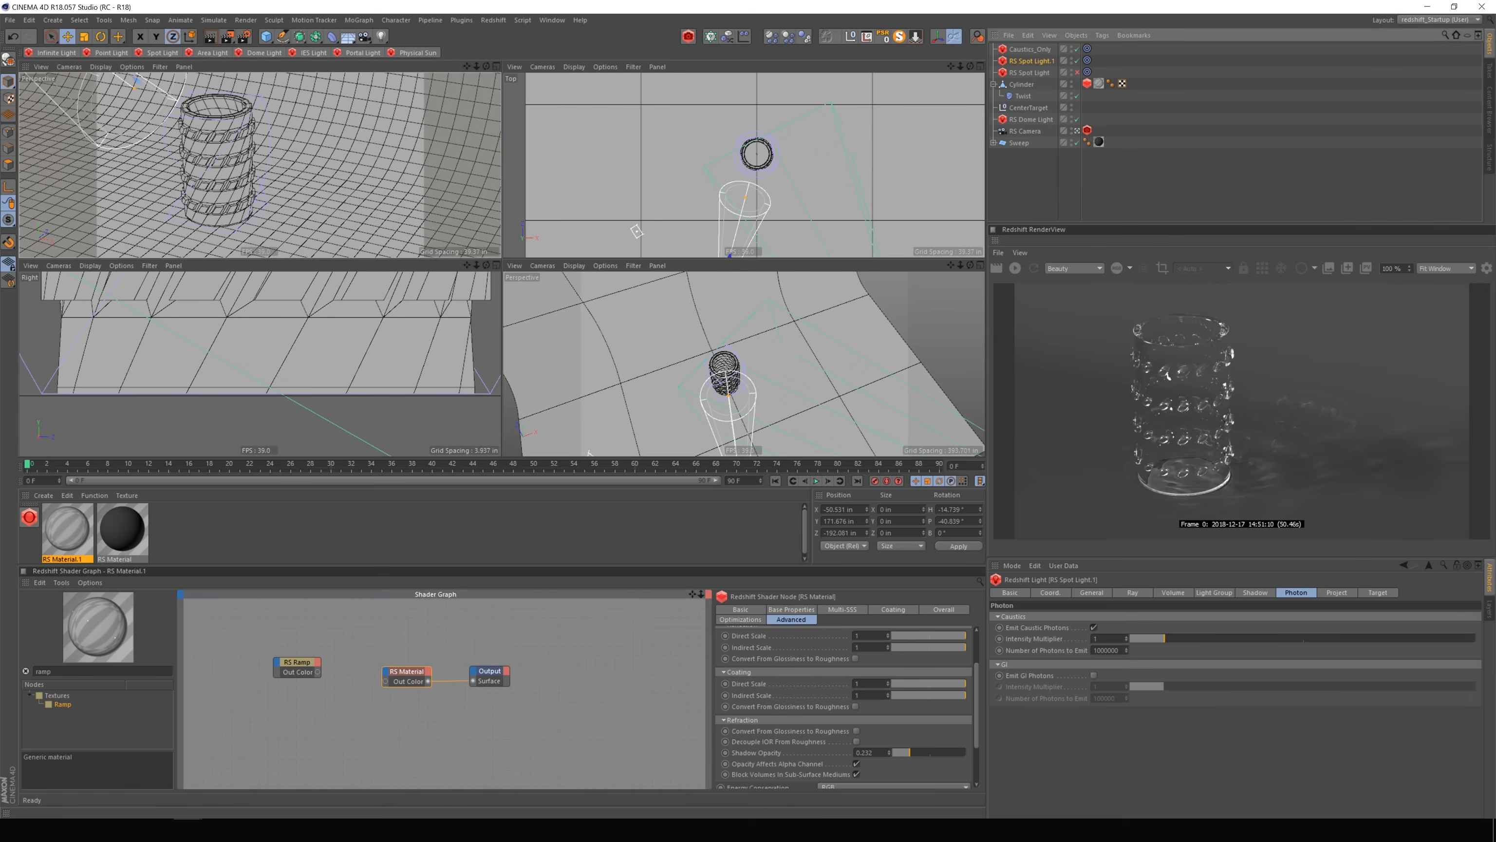
left_click(1009, 632)
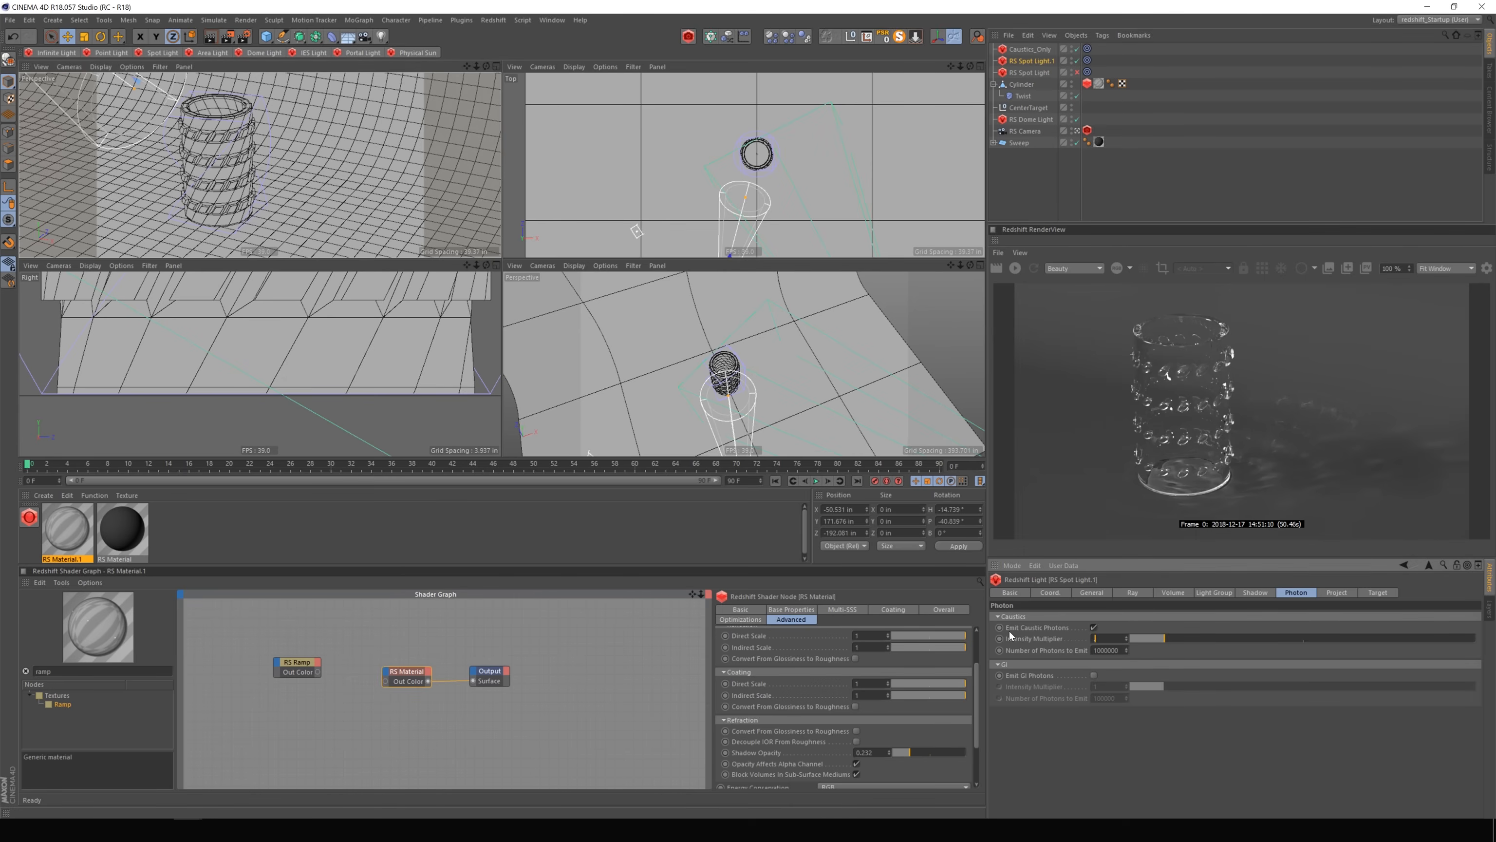
type(".25")
key("Return")
Render the glass cylinder, send the image to the Picture Viewer and review it against the earlier renders.
left_click(1015, 268)
left_click(1366, 268)
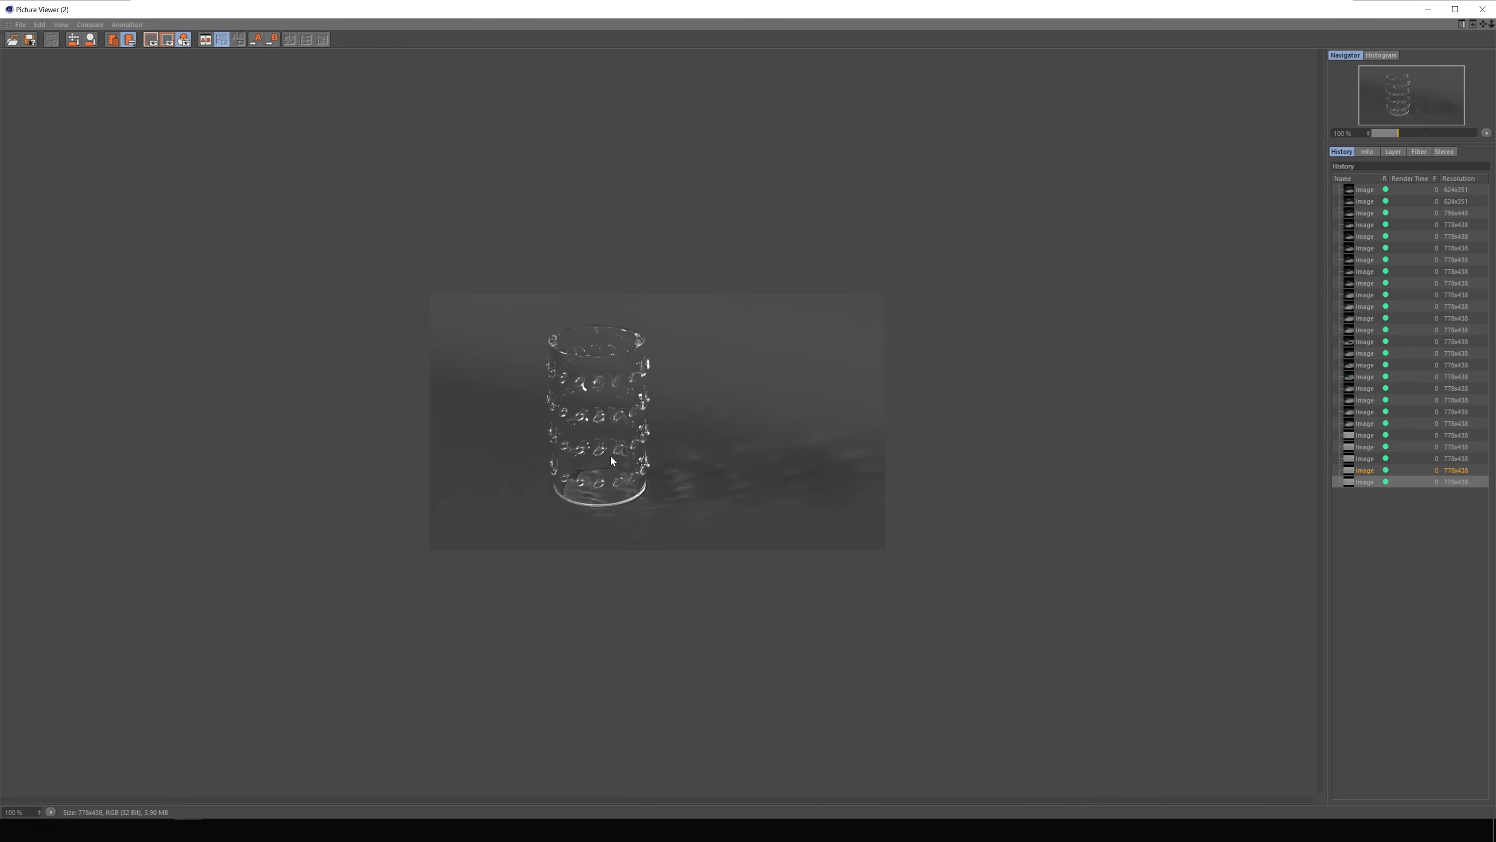
left_click(1482, 8)
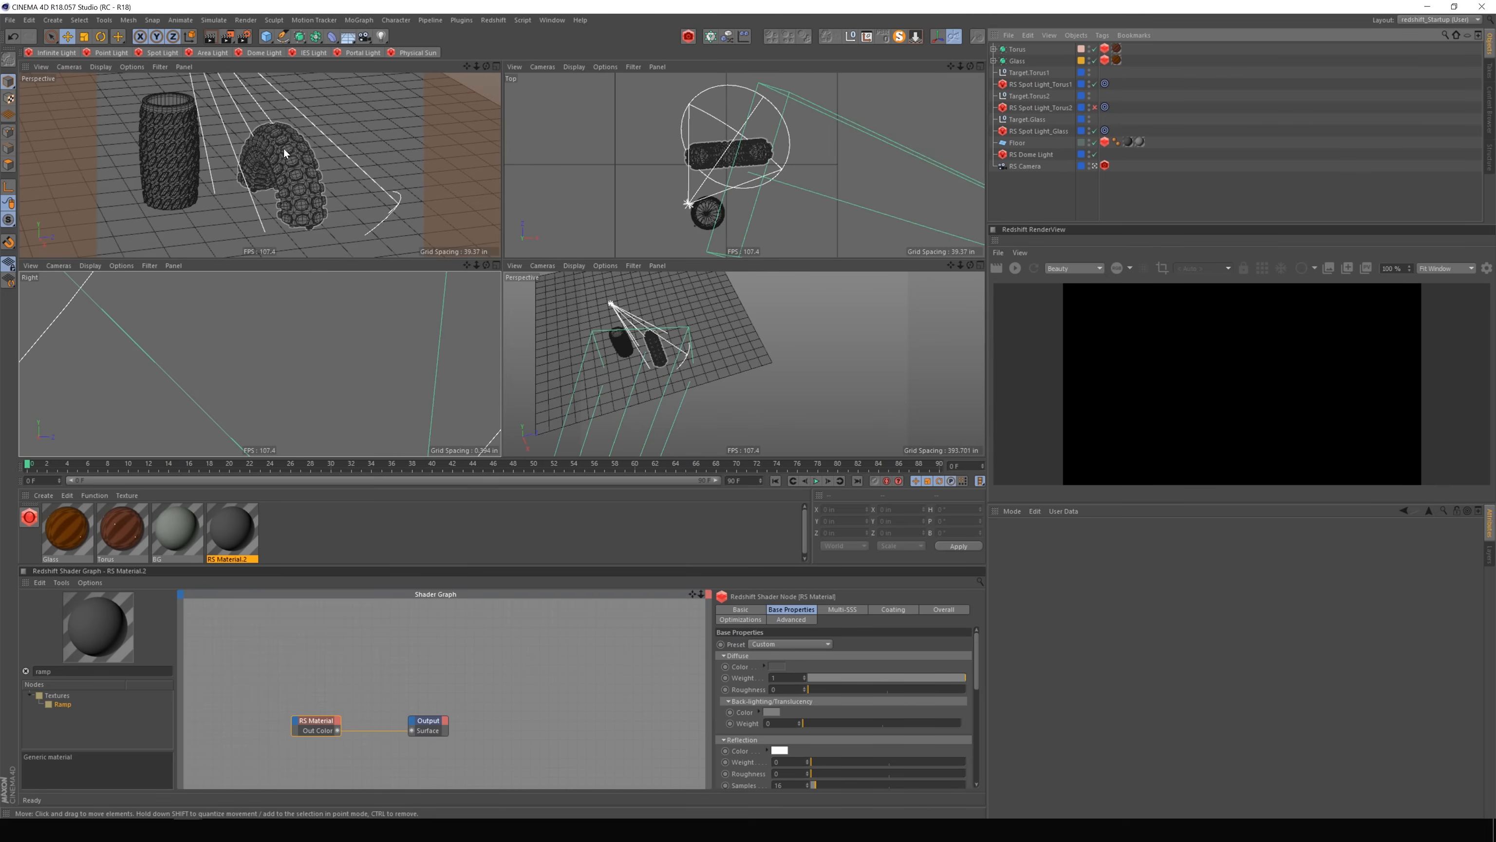
Enable the dome light's background in the torus and glass scene and render the wide perspective view to check the sun's direction.
mouse_move(950, 265)
left_mouse_down()
mouse_move(988, 297)
mouse_move(930, 266)
mouse_move(950, 235)
mouse_move(959, 292)
left_mouse_up()
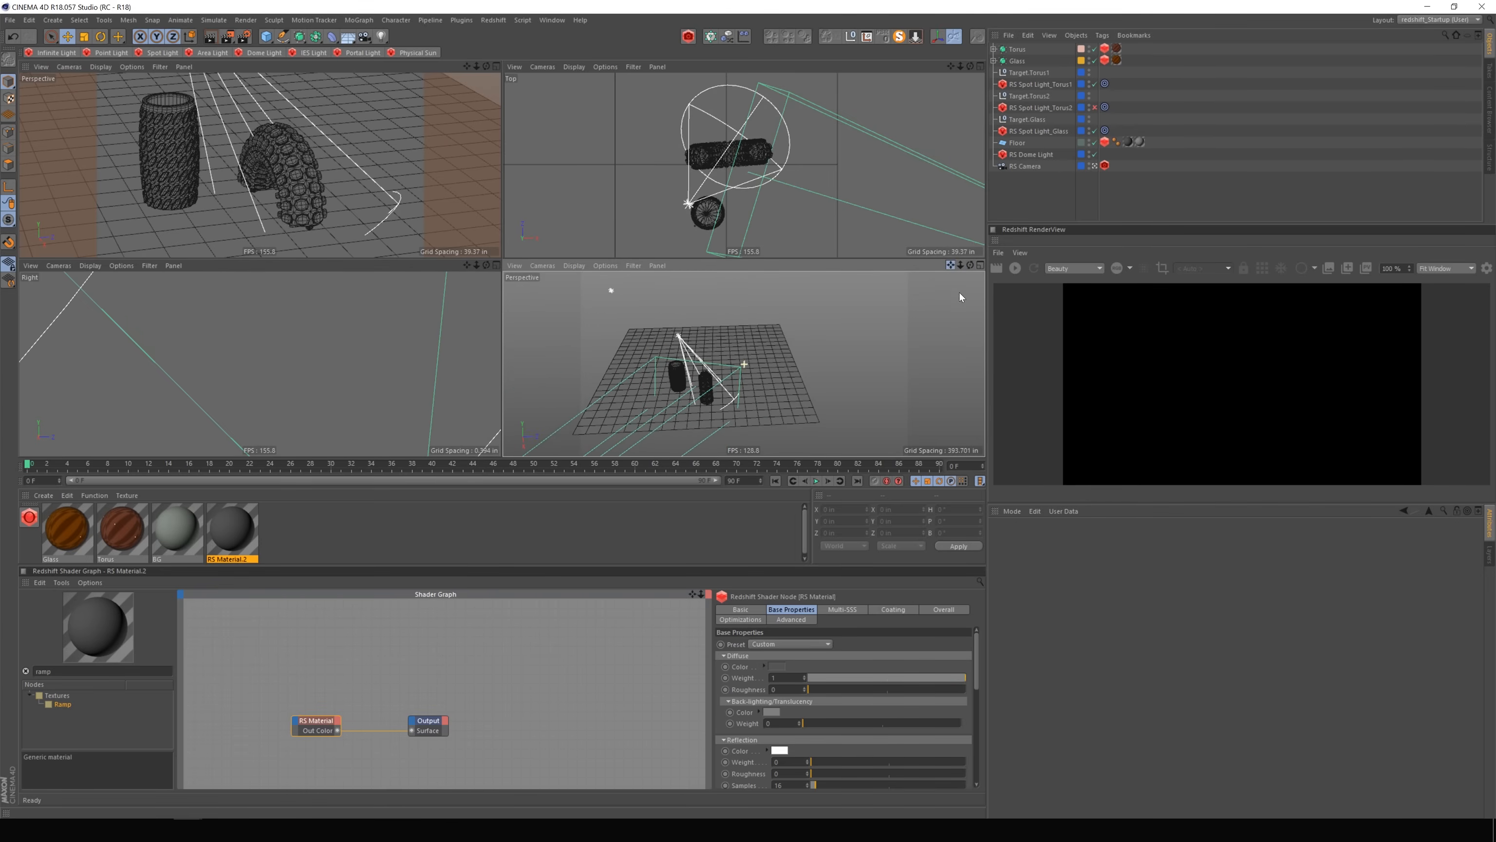
left_click(1031, 154)
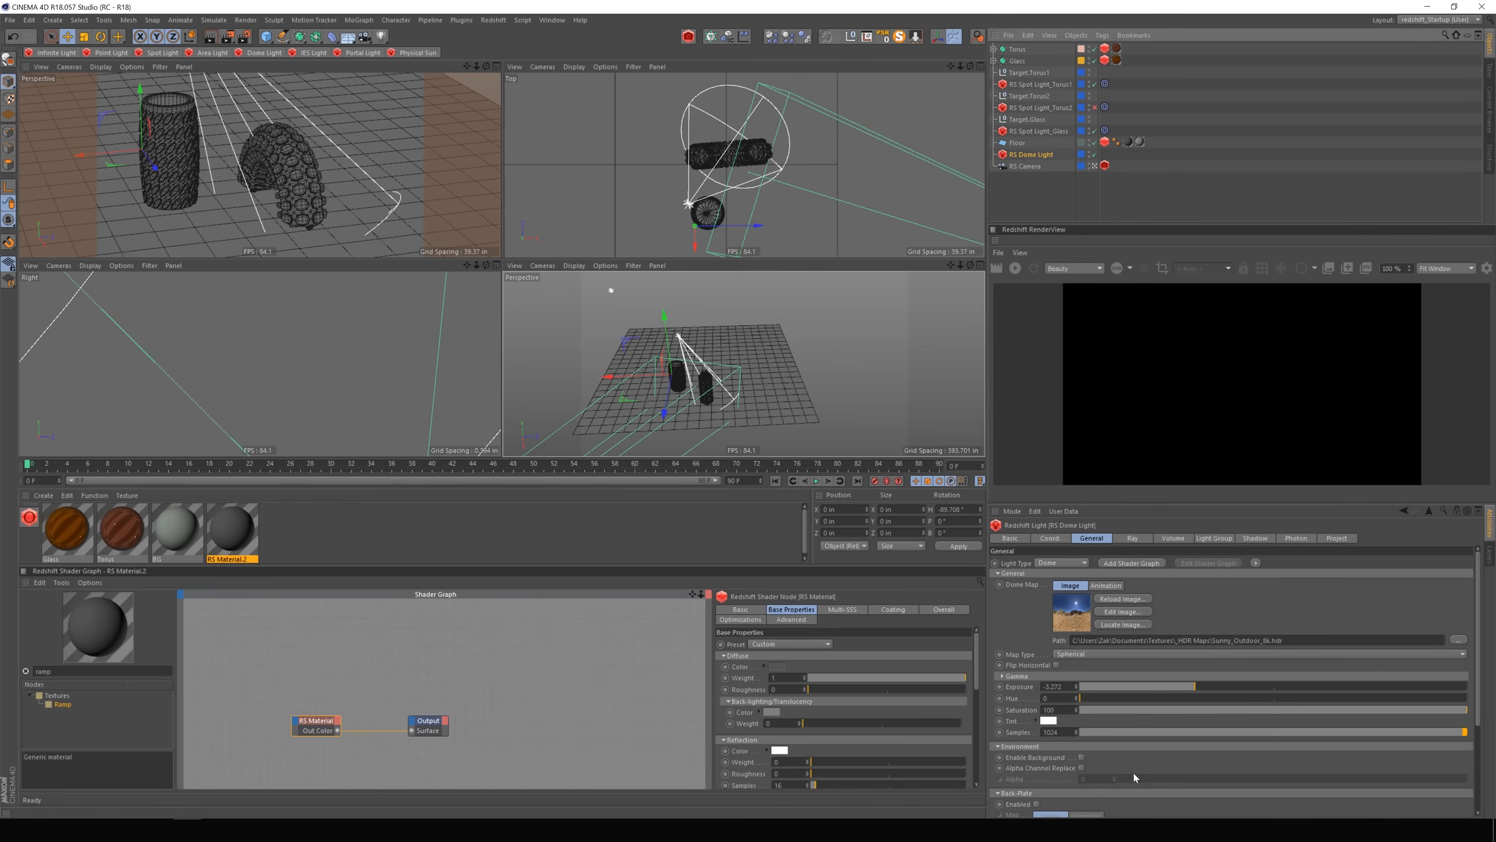
left_click(1082, 758)
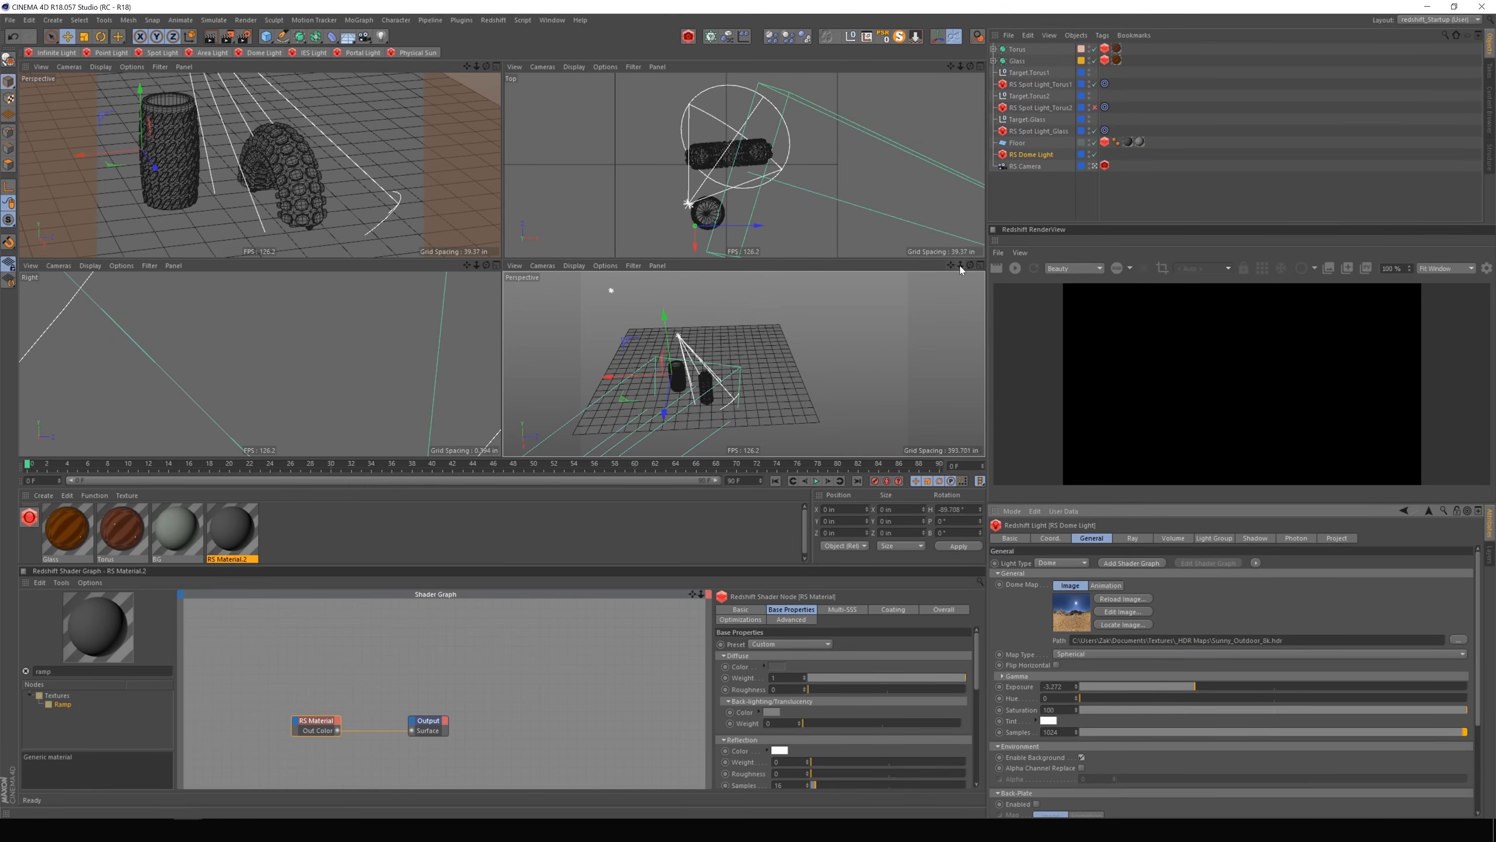
mouse_move(960, 265)
left_mouse_down()
mouse_move(923, 275)
mouse_move(934, 227)
mouse_move(952, 313)
mouse_move(960, 247)
left_mouse_up()
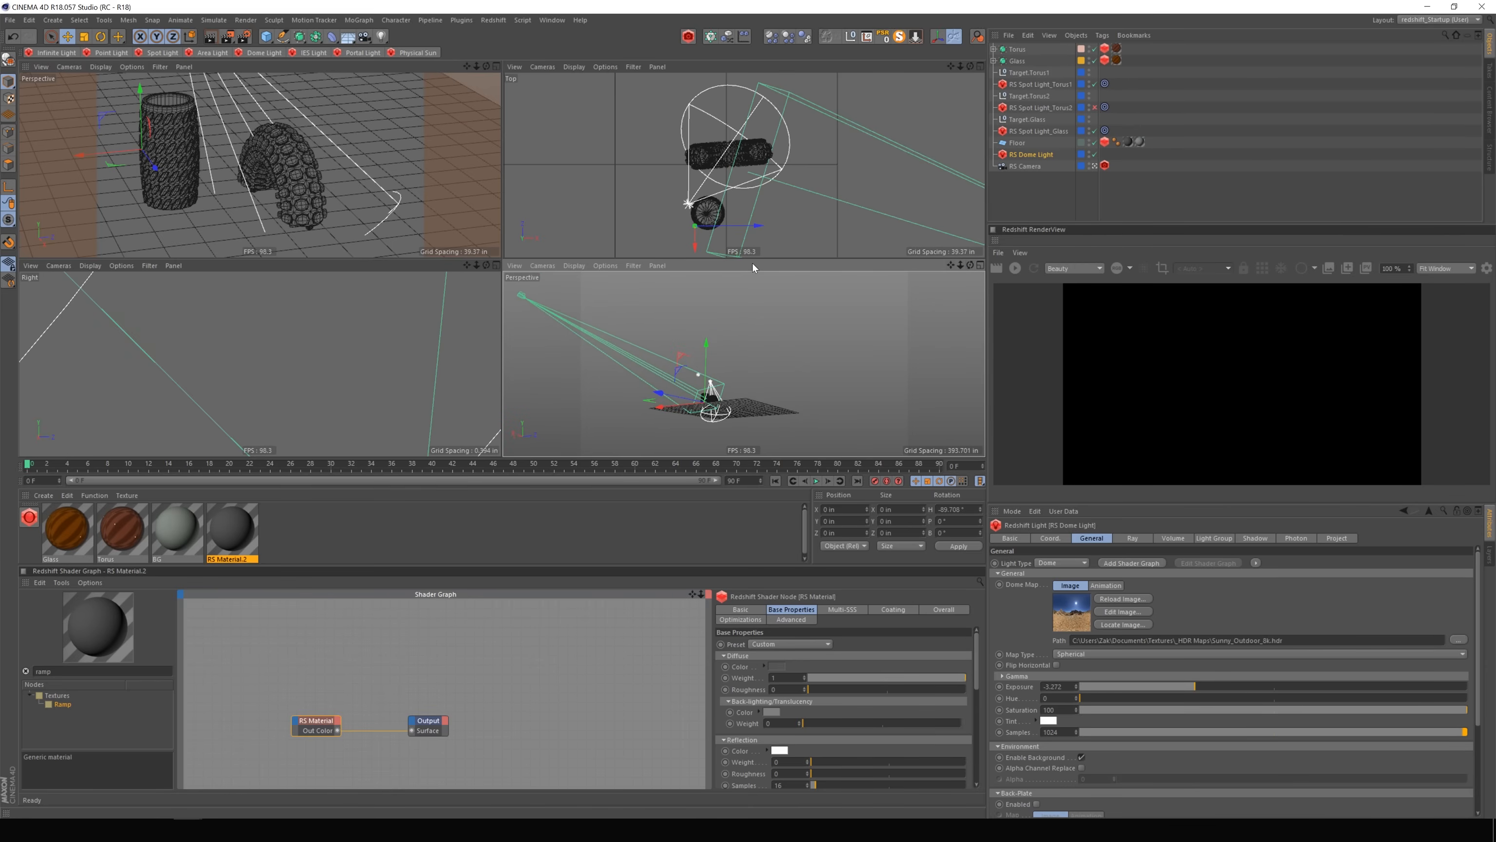
left_click(1015, 268)
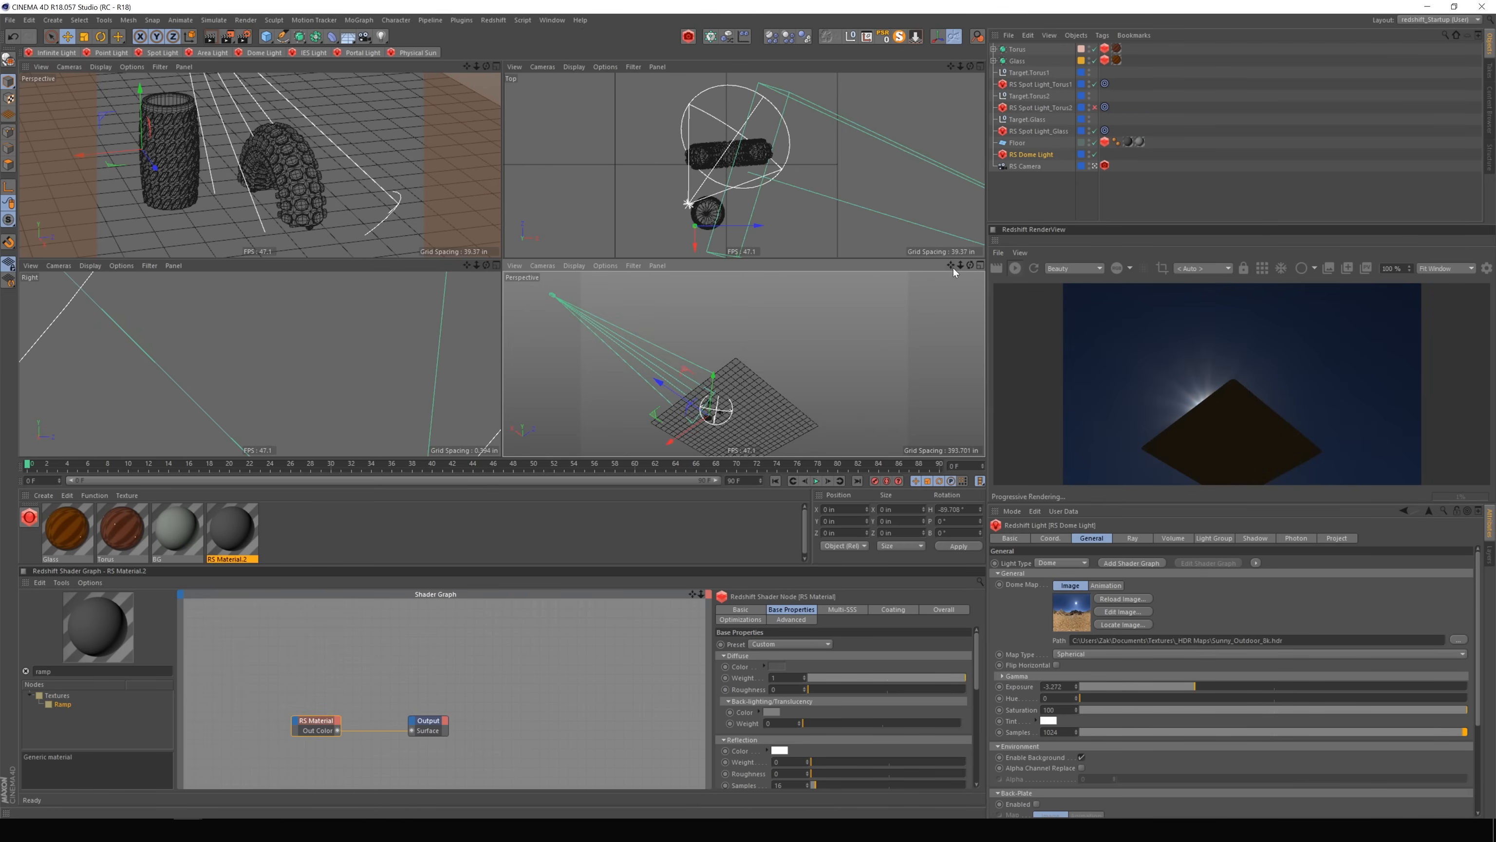
mouse_move(968, 268)
left_mouse_down()
mouse_move(967, 294)
mouse_move(967, 277)
left_mouse_up()
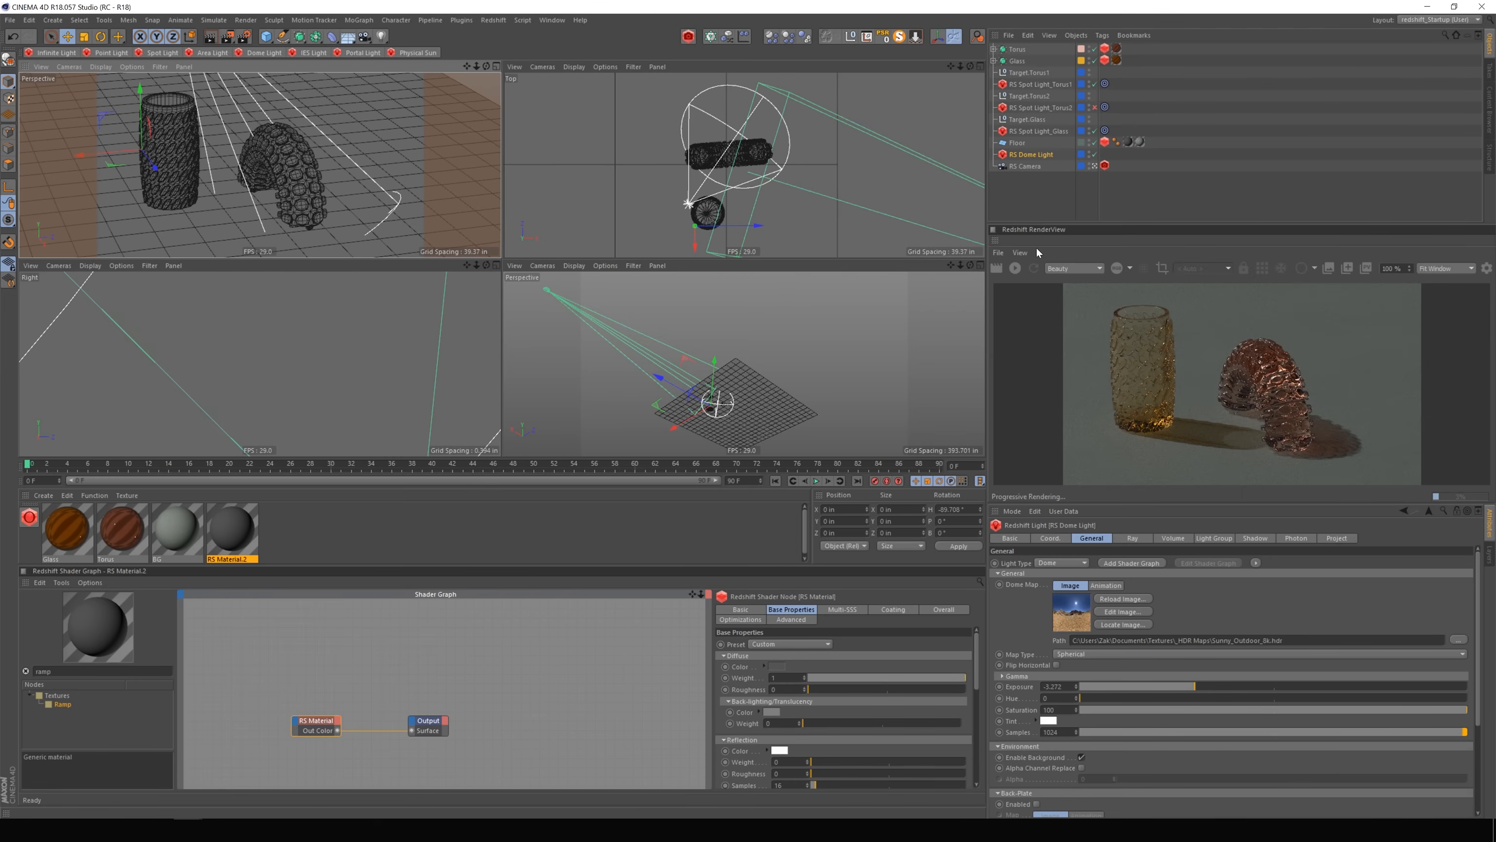
Examine the photon settings of the dome light and RS Spot Light_Glass, plus the glass light's placement and general settings.
left_click(1041, 157)
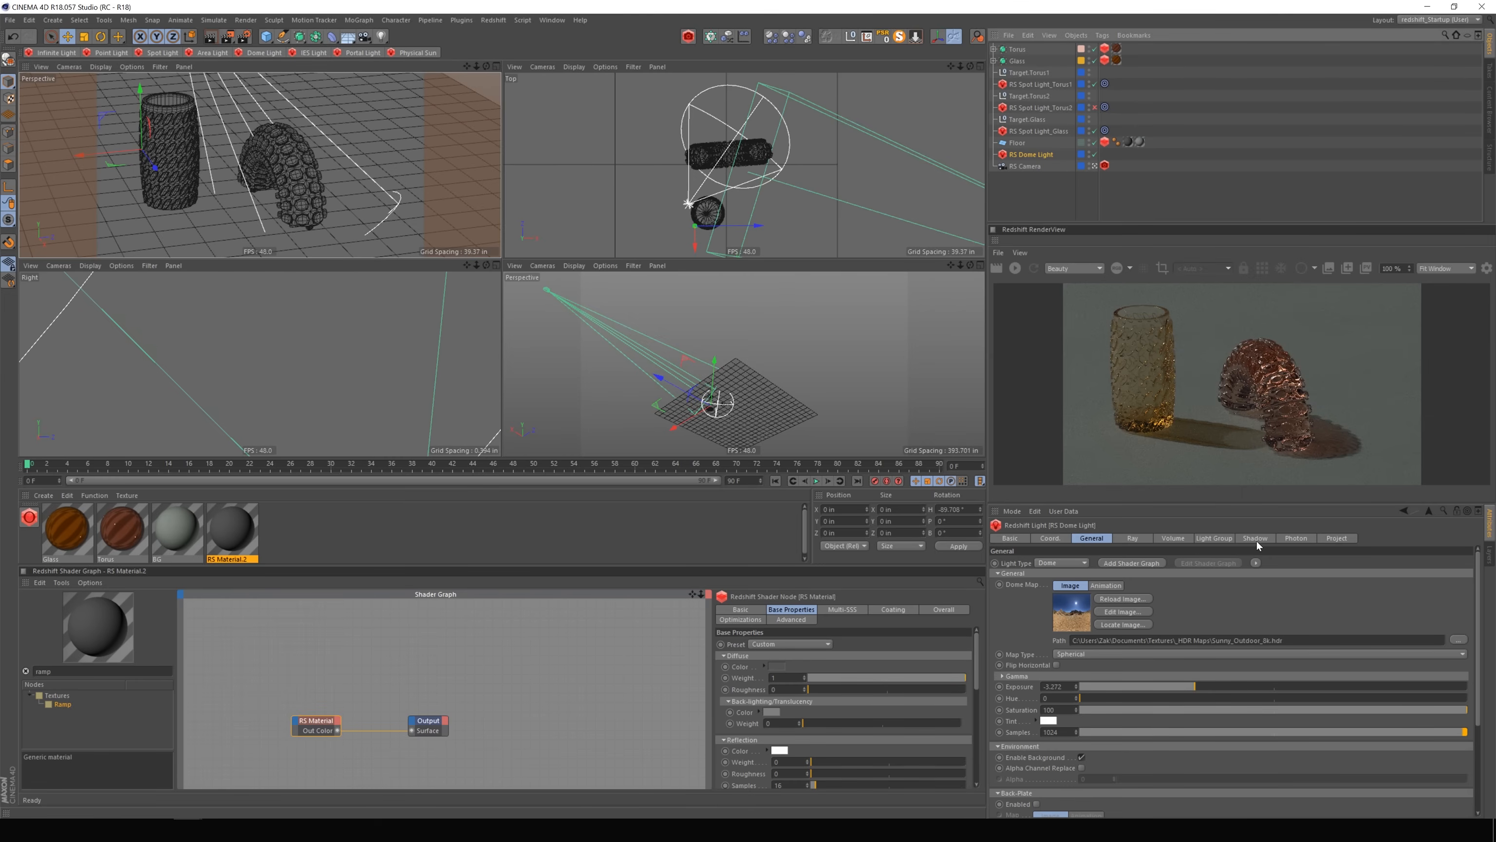
left_click(1296, 539)
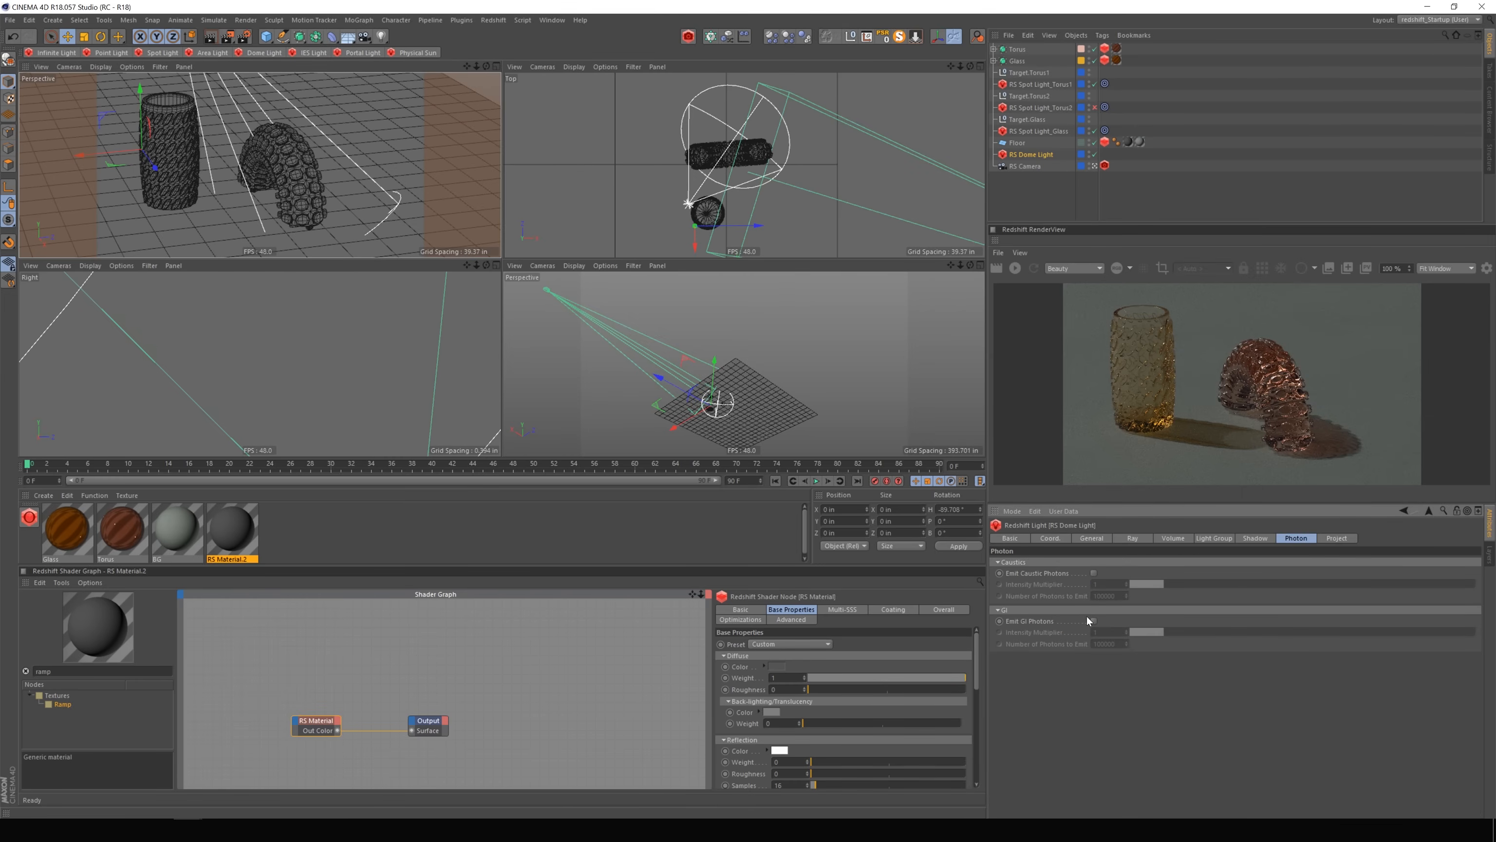
left_click(1041, 132)
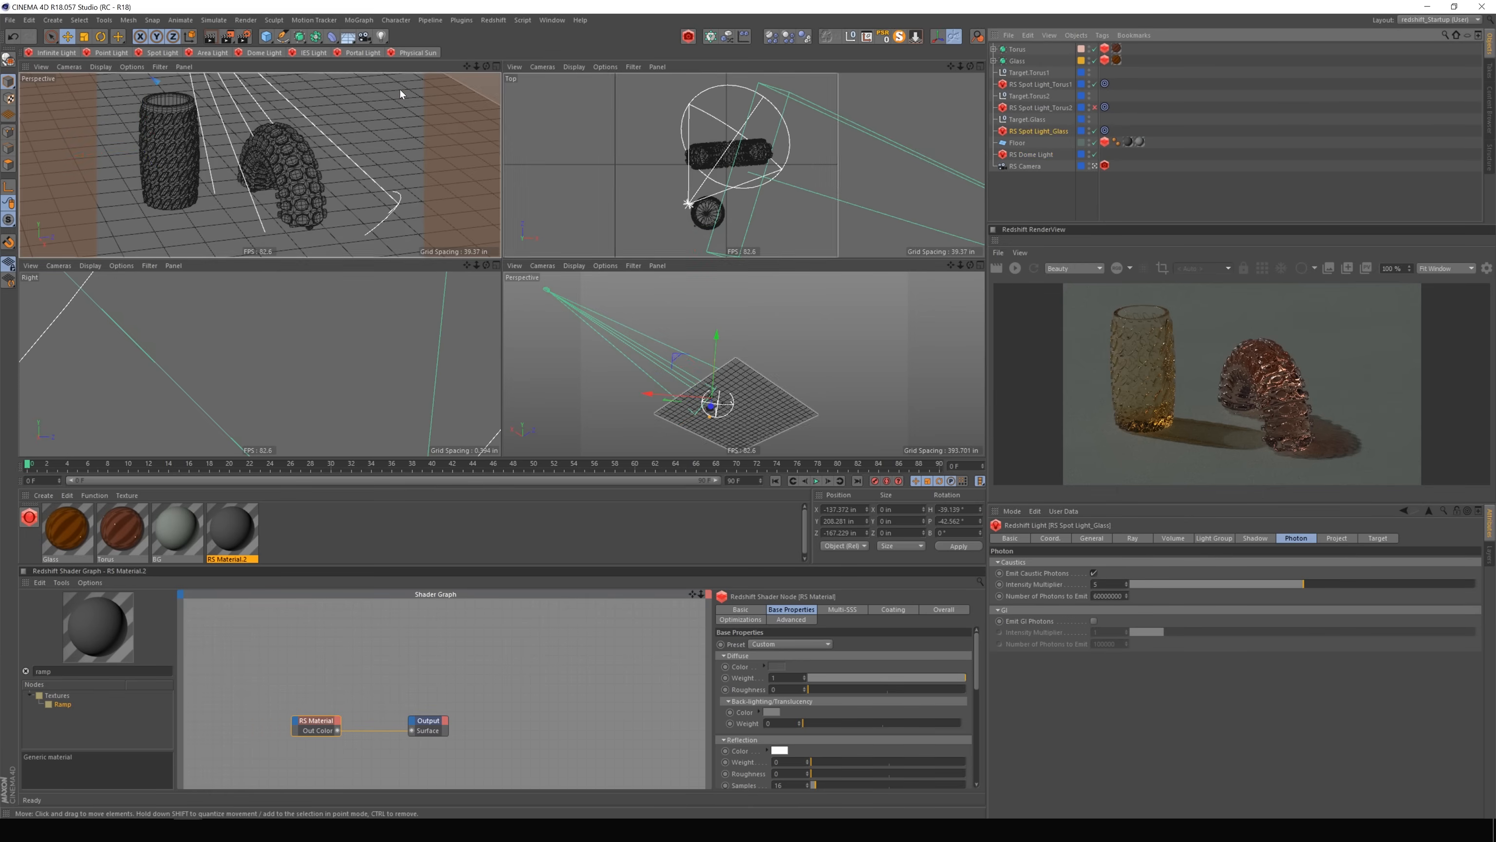
scroll(908, 84, "down", 5)
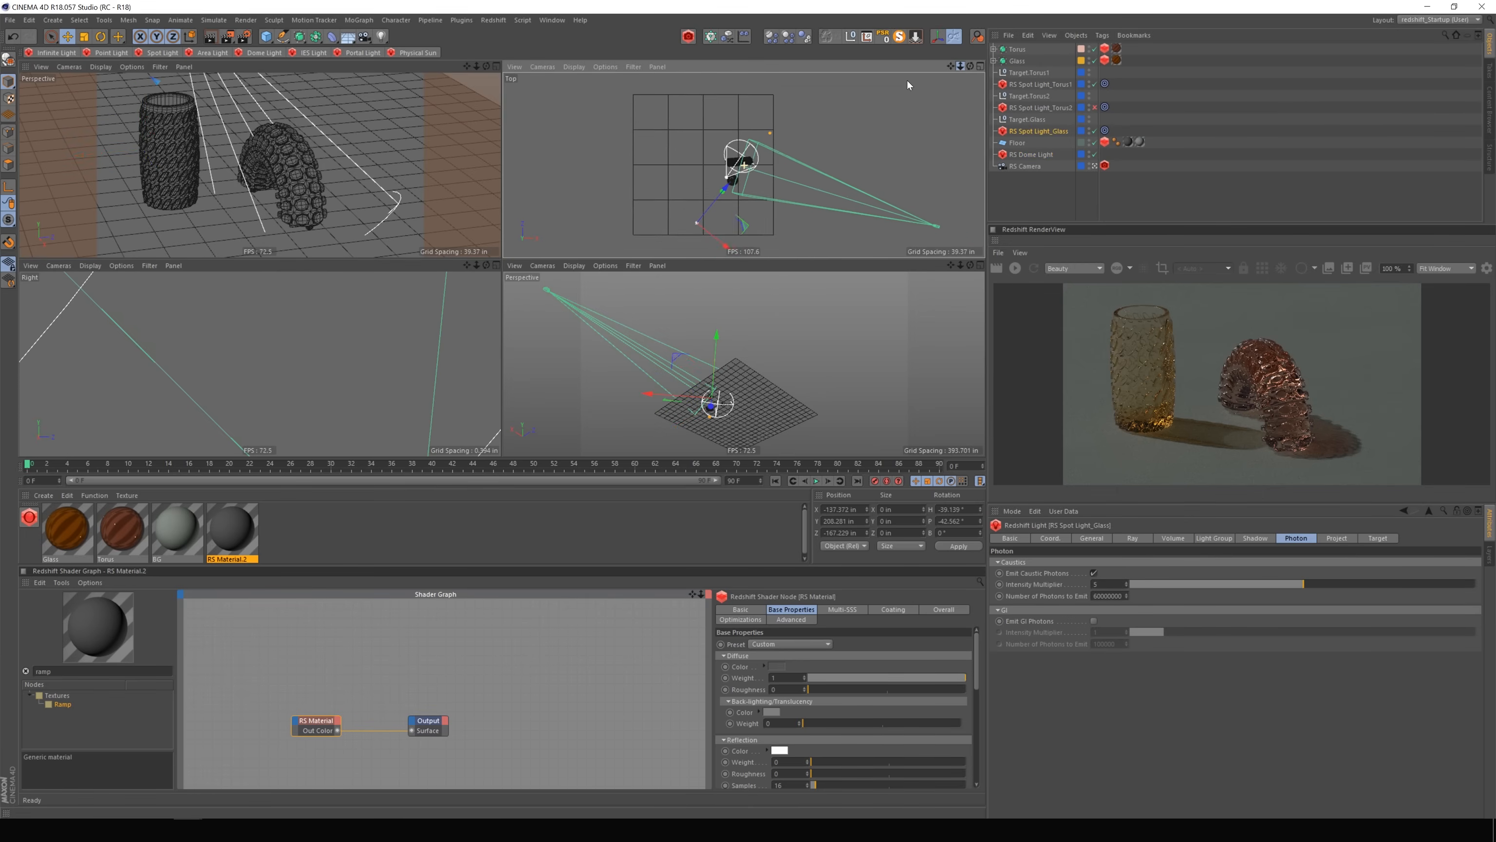
scroll(736, 177, "up", 1)
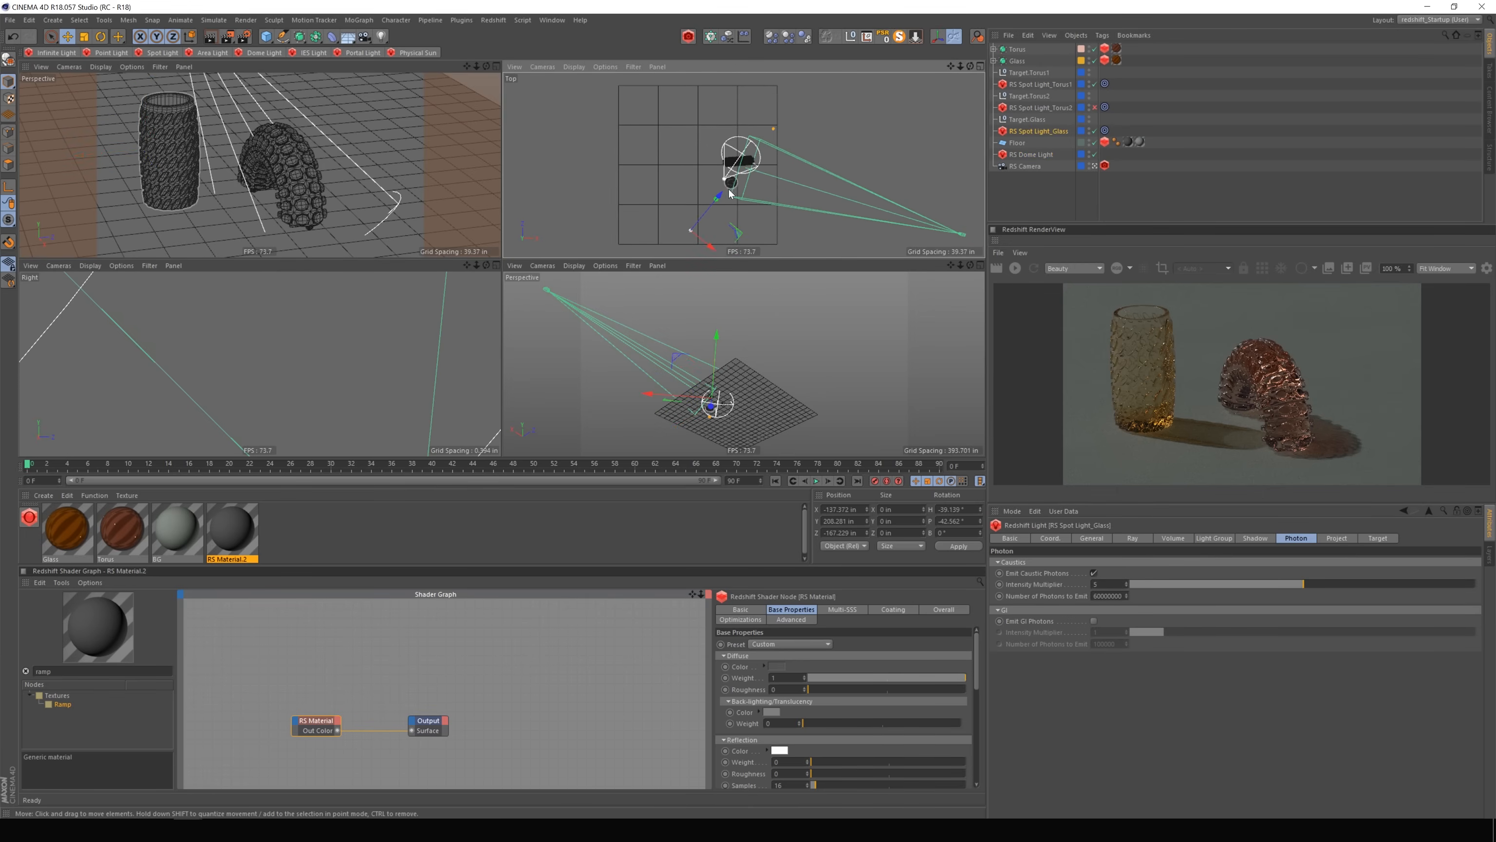
left_click(1130, 539)
left_click(1091, 538)
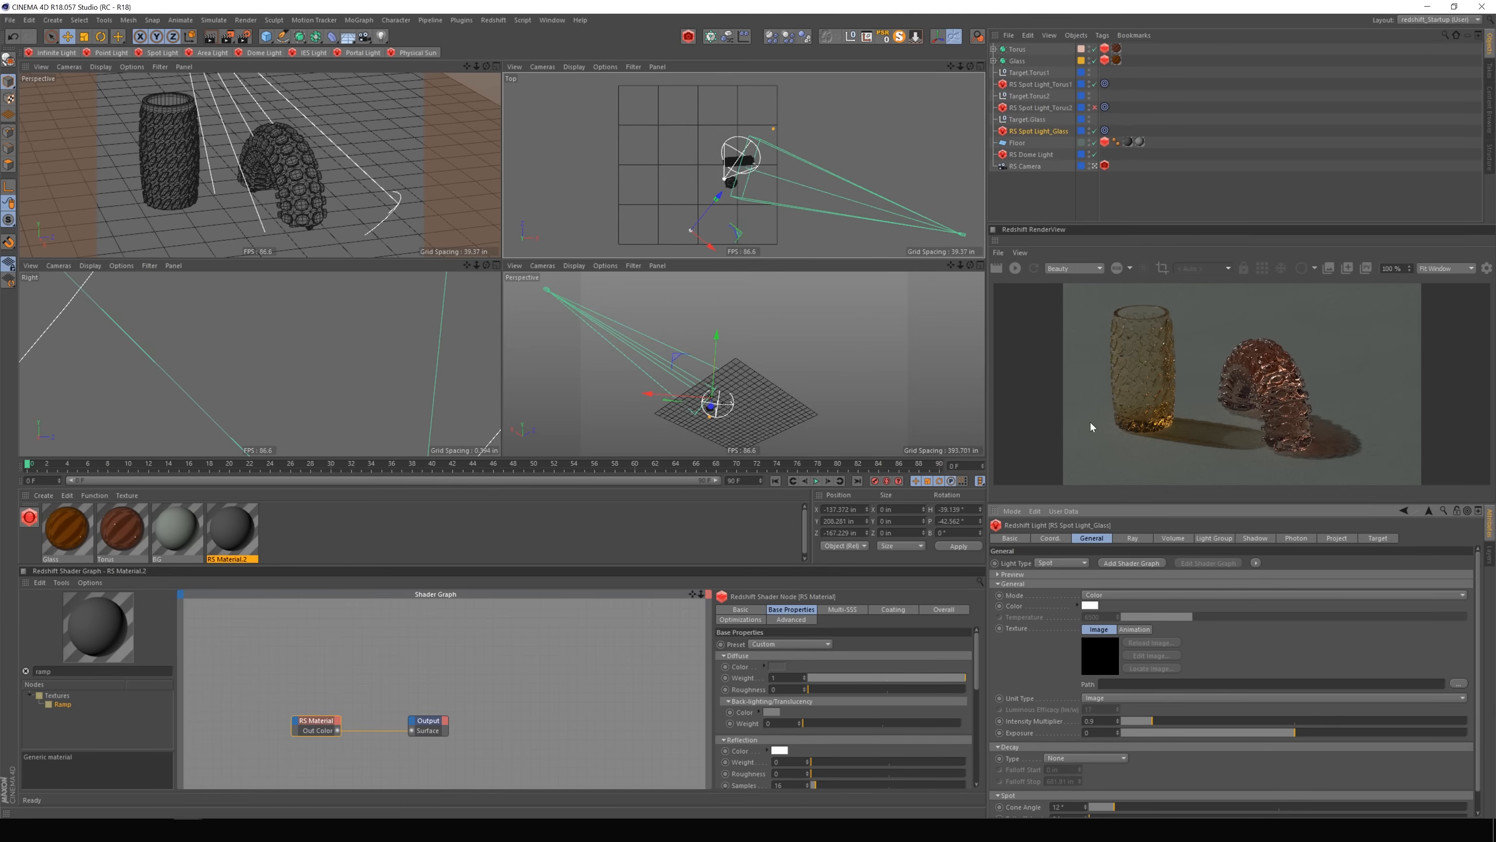
Enable Affects Diffuse on RS Spot Light_Torus1 and render the top view to show where its cone falls.
left_click(1041, 85)
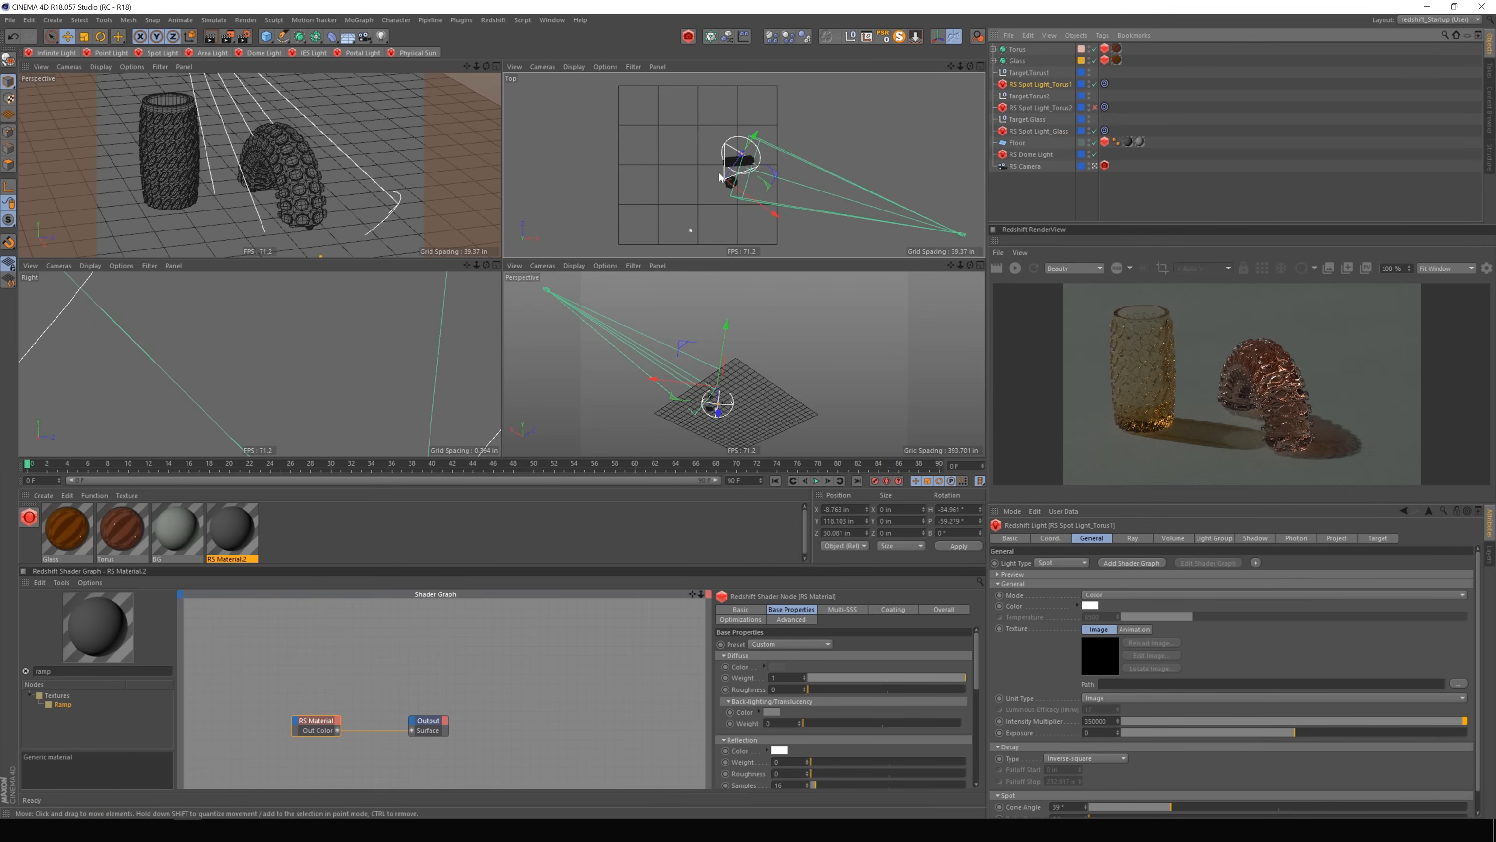
left_click_drag(962, 67, 1060, 64)
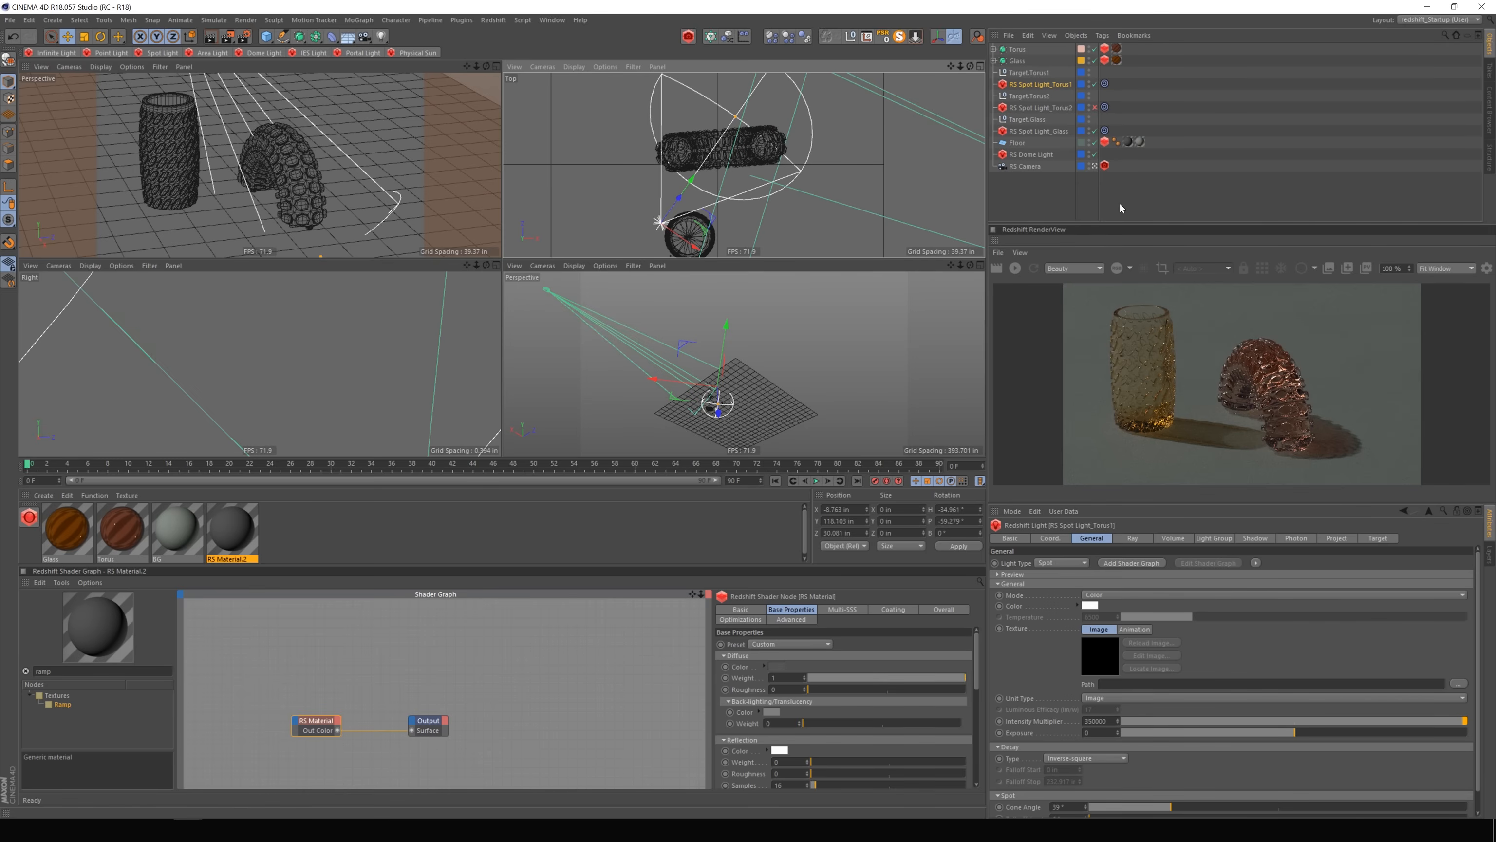
left_click(1132, 538)
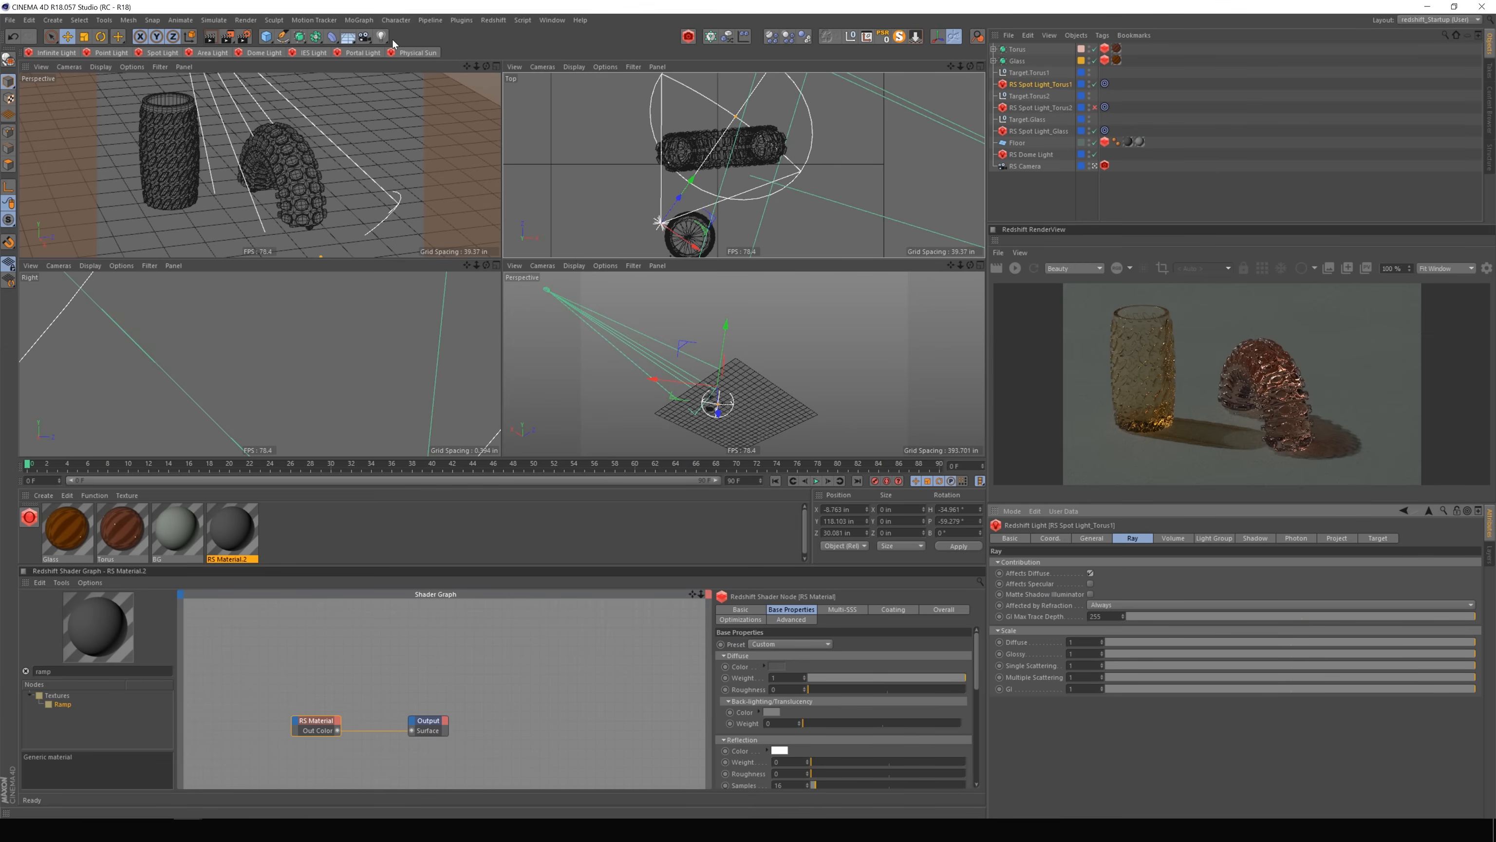
left_click_drag(961, 68, 948, 80)
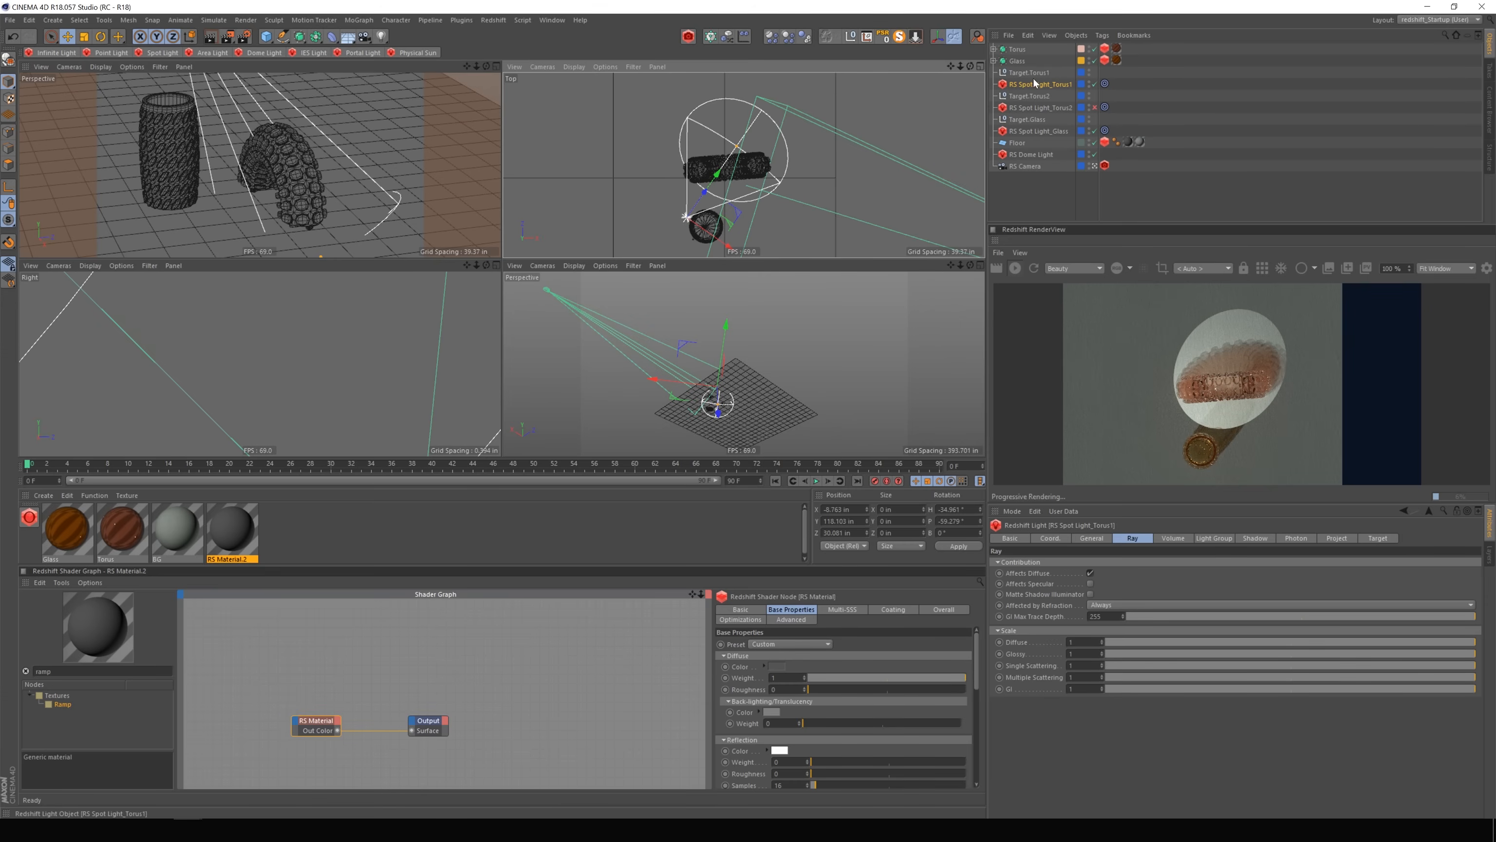
Move the Target.Torus1 null to about X 31, Z 92 in so the spot light is aimed at the torus.
left_click(1007, 71)
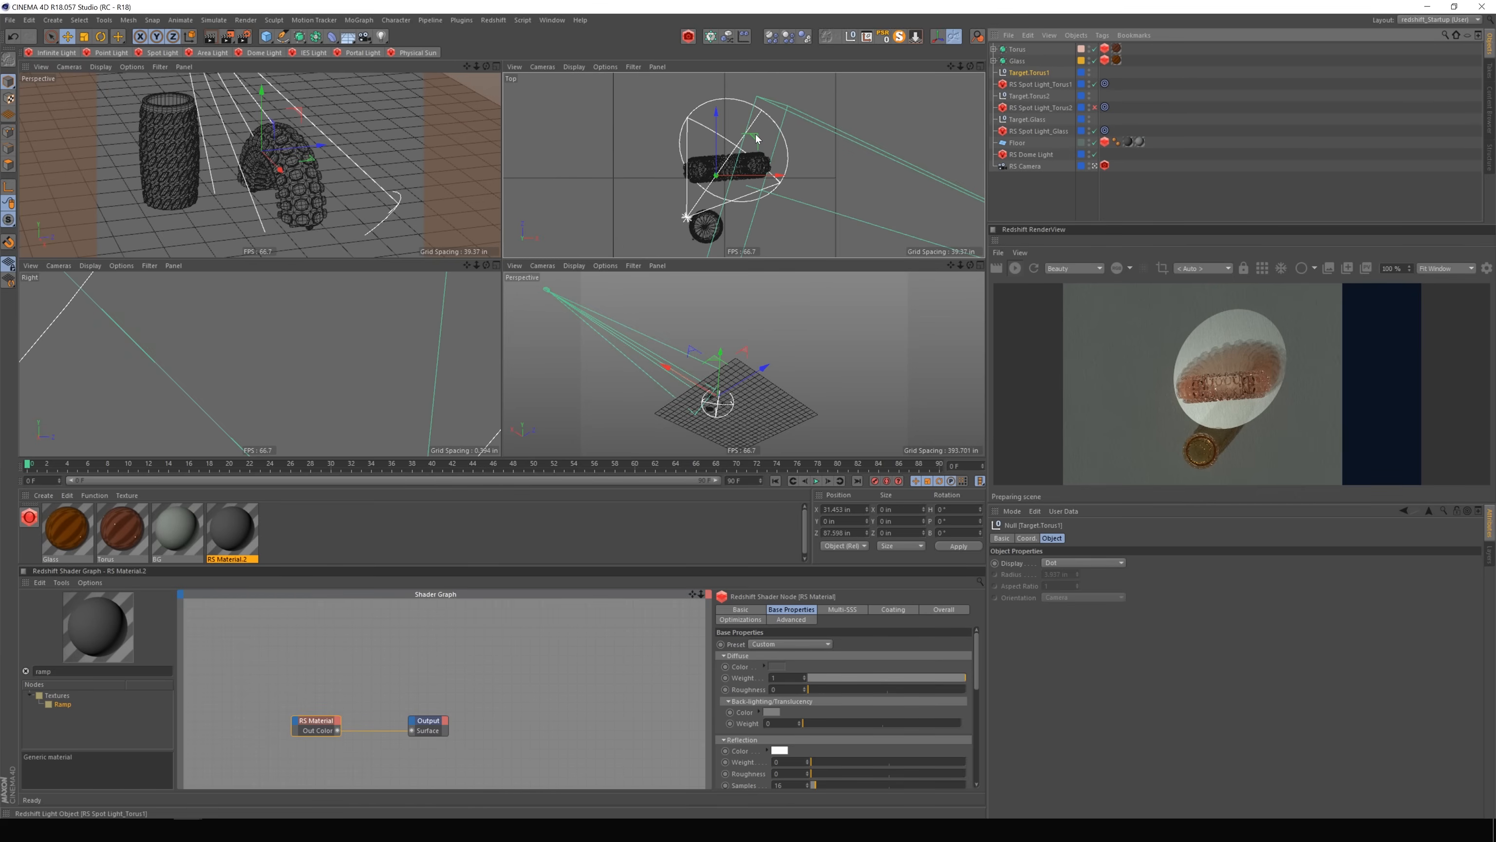
left_click_drag(757, 138, 757, 137)
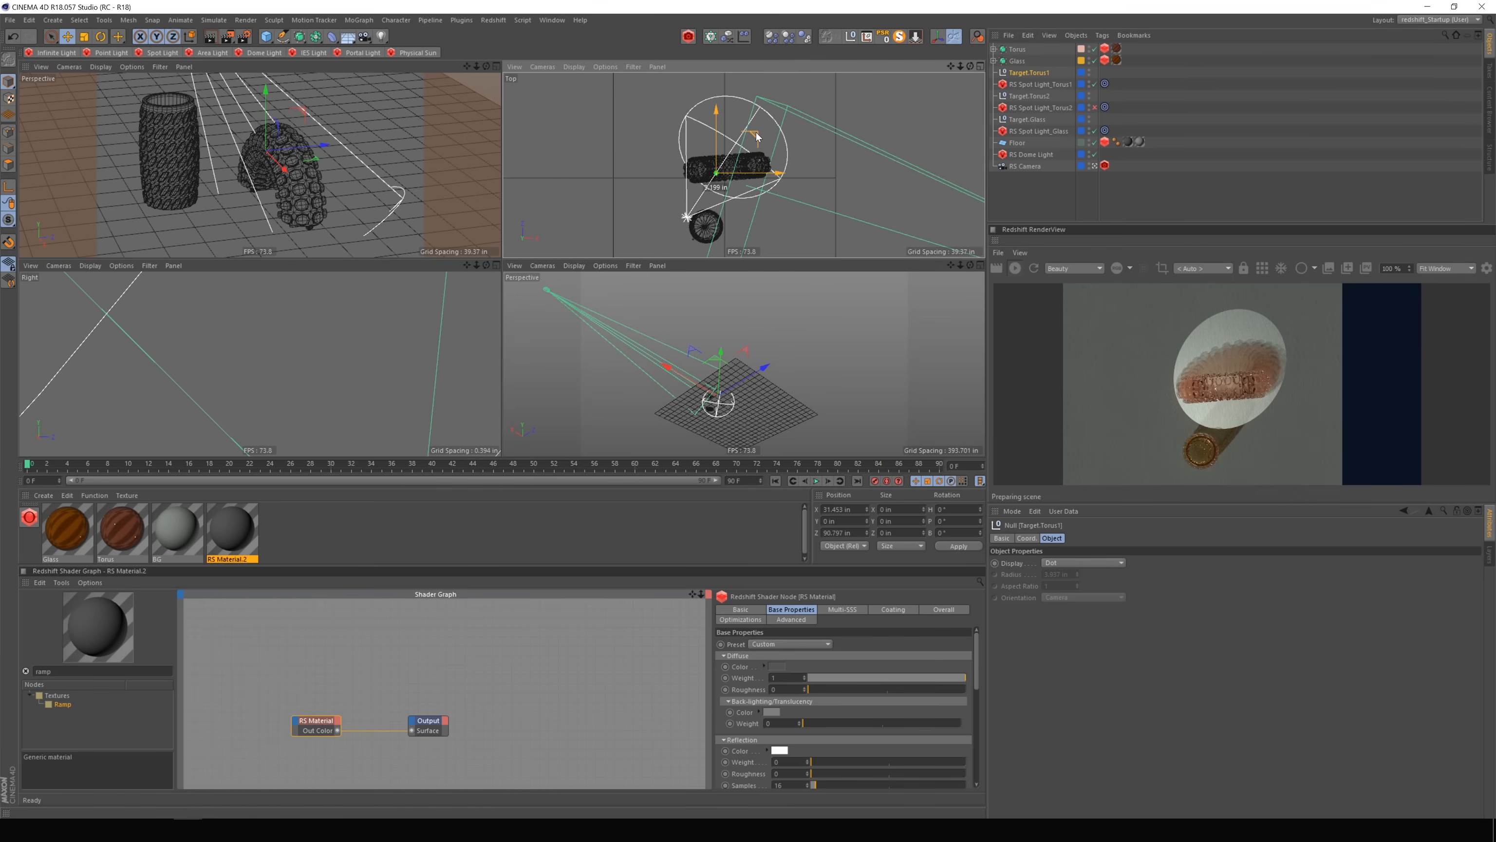
left_click_drag(757, 137, 755, 139)
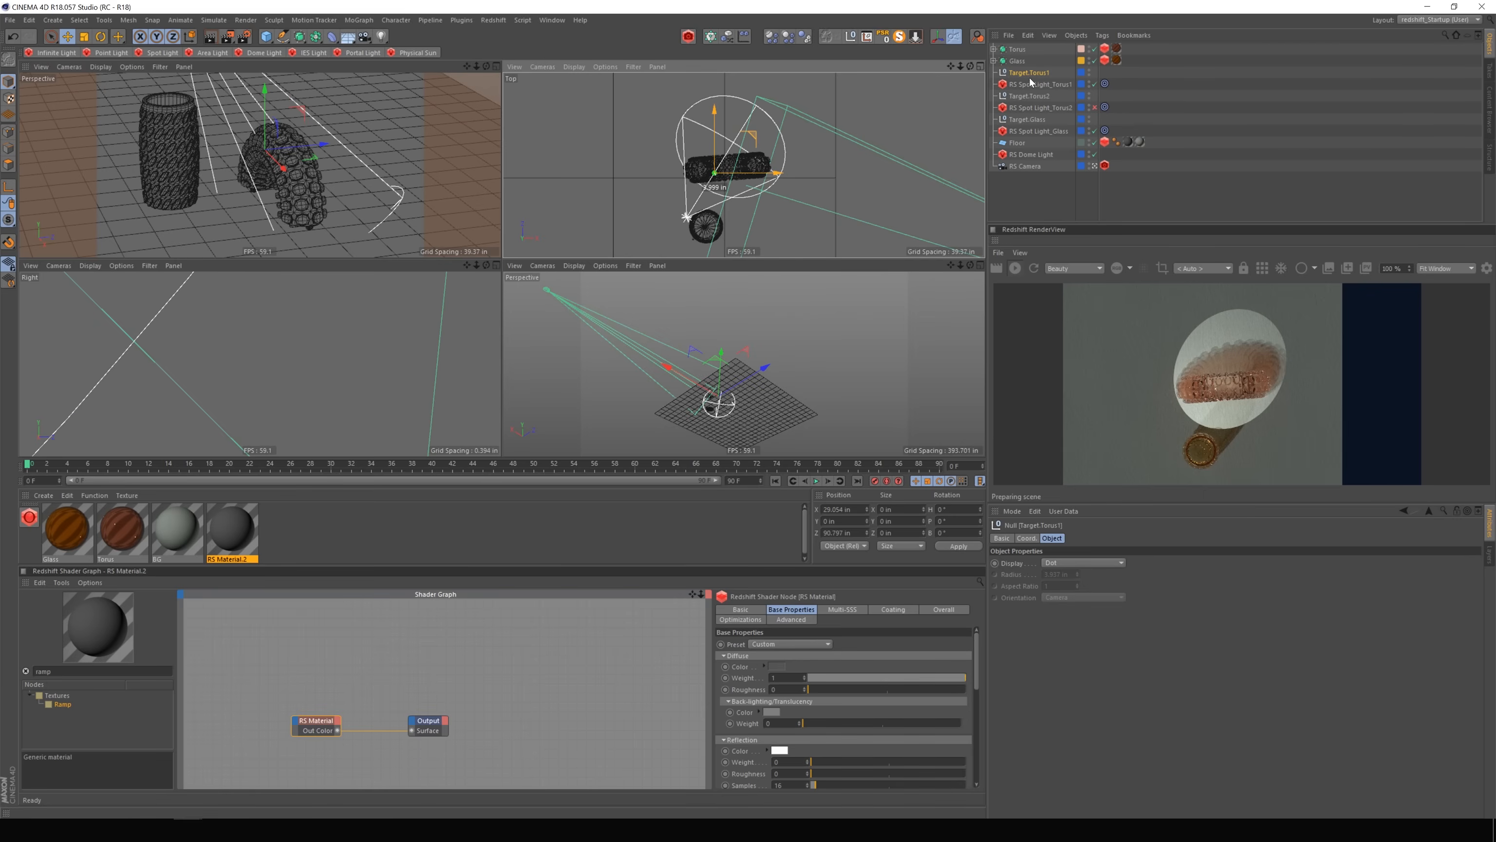
key("ctrl+z")
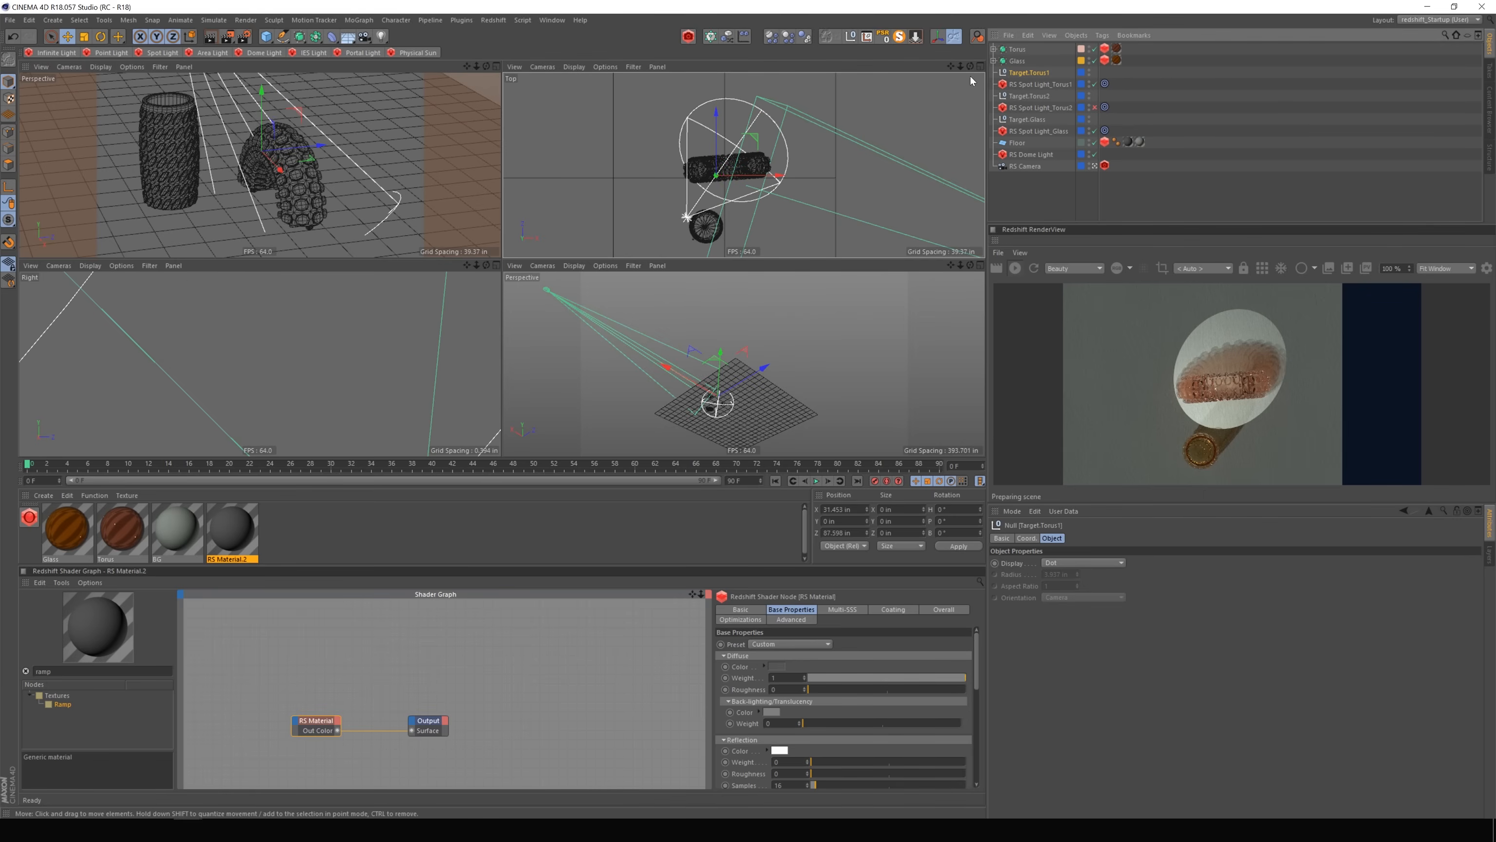
left_click_drag(756, 137, 753, 139)
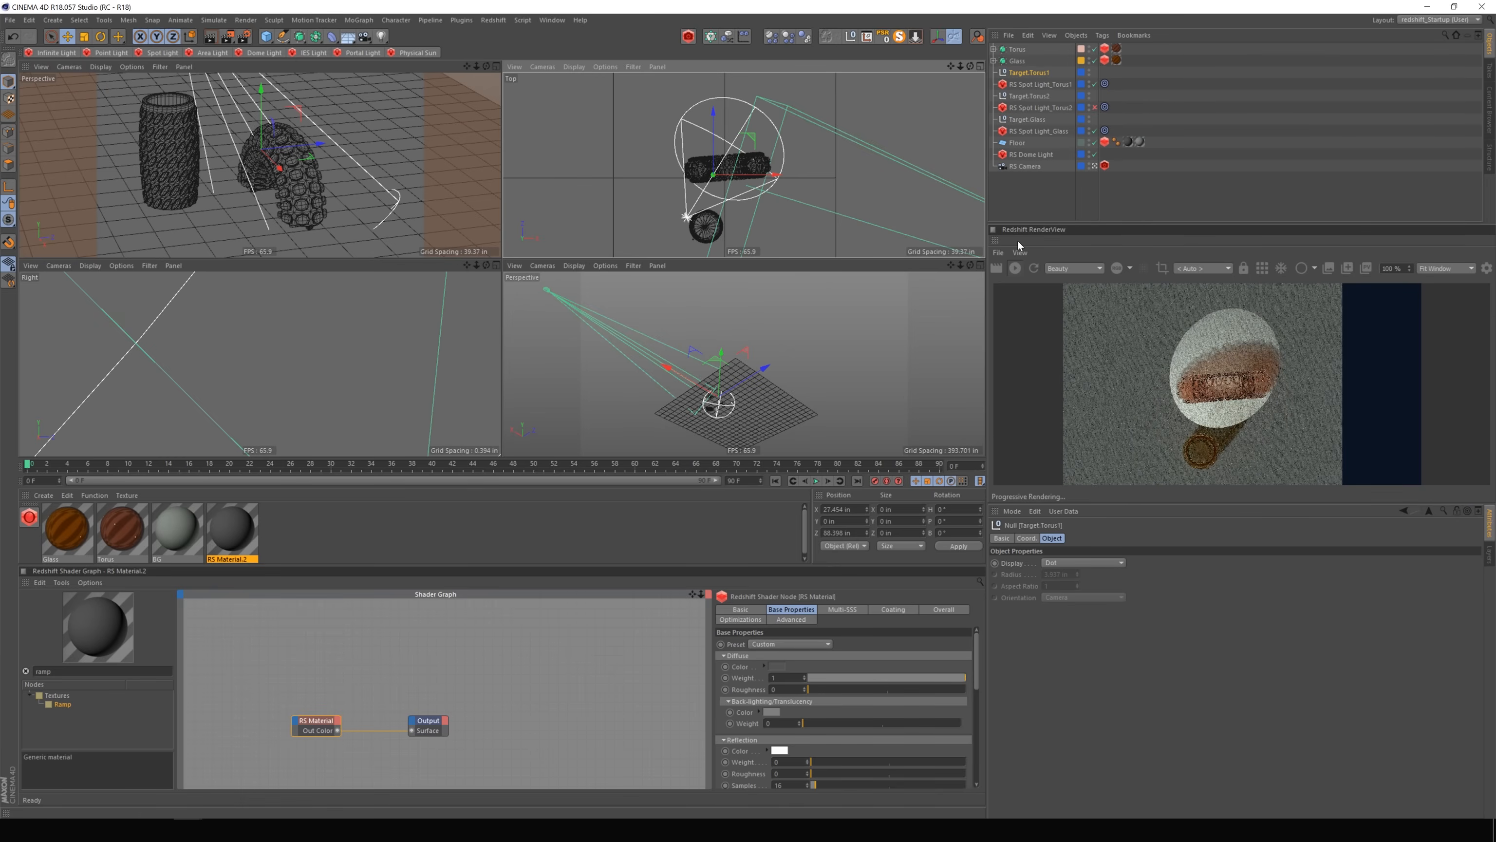
left_click_drag(752, 140, 757, 136)
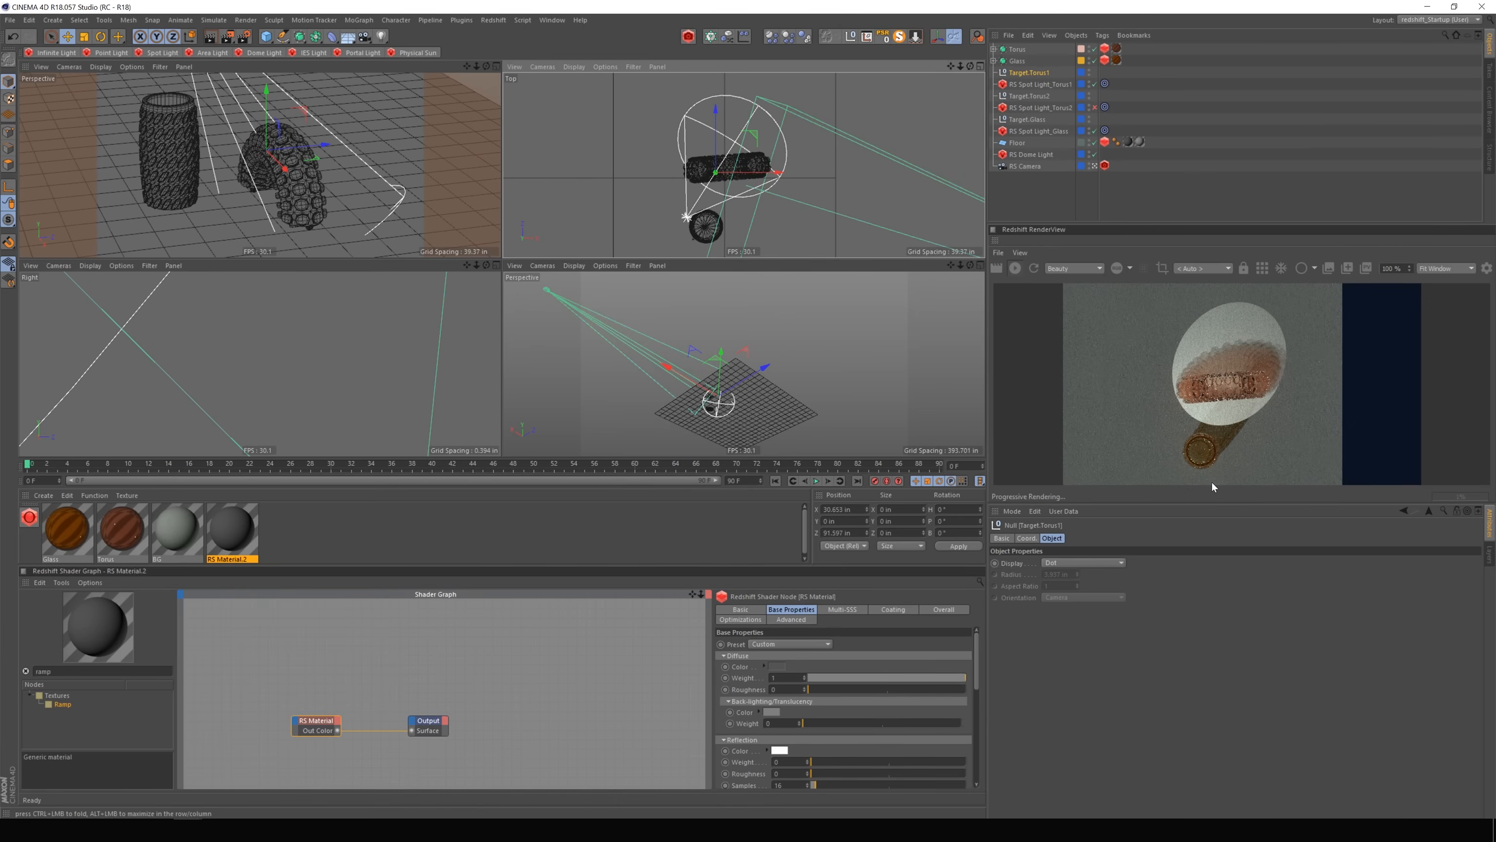
Disable Affects Diffuse on RS Spot Light_Torus1 and check its caustic photon settings and the camera-view render.
left_click_drag(961, 67, 957, 1)
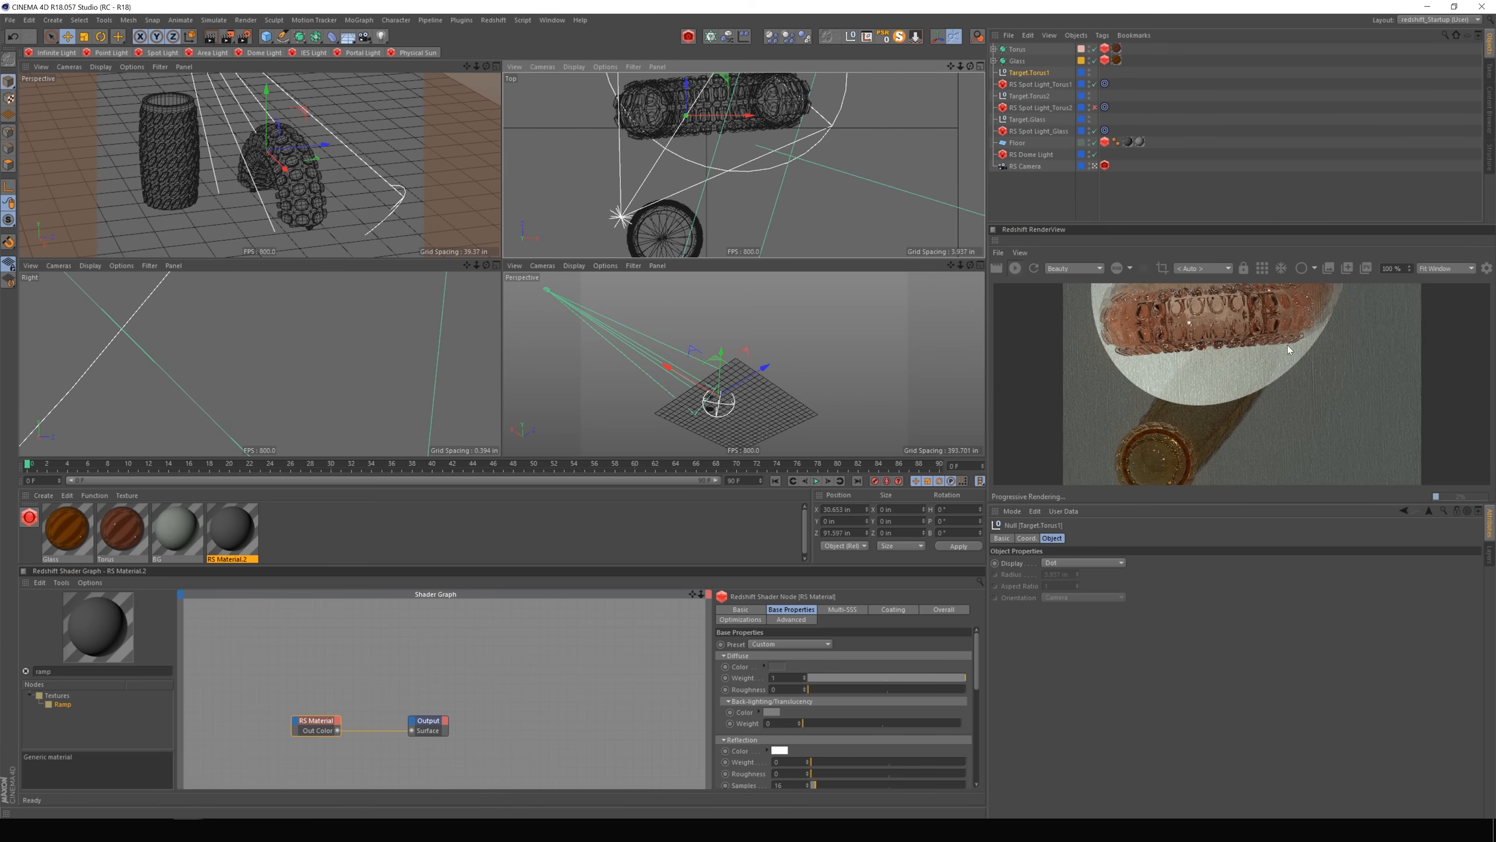
left_click_drag(951, 65, 940, 133)
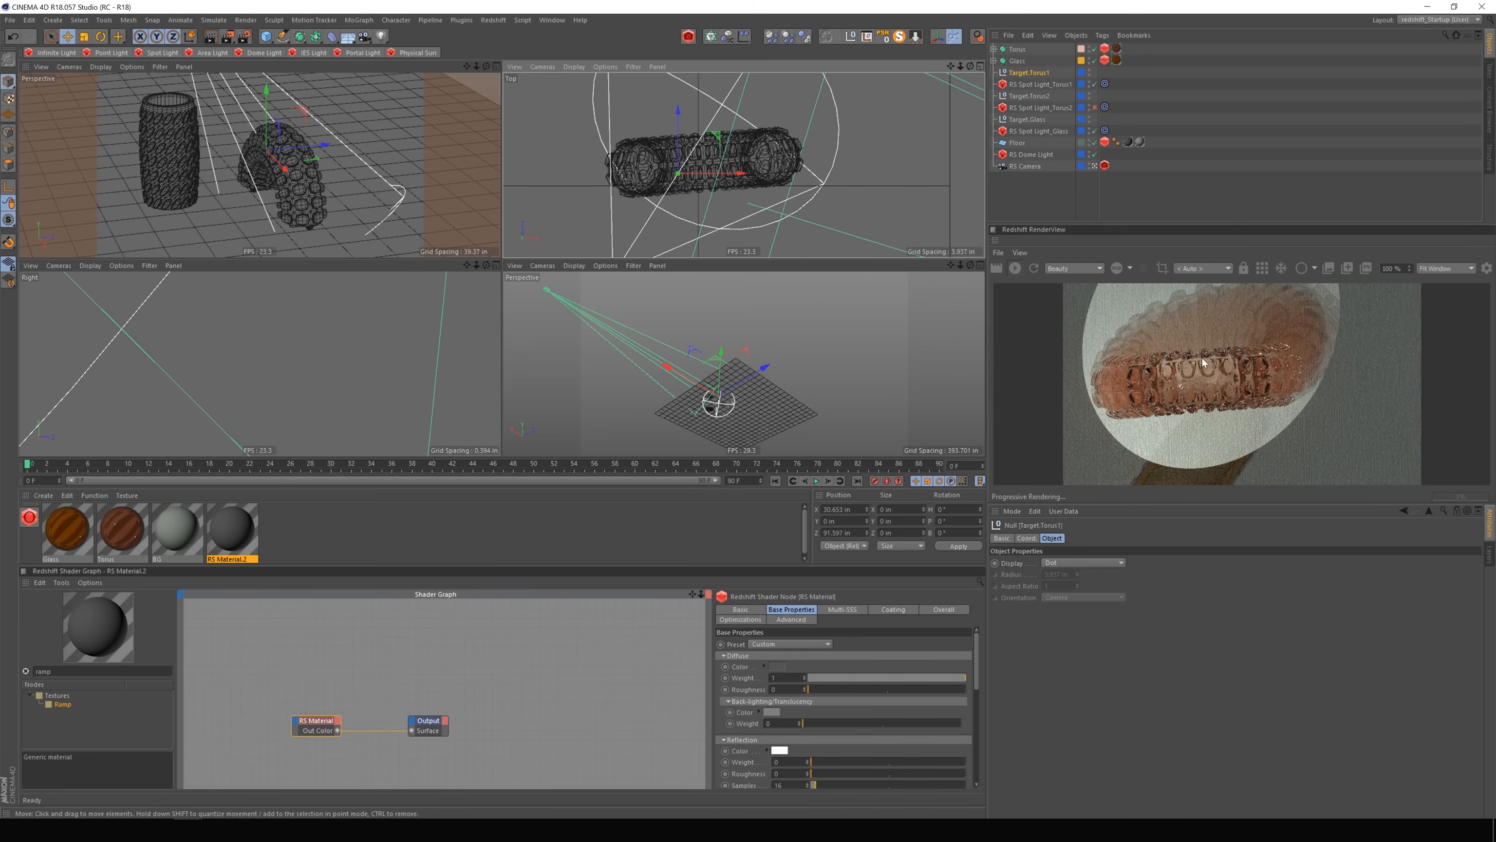
mouse_move(950, 65)
left_mouse_down()
mouse_move(917, 75)
mouse_move(932, 81)
left_mouse_up()
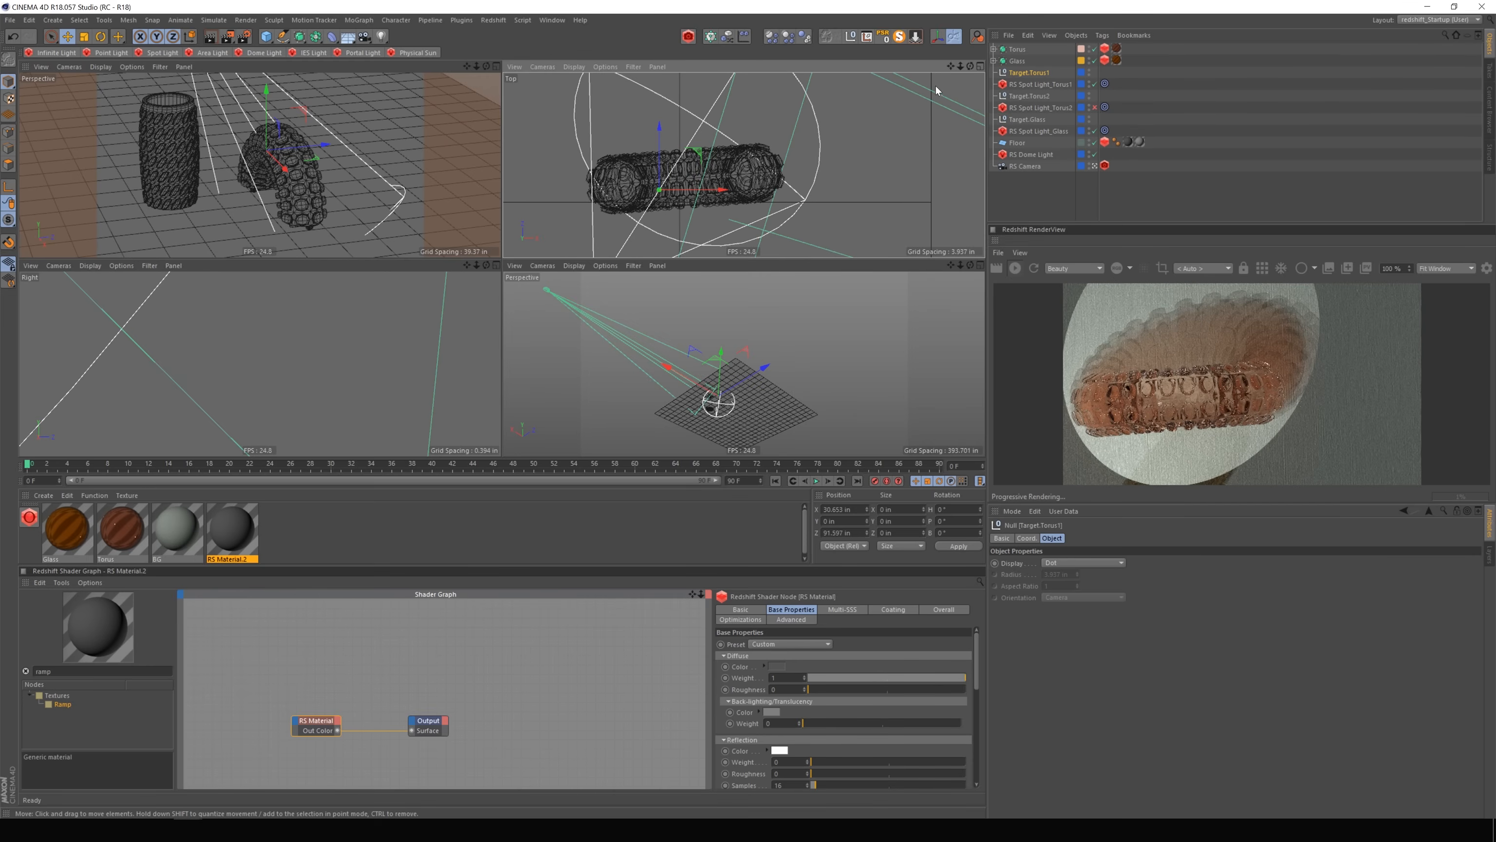
left_click(1040, 84)
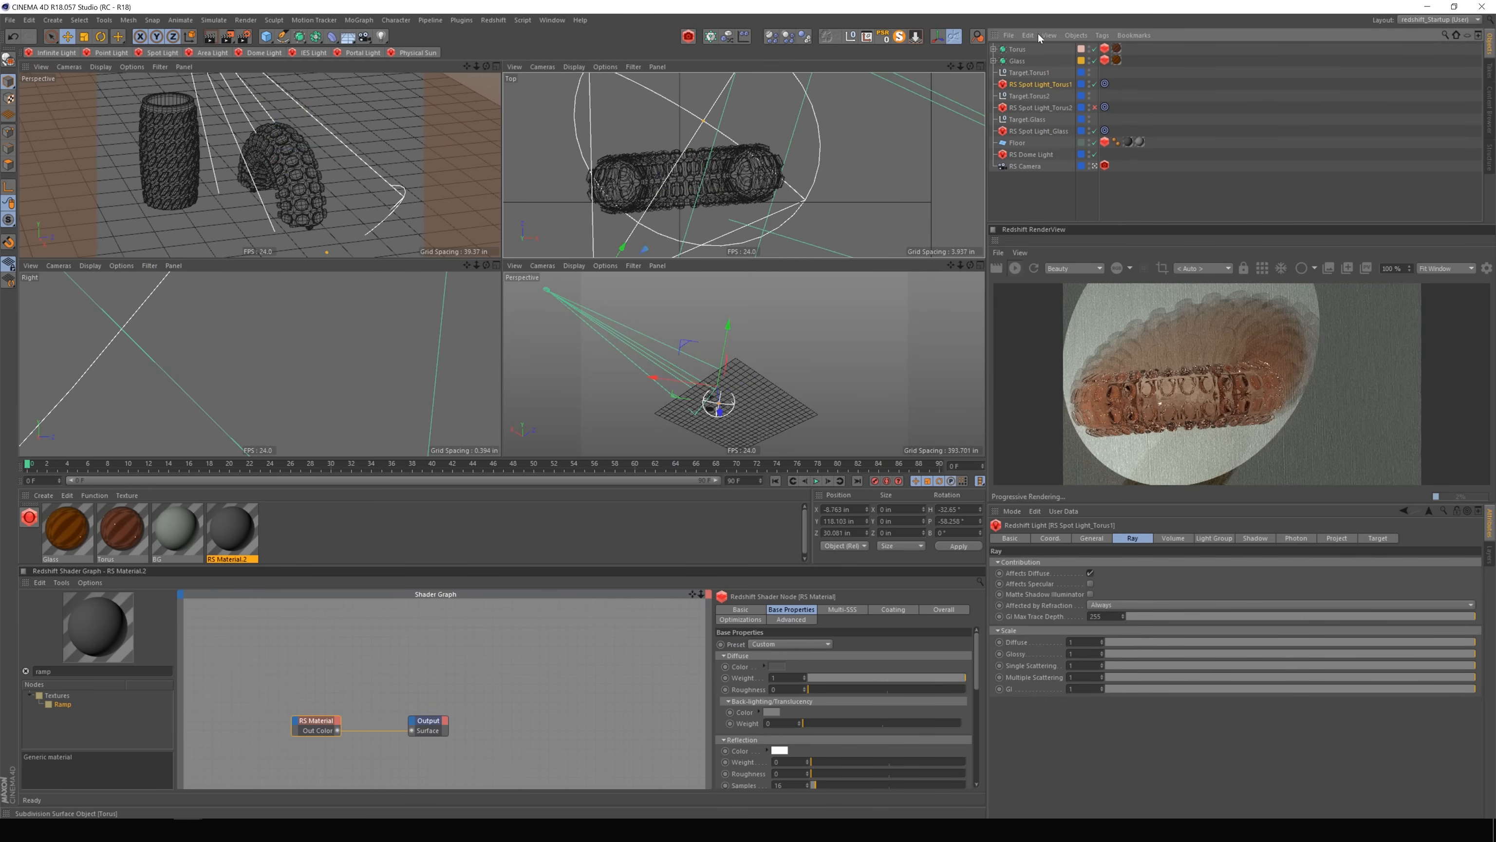
left_click(1090, 572)
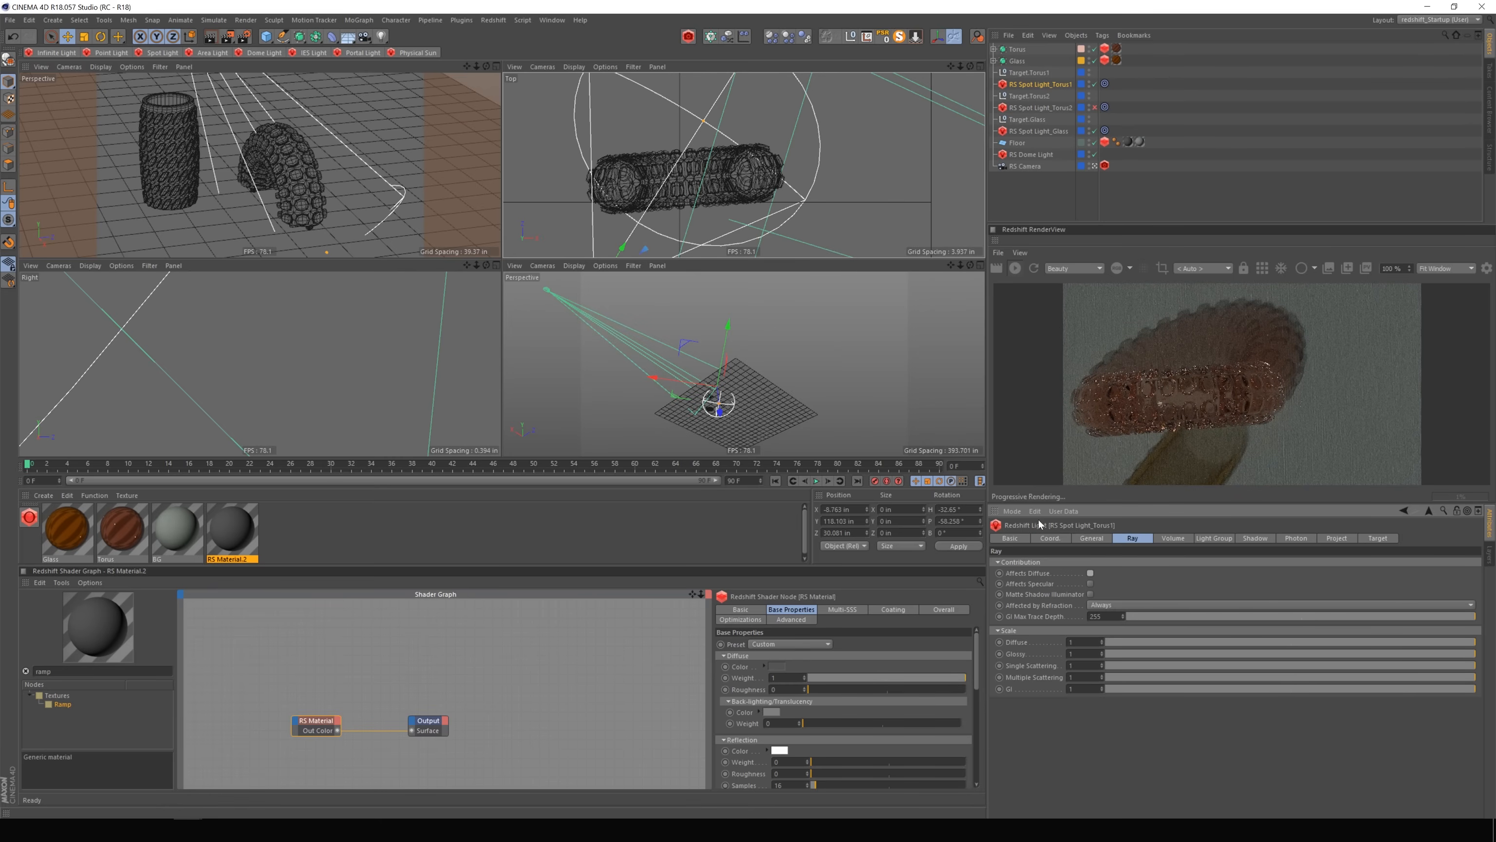
left_click(1296, 537)
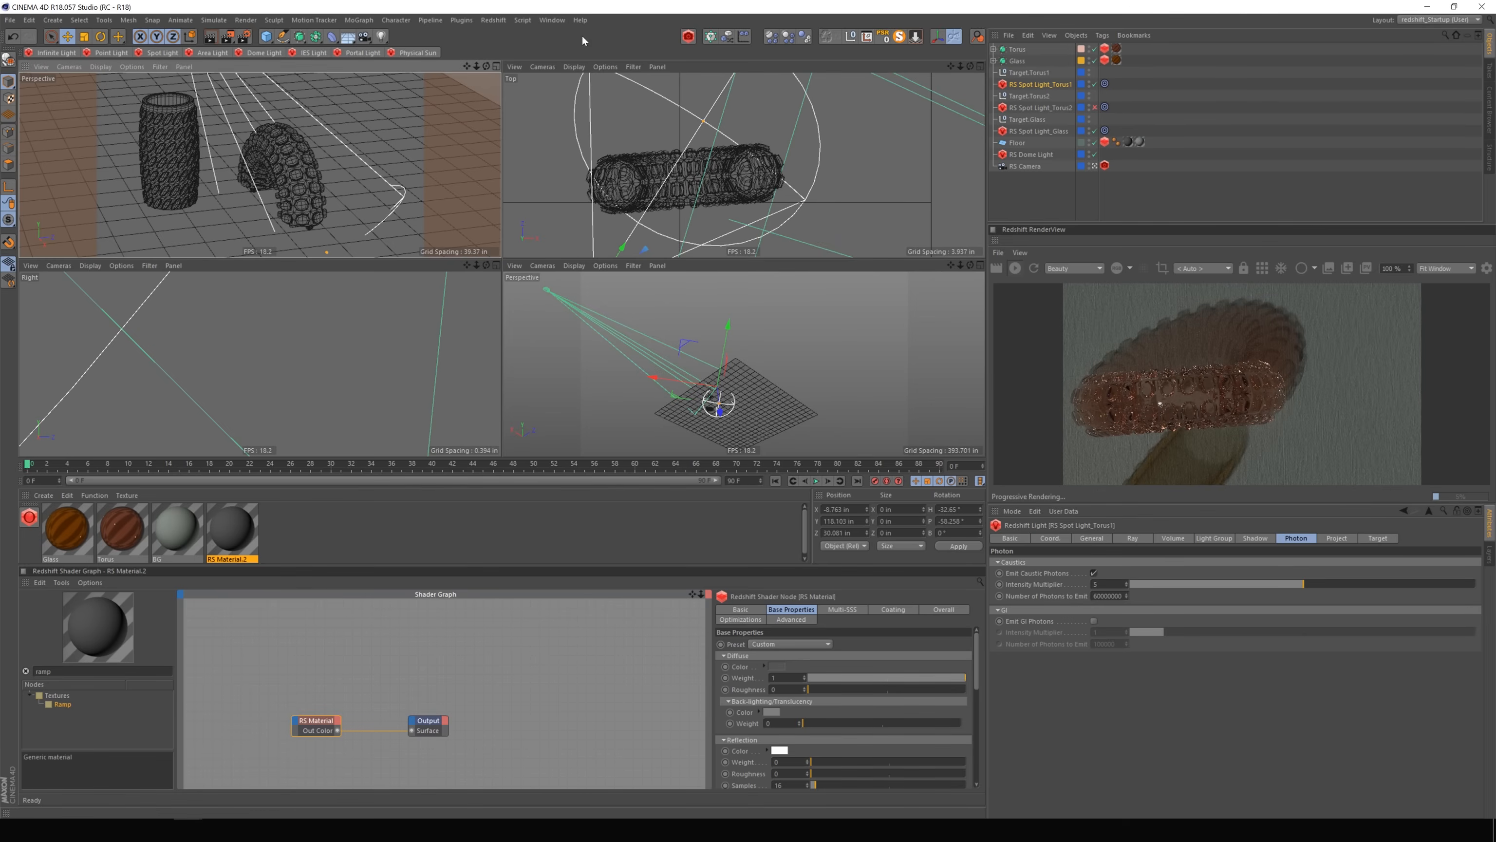
left_click(1015, 268)
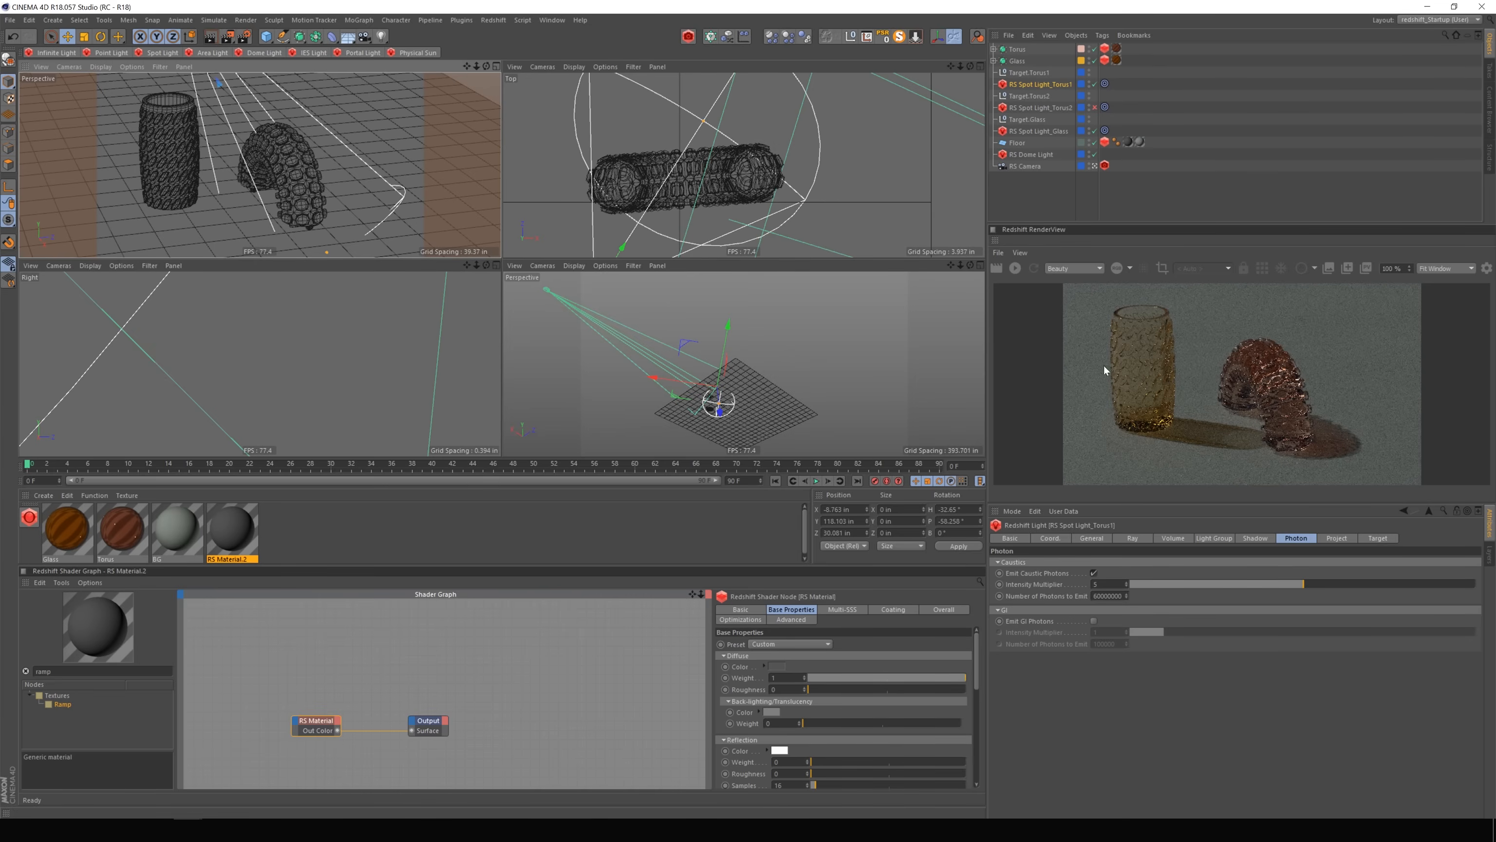
Render the camera view of the glass and torus on the open floor to the Picture Viewer.
left_click(228, 42)
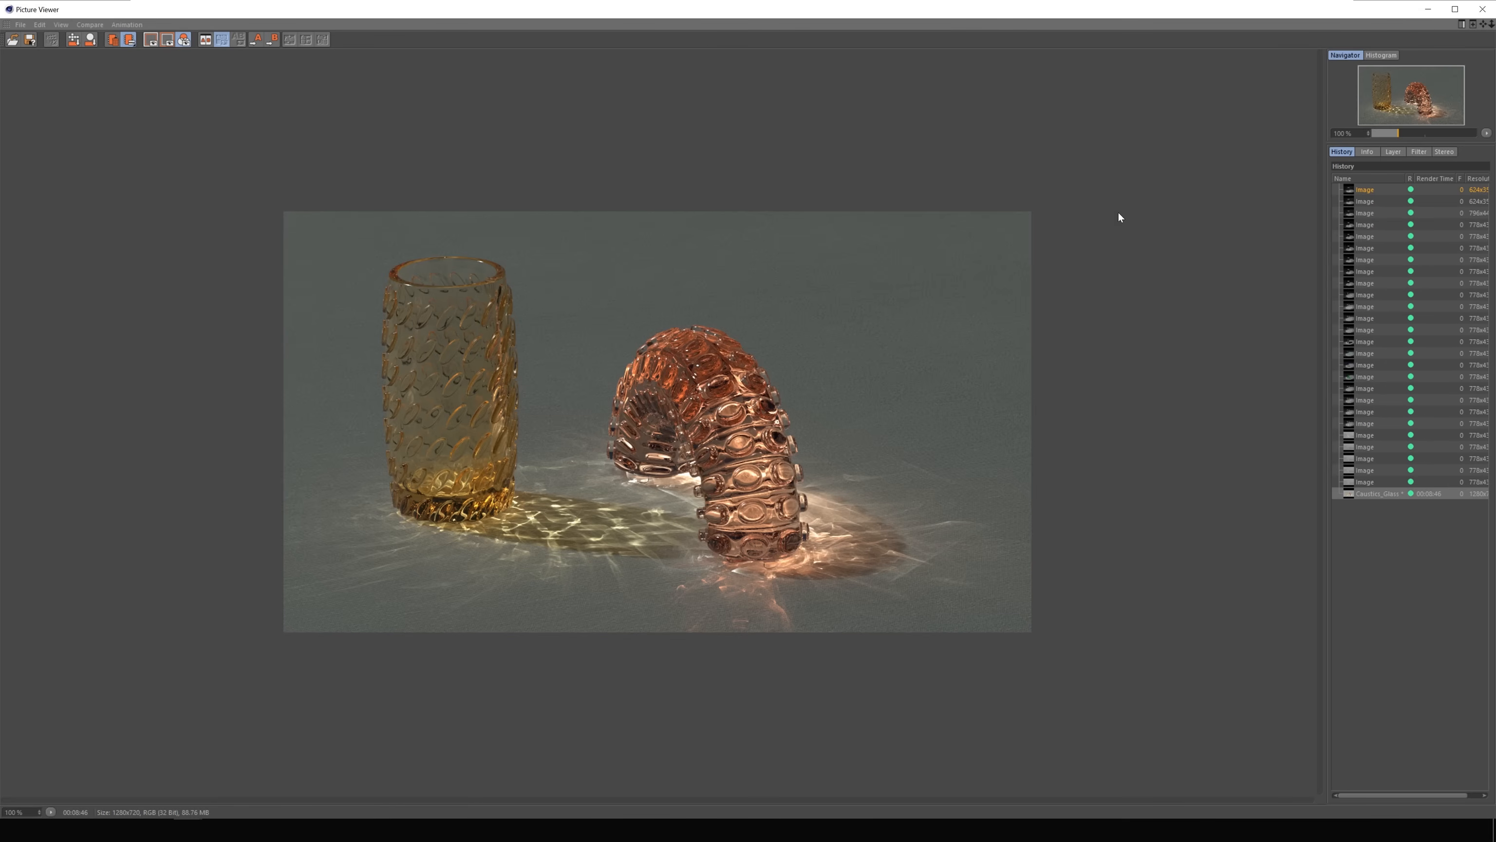
left_click(1428, 9)
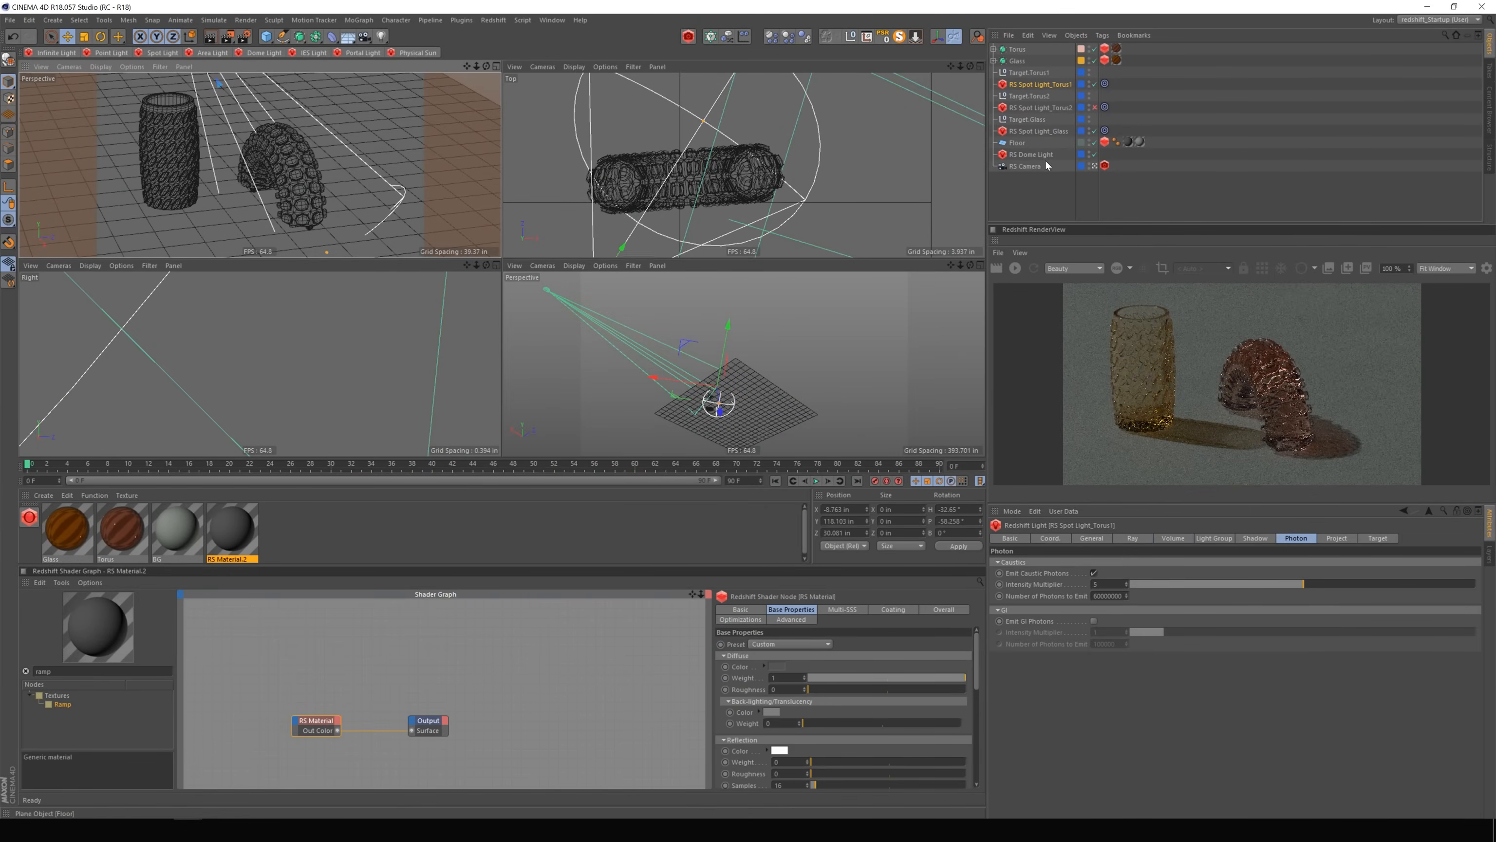
left_click(1029, 183)
Show the BG layer's walls in the viewport and object list, and preview the camera view in an enlarged RenderView.
left_click(1489, 554)
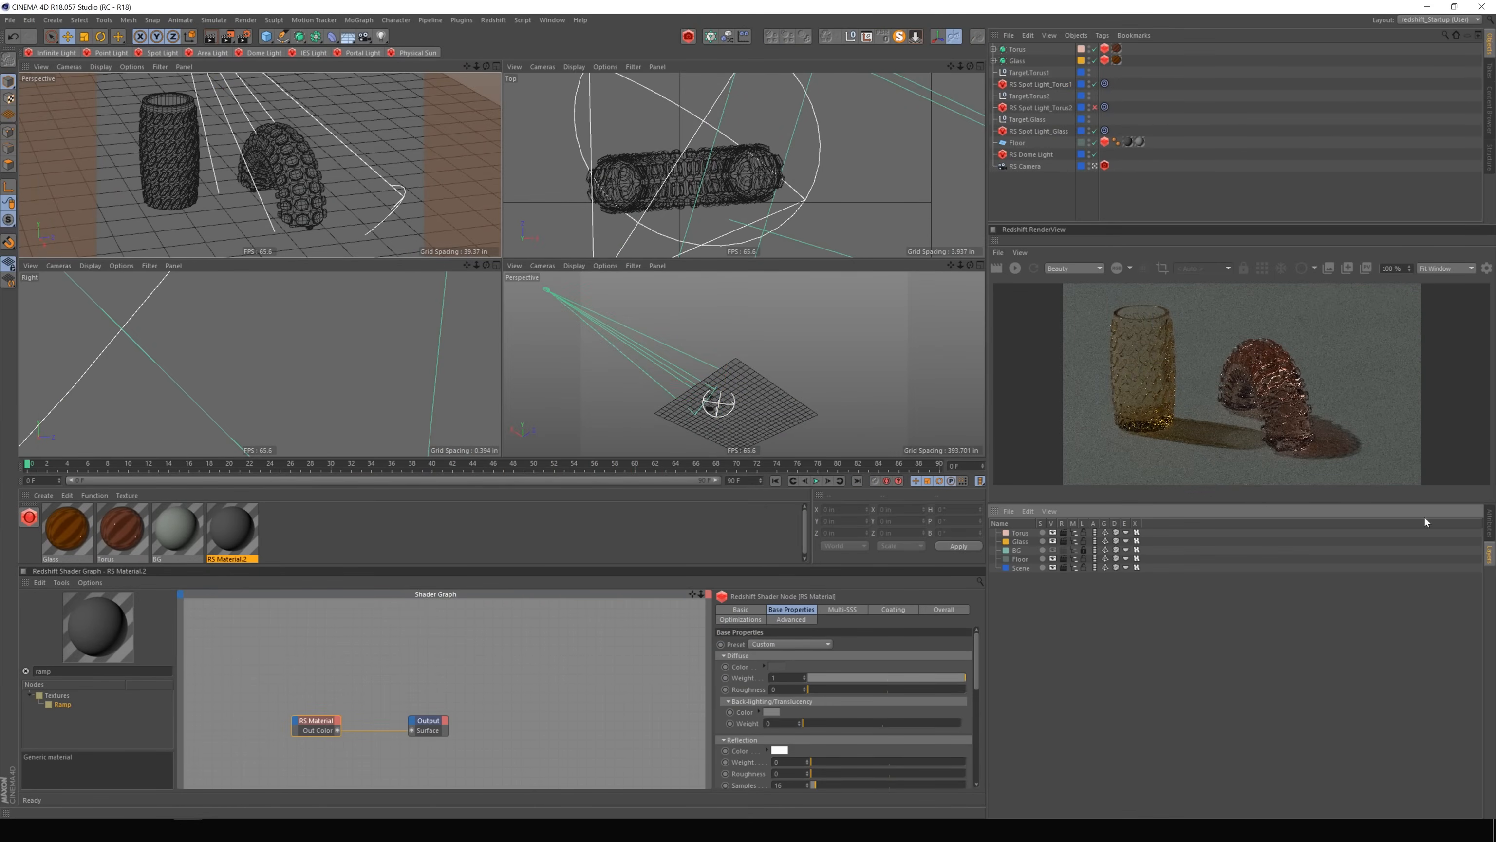
left_click(1052, 550)
left_click(1074, 550)
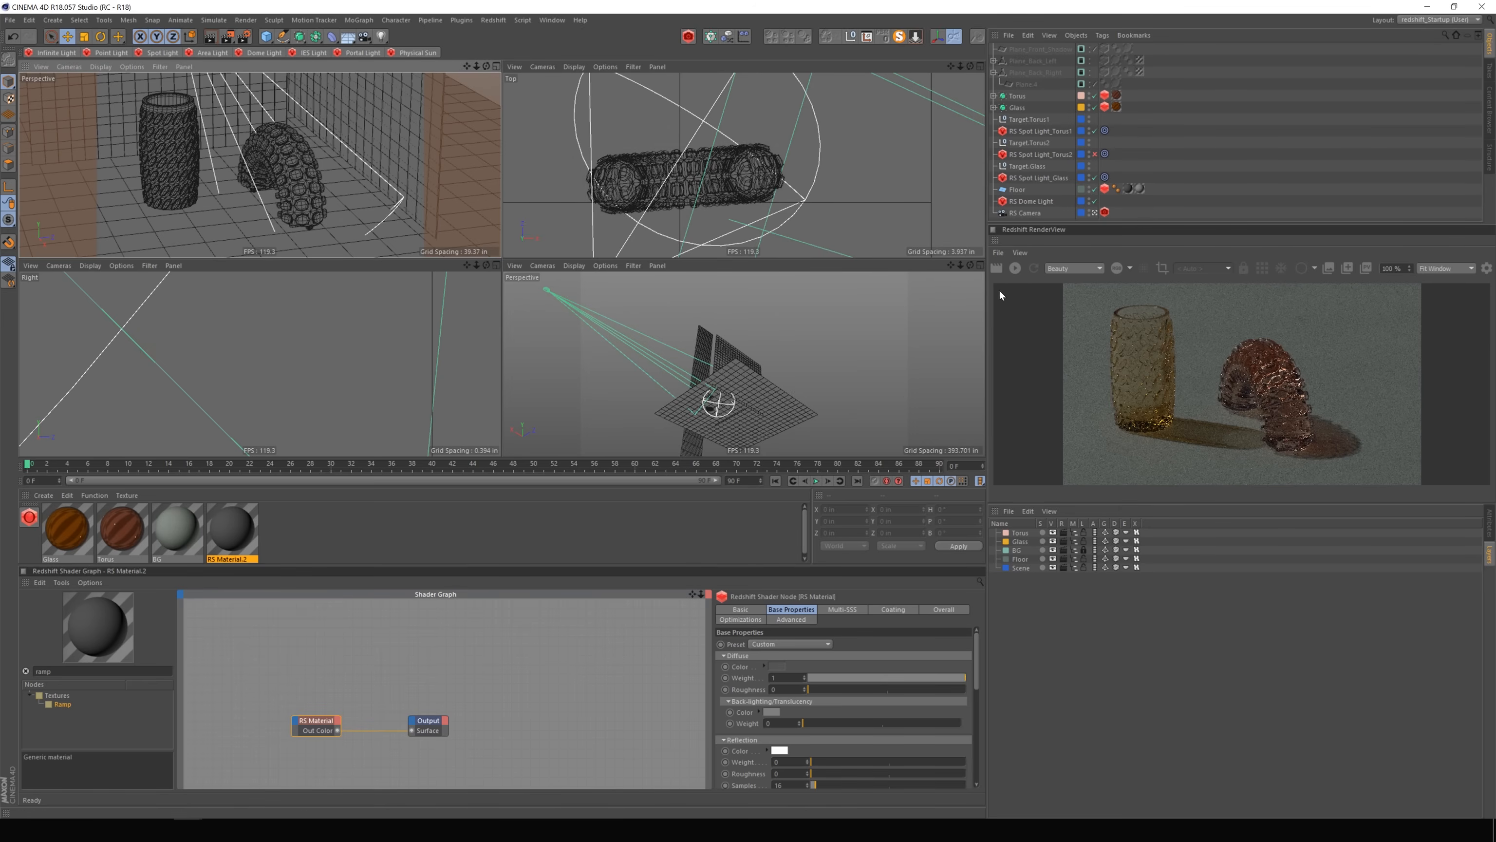
left_click(1013, 270)
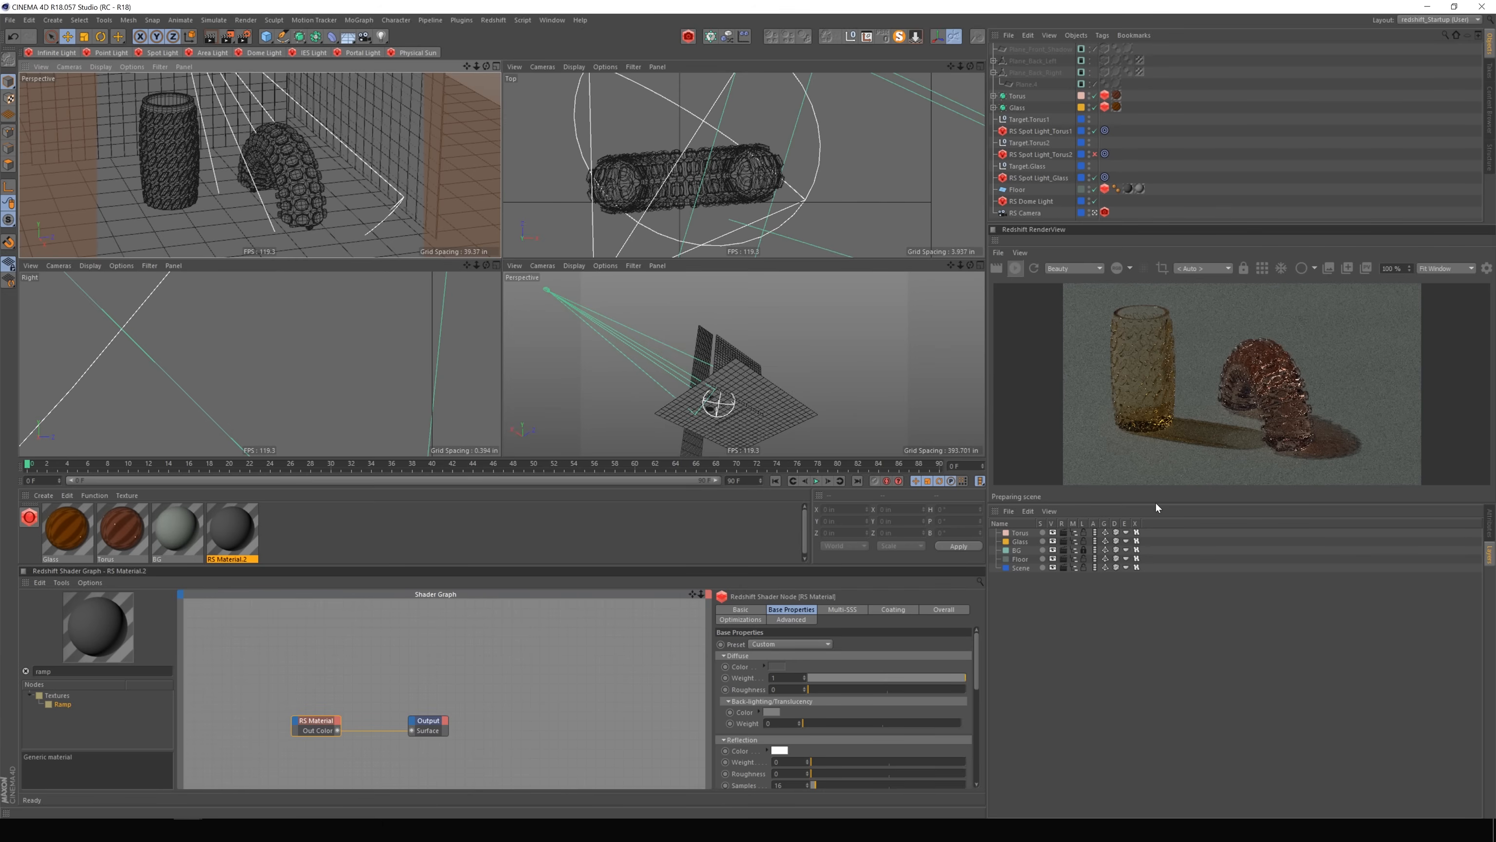
left_click_drag(1156, 505, 1144, 594)
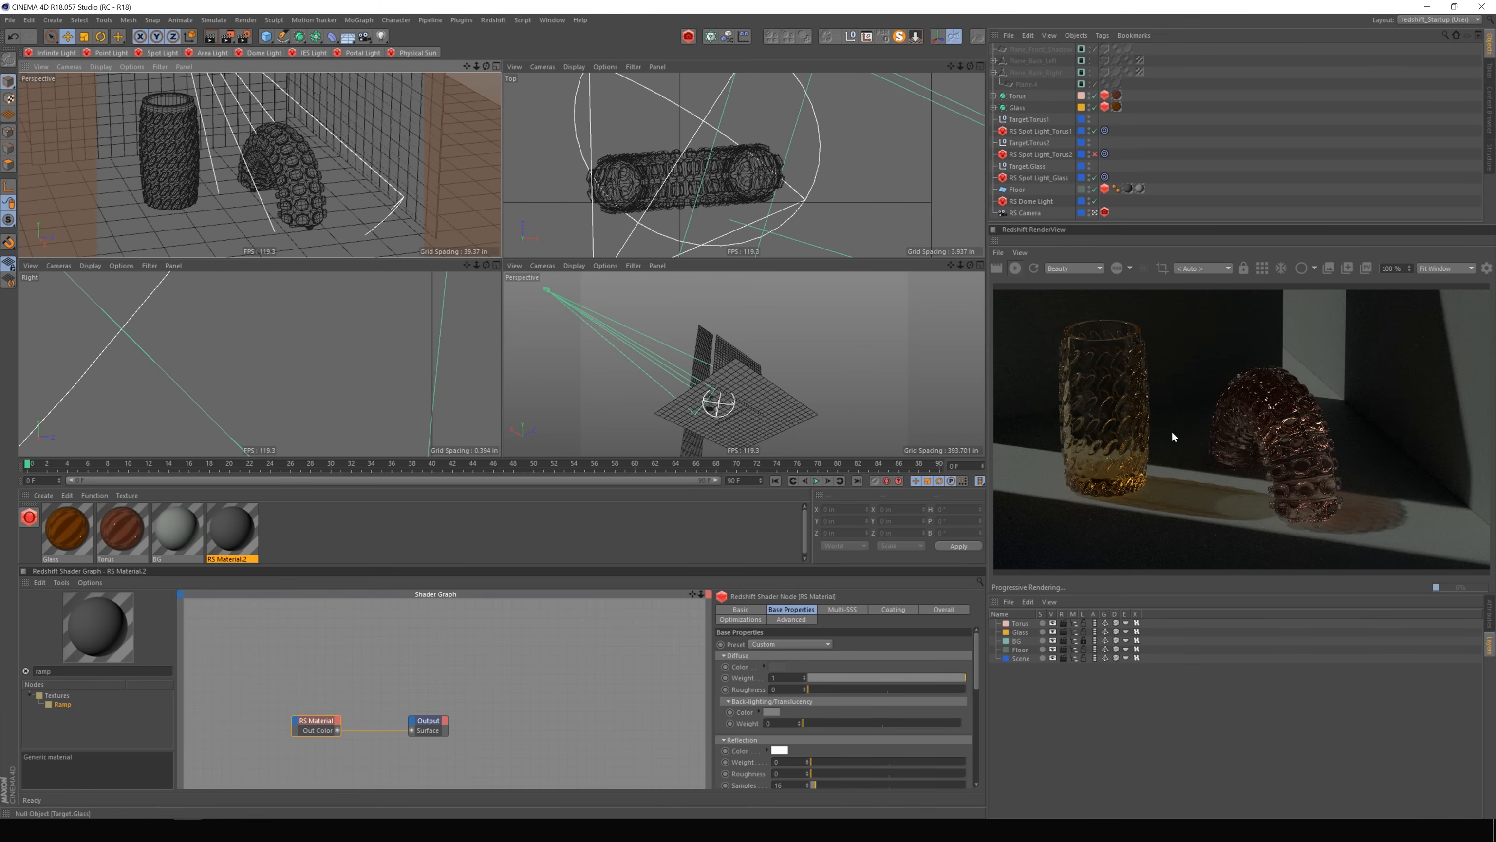
left_click(1015, 269)
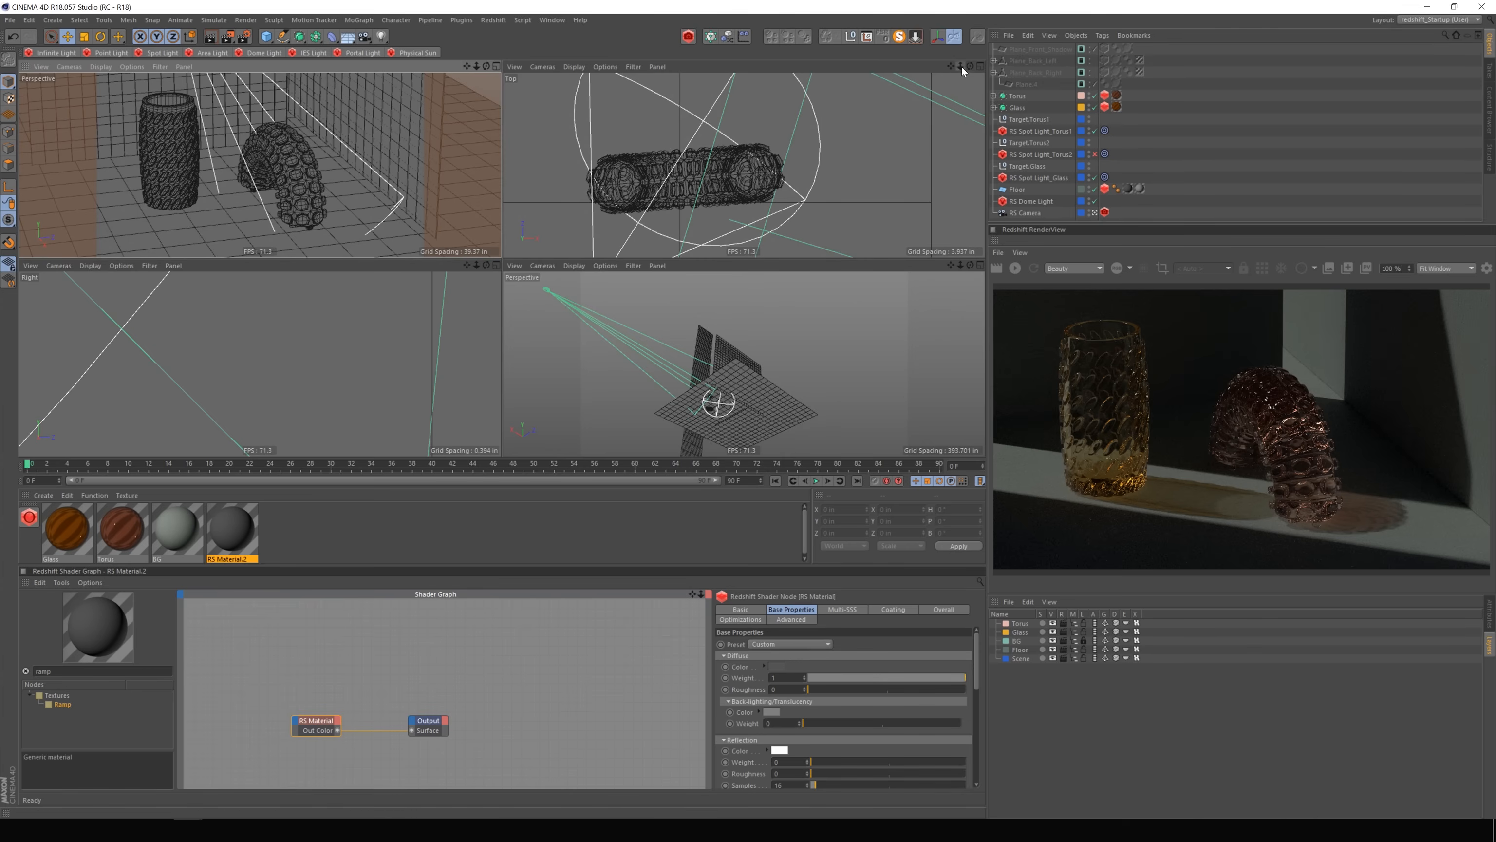
Disable RS Spot Light_Torus1, enable RS Spot Light_Torus2 in its place and preview the top view around the torus.
left_click_drag(961, 67, 902, 79)
left_click(1036, 131)
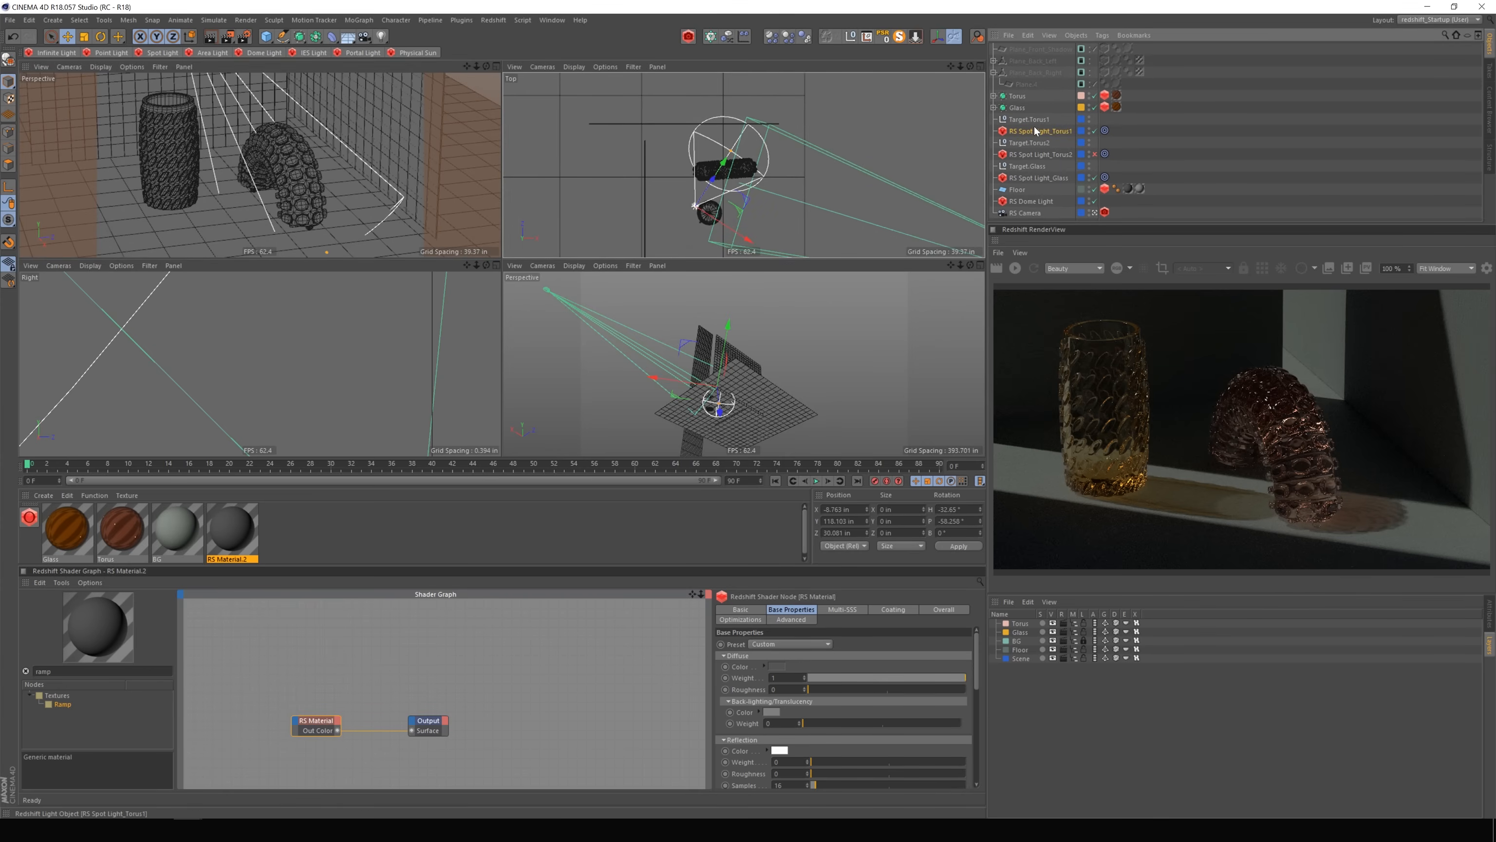
left_click(1094, 131)
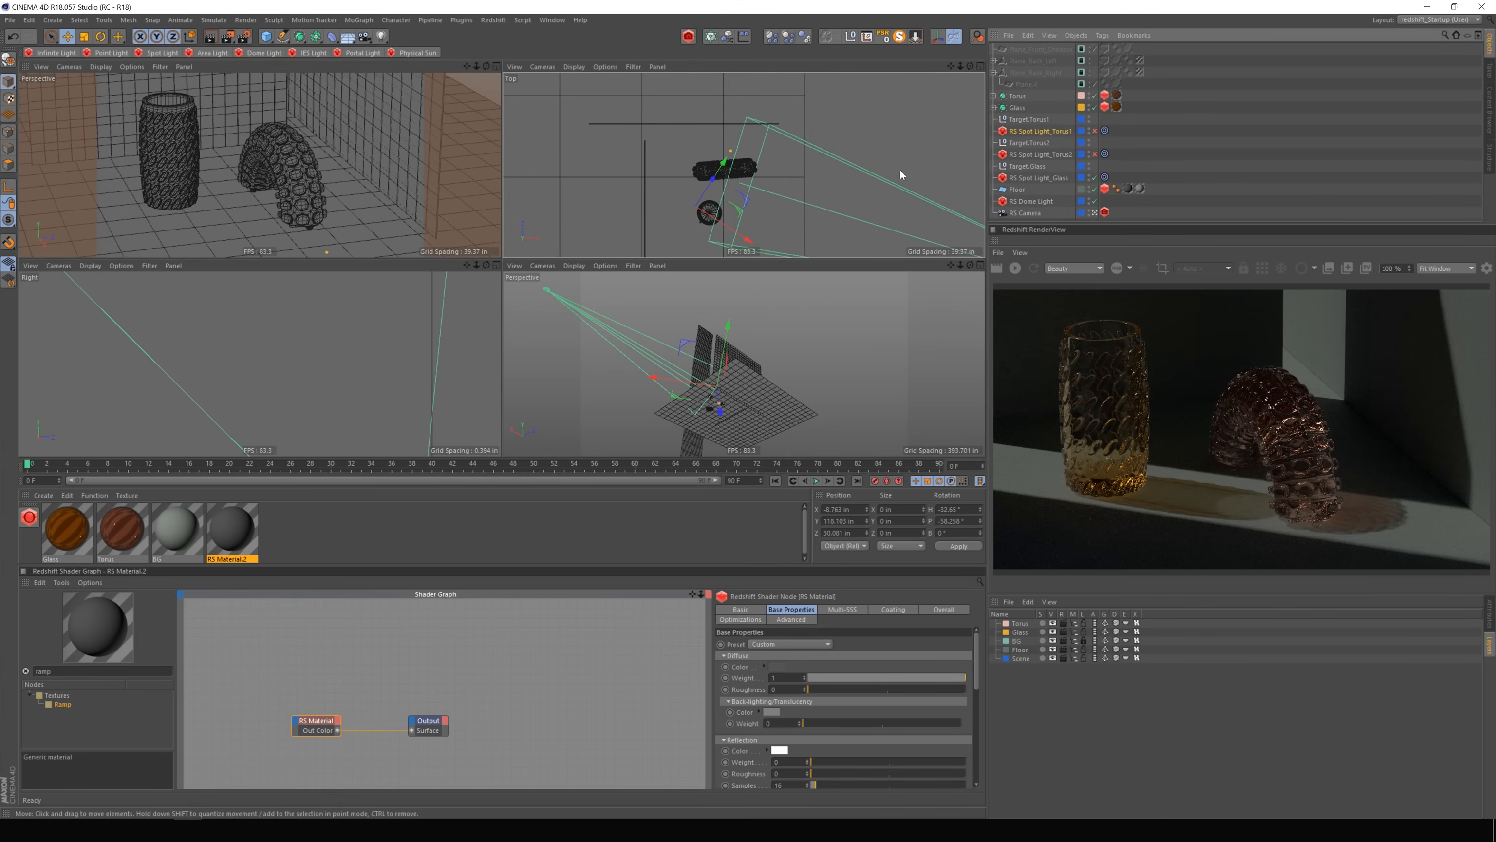
left_click(1049, 155)
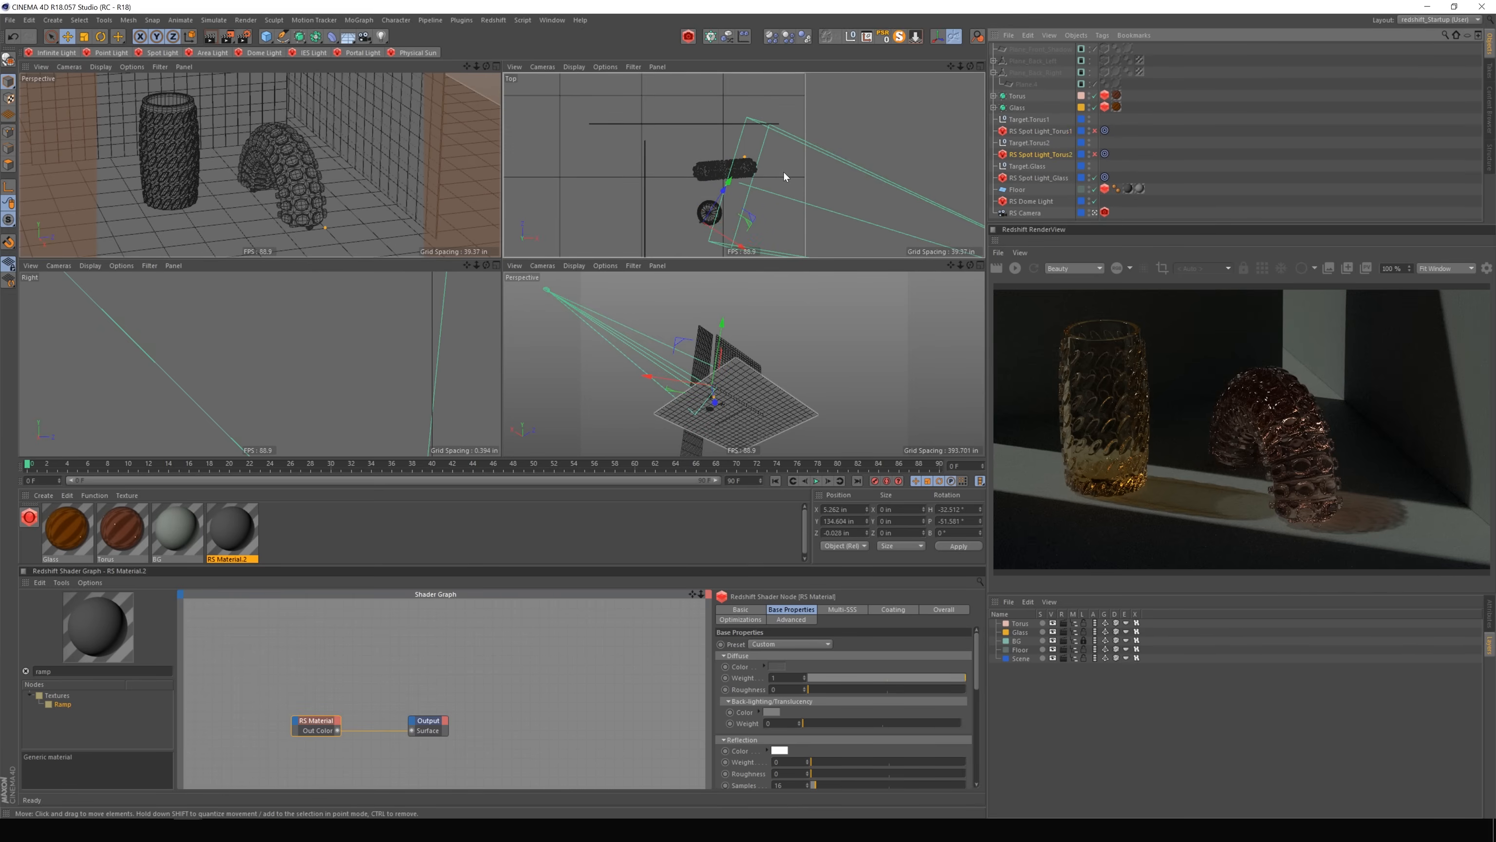
left_click_drag(961, 66, 1003, 61)
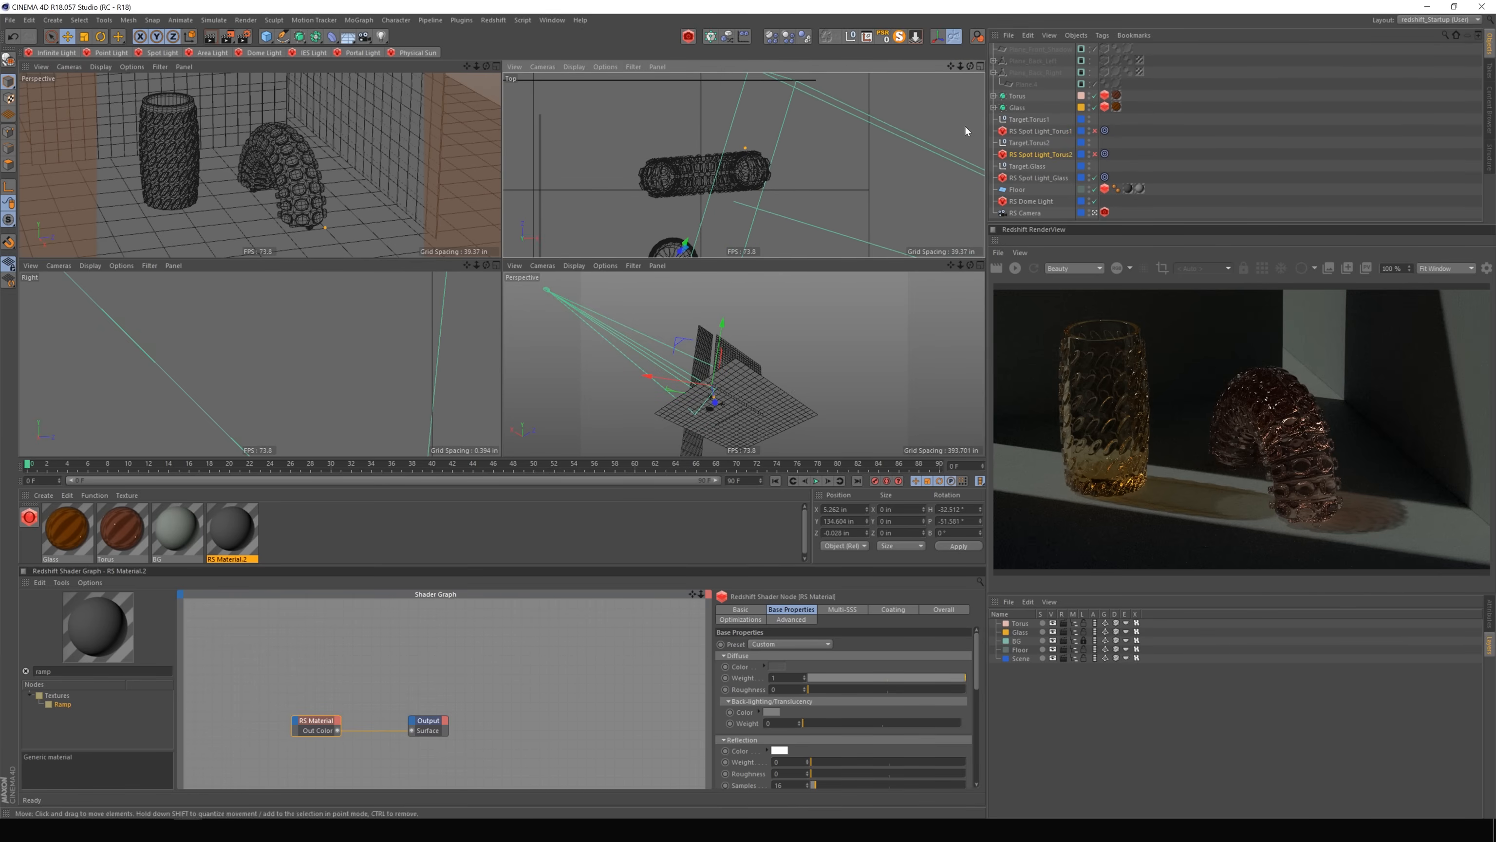
left_click(1016, 270)
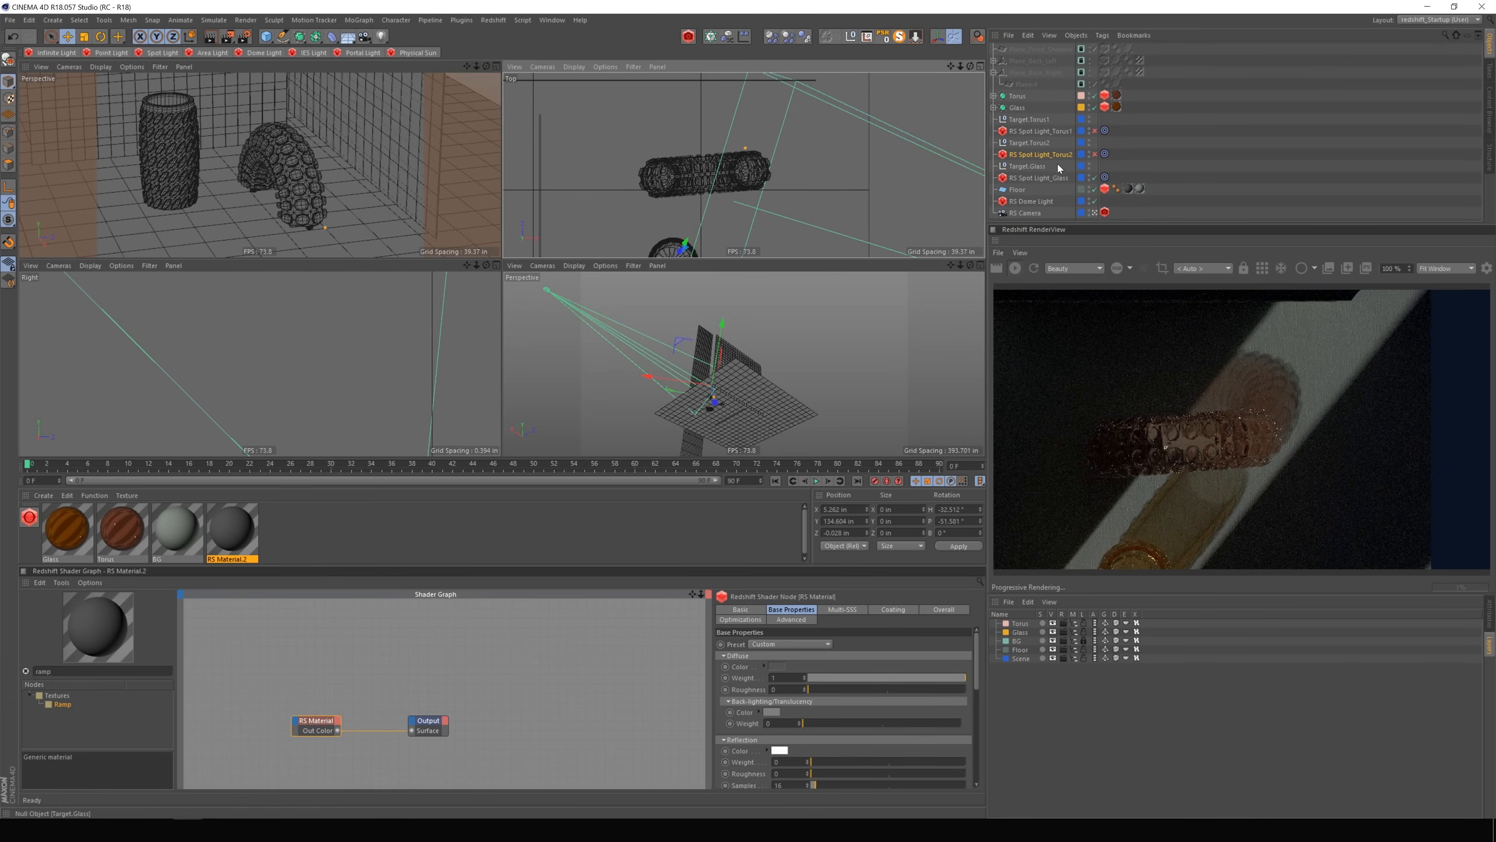
left_click(1095, 155)
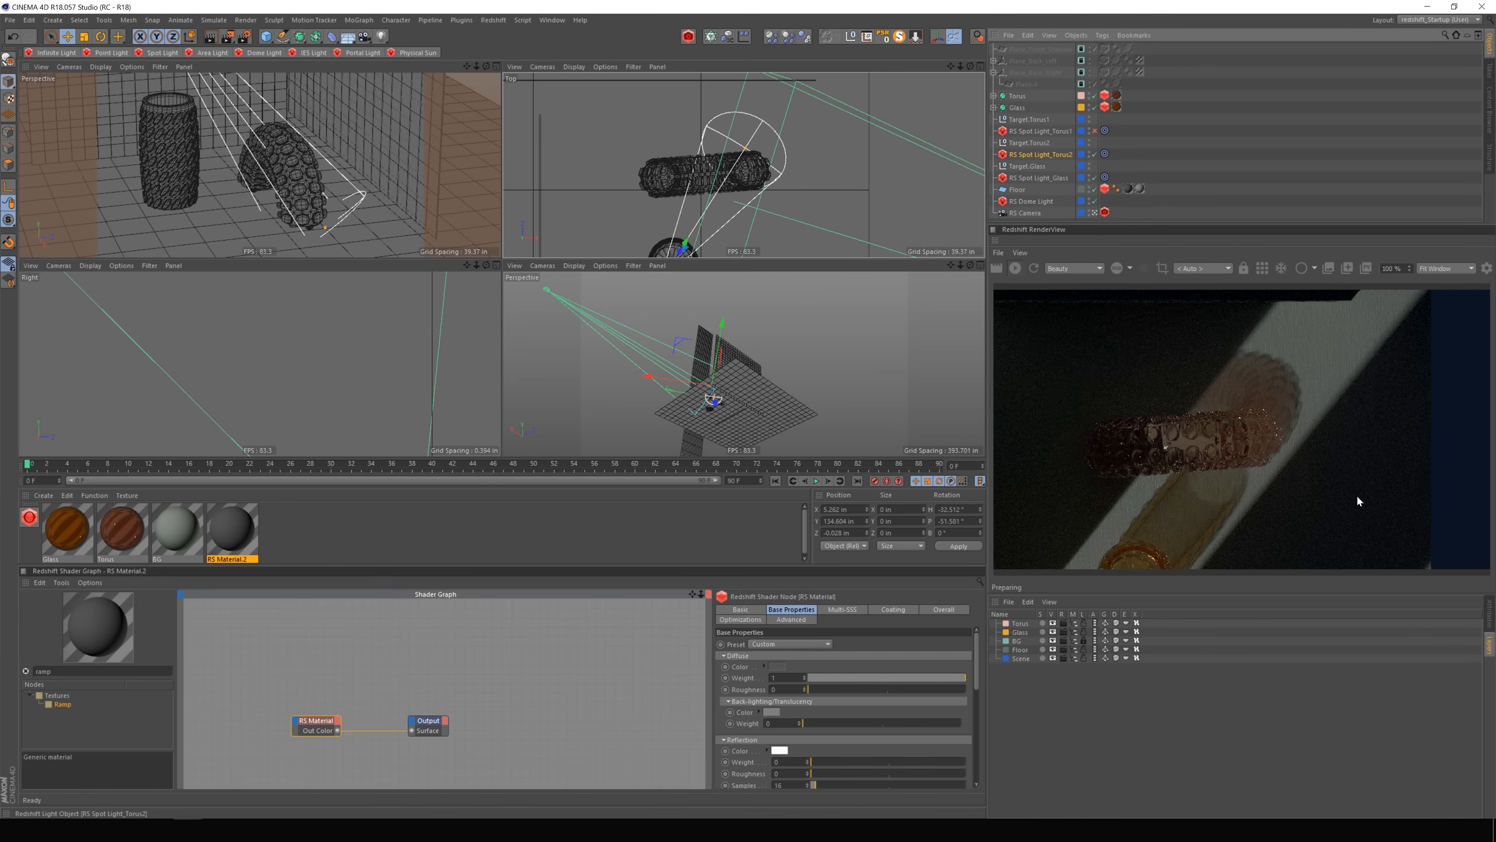
Enable Affects Diffuse on RS Spot Light_Torus2 to show where its cone falls in the top-view render.
left_click(1491, 614)
left_click(1133, 629)
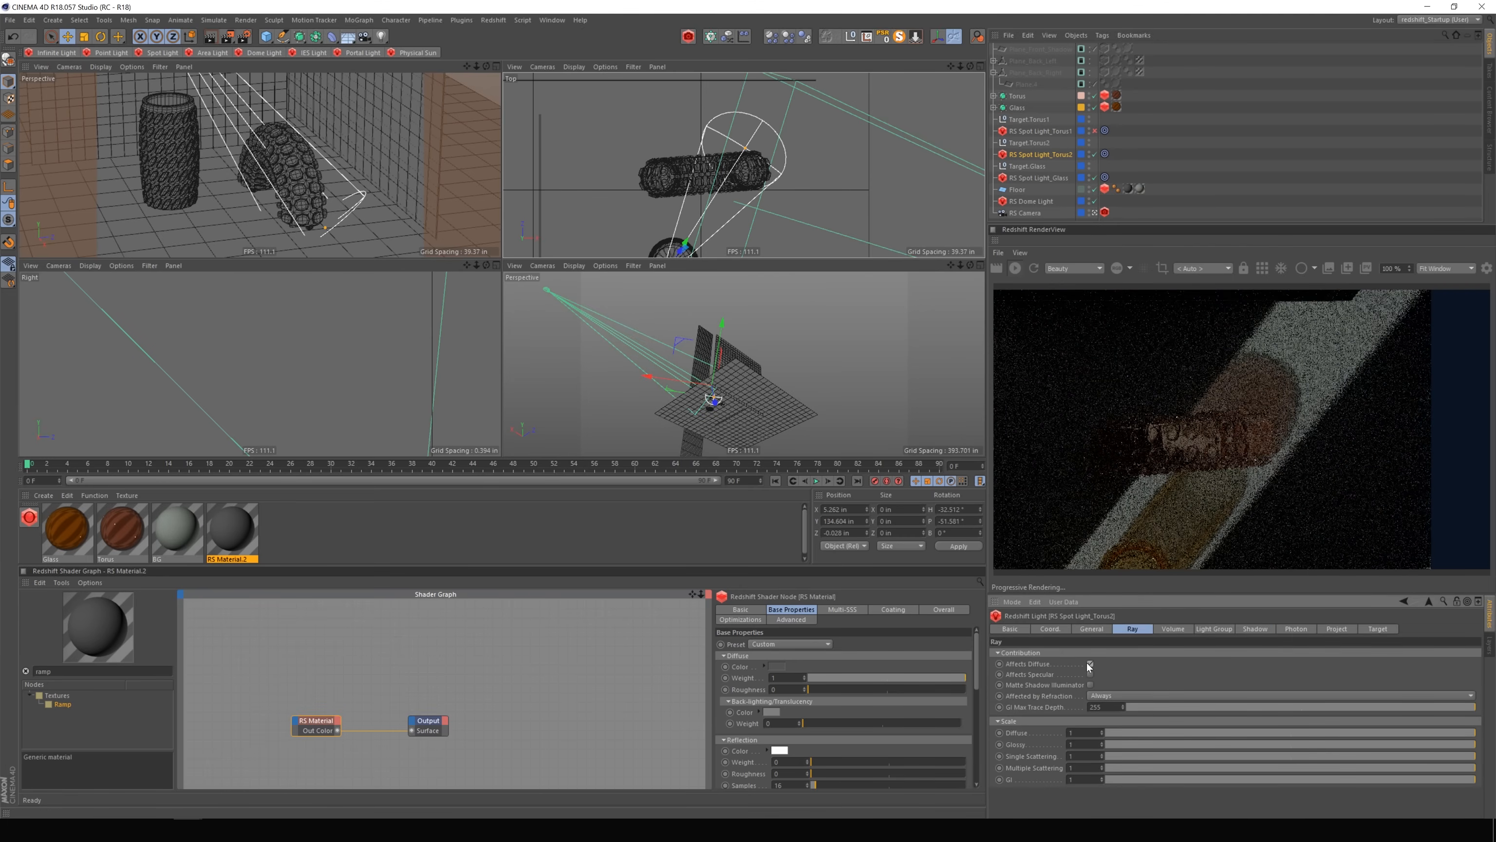
left_click(1090, 664)
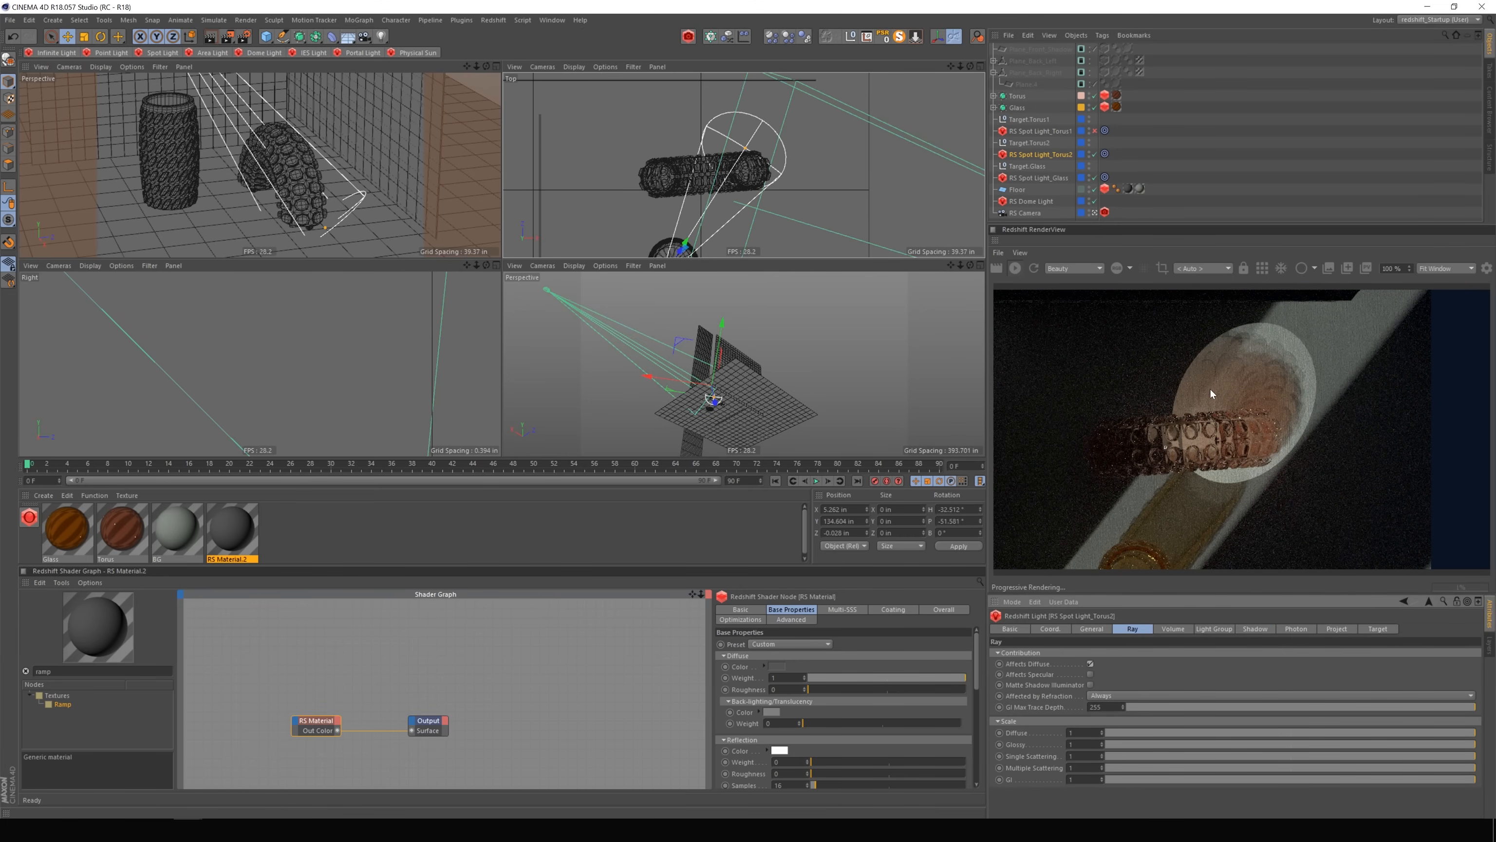
Try aiming RS Spot Light_Torus2 by moving the Target.Torus2 null to about X 49, Z 77.
left_click(1037, 166)
left_click(1040, 143)
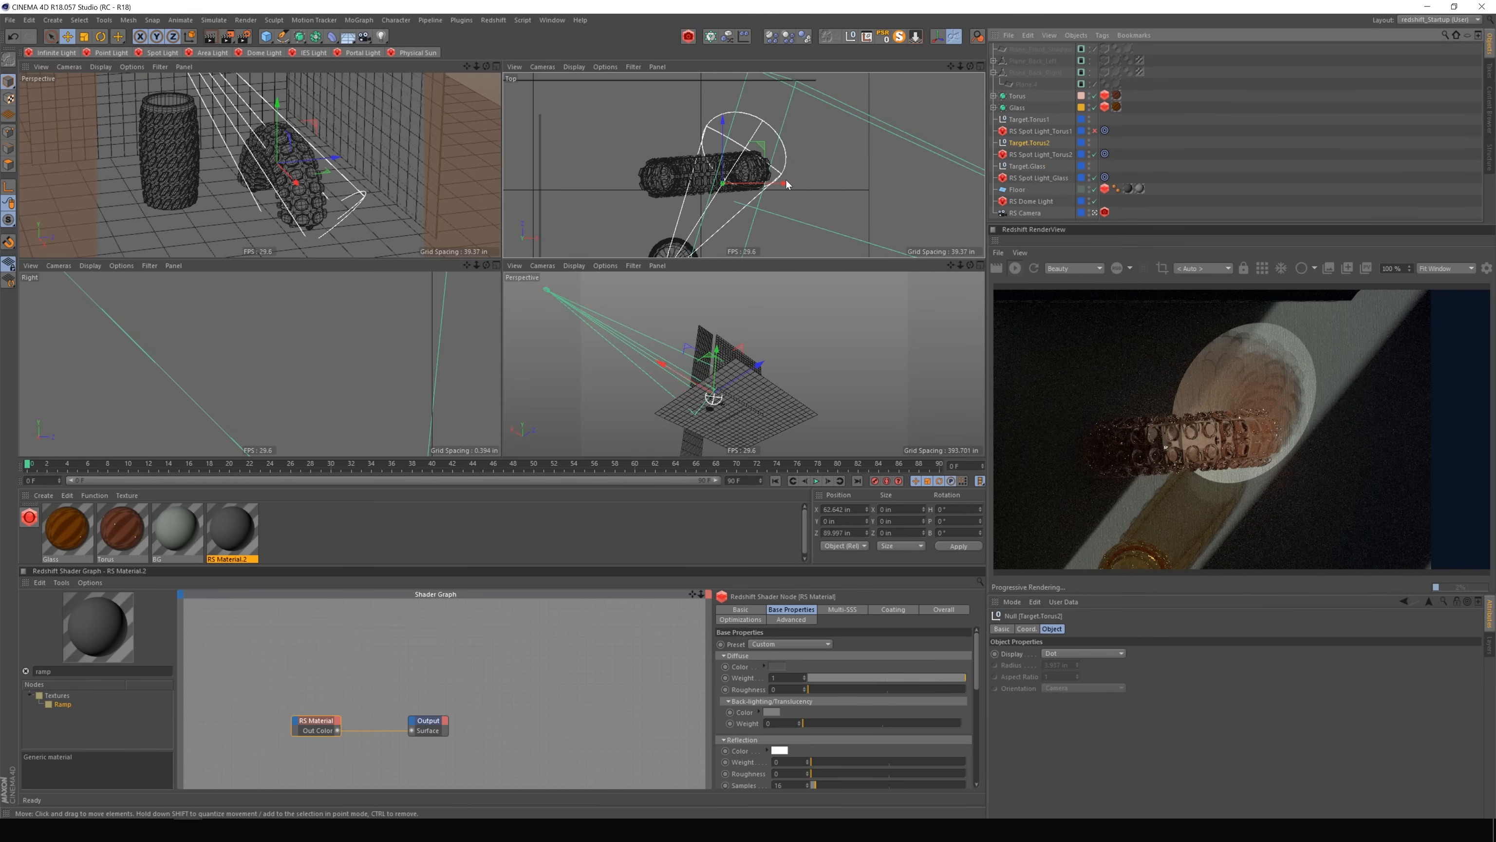
left_click_drag(767, 150, 765, 159)
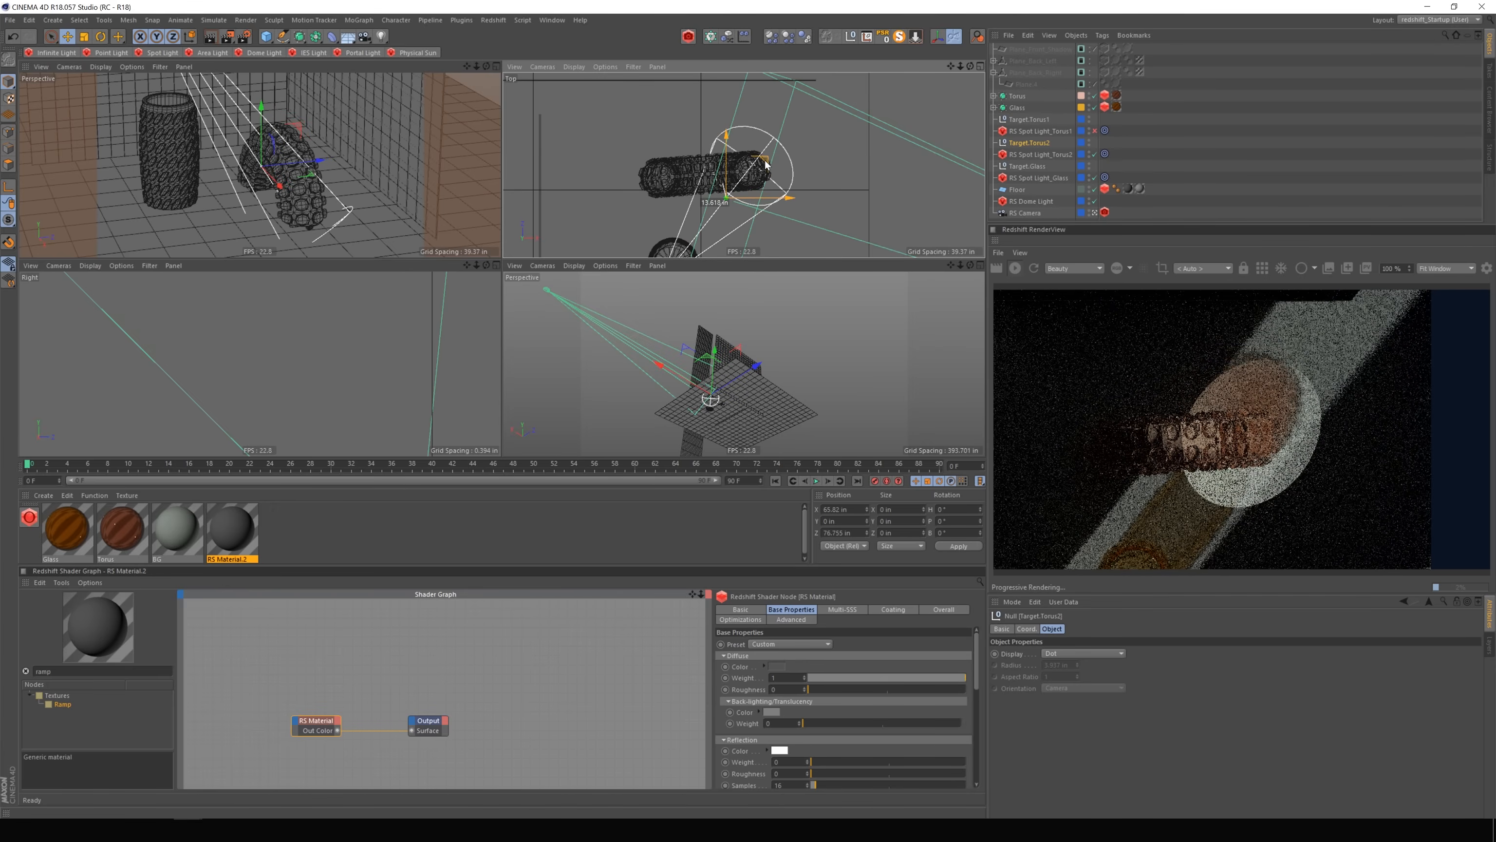
left_click_drag(767, 166, 760, 157)
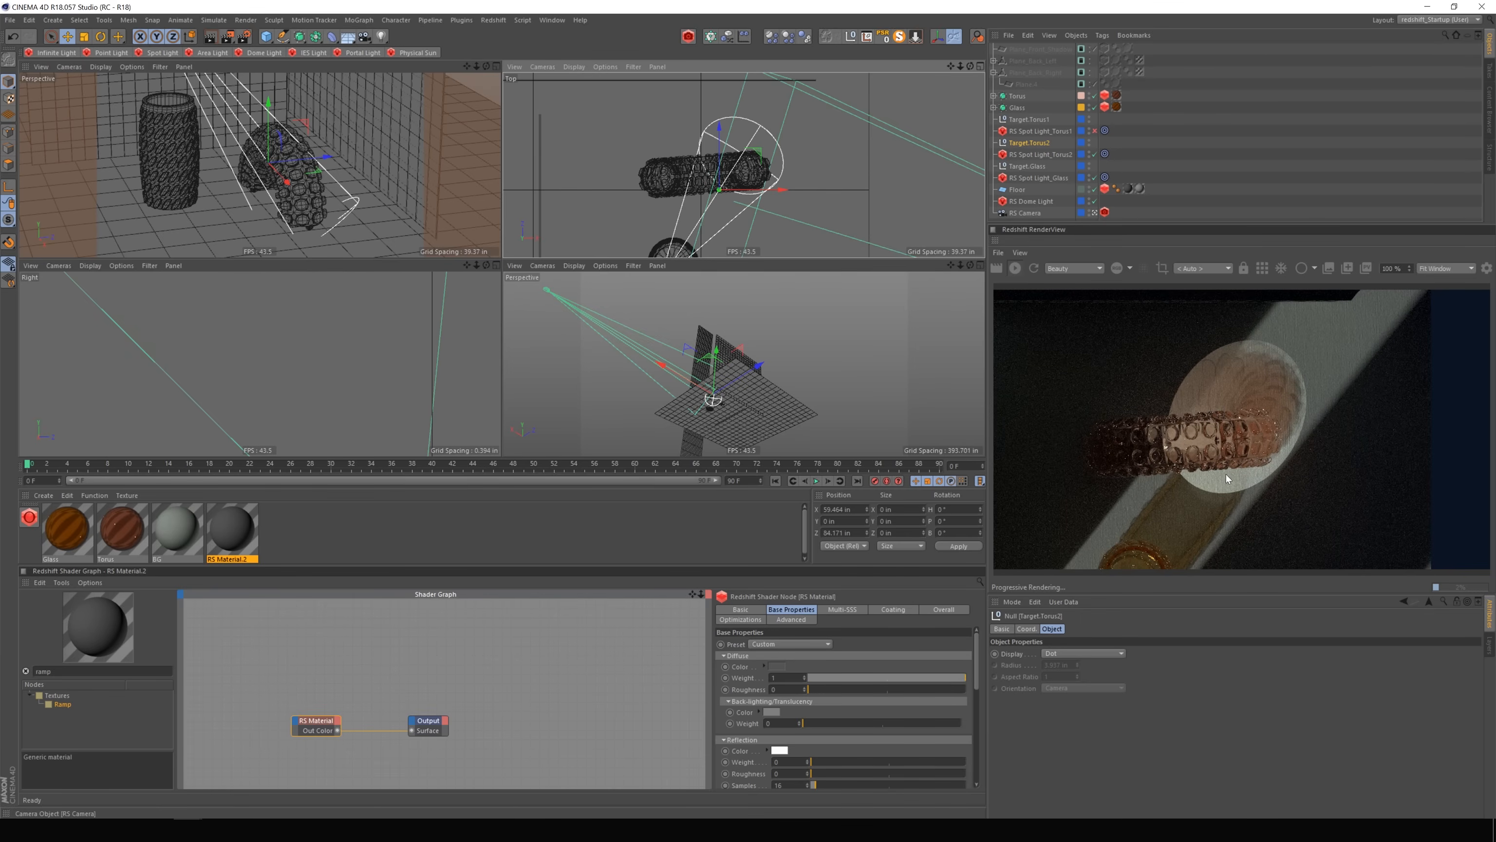
left_click_drag(759, 152, 748, 163)
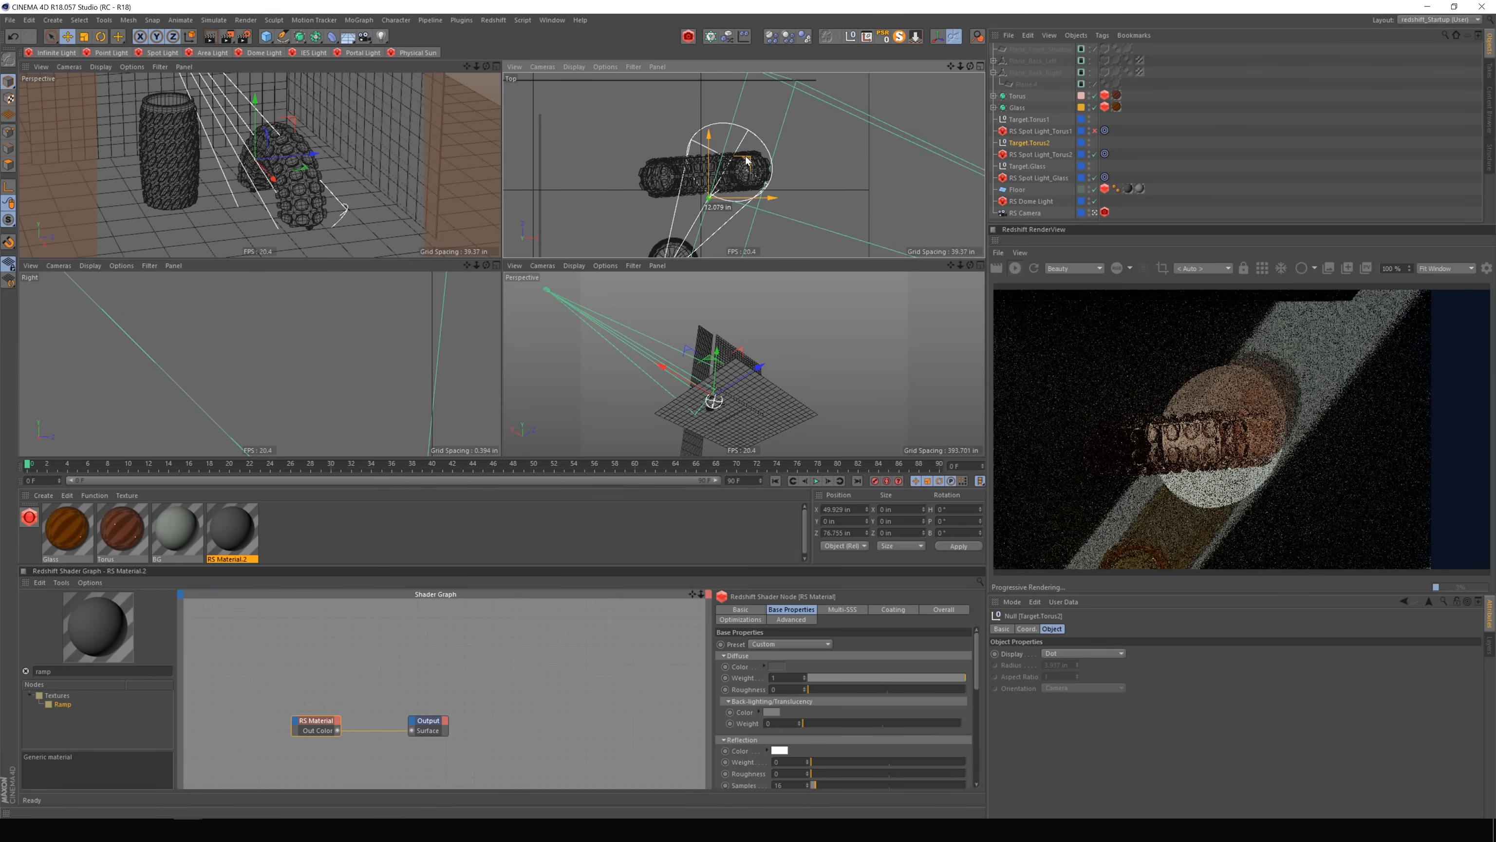
Compare the perspective render around the torus with RS Spot Light_Torus2 disabled and enabled.
left_click_drag(970, 266, 1018, 292)
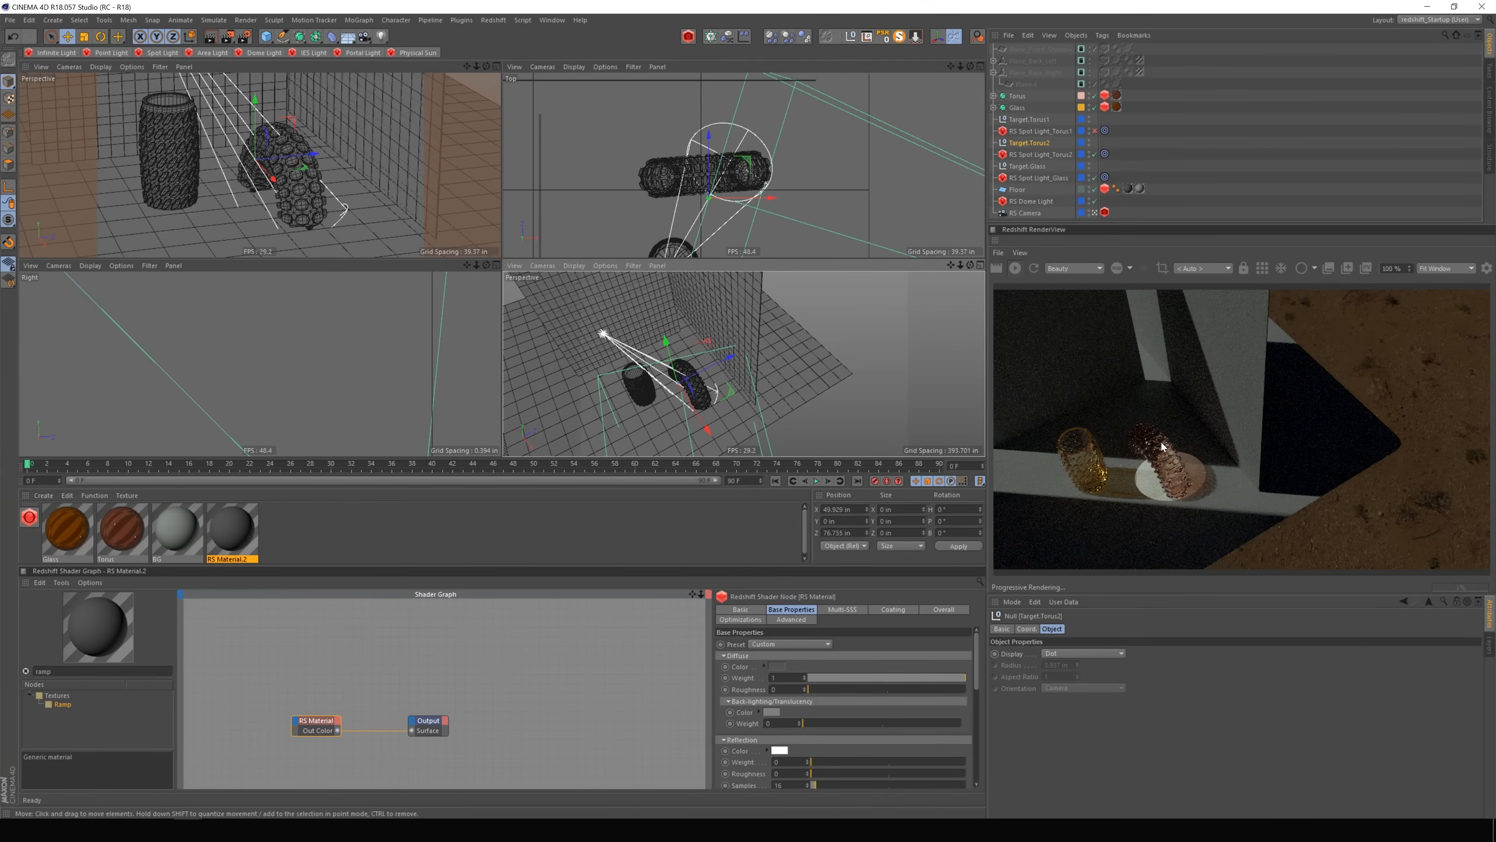
left_click_drag(969, 265, 1059, 272)
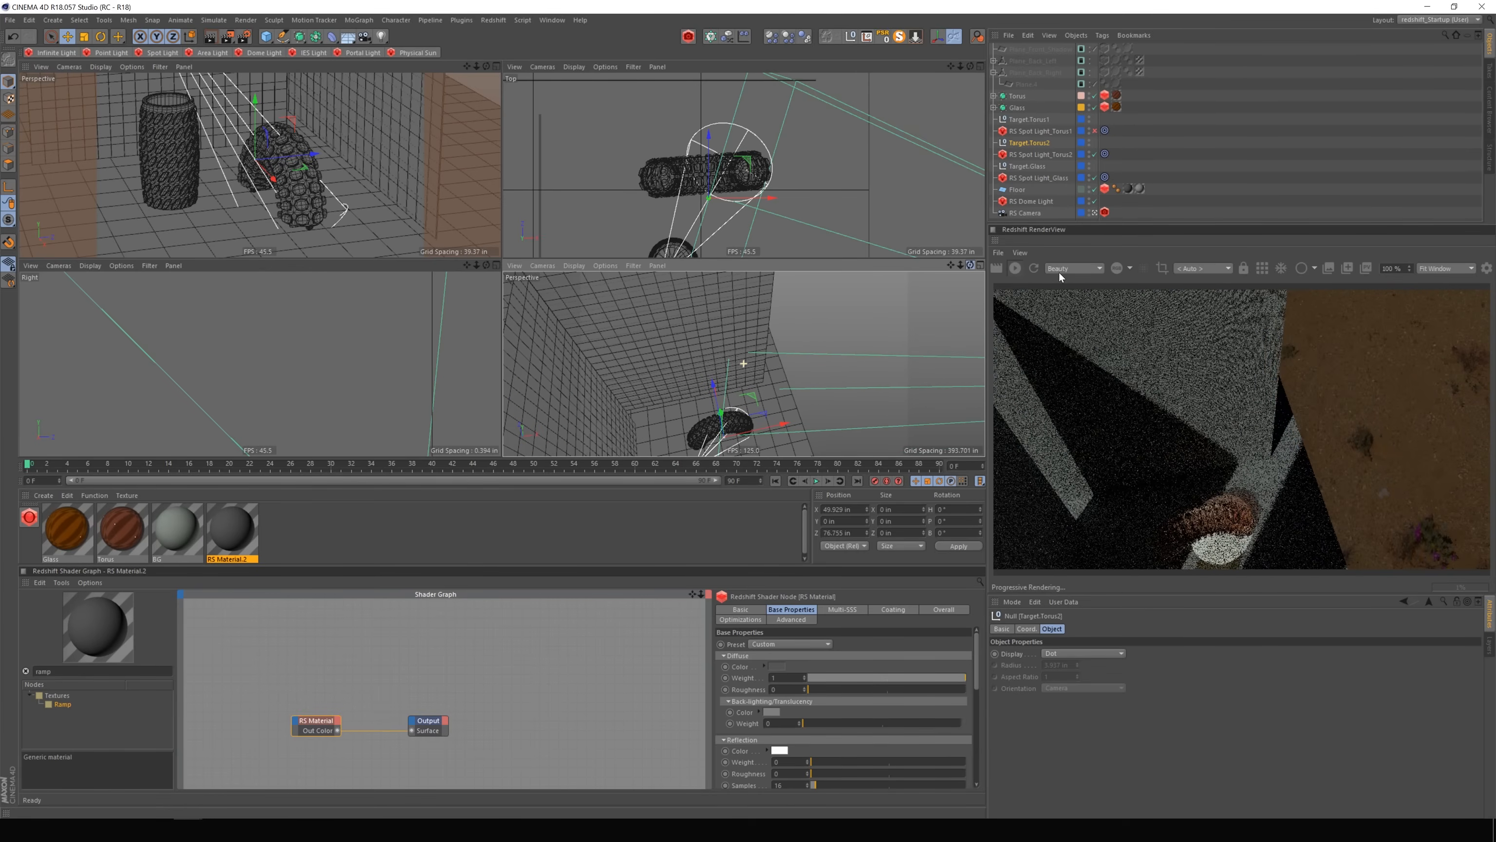
left_click(1094, 154)
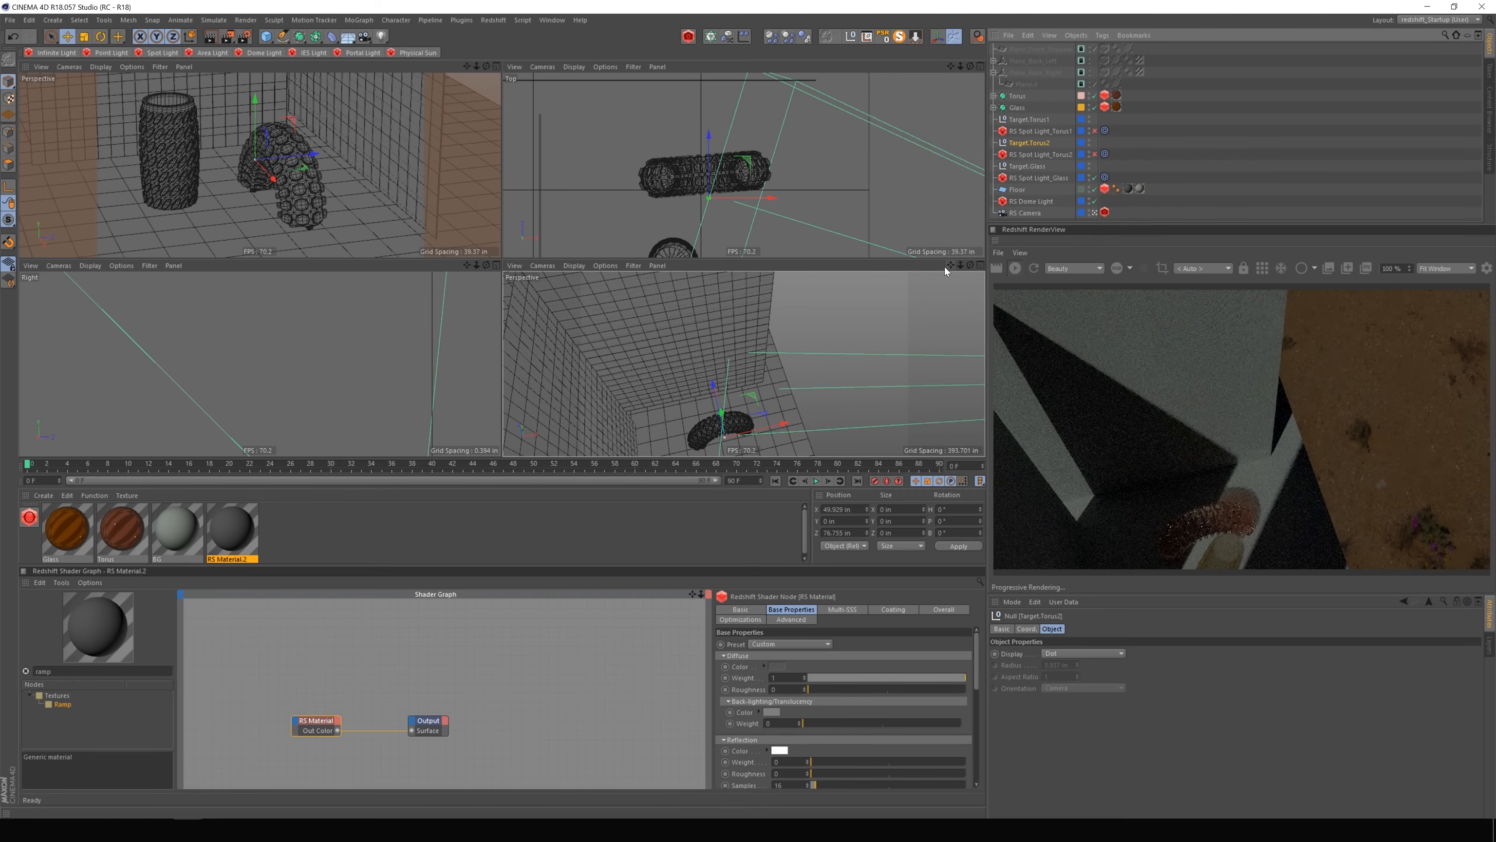
left_click_drag(950, 265, 949, 199)
mouse_move(960, 265)
left_mouse_down()
mouse_move(996, 258)
mouse_move(968, 289)
mouse_move(963, 328)
mouse_move(975, 241)
left_mouse_up()
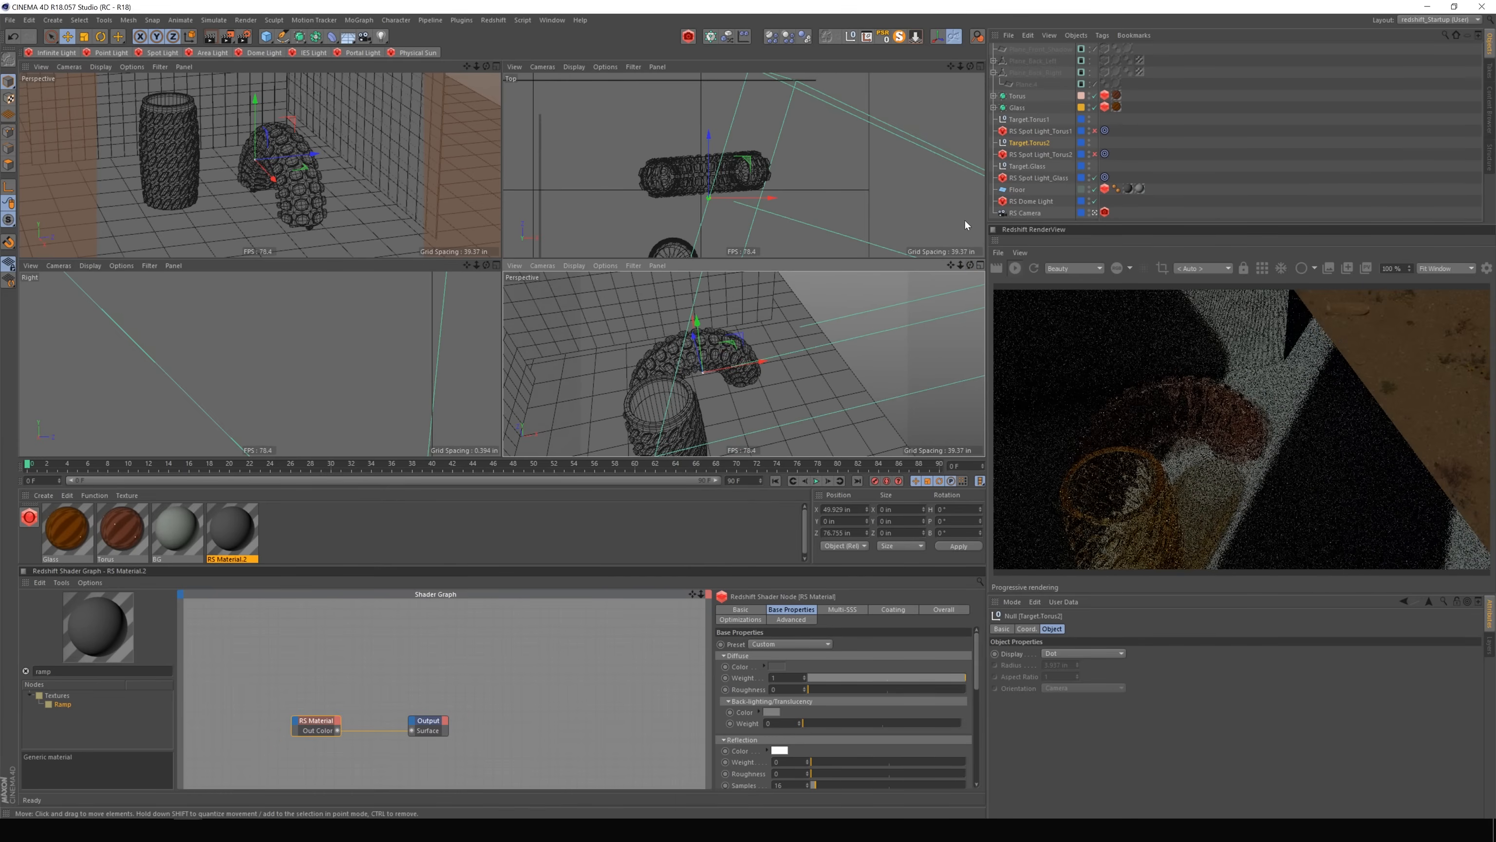
left_click(1095, 154)
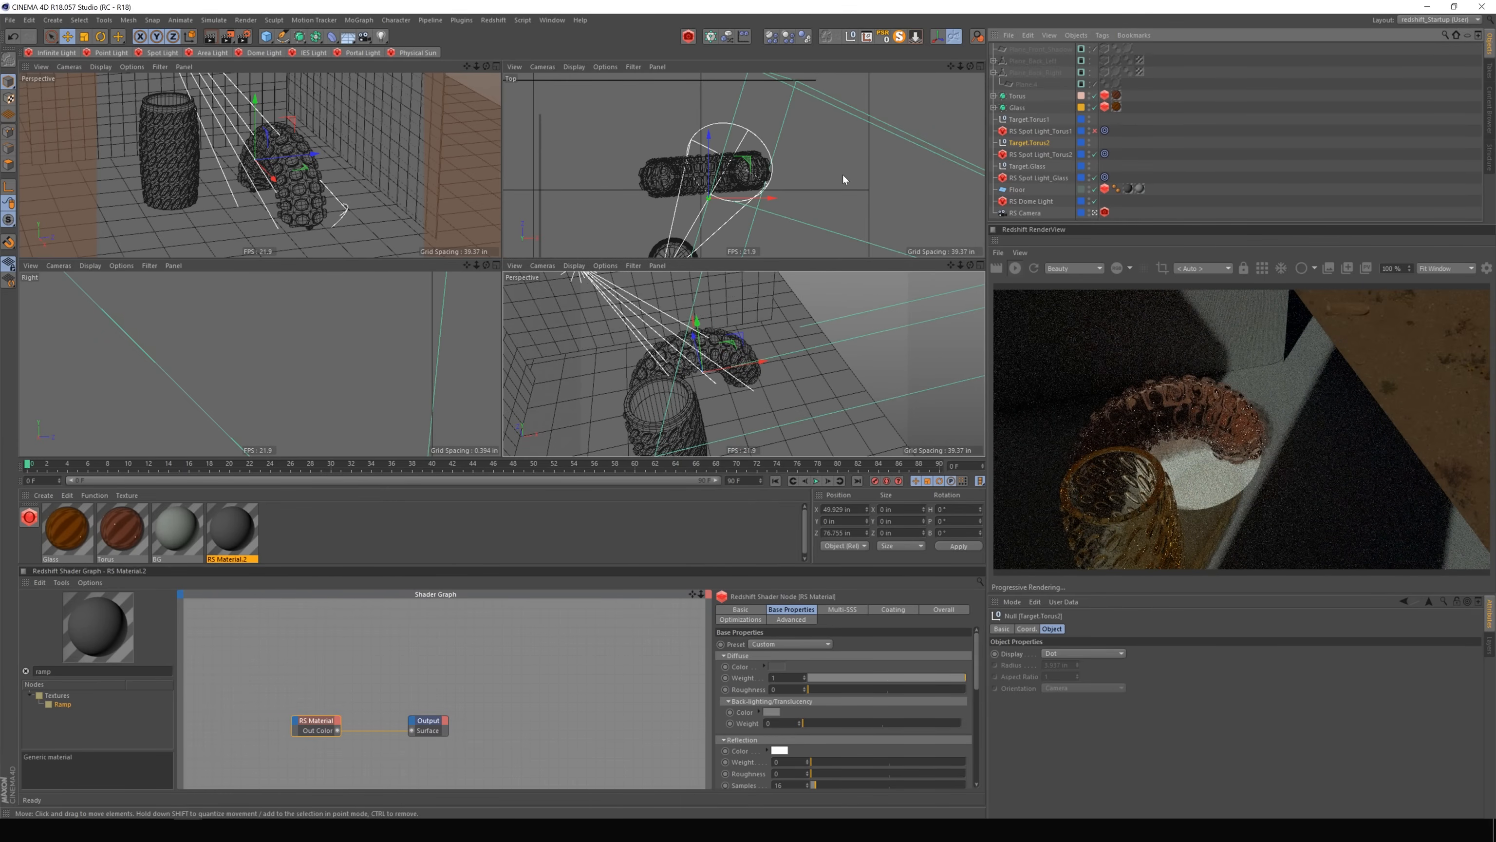
Move the Target.Torus2 null to about X 60, Z 82 so the spot light covers the torus's far end.
left_click_drag(969, 265, 998, 292)
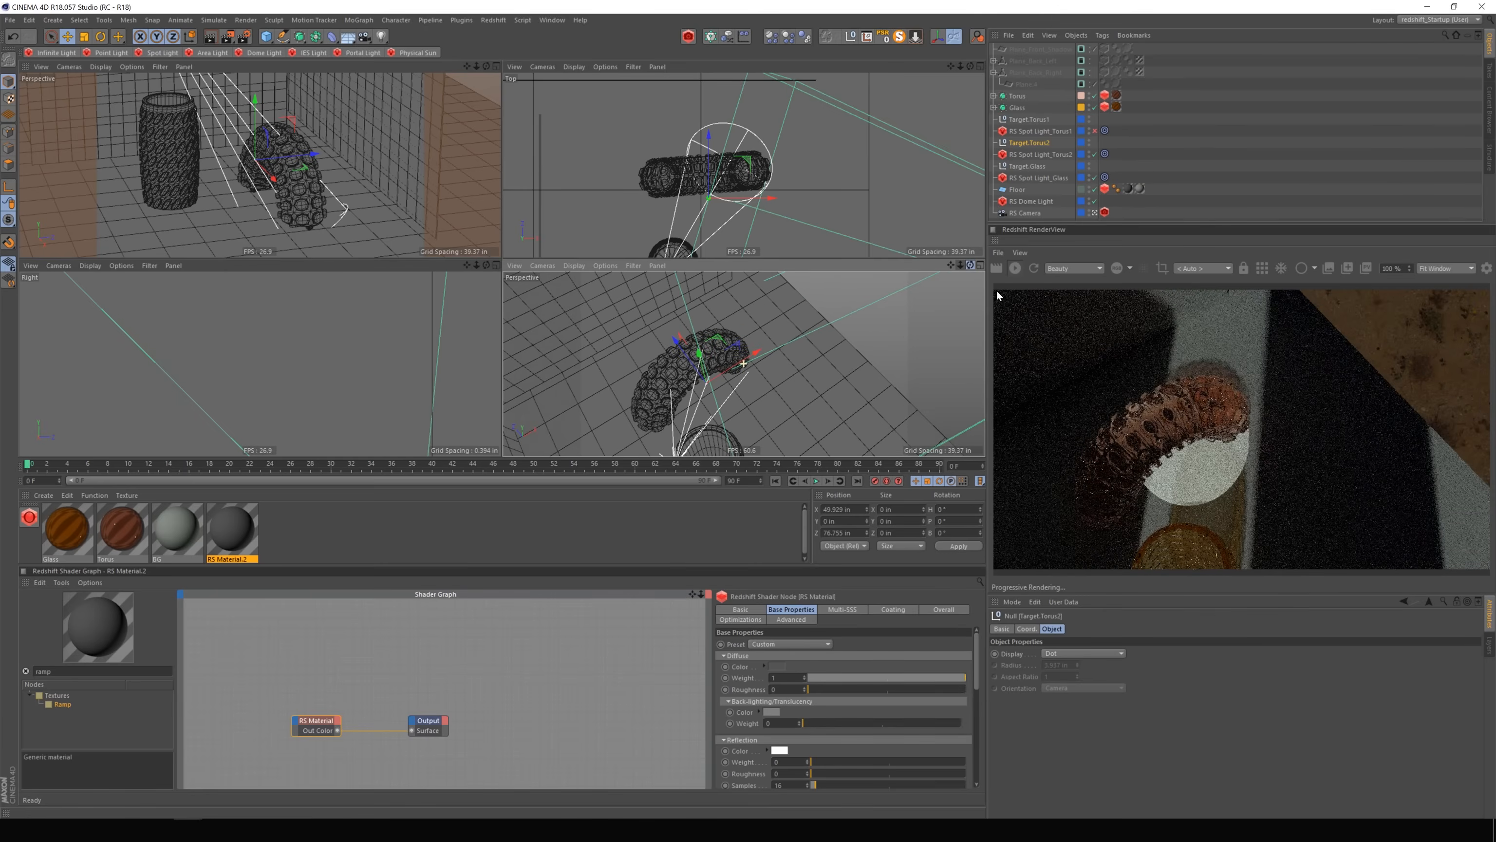
left_click_drag(716, 337, 751, 323)
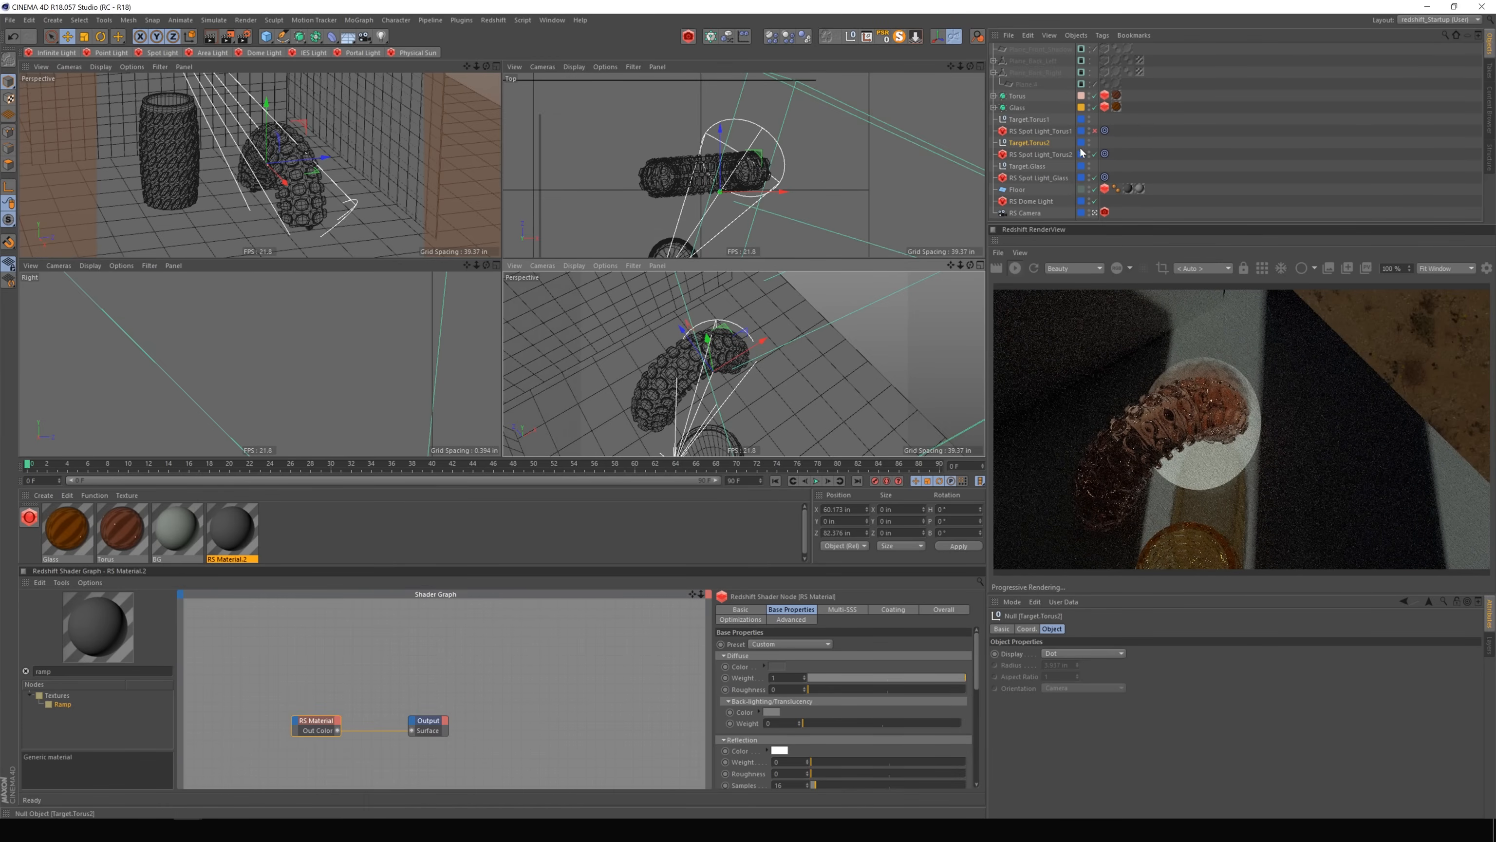
Disable Affects Diffuse on RS Spot Light_Torus2 and check its caustic photon settings and the camera-view render.
left_click(1043, 154)
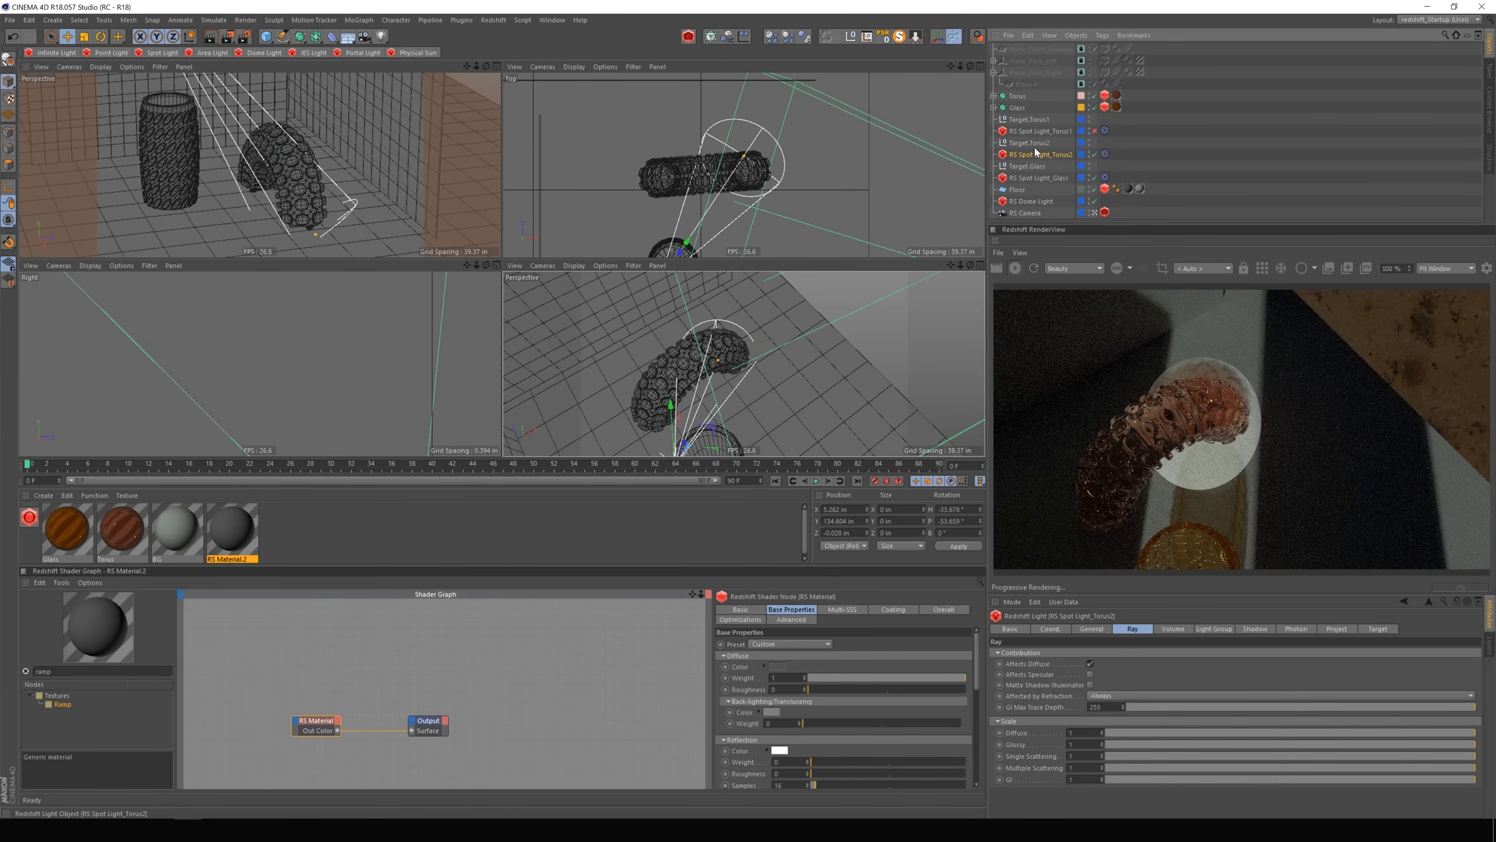
left_click(1090, 664)
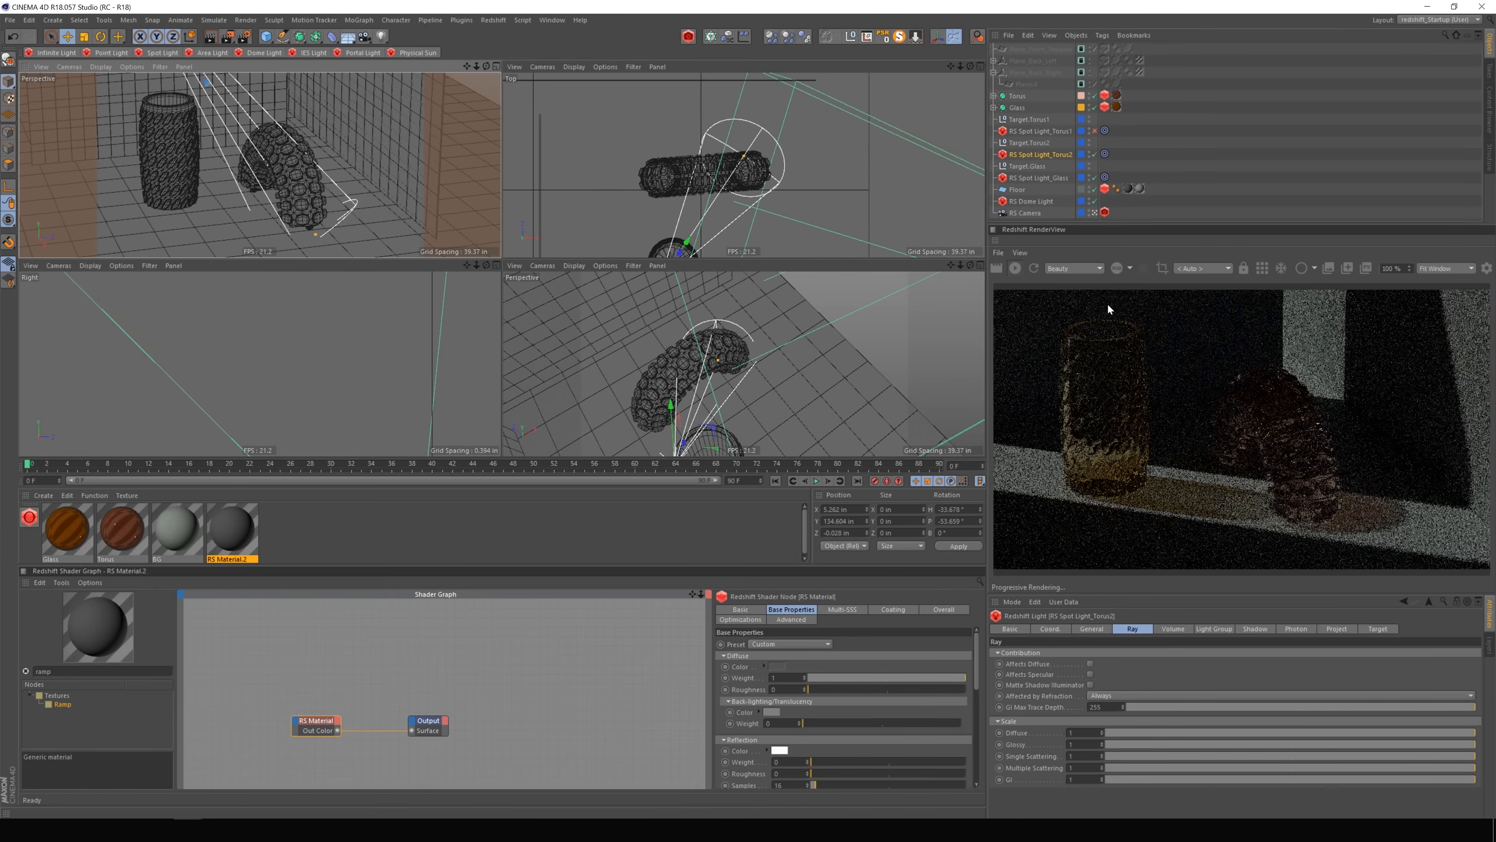
left_click(1293, 629)
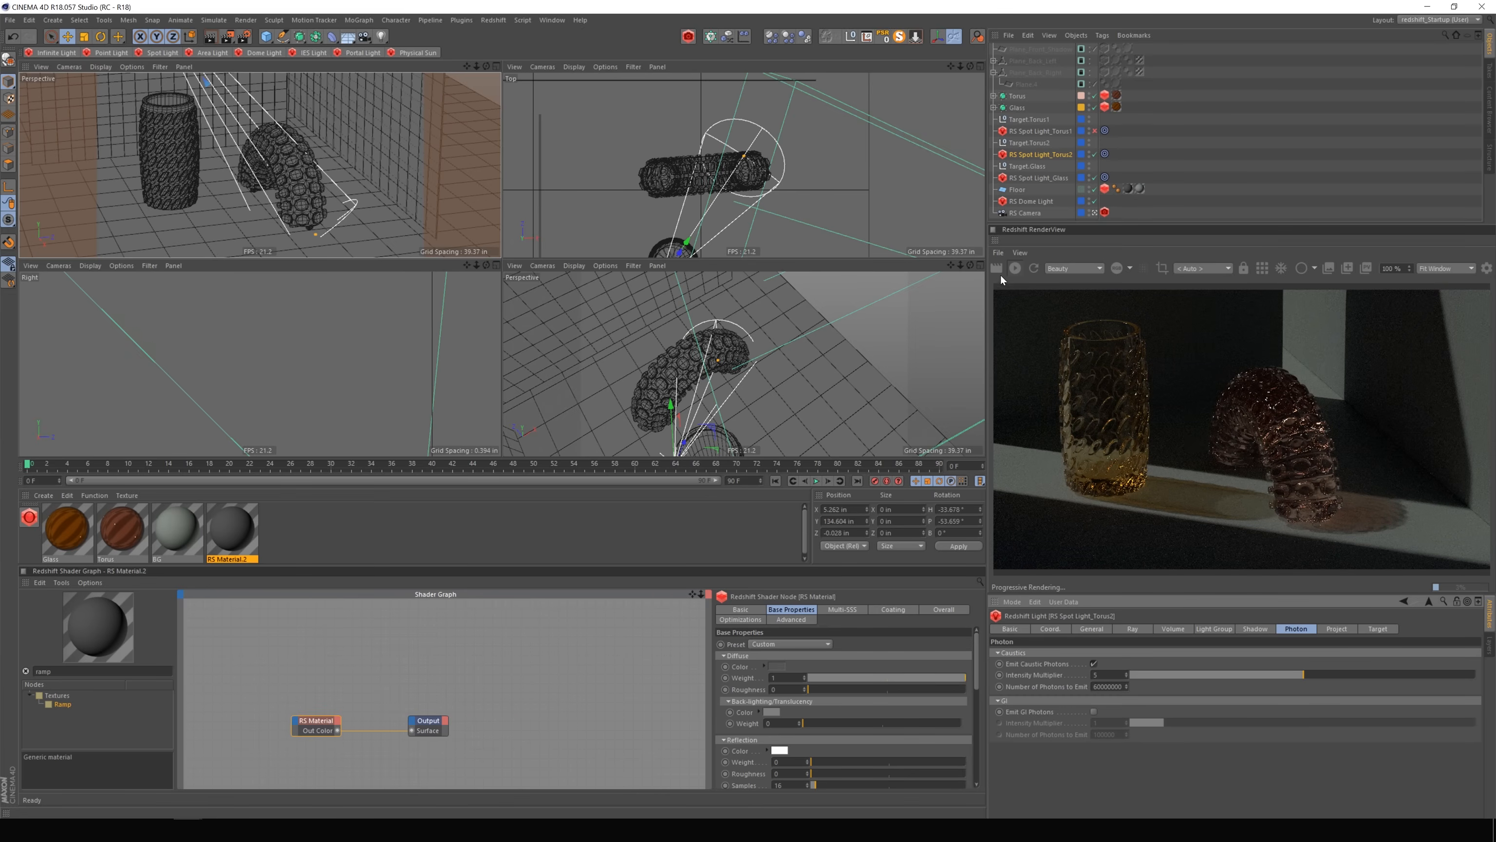
left_click(1013, 269)
left_click(1039, 131)
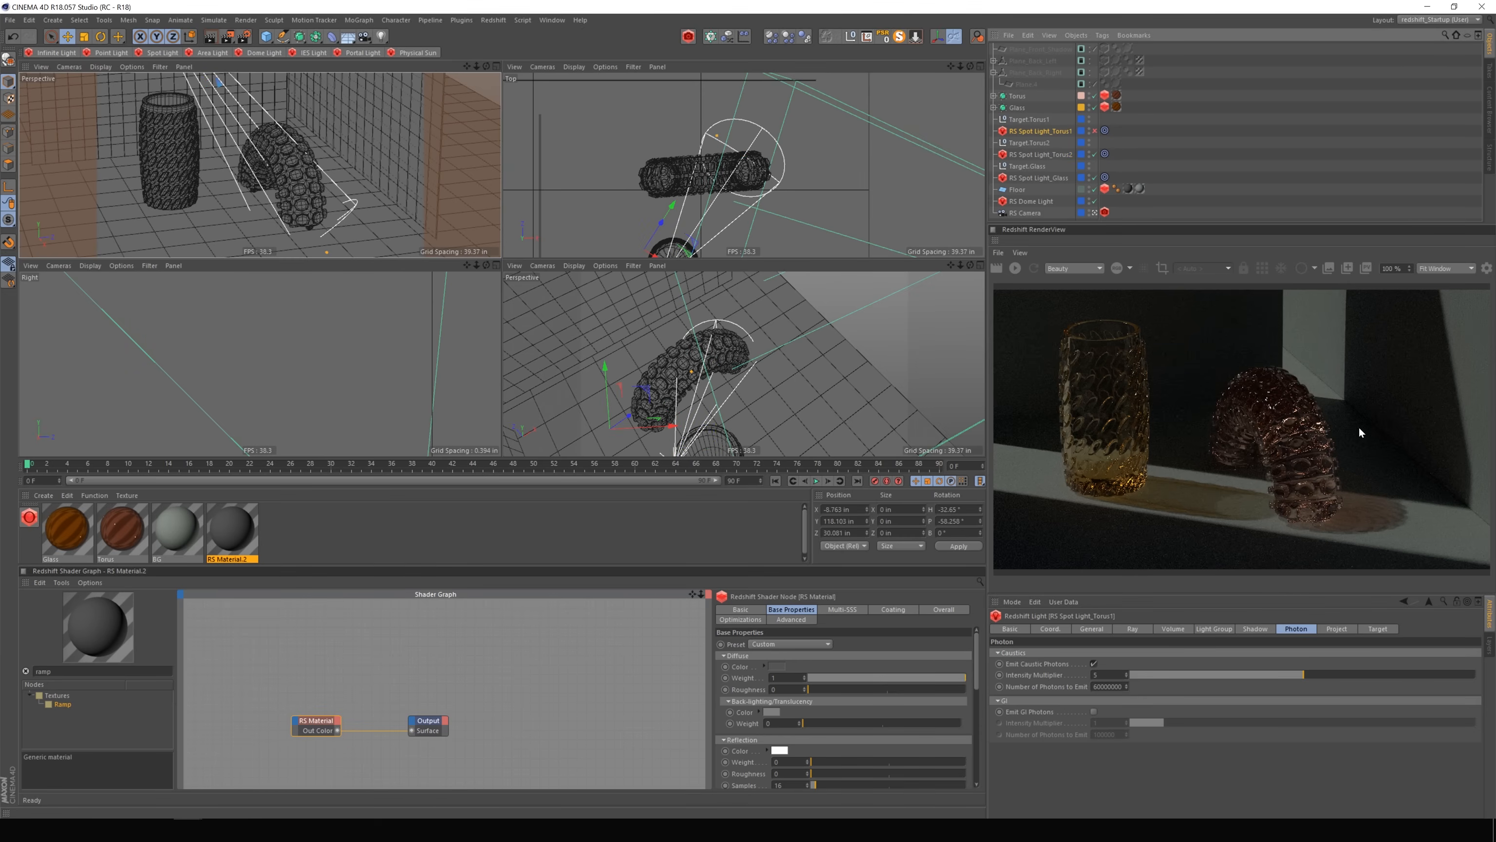
left_click(1094, 131)
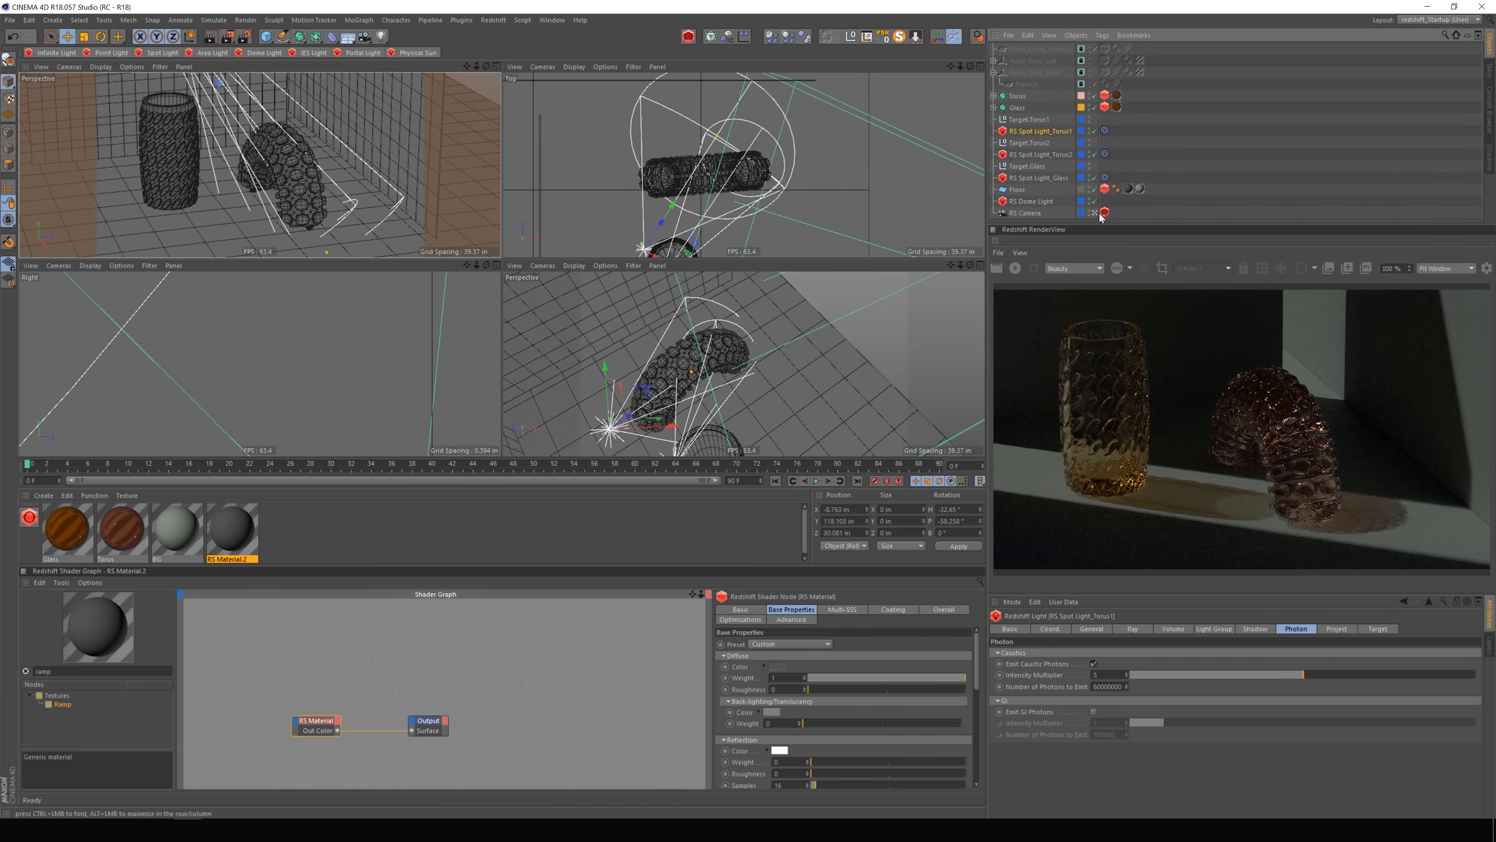
left_click(1094, 131)
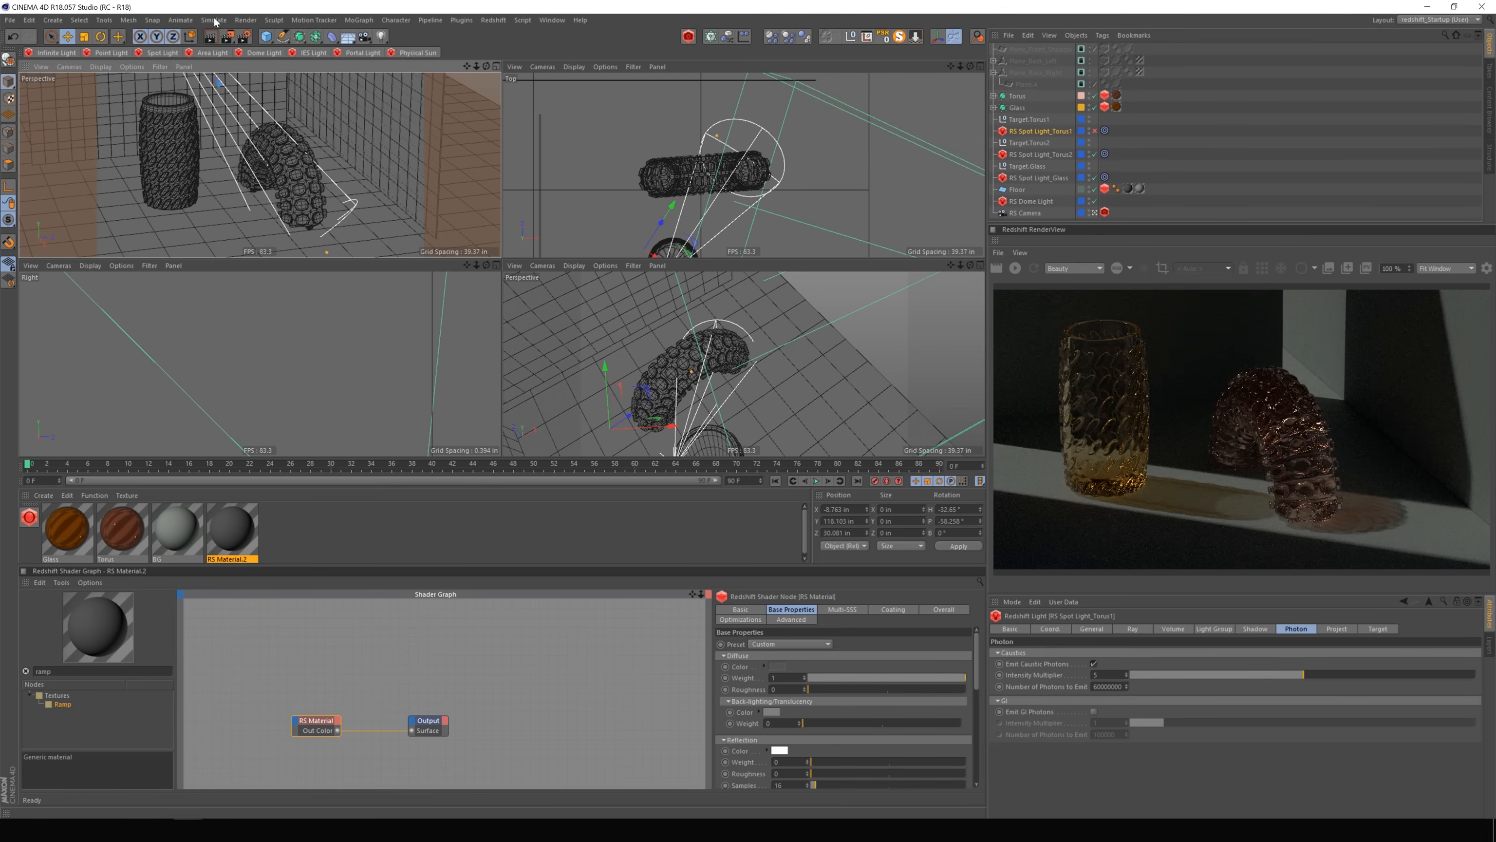
Render the walled scene to the Picture Viewer and compare it with the previous open-floor render.
left_click(228, 38)
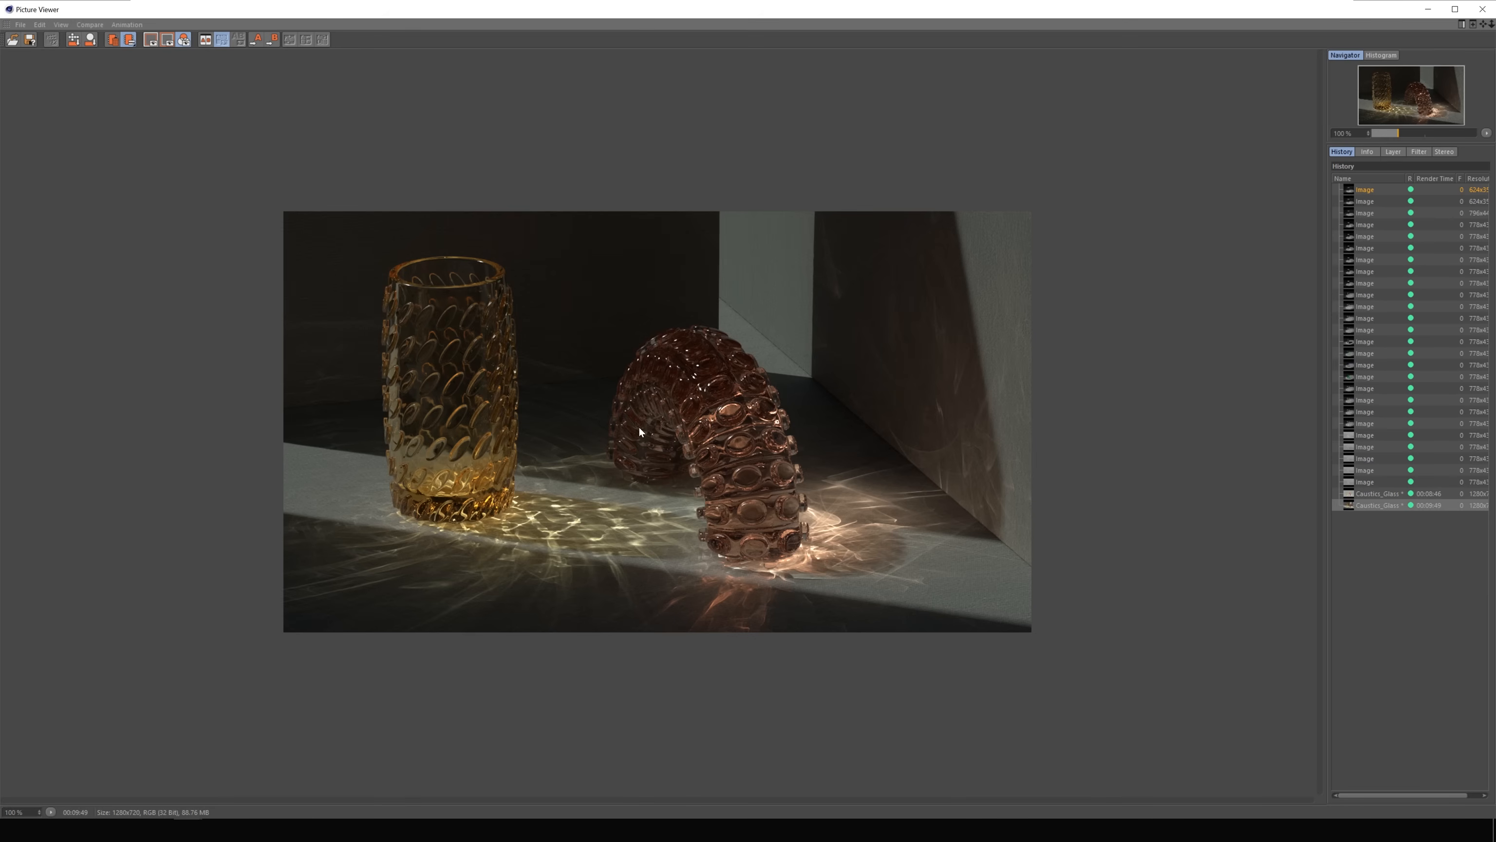
left_click(1383, 494)
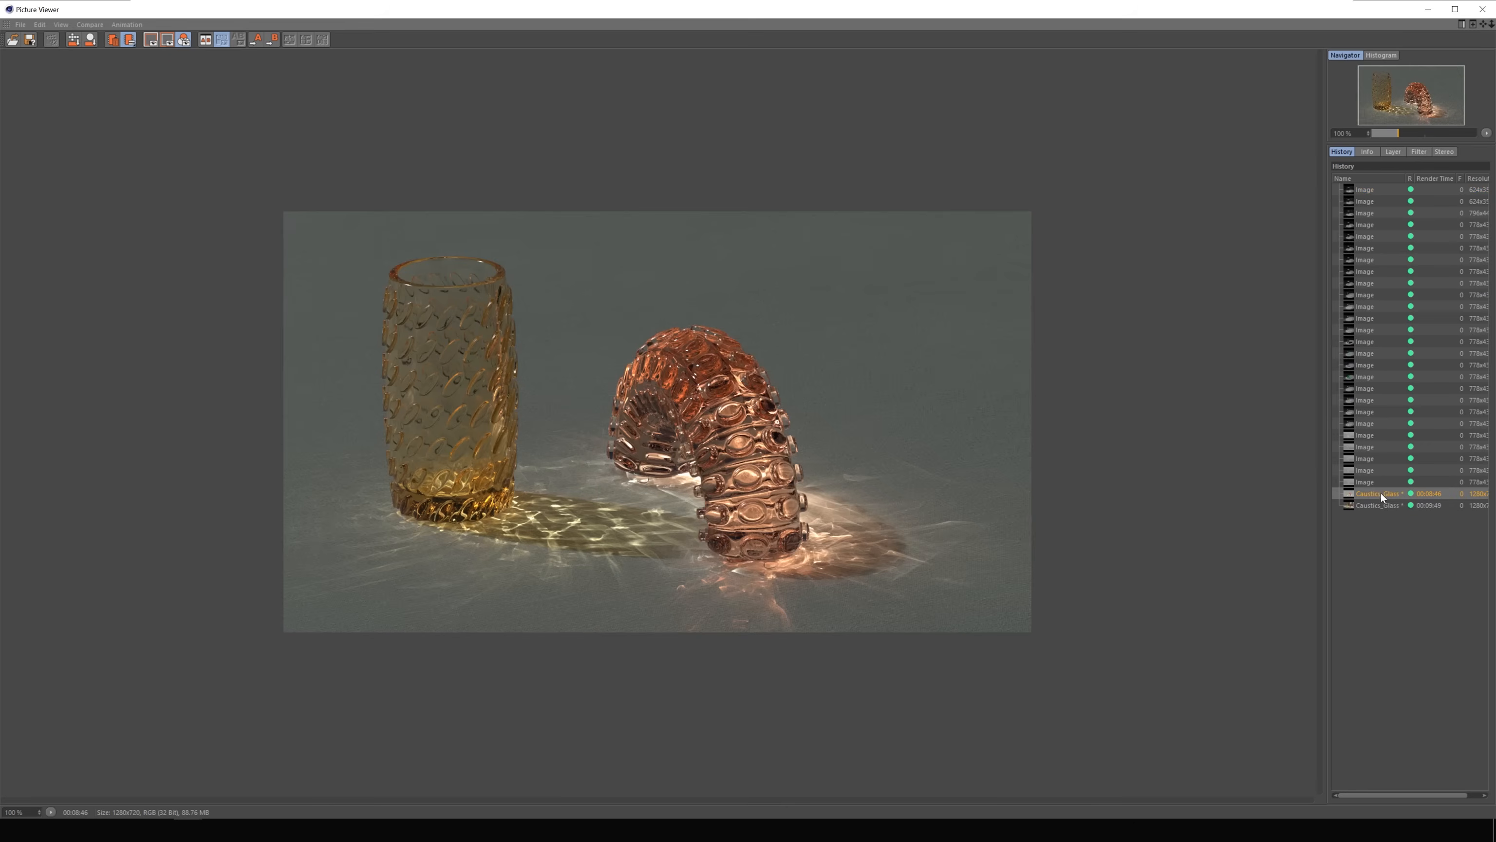
left_click(1373, 505)
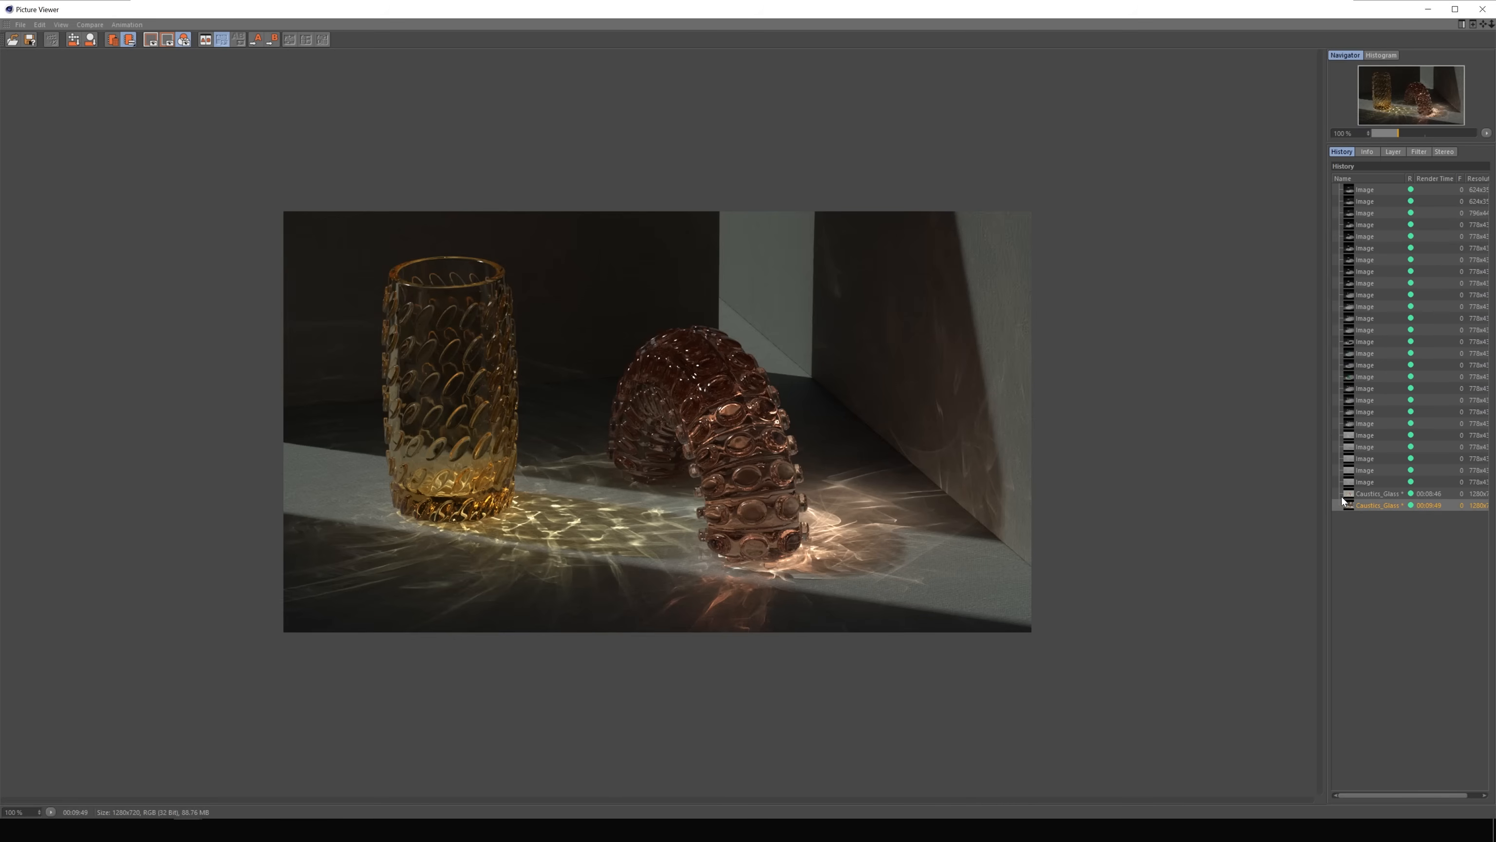
Switch between the finished open-floor and walled renders to compare their caustics, and put the Picture Viewer away.
left_click(1344, 494)
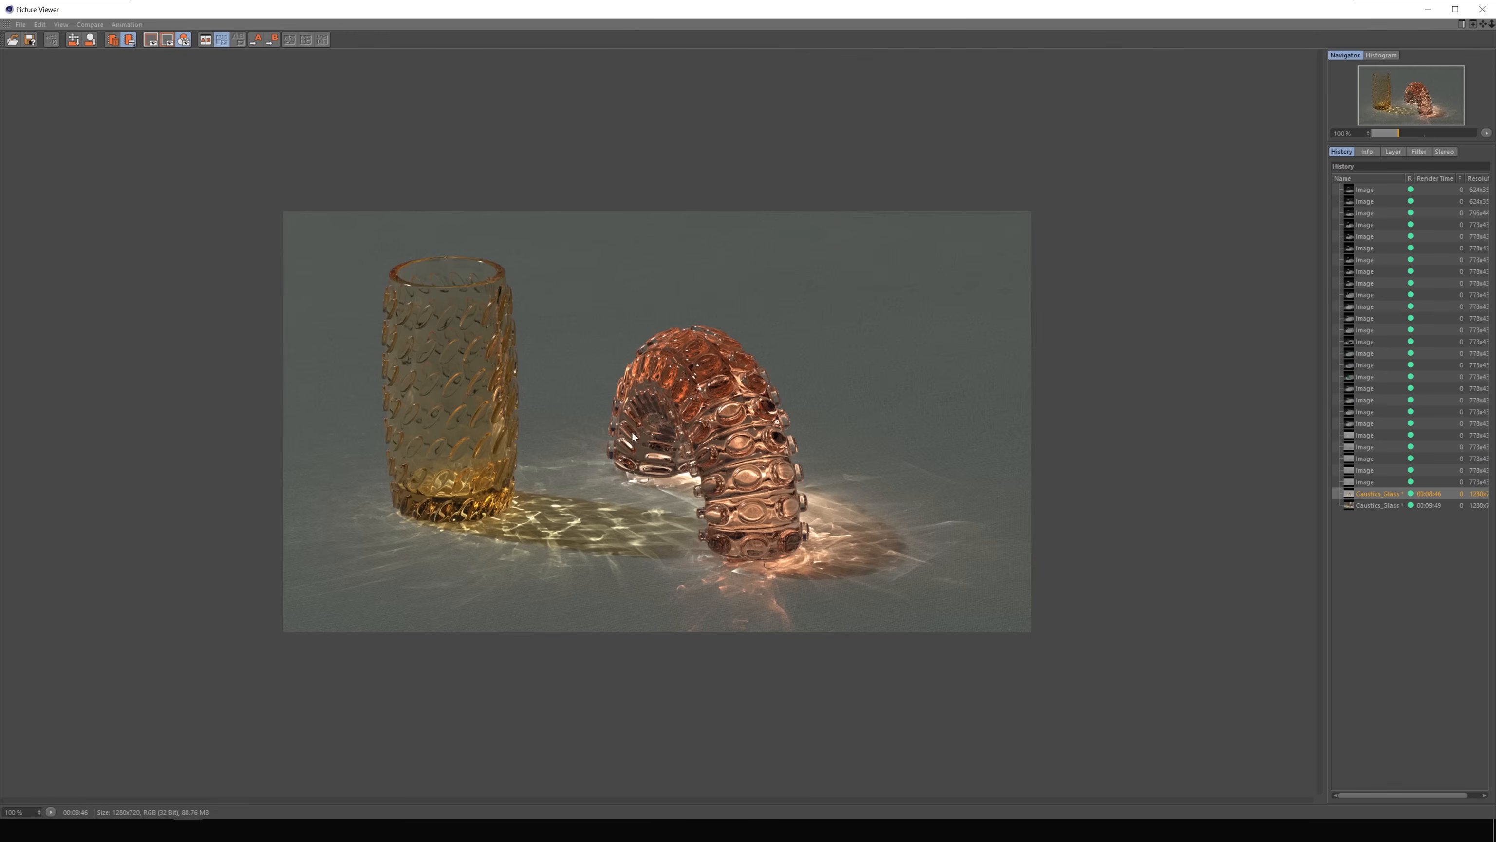
left_click(1373, 505)
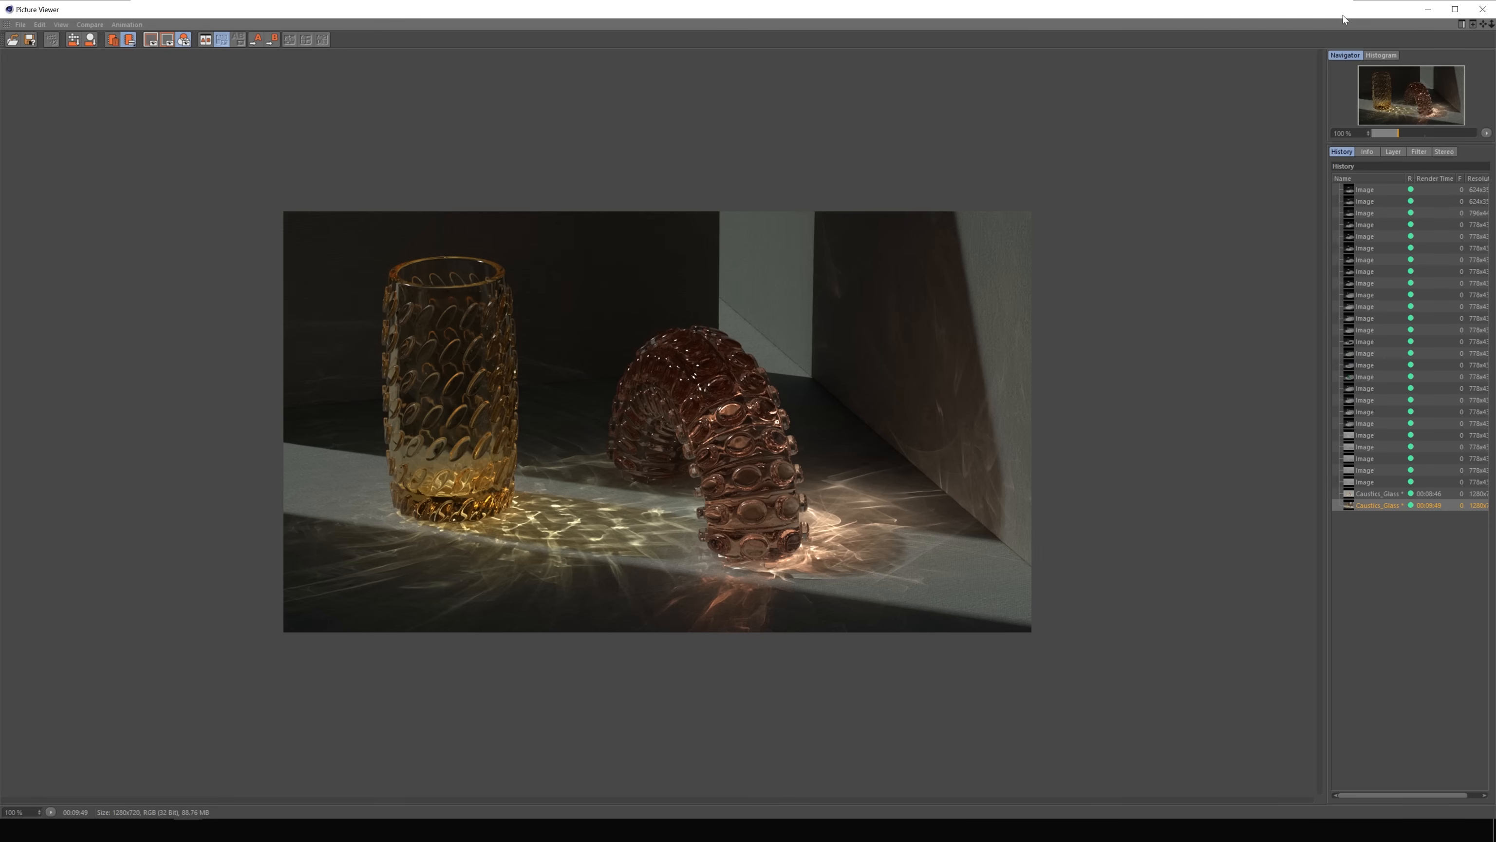
left_click(1428, 9)
Review the Redshift render settings for unified sampling, refraction sample override and caustic photons, along with RS Spot Light_Torus1's photon settings.
key("ctrl+b")
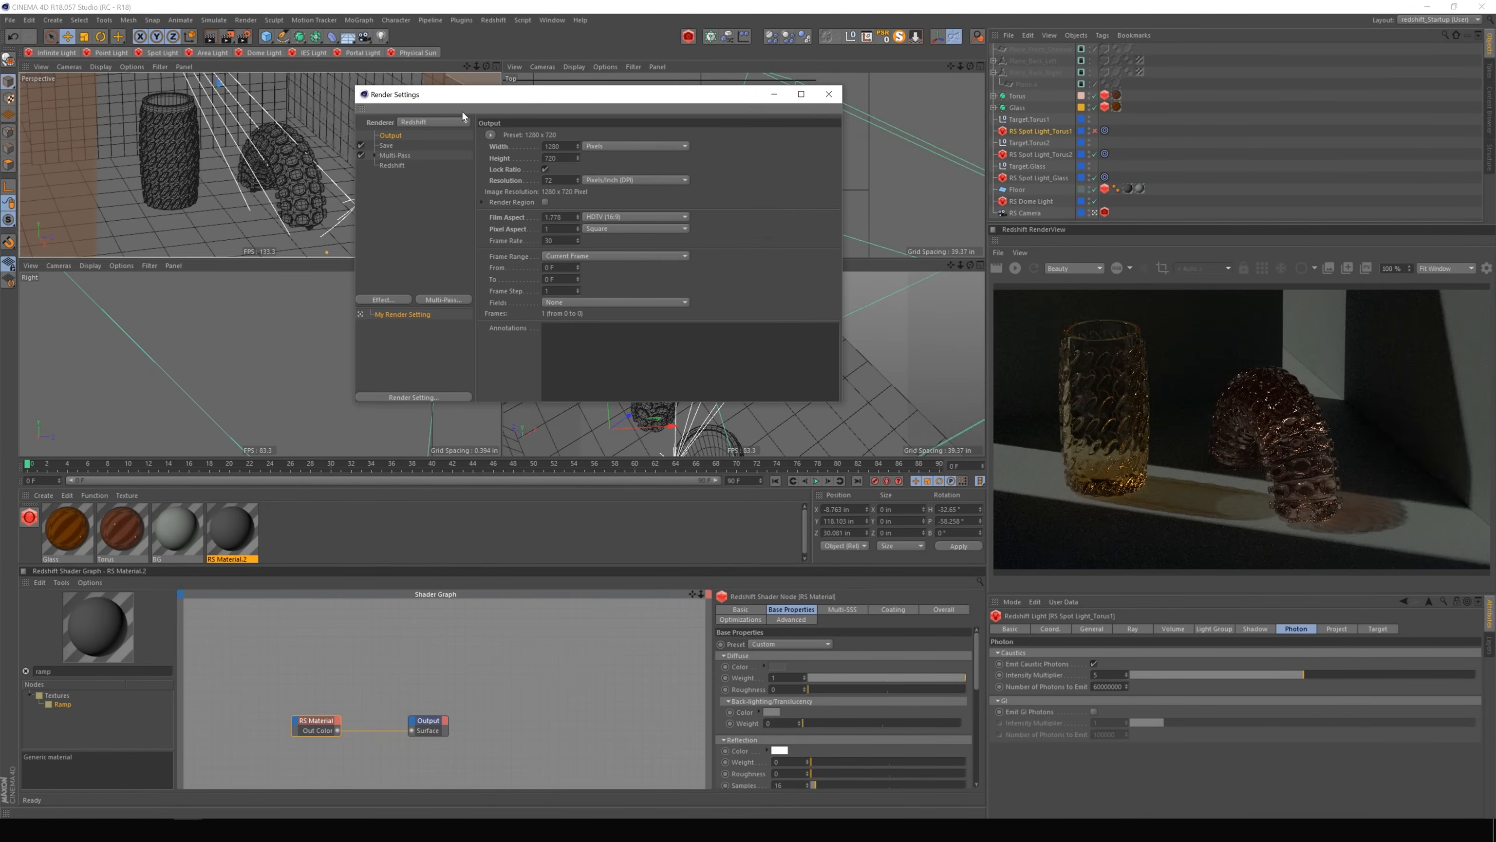
left_click(391, 165)
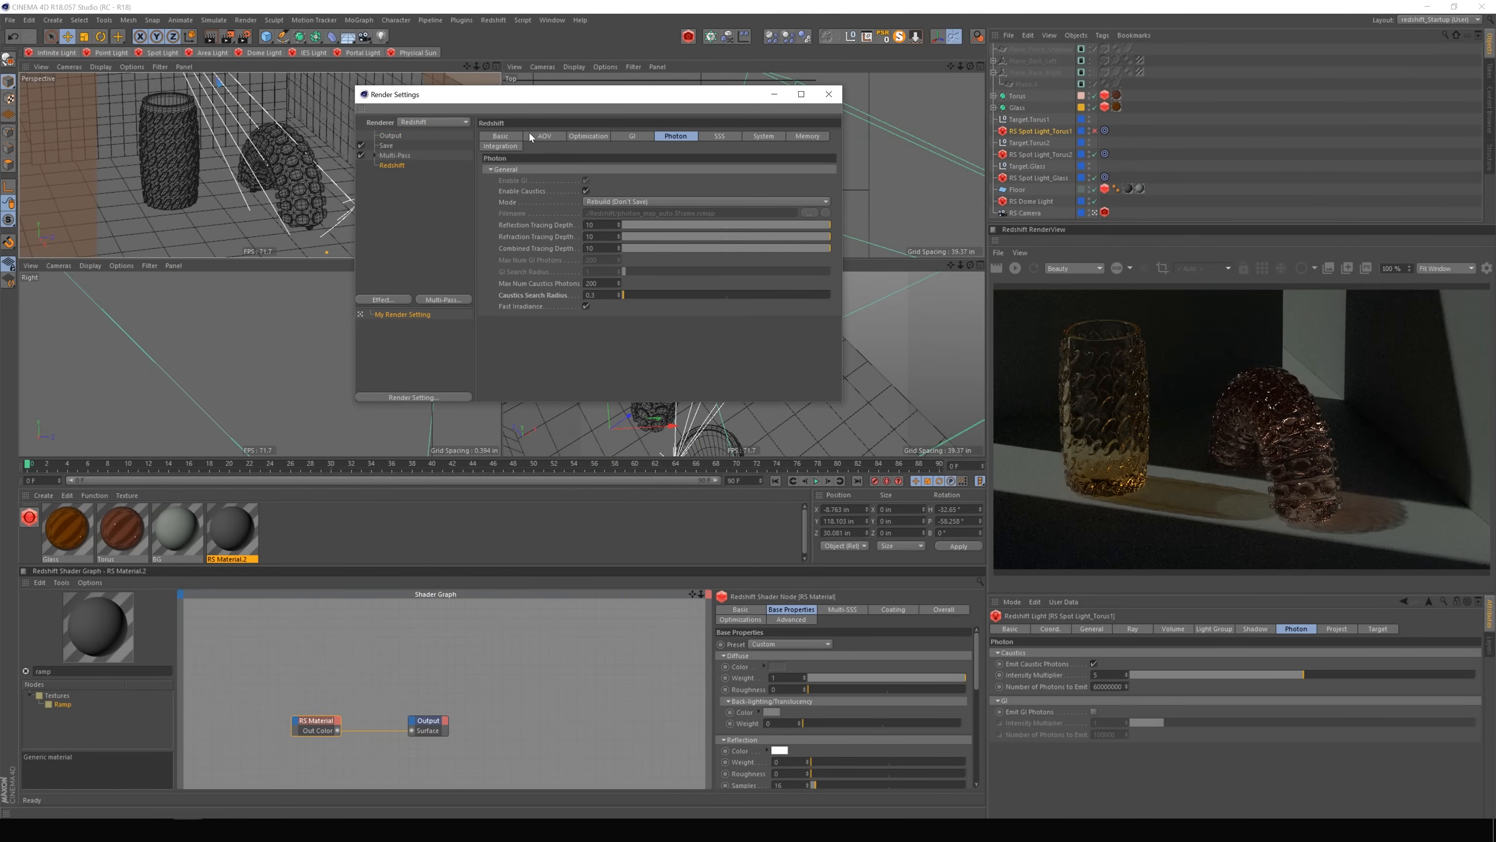
left_click(501, 136)
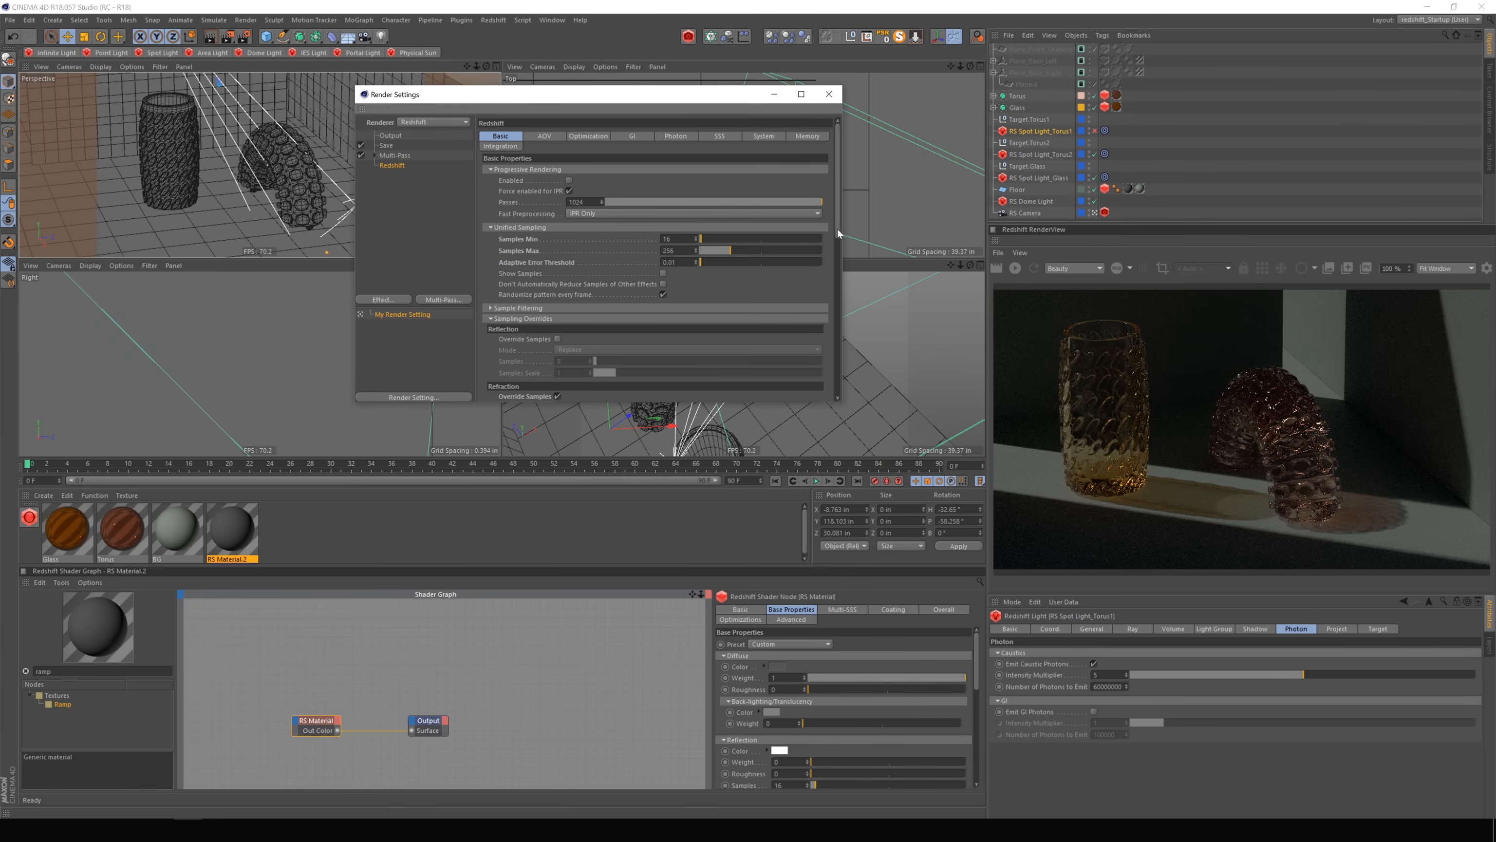
left_click_drag(837, 228, 835, 255)
scroll(832, 286, "down", 5)
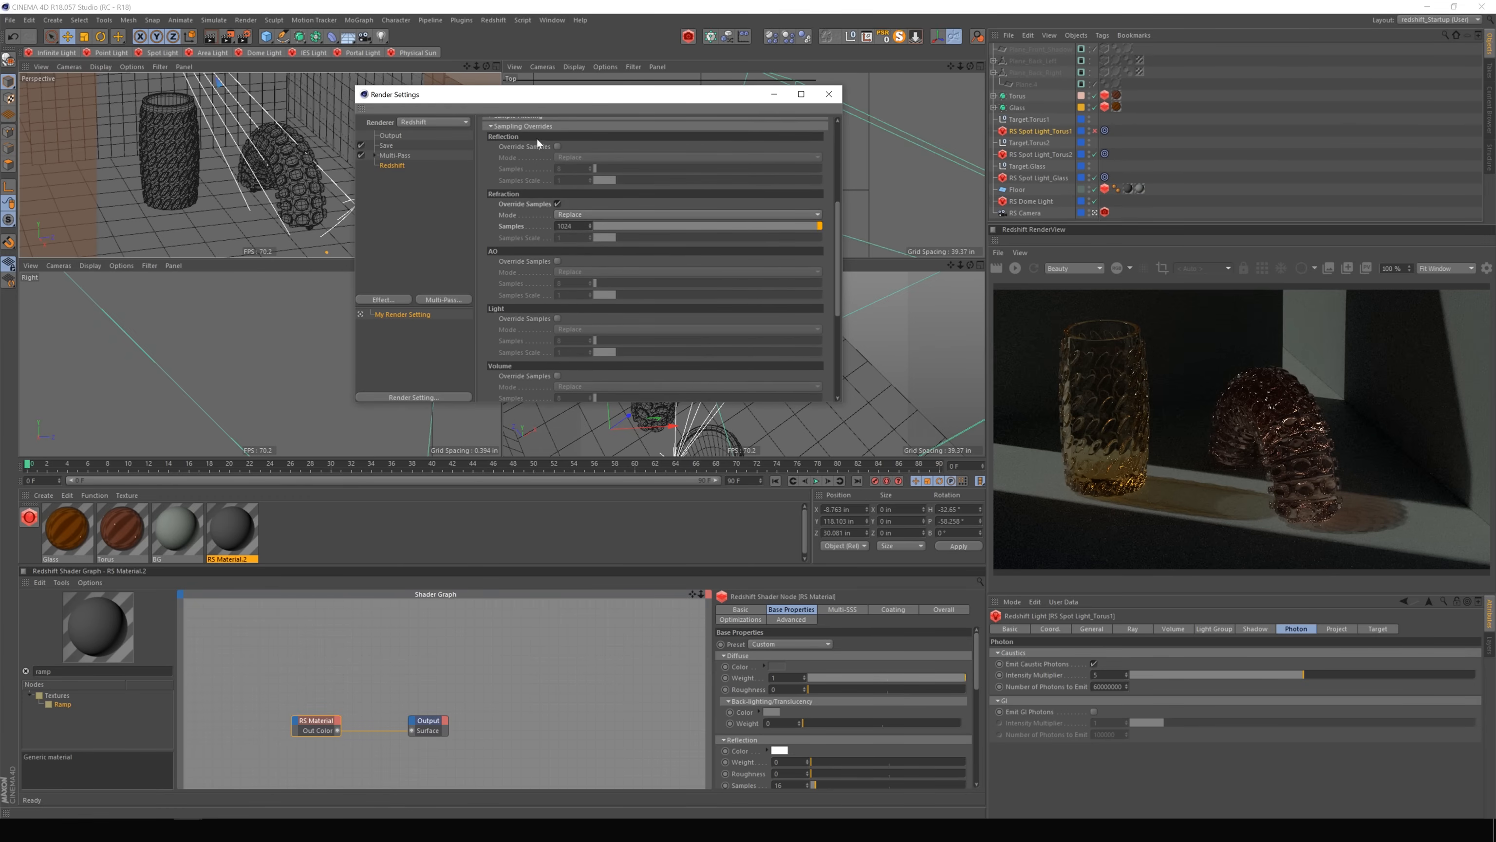
mouse_move(837, 211)
left_mouse_down()
mouse_move(838, 240)
mouse_move(838, 222)
left_mouse_up()
left_click(1052, 132)
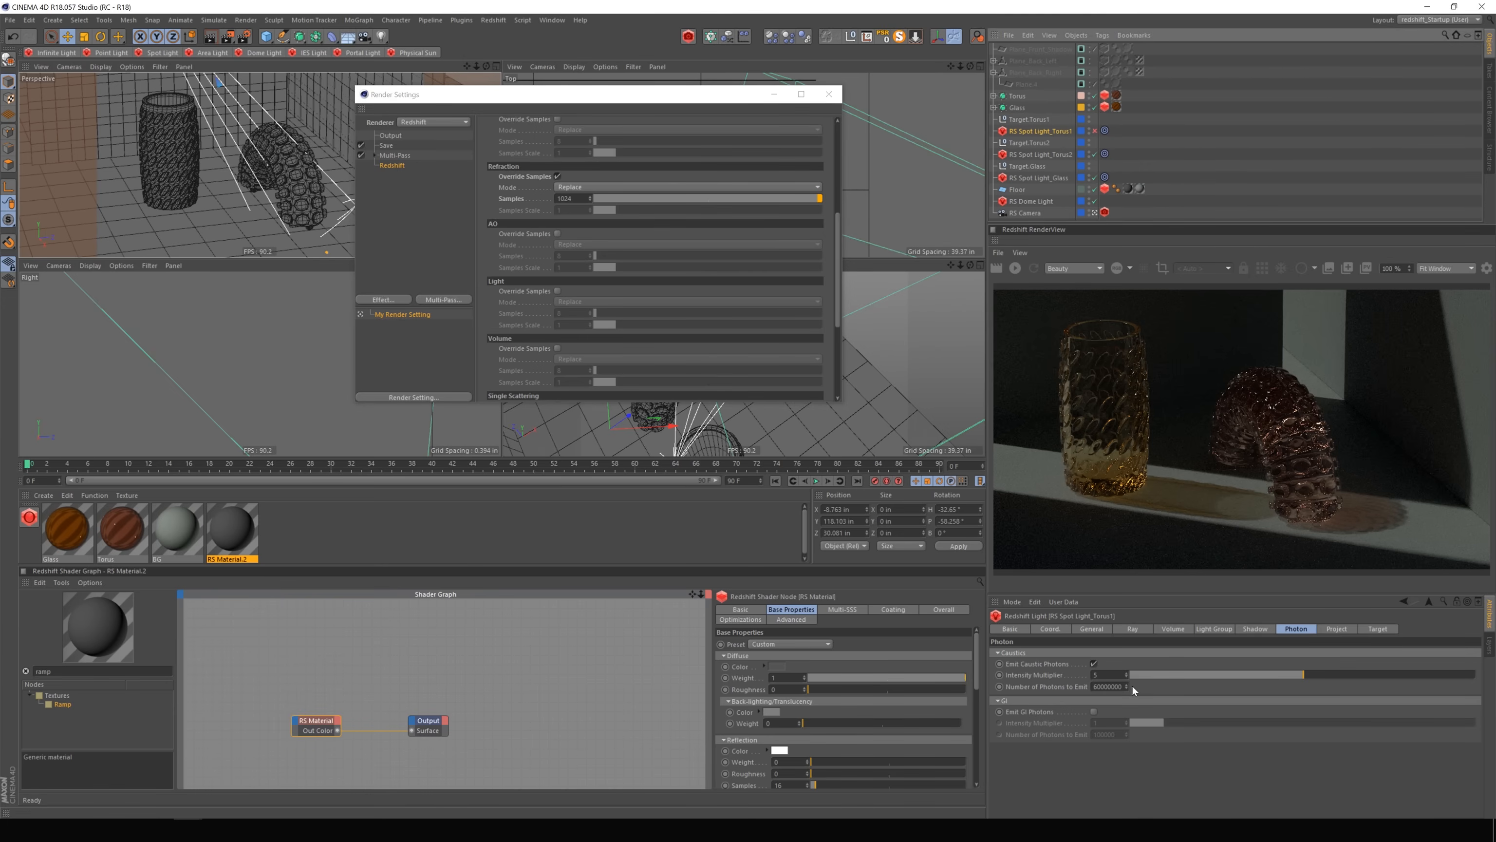
left_click(393, 167)
left_click_drag(838, 255, 837, 166)
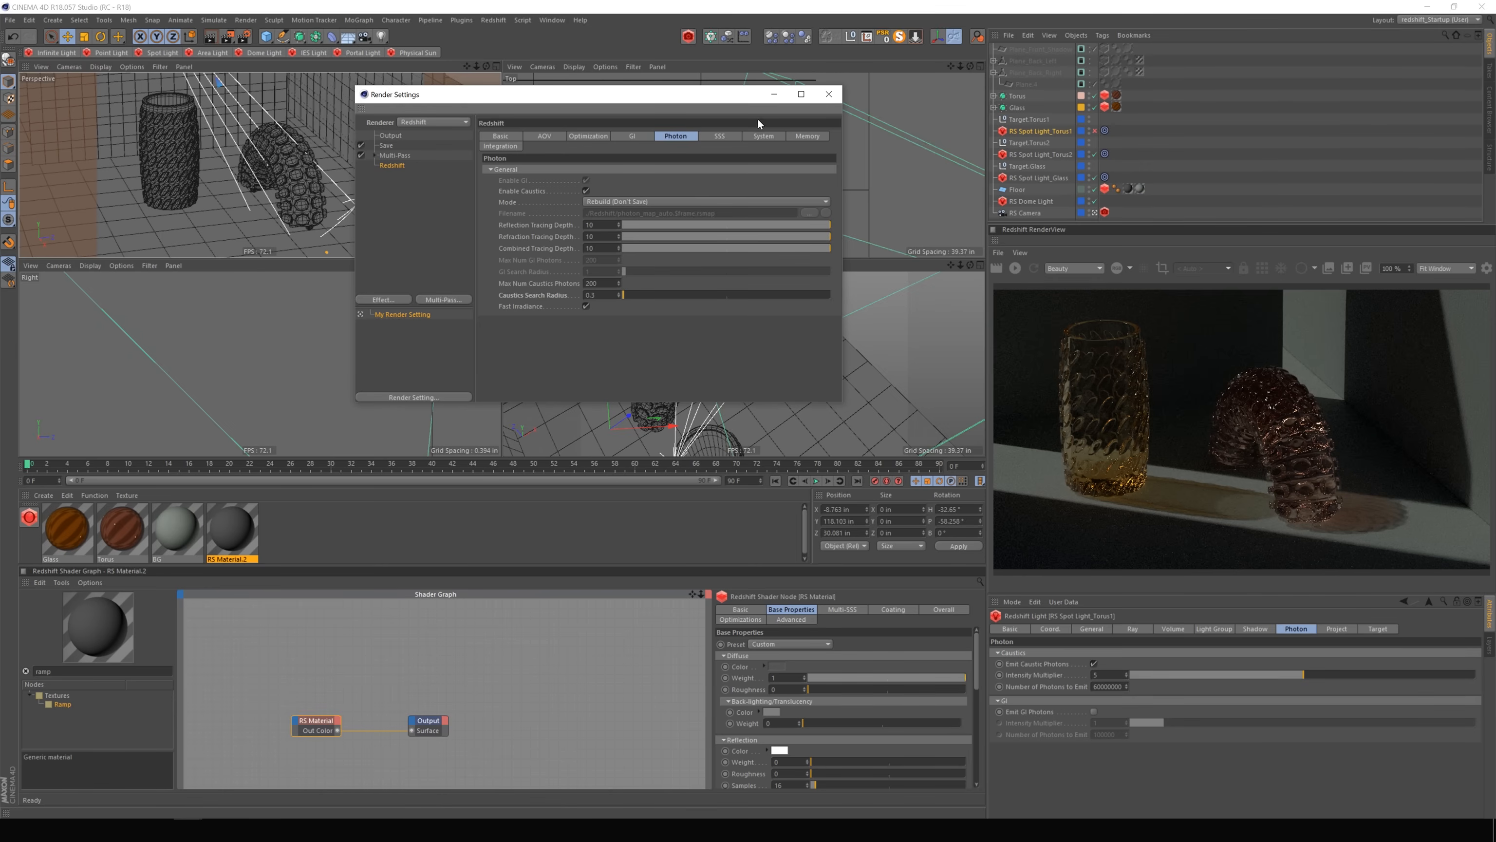
left_click(771, 95)
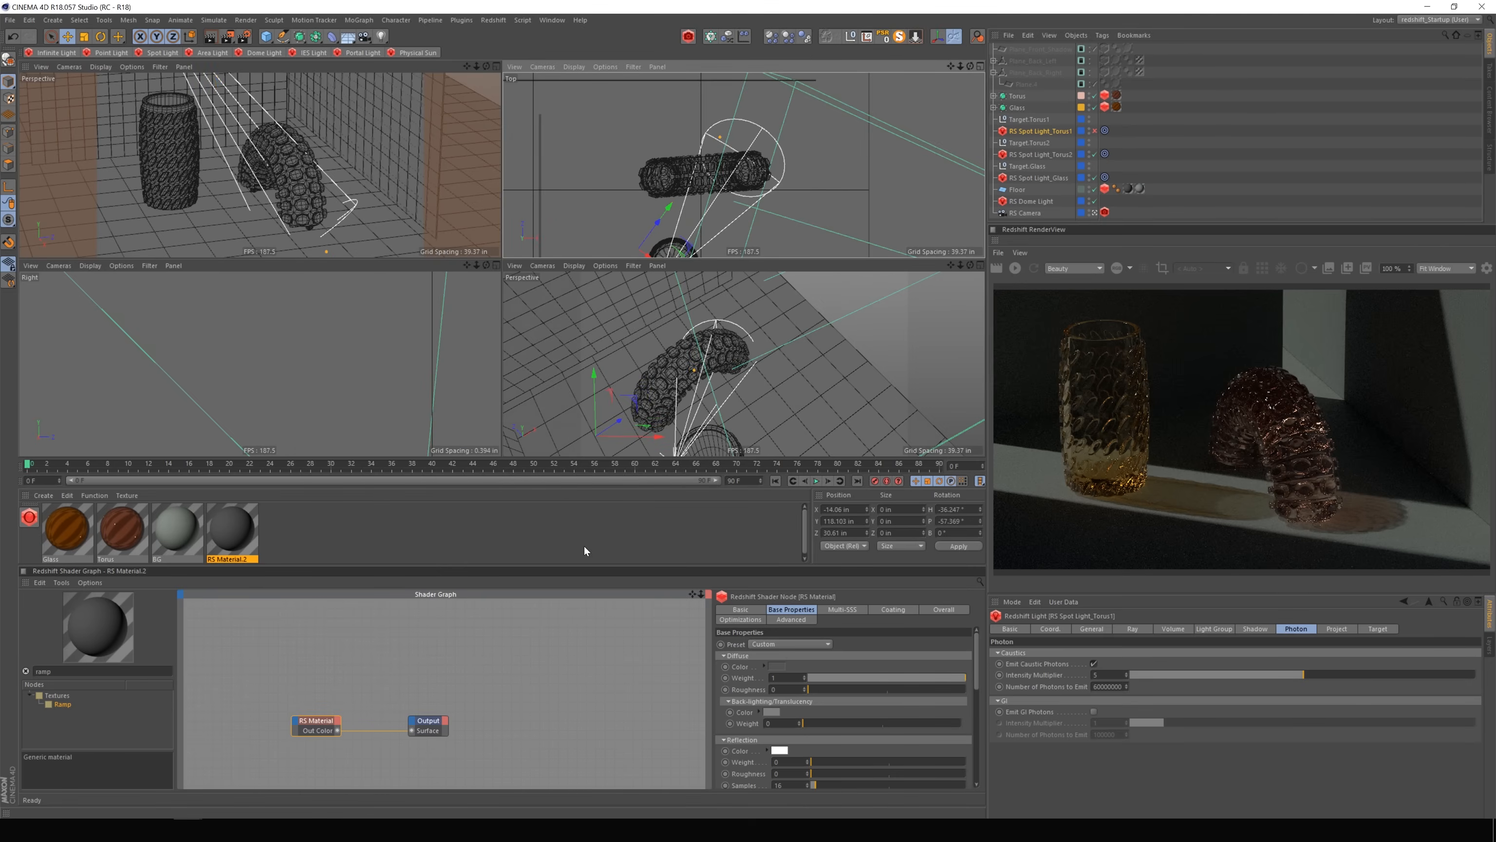